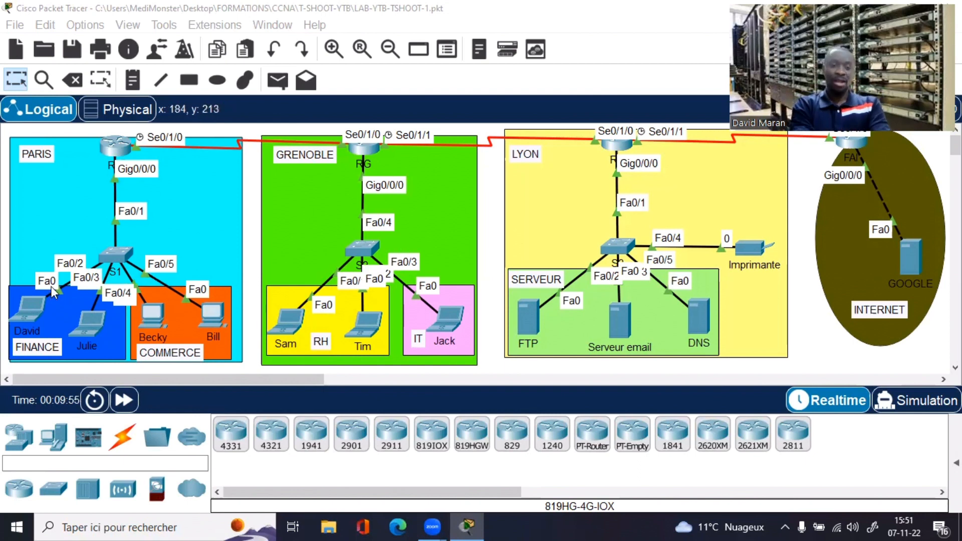
Step: Open the first Paris FINANCE laptop's device window and move it slightly right
left_click(38, 303)
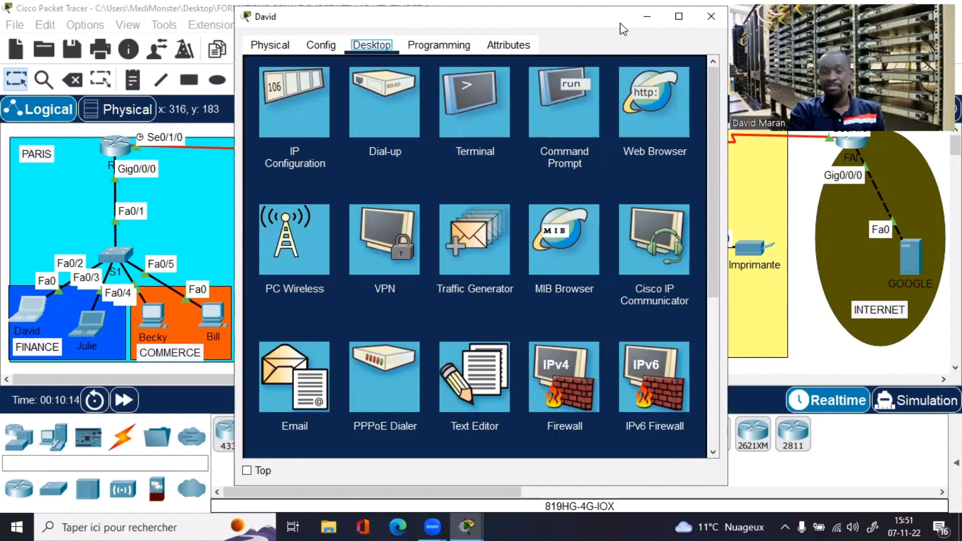
left_click_drag(622, 29, 671, 33)
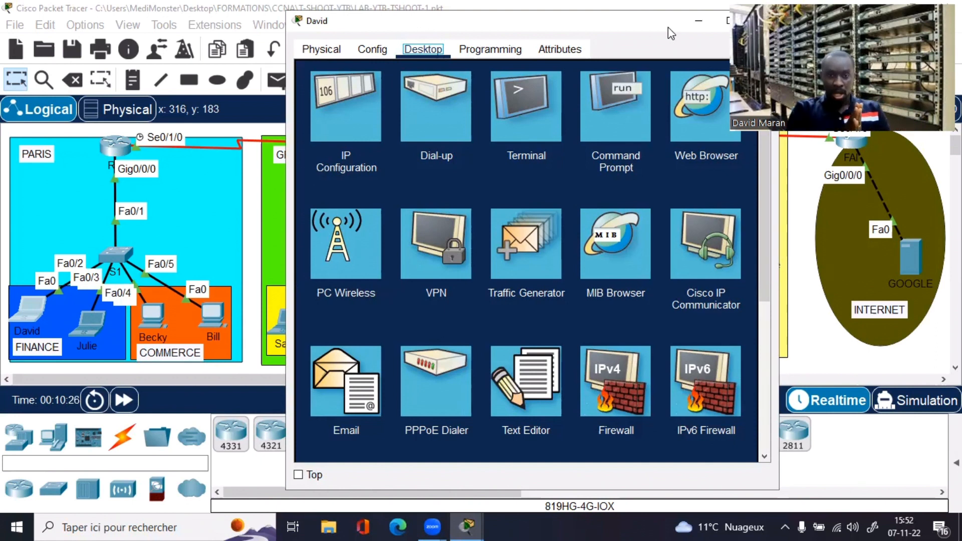
Step: Run ipconfig on the FINANCE laptop, confirming 192.168.10.1, mask 255.255.255.0, gateway 192.168.10.254
left_click(627, 111)
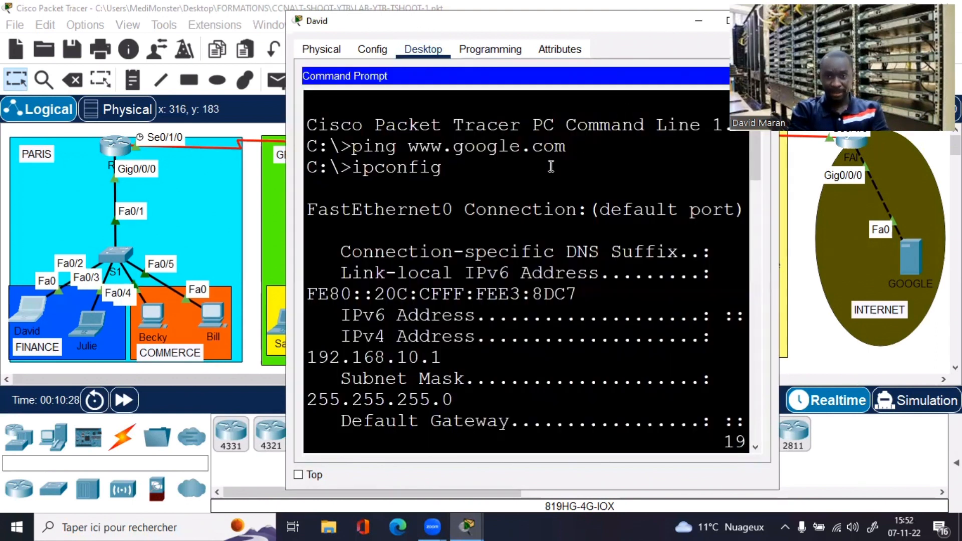
key("Return")
key("Return")
key("Return")
key("Return")
key("Return")
key("Return")
key("Return")
key("Return")
key("Return")
key("Return")
key("Return")
key("Return")
key("Return")
key("Return")
key("Return")
key("Return")
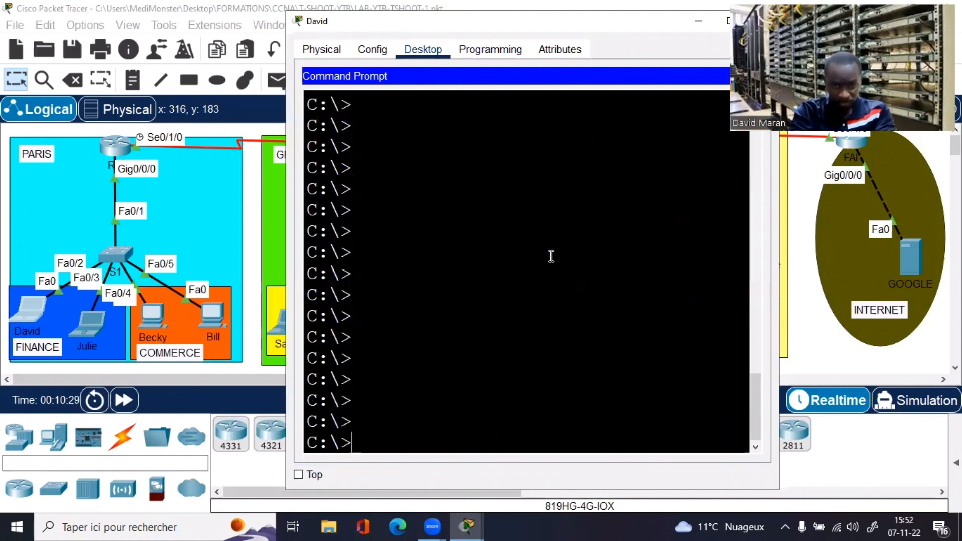
left_click_drag(669, 21, 591, 66)
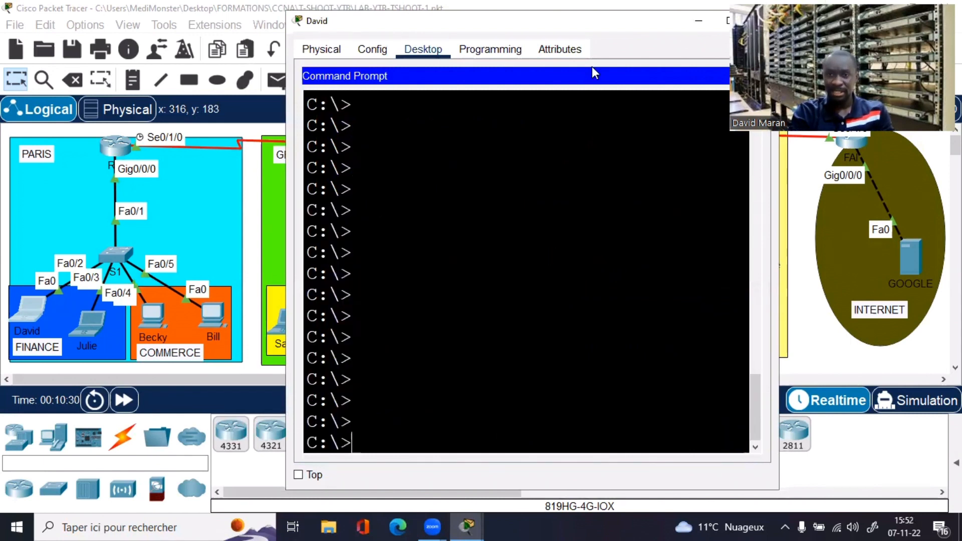
left_click(649, 67)
type("ipconfig")
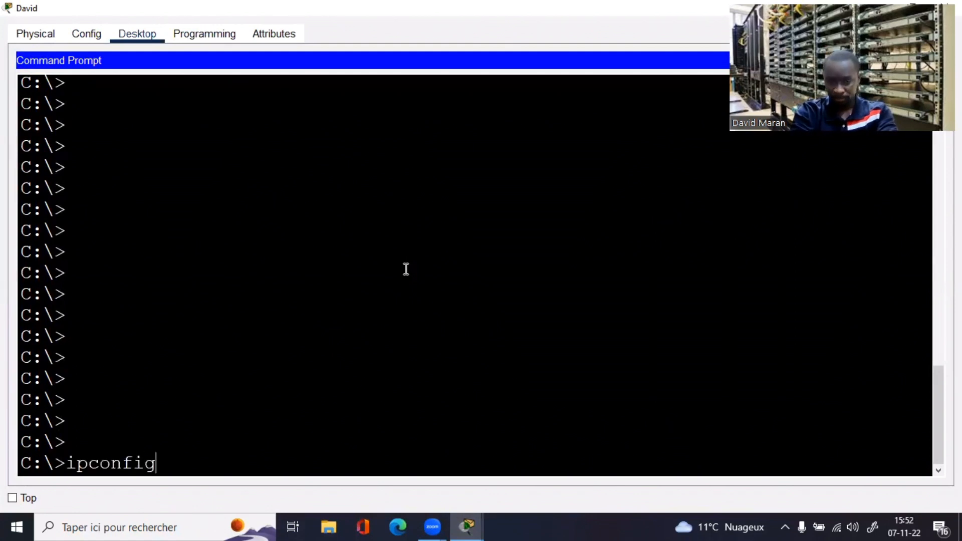
key("Return")
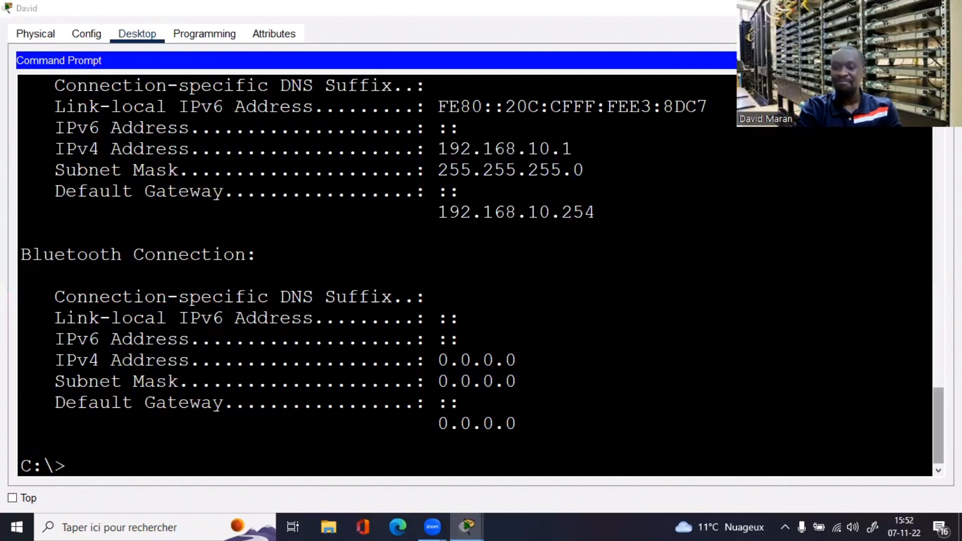
scroll(476, 275, "up", 1)
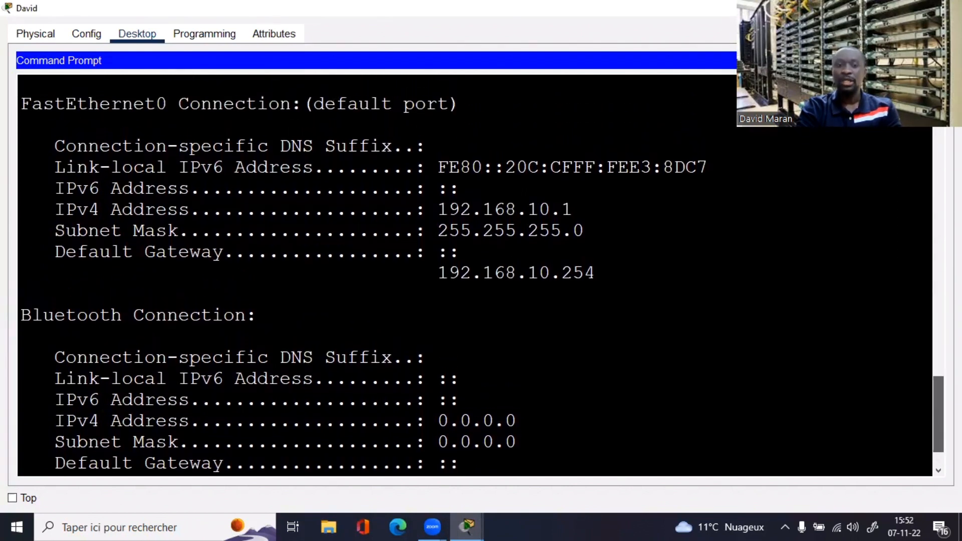
scroll(476, 275, "down", 1)
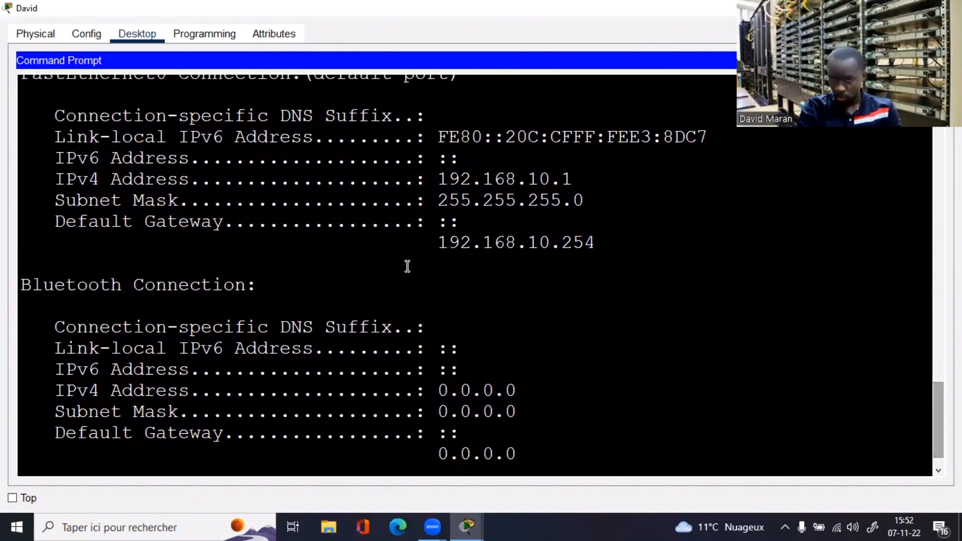
left_click_drag(438, 179, 595, 179)
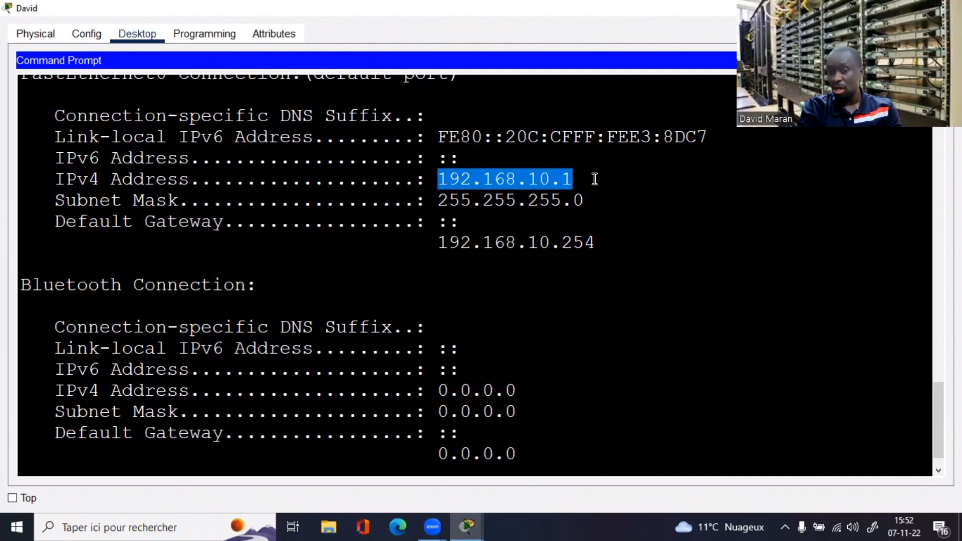
left_click_drag(437, 200, 625, 198)
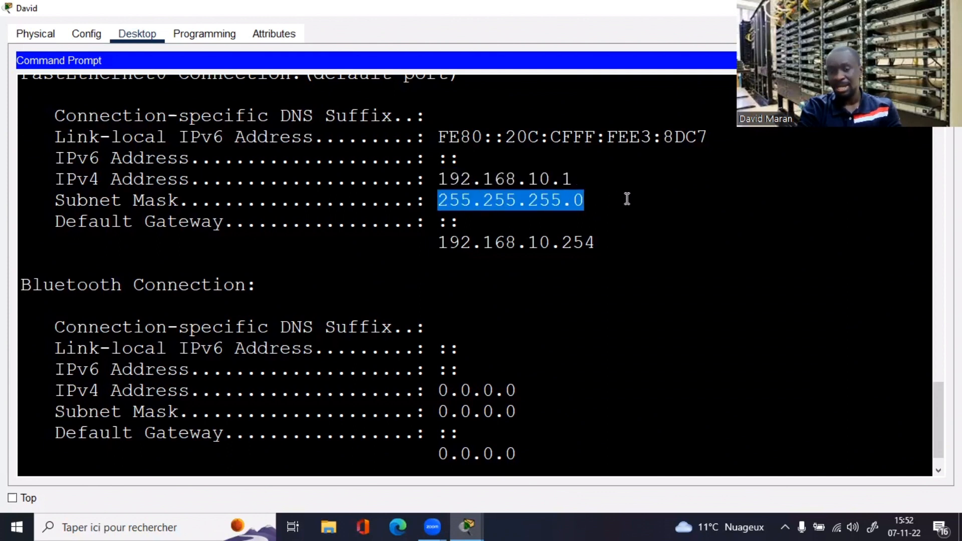
left_click_drag(438, 242, 600, 247)
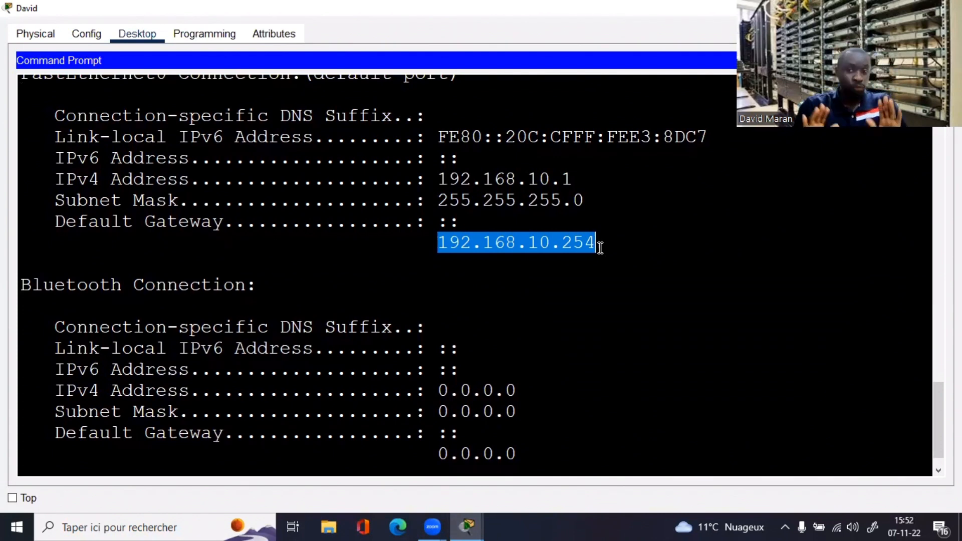
left_click(509, 360)
Step: Ping the gateway 192.168.10.254 and confirm 0% packet loss
key("Return")
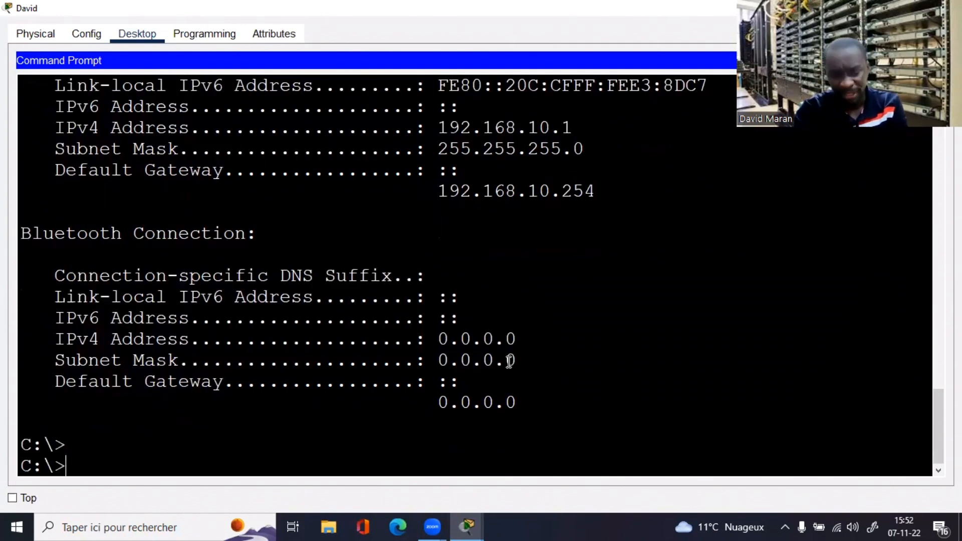
type("ping 1")
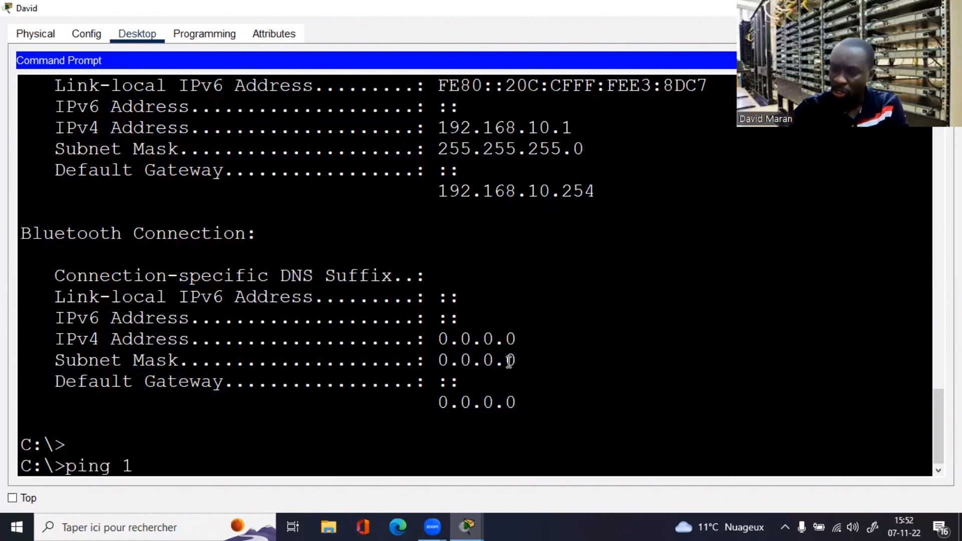
type("92.168.")
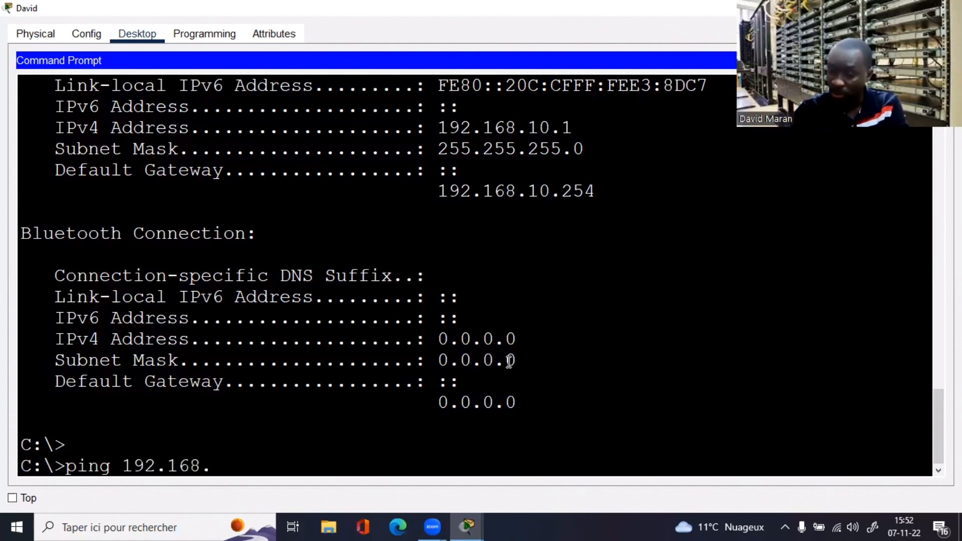
type("10.254")
key("Return")
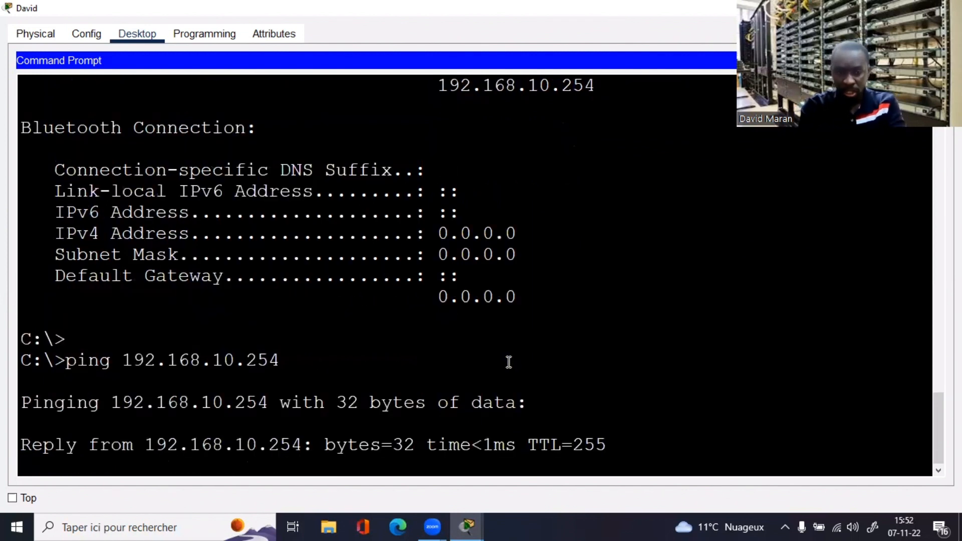
left_click_drag(629, 440, 72, 323)
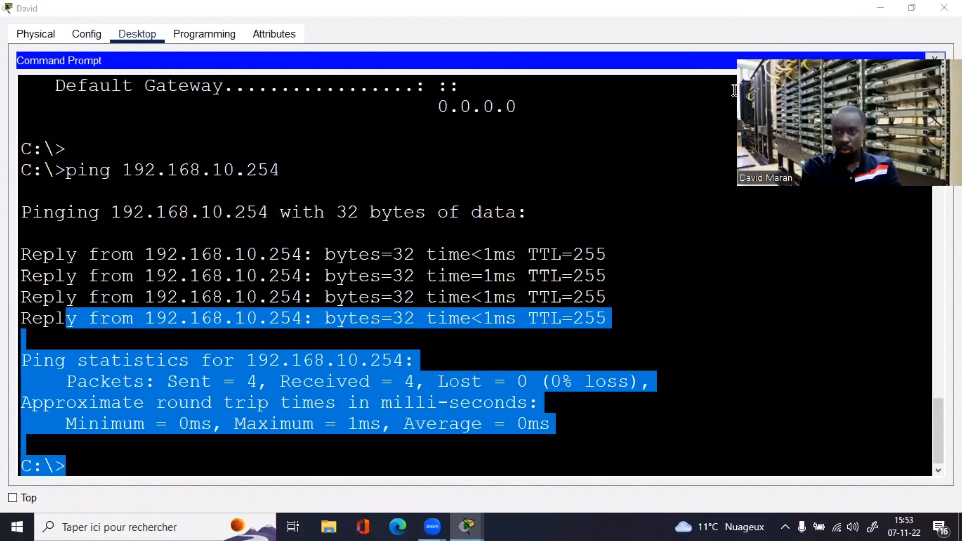
Step: Run ipconfig on the second FINANCE laptop, find IPv4 address 0.0.0.0, then close its window
left_click(932, 13)
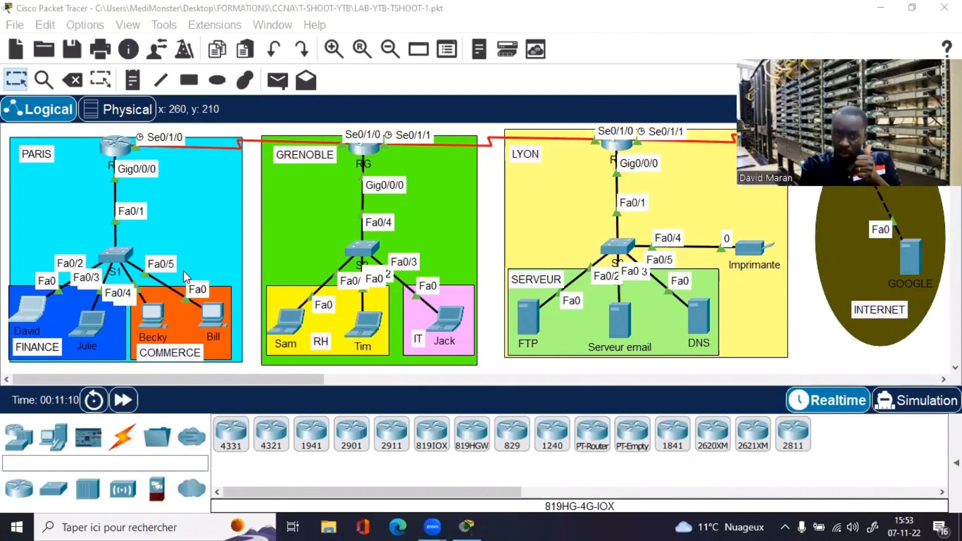
left_click(94, 320)
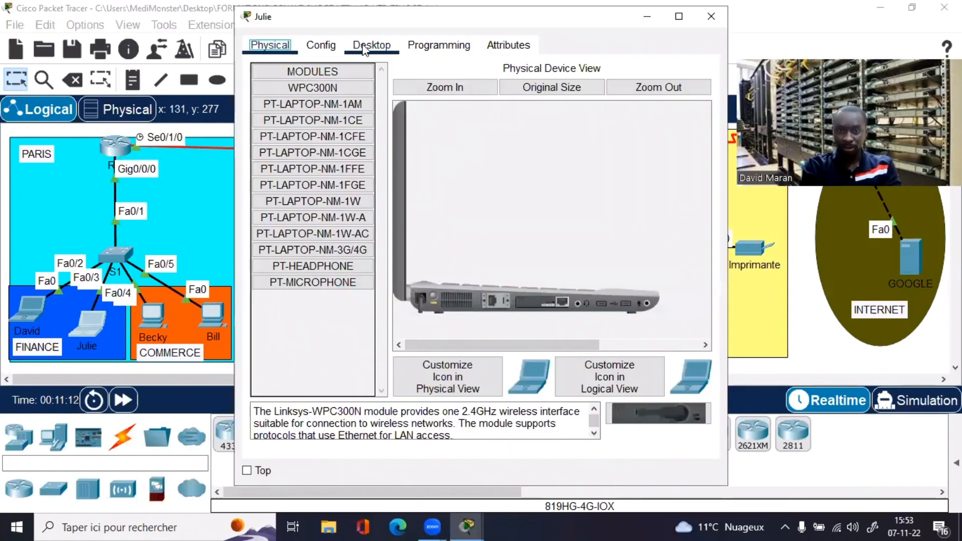
left_click(365, 49)
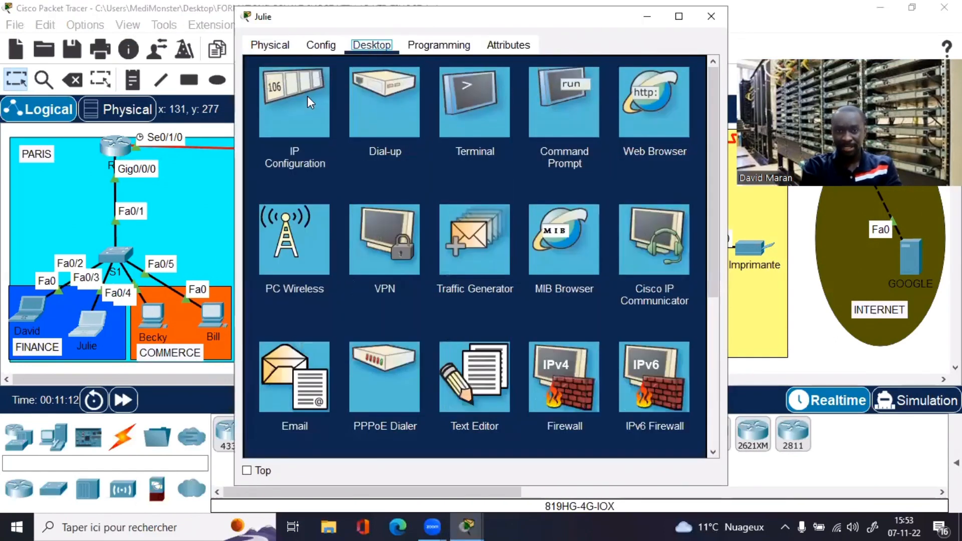
left_click(536, 96)
left_click(679, 16)
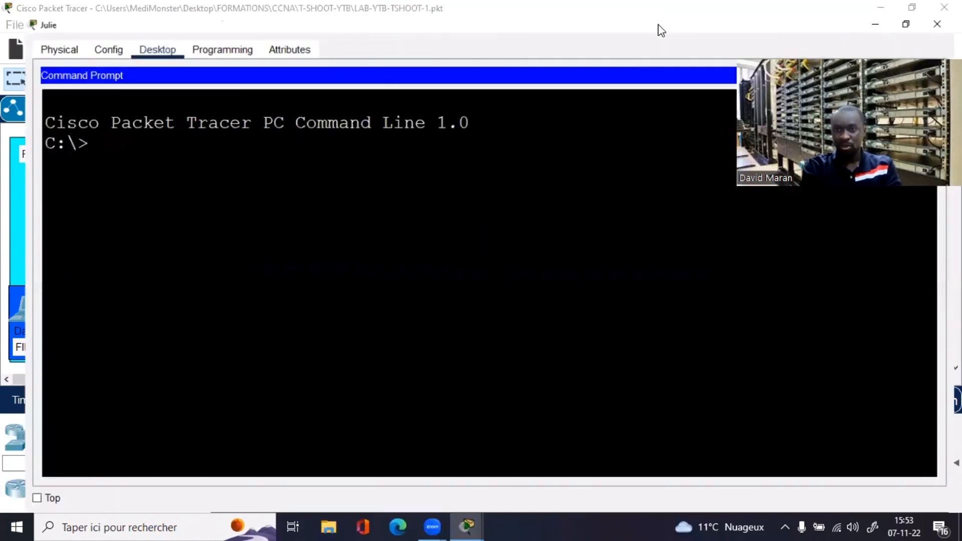
type("ipconfig")
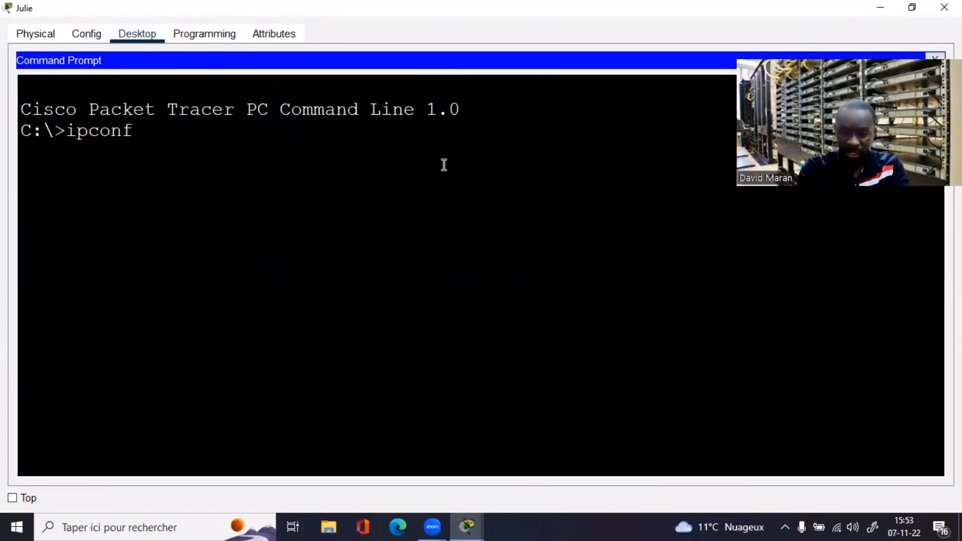
key("Return")
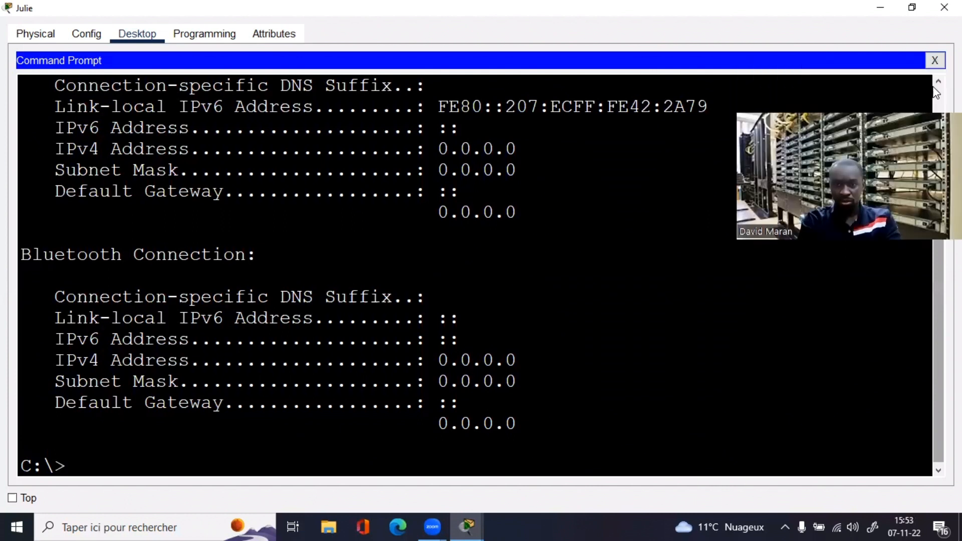
scroll(528, 167, "up", 1)
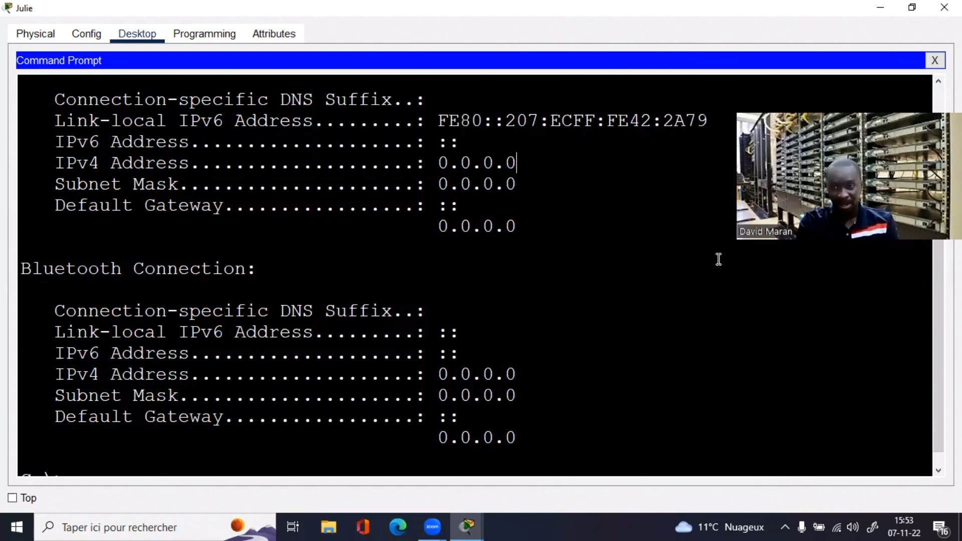
left_click(944, 7)
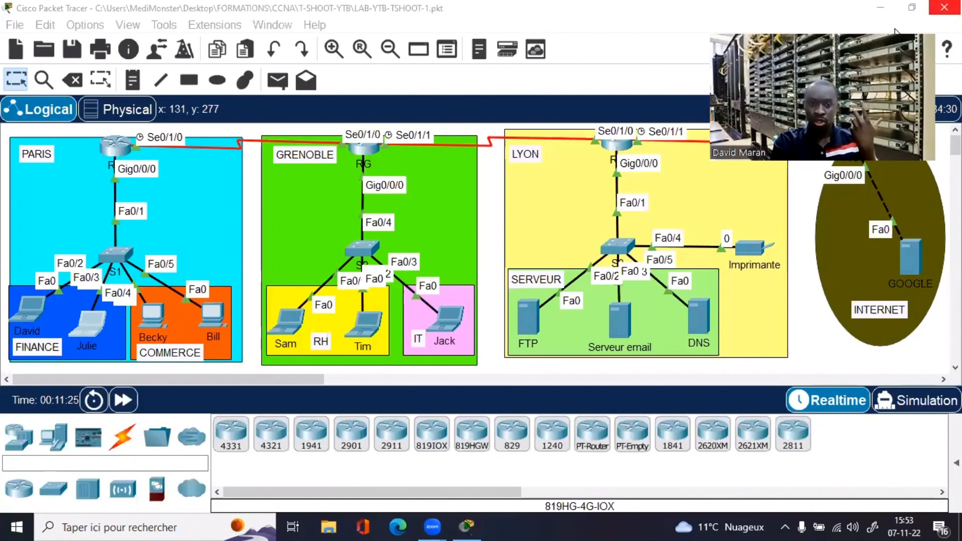
Step: Bring the topology workspace back into focus to reach the Paris switch S1
left_click(246, 267)
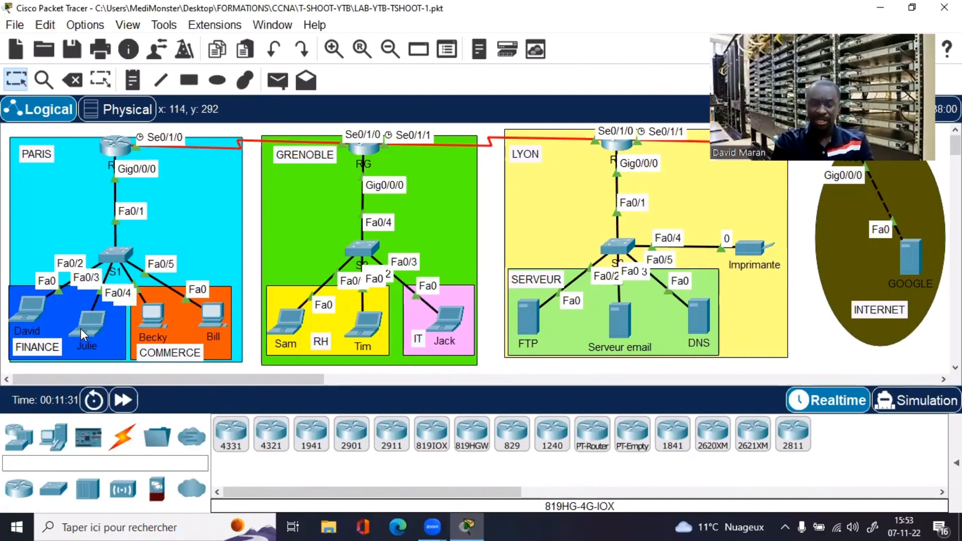
mouse_move(82, 333)
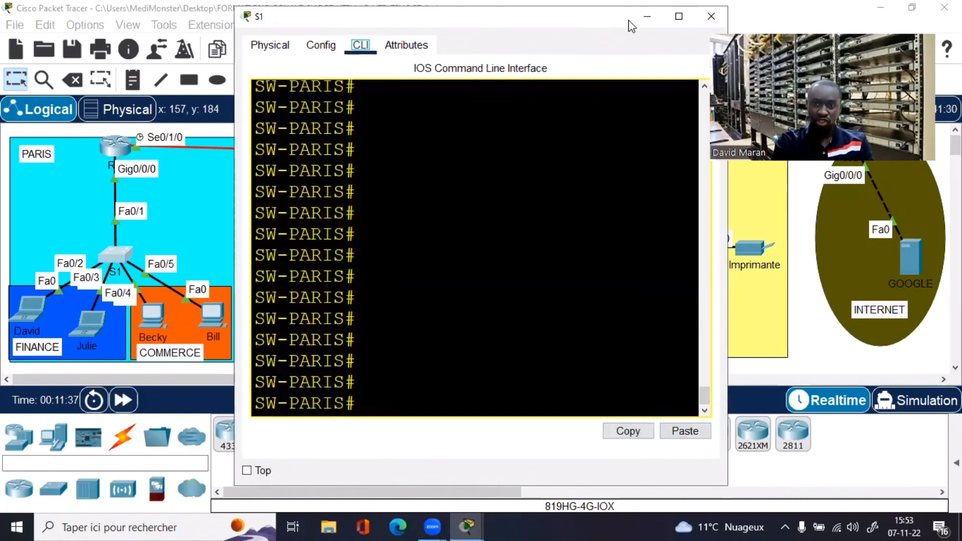
Step: Run show vlan brief on switch S1 in a maximized console
left_click_drag(627, 20, 708, 30)
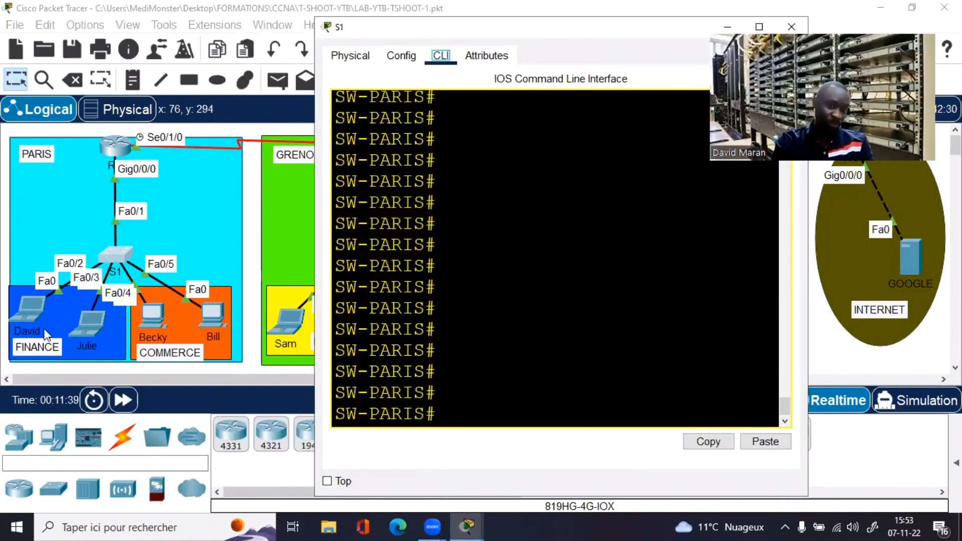
left_click(761, 27)
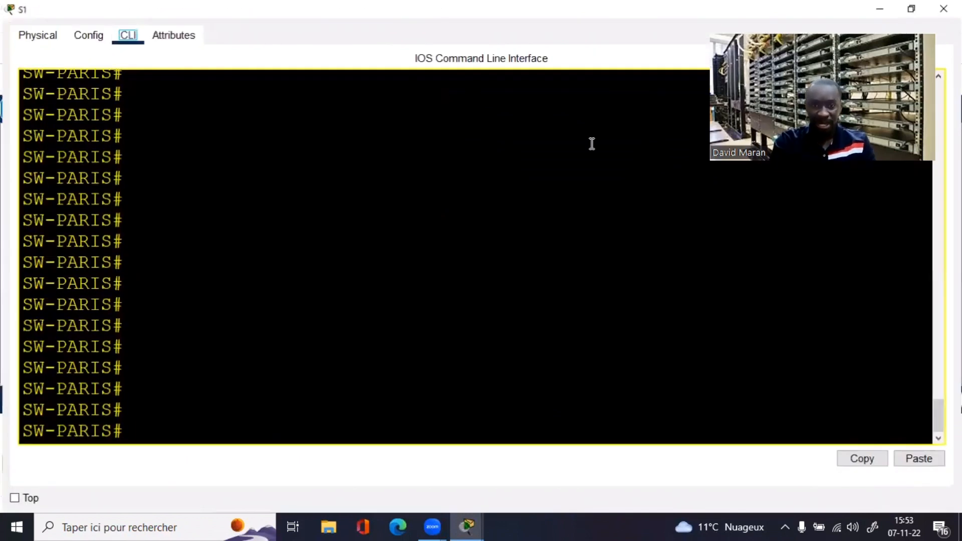
type("sh")
key("Tab")
type("vlann b")
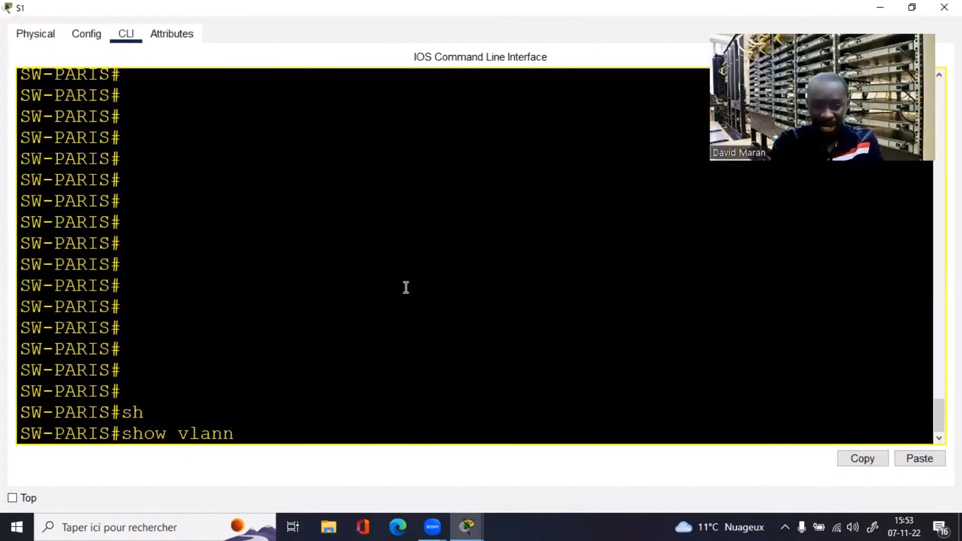
key("BackSpace")
key("BackSpace")
key("BackSpace")
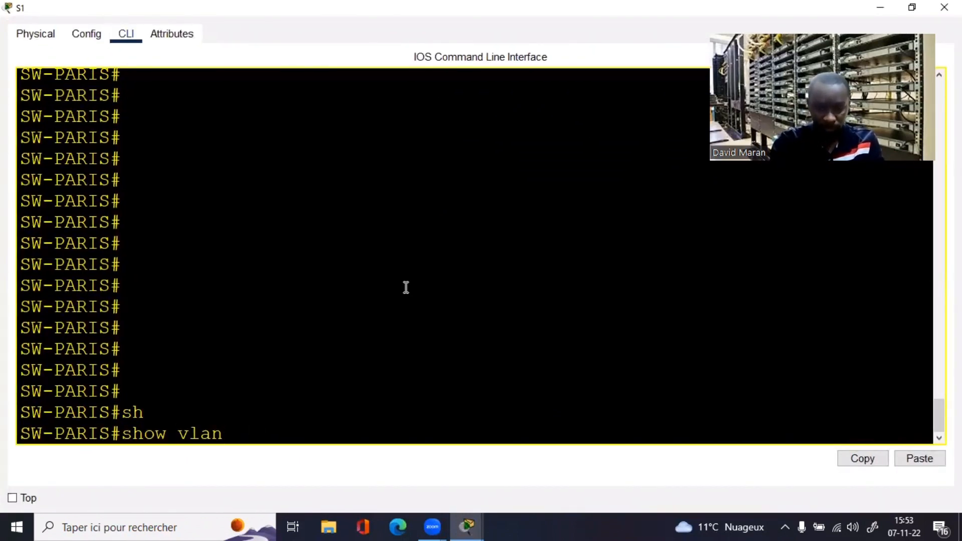
type("br")
key("Tab")
key("Return")
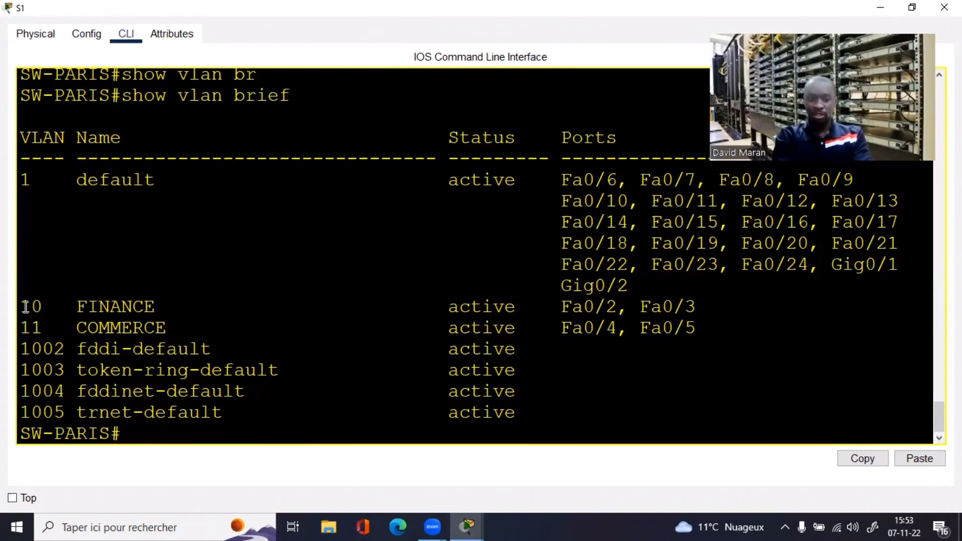
Step: Highlight VLAN 10 FINANCE on Fa0/2–Fa0/3 and VLAN 11 COMMERCE on Fa0/4–Fa0/5
left_click_drag(22, 307, 182, 309)
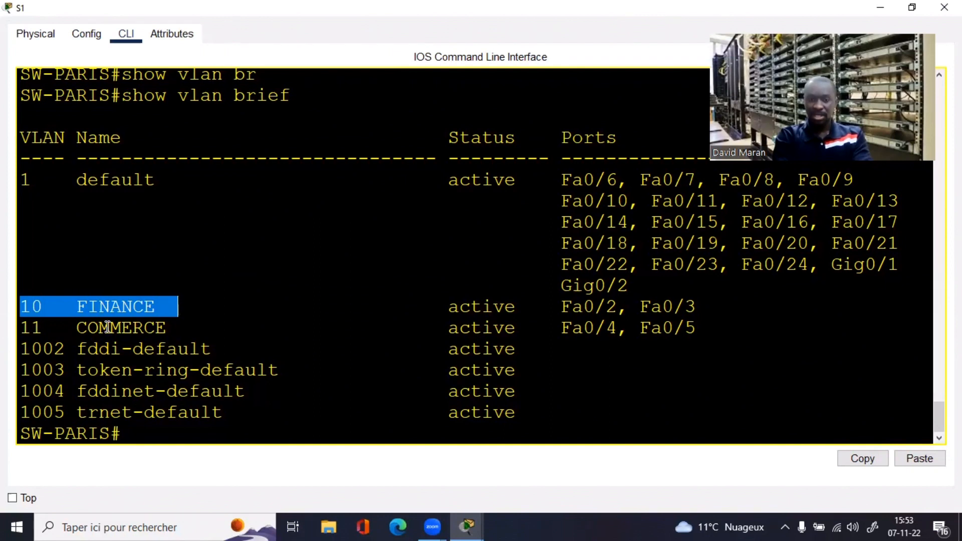
left_click_drag(31, 328, 145, 348)
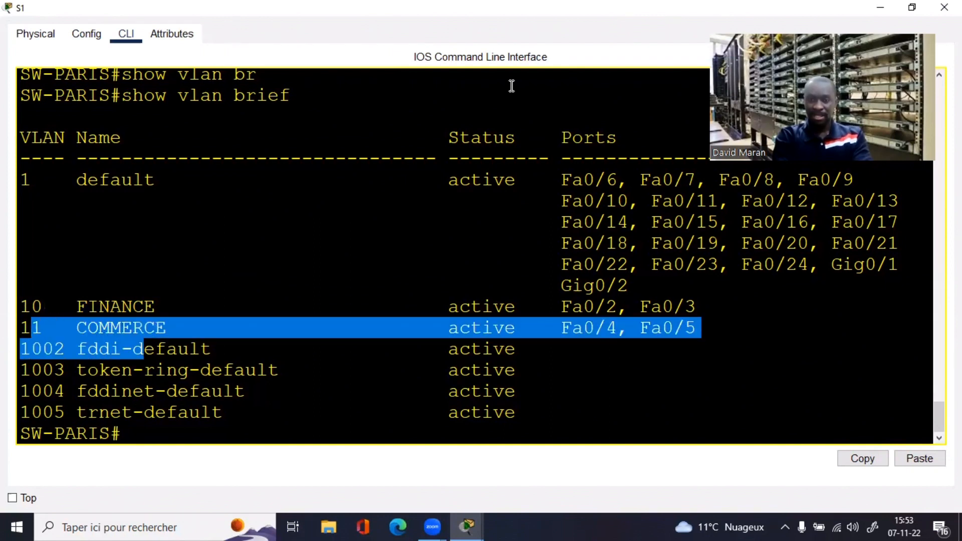
left_click(913, 7)
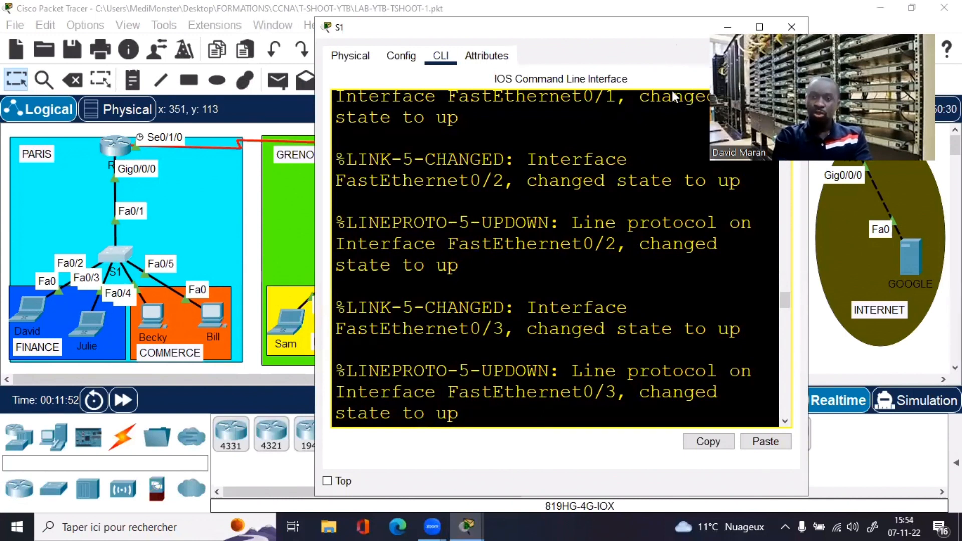
left_click_drag(702, 29, 633, 86)
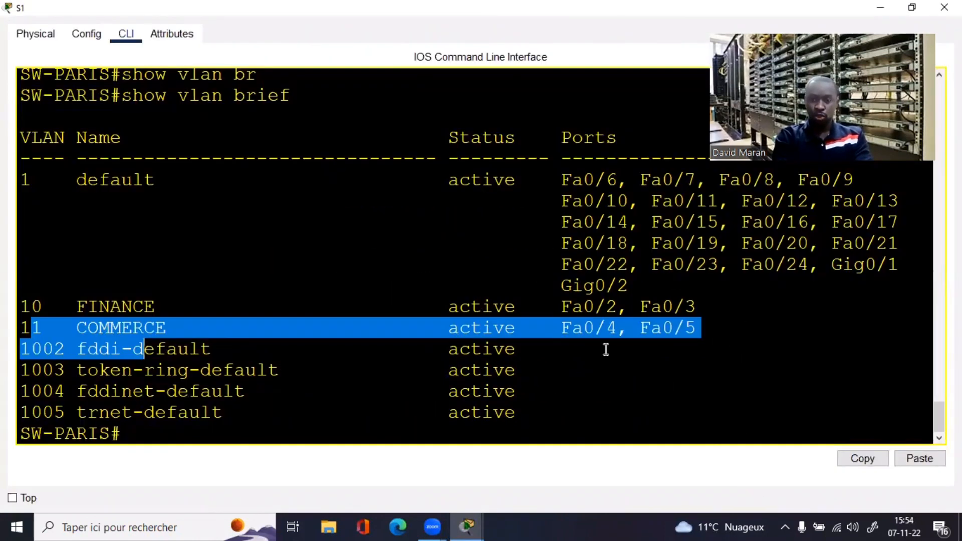
left_click(609, 350)
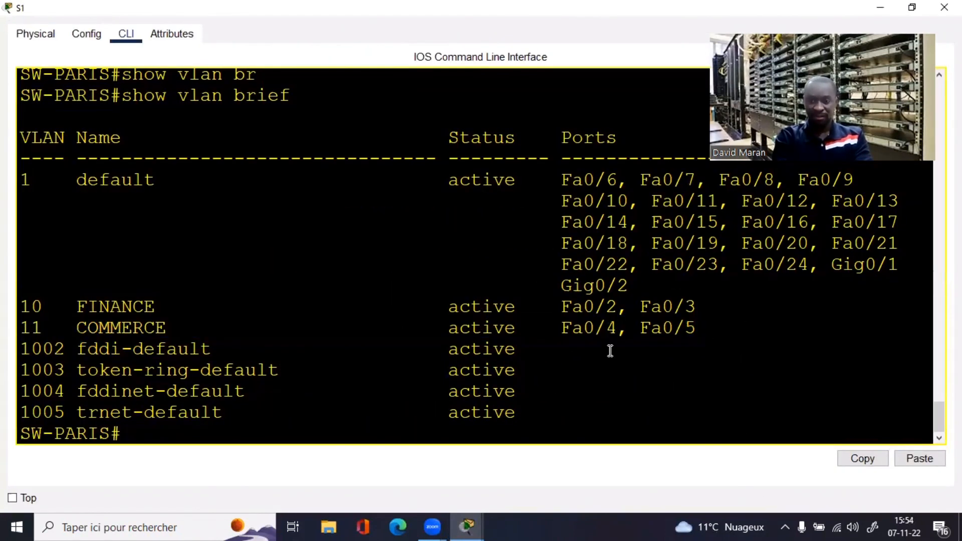
left_click_drag(78, 308, 713, 300)
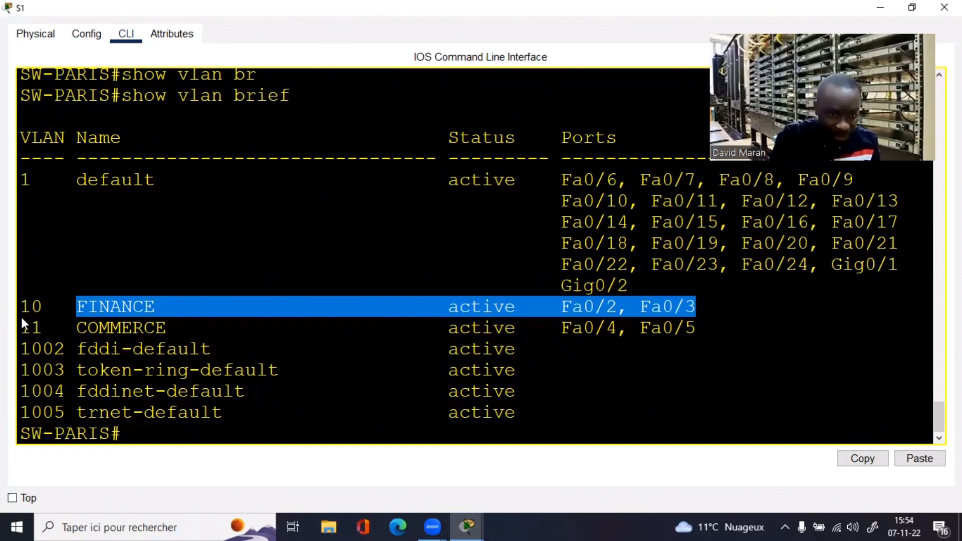
Step: Reopen switch S1 to recheck the VLAN 10 ports, then close its console
key("alt+Tab")
mouse_move(41, 302)
left_mouse_down()
mouse_move(48, 310)
mouse_move(40, 310)
left_mouse_up()
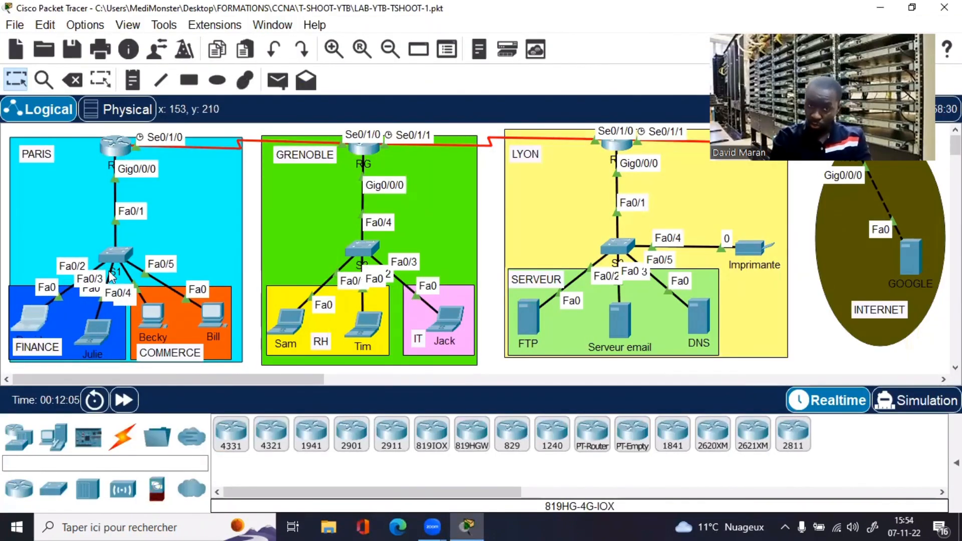
left_click(110, 255)
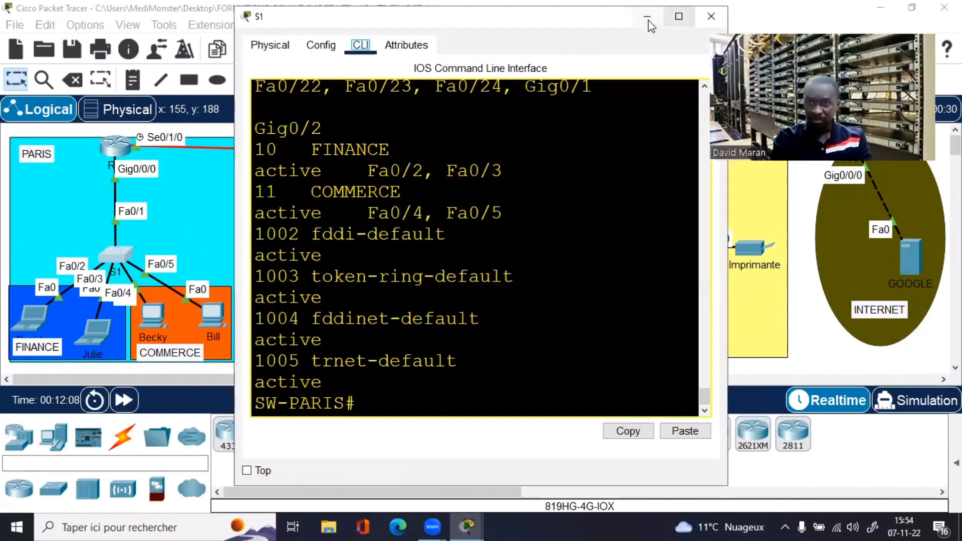
left_click(679, 16)
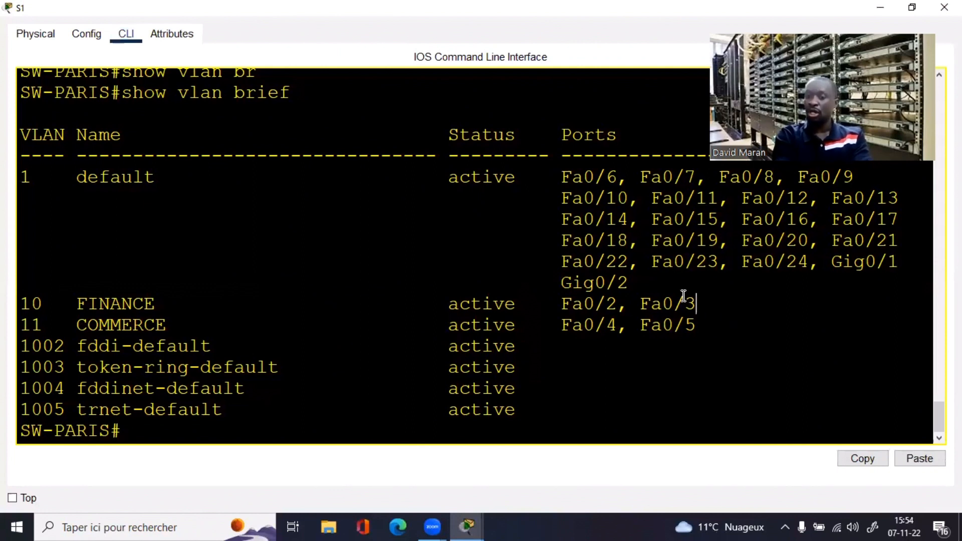
left_click_drag(696, 304, 387, 311)
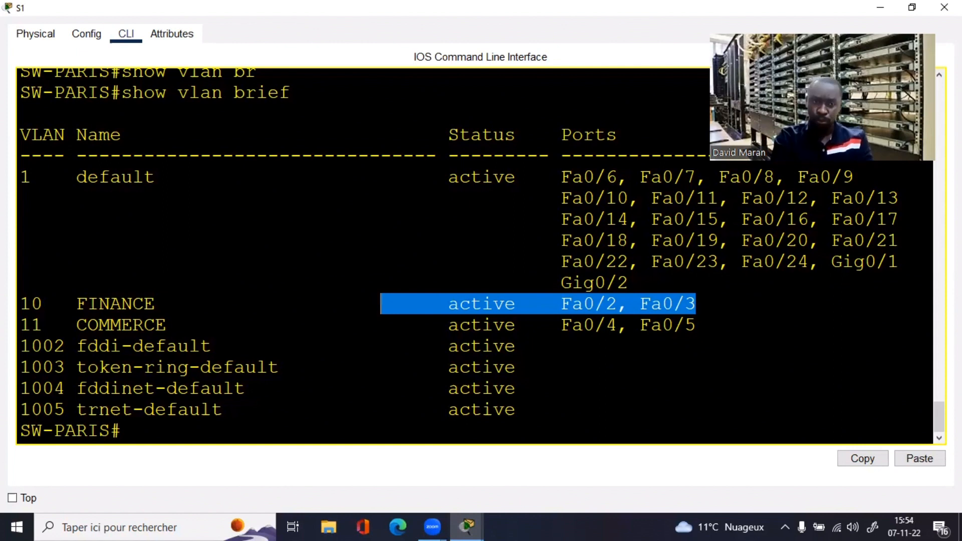
left_click(880, 8)
left_click(98, 326)
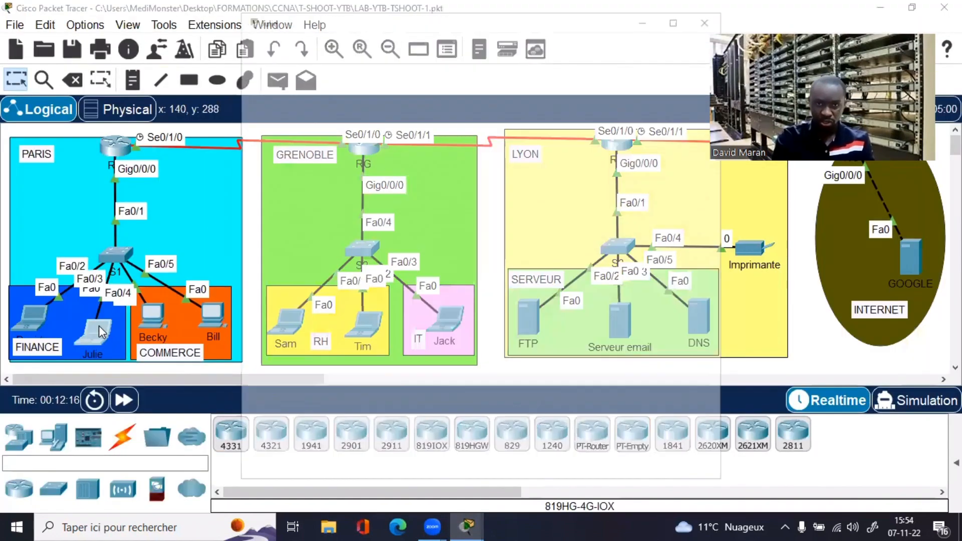
Step: Run ipconfig /renew on the second FINANCE laptop and obtain 192.168.10.2
left_click(267, 116)
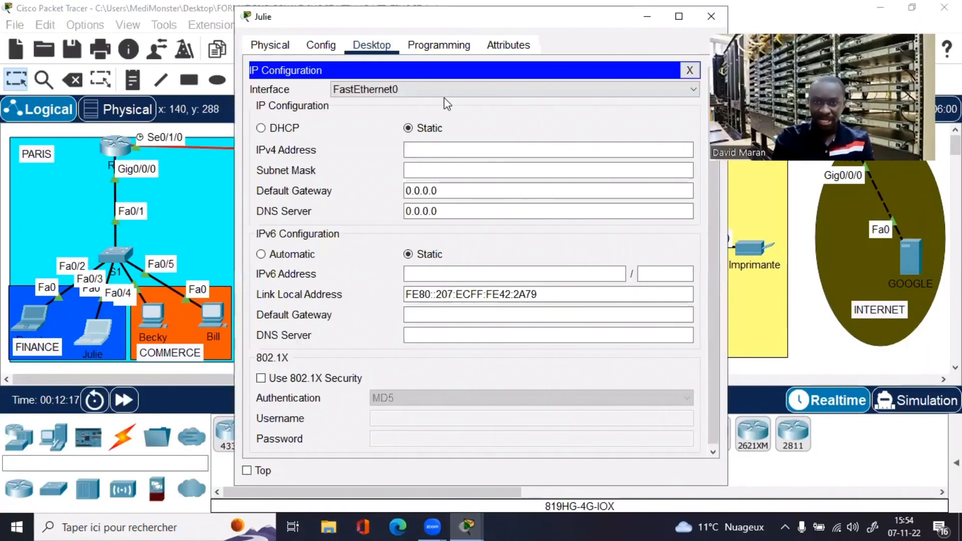
left_click(690, 74)
left_click(563, 97)
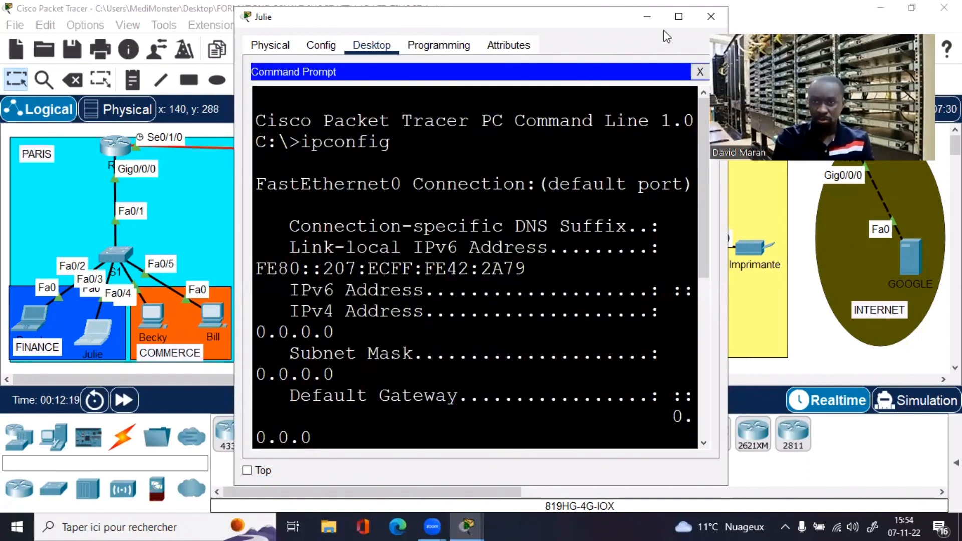
left_click(679, 16)
key("Return")
key("Return")
key("Return")
key("Return")
key("Return")
key("Return")
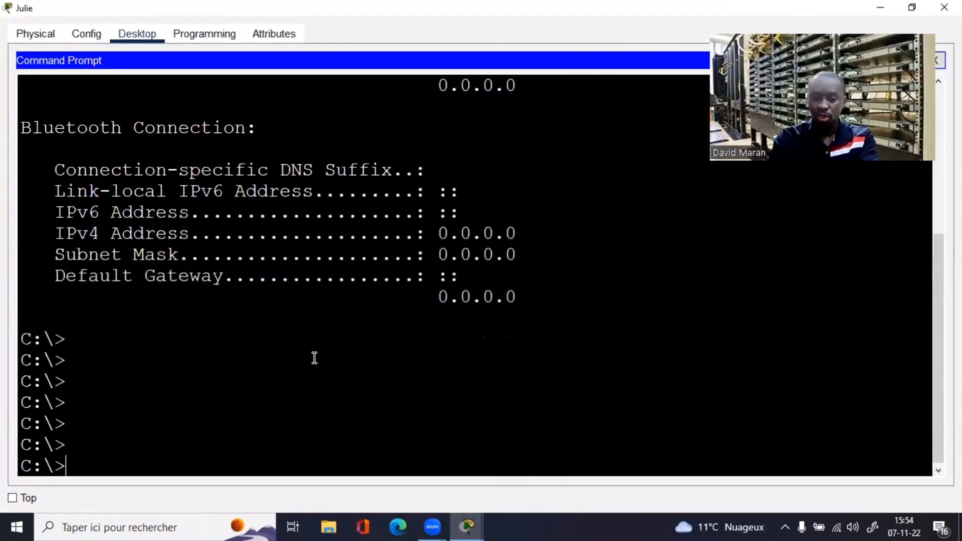
key("Up")
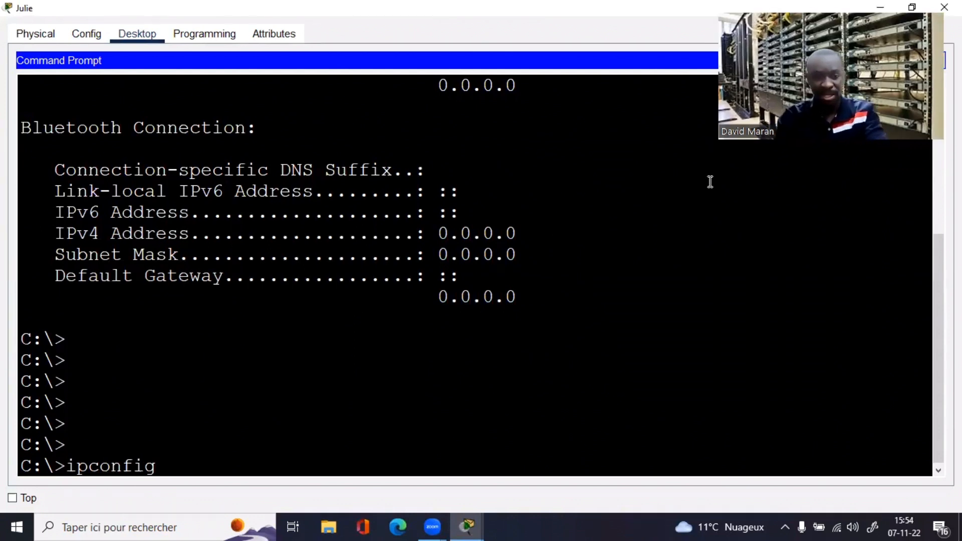
left_click(571, 311)
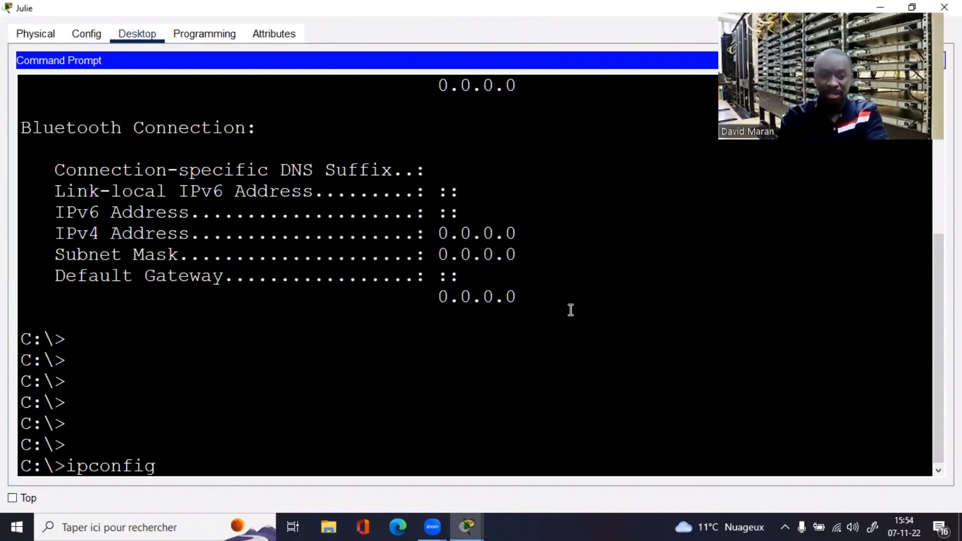
type("ipconfig /")
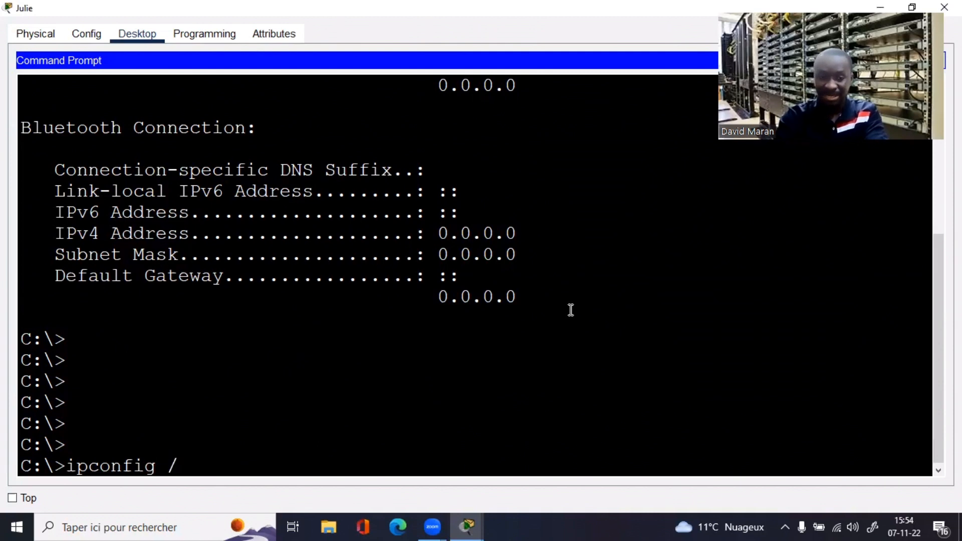
type("r")
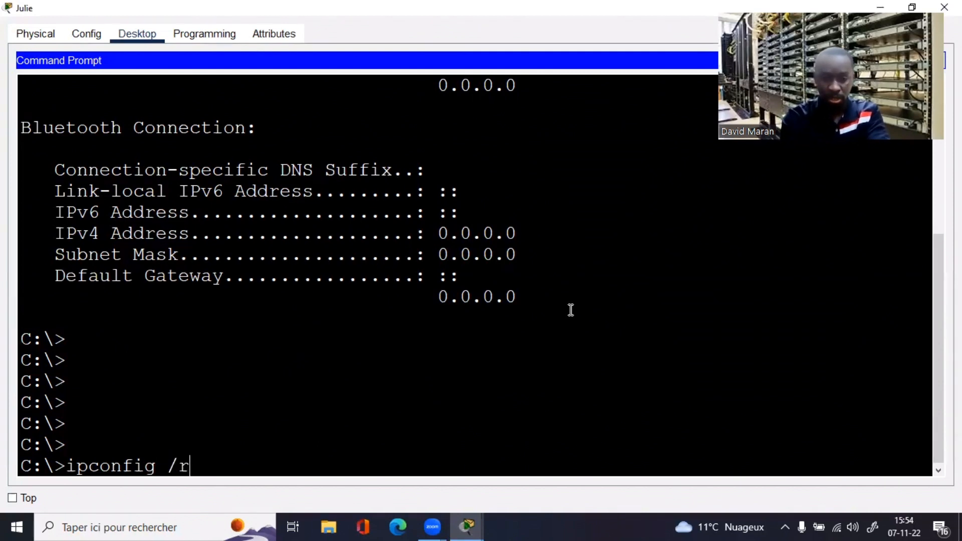
type("enew")
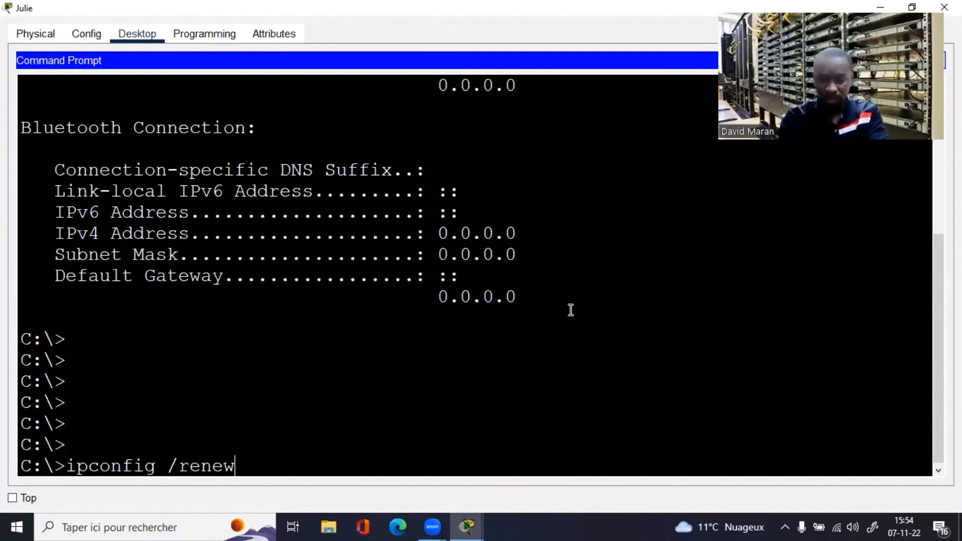
key("Return")
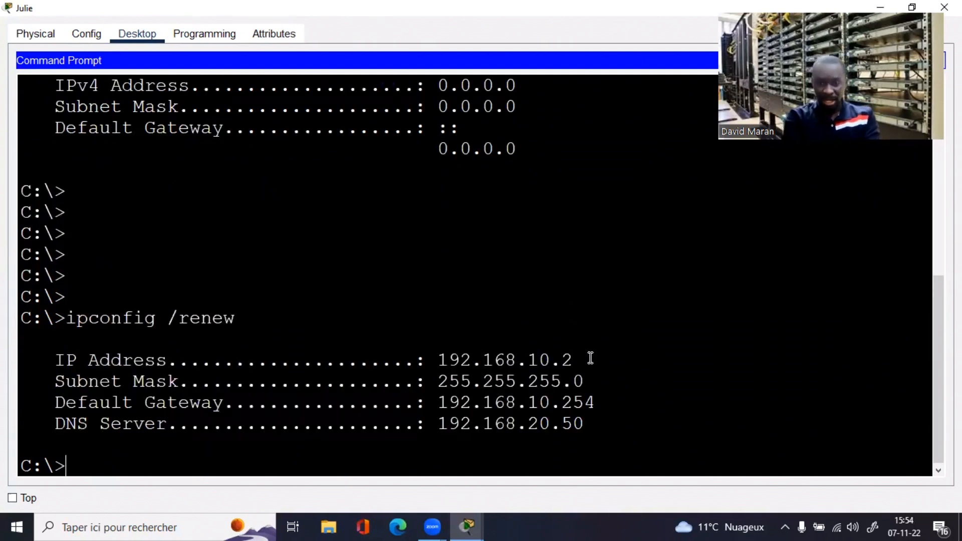
left_click_drag(574, 360, 439, 358)
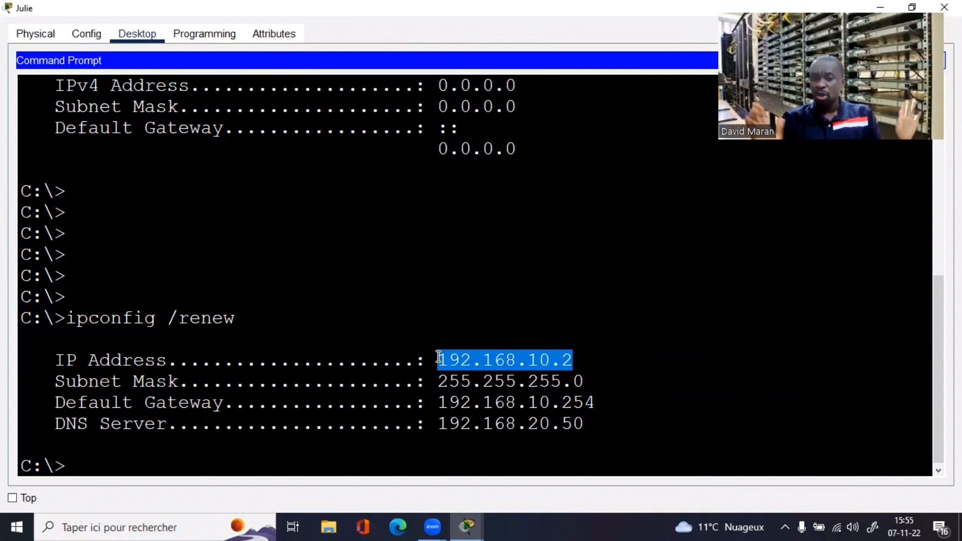
Step: Ping the gateway 192.168.10.254 and confirm 0% loss
left_click(304, 451)
key("Return")
key("Return")
key("Return")
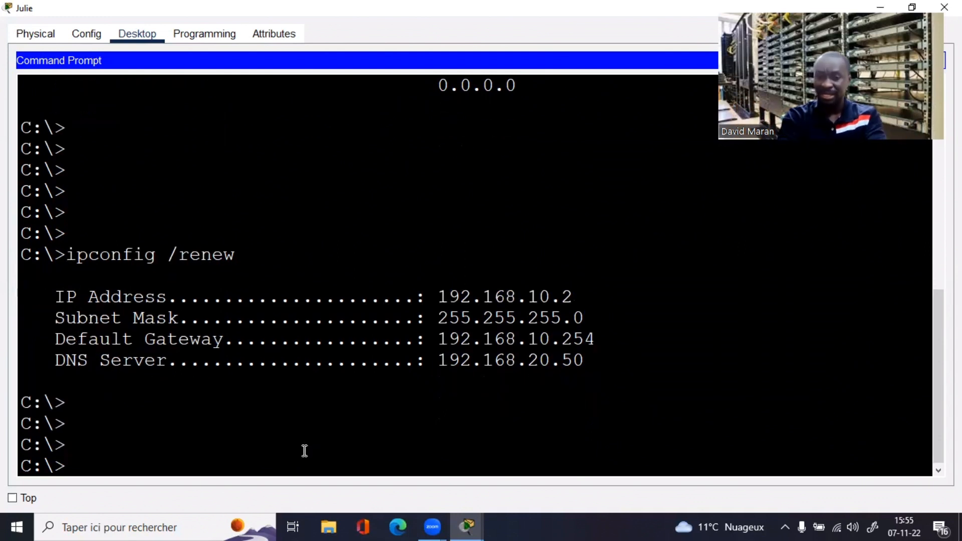
type("pi")
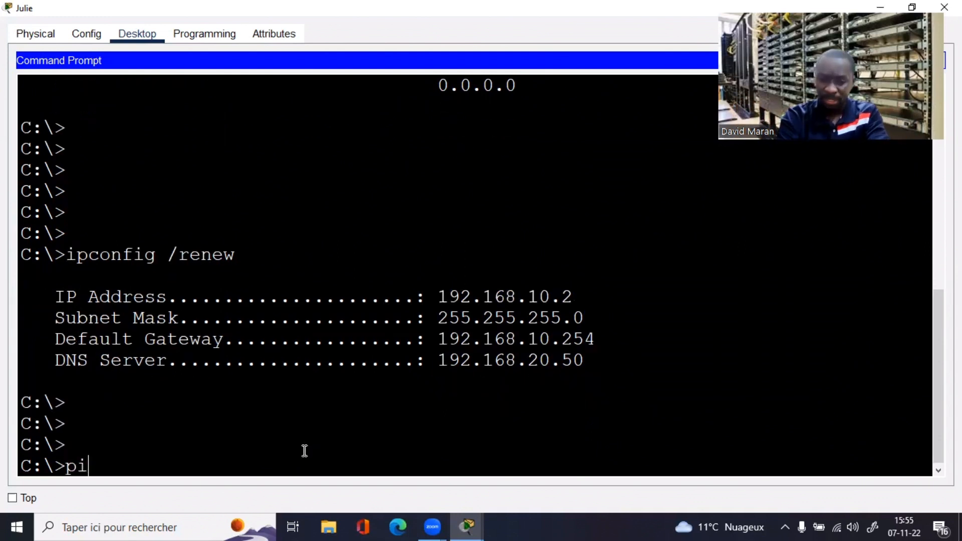
type("ng 192.1")
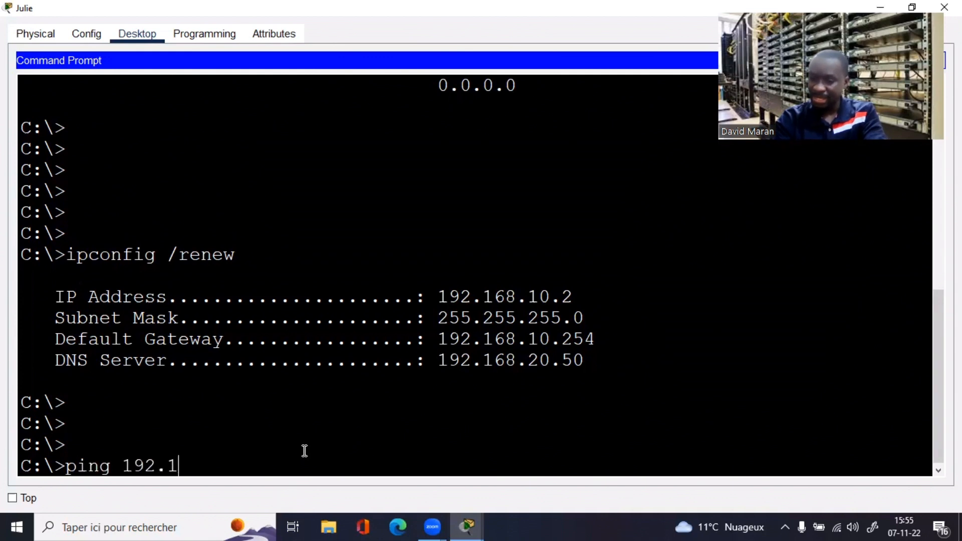
type("68.10.")
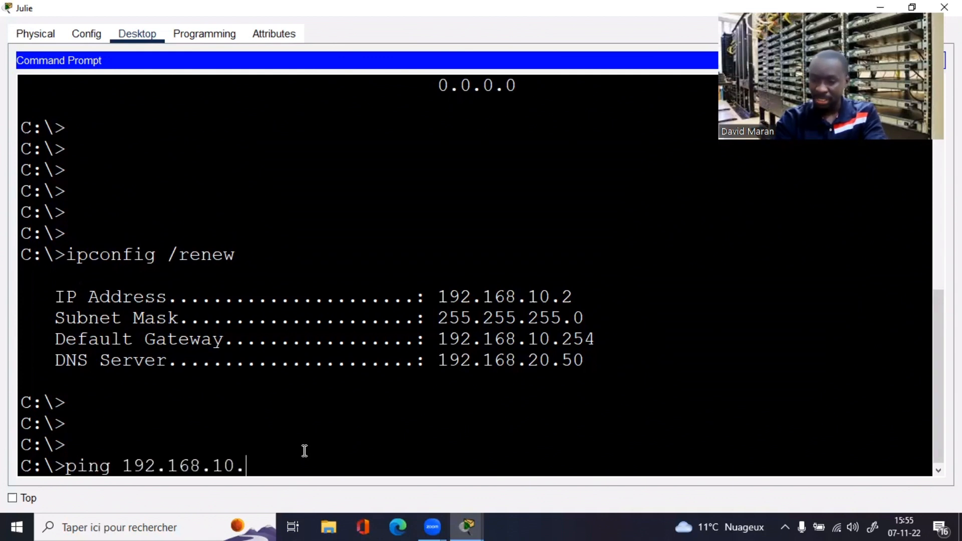
type("254")
key("Return")
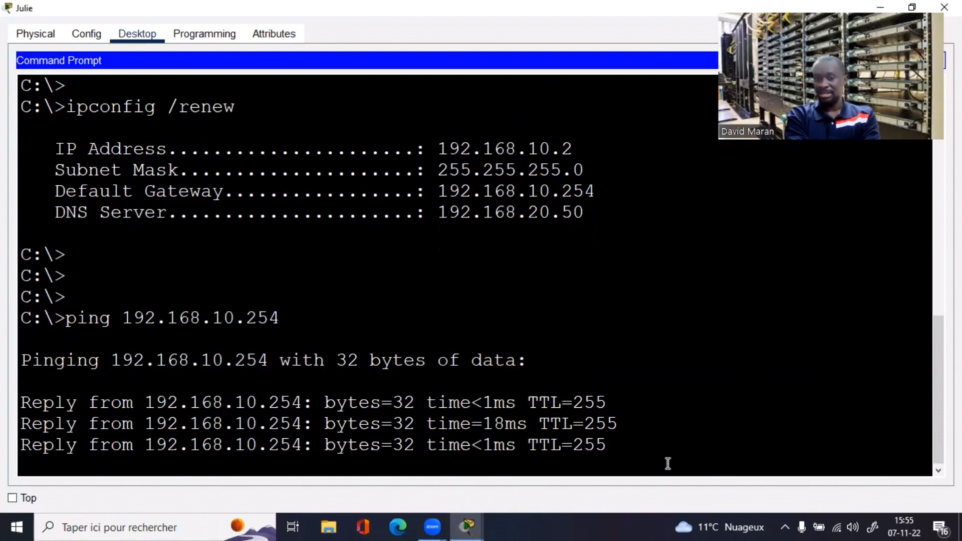
key("Up")
key("Up")
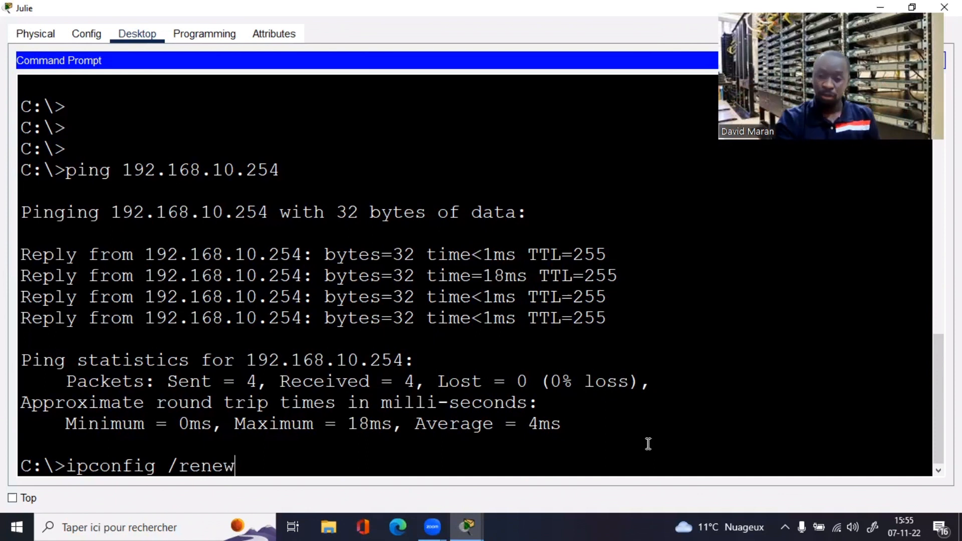
Step: Release the FINANCE laptop's DHCP address with ipconfig /release
type("le")
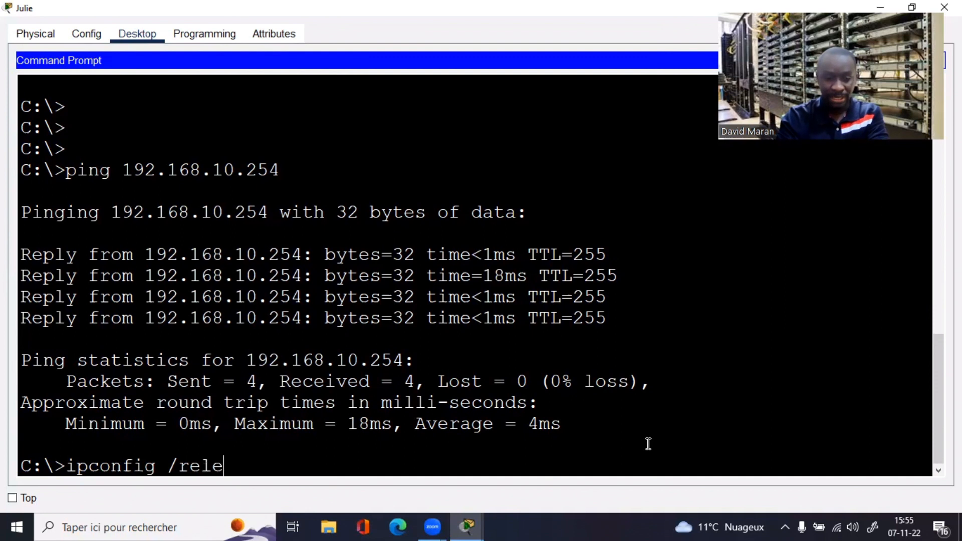
type("ase")
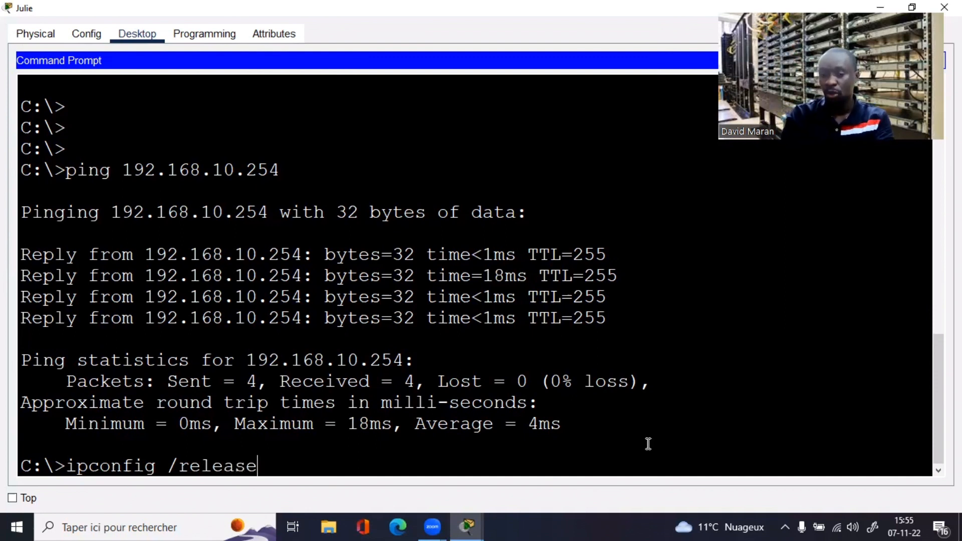
key("Return")
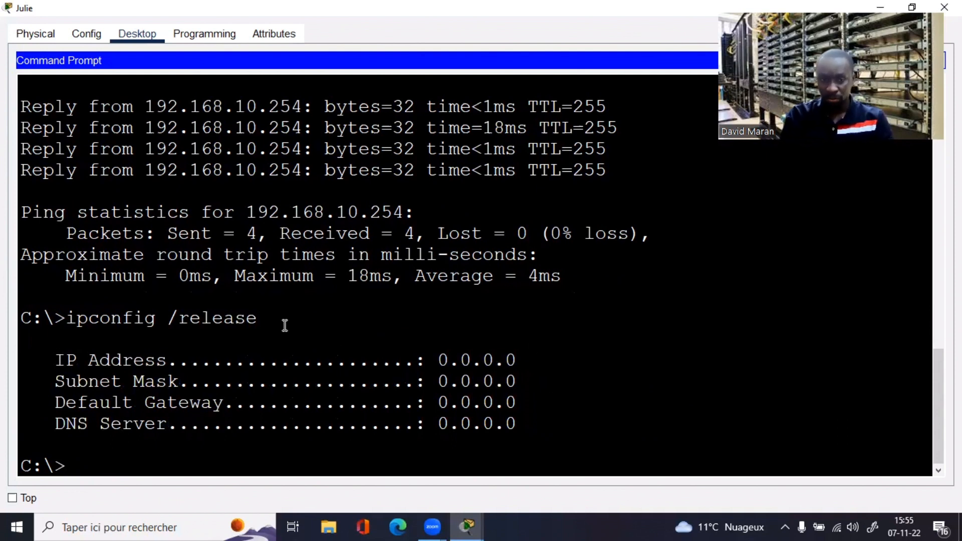
left_click_drag(285, 325, 170, 325)
left_click(194, 453)
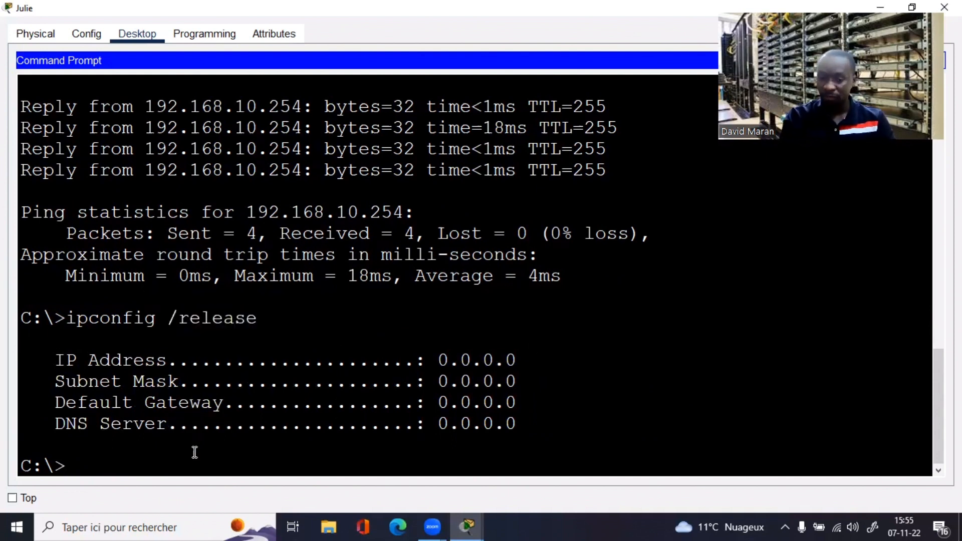
Step: Renew the lease to regain 192.168.10.2, then close the laptop window
key("Up")
key("BackSpace")
key("BackSpace")
key("BackSpace")
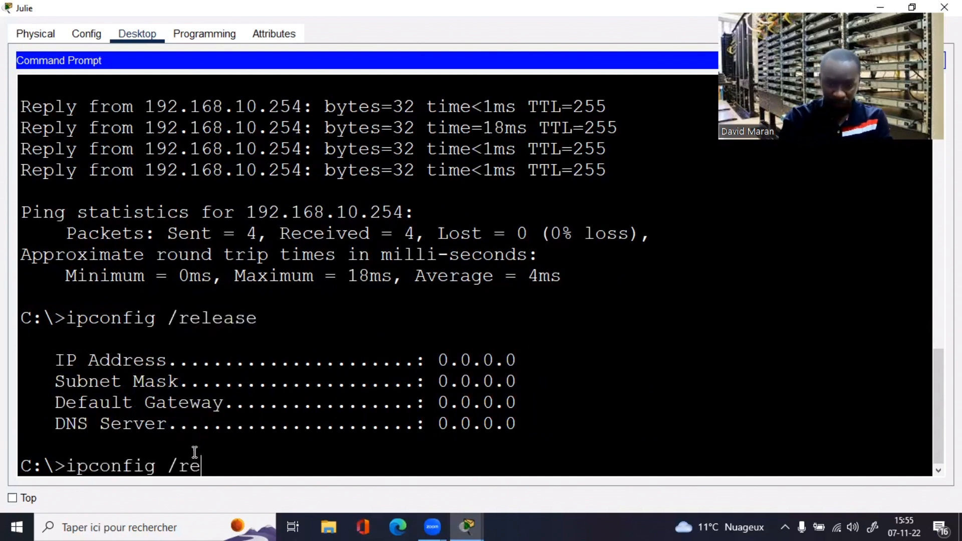
type("new")
key("Return")
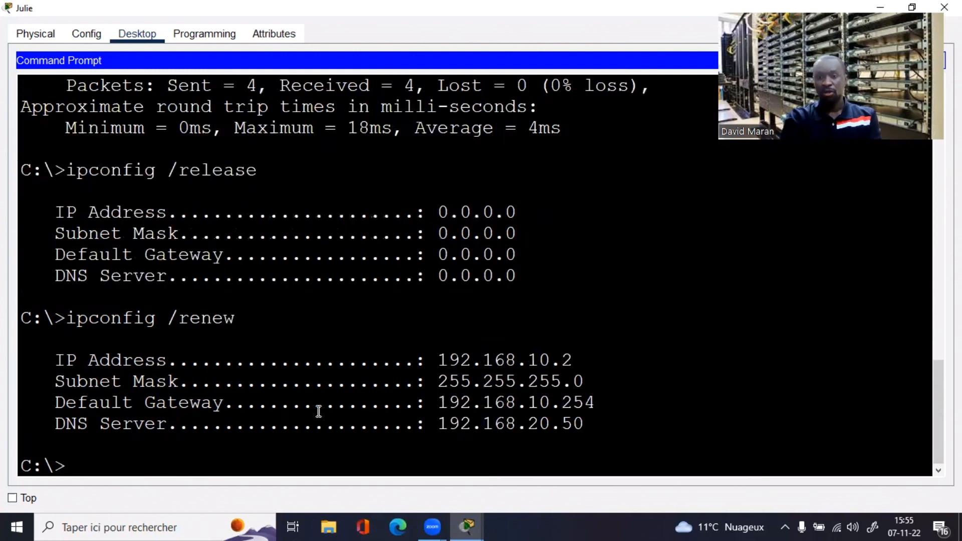
left_click_drag(572, 359, 413, 353)
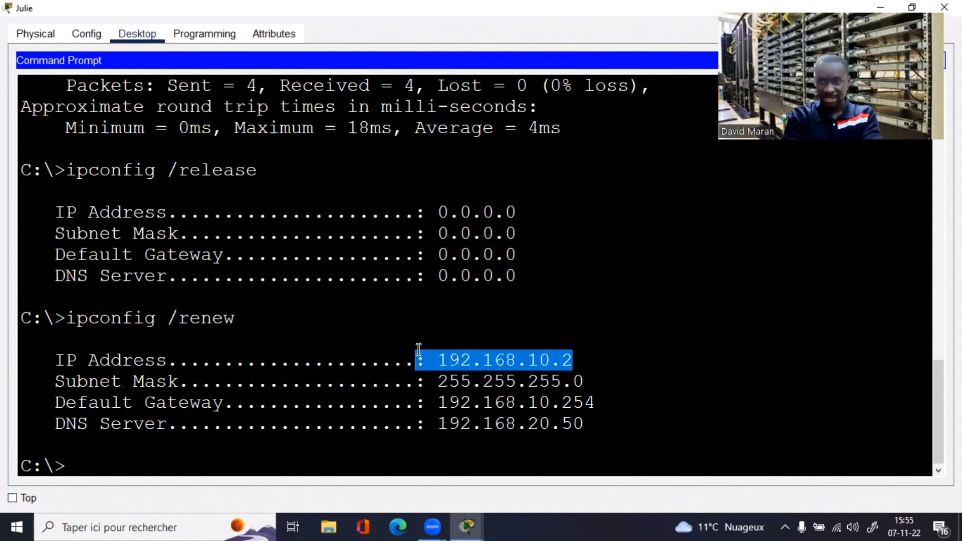
left_click_drag(943, 13, 876, 52)
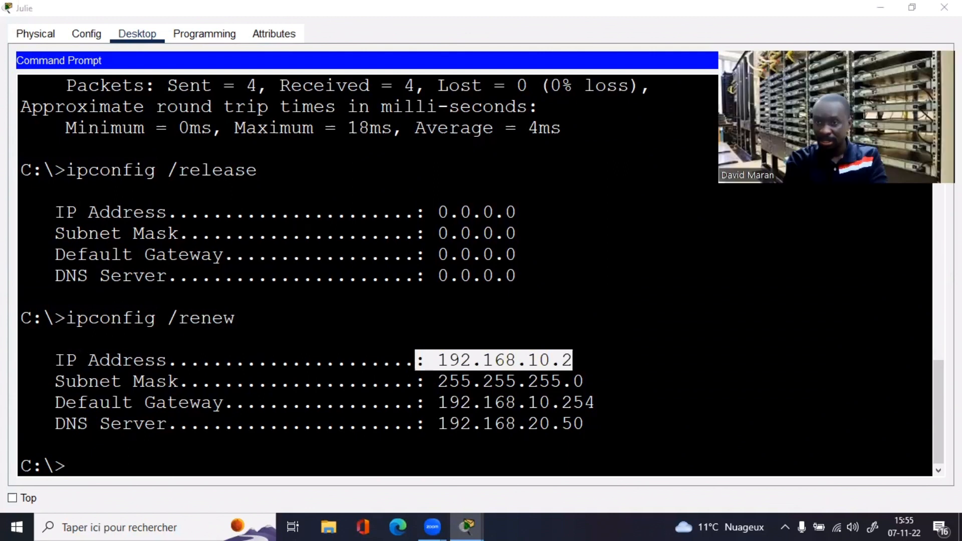
key("alt+F4")
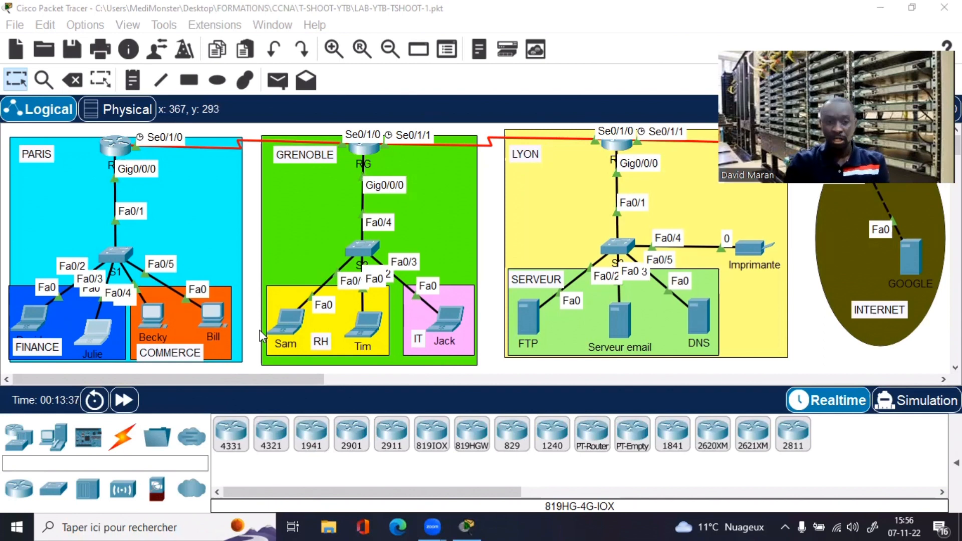
Step: Run ipconfig on the first Commerce PC, confirming address 192.168.11.1
left_click(156, 313)
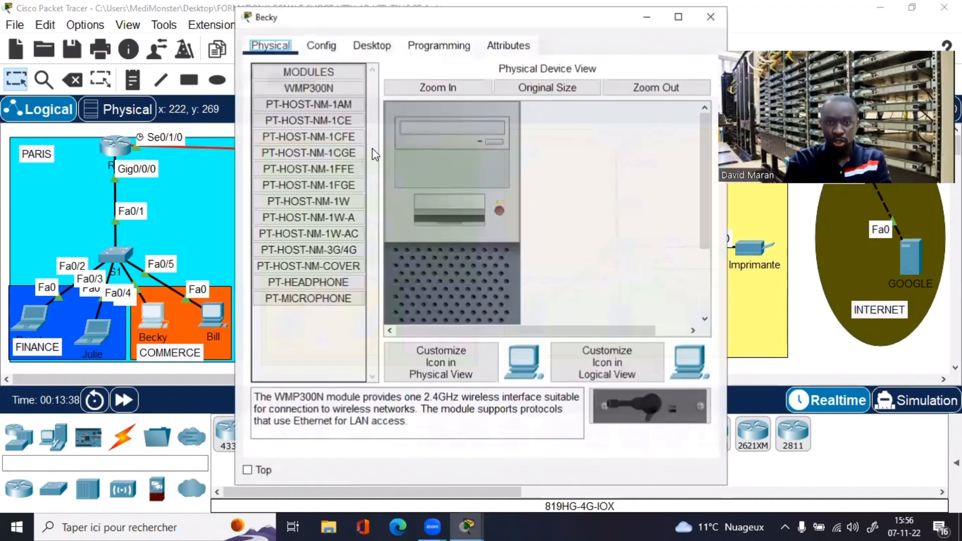
left_click(378, 47)
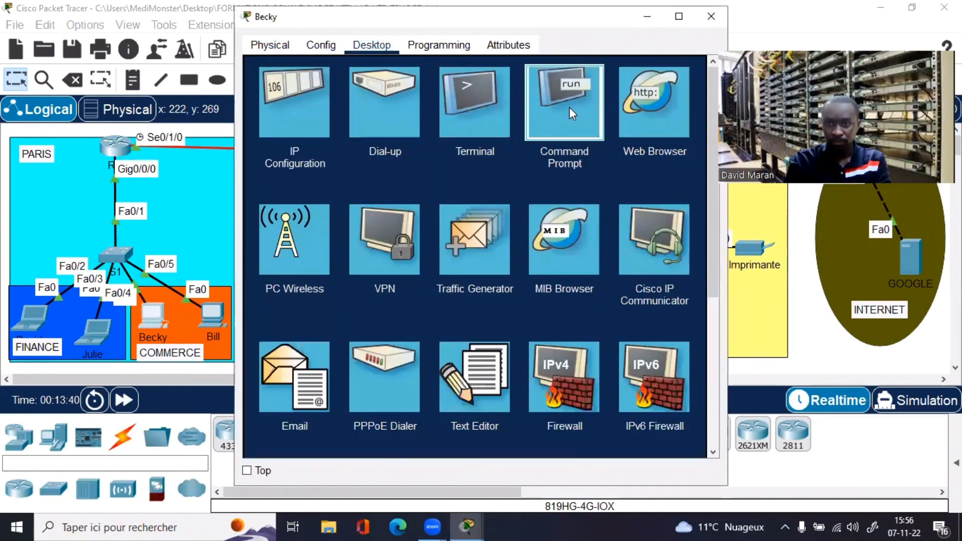
left_click(569, 107)
left_click(678, 17)
type("ipconfig")
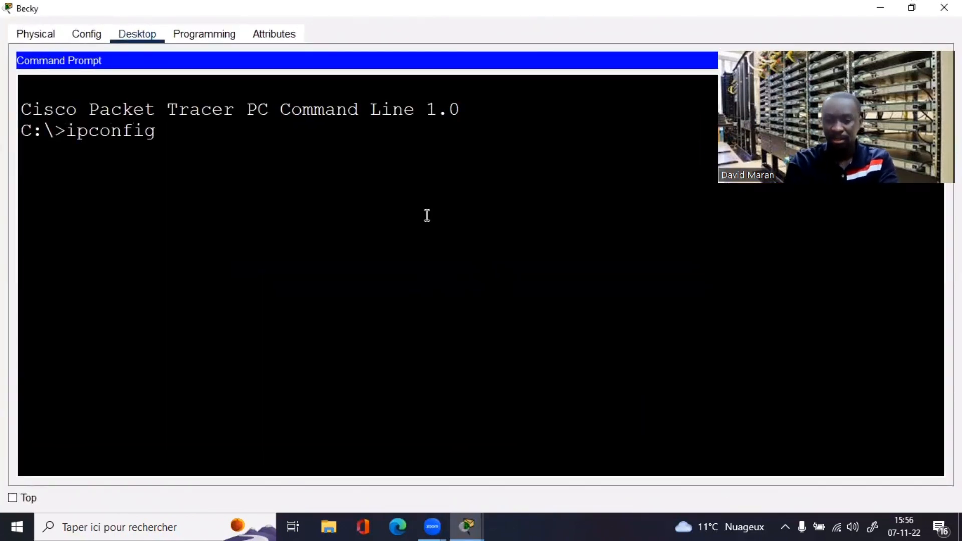
key("Return")
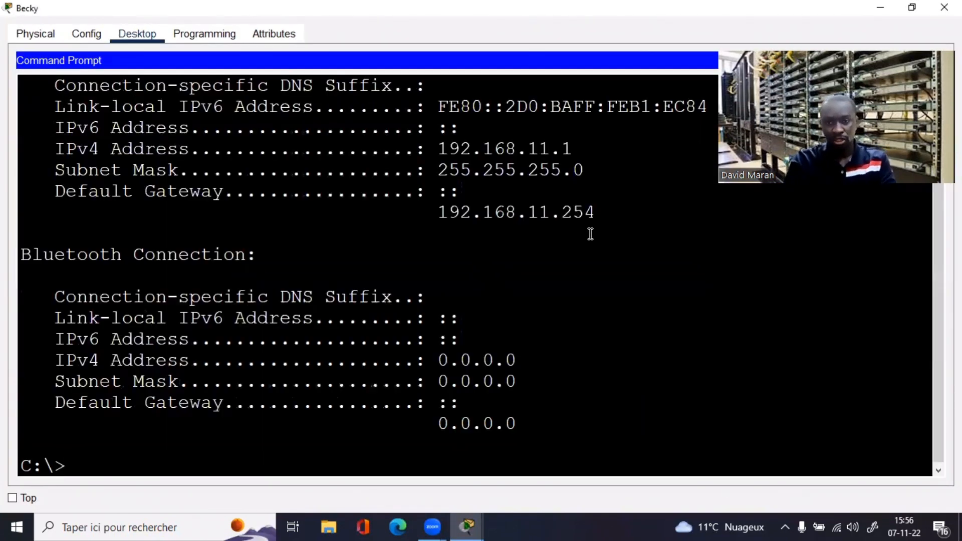
left_click_drag(576, 151, 472, 150)
left_click(604, 221)
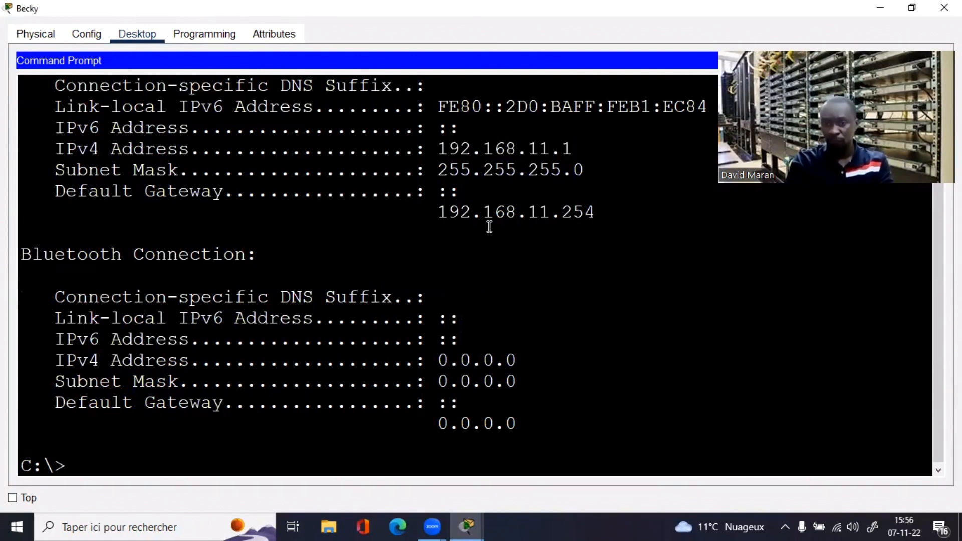
Step: Ping gateway 192.168.11.254 successfully, stop it with Ctrl+C, and close the PC window
type("ping ")
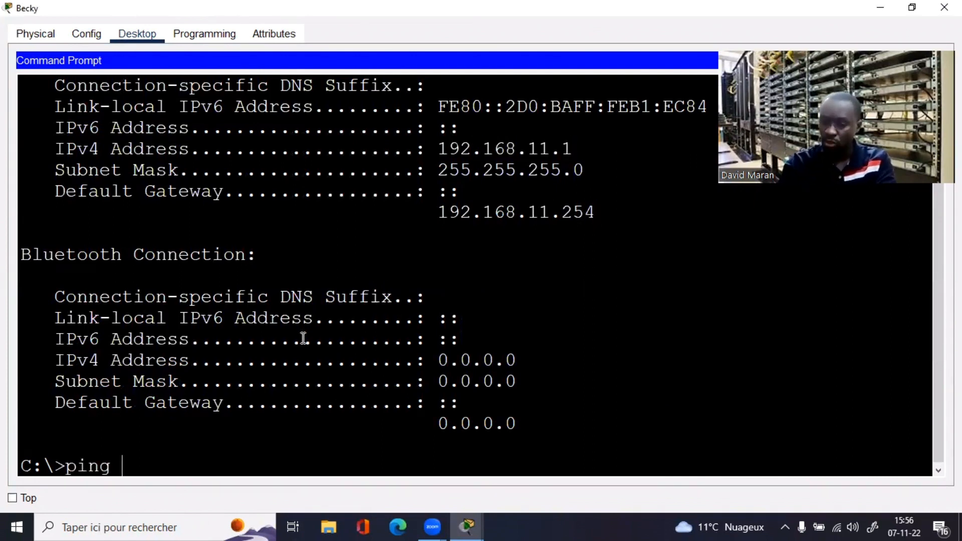
type("192.168.11")
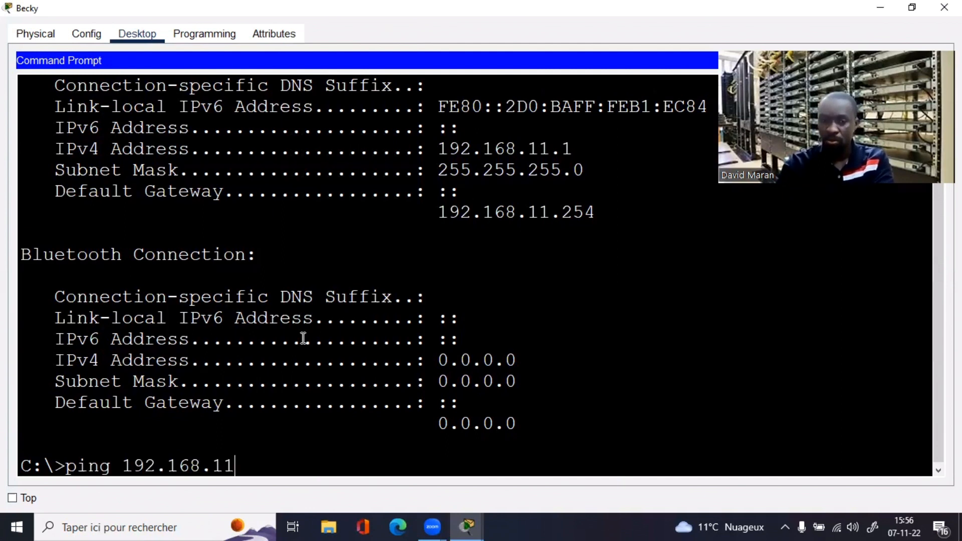
type(".254")
key("Return")
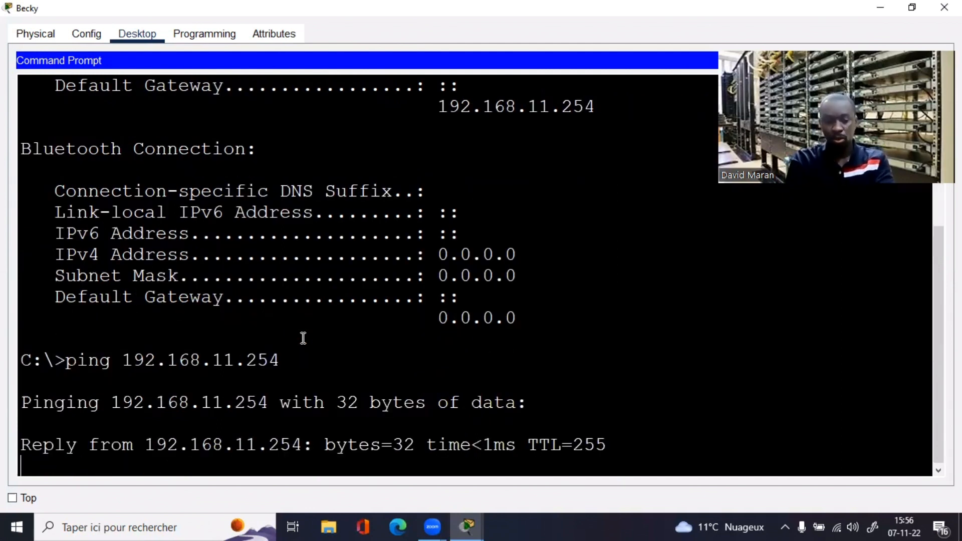
key("ctrl+c")
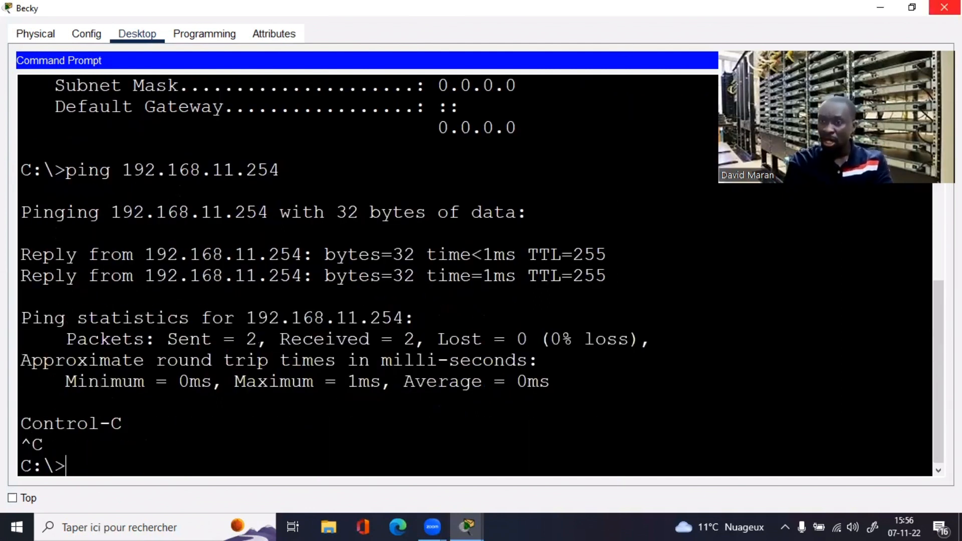
left_click(944, 8)
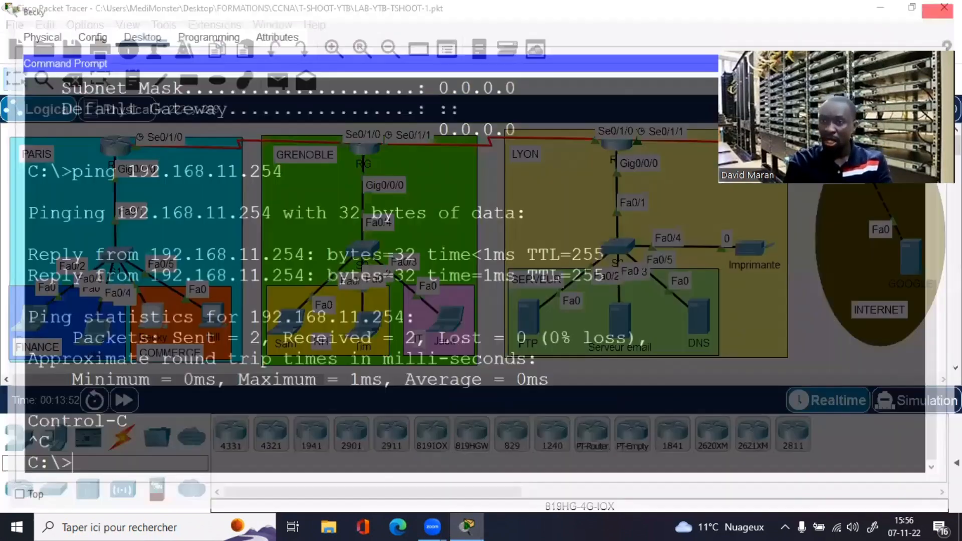
Step: Run ipconfig on the second Commerce PC, revealing self-assigned address 169.254.185.99
left_click(198, 319)
left_click(389, 48)
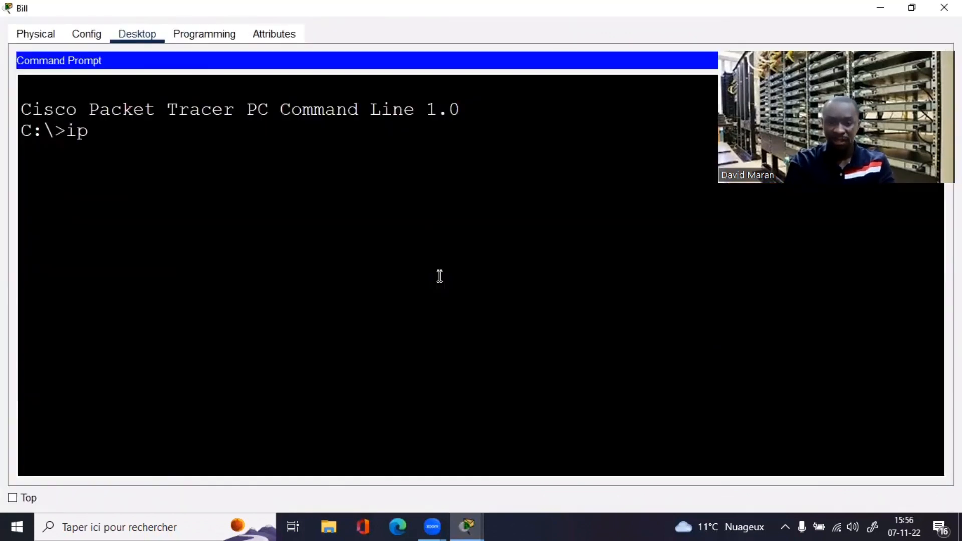
type("config")
key("Return")
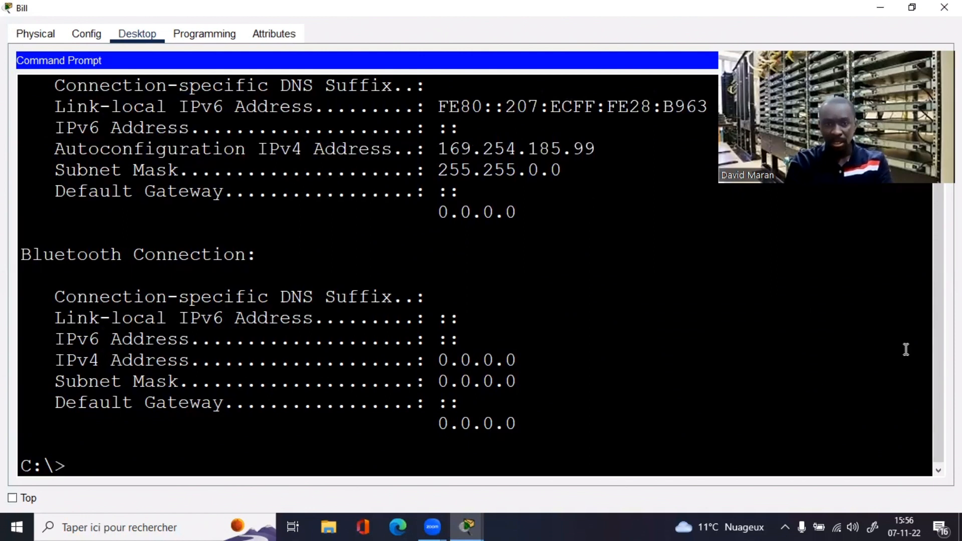
scroll(596, 184, "up", 1)
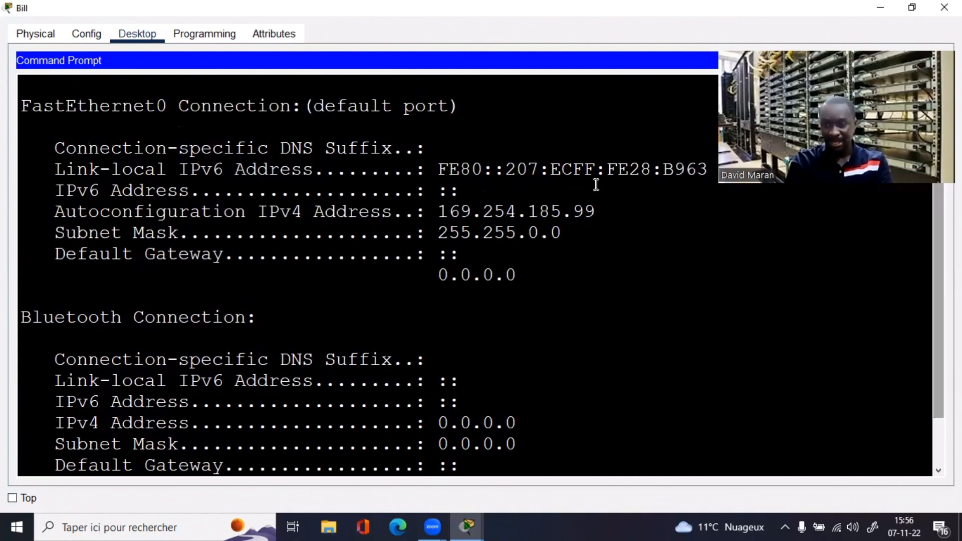
left_click_drag(584, 212, 394, 211)
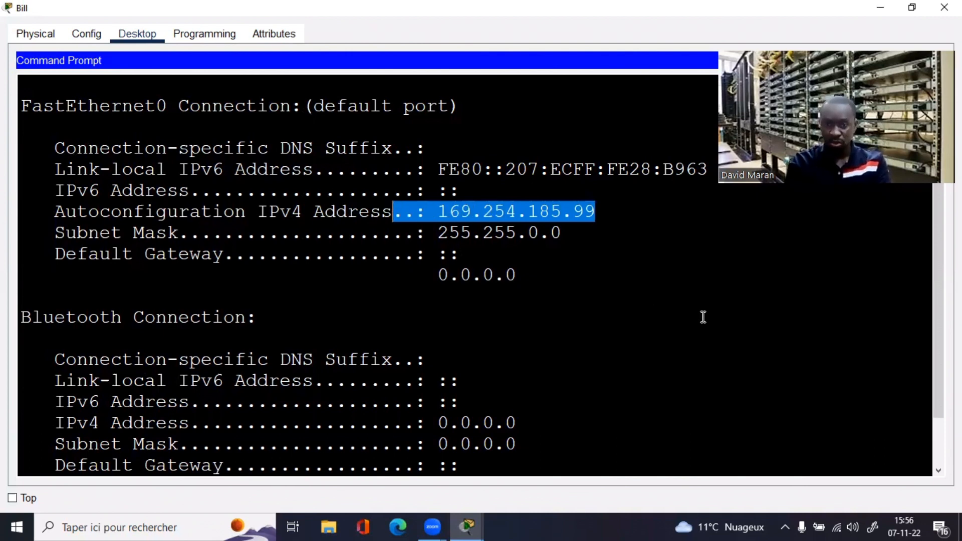
left_click_drag(937, 365, 902, 491)
Step: Run ipconfig /renew and note the 'DHCP request failed' message
left_click(640, 468)
key("Up")
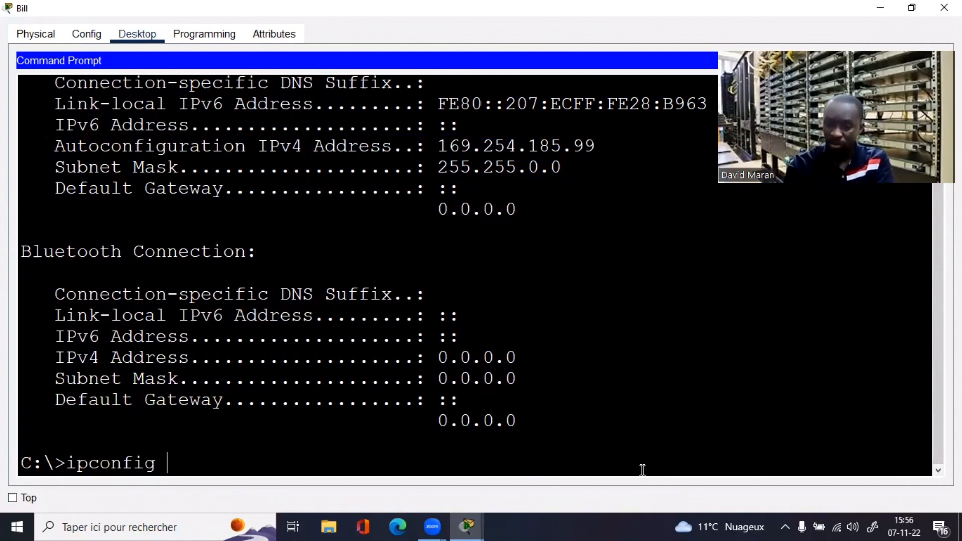
type("/rene")
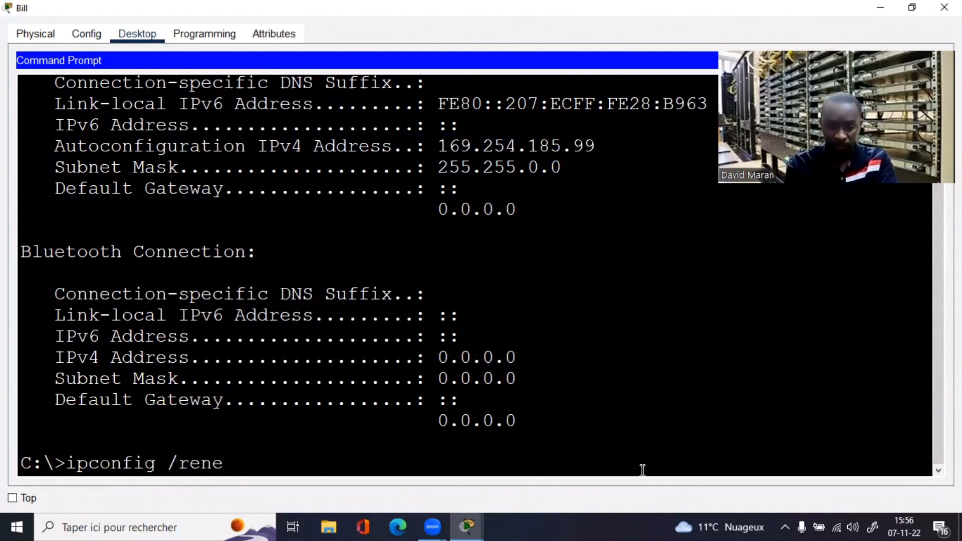
type("w")
key("Return")
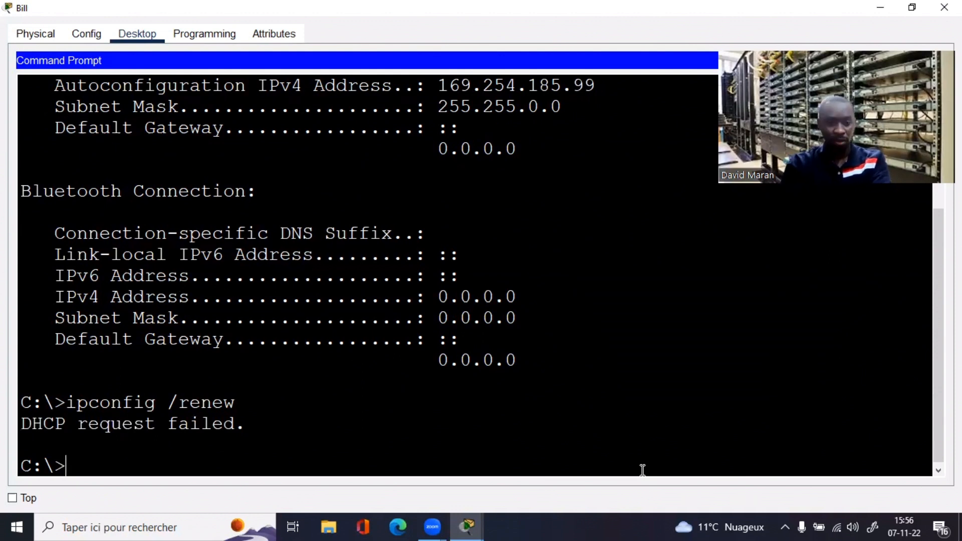
left_click_drag(247, 427, 16, 432)
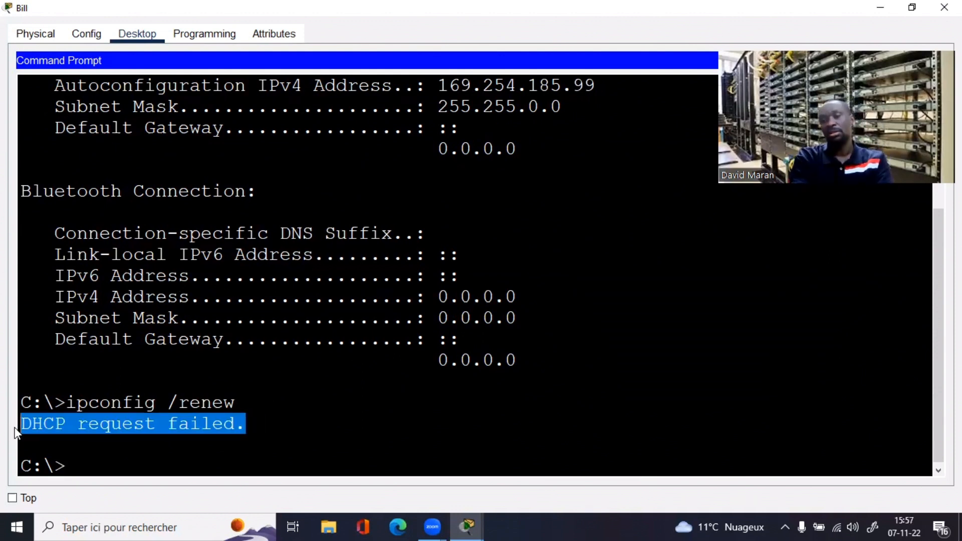
left_click(196, 454)
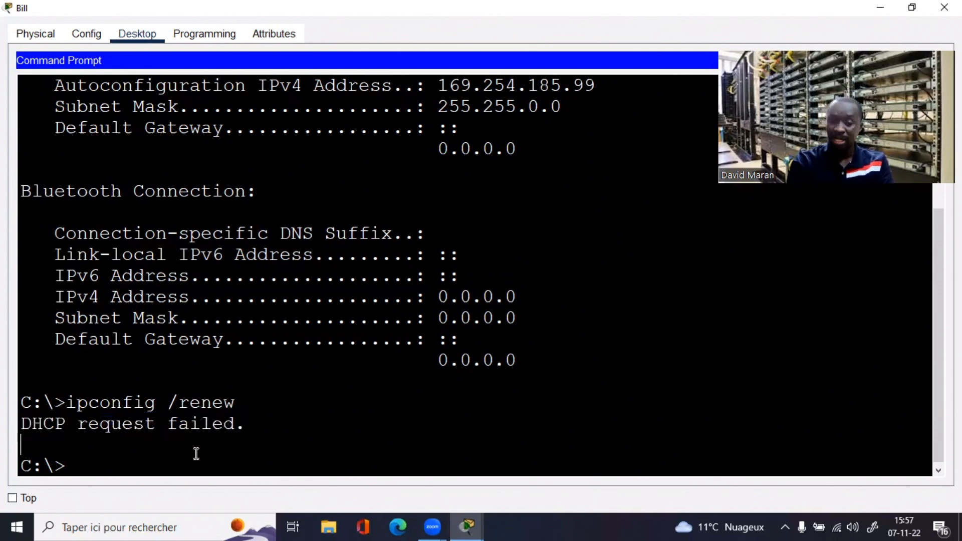
Step: Rerun ipconfig and confirm the address is still 169.254.185.99
key("Up")
key("BackSpace")
key("BackSpace")
key("BackSpace")
key("BackSpace")
key("BackSpace")
key("BackSpace")
key("BackSpace")
key("Return")
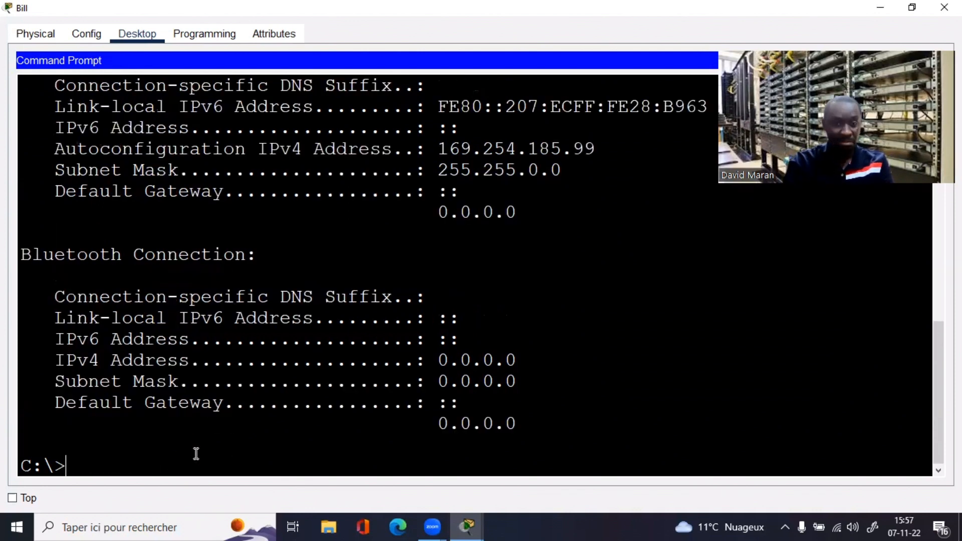
left_click_drag(596, 149, 521, 148)
left_click(481, 166)
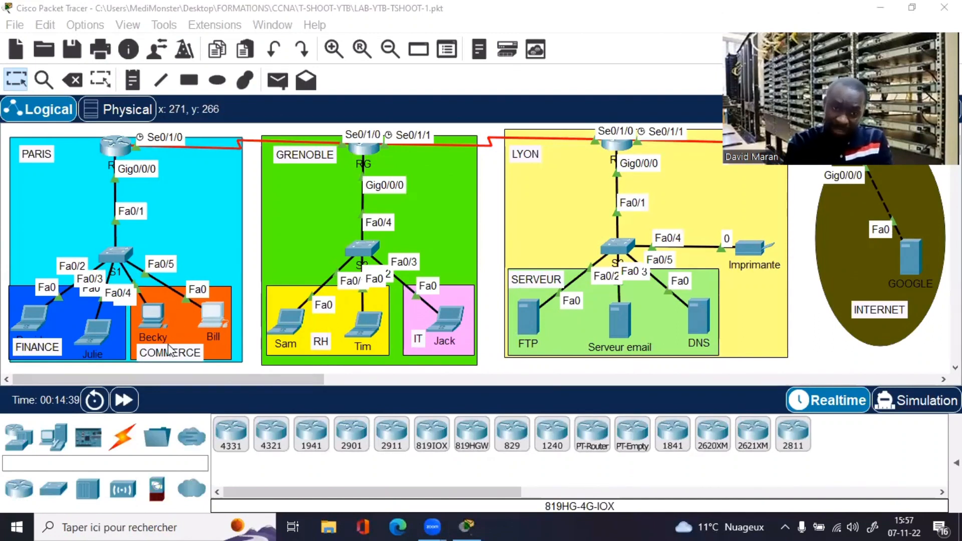
Step: Run sh vlan br on switch S1 and highlight COMMERCE ports Fa0/4 and Fa0/5
left_click(116, 255)
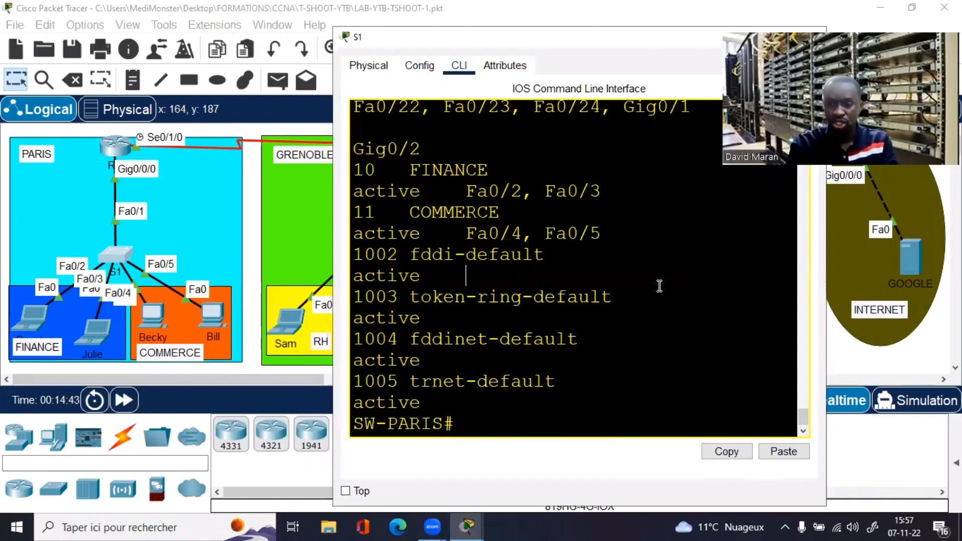
key("Return")
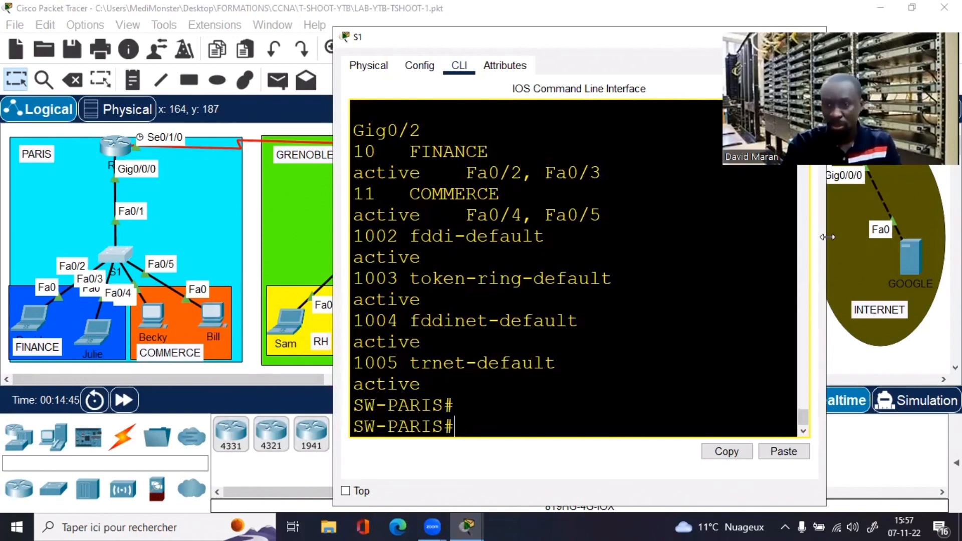
type("sh v")
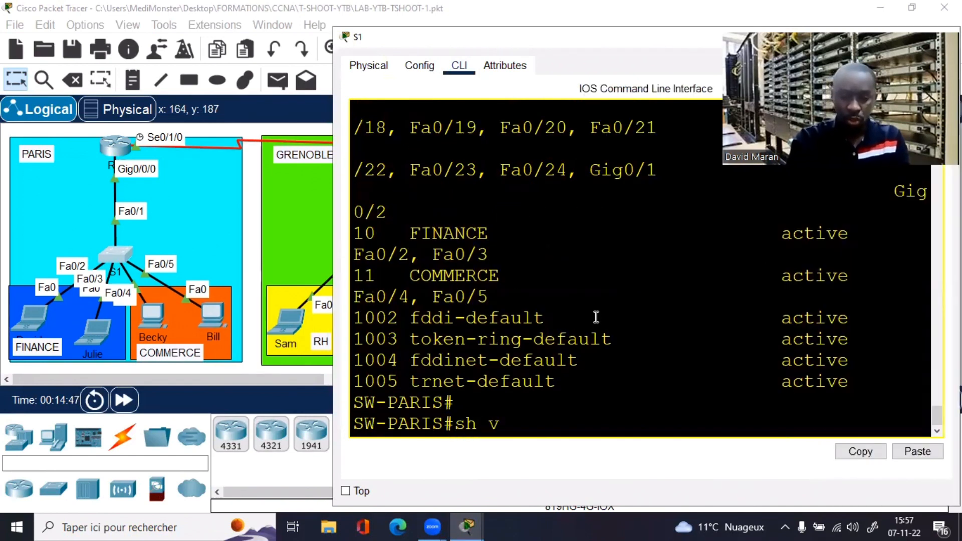
type("lan br")
key("Return")
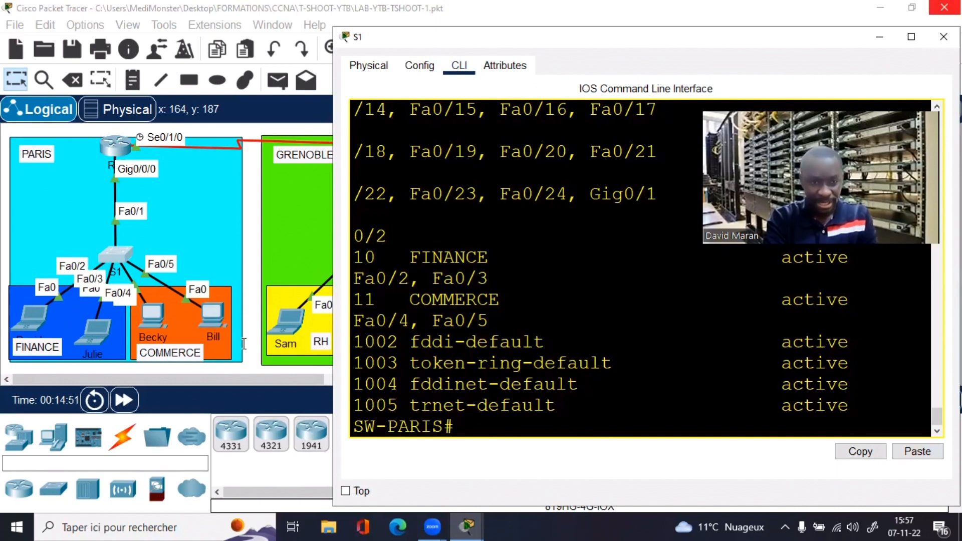
key("super+Up")
left_click_drag(696, 325, 33, 328)
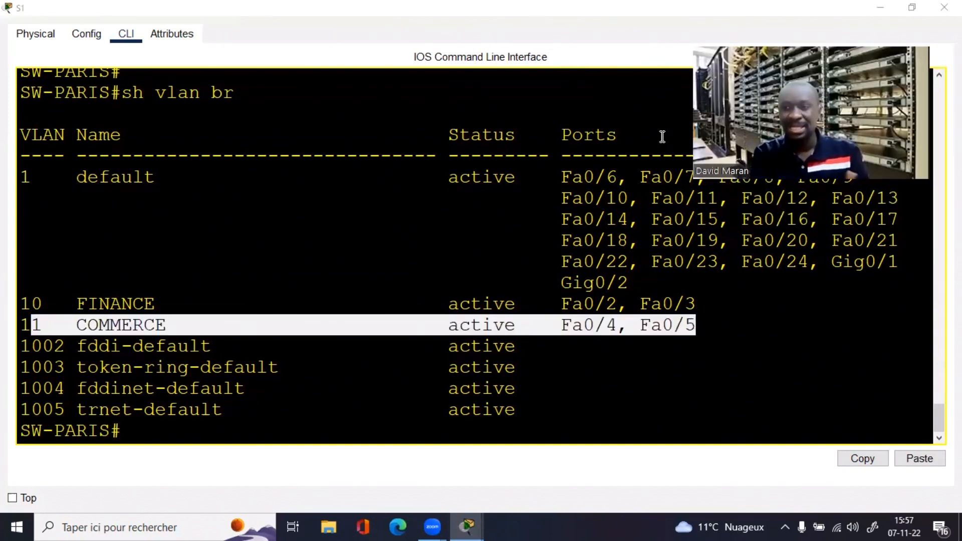
left_click(561, 281)
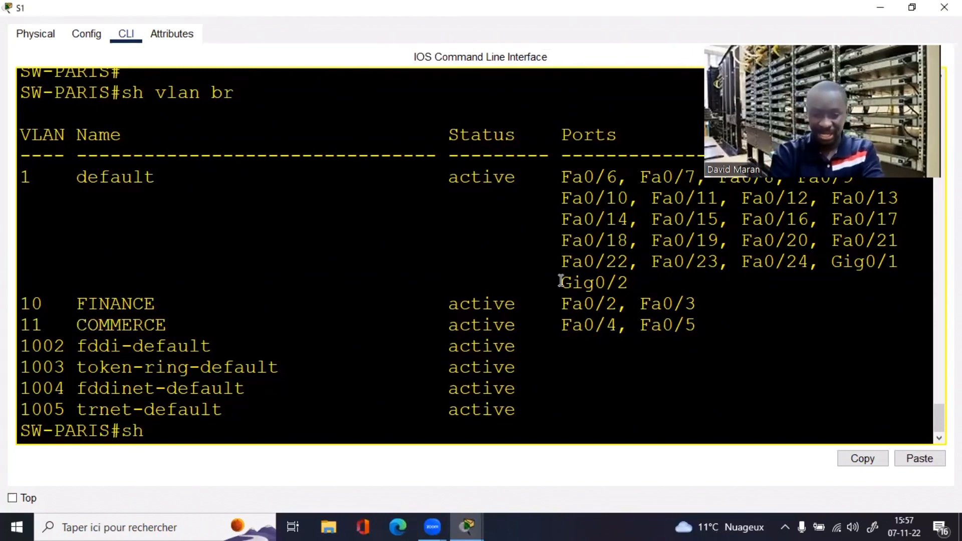
Step: Show S1's running configuration and mark Fa0/5's VLAN 11 access and portfast lines
type("sh int fa0")
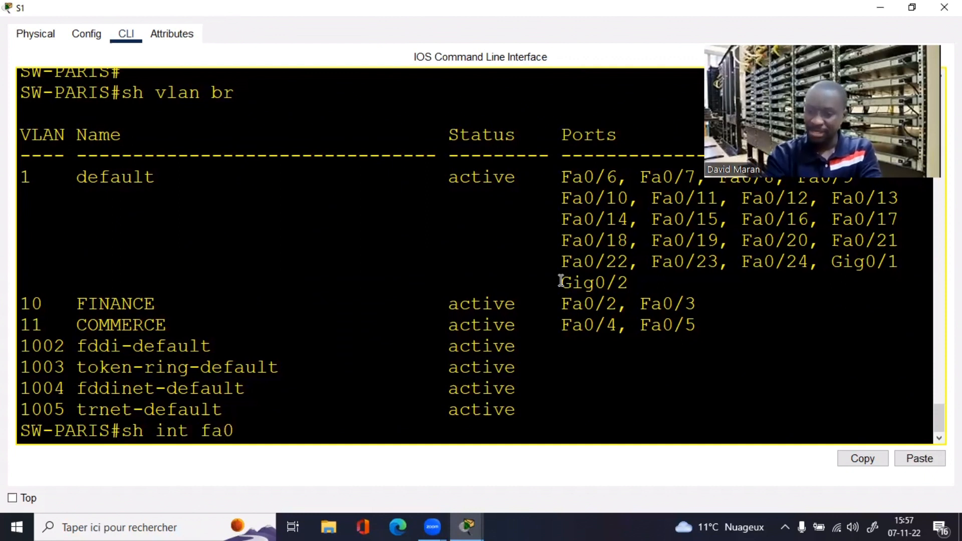
type("/5")
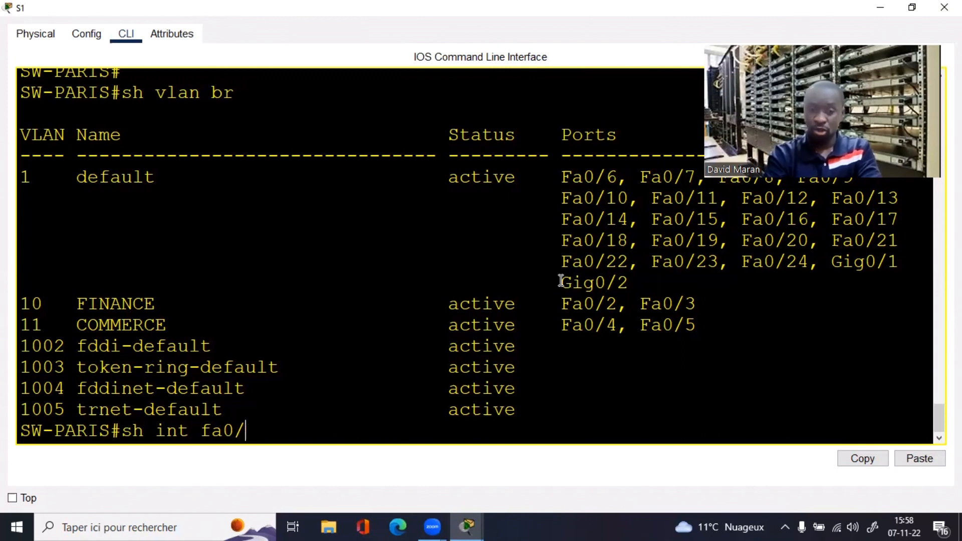
key("BackSpace")
key("BackSpace")
key("BackSpace")
key("BackSpace")
key("BackSpace")
key("BackSpace")
key("BackSpace")
type("r")
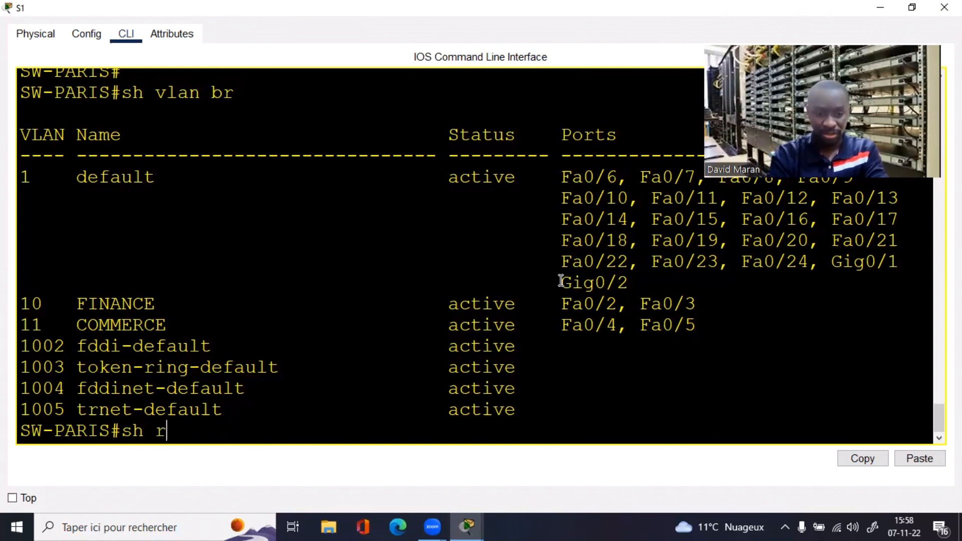
type("un")
key("Return")
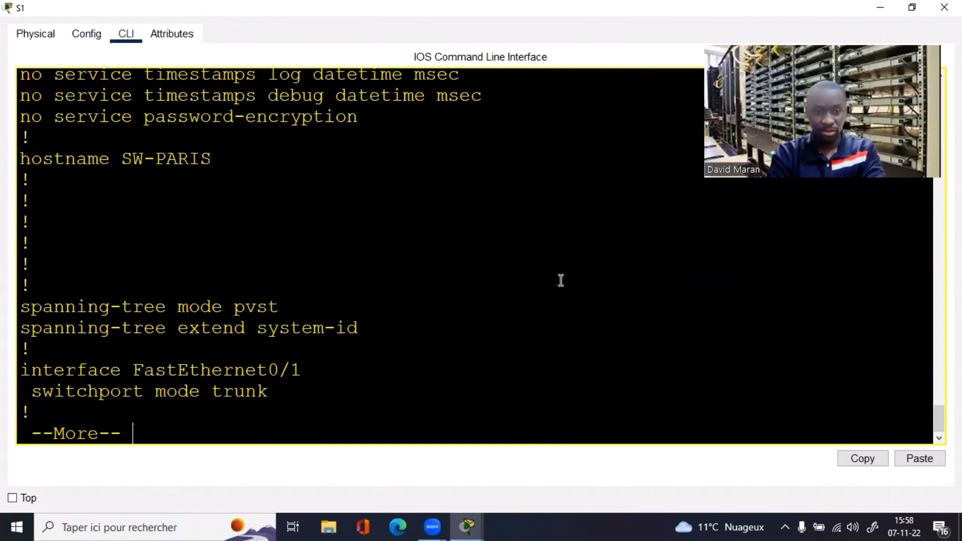
key("space")
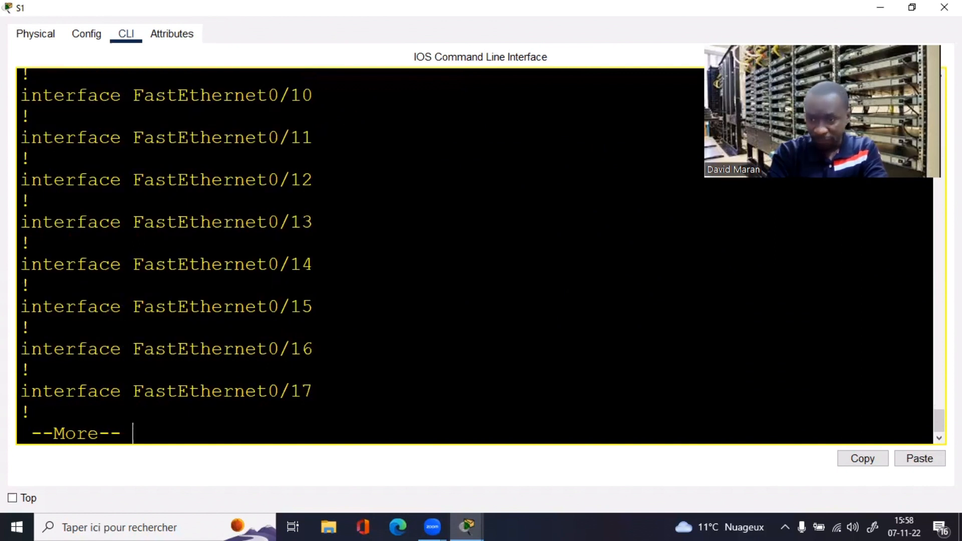
left_click_drag(938, 420, 935, 393)
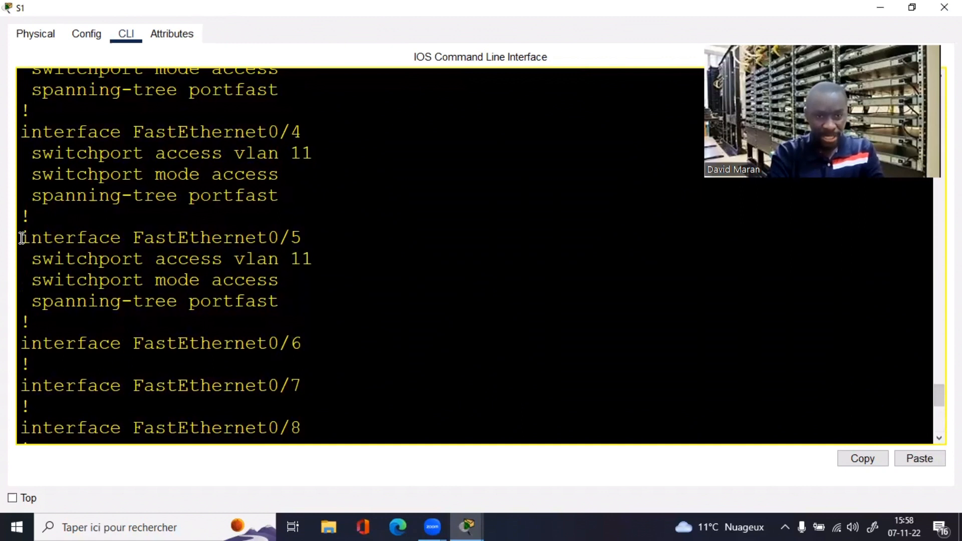
left_click_drag(22, 237, 331, 259)
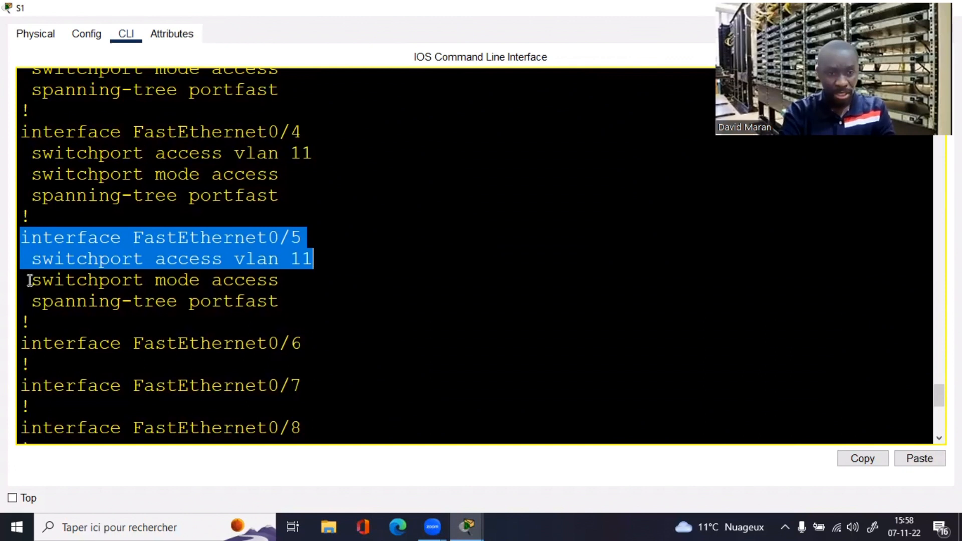
left_click_drag(30, 281, 294, 293)
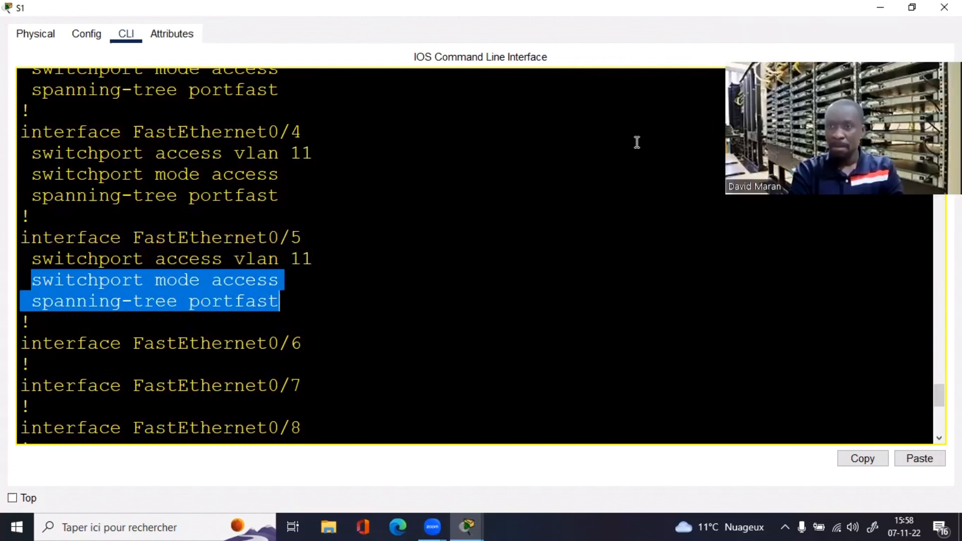
Step: Close the Paris switch S1 console and open router RP's CLI maximized
left_click(912, 10)
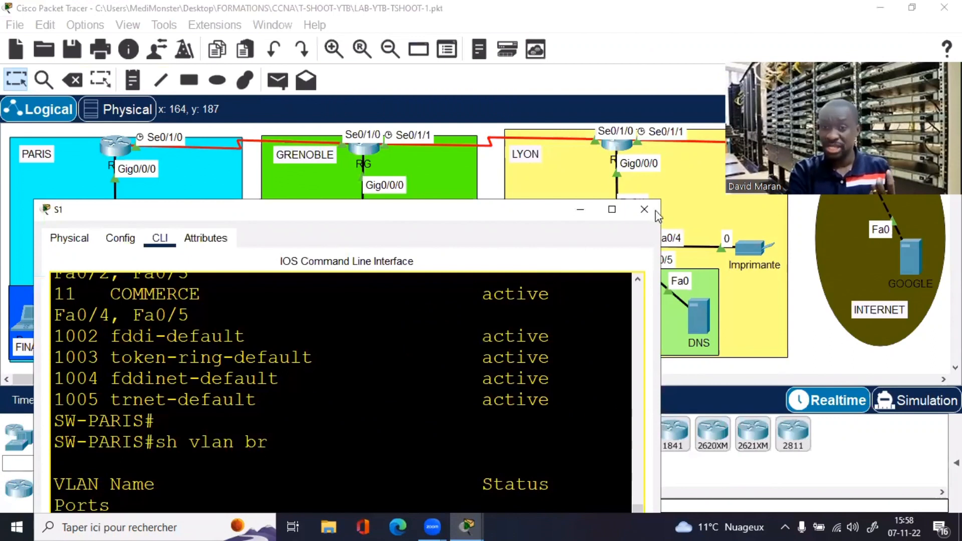
left_click(649, 210)
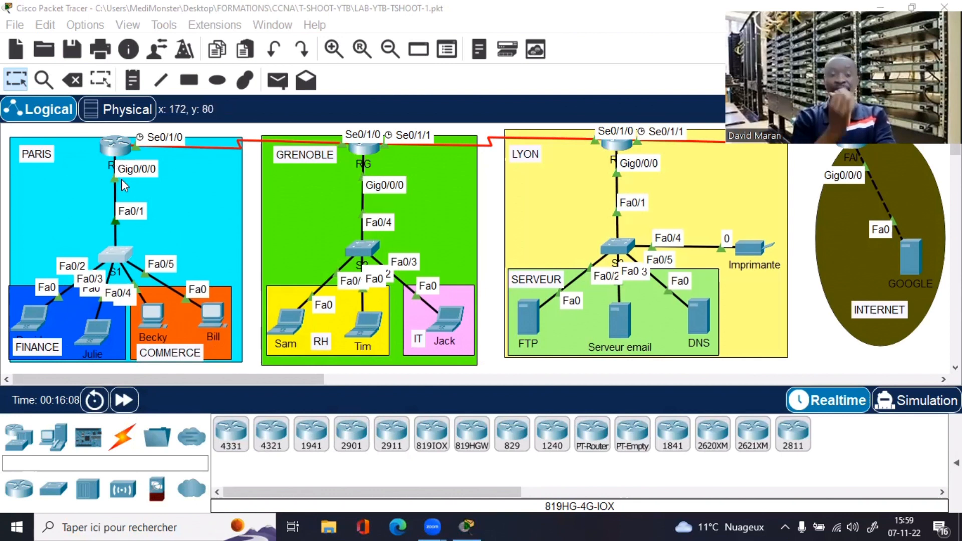
left_click(117, 149)
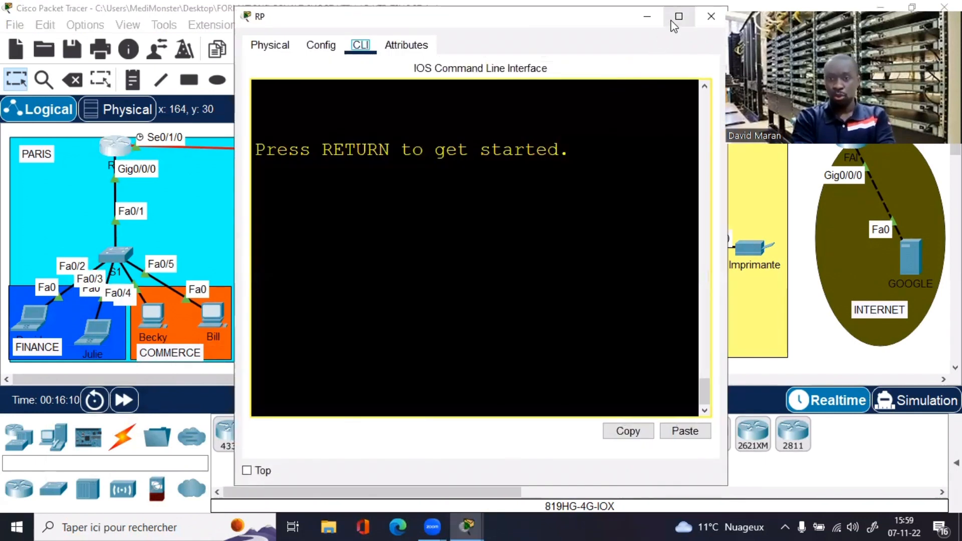
left_click(678, 18)
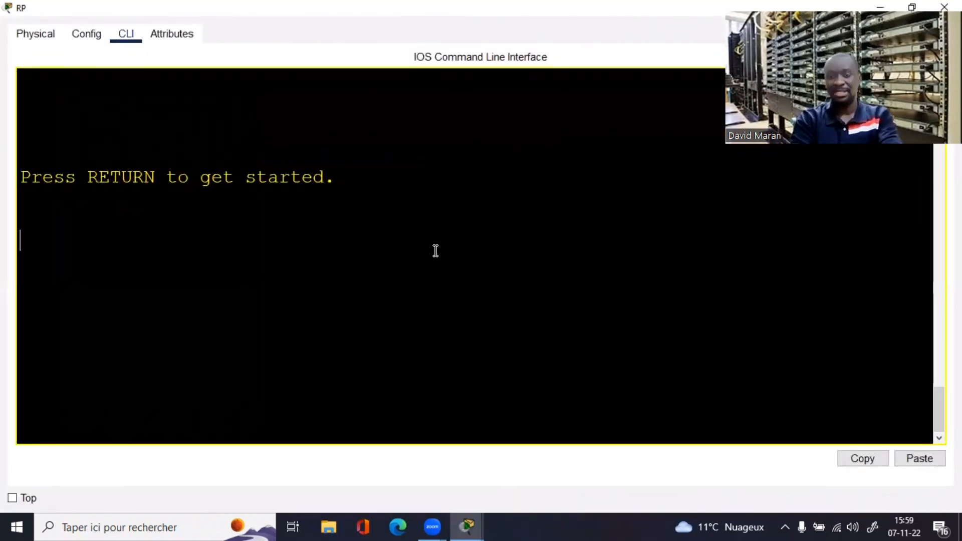
Step: Enter privileged mode with 'en' and run 'show ip dhcp pool' on RT-PARIS
key("Return")
key("Return")
key("Return")
key("Return")
type("en")
key("Return")
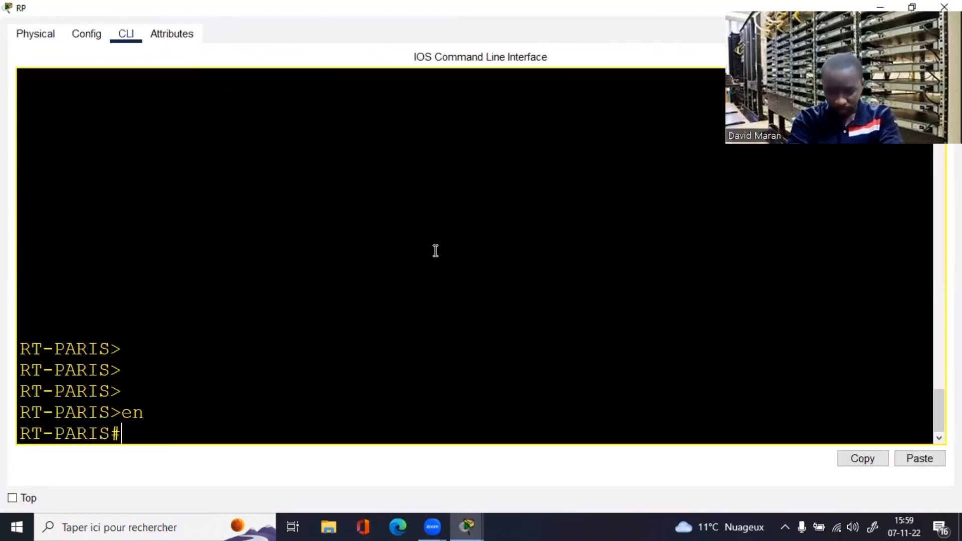
type("sh")
key("Tab")
type("ip d")
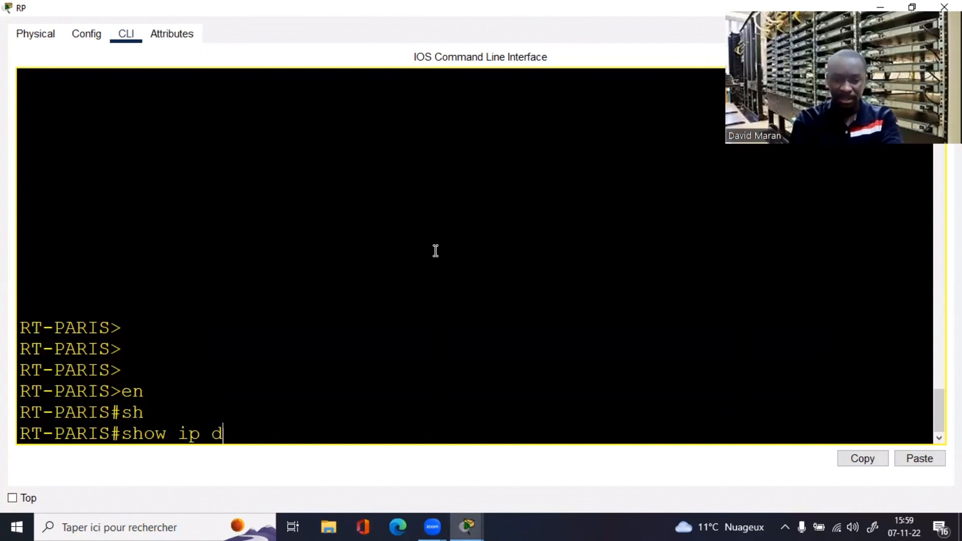
type("h")
key("Tab")
type("po")
key("Tab")
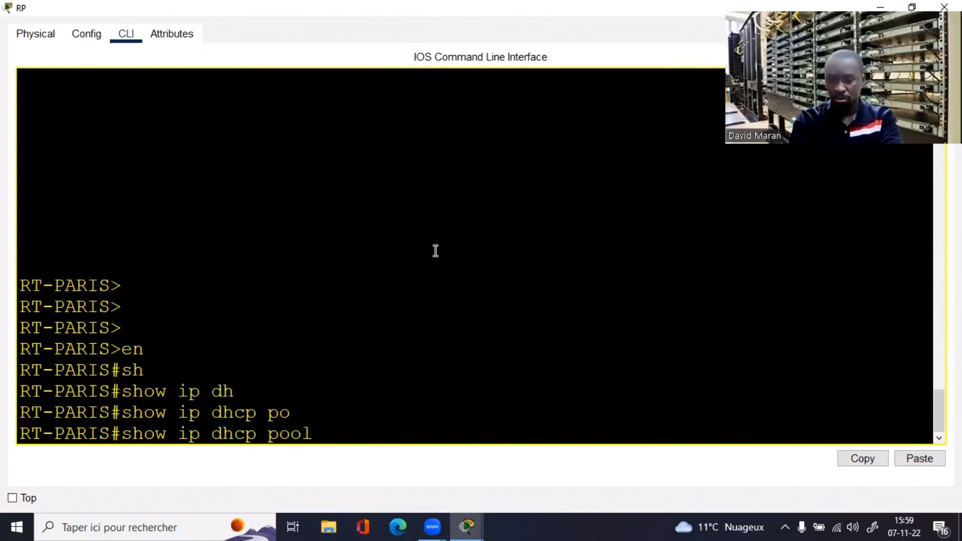
key("Return")
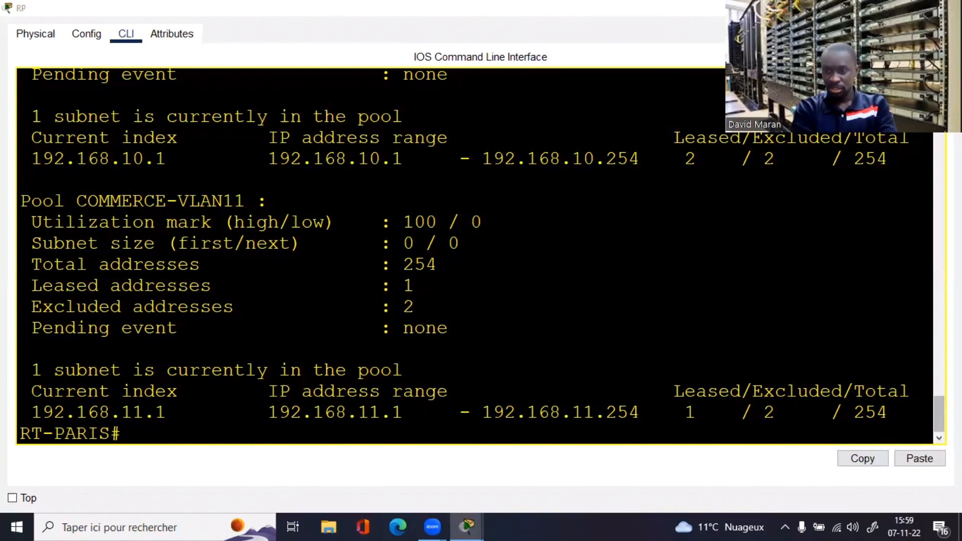
Step: Review the pools: FINANCE-VLAN10 (254 total addresses, 2 leases) and COMMERCE-VLAN11 (1 lease)
scroll(939, 410, "up", 3)
left_click_drag(936, 400, 936, 393)
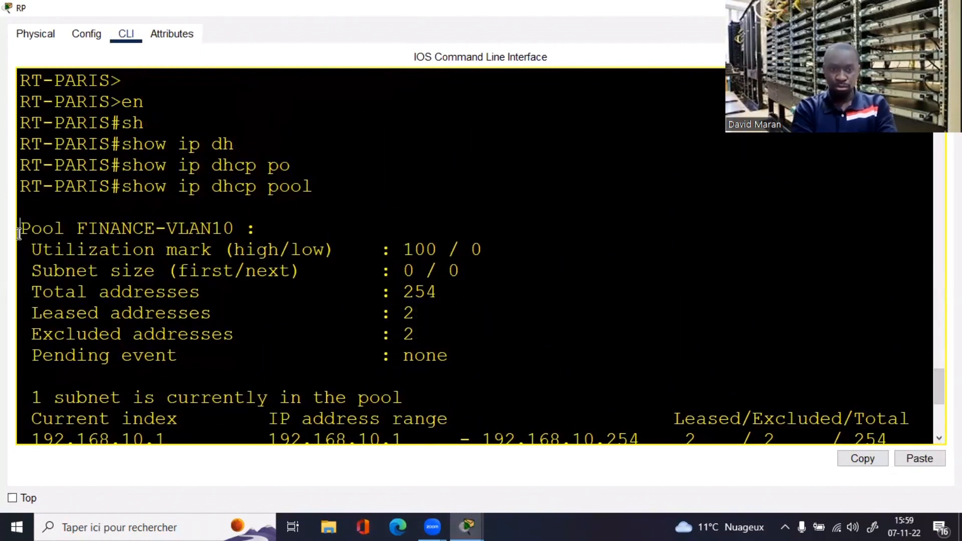
left_click_drag(20, 228, 237, 229)
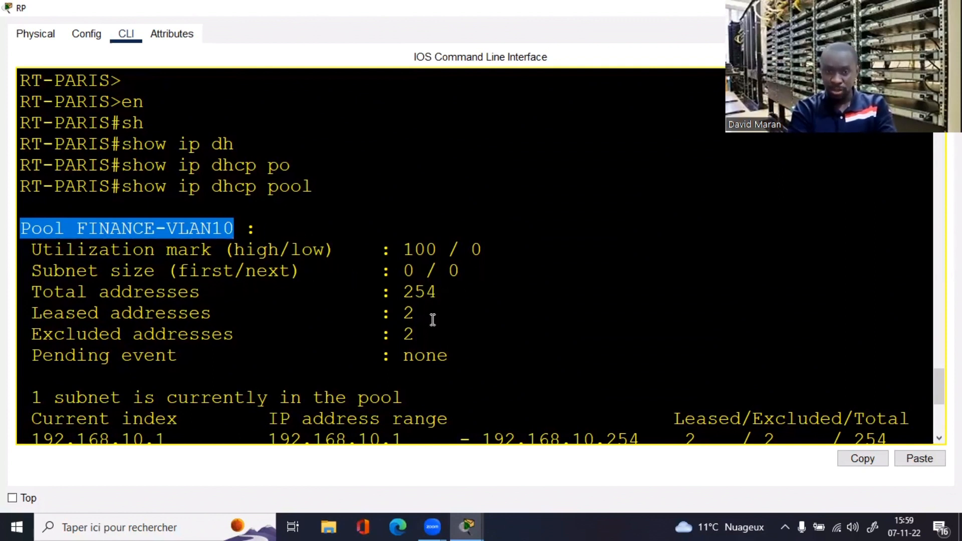
left_click_drag(438, 296, 28, 293)
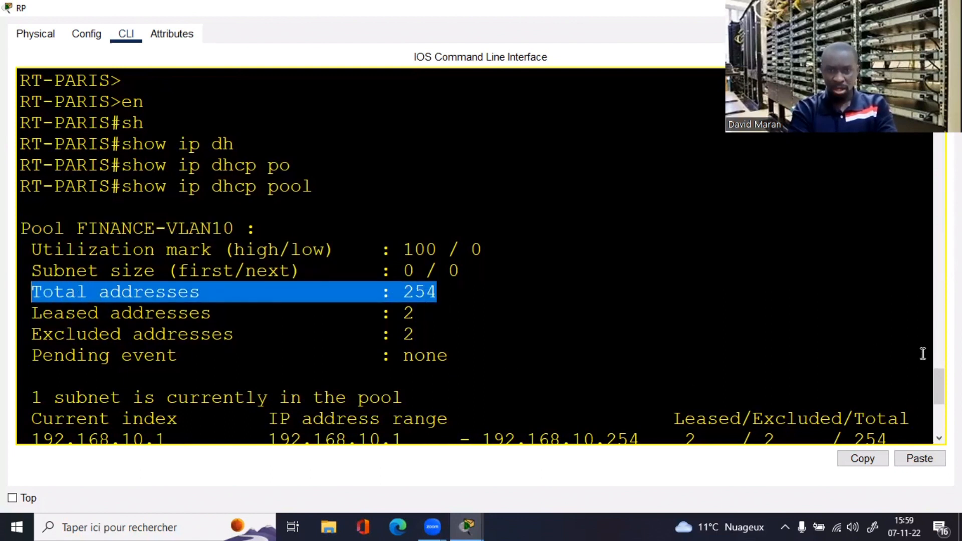
scroll(481, 256, "down", 3)
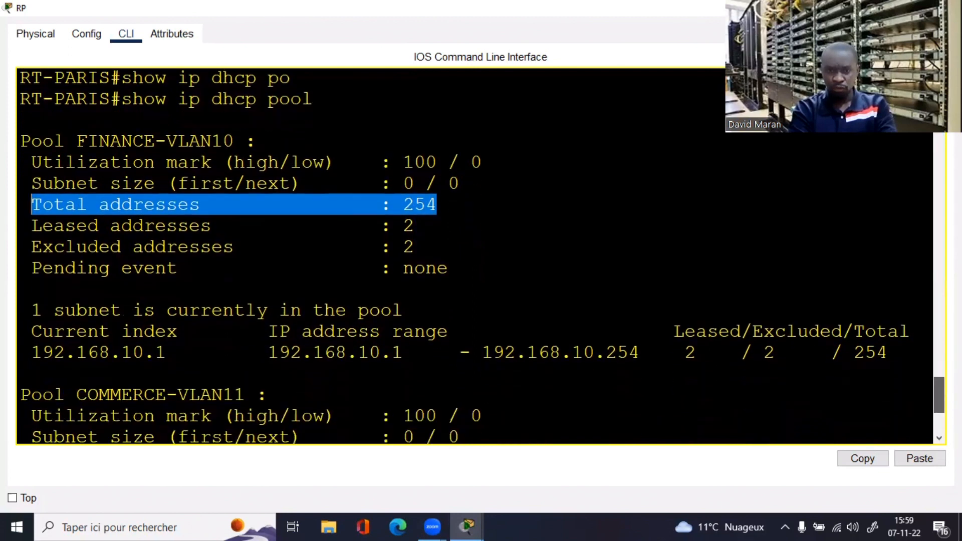
scroll(481, 255, "down", 1)
scroll(481, 256, "up", 4)
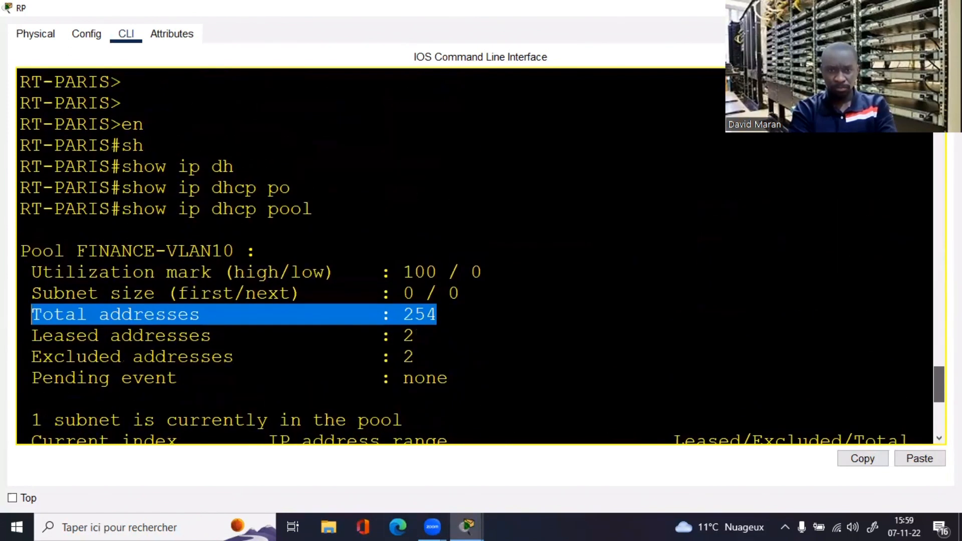
scroll(481, 256, "down", 2)
scroll(575, 338, "down", 4)
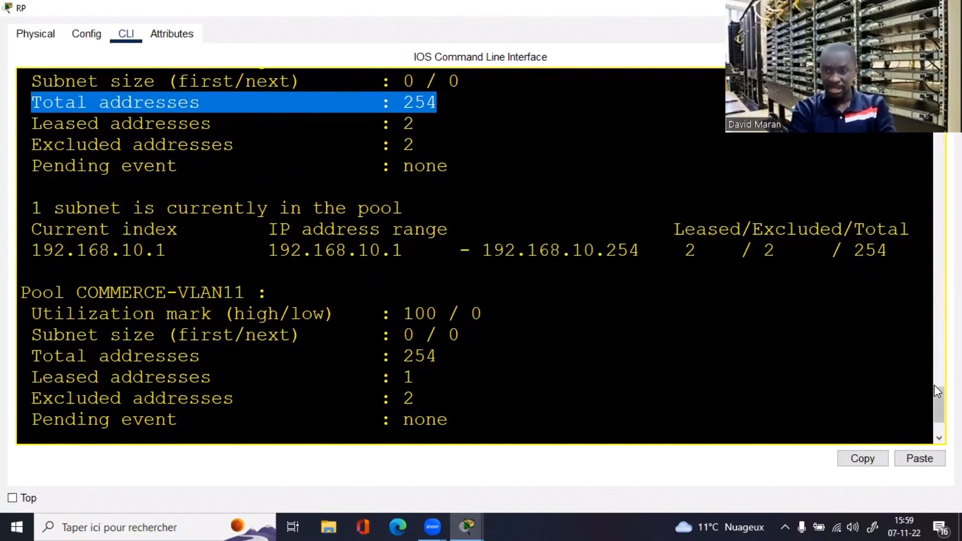
left_click_drag(934, 396, 933, 405)
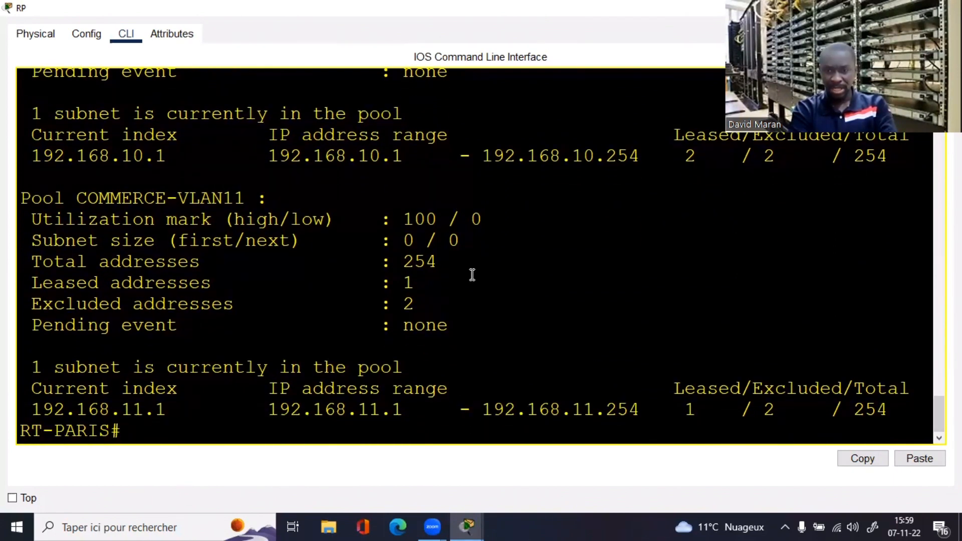
left_click_drag(437, 263, 384, 263)
left_click(421, 399)
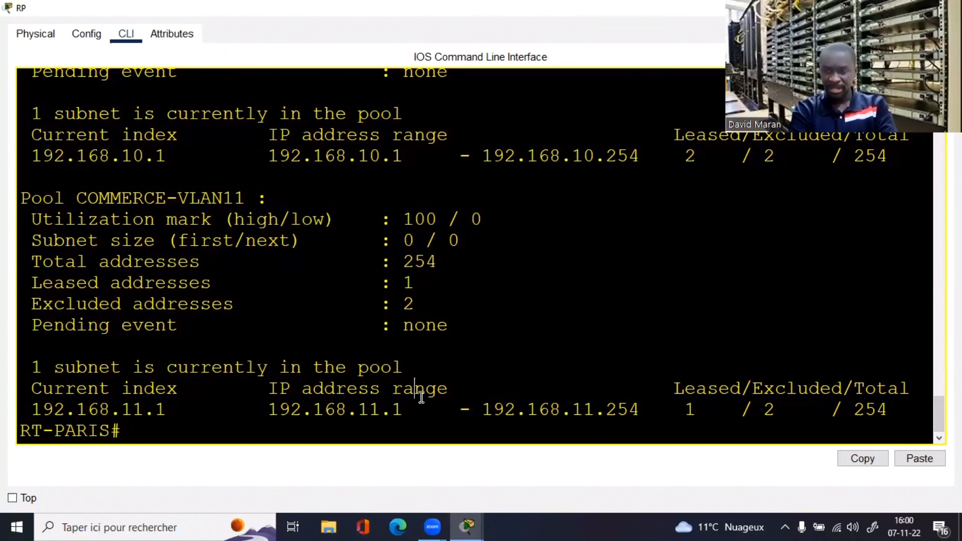
Step: List the show ip dhcp options with '?', then run 'show ip dhcp binding'
key("Return")
type("sh")
key("Tab")
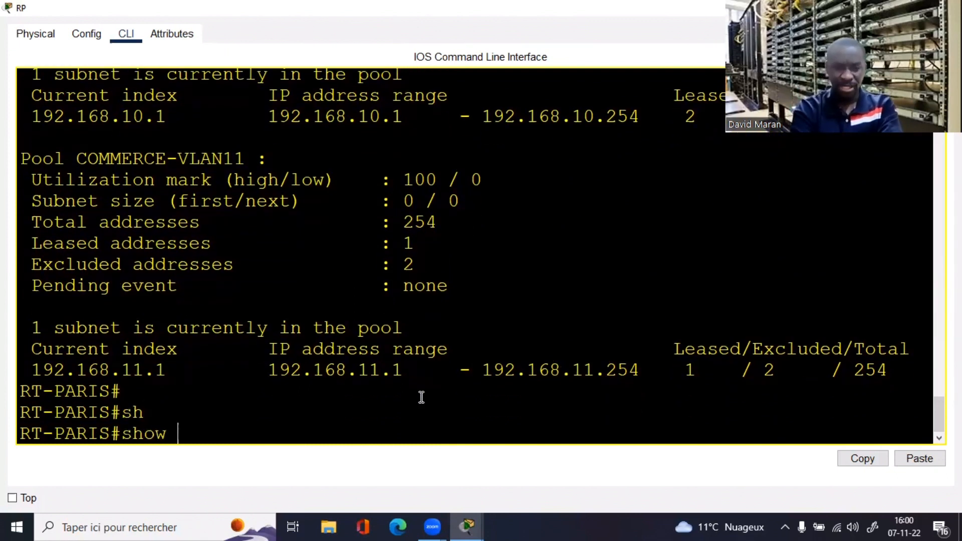
type("ip dh")
key("Tab")
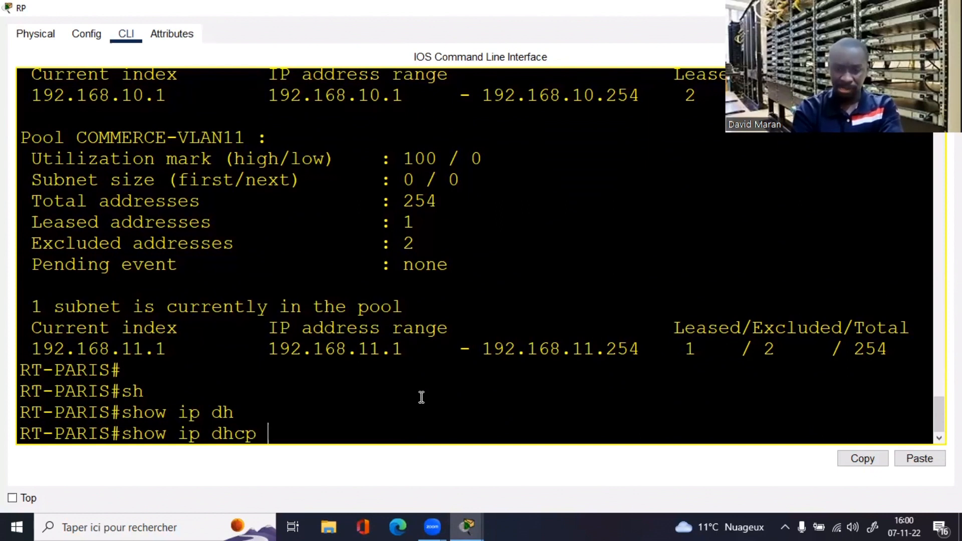
type("?")
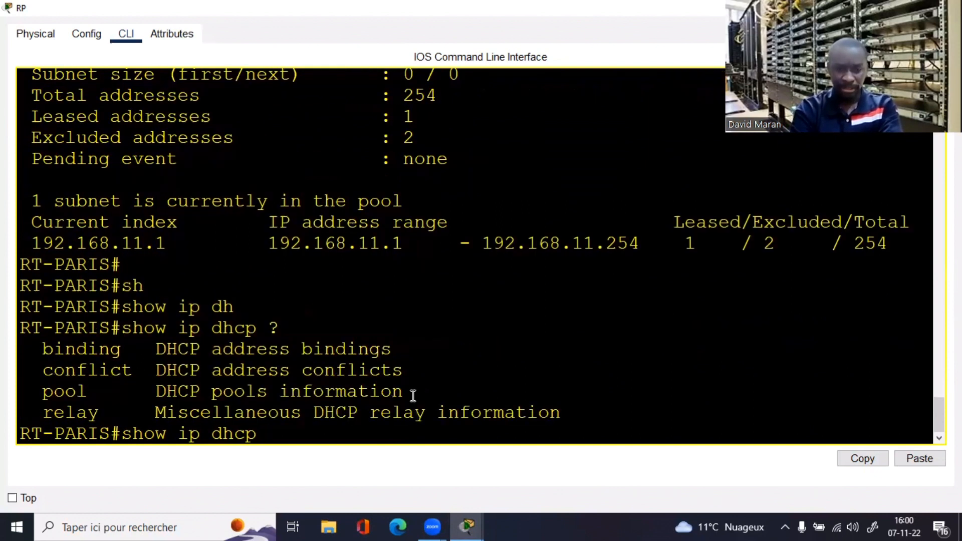
type("bi")
key("Tab")
key("Return")
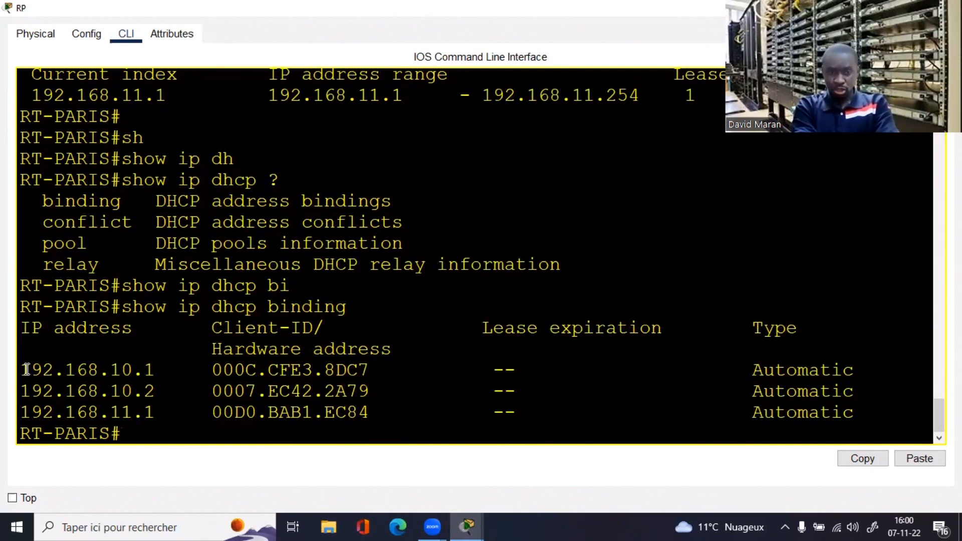
Step: Highlight the leased addresses 192.168.10.1, 192.168.10.2 and 192.168.11.1, then begin 'sh run'
left_click_drag(22, 370, 167, 371)
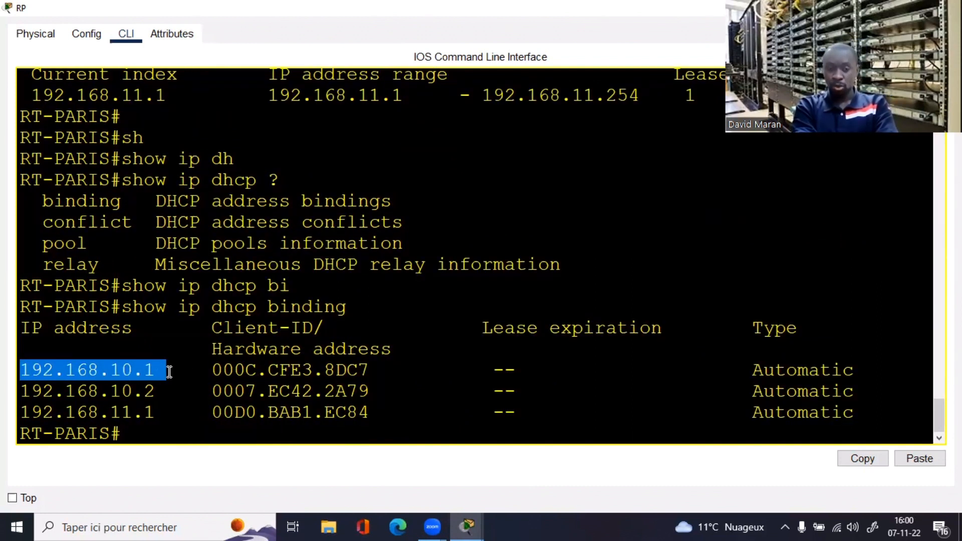
left_click_drag(21, 391, 175, 397)
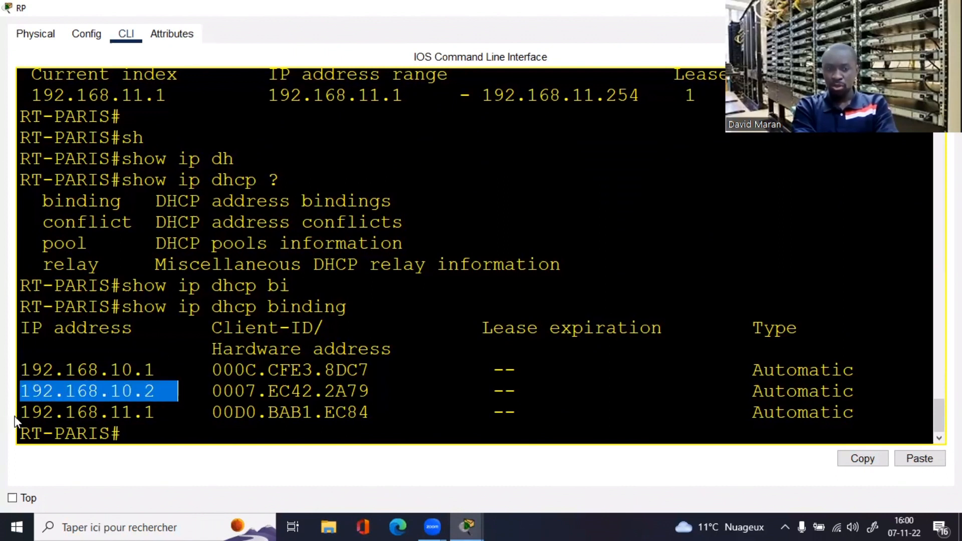
left_click_drag(20, 413, 175, 421)
left_click(159, 434)
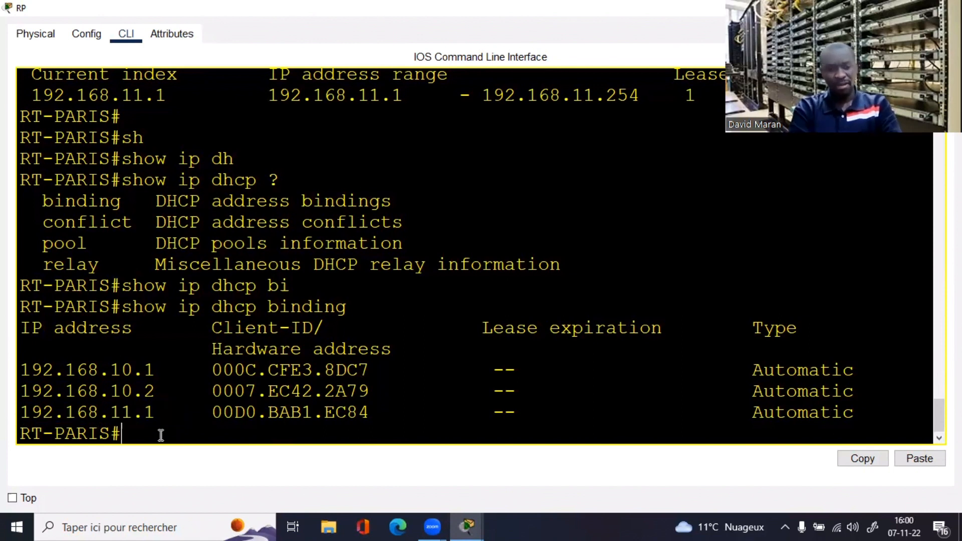
type("sh run")
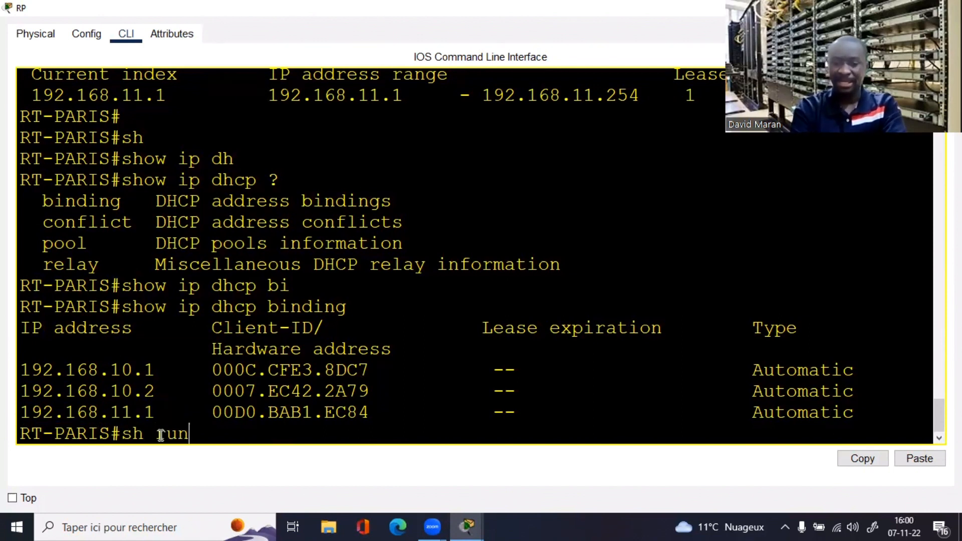
key("Return")
right_click(140, 431)
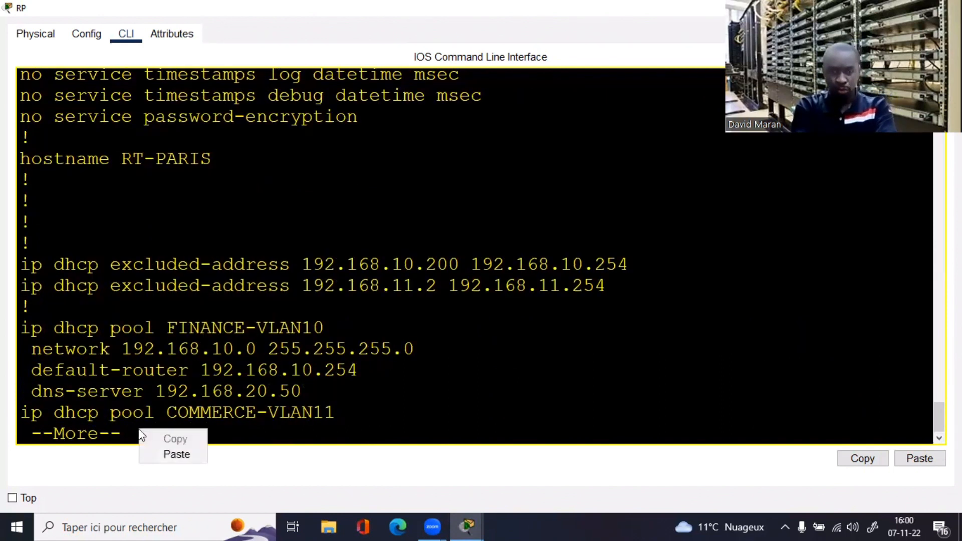
left_click(321, 365)
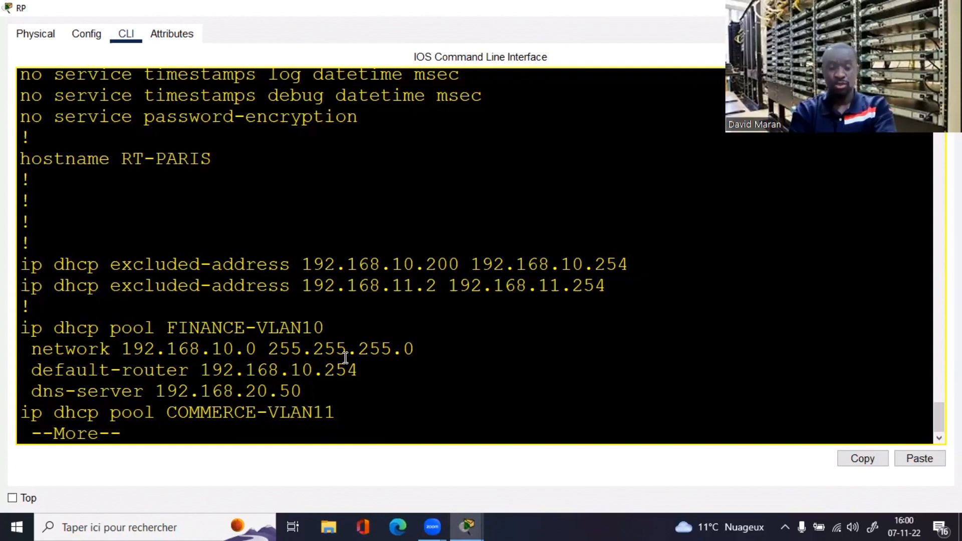
key("space")
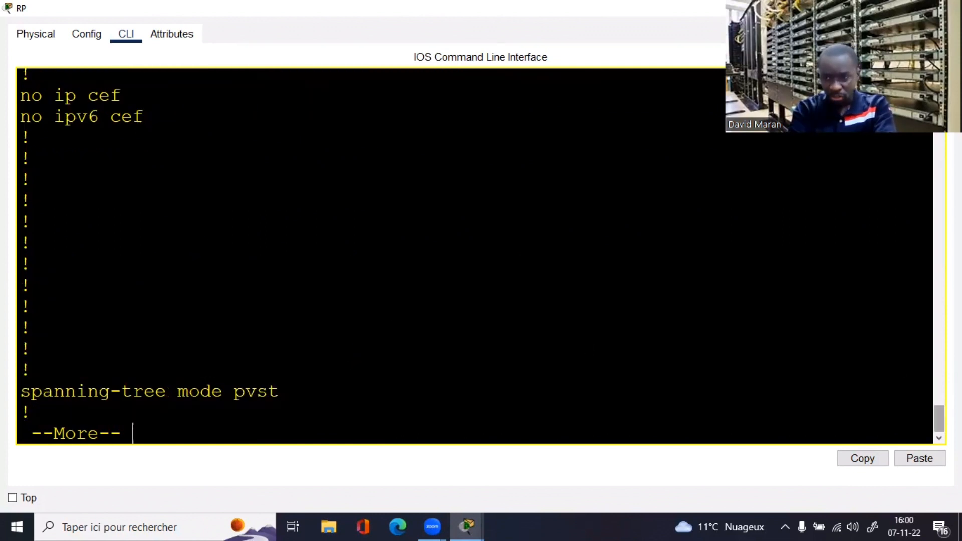
scroll(481, 255, "up", 5)
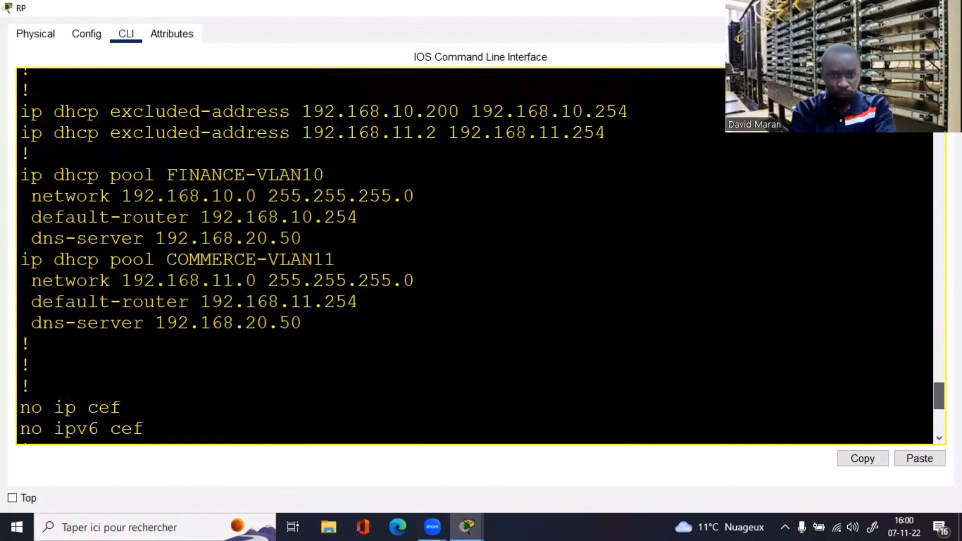
scroll(441, 310, "down", 3)
scroll(441, 310, "up", 2)
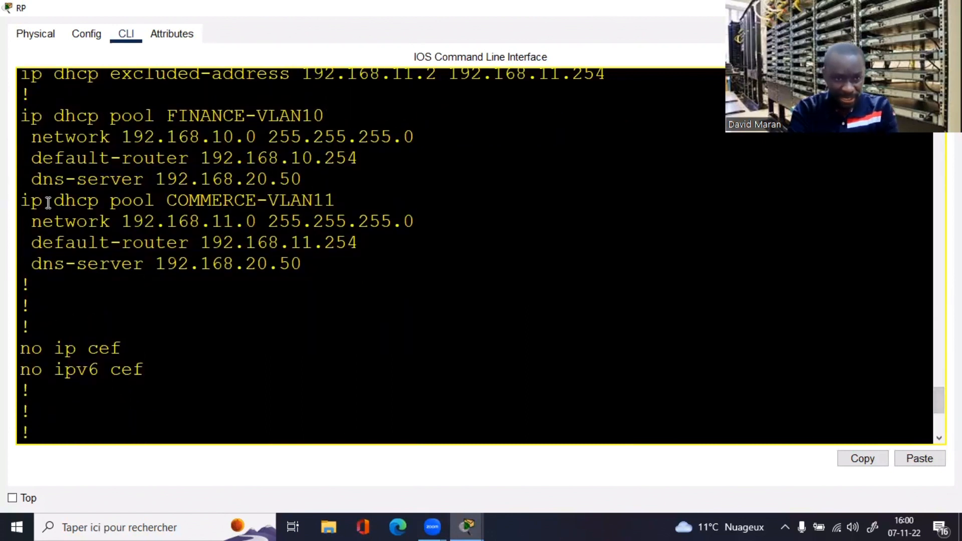
left_click_drag(21, 200, 335, 202)
left_click(24, 223)
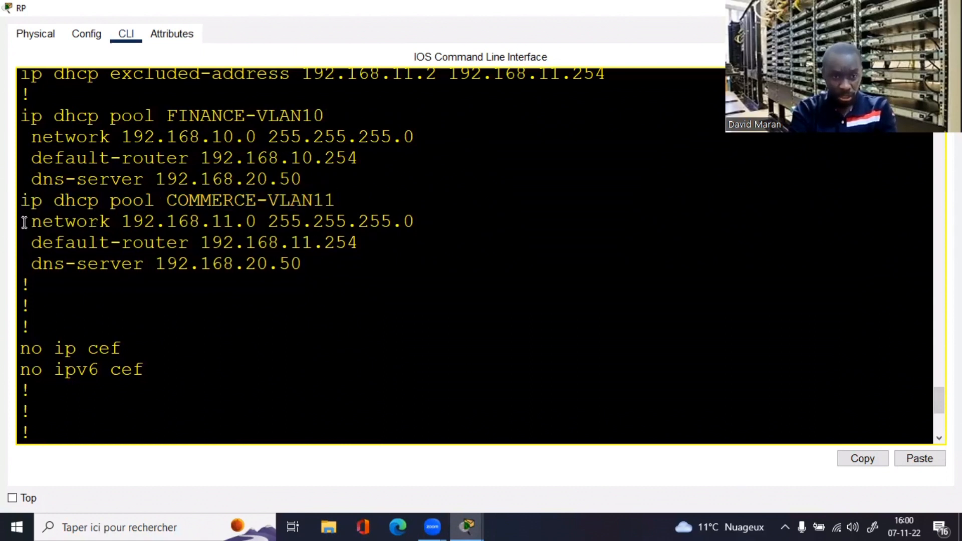
left_click_drag(24, 222, 430, 221)
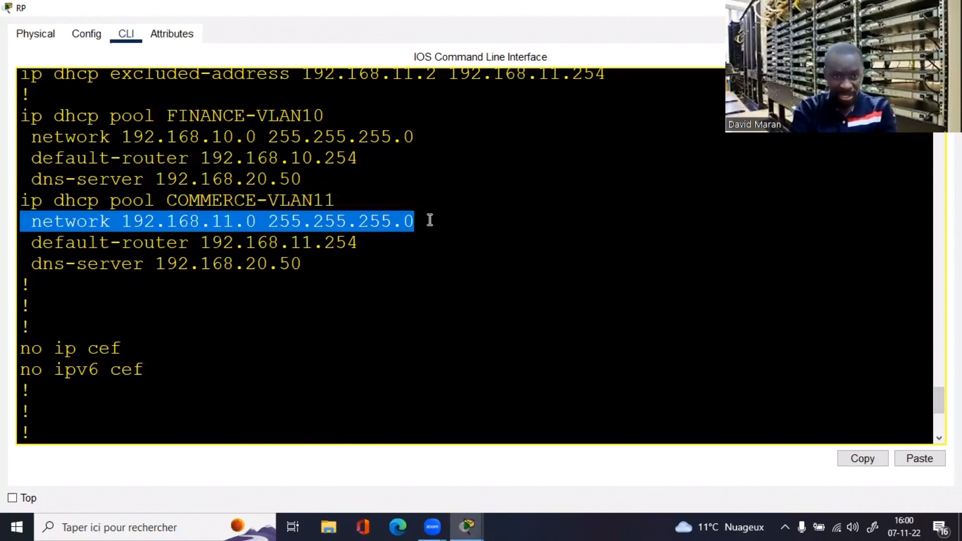
left_click_drag(32, 244, 361, 239)
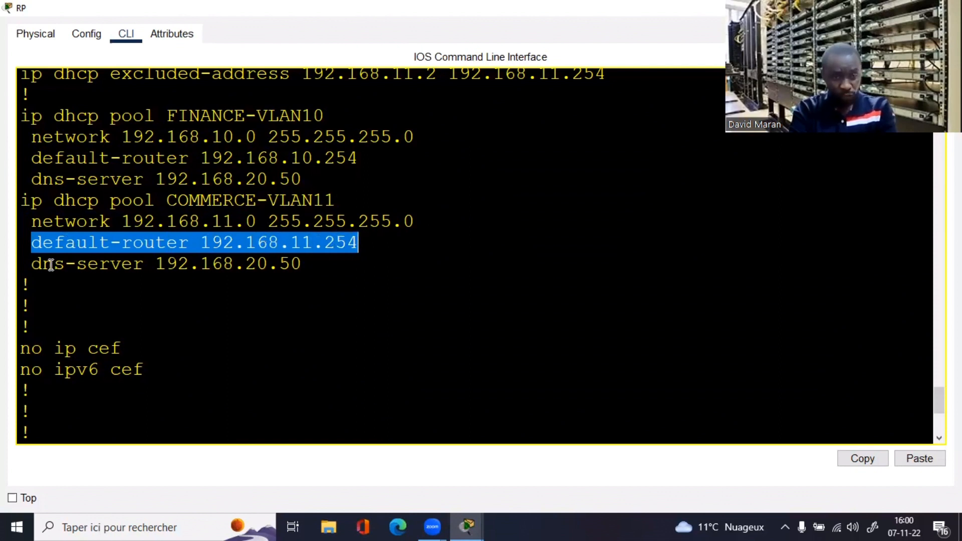
left_click_drag(30, 262, 357, 259)
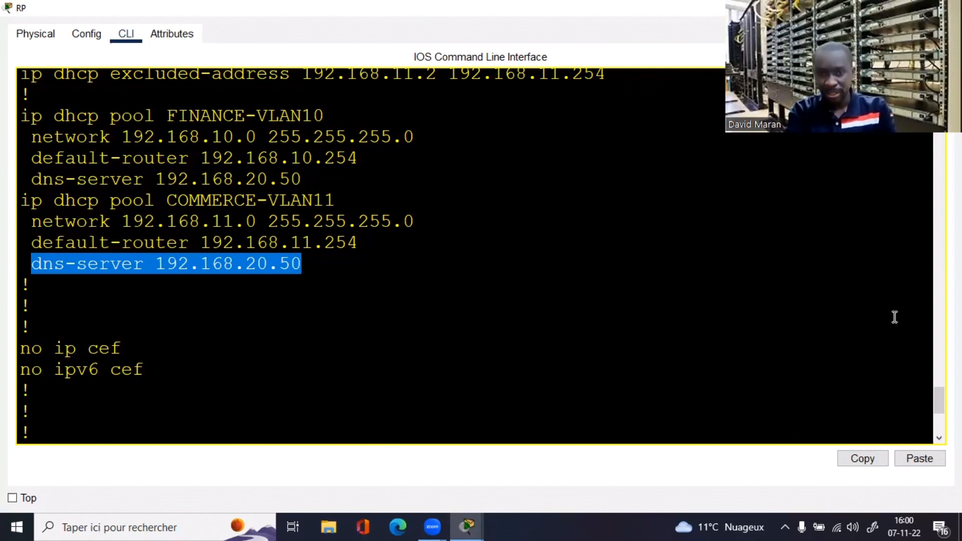
left_click_drag(939, 401, 934, 378)
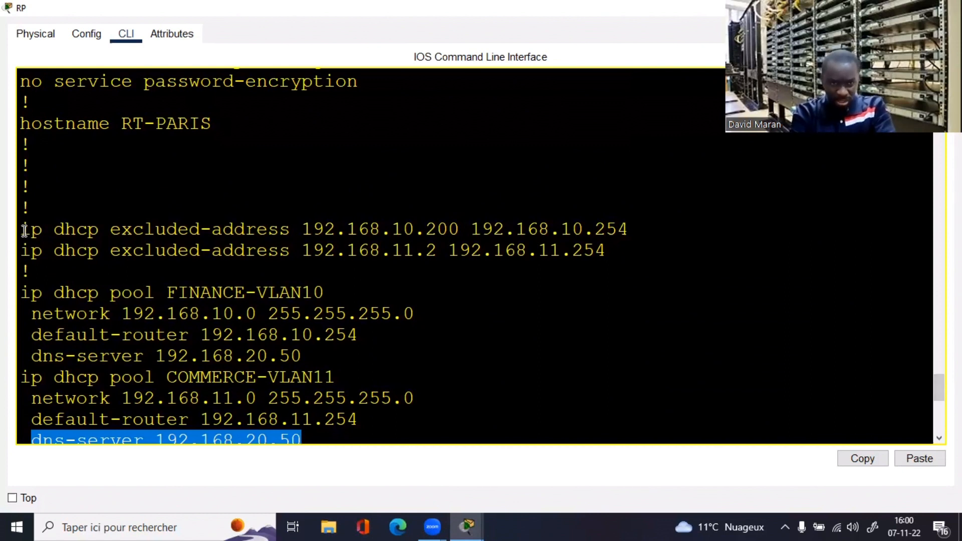
Step: Highlight the excluded ranges .200–192.168.10.254 and 192.168.11.2–192.168.11.254 in the running config
left_click_drag(21, 230, 651, 221)
left_click(462, 235)
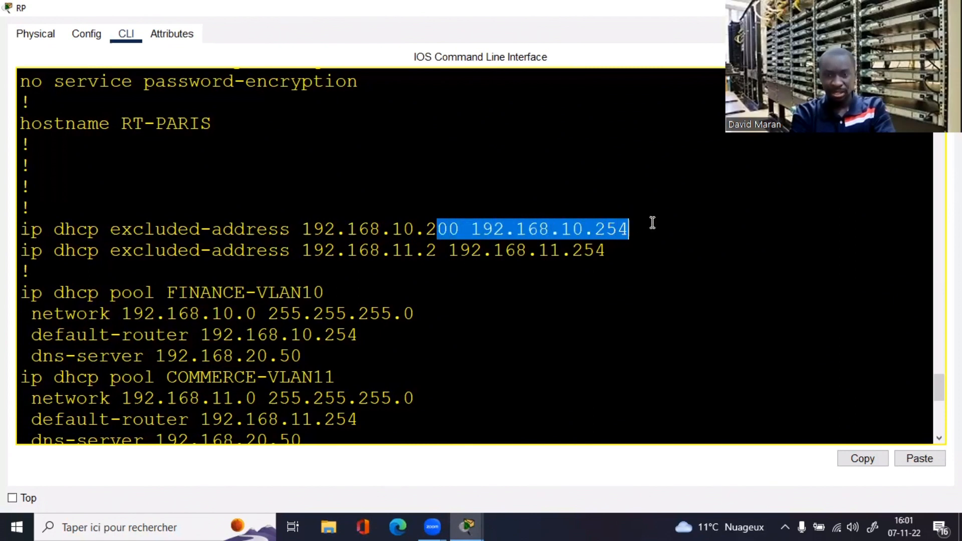
left_click(425, 230)
left_click_drag(419, 230, 638, 229)
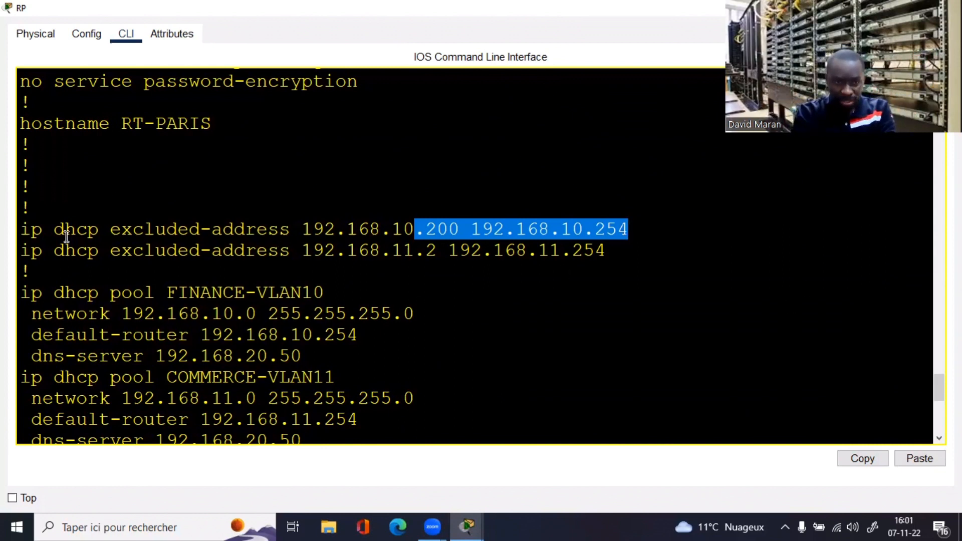
left_click_drag(20, 255, 311, 262)
left_click(425, 279)
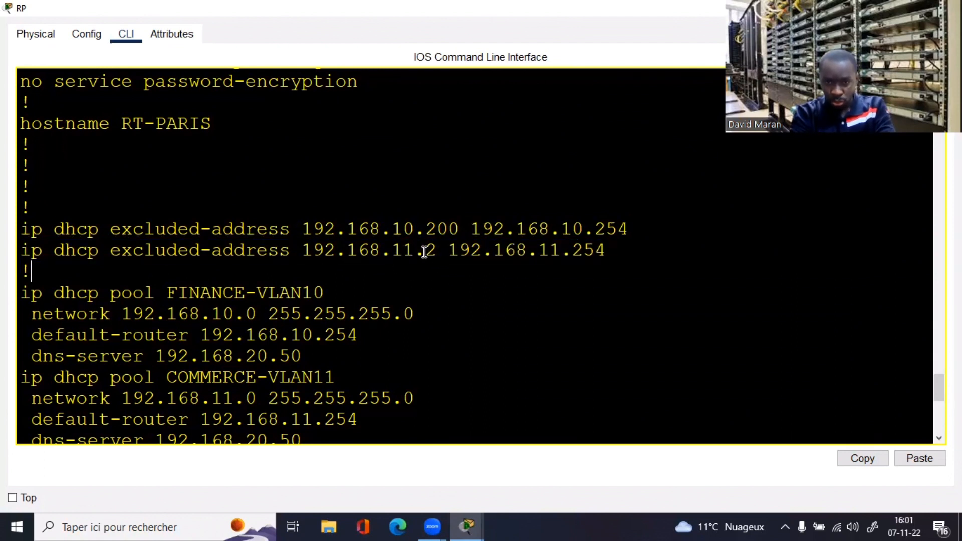
left_click_drag(426, 251, 608, 250)
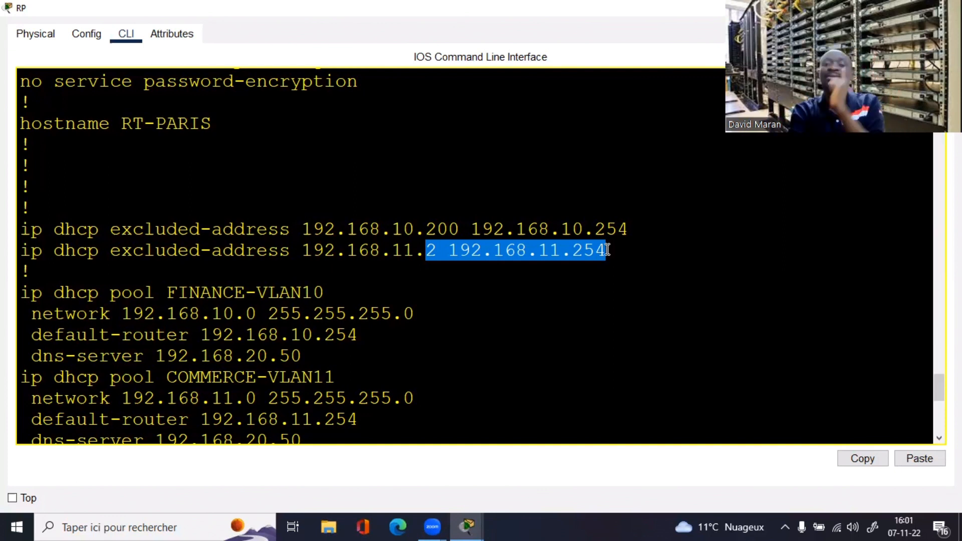
left_click(624, 296)
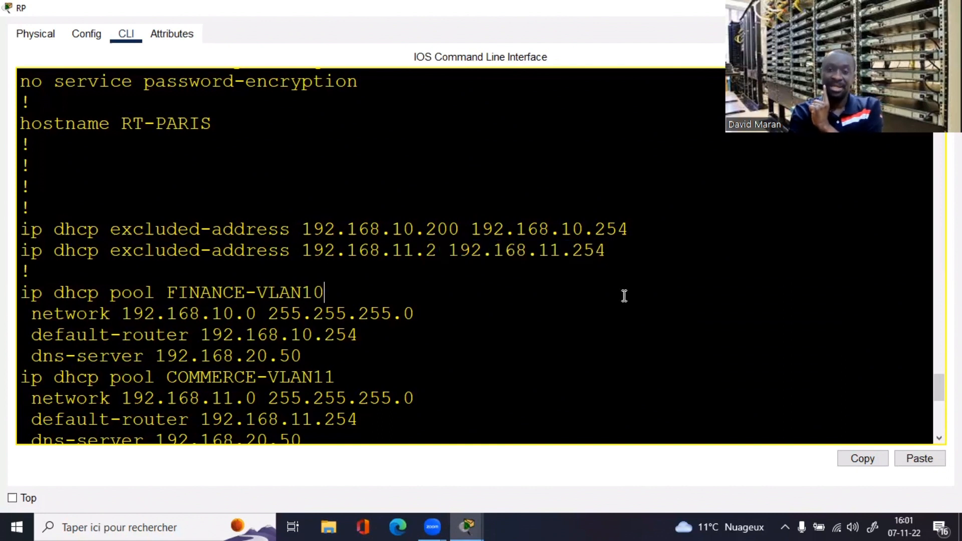
left_click_drag(612, 255, 426, 250)
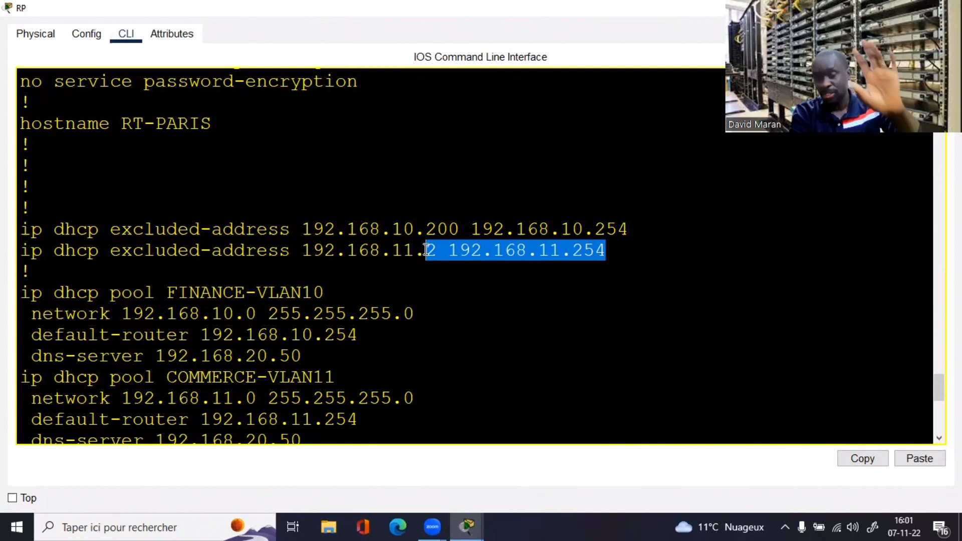
left_click(535, 285)
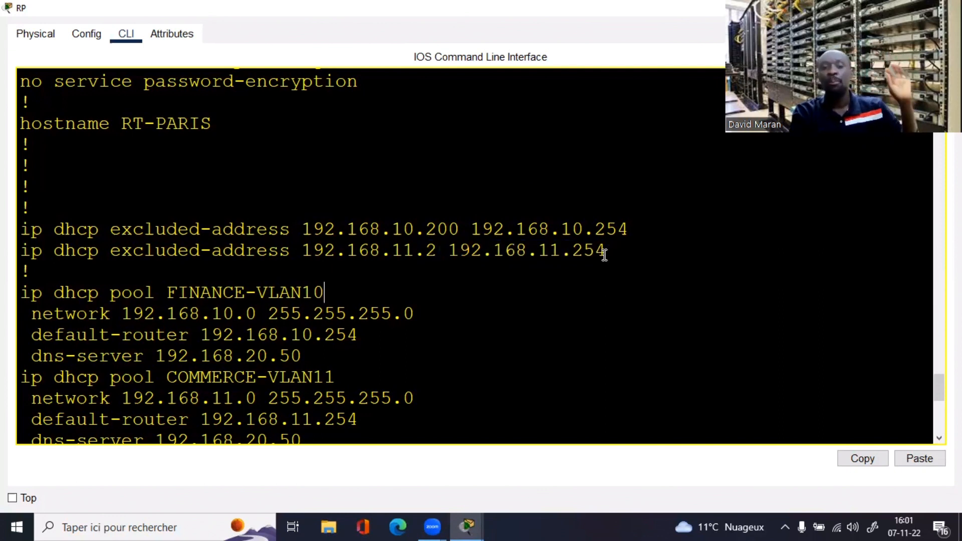
left_click_drag(604, 253, 422, 252)
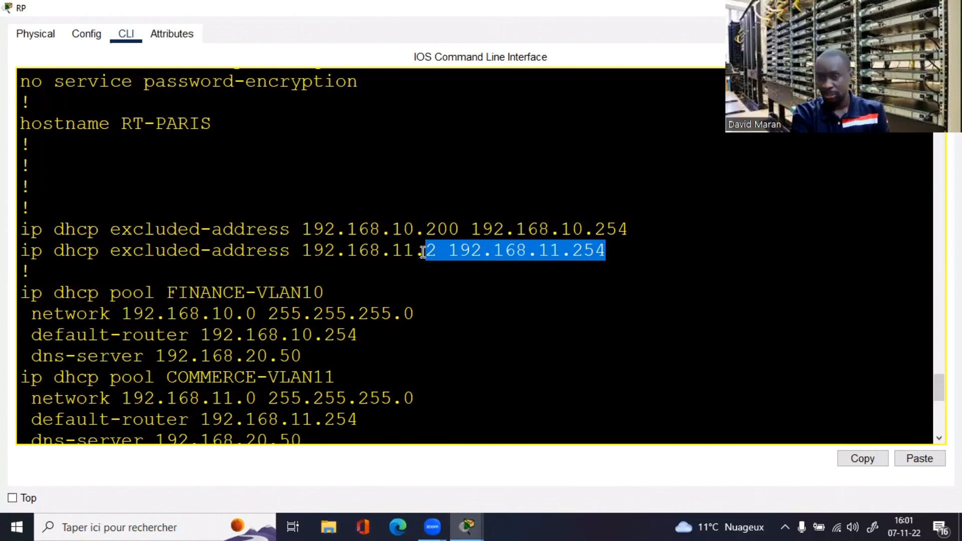
left_click(451, 301)
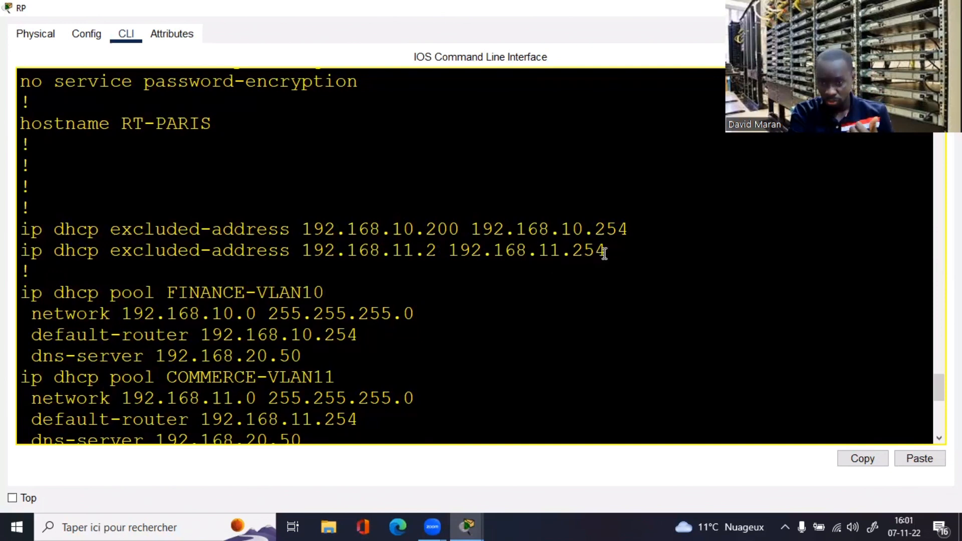
Step: Copy 'ip dhcp excluded-address 192.168.11.2 192.168.11.254' and return to the RT-PARIS# prompt
left_click_drag(606, 252, 20, 251)
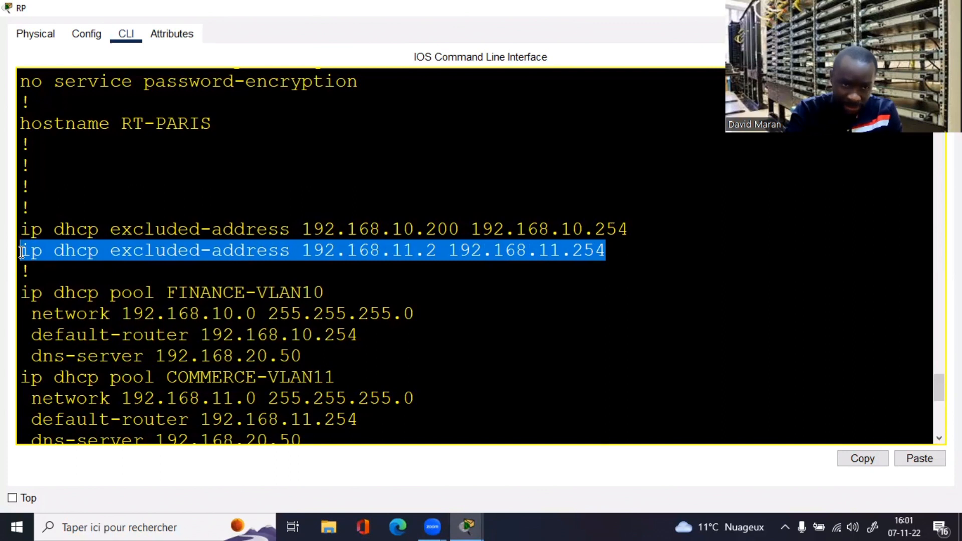
right_click(21, 252)
left_click(53, 260)
left_click(350, 345)
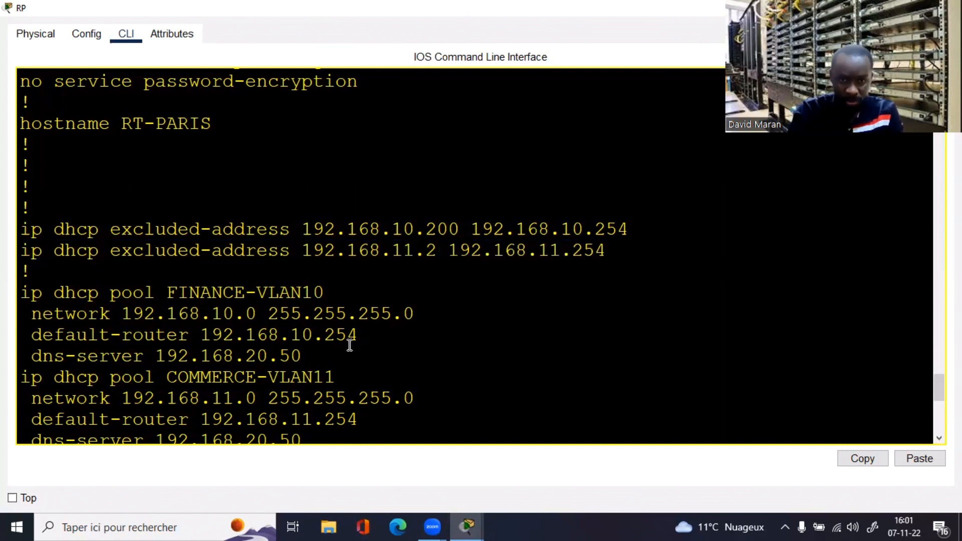
key("ctrl+c")
Step: In config mode, remove the exclusion with 'no ip dhcp excluded-address 192.168.11.2 192.168.11.254'
type("conf t")
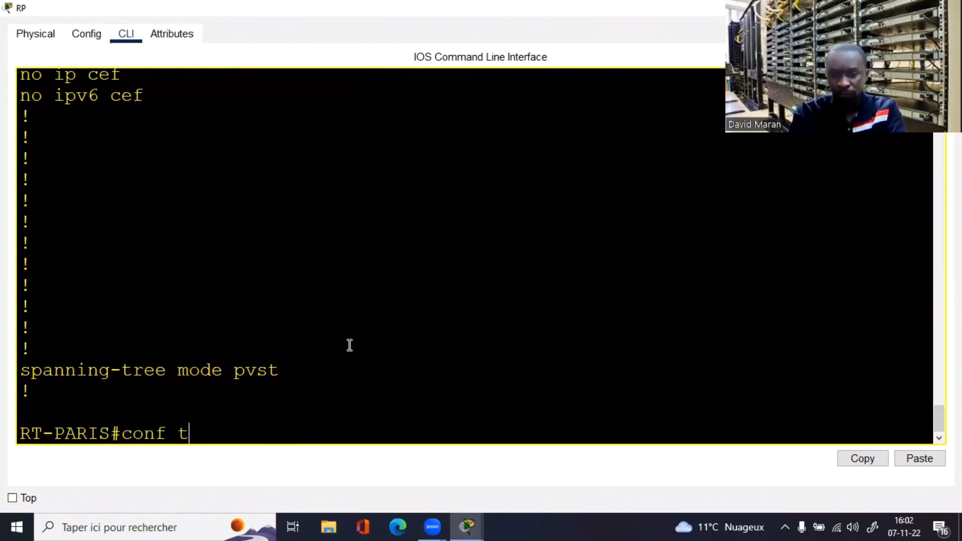
key("Return")
type("no")
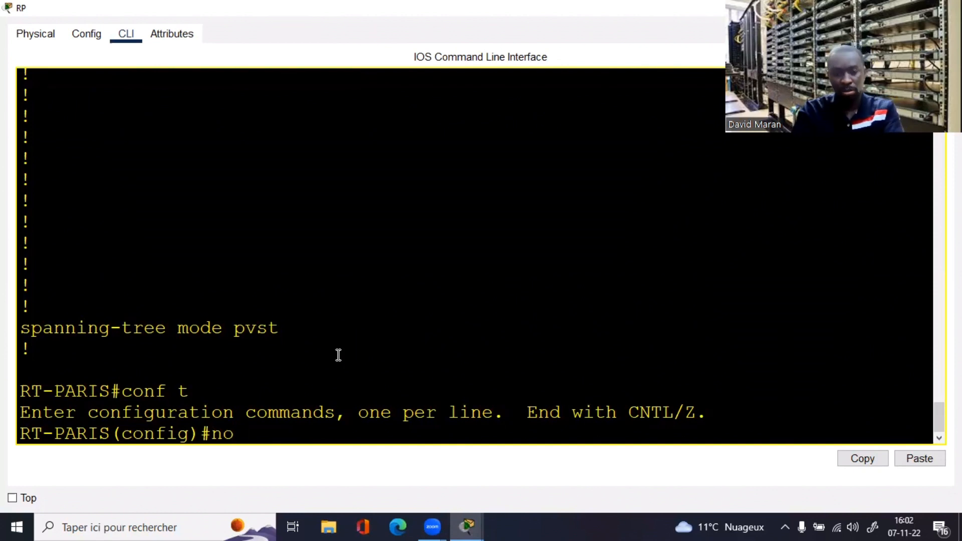
right_click(337, 356)
left_click(370, 381)
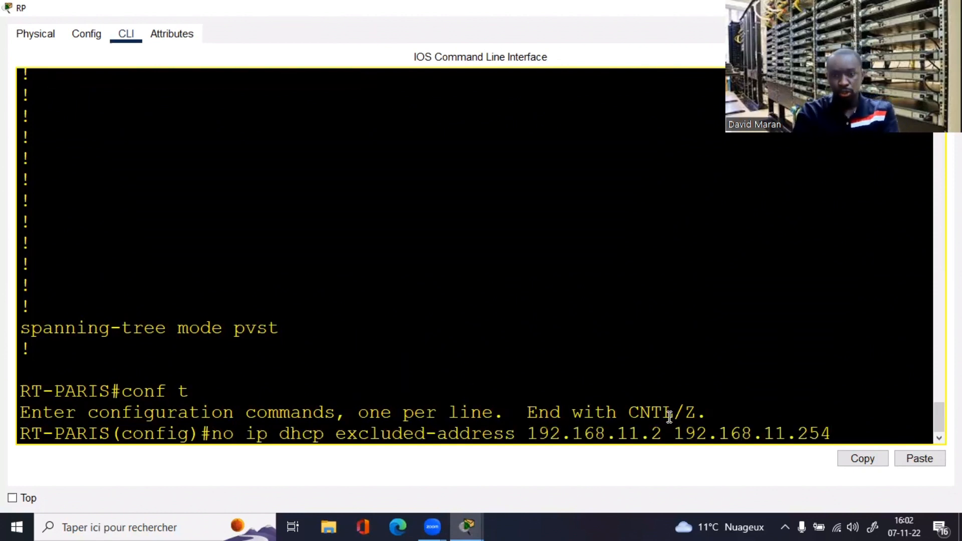
key("Return")
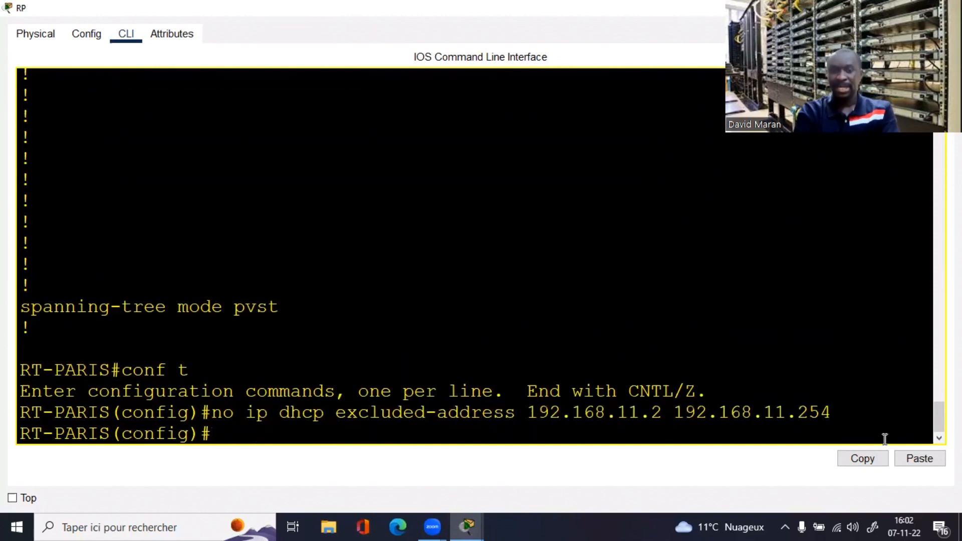
Step: Edit the recalled command to add 'ip dhcp excluded-address 192.168.11.200 192.168.11.254'
key("Up")
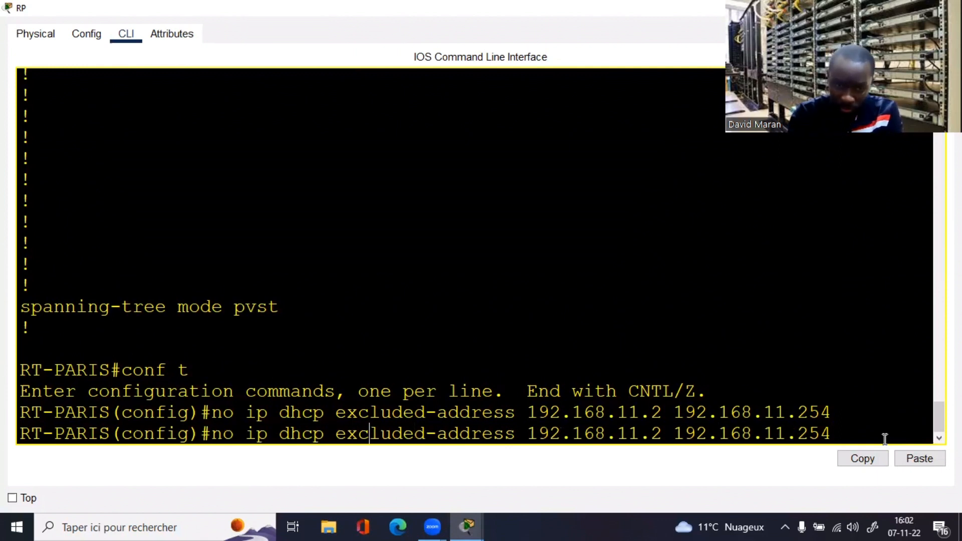
key("Left")
key("Left")
key("Left")
key("Left")
key("Left")
key("Left")
key("Left")
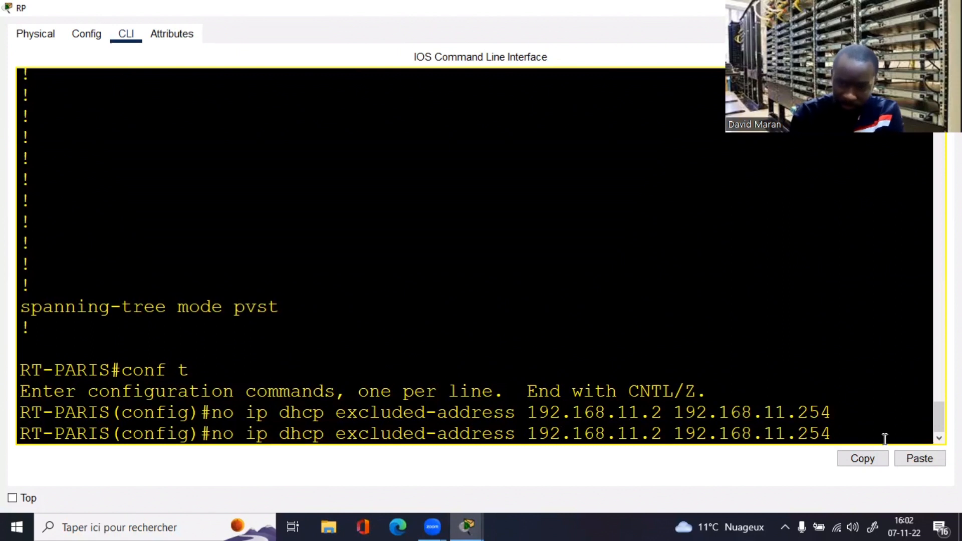
key("BackSpace")
key("BackSpace")
key("BackSpace")
key("Right")
key("Right")
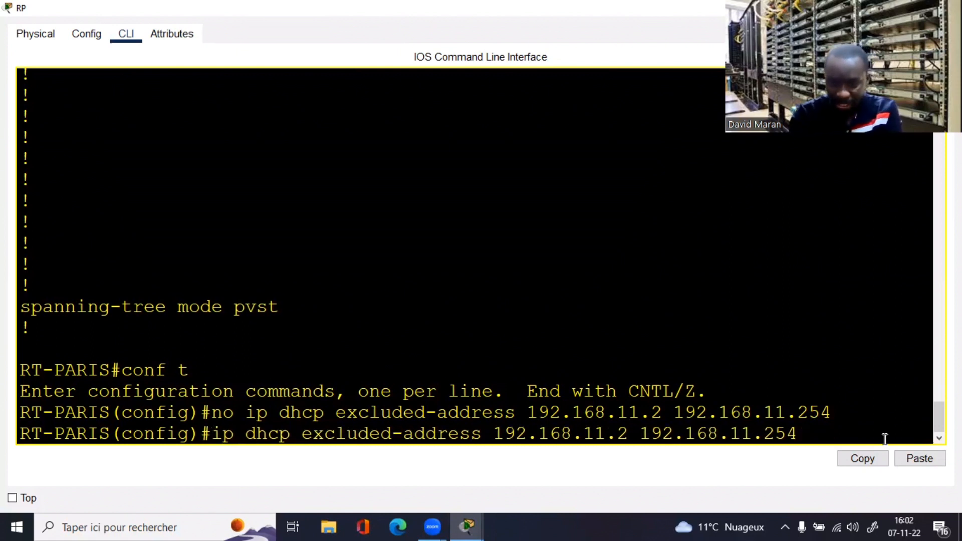
key("Right")
key("Right")
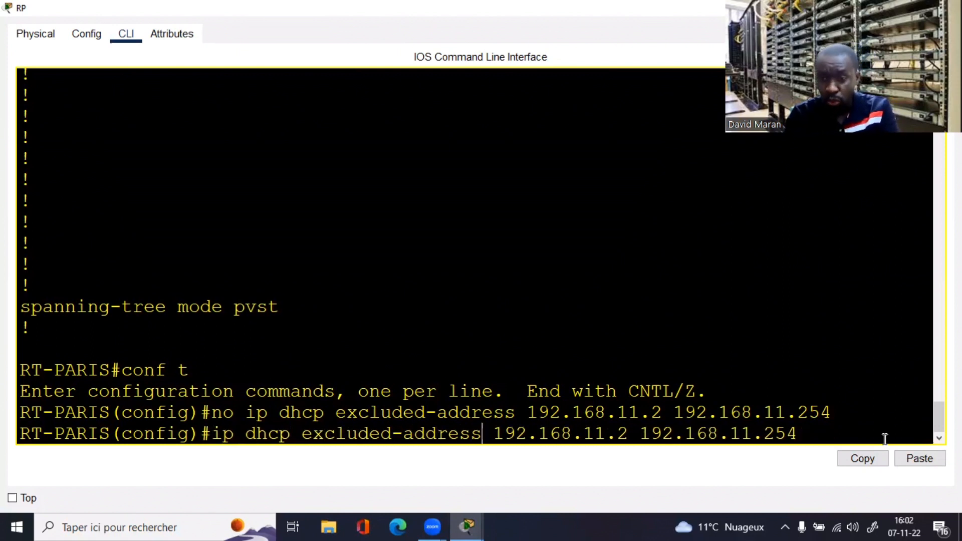
key("Right")
key("Right")
key("Right")
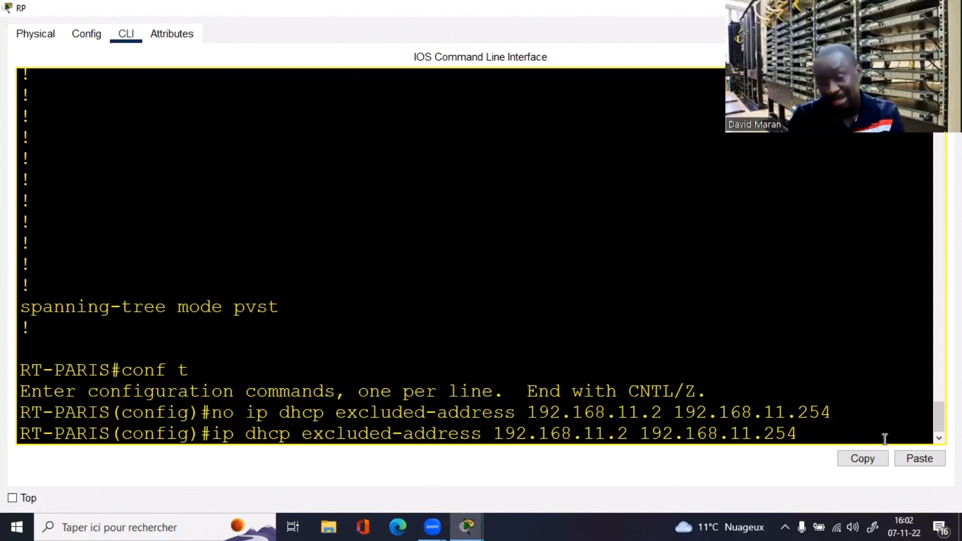
type("00")
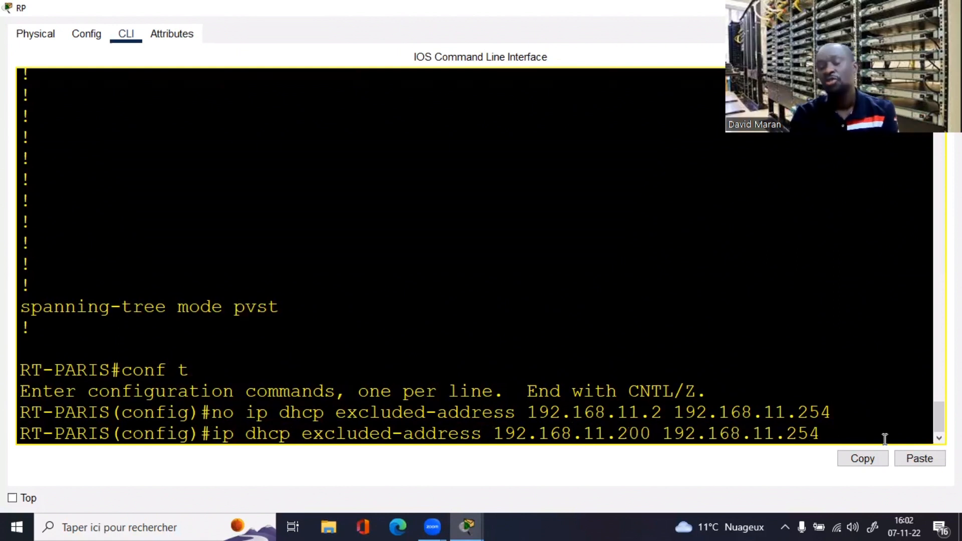
key("Return")
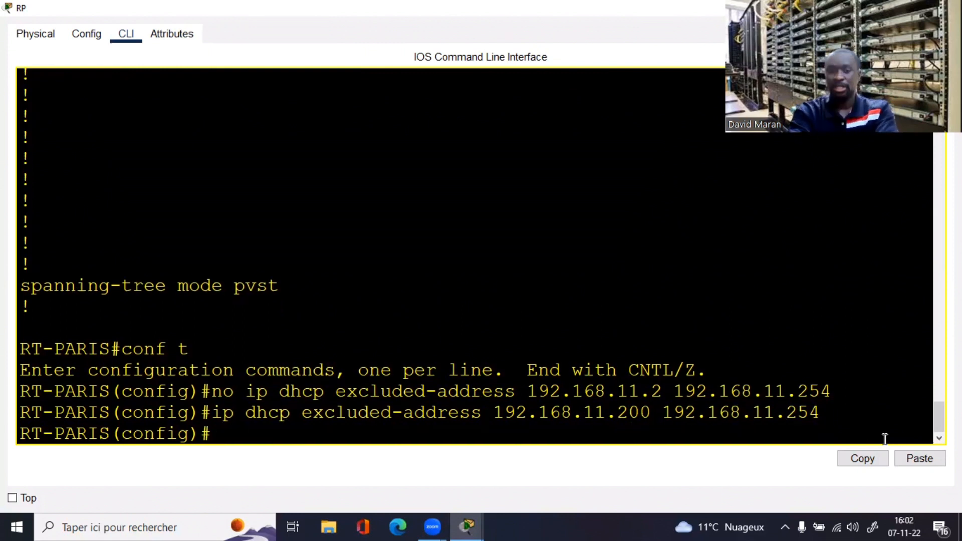
key("Return")
key("Return")
key("Return")
key("Return")
key("Return")
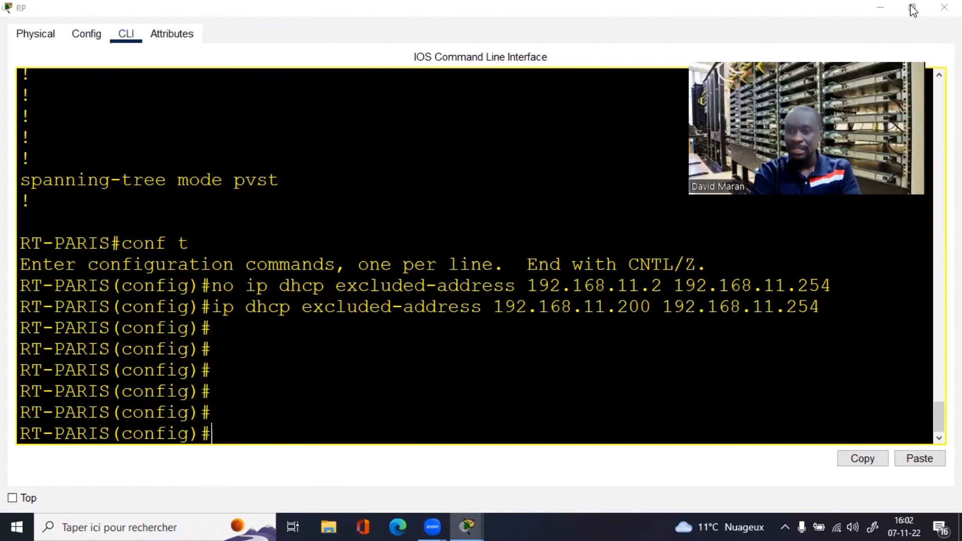
left_click(913, 10)
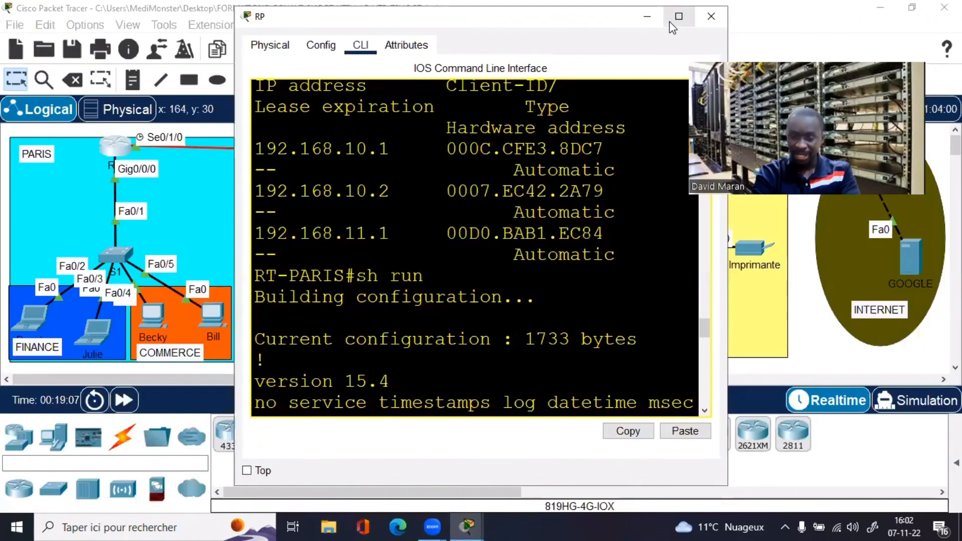
Step: Run 'ipconfig /renew' twice on the right-hand COMMERCE PC; DHCP request still fails
left_click(711, 16)
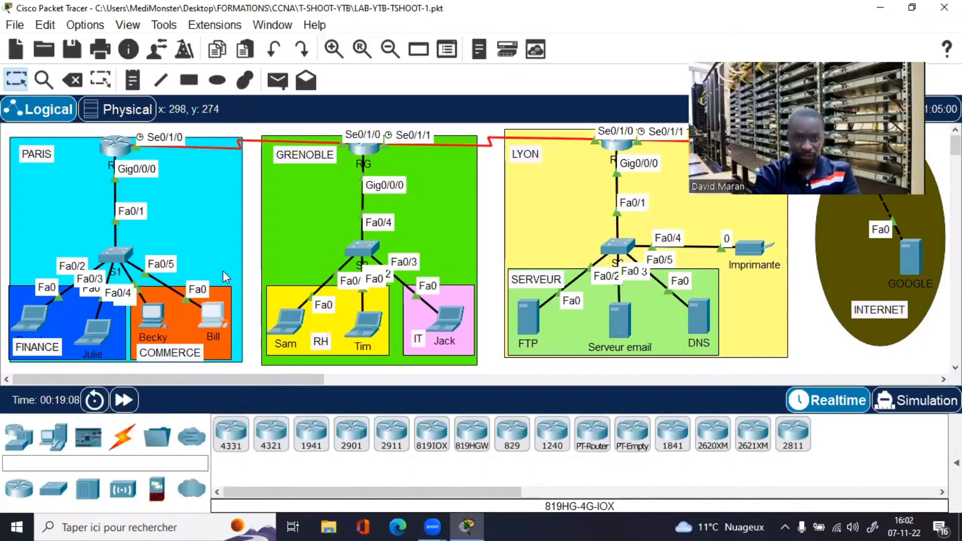
left_click(212, 315)
left_click(564, 98)
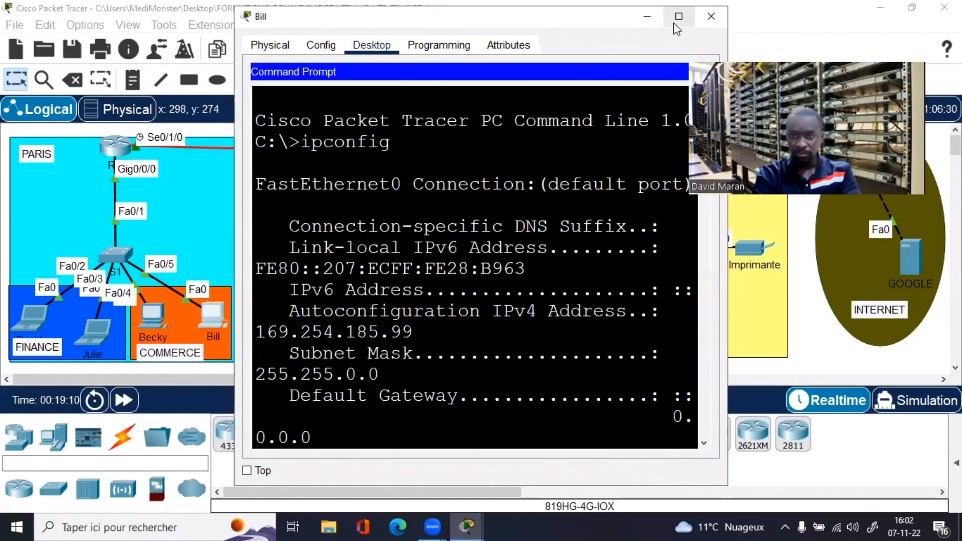
left_click(674, 23)
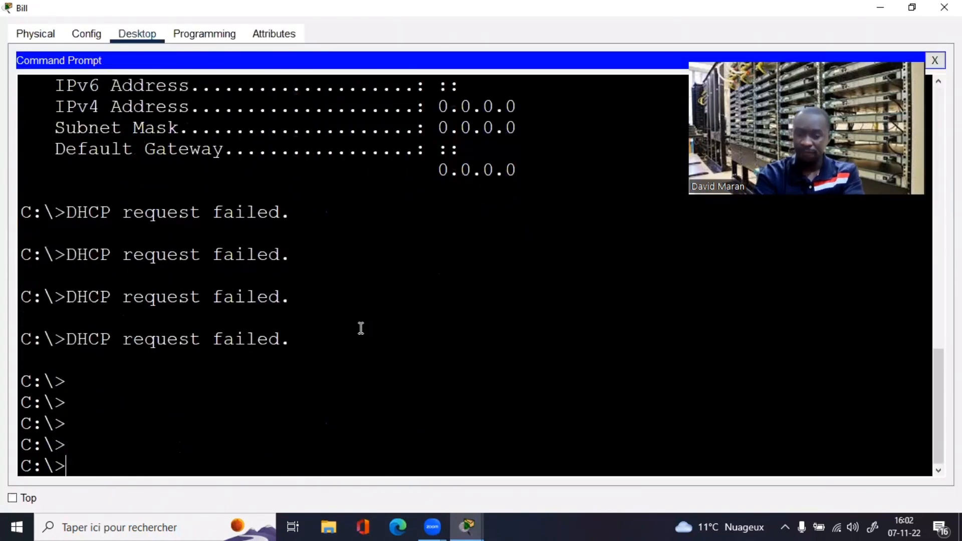
type("ipconfig")
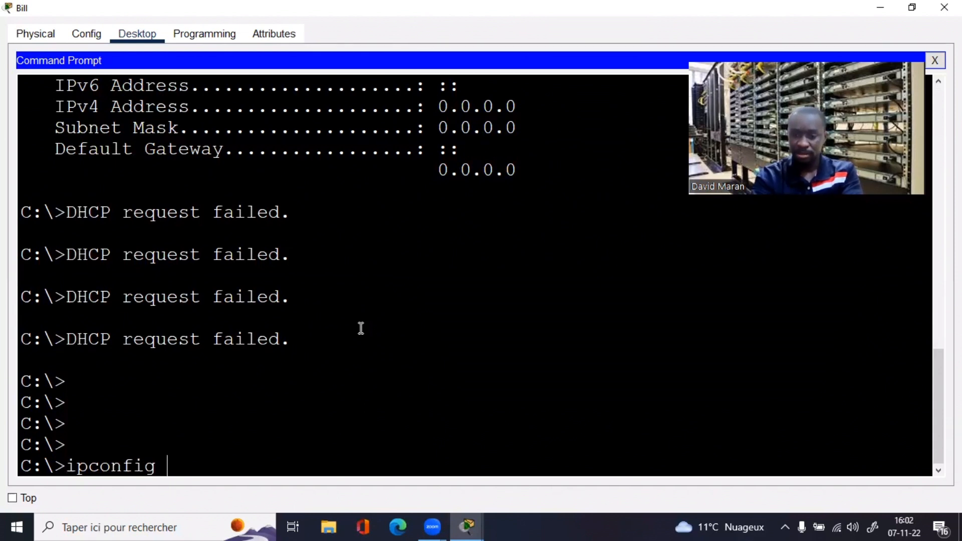
type(" /renew")
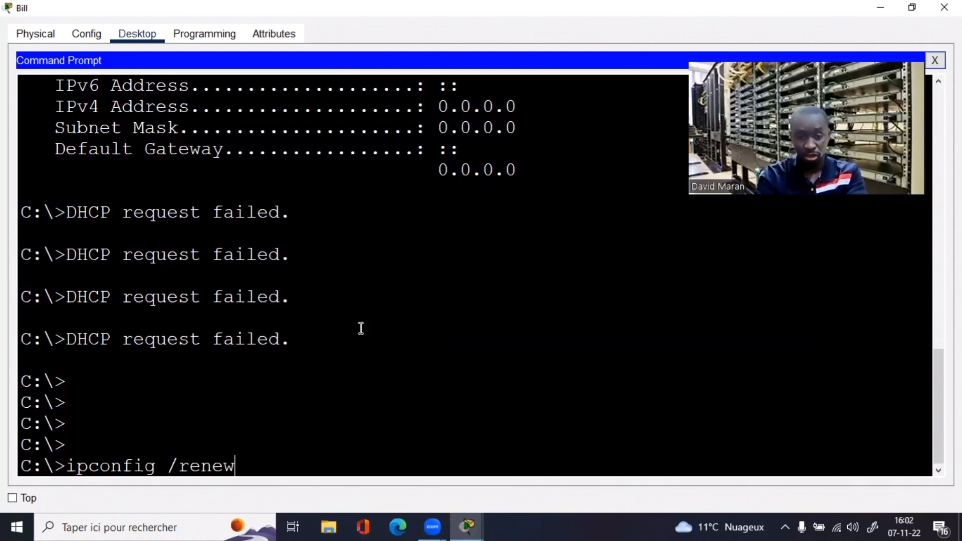
key("Return")
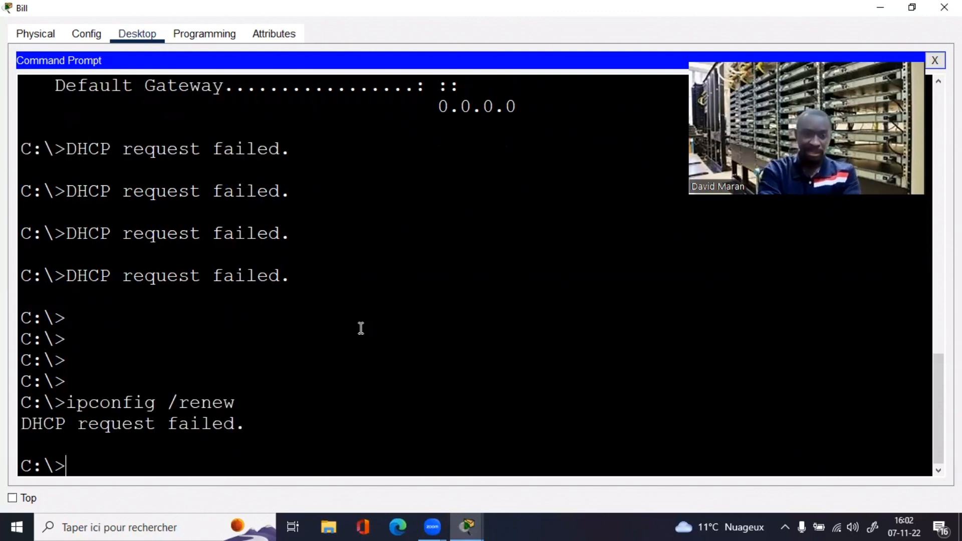
key("Up")
key("Return")
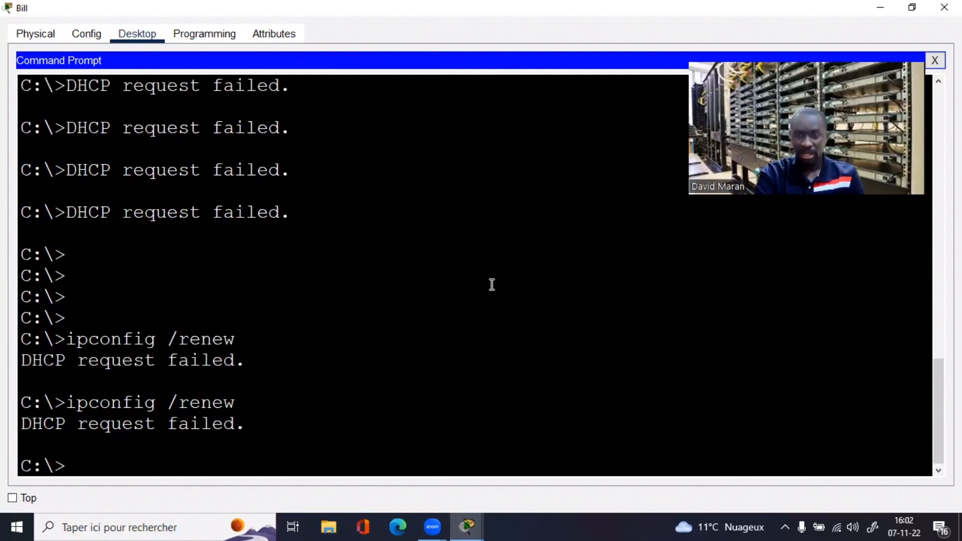
left_click(935, 61)
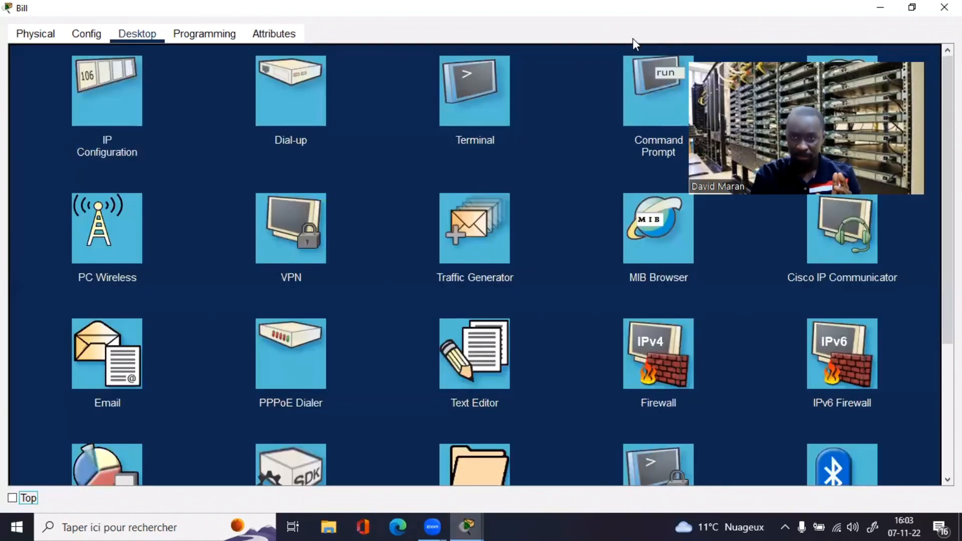
double_click(686, 10)
left_click(708, 20)
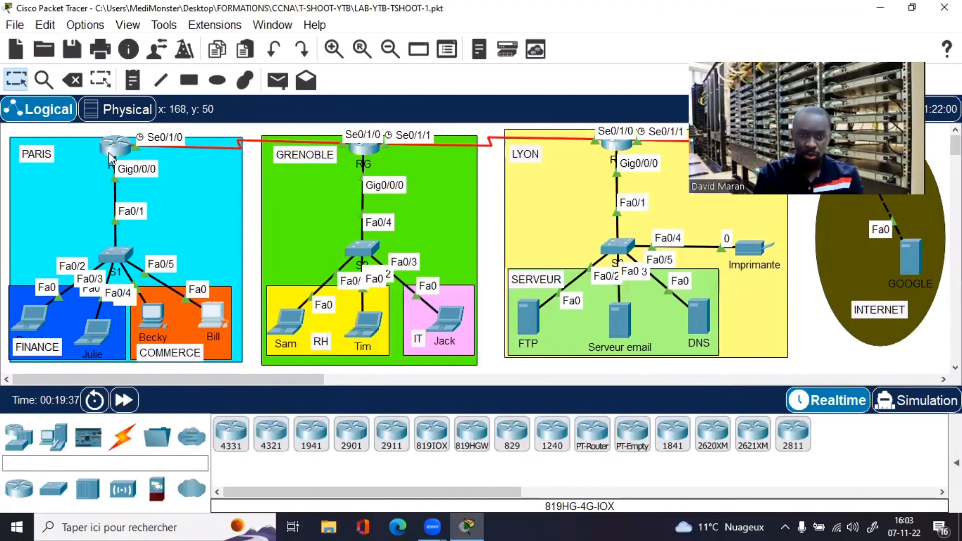
Step: Run 'do sh run' on RT-PARIS and check the 192.168.11.200–254 exclusion and gateway 192.168.11.254
left_click(107, 155)
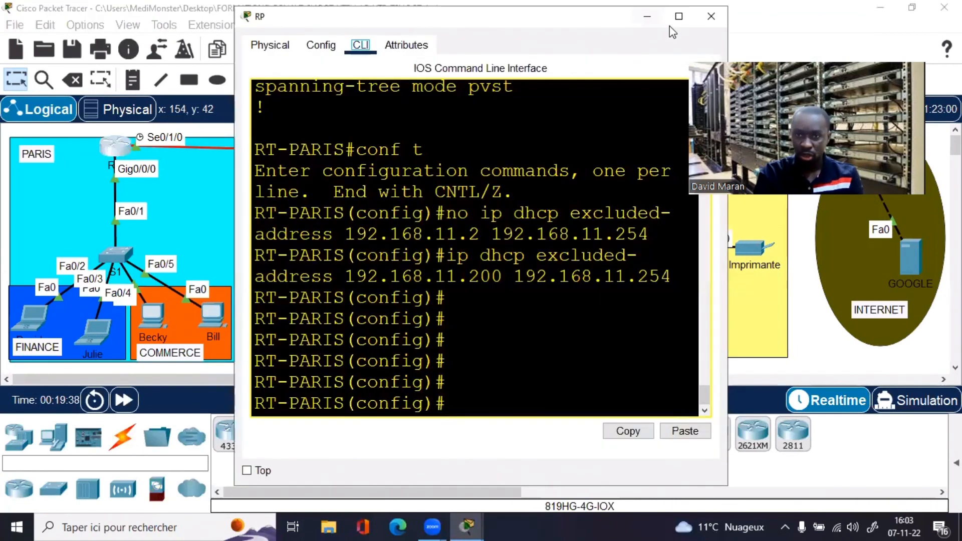
left_click(679, 16)
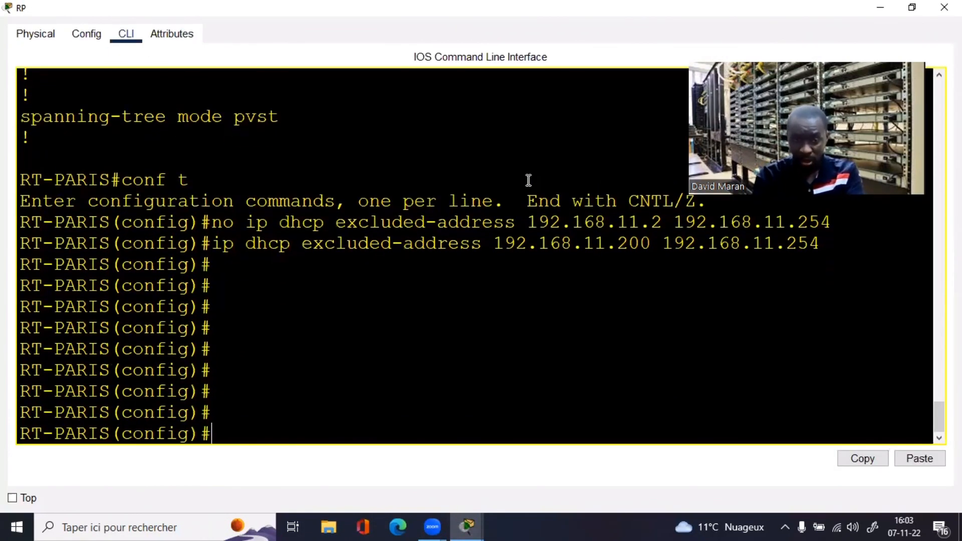
type("dj ")
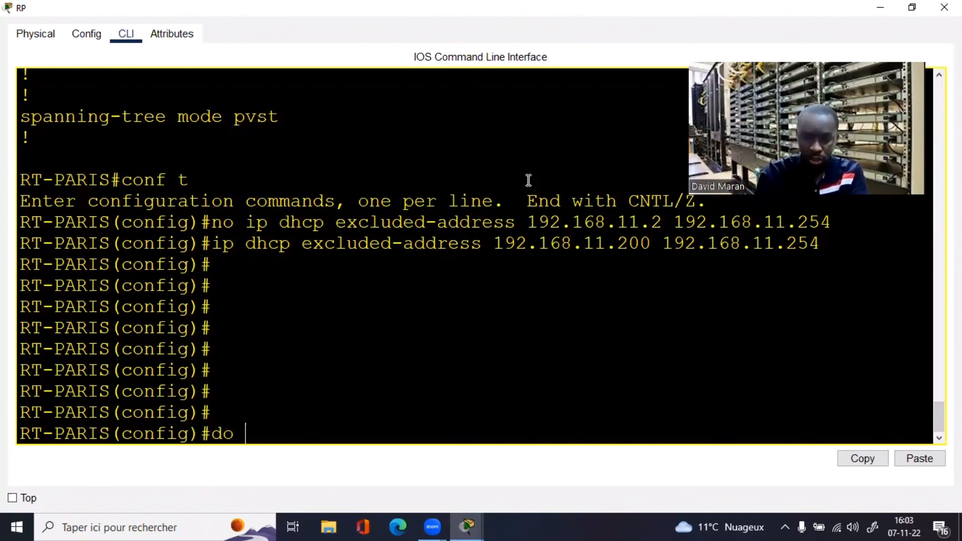
type("sh run")
key("Return")
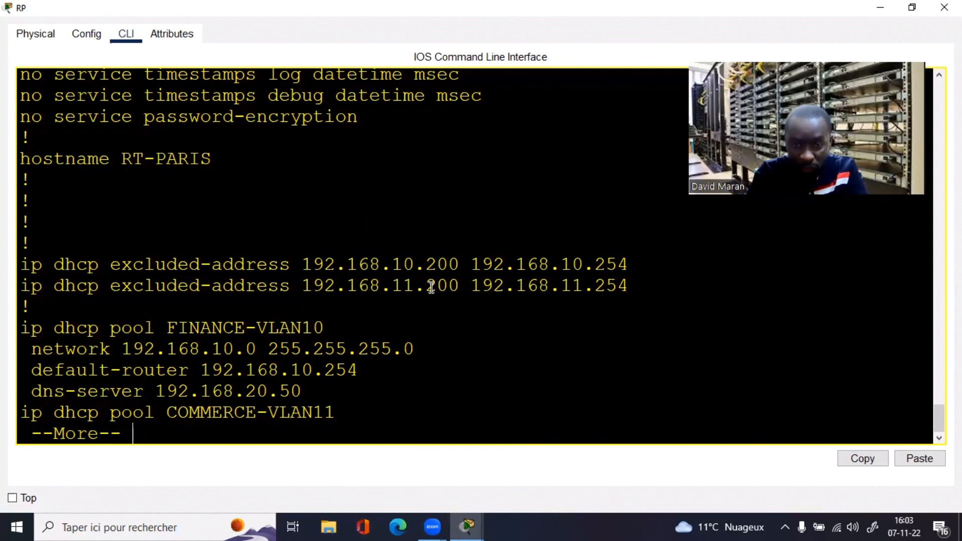
left_click_drag(426, 286, 635, 284)
left_click(481, 337)
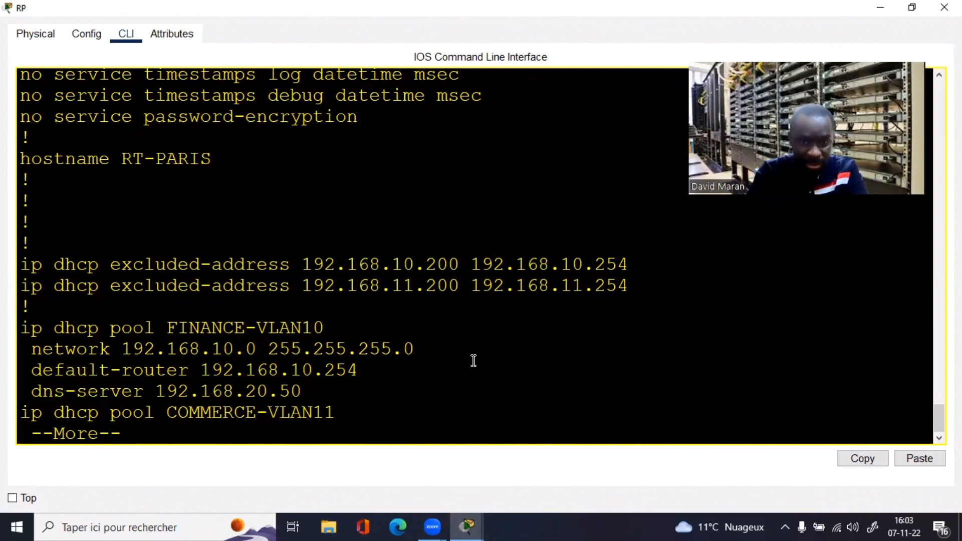
key("space")
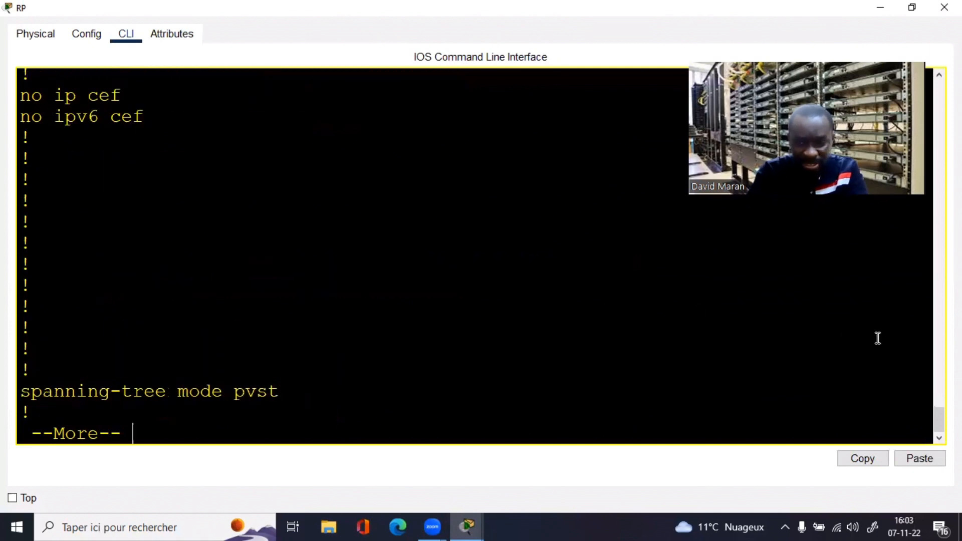
left_click_drag(936, 419, 934, 402)
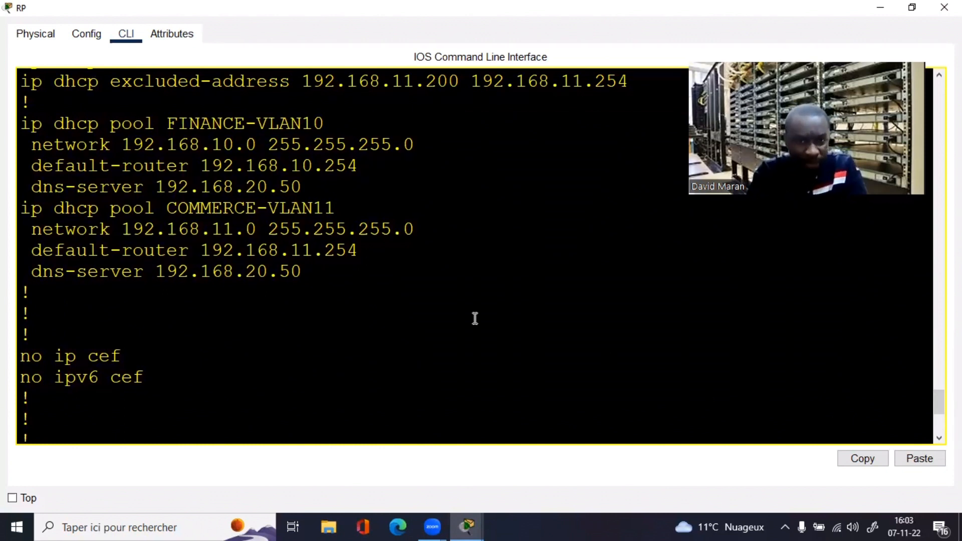
left_click_drag(359, 250, 268, 252)
left_click(273, 329)
Step: Run 'do sh ip int br | e una' to confirm 192.168.10.254, 192.168.11.254 and Serial0/1/0 are up
type("h")
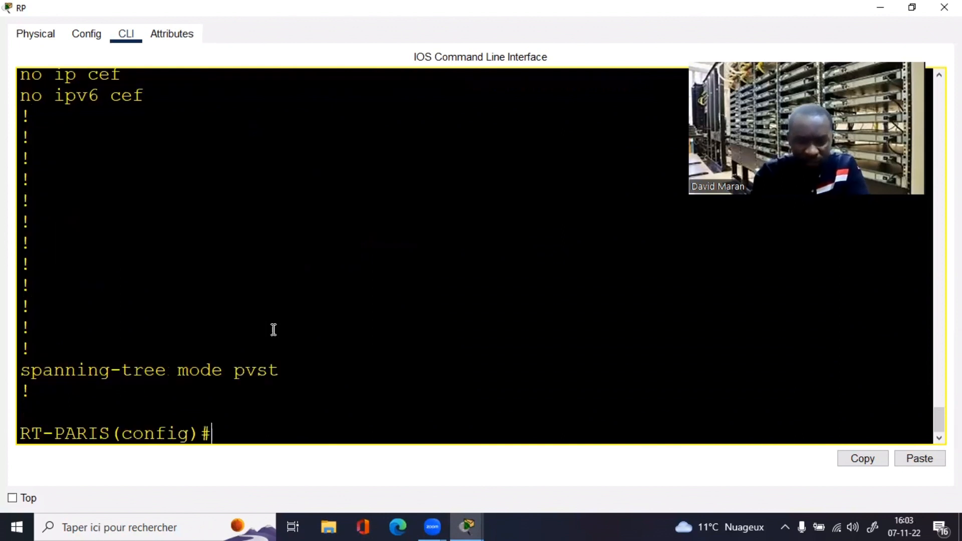
key("BackSpace")
type("do sh ")
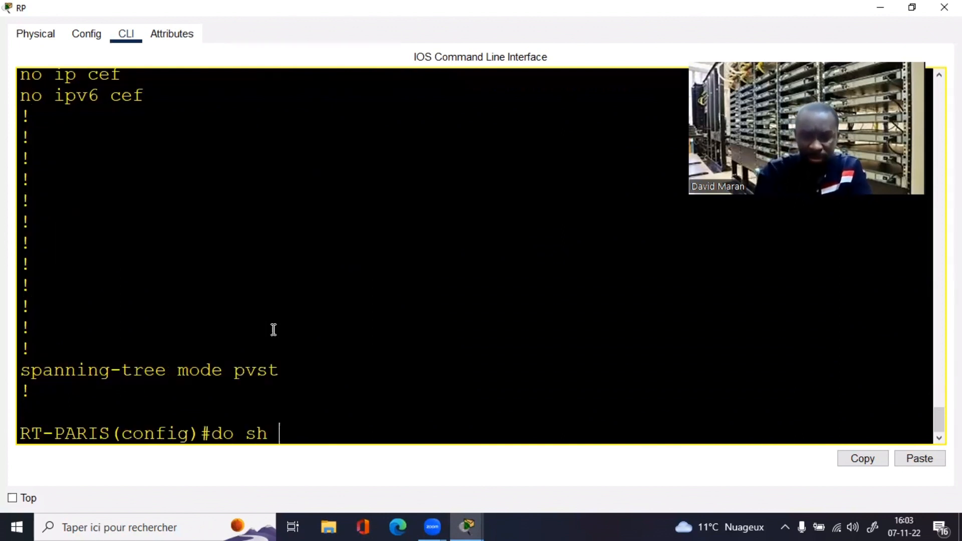
type("ip int br")
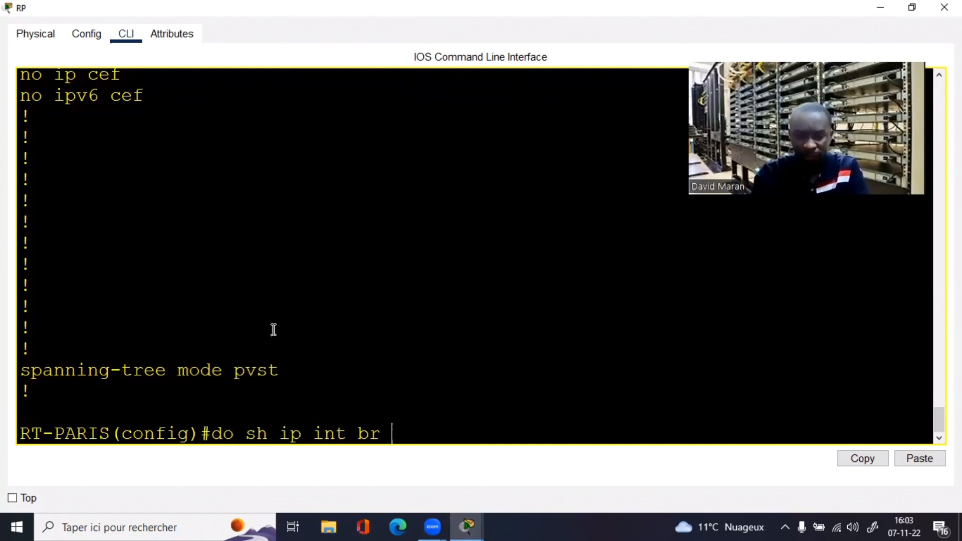
type(" | e una")
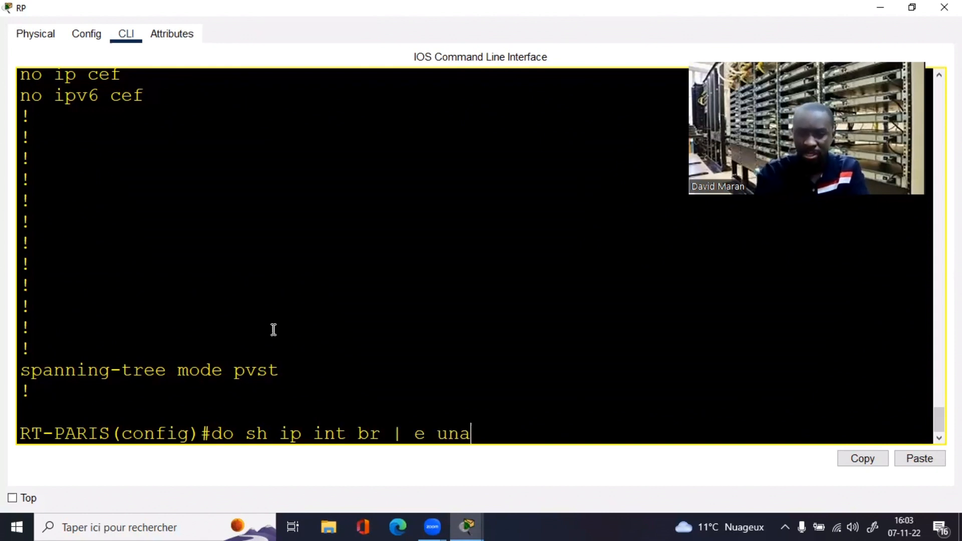
key("Return")
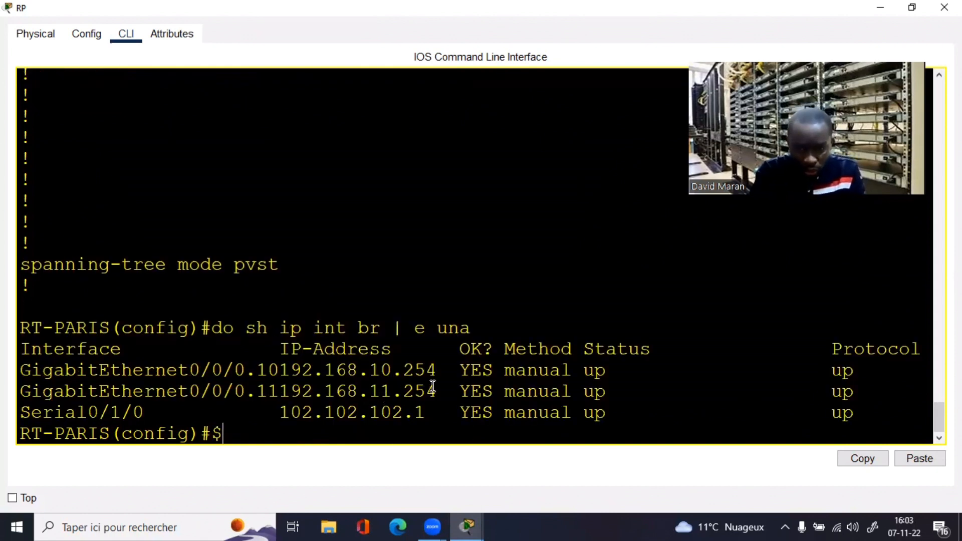
left_click_drag(444, 389, 203, 389)
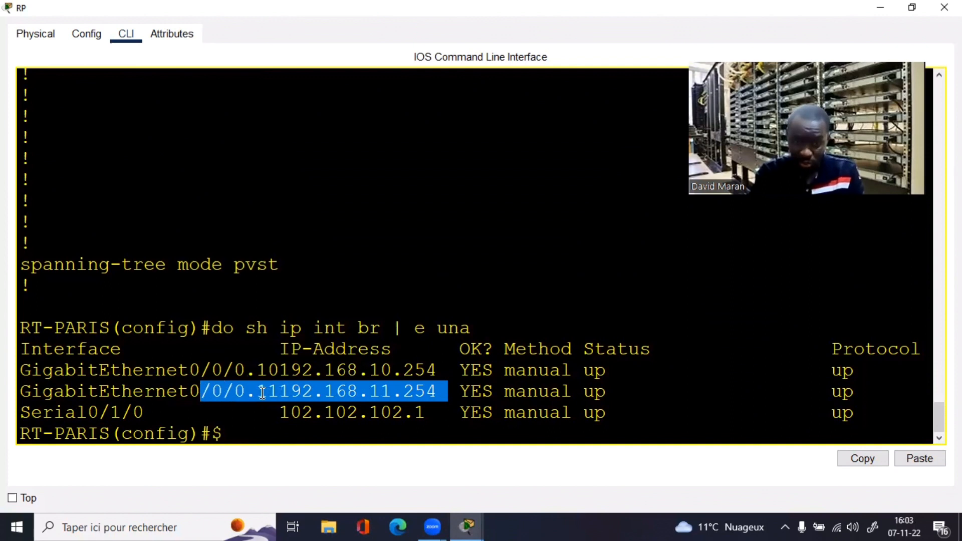
left_click(260, 425)
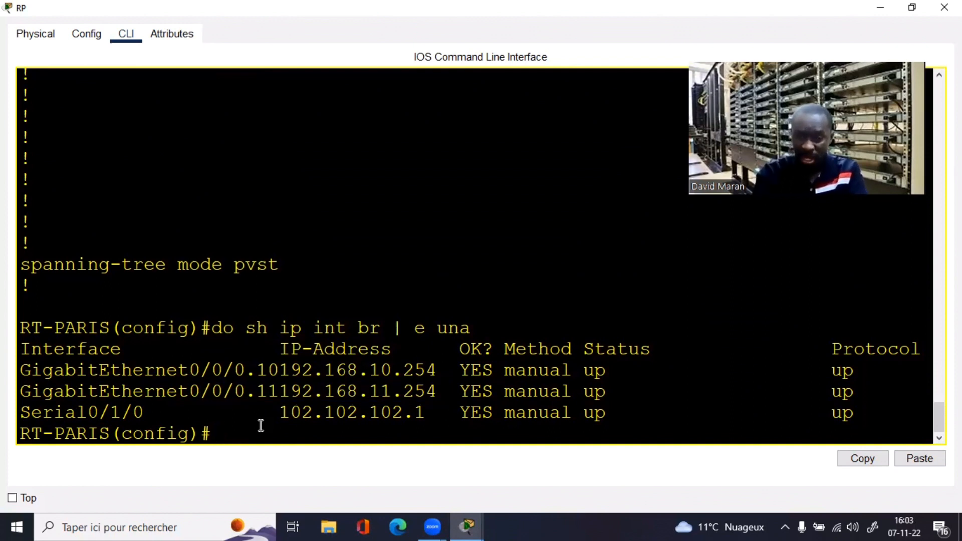
Step: Page through the running config to find GigabitEthernet0/0/0.11 with description PASSERELLE-VLAN11
type("do sh run")
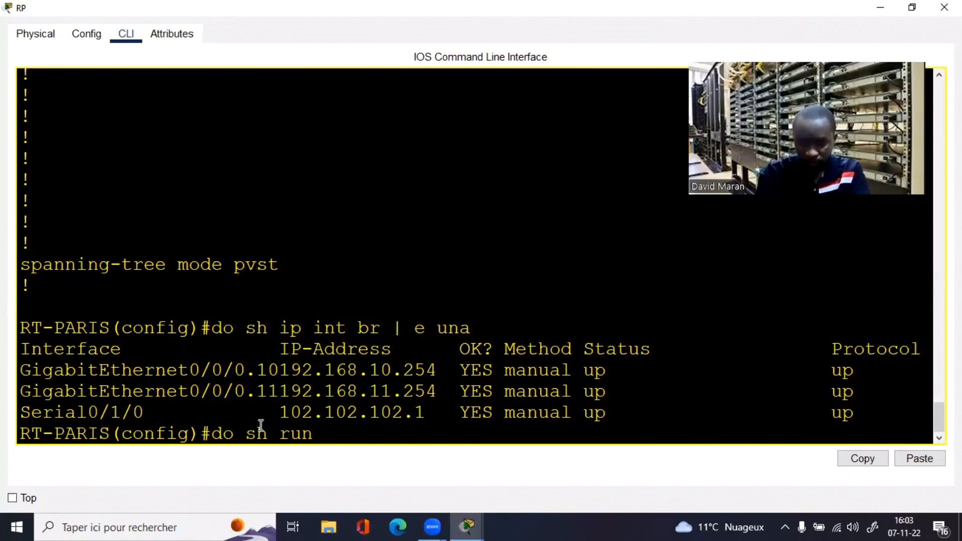
key("Return")
key("space")
key("space")
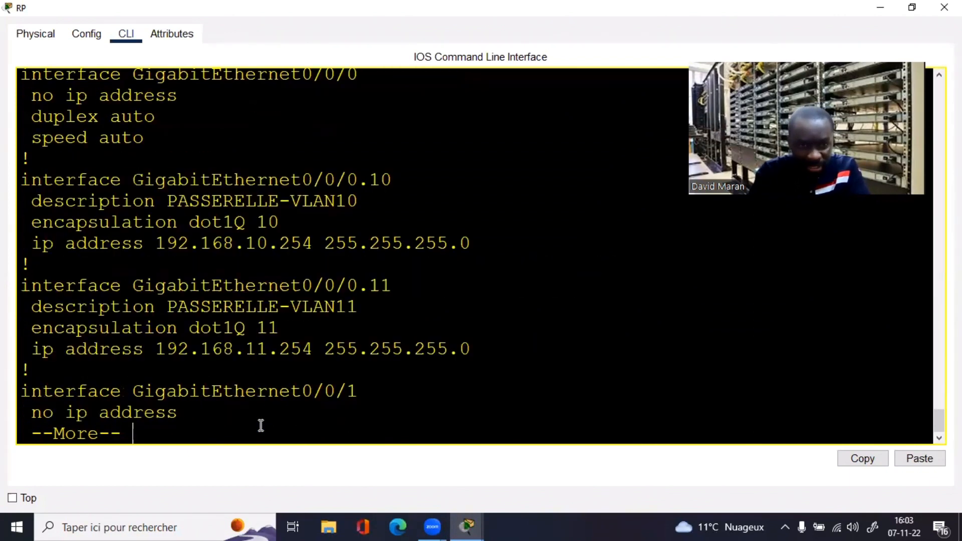
left_click_drag(335, 307, 8, 281)
left_click(375, 315)
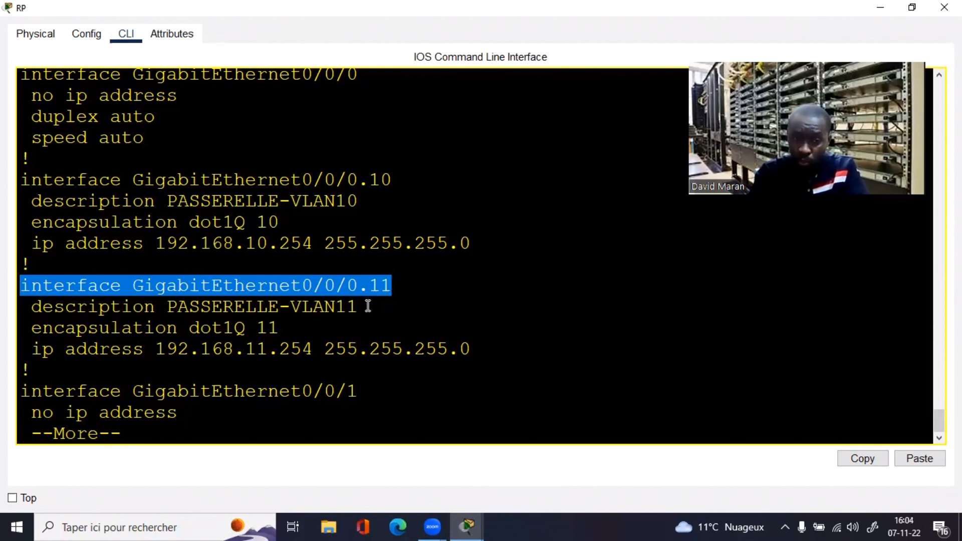
left_click_drag(368, 306, 9, 319)
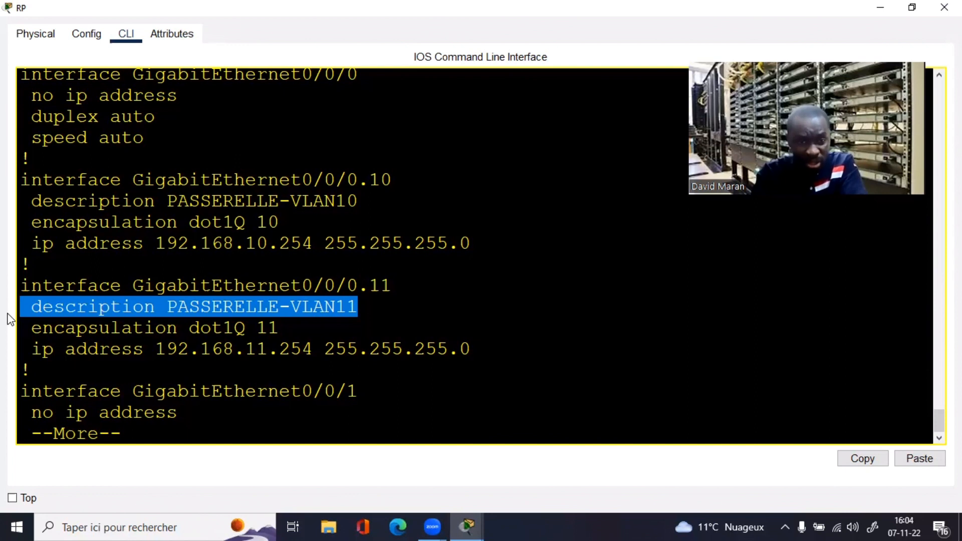
left_click_drag(339, 365, 309, 355)
left_click(310, 355)
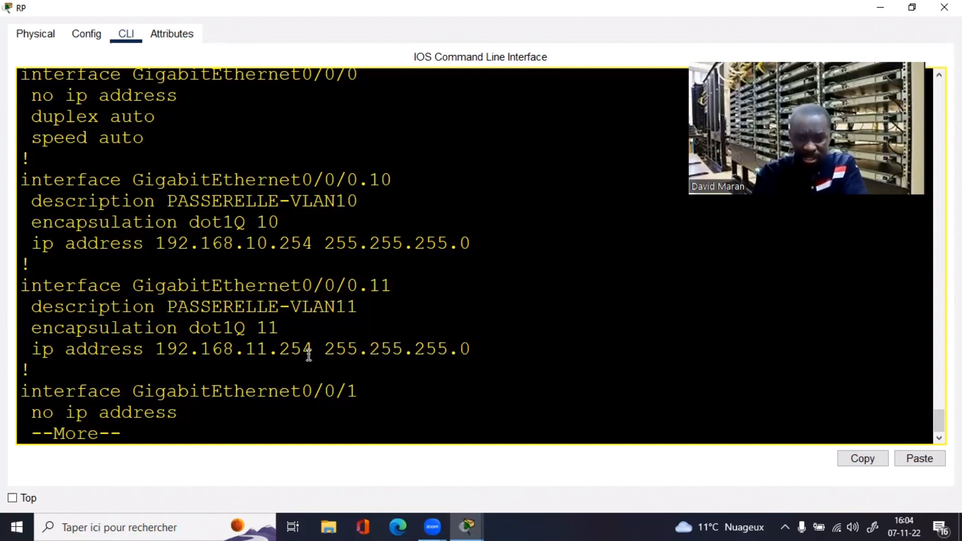
key("Return")
key("q")
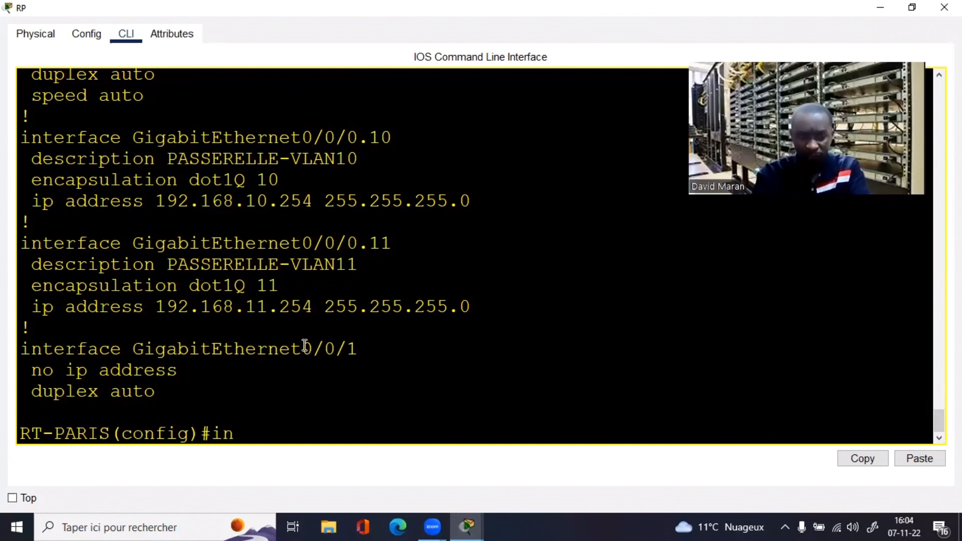
Step: Enter interface GigabitEthernet0/0/0.11 configuration by pasting its name copied from the output
left_click_drag(400, 240, 16, 247)
left_click(135, 244)
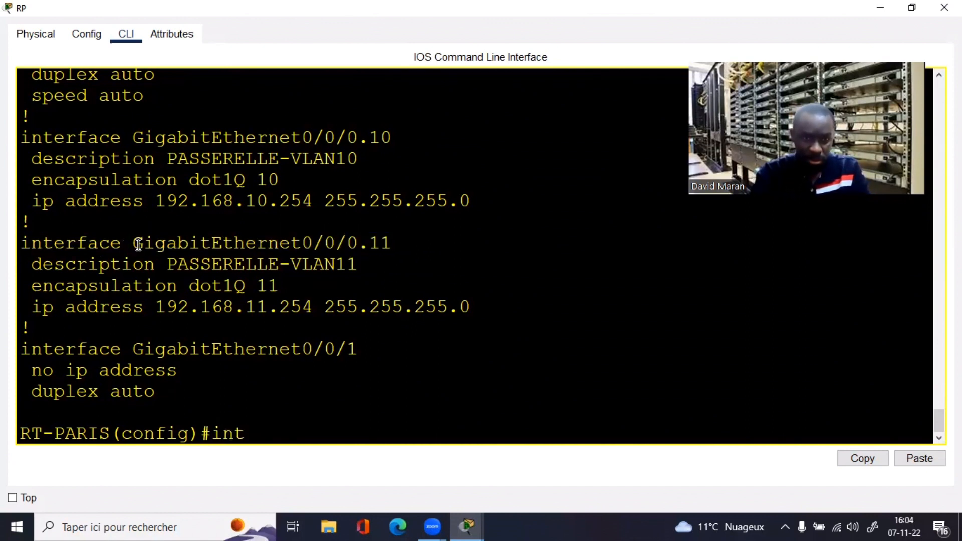
left_click_drag(137, 242, 394, 243)
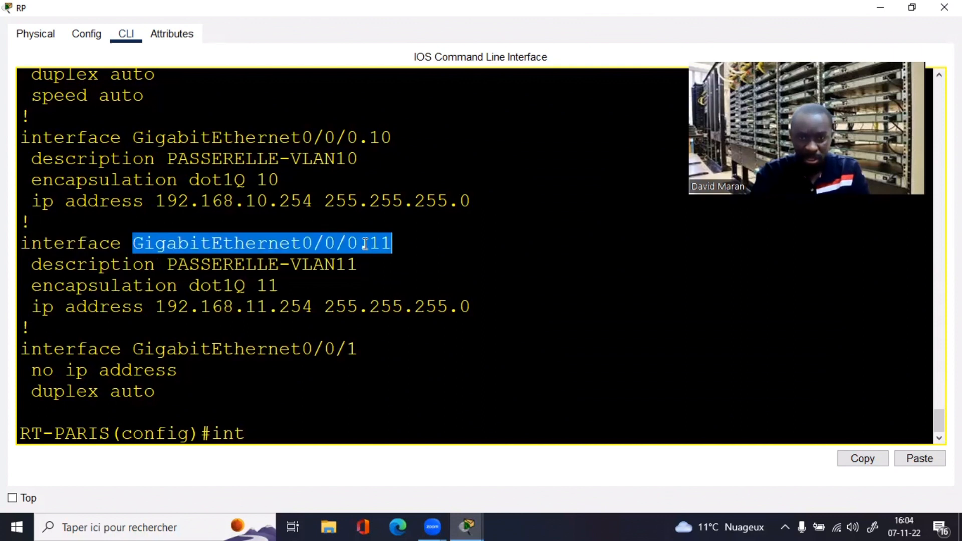
right_click(364, 248)
left_click(396, 254)
right_click(296, 417)
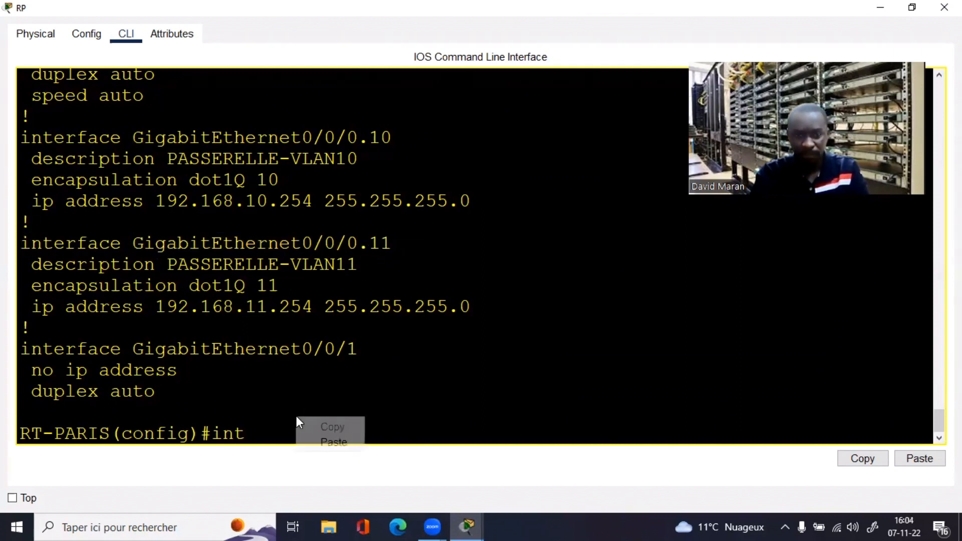
left_click(331, 443)
key("Return")
Step: Run shutdown then no shutdown on the subinterface and close the router window
type("subif)#s")
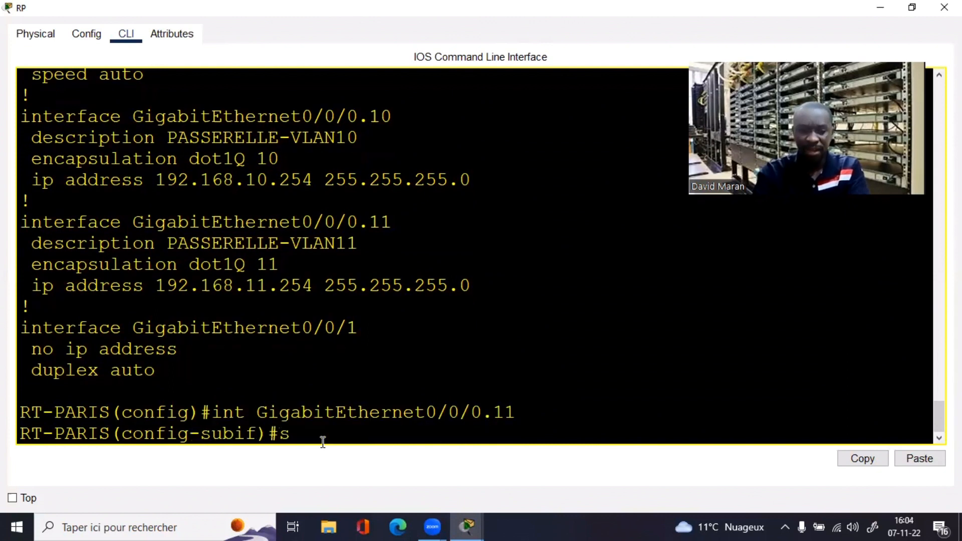
type("h")
key("Tab")
key("Return")
key("Return")
key("Return")
type("no s")
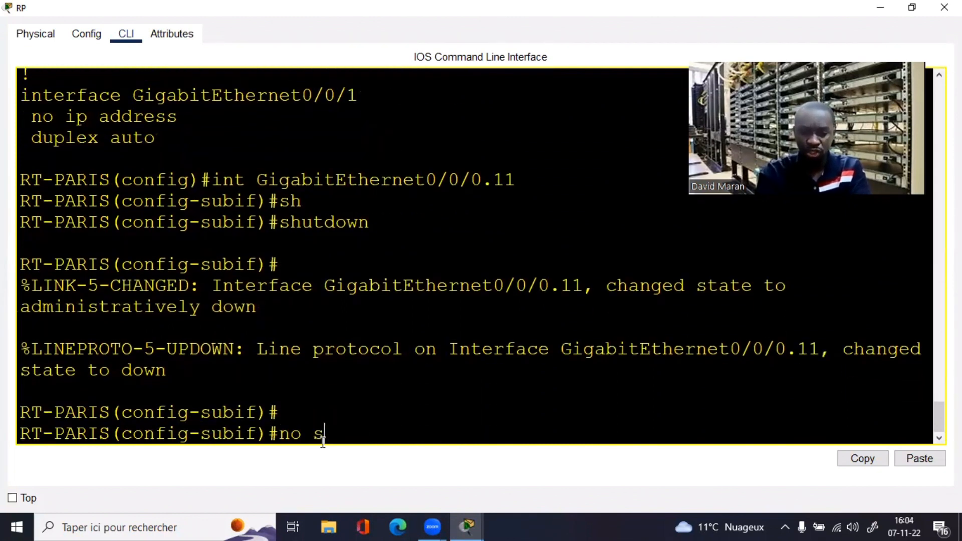
type("h")
key("Tab")
key("Return")
key("Return")
key("Return")
key("Return")
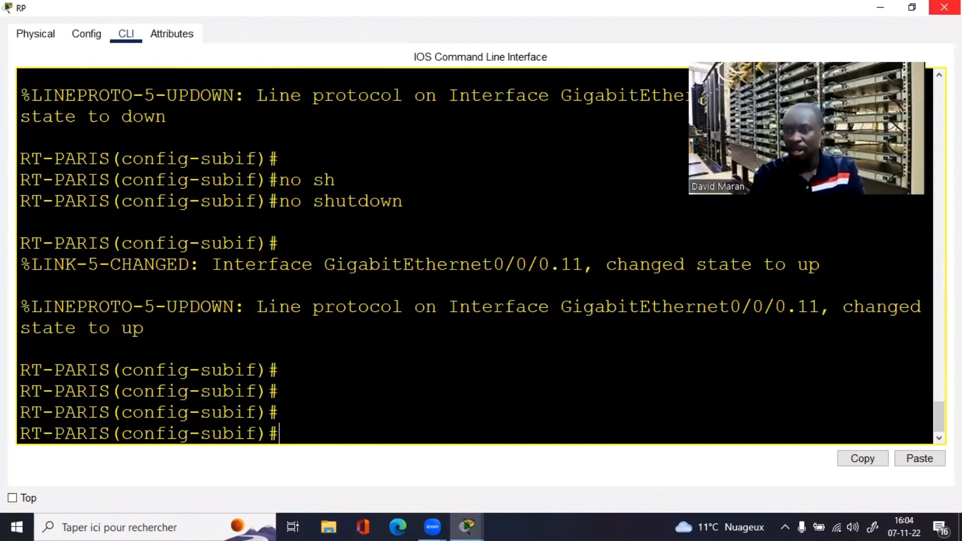
left_click(944, 7)
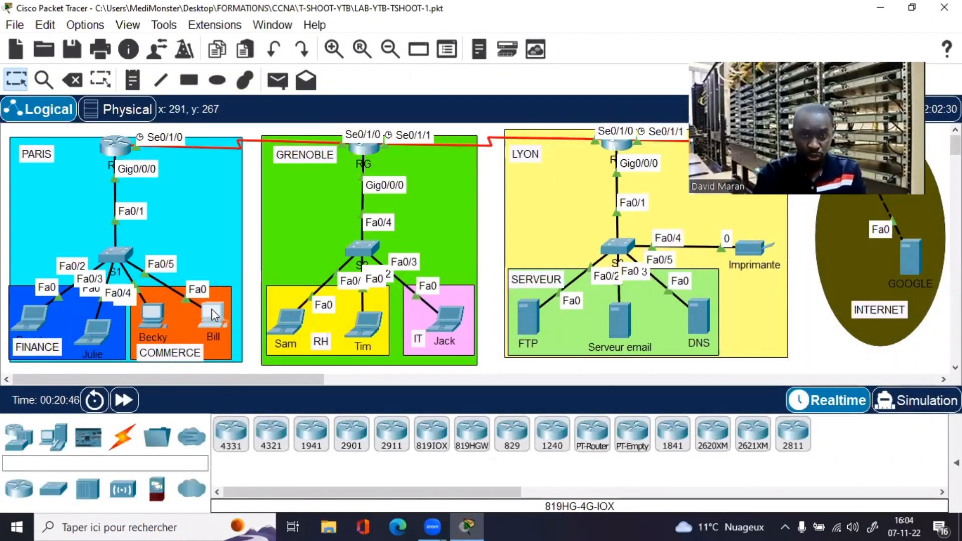
left_click(214, 315)
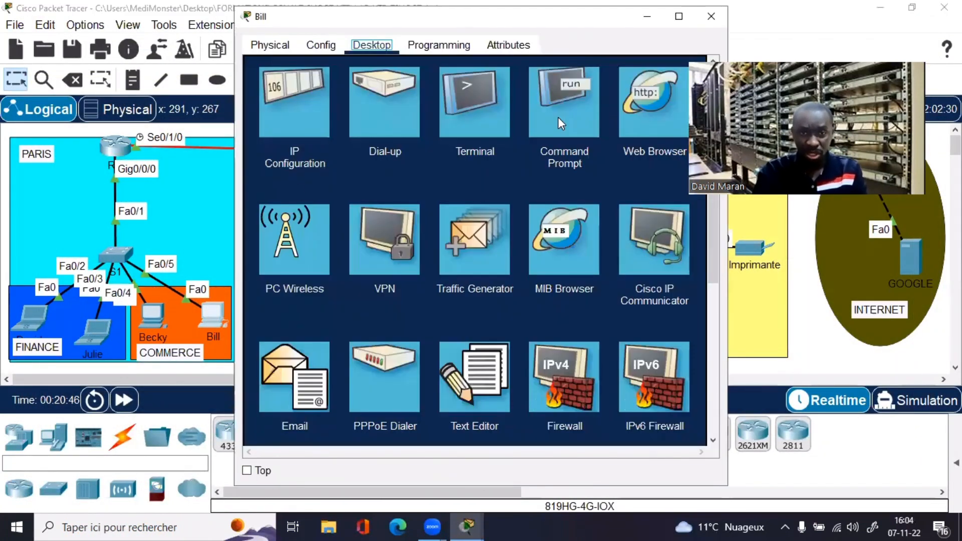
left_click(555, 114)
left_click(679, 16)
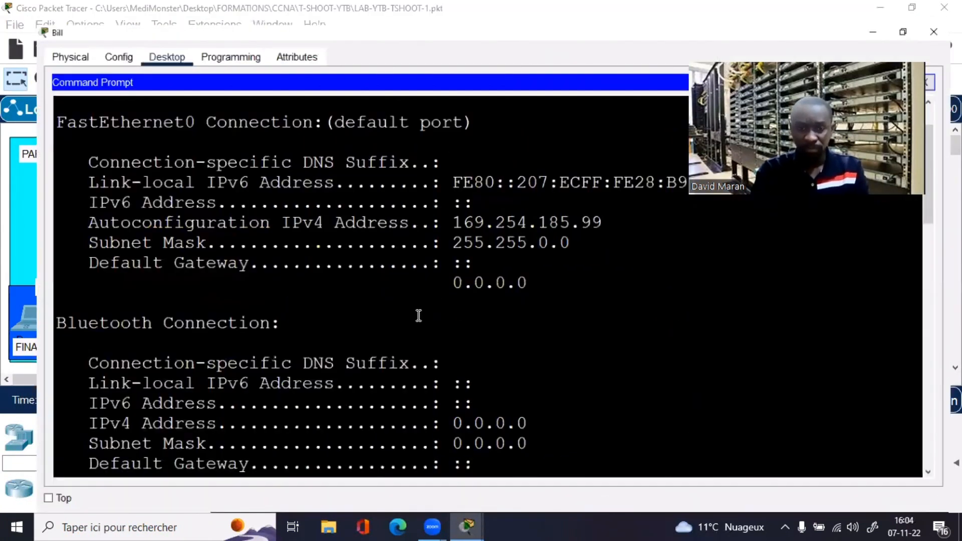
key("Up")
key("BackSpace")
key("BackSpace")
key("BackSpace")
key("BackSpace")
key("BackSpace")
key("BackSpace")
key("BackSpace")
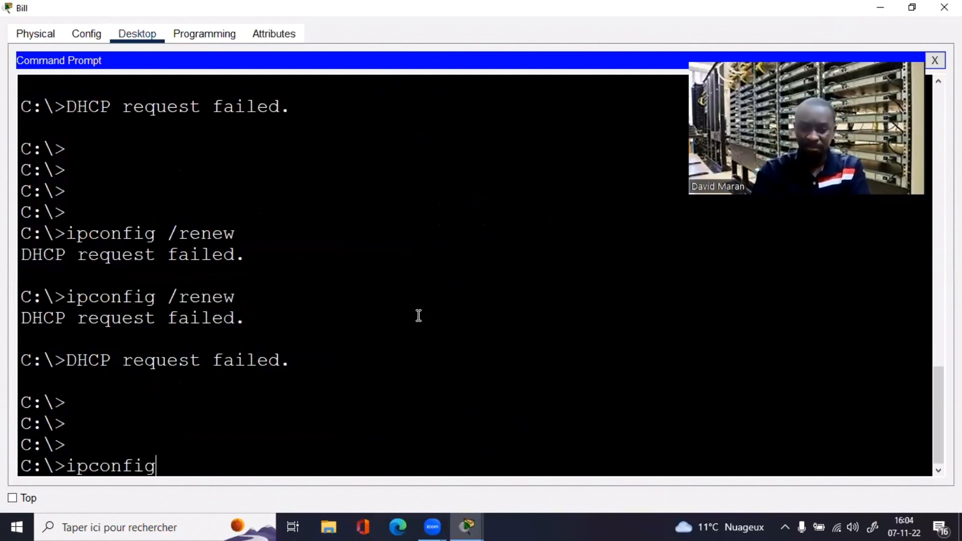
type("/")
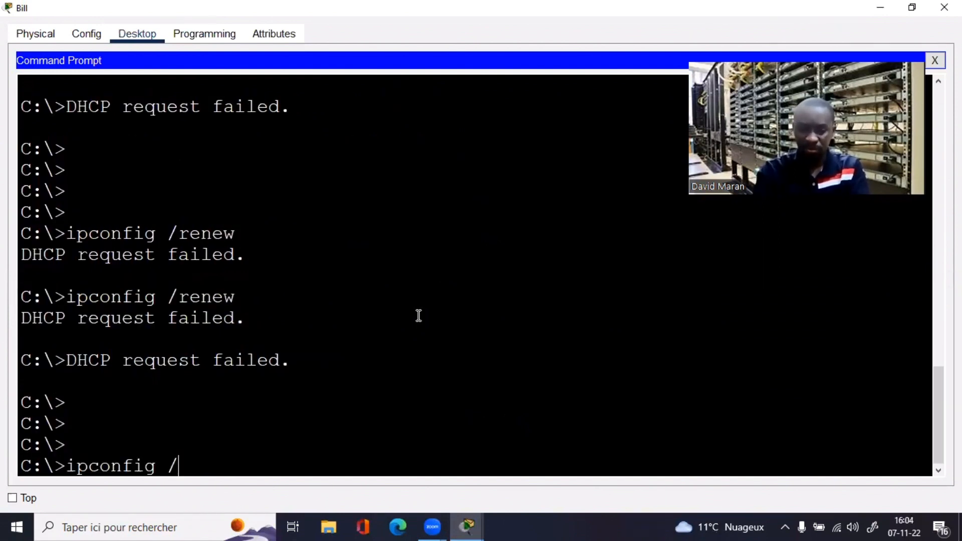
type("release")
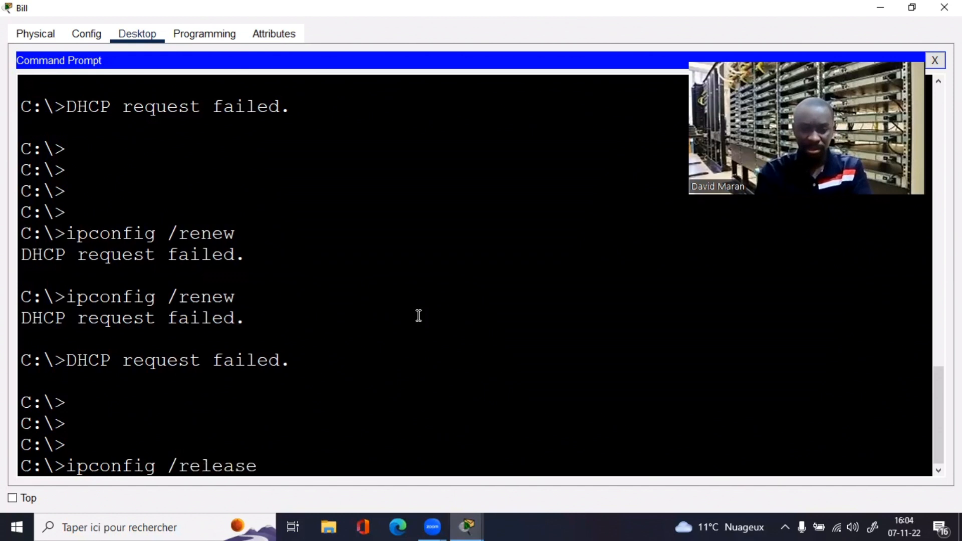
key("Return")
key("Up")
key("BackSpace")
key("BackSpace")
key("BackSpace")
key("BackSpace")
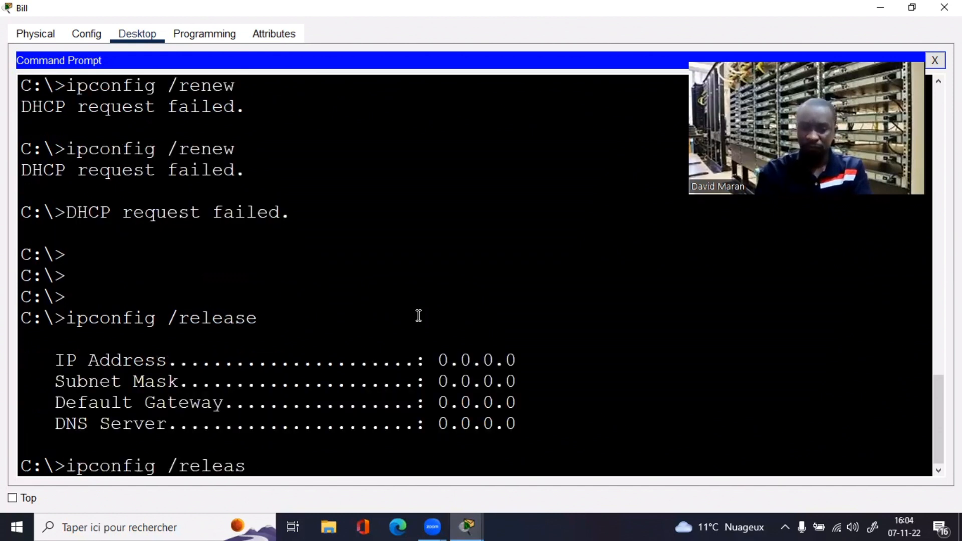
type("new")
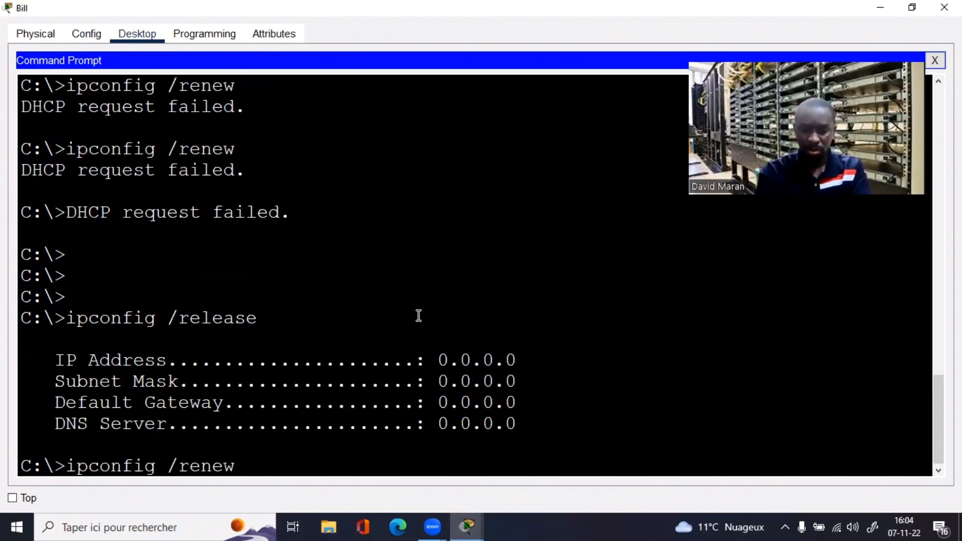
key("Return")
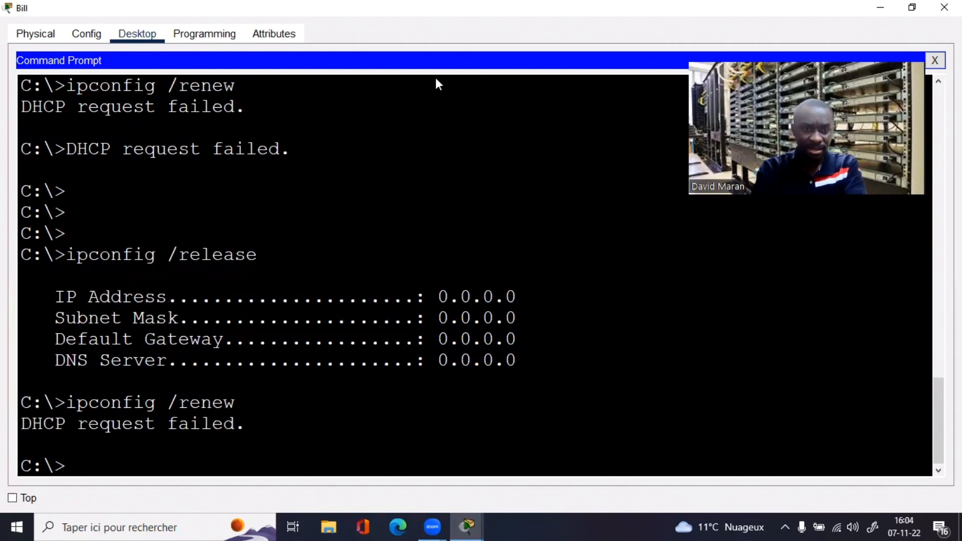
left_click(117, 97)
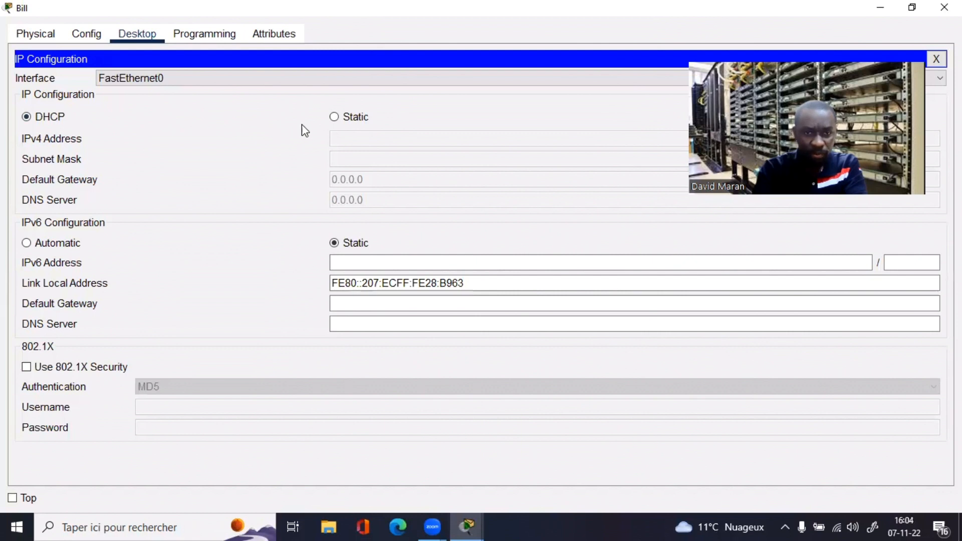
left_click(334, 118)
left_click(34, 118)
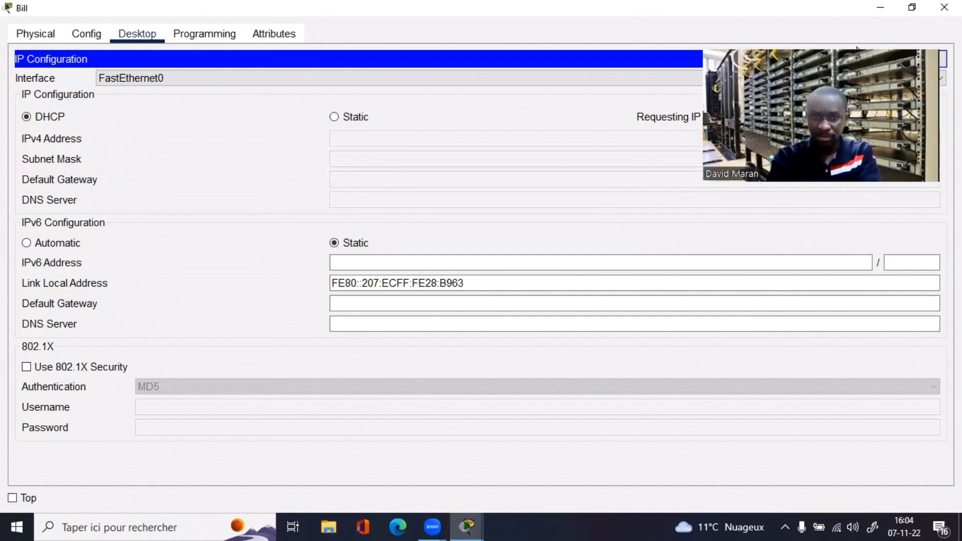
left_click(857, 48)
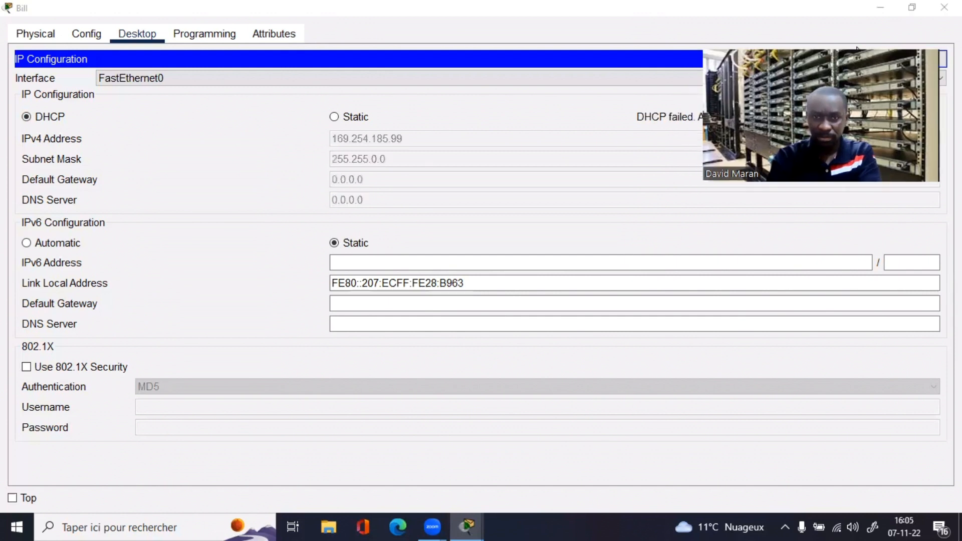
left_click(935, 10)
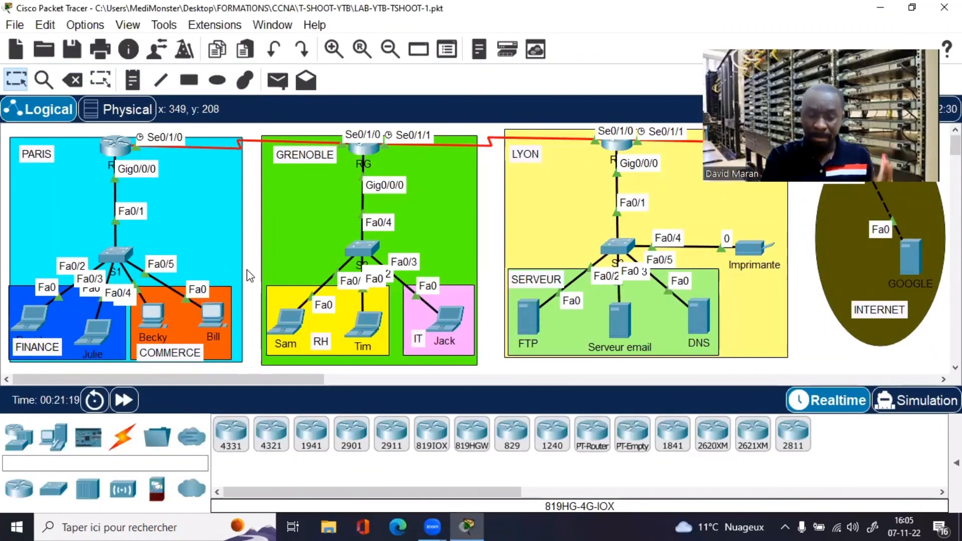
Step: On switch S1's maximized CLI, run 'show interfaces trunk'
left_click(111, 254)
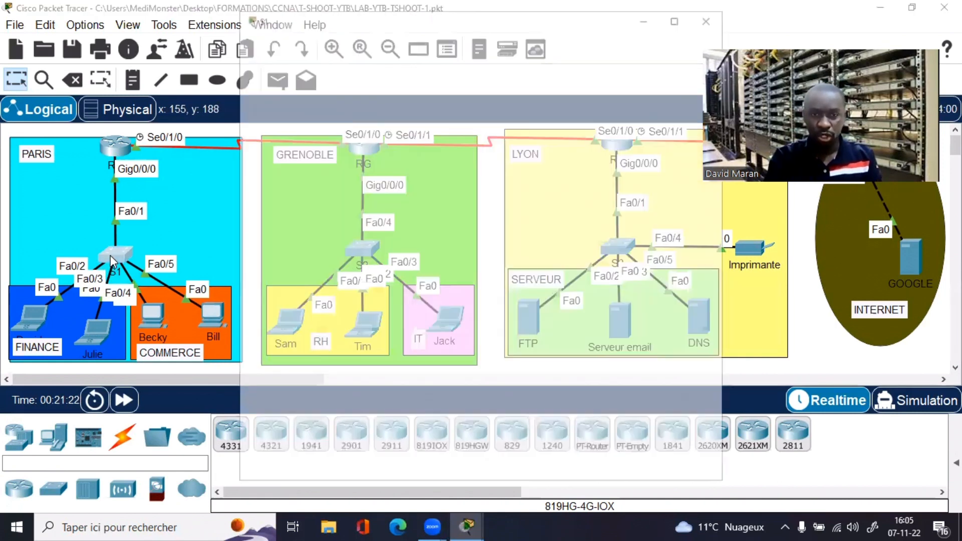
left_click(679, 16)
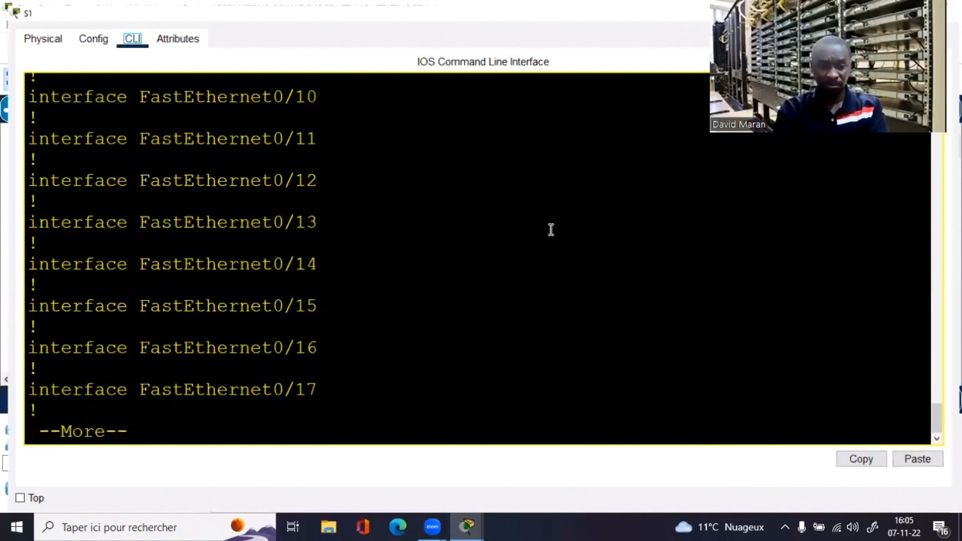
left_click(551, 229)
key("Return")
key("ctrl+c")
type("sh int tr")
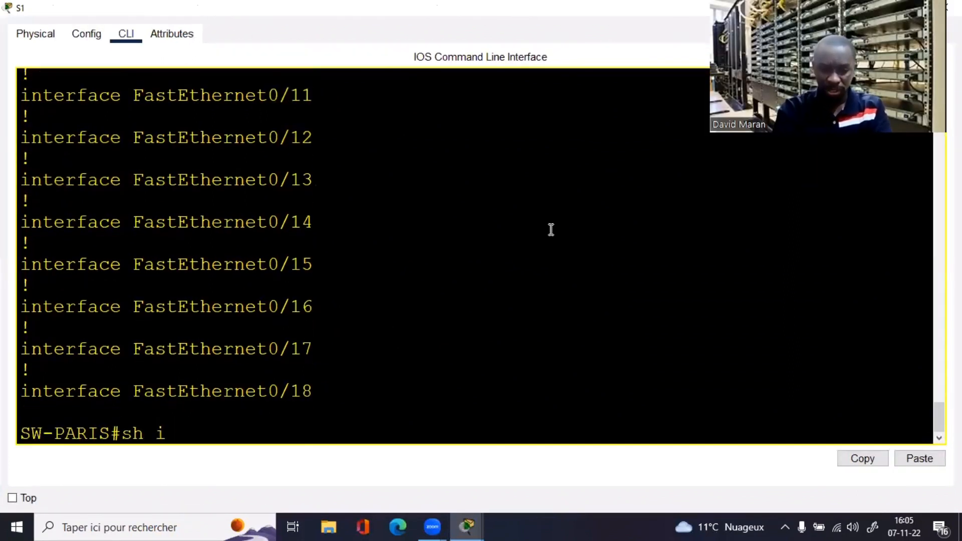
key("Tab")
key("Return")
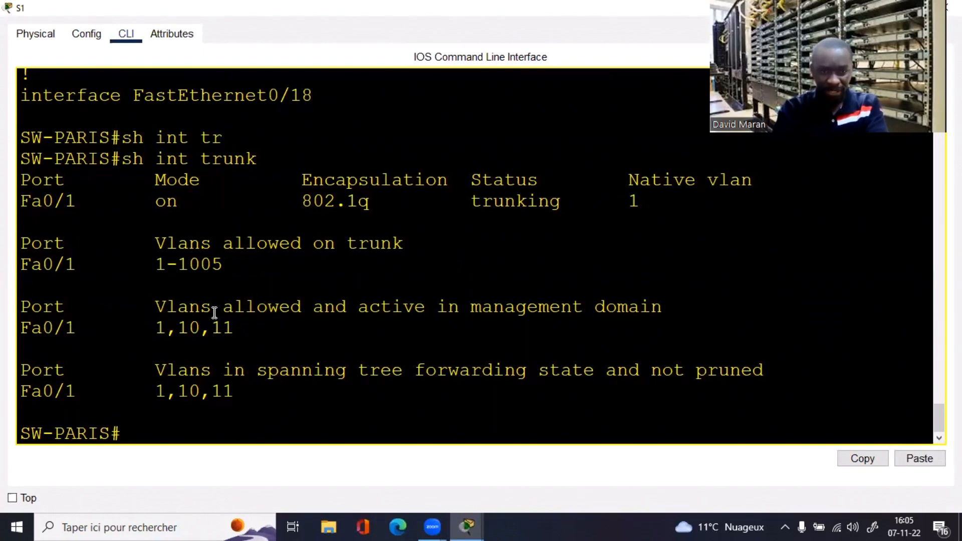
Step: Highlight active VLANs 1,10,11 on Fa0/1, nudge two PC icons, and reopen S1 maximized
double_click(160, 328)
left_click_drag(221, 330, 243, 333)
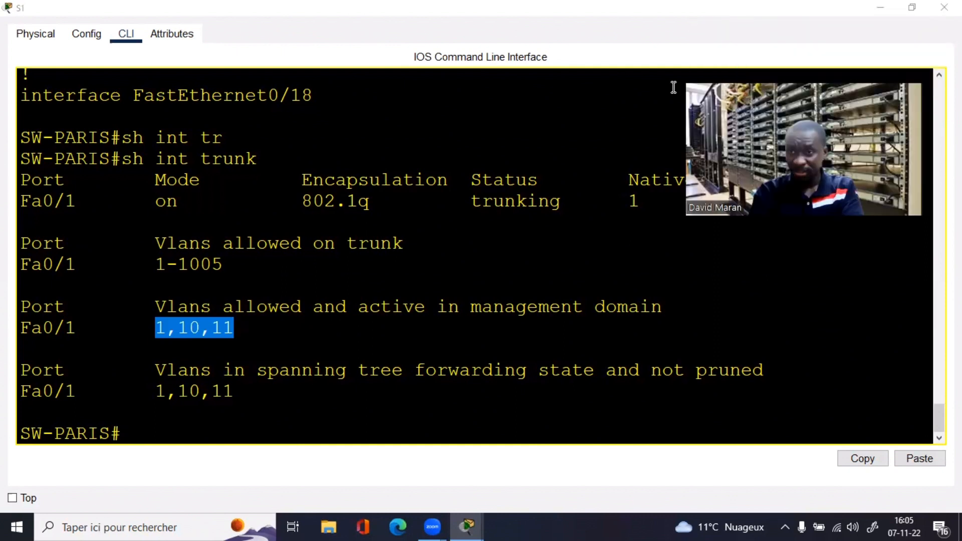
left_click(880, 7)
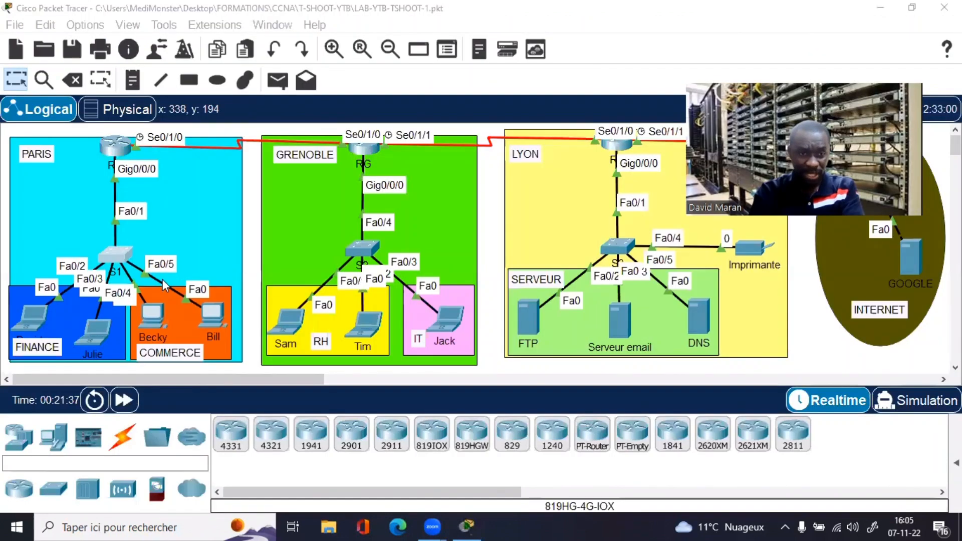
left_click_drag(199, 312, 203, 314)
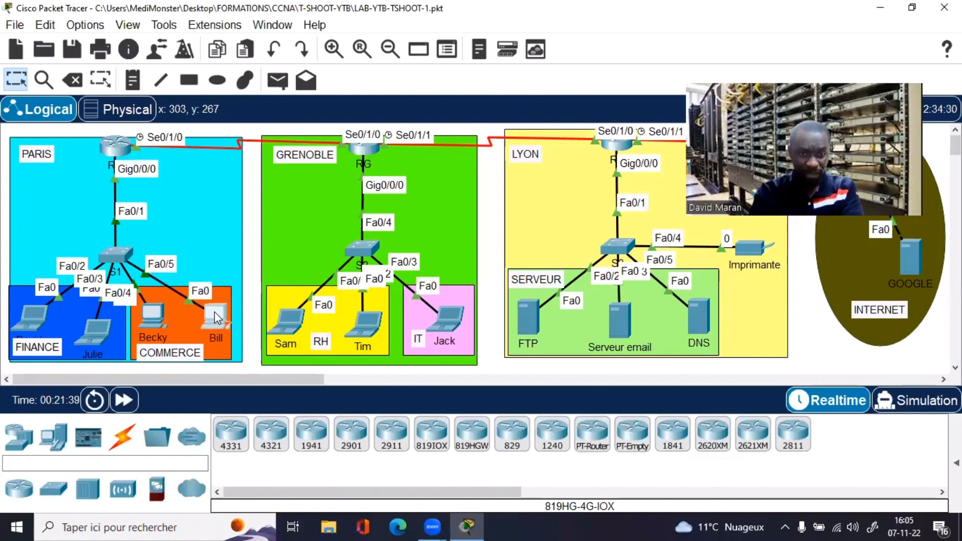
left_click_drag(143, 312, 146, 321)
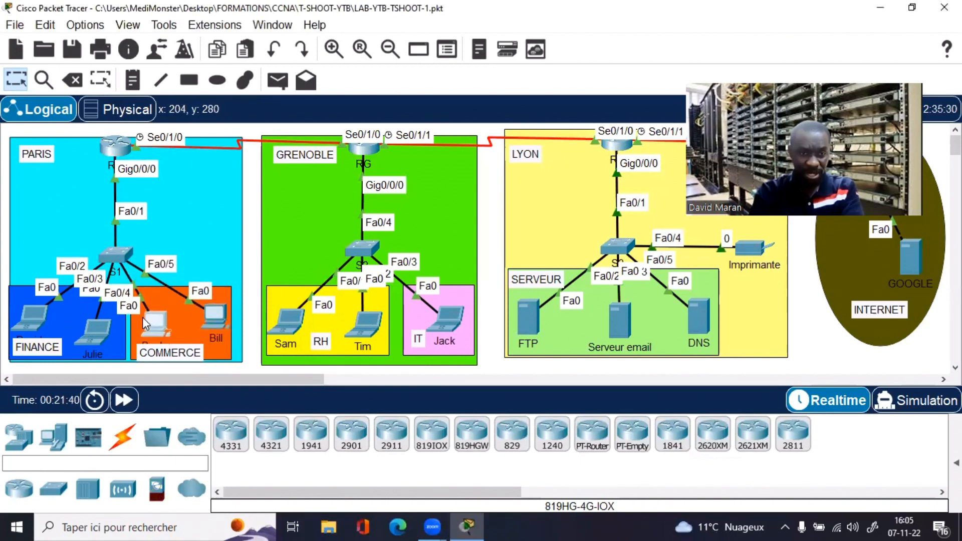
left_click(120, 257)
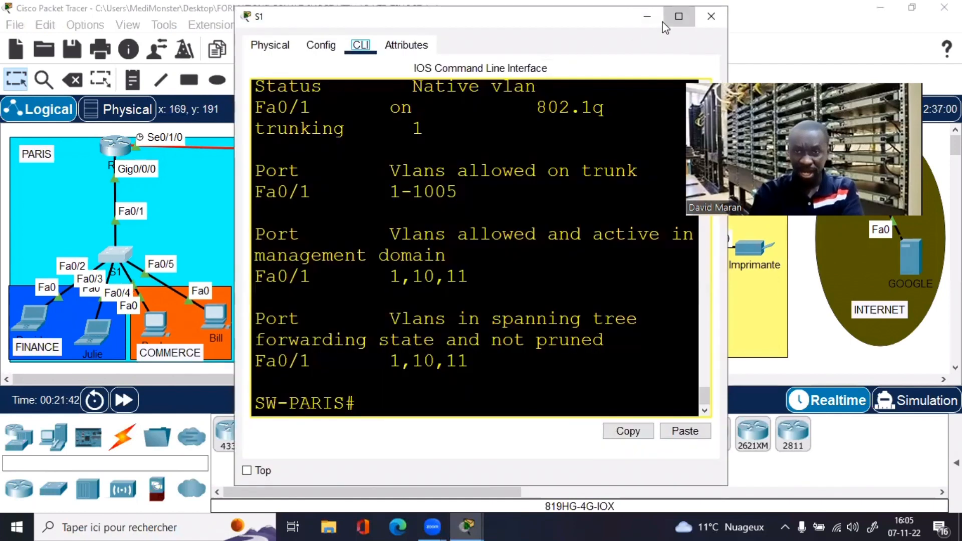
left_click(675, 20)
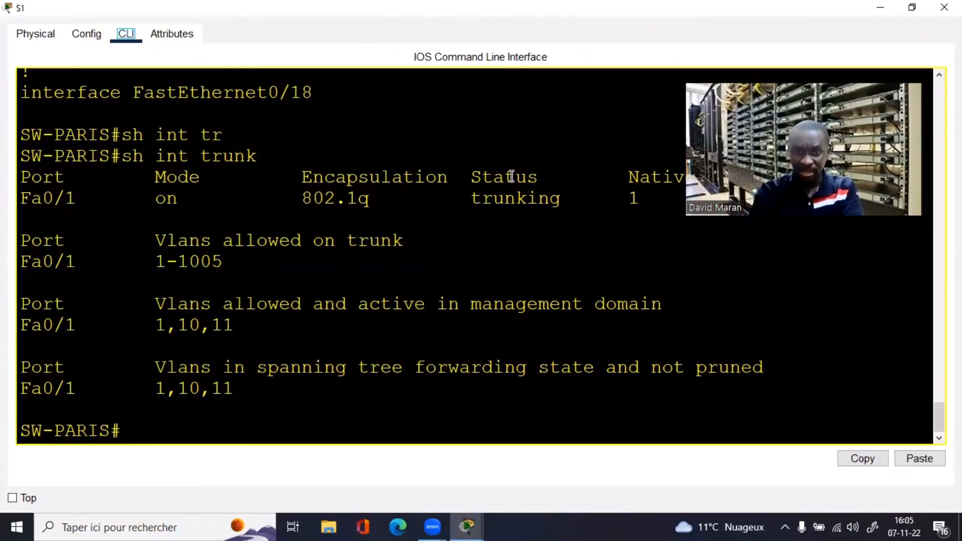
Step: List SW-PARIS's VLANs with sh vlan br and locate Fa0/5 in the COMMERCE VLAN
type("sh vlan br")
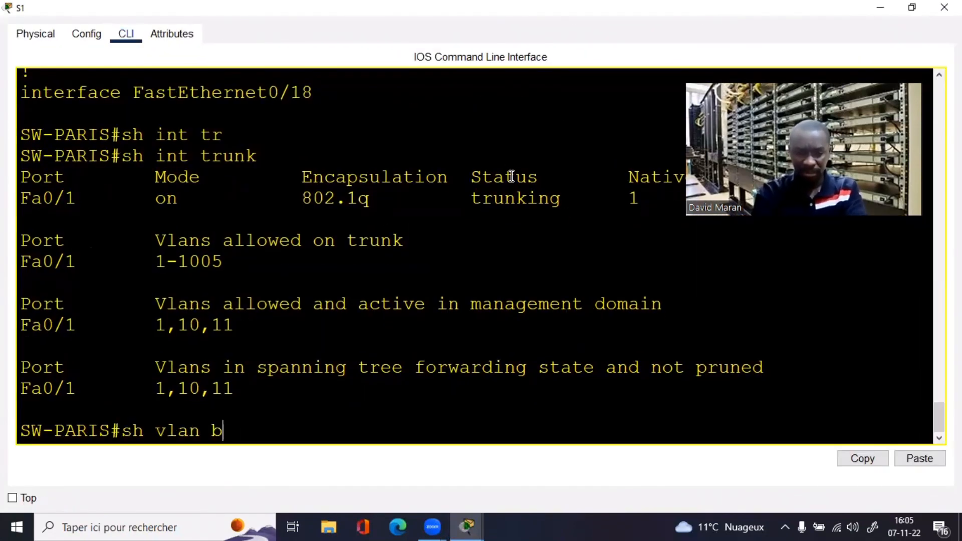
key("Return")
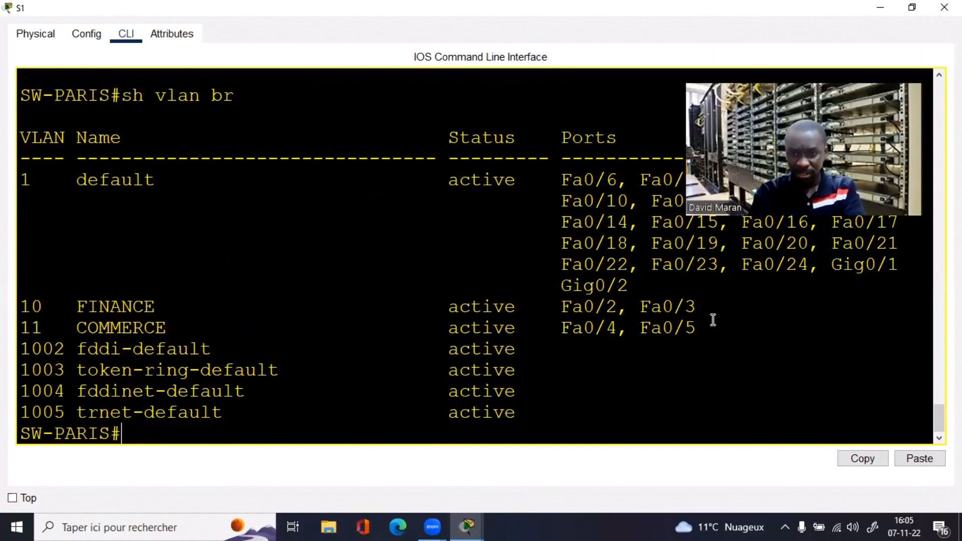
left_click_drag(696, 328, 619, 327)
left_click(374, 386)
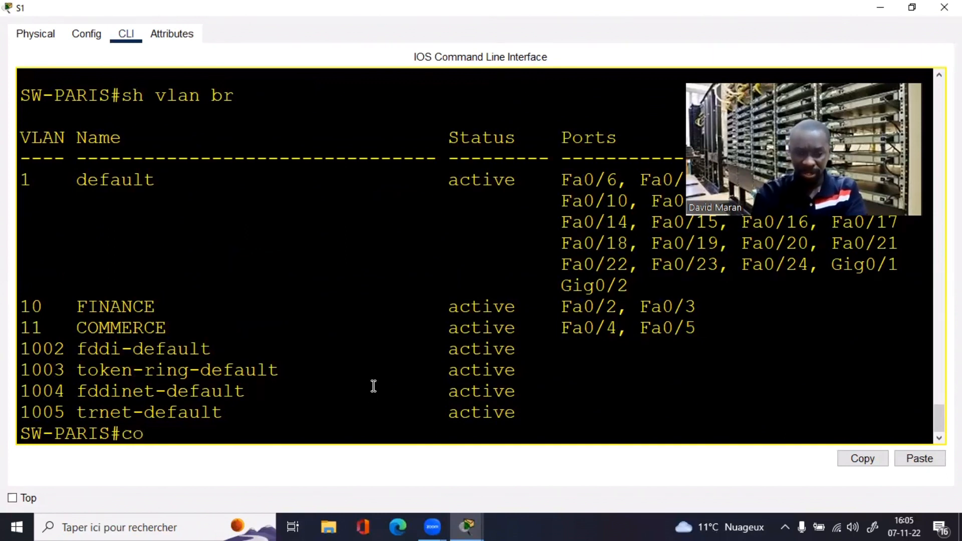
Step: Enter interface Fa0/5 in global configuration and set it to switchport mode access
type("conf t")
key("Return")
type("int")
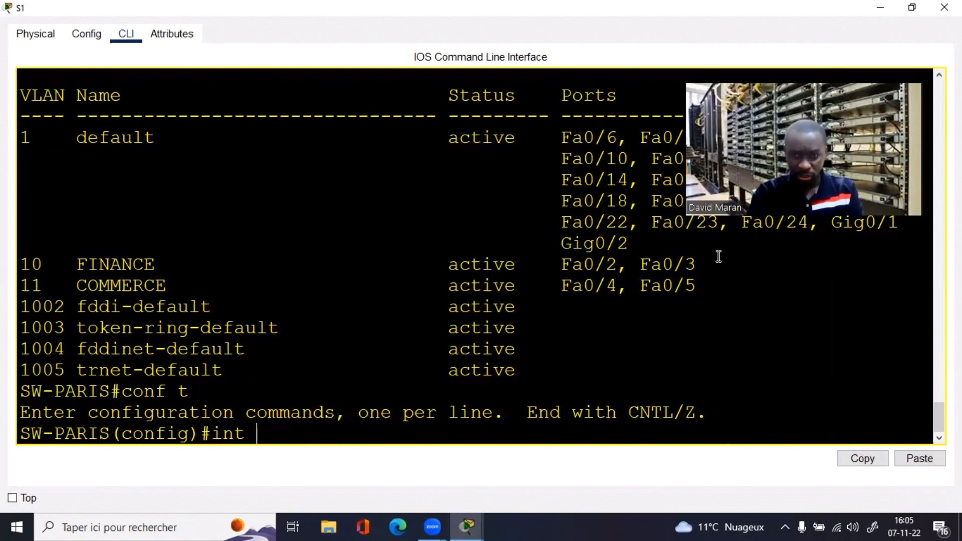
type(" fa0")
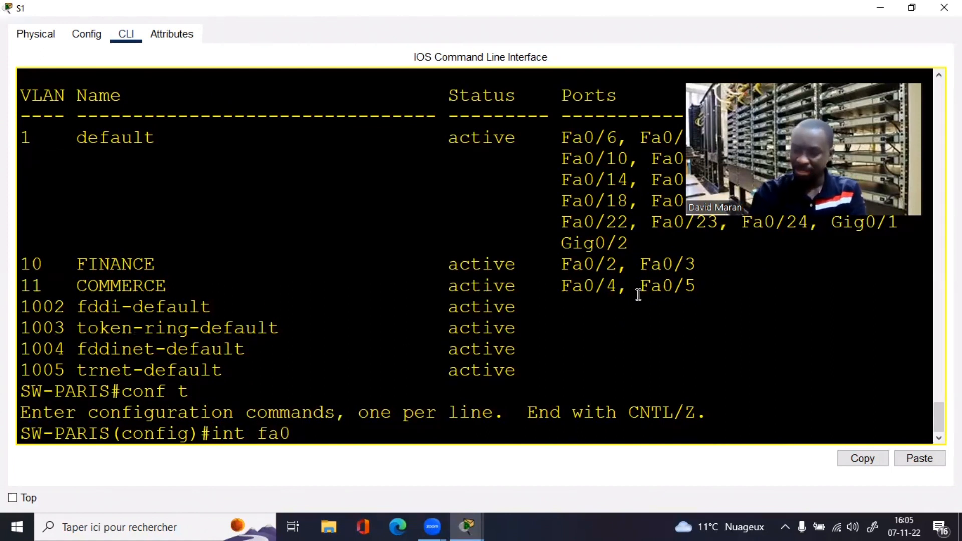
type("/5")
key("Return")
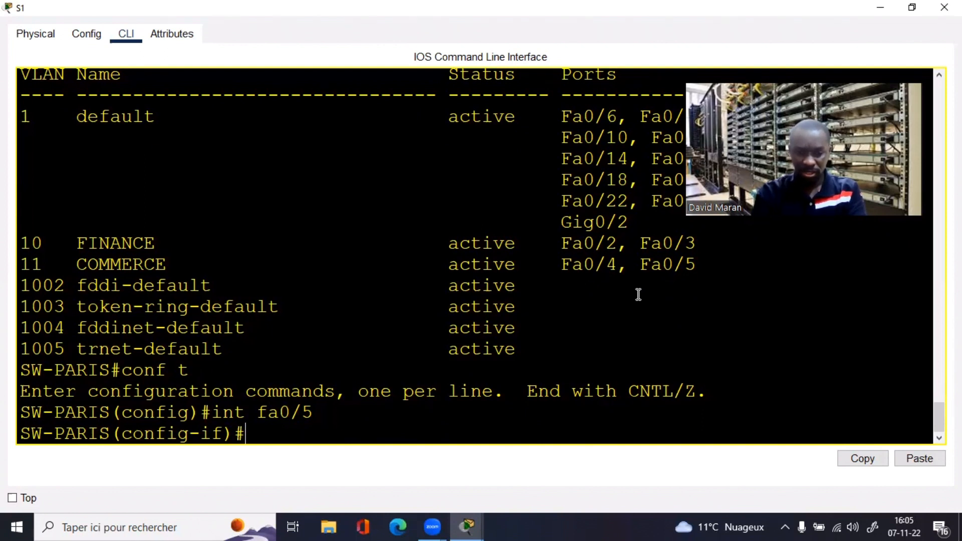
type("swiu")
key("Tab")
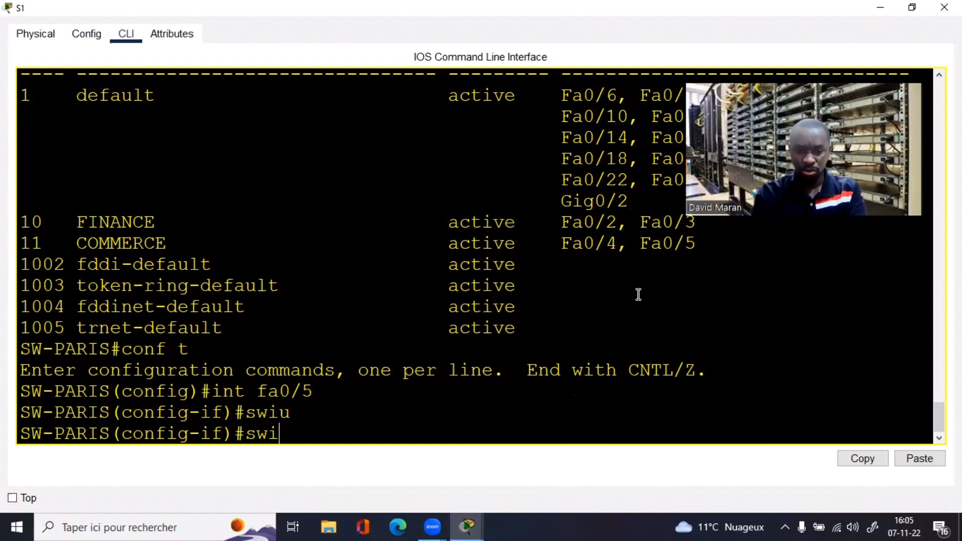
type("t")
key("Tab")
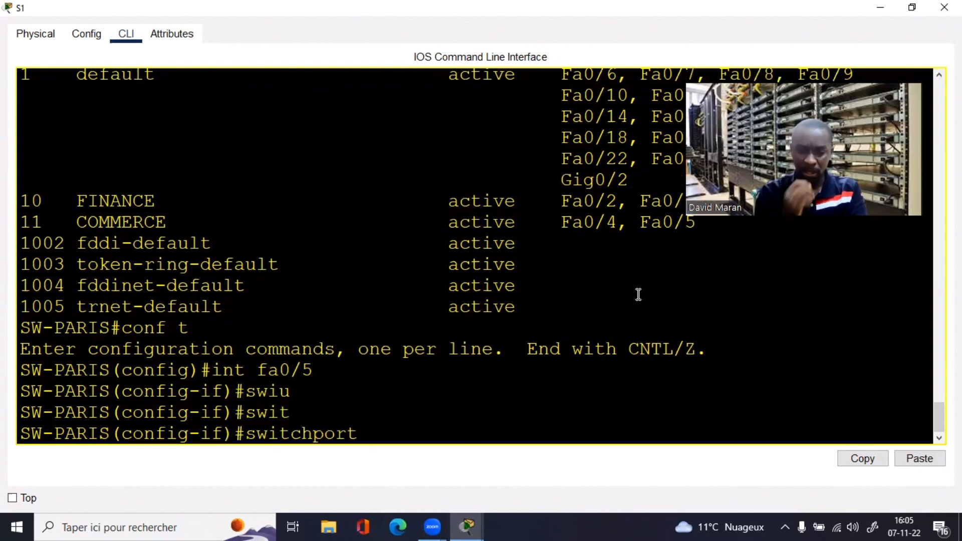
type("mo")
key("Tab")
type("ac")
key("Tab")
type("c")
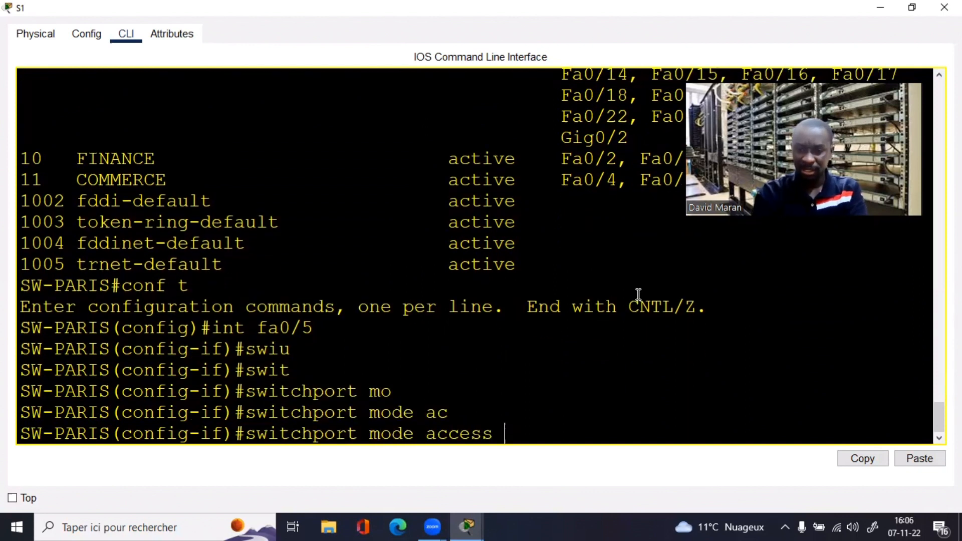
key("Return")
Step: Assign port Fa0/5 to access VLAN 11
type("swi")
key("Tab")
type("ac")
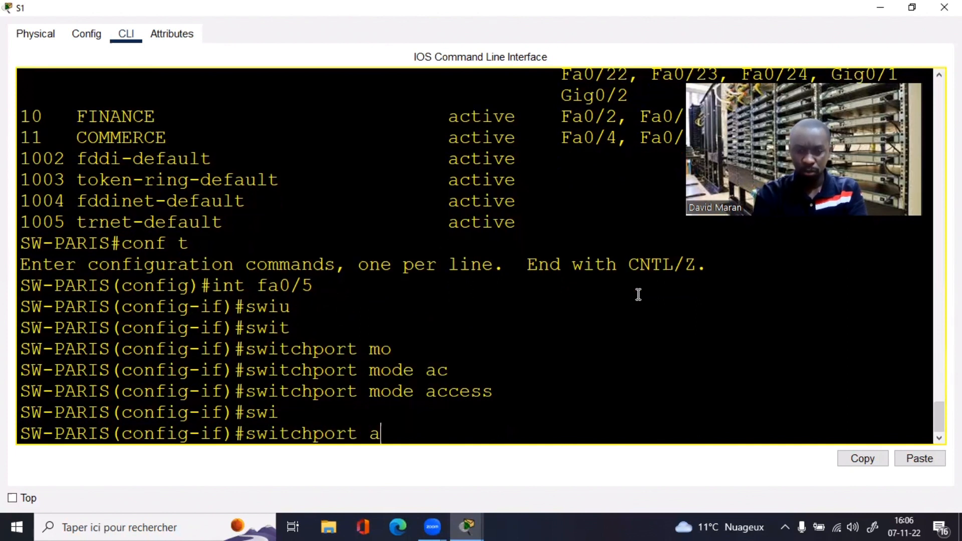
key("Tab")
type("v")
key("Tab")
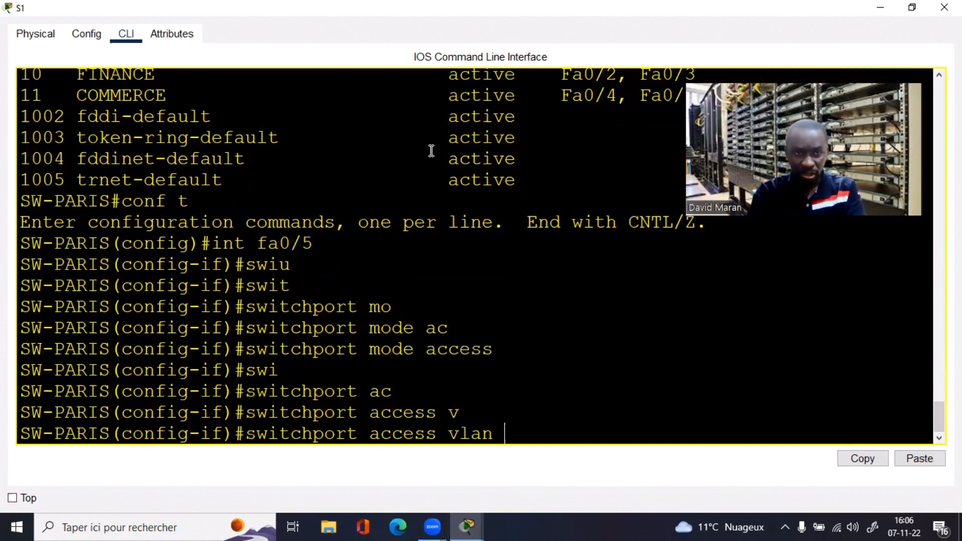
type("11")
key("Return")
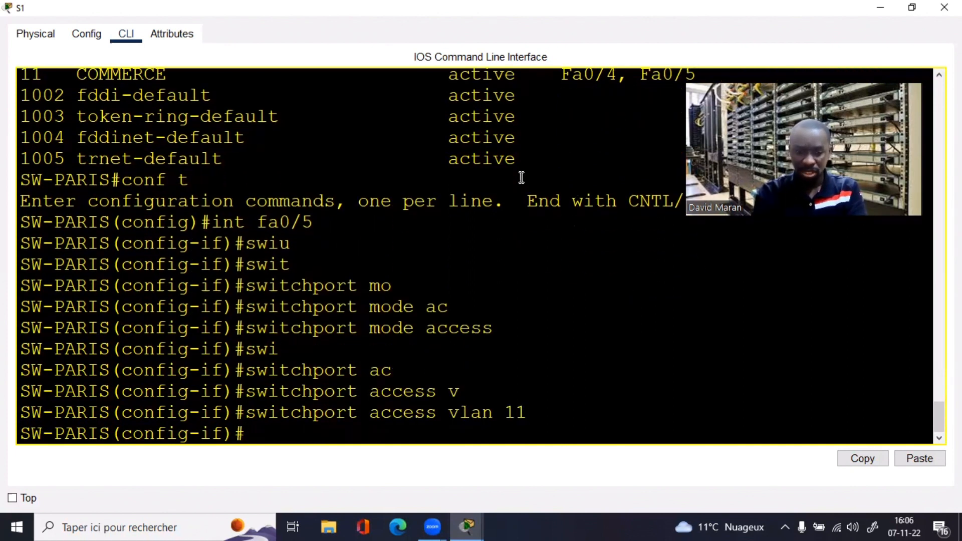
Step: Enable spanning-tree portfast on Fa0/5
type("sp")
key("Tab")
type("po")
key("Tab")
key("BackSpace")
key("BackSpace")
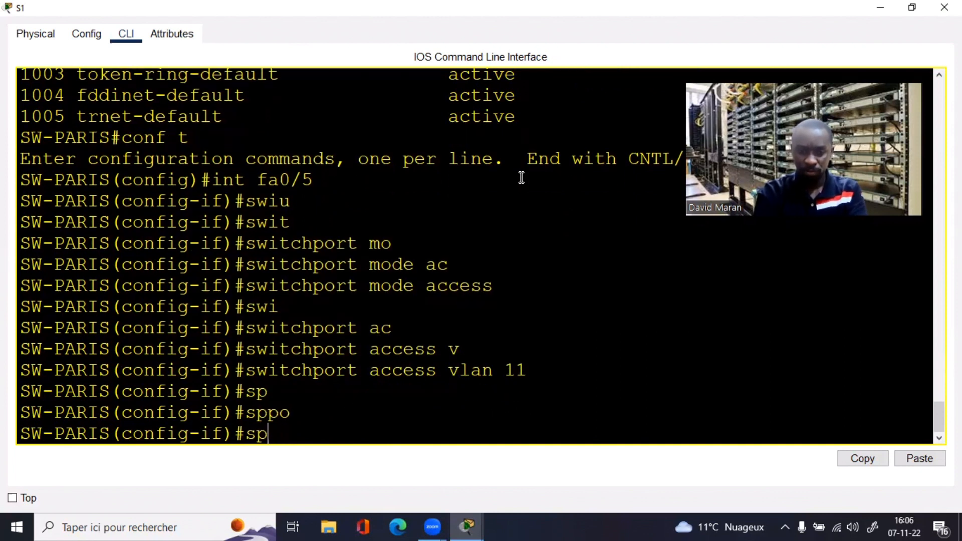
type("abn")
key("Tab")
key("BackSpace")
key("BackSpace")
key("Tab")
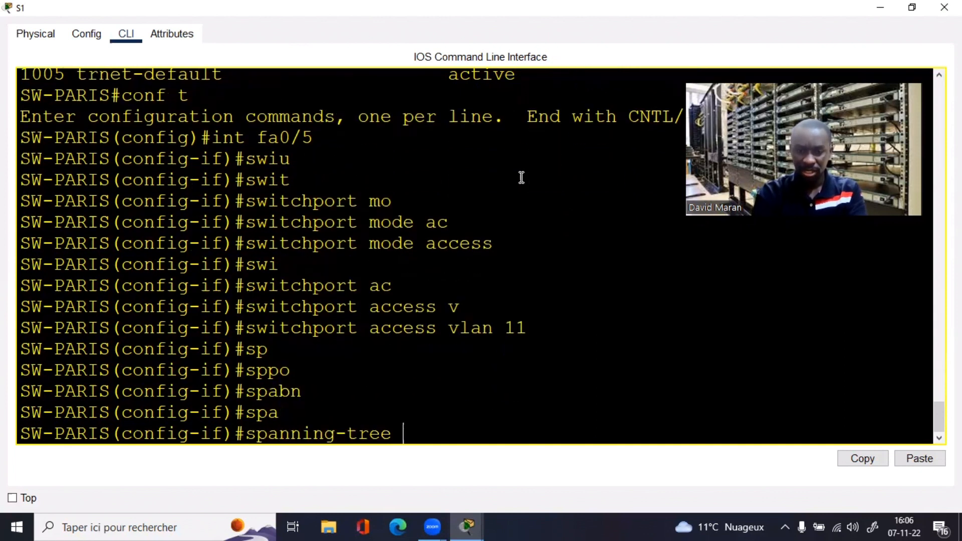
type("po")
key("Tab")
key("Return")
Step: Restart Fa0/5 with shutdown and no shutdown, then close the switch window
key("Return")
key("Return")
key("Return")
key("Return")
key("Return")
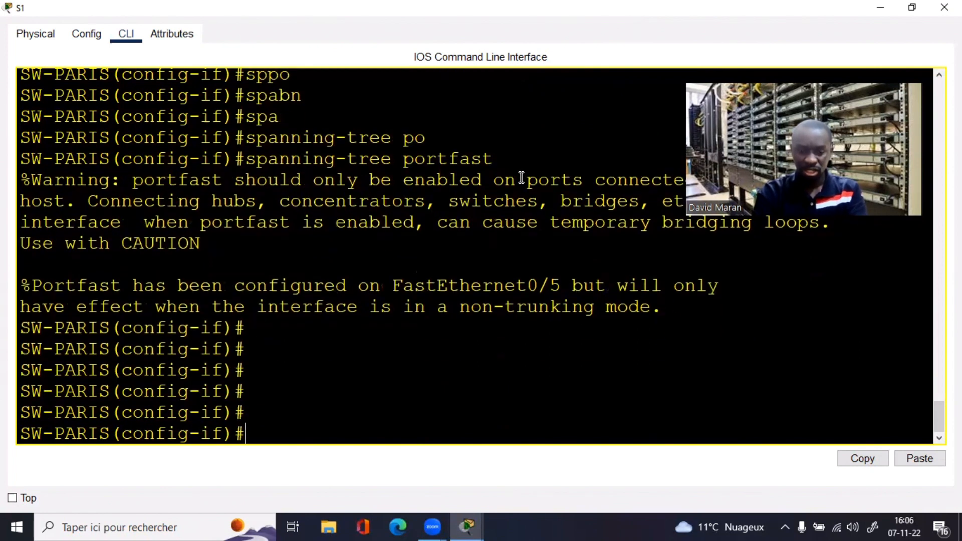
type("sh")
key("Tab")
key("Return")
key("Return")
key("Return")
key("Return")
key("Return")
key("Return")
type("n")
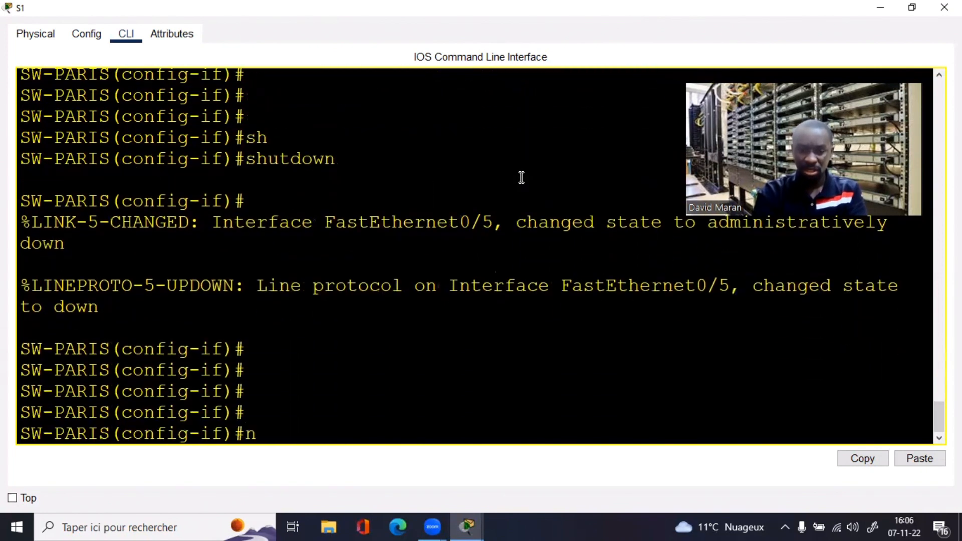
type("o sh")
key("Tab")
key("Return")
key("Return")
key("Return")
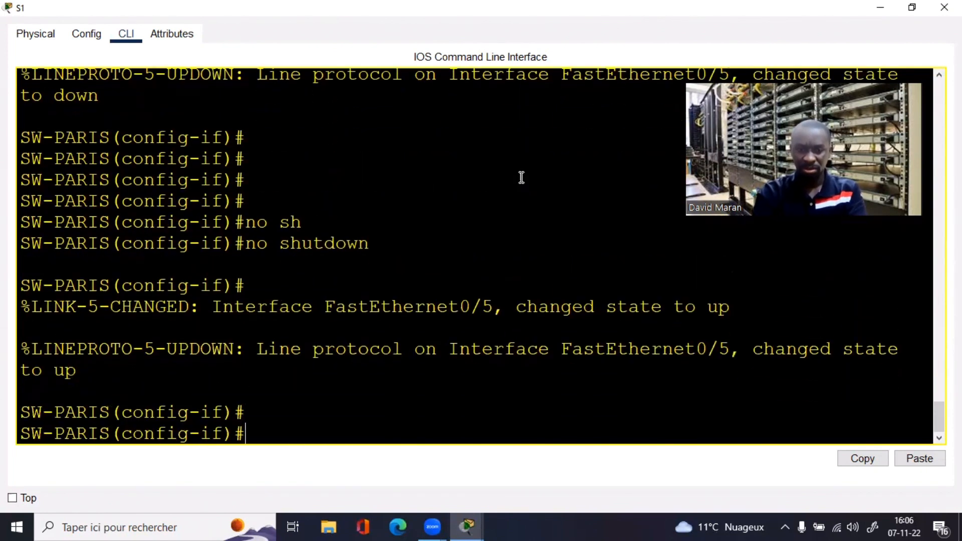
left_click(944, 7)
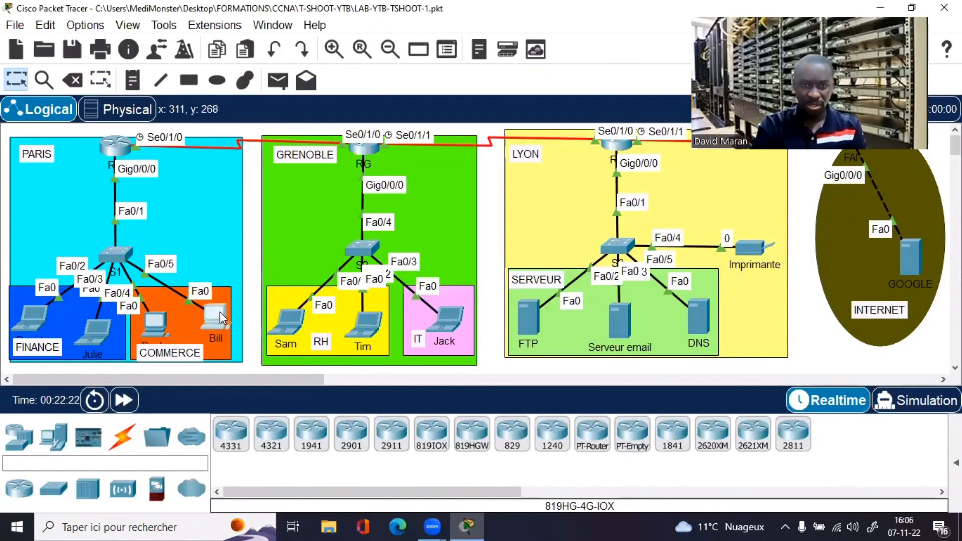
left_click(222, 317)
left_click(287, 124)
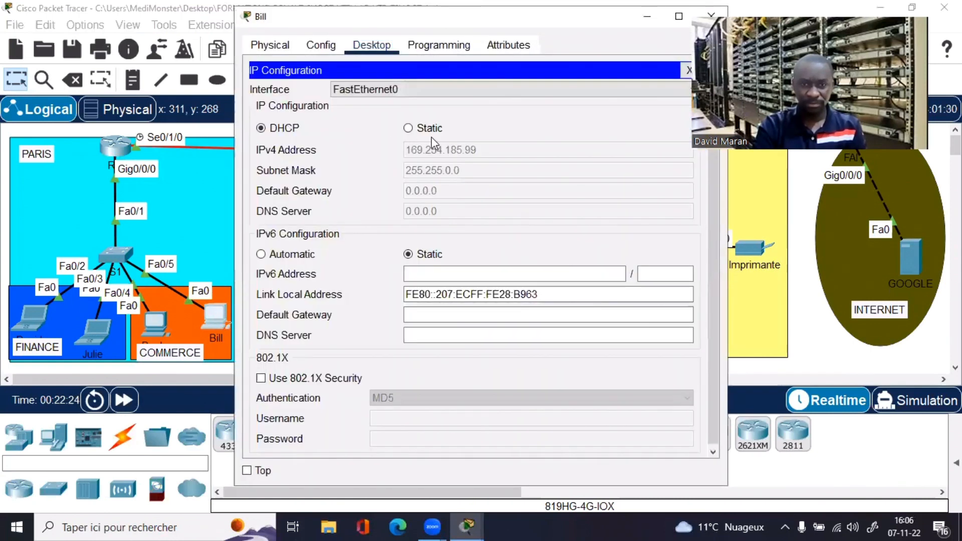
left_click(404, 129)
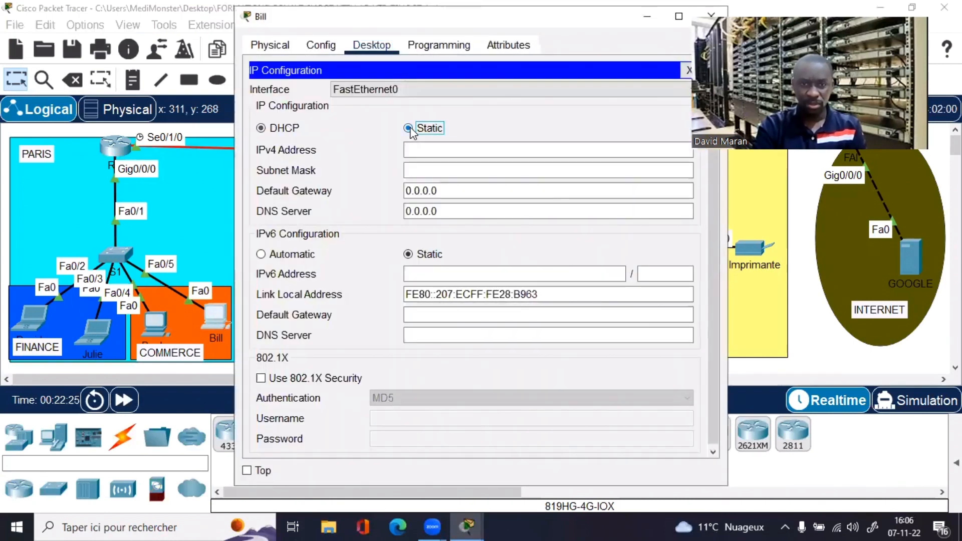
left_click(288, 128)
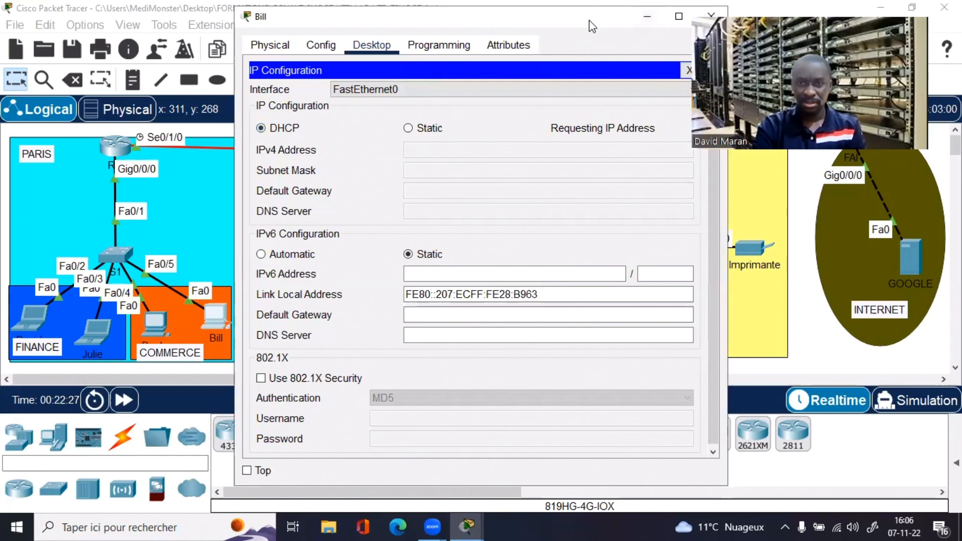
left_click_drag(608, 26, 592, 26)
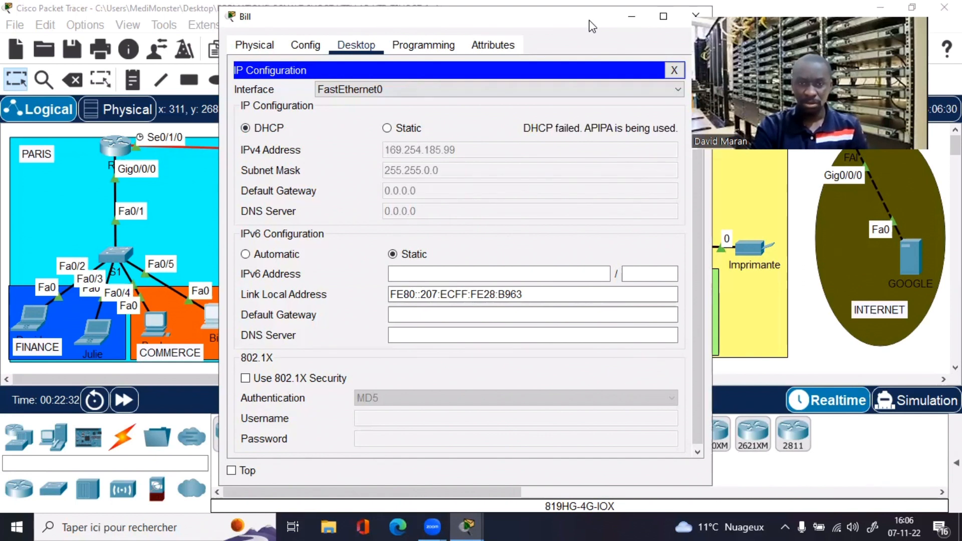
left_click(695, 16)
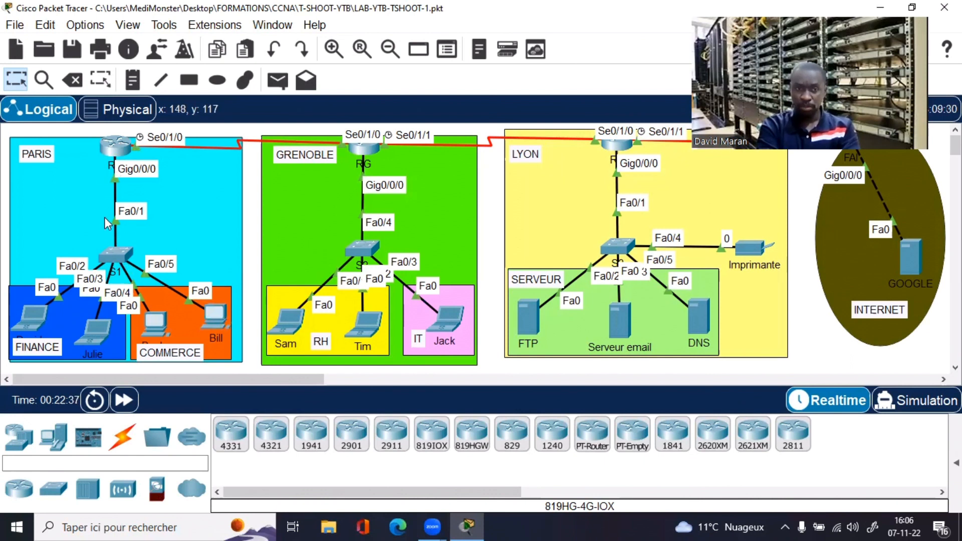
left_click(115, 151)
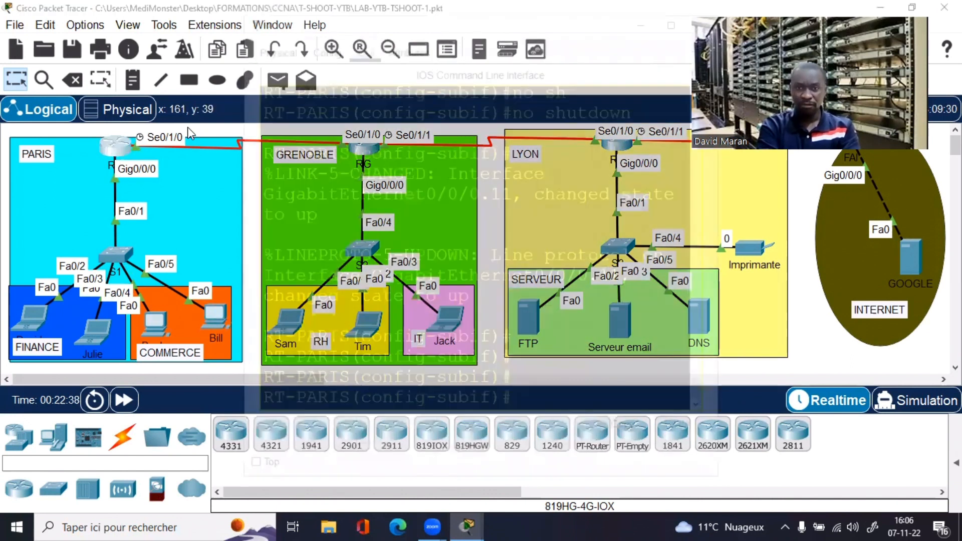
left_click(674, 15)
key("Return")
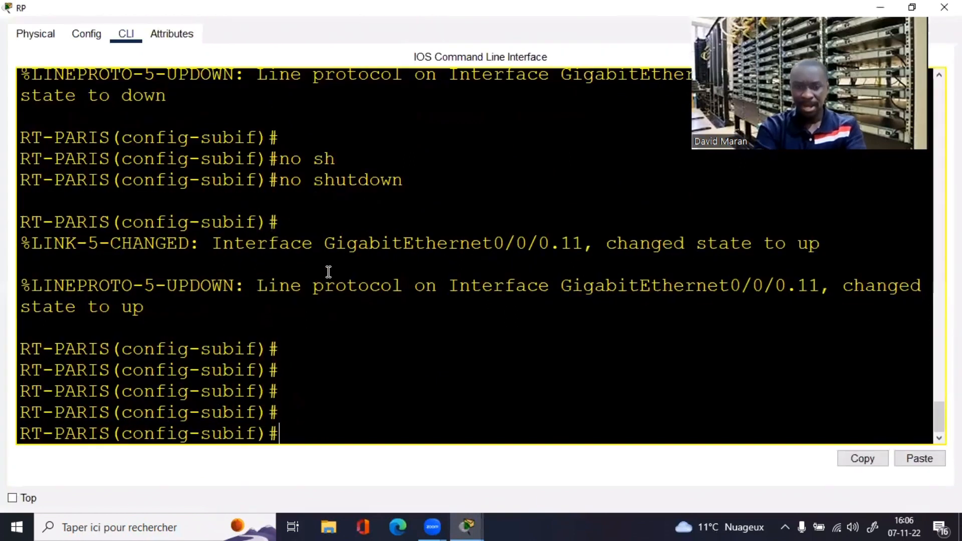
key("Return")
key("Return")
key("Return")
type("e nd")
key("Return")
key("Return")
key("Return")
key("Return")
key("Return")
key("Return")
key("Return")
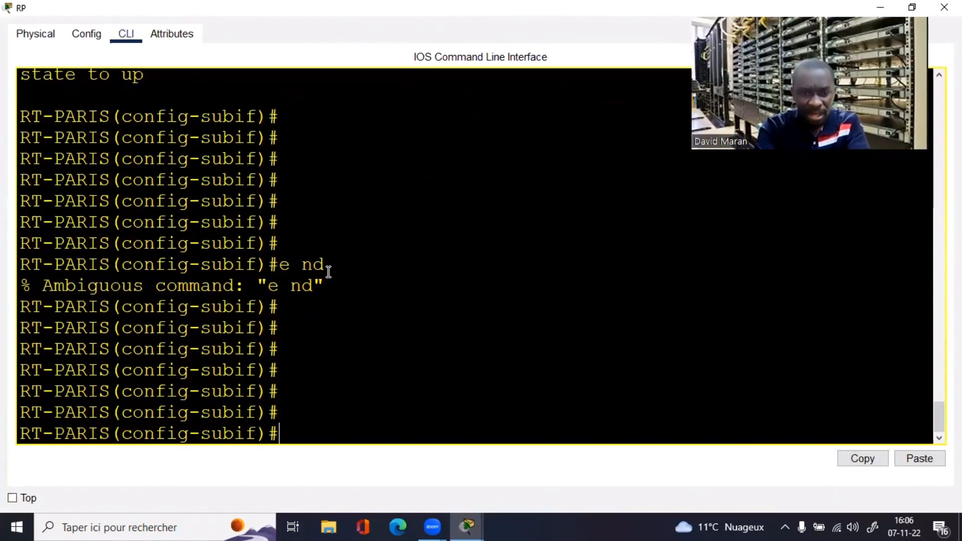
type("end")
key("Return")
key("Return")
key("Return")
key("Return")
type("sh")
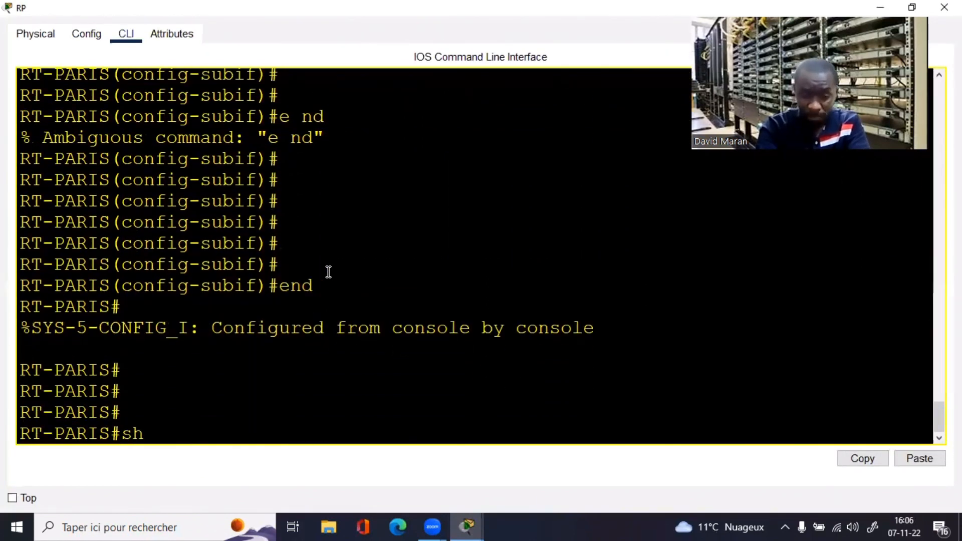
type(" ip")
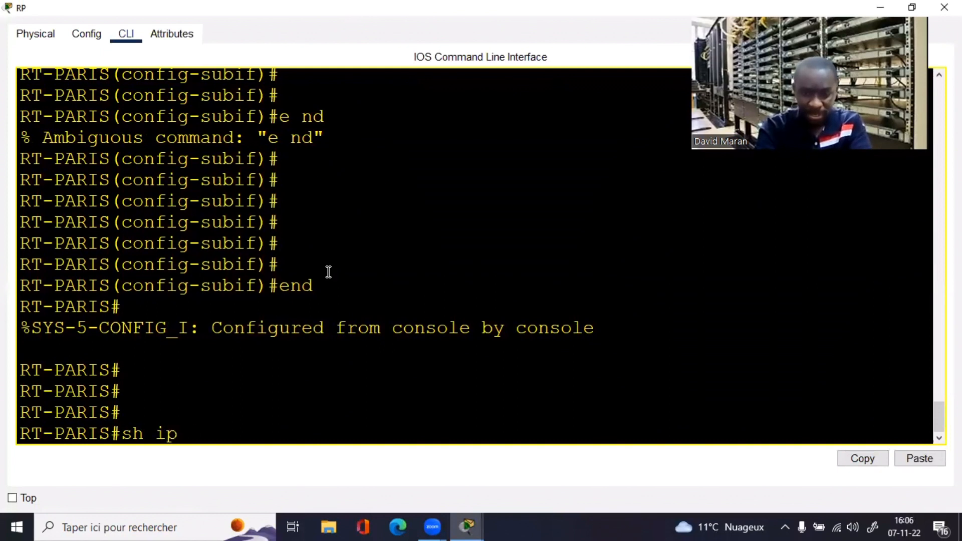
type(" int br |")
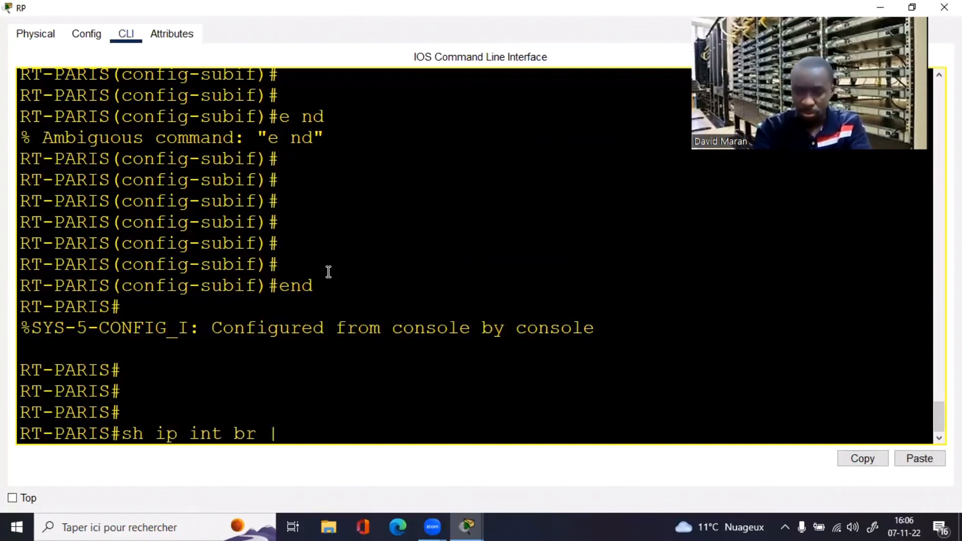
type(" e un")
key("Return")
key("Up")
type("a")
key("Return")
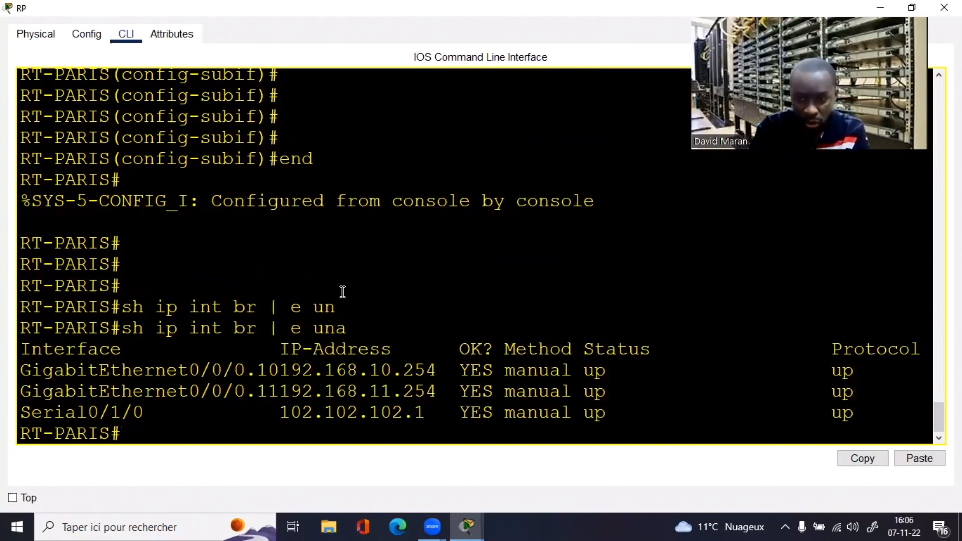
left_click(267, 386)
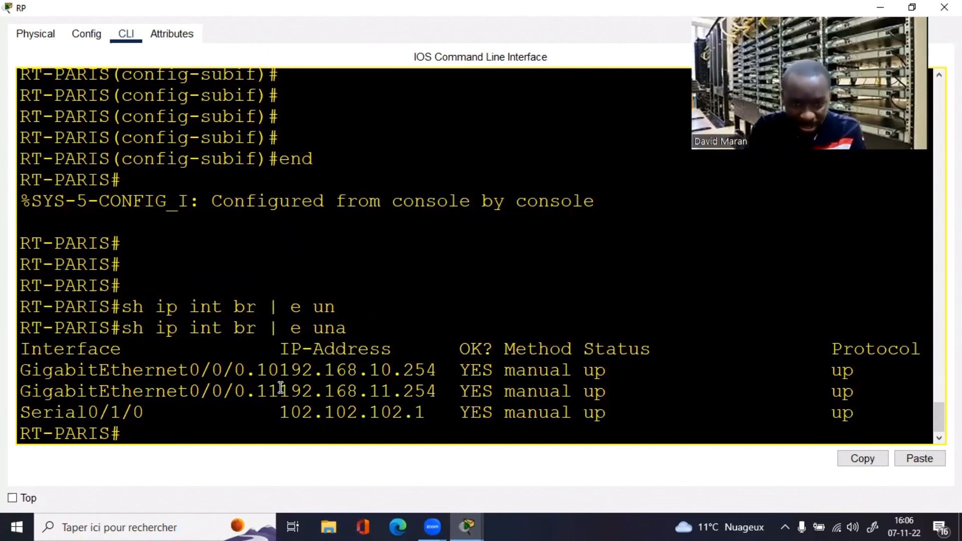
left_click_drag(280, 387, 257, 389)
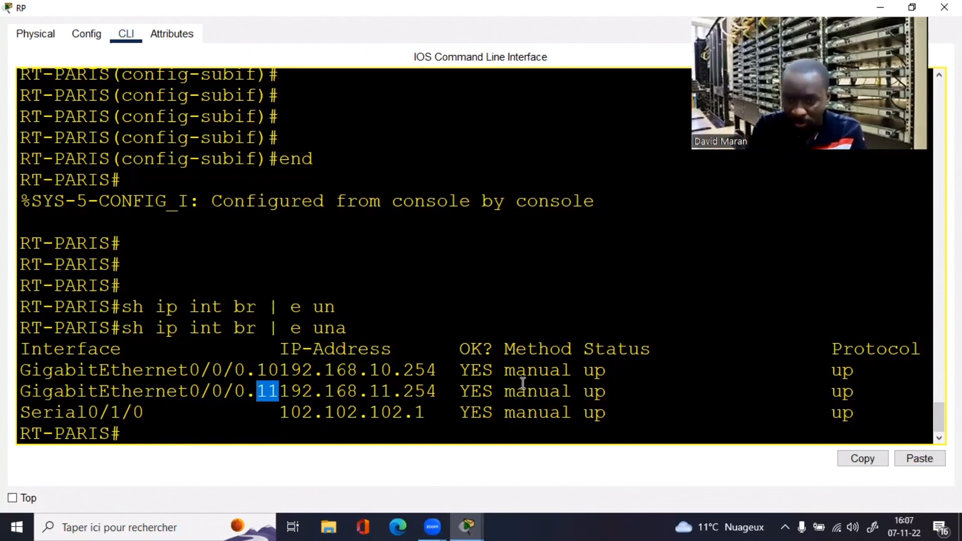
left_click(418, 396)
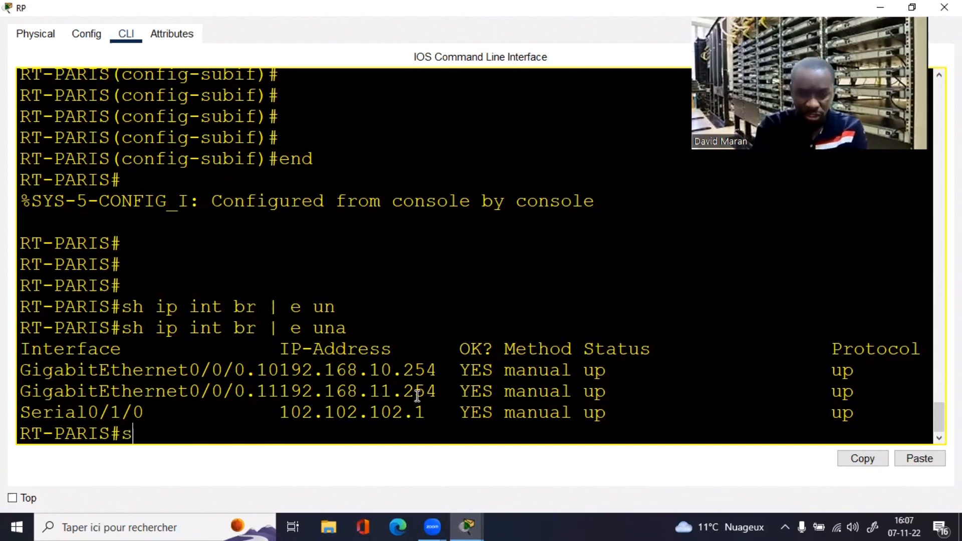
type("sh run")
key("Return")
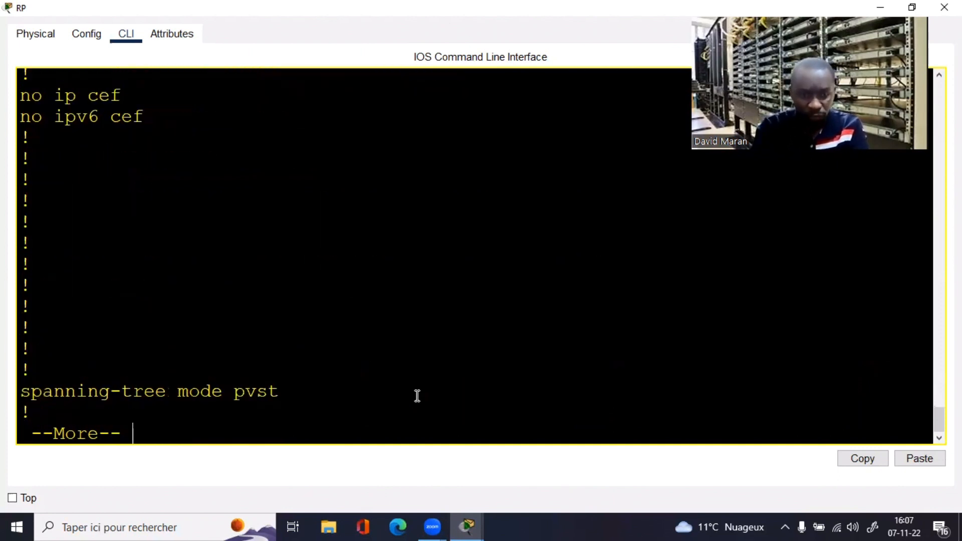
key("space")
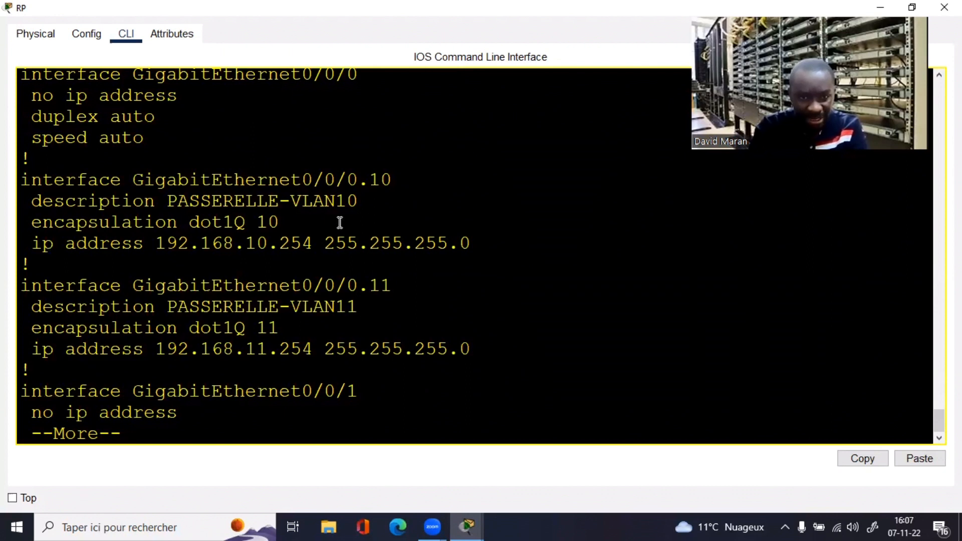
left_click_drag(315, 245, 438, 244)
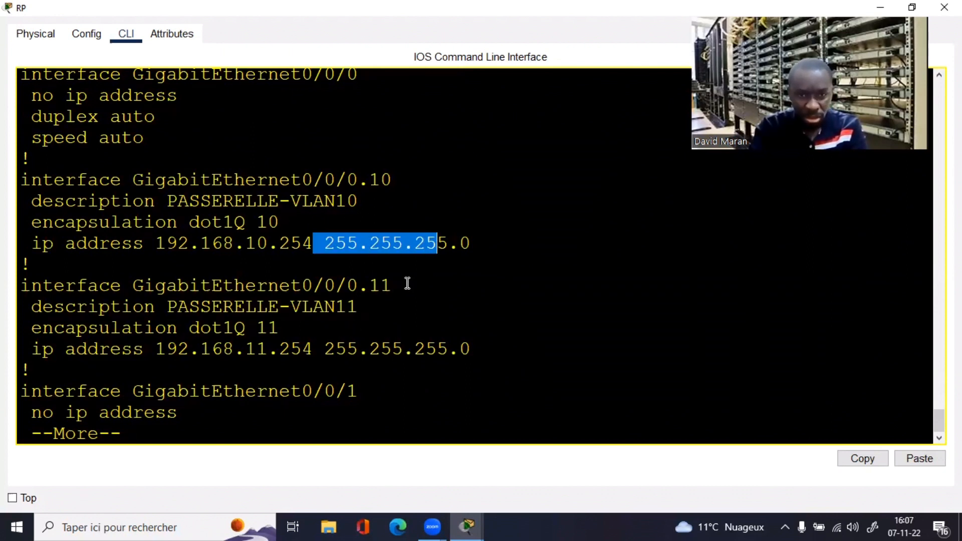
left_click_drag(406, 283, 321, 285)
left_click(507, 341)
key("q")
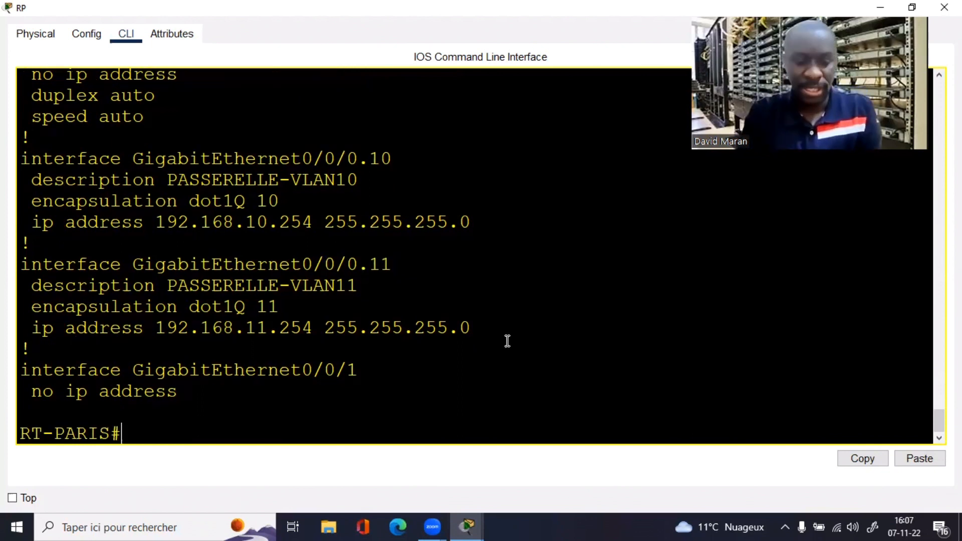
left_click(944, 8)
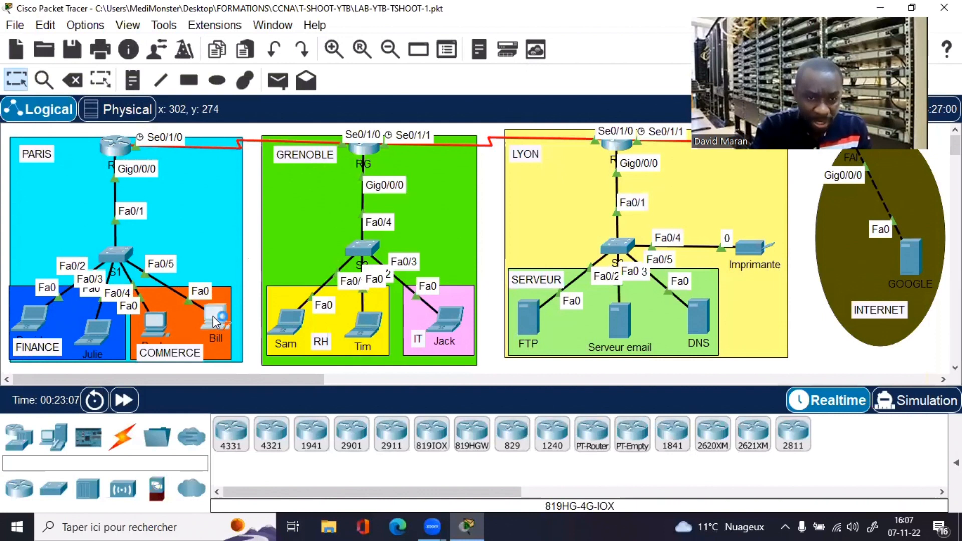
Step: Power-cycle the right-hand COMMERCE PC twice from its Physical view
left_click(212, 315)
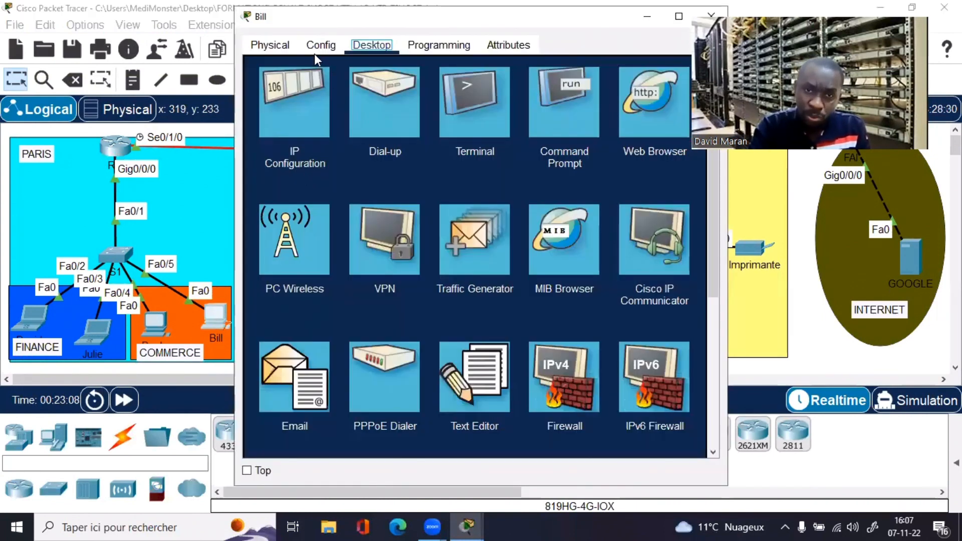
left_click(276, 44)
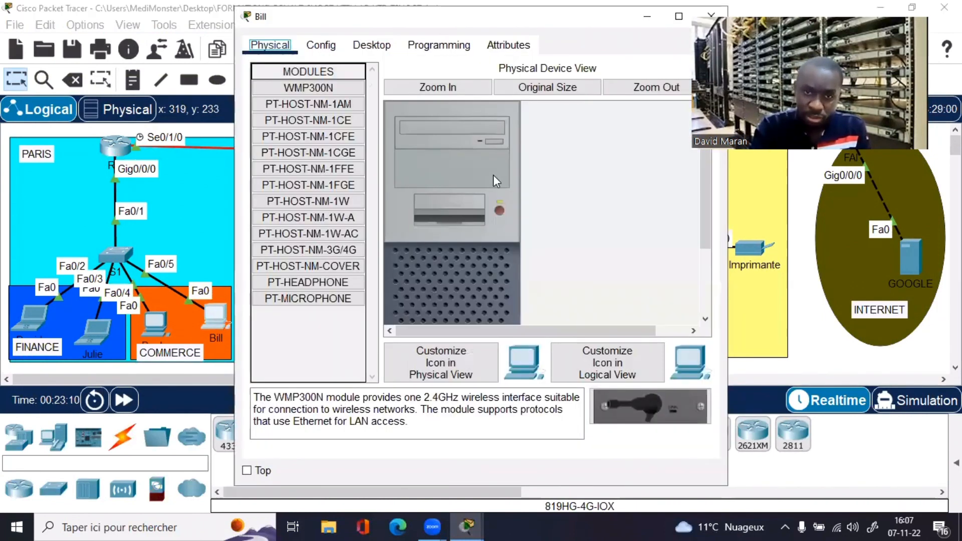
left_click(498, 210)
left_click_drag(585, 26, 626, 51)
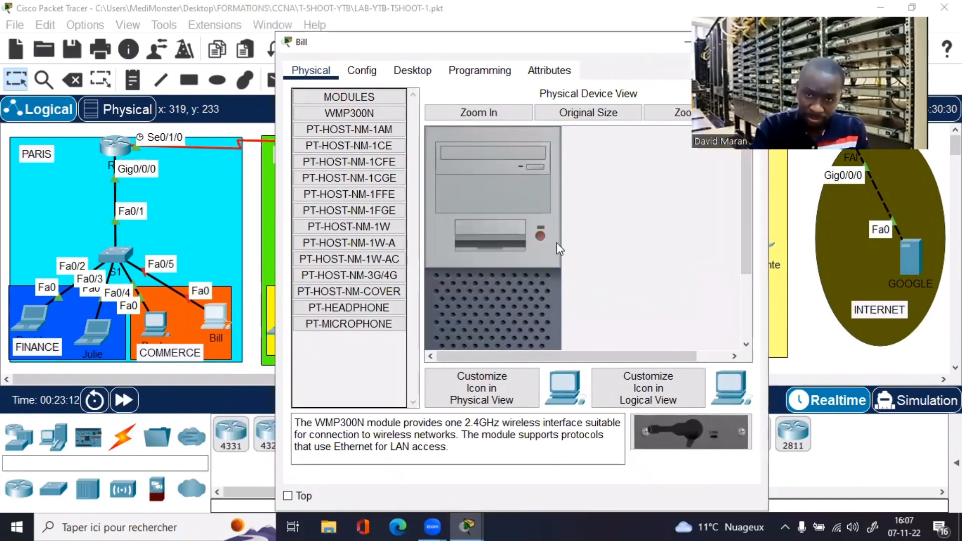
left_click(539, 236)
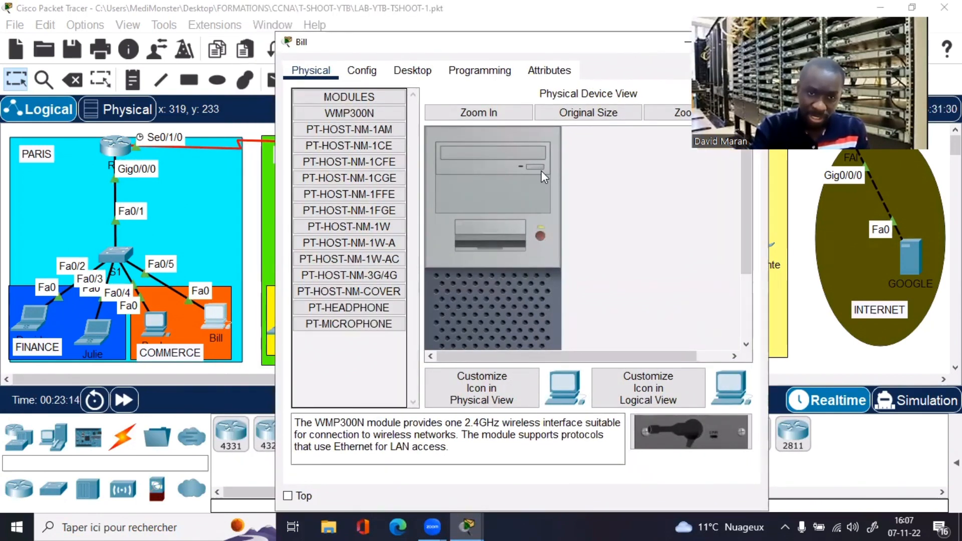
left_click(539, 234)
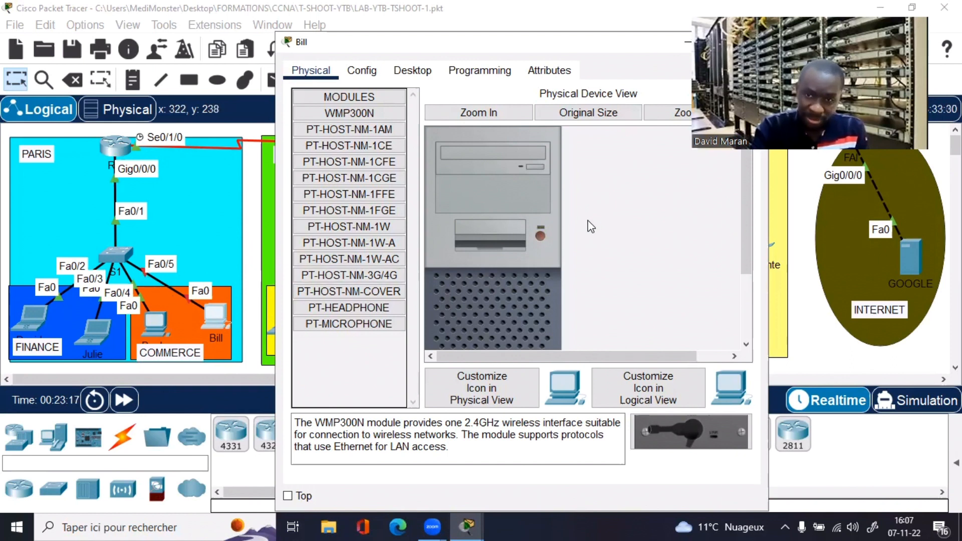
left_click(537, 234)
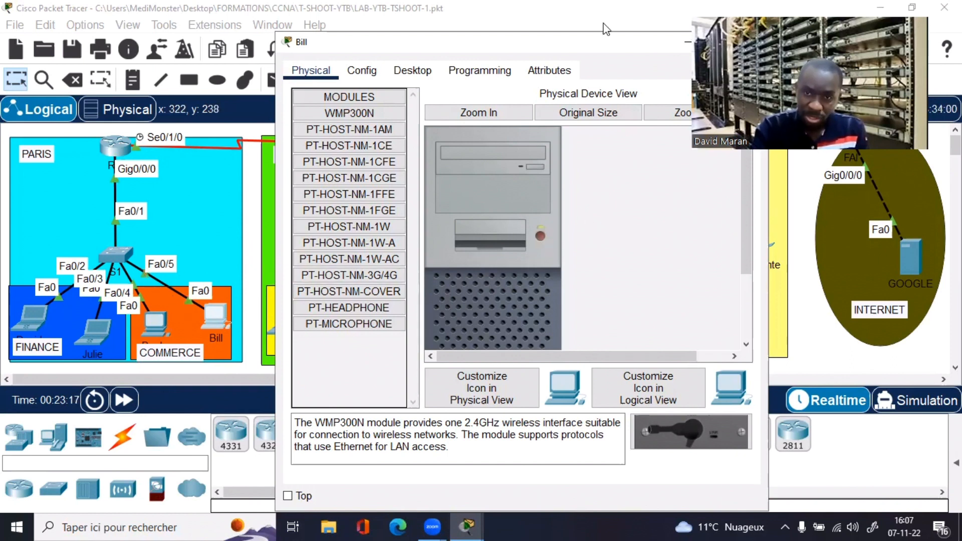
Step: Switch the PC's IP configuration from Static back to DHCP and close its window
left_click(413, 70)
left_click(352, 139)
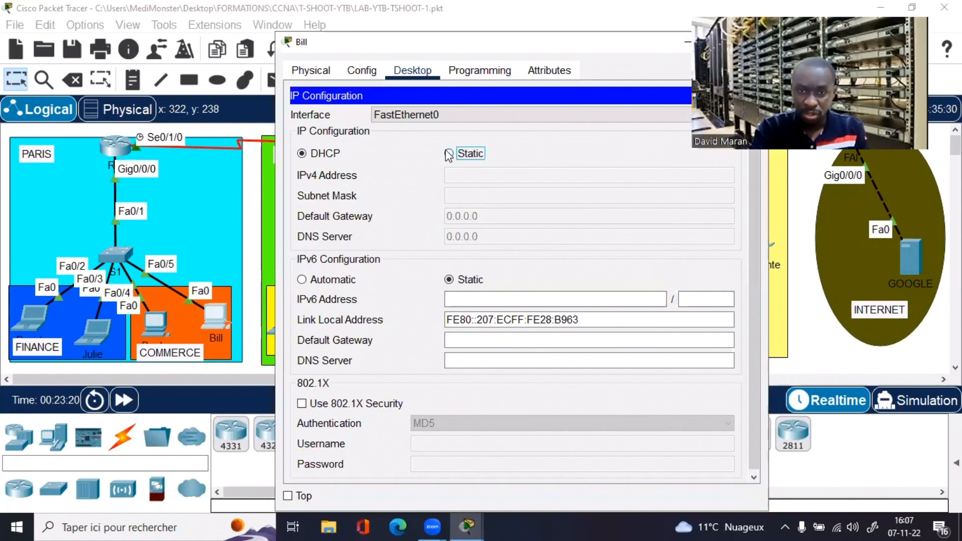
left_click(449, 153)
left_click(328, 153)
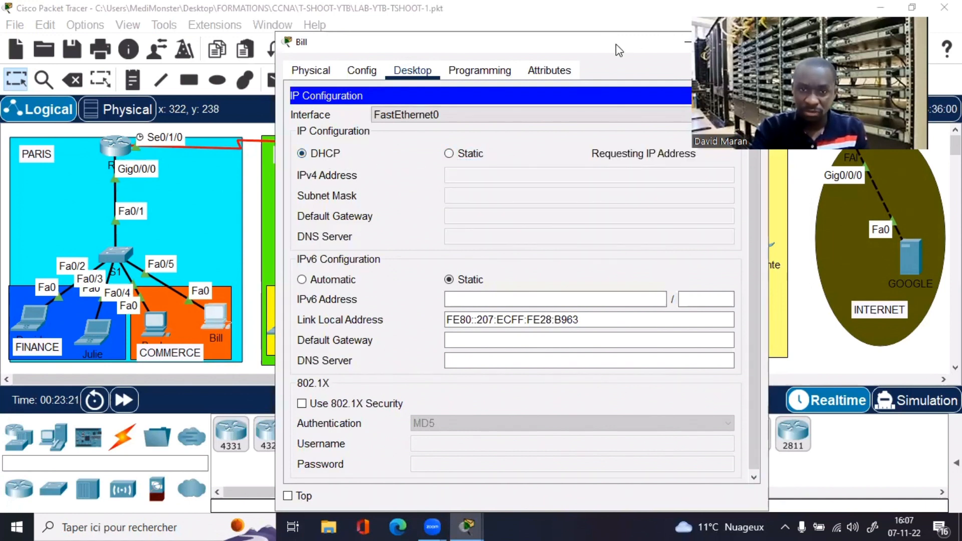
left_click_drag(615, 44, 488, 50)
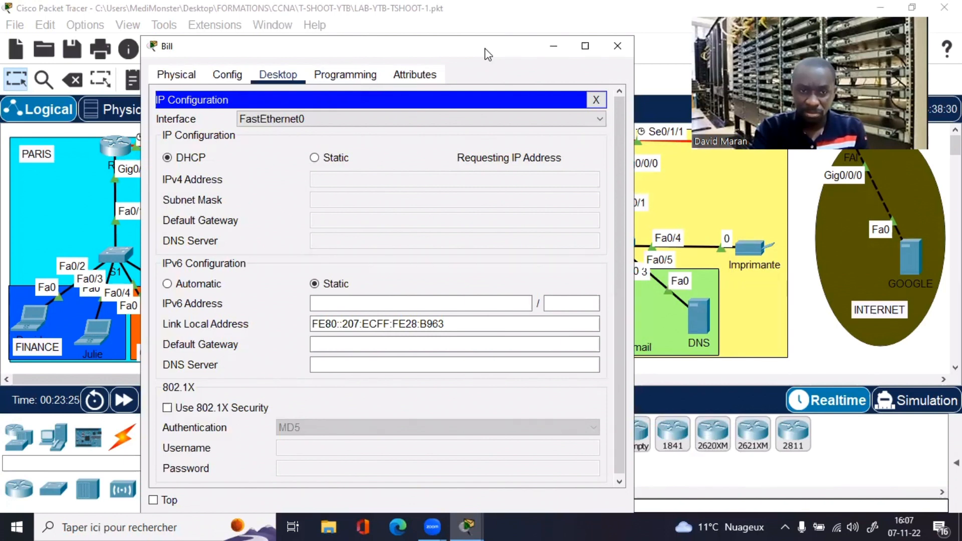
left_click(616, 46)
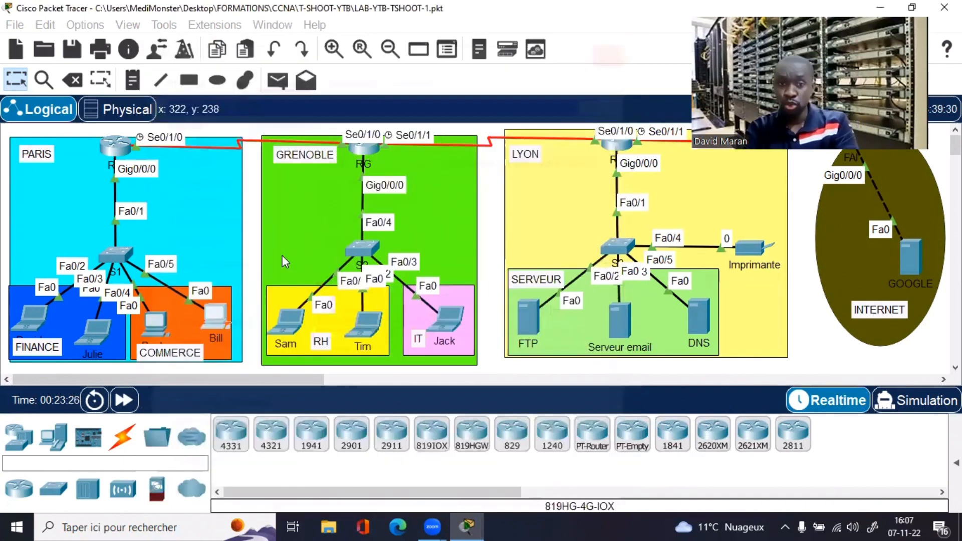
Step: Toggle the left COMMERCE PC from Static to DHCP to obtain 192.168.11.1, check gateway settings, and close it
left_click(159, 325)
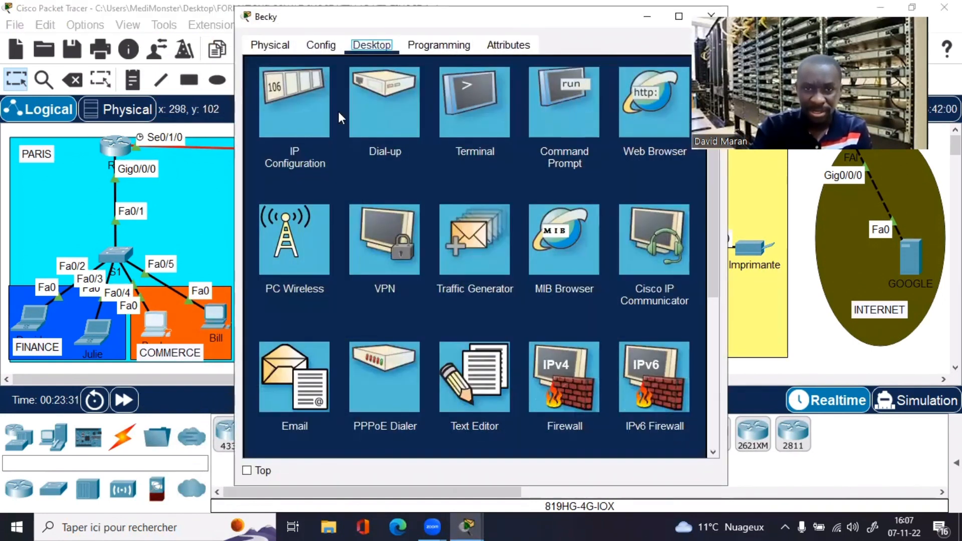
left_click(315, 103)
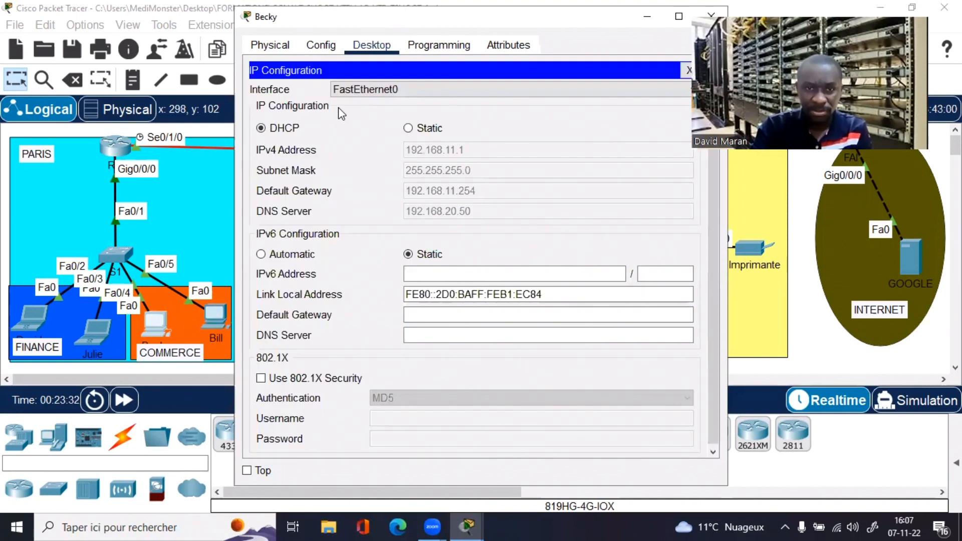
left_click(408, 128)
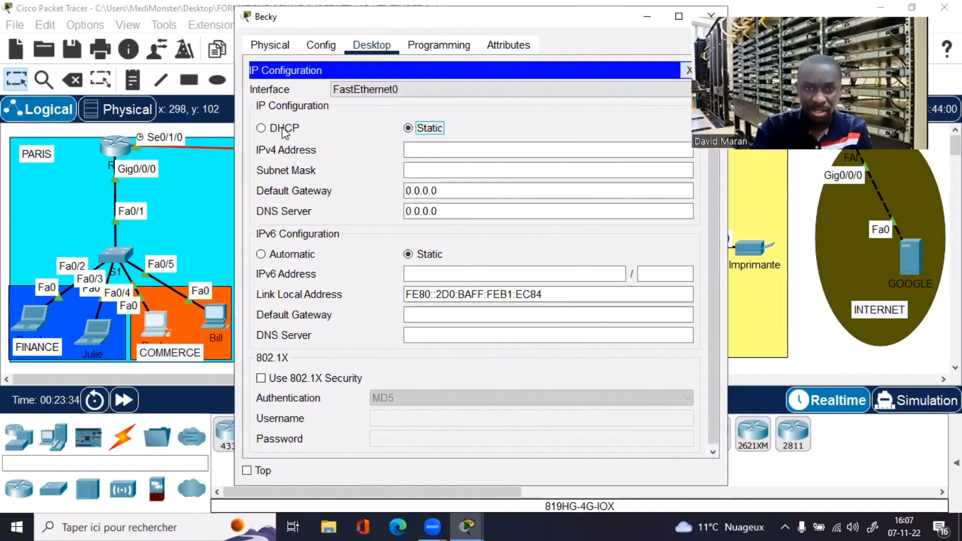
left_click(285, 131)
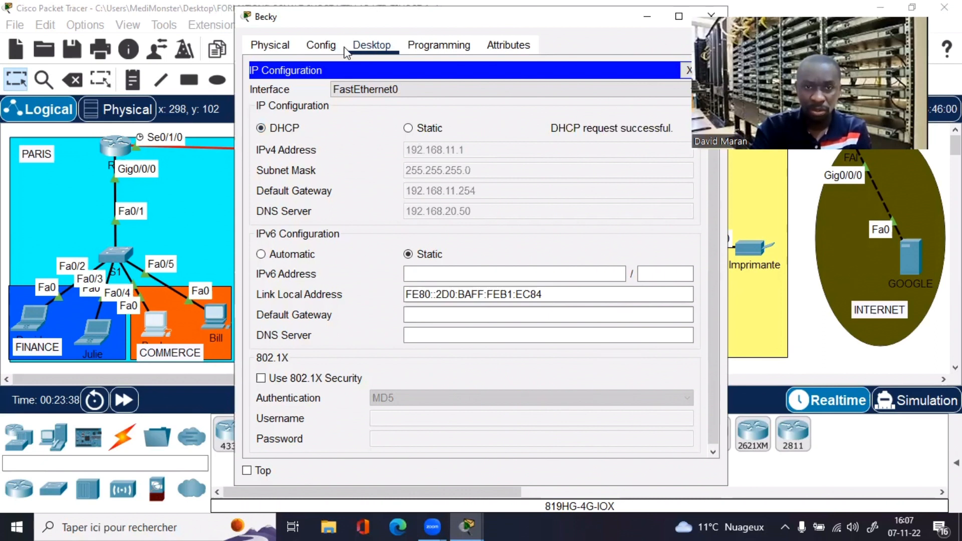
left_click(327, 45)
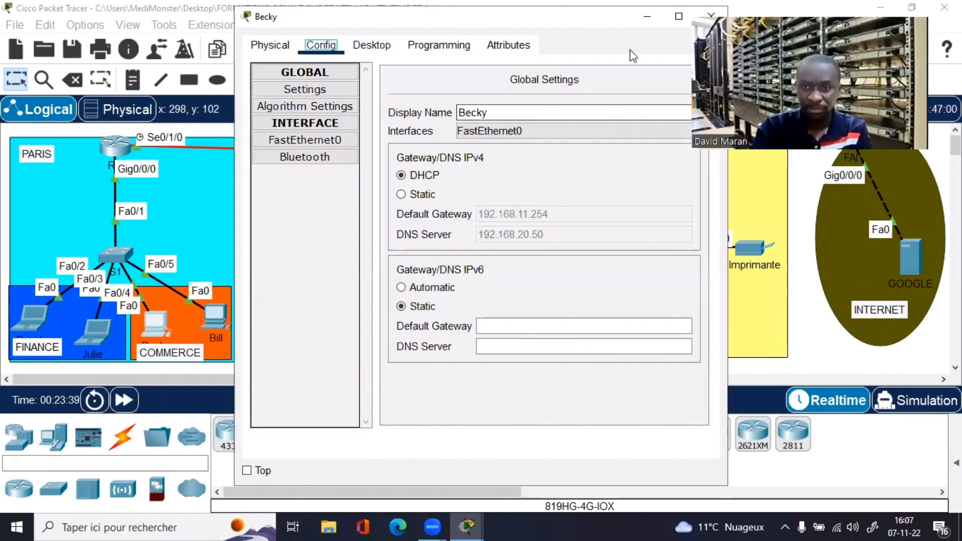
left_click_drag(615, 23, 533, 52)
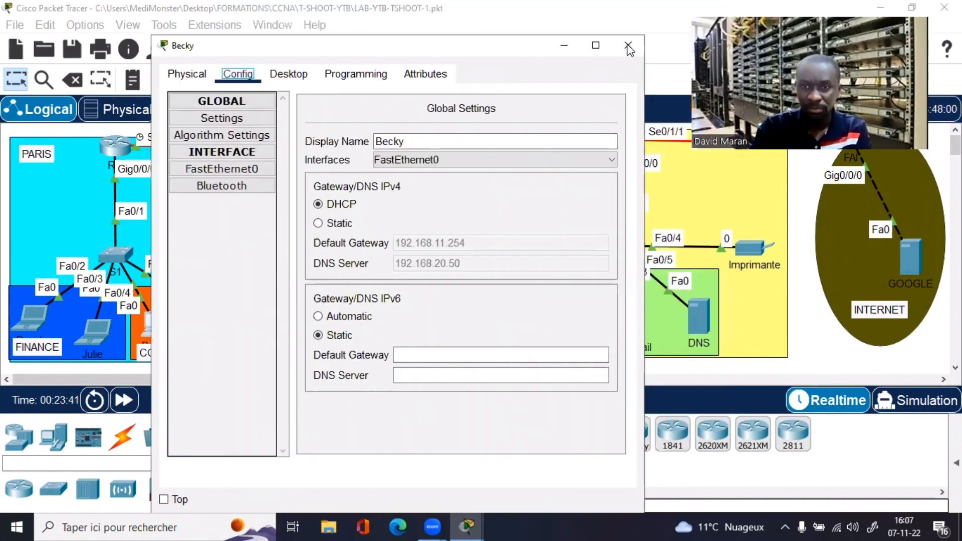
left_click(628, 45)
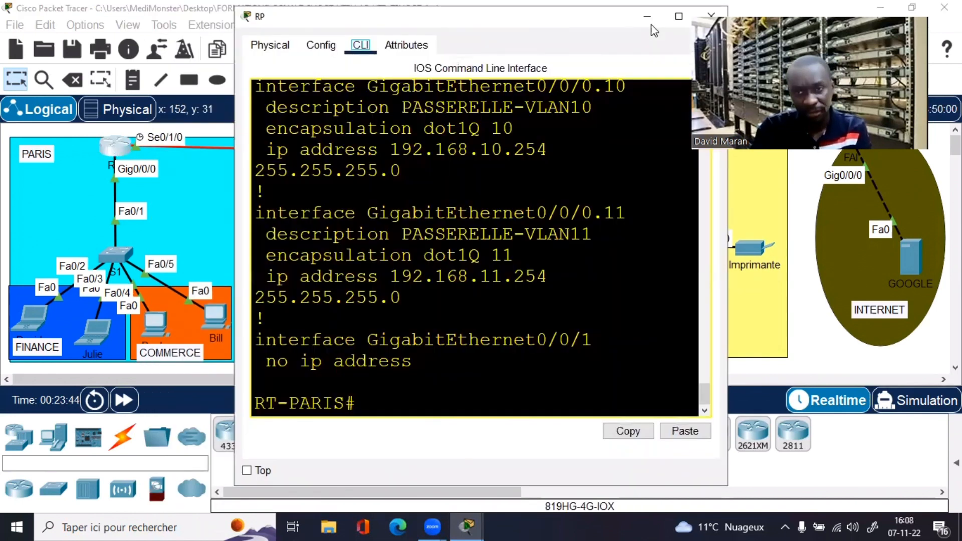
Step: Maximize RT-PARIS's CLI and display its running configuration with do sh ru
key("super+Up")
left_click(367, 287)
key("Return")
key("Return")
key("Return")
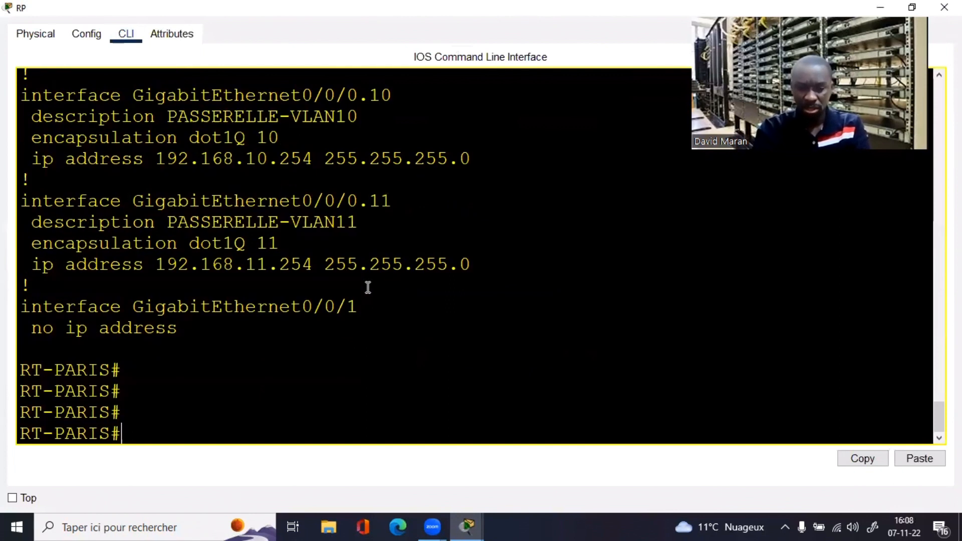
type("conf t")
key("Return")
key("Return")
key("Return")
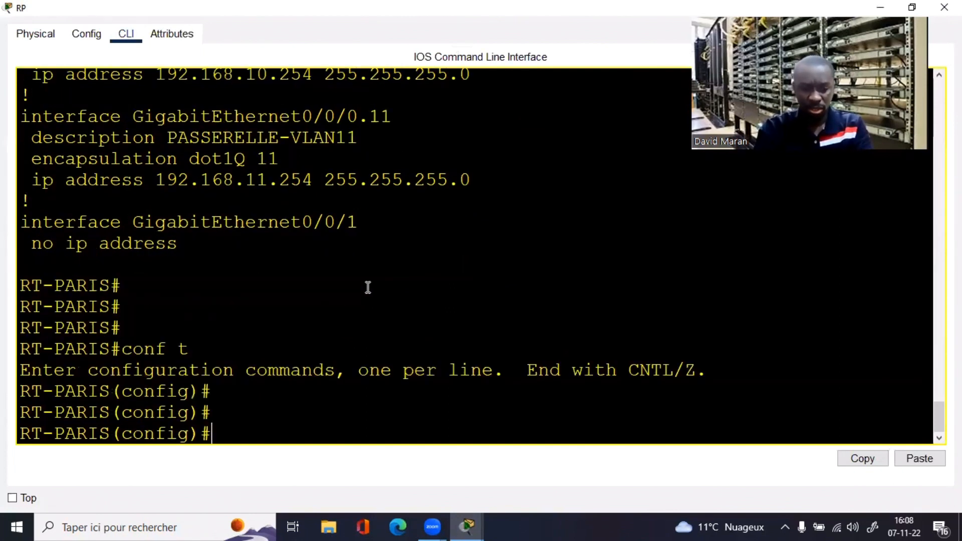
key("Return")
key("Return")
type("do sh ru")
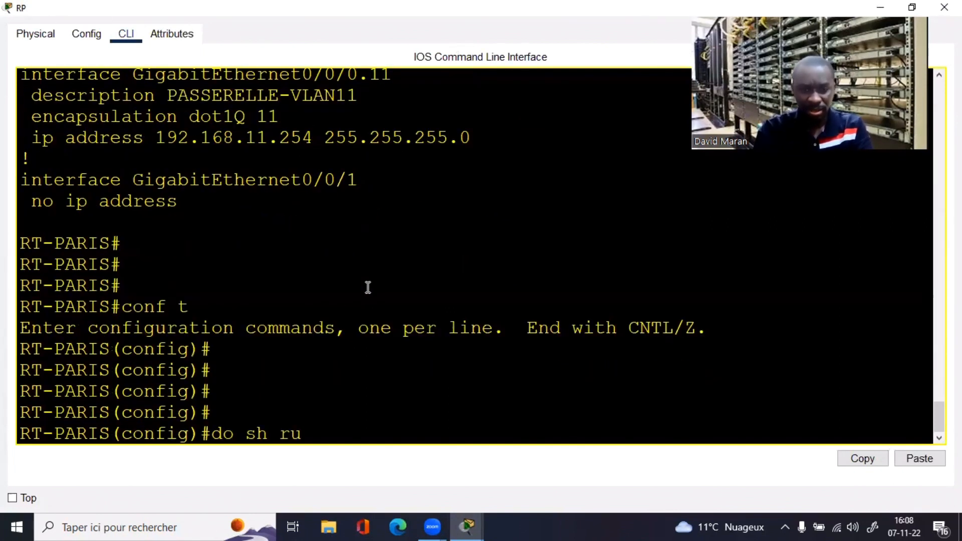
key("Return")
Step: Inspect the DHCP excluded-address ranges for 192.168.11 and 192.168.10 in the output
key("space")
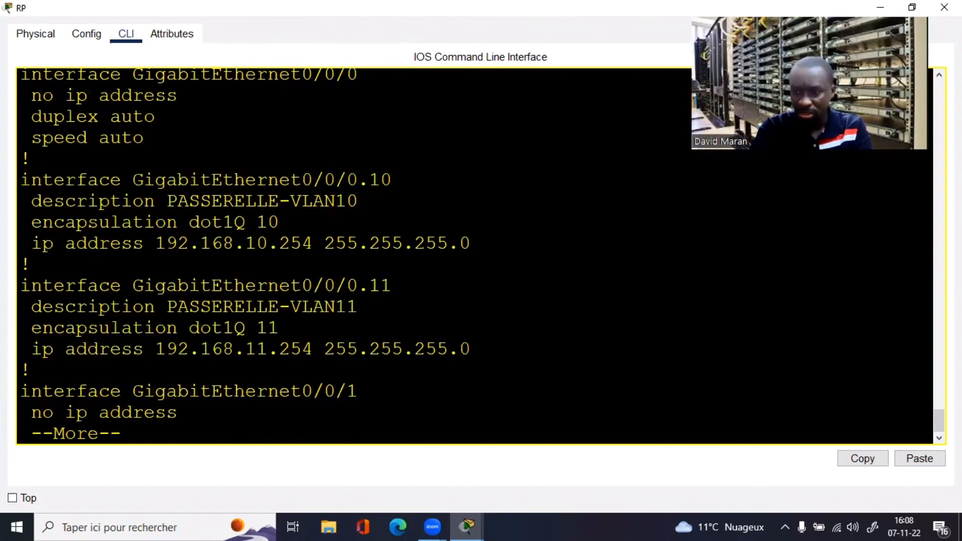
scroll(921, 350, "up", 5)
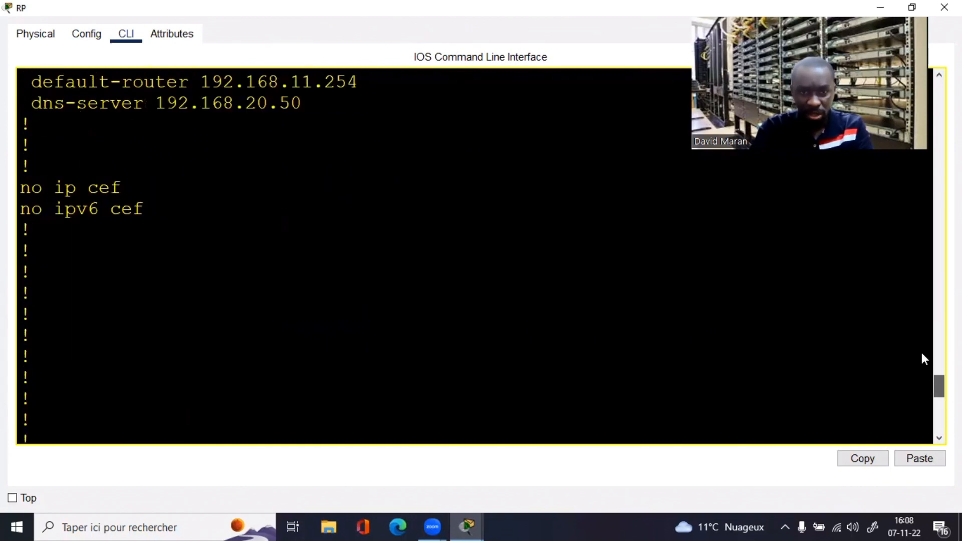
scroll(920, 357, "up", 4)
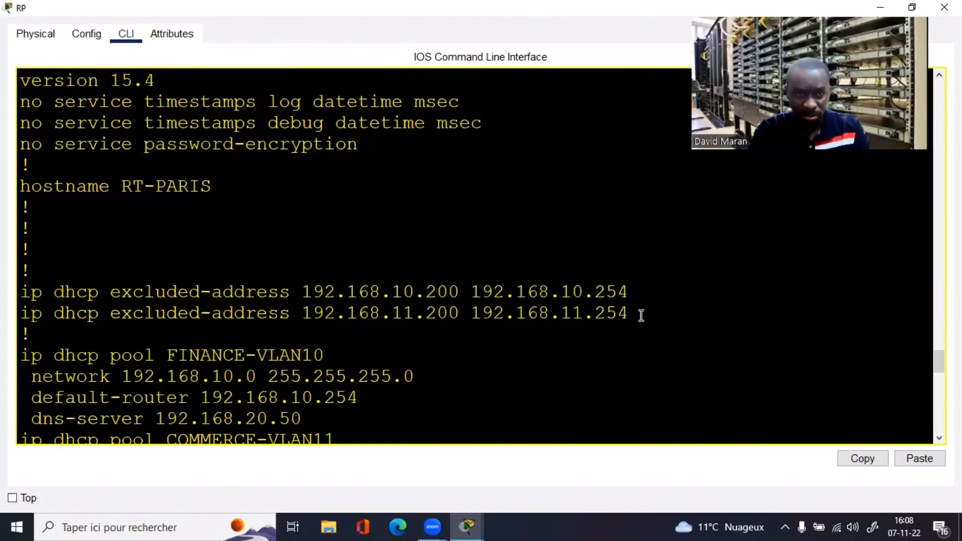
left_click_drag(628, 314, 560, 313)
left_click(519, 314)
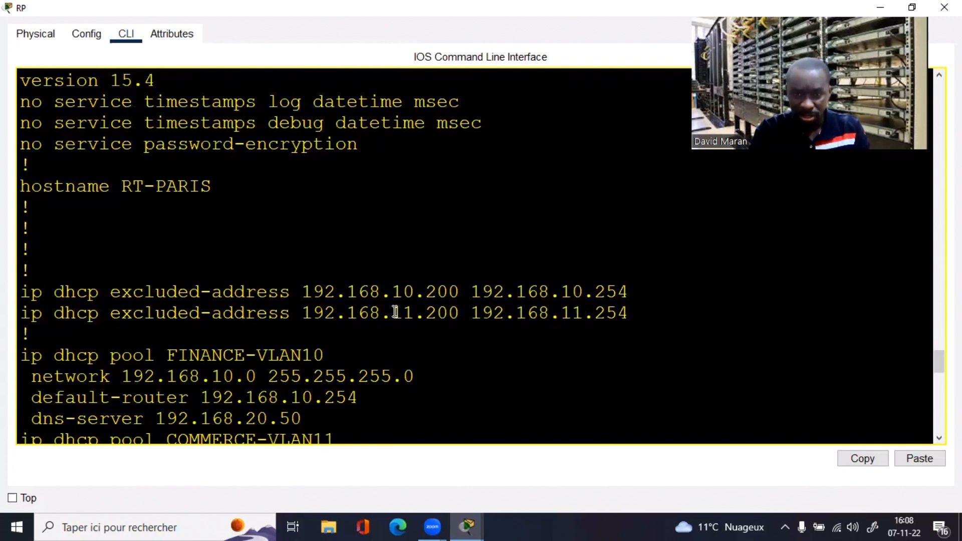
left_click_drag(392, 314, 633, 313)
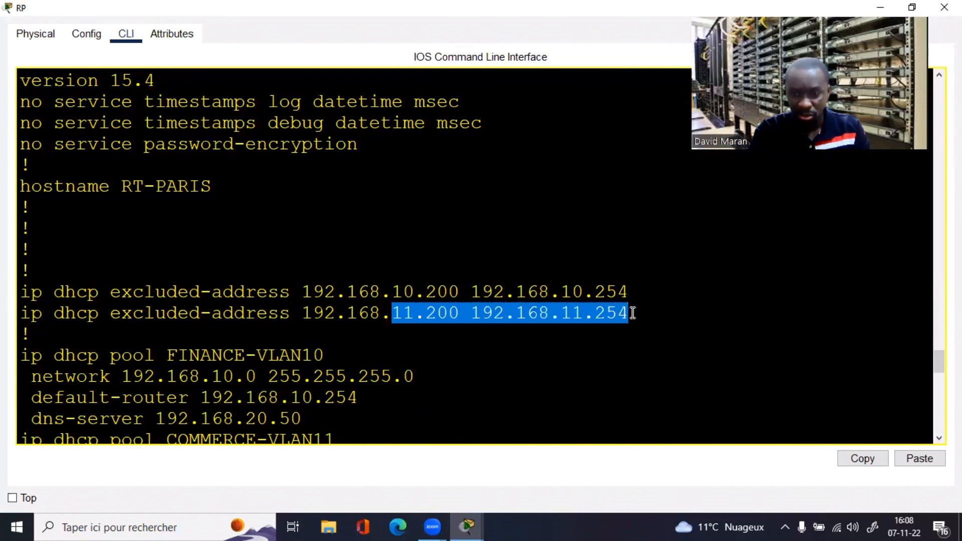
left_click_drag(427, 291, 627, 289)
left_click(408, 337)
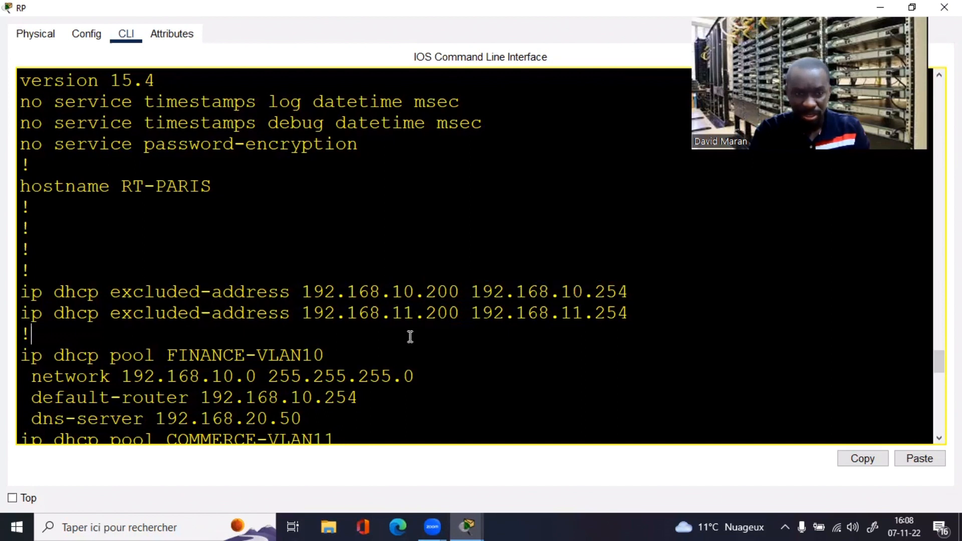
scroll(410, 336, "down", 10)
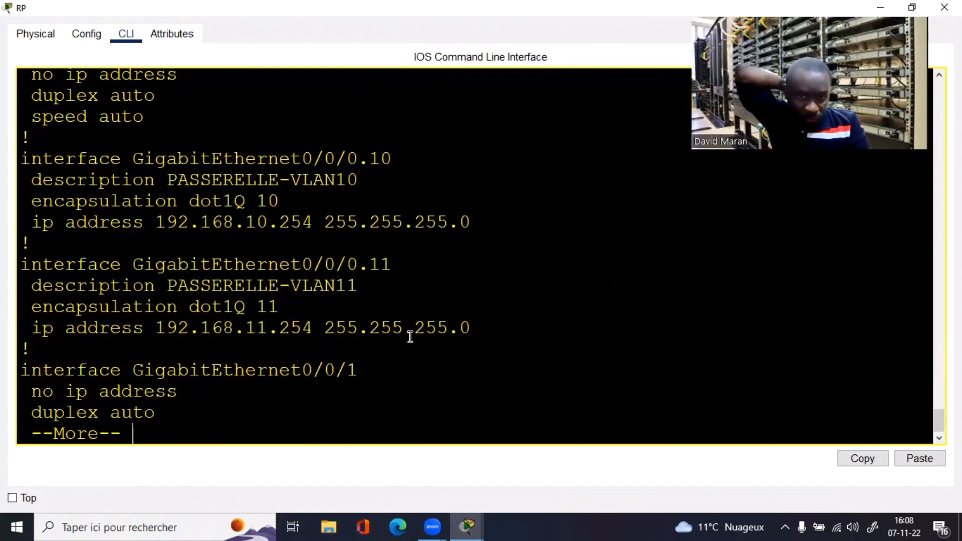
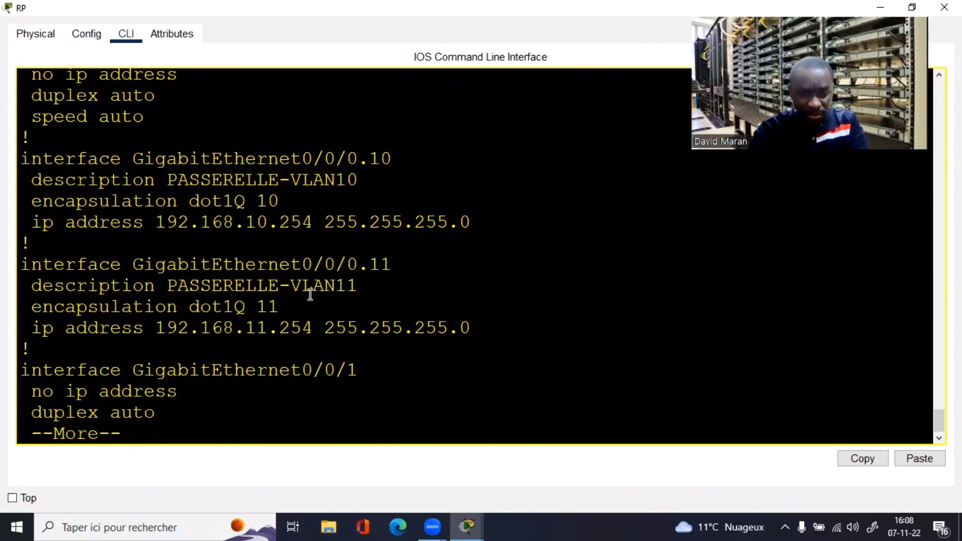
Step: On RT-PARIS, enter interface GigabitEthernet0/0/0 using the name copied from the running config
type("q")
type("i")
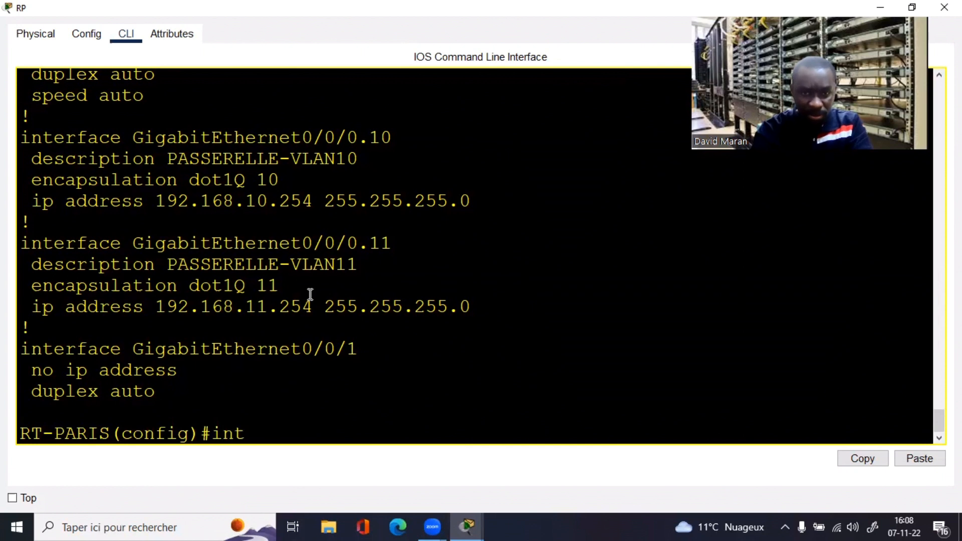
left_click_drag(133, 243, 356, 244)
right_click(356, 245)
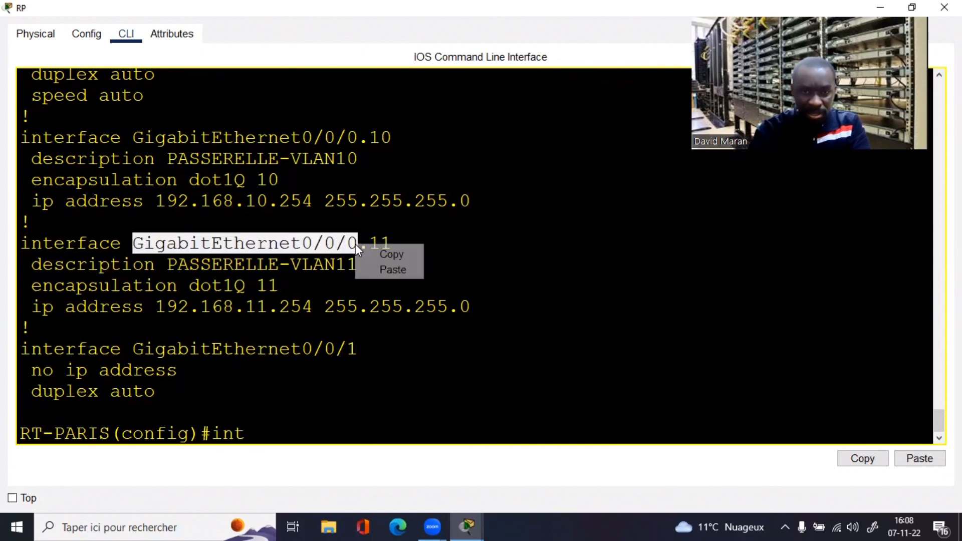
left_click(389, 257)
left_click(320, 411)
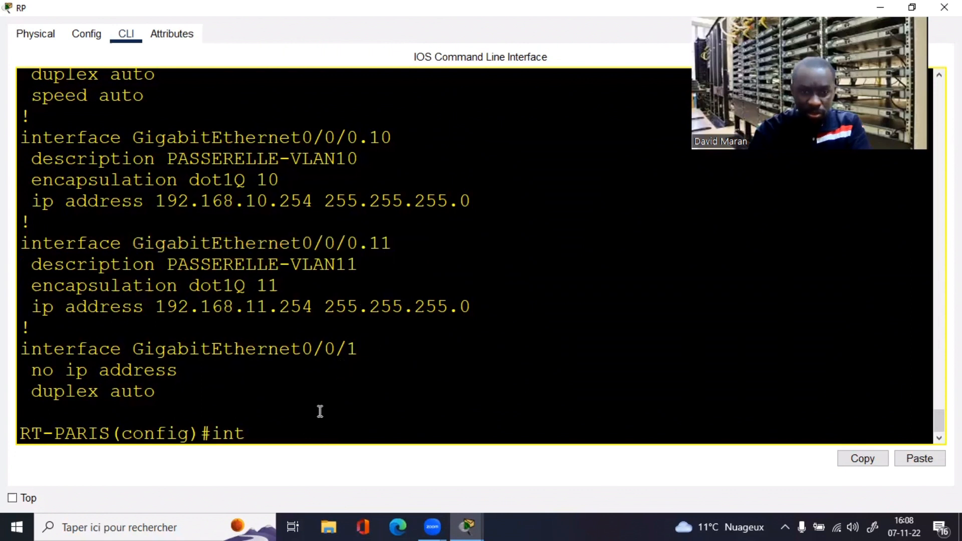
right_click(320, 411)
left_click(349, 438)
type("int")
key("Return")
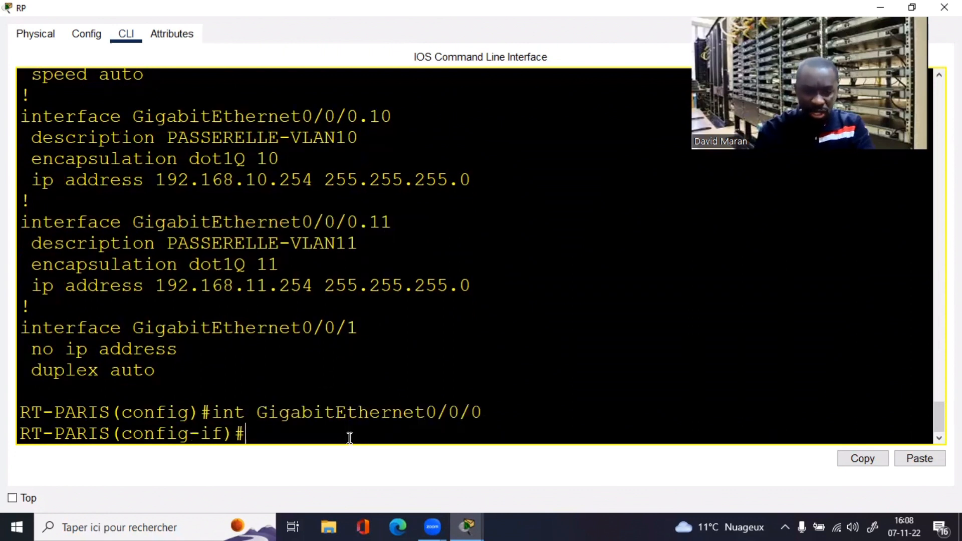
Step: Shut down GigabitEthernet0/0/0, re-enable it with no shutdown, and exit with end
type("sh")
key("Tab")
key("Return")
type("n")
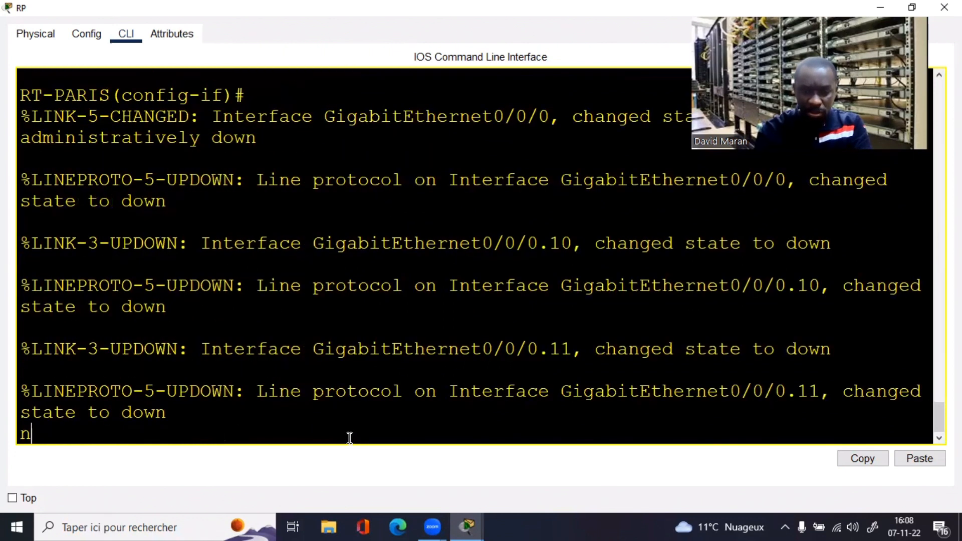
key("BackSpace")
key("Return")
key("Return")
key("Return")
key("Return")
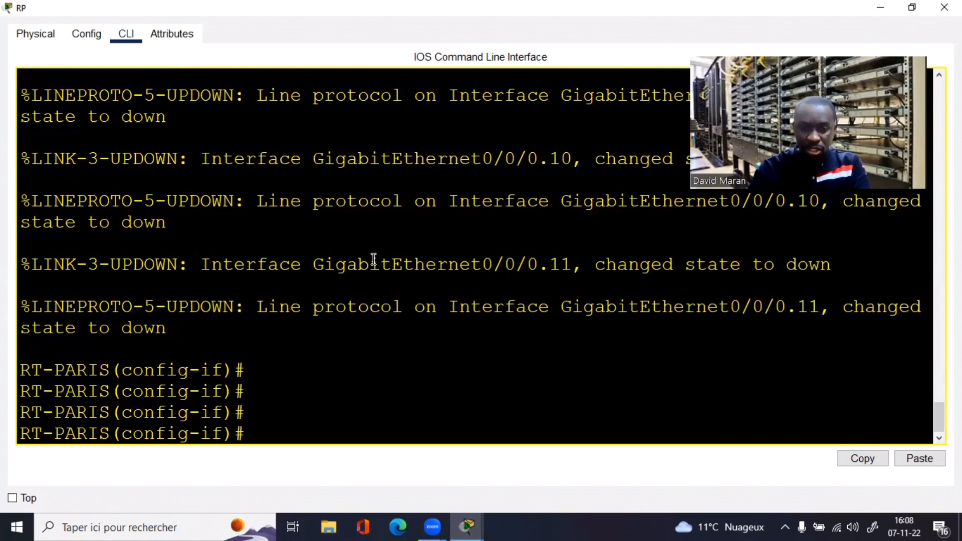
type("no shutdown")
key("Return")
key("Return")
key("Return")
key("Return")
key("Return")
key("Return")
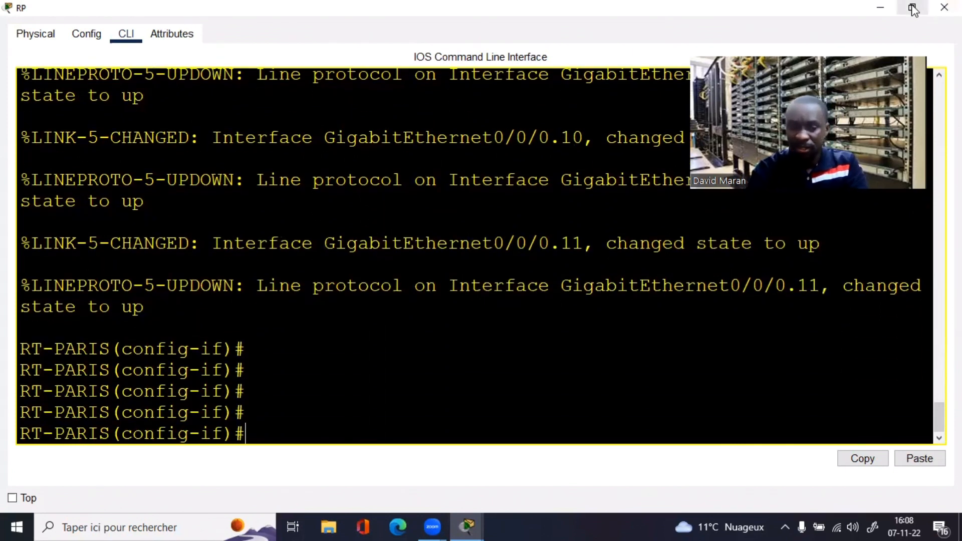
type("end")
key("Return")
key("Return")
key("Return")
key("Return")
key("Return")
Step: Run show ip dhcp binding on RT-PARIS and highlight the 192.168.11 leases
type("sh")
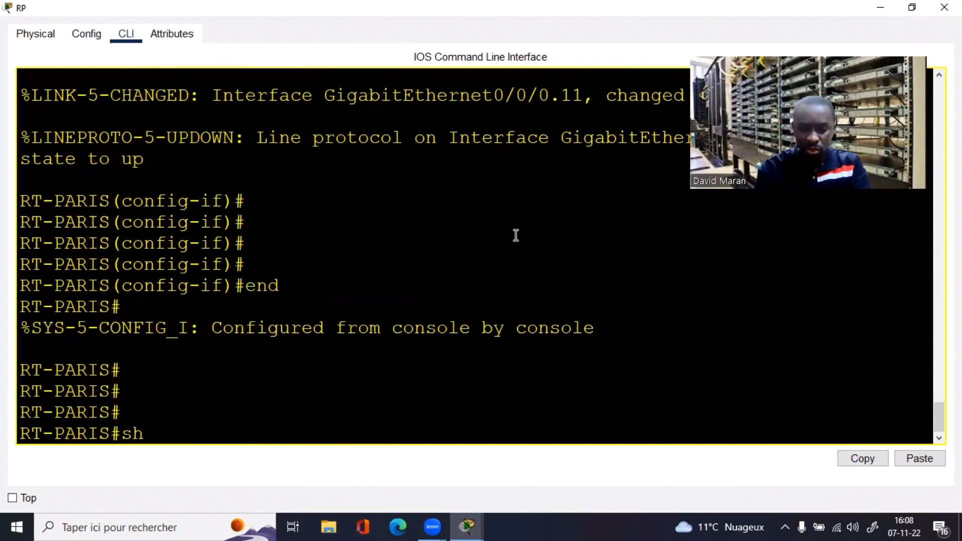
key("Tab")
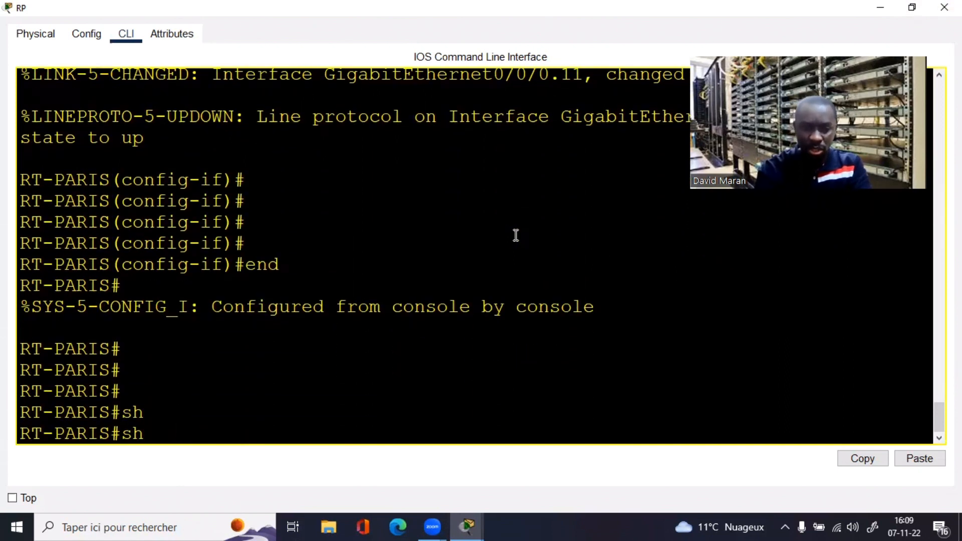
type("ip dh")
key("Tab")
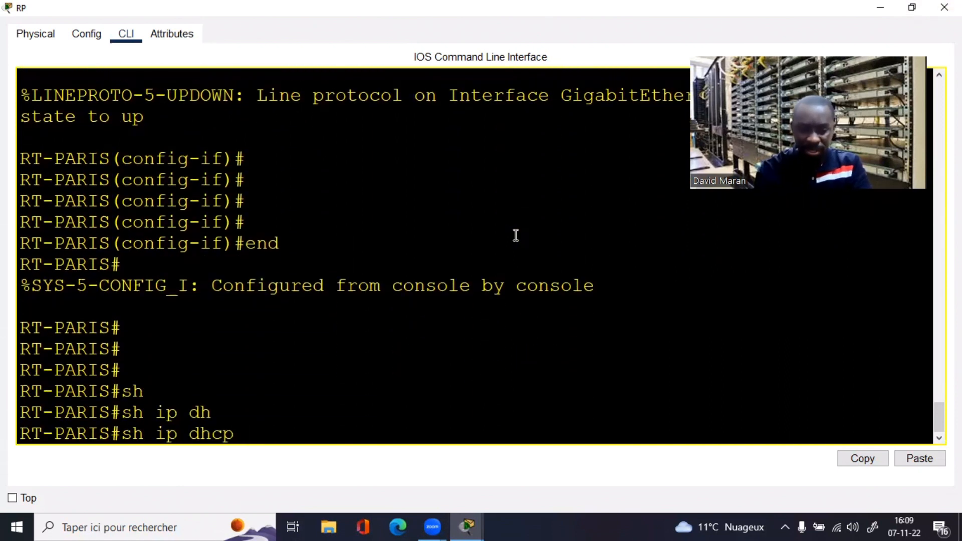
type("b")
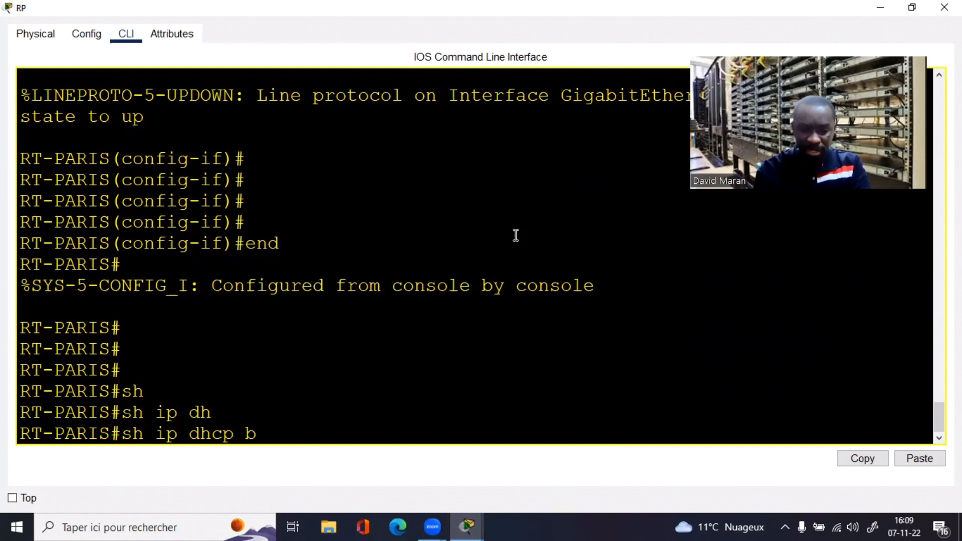
type("i")
key("Tab")
key("Return")
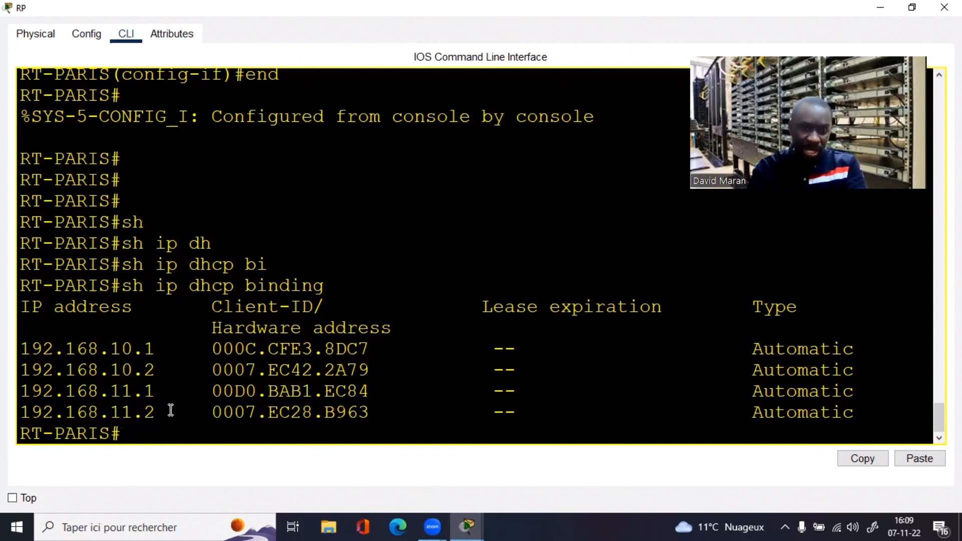
left_click_drag(170, 408, 123, 389)
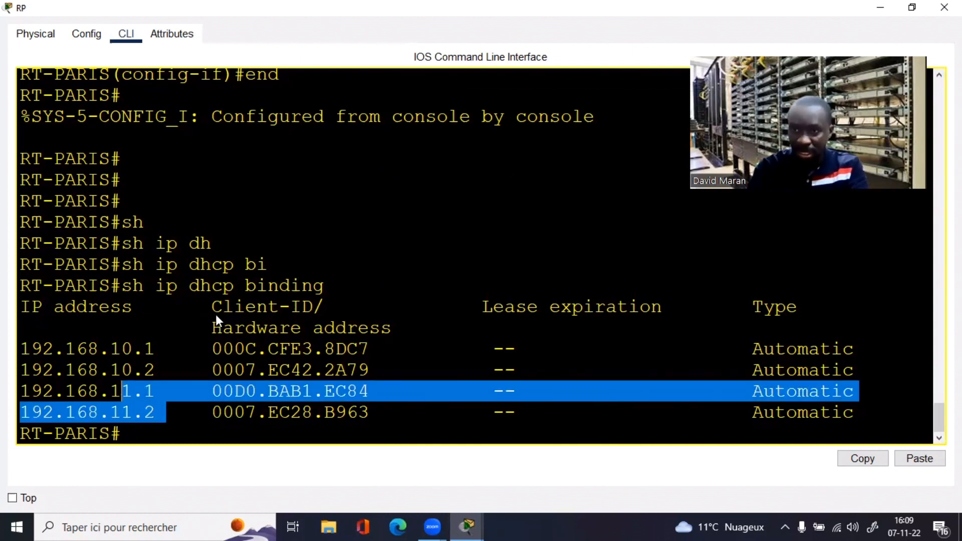
key("alt+Tab")
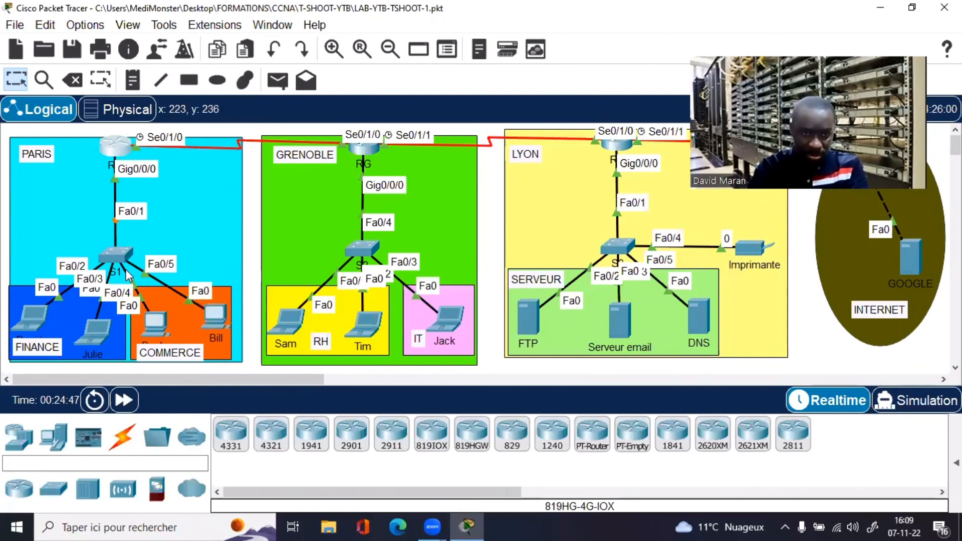
Step: Check the right COMMERCE PC's IP configuration: DHCP address 192.168.11.2, gateway 192.168.11.254
left_click(221, 317)
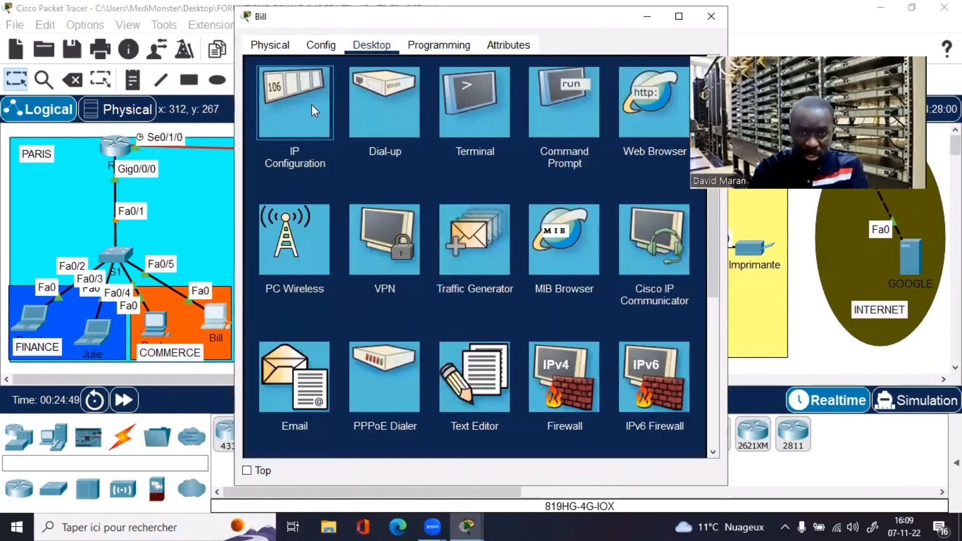
left_click(311, 104)
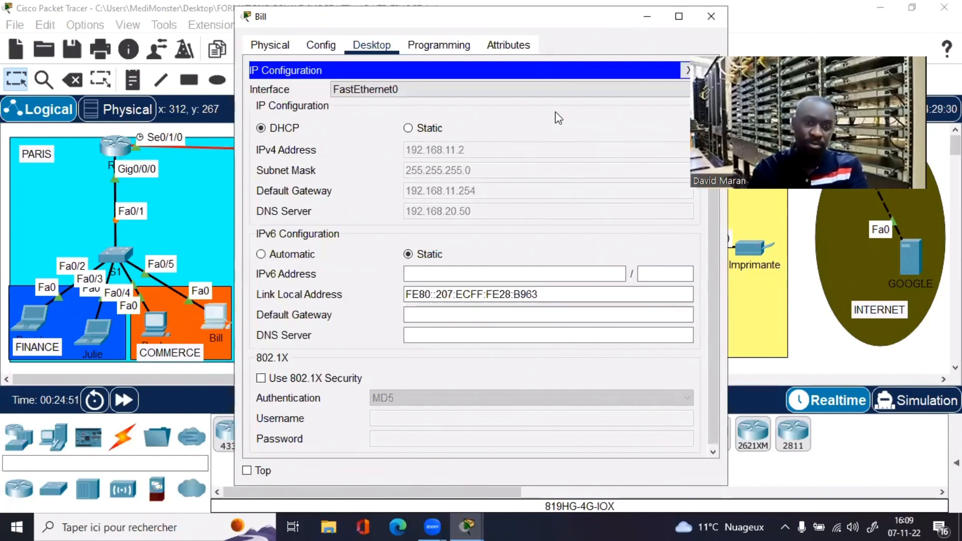
left_click(679, 16)
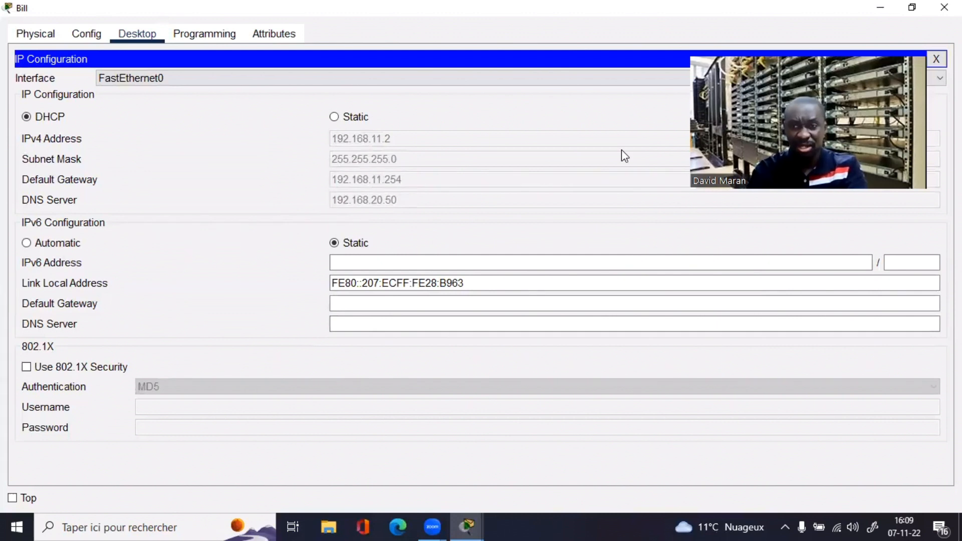
left_click_drag(808, 191, 835, 240)
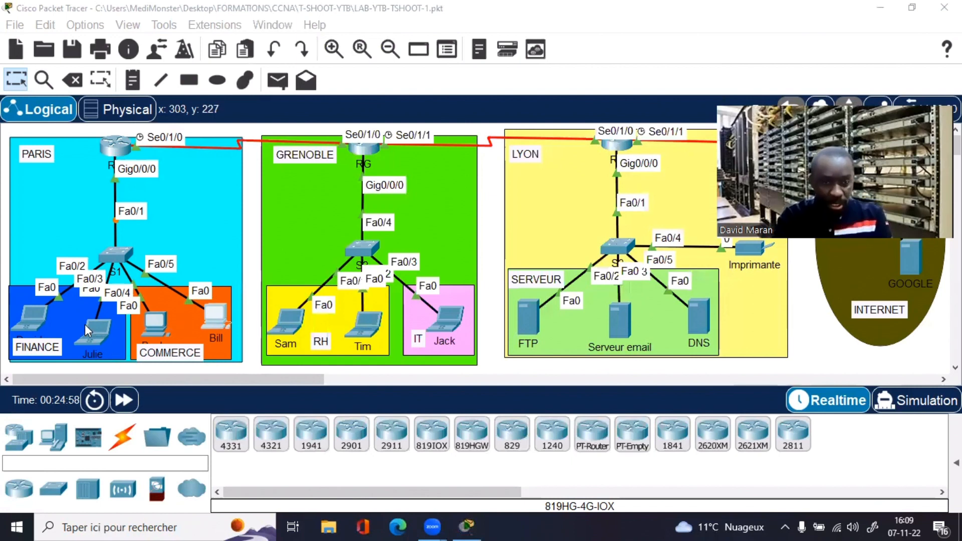
Step: Move the FINANCE and COMMERCE labels so they no longer cover the PC names
left_click(251, 264)
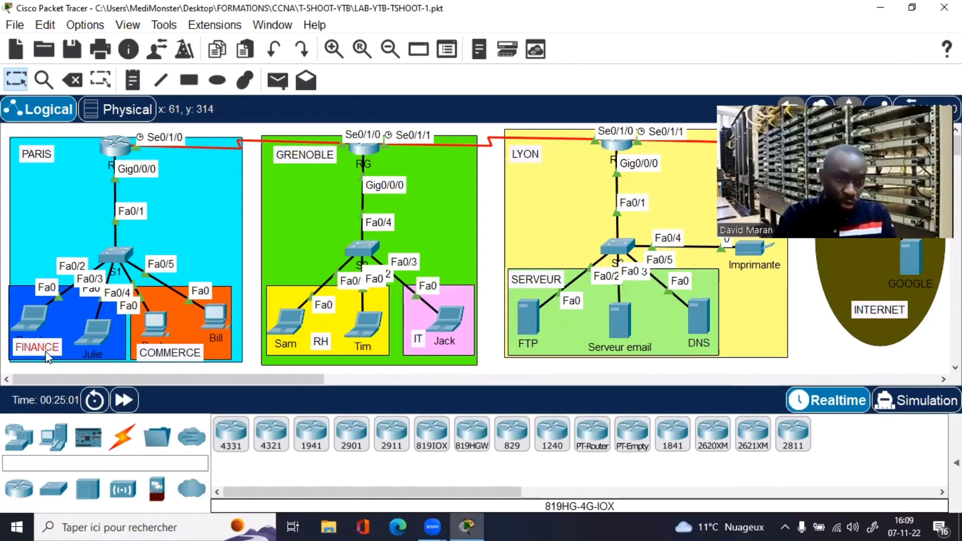
left_click_drag(46, 351, 47, 356)
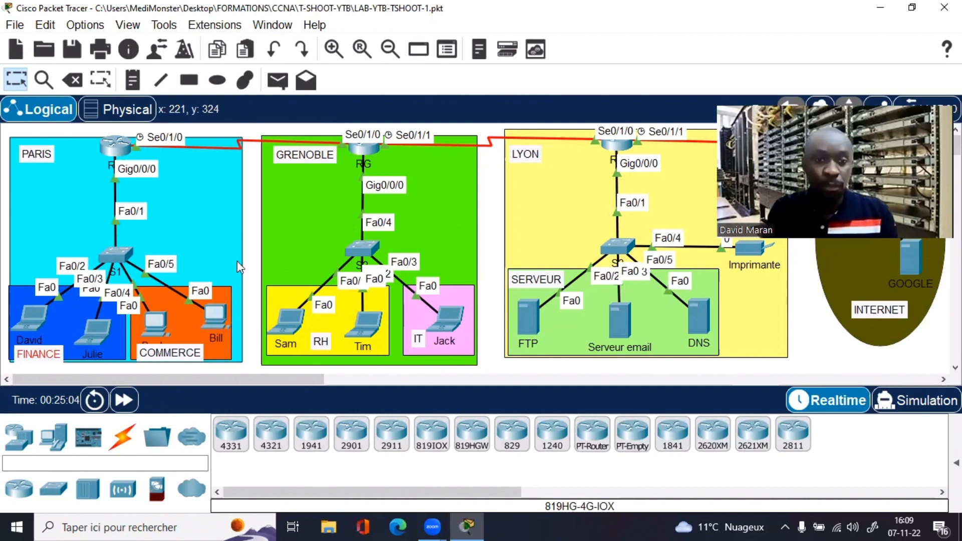
left_click_drag(188, 351, 212, 351)
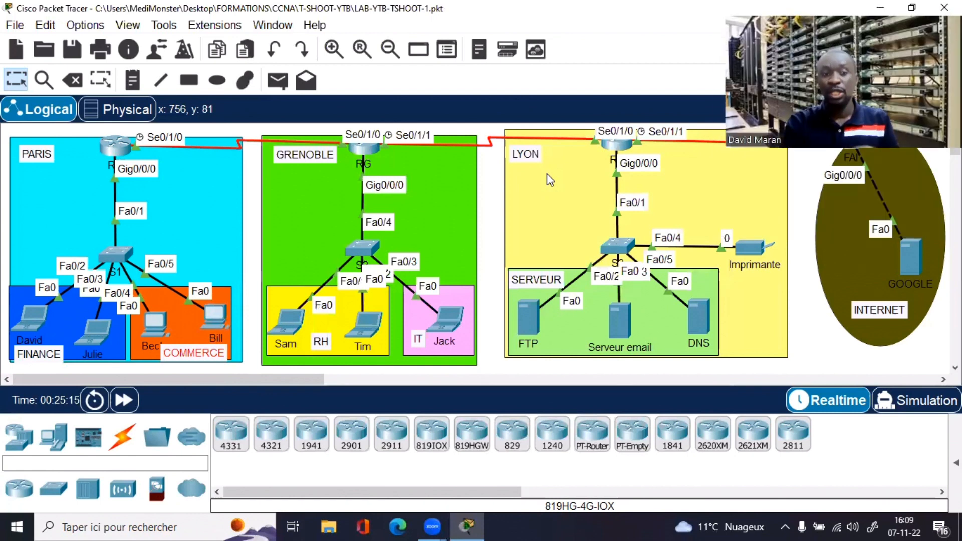
Step: Rerun ipconfig on the first FINANCE laptop and highlight its IPv4 address
left_click(40, 319)
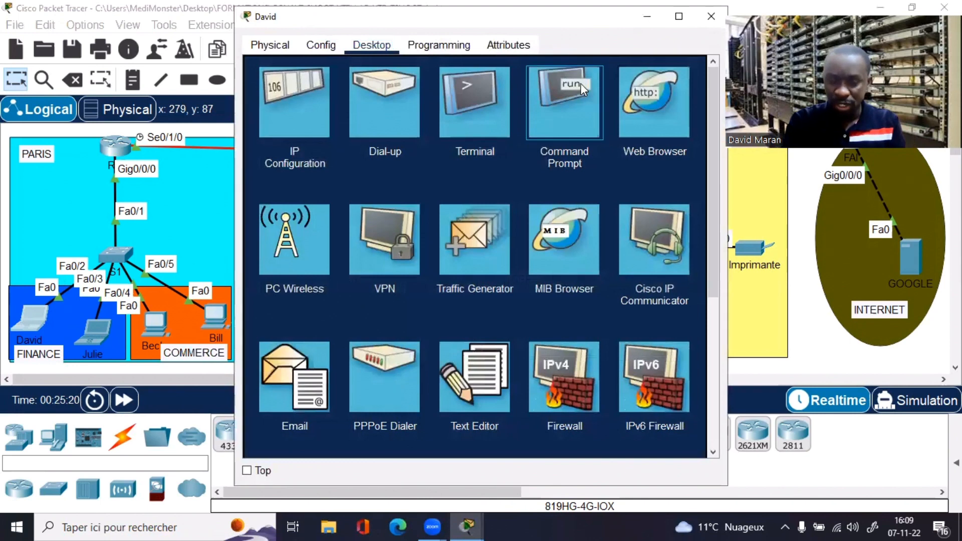
left_click(582, 83)
scroll(559, 97, "down", 7)
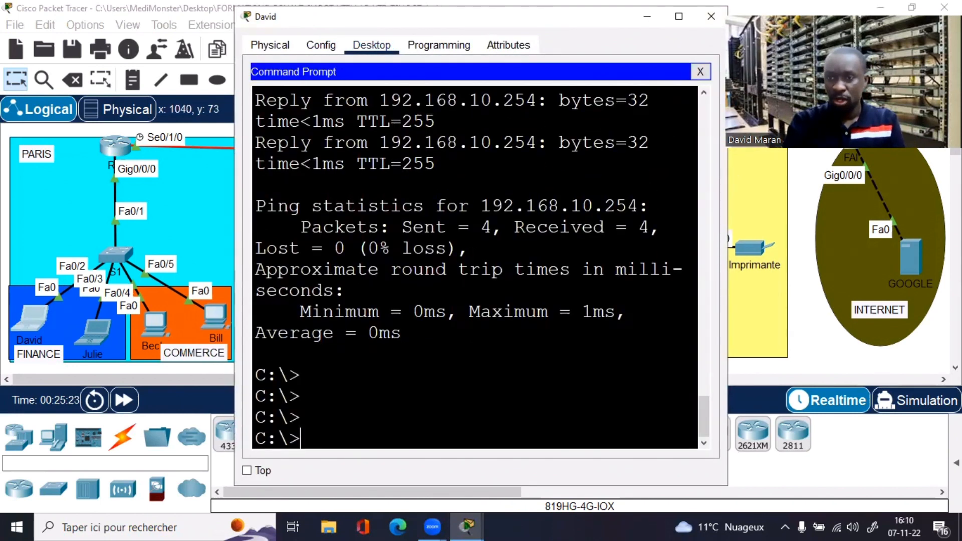
left_click_drag(729, 175, 961, 175)
left_click(481, 324)
key("Return")
key("Return")
key("Up")
key("Up")
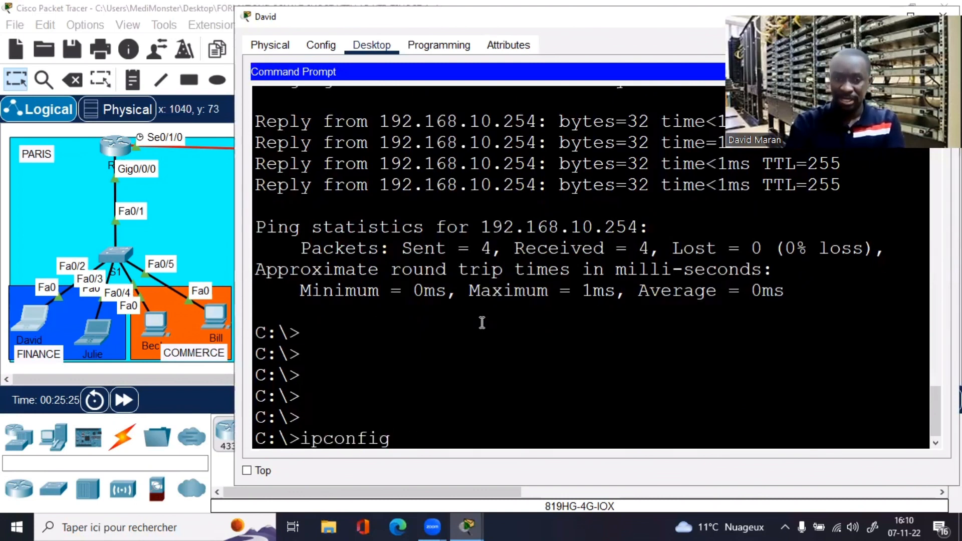
key("Return")
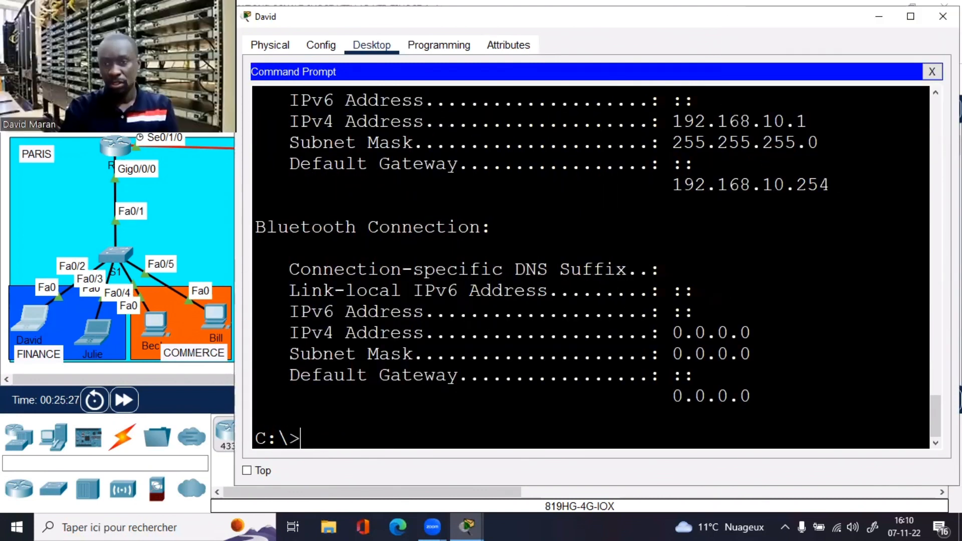
left_click_drag(713, 18, 652, 122)
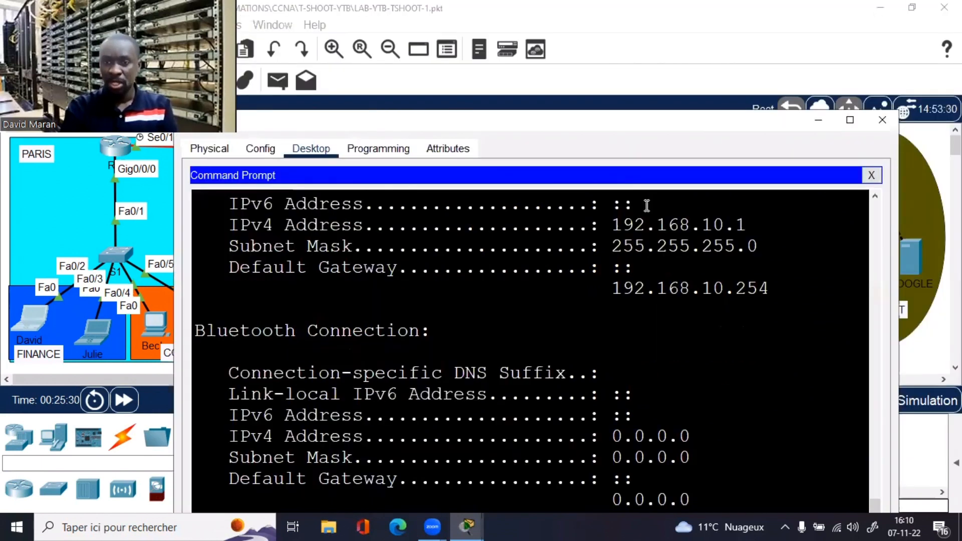
left_click_drag(612, 224, 735, 226)
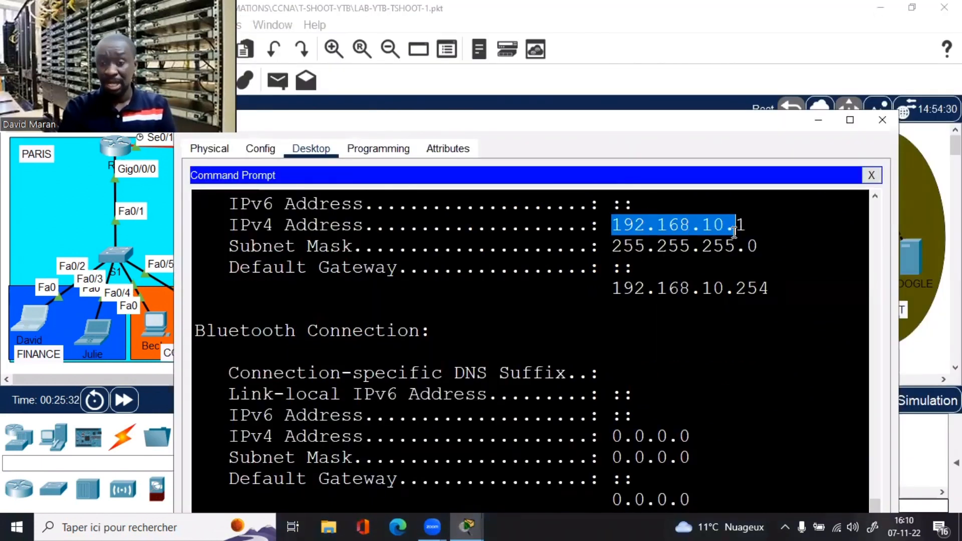
left_click_drag(687, 128, 675, 172)
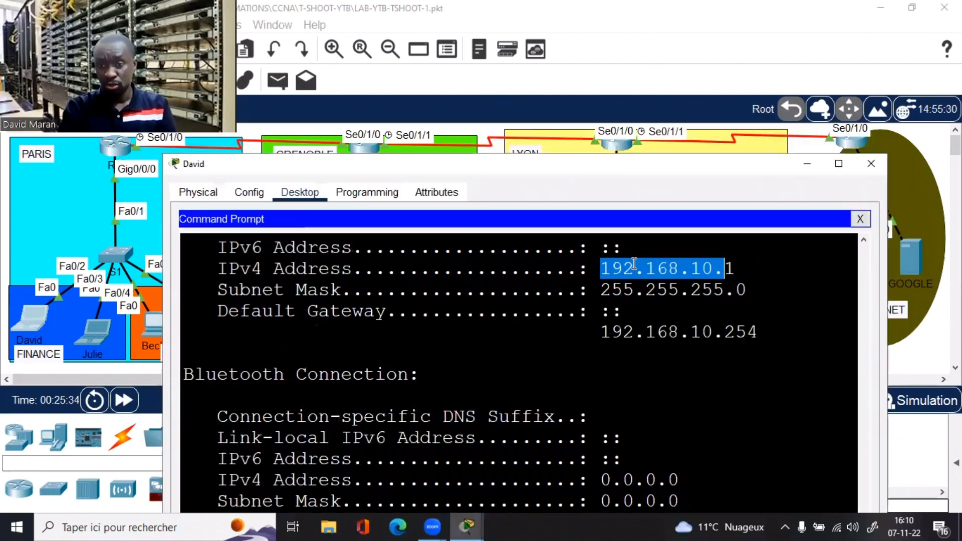
left_click_drag(757, 253, 640, 273)
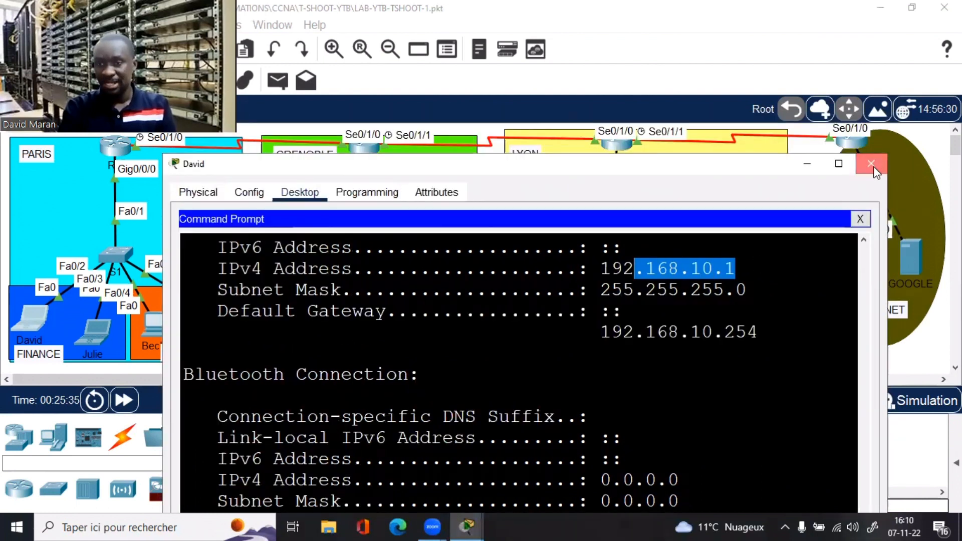
left_click(871, 163)
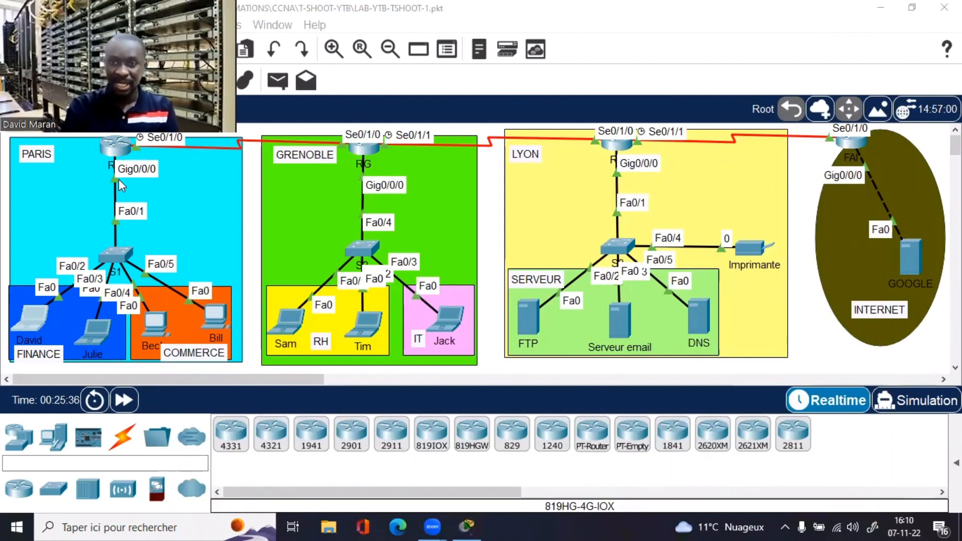
Step: Ping 192.168.10.1 from the second FINANCE laptop and stop it with Ctrl+C
left_click(95, 332)
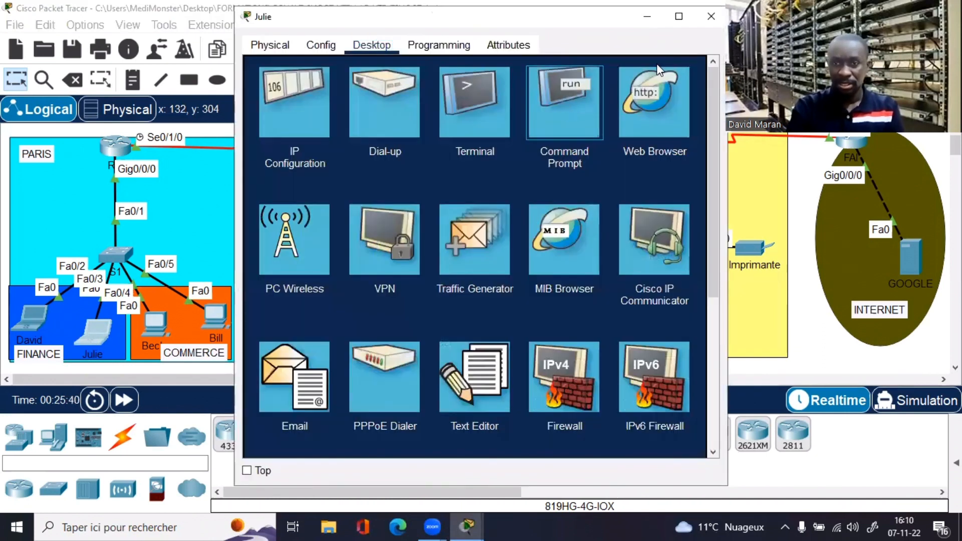
left_click(586, 99)
left_click(679, 16)
key("Return")
key("Return")
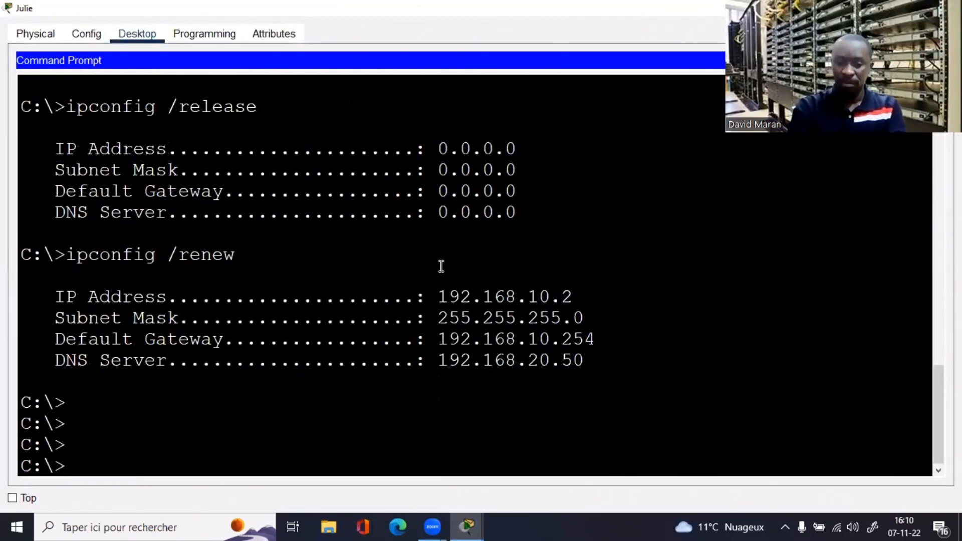
type("ping 192.1")
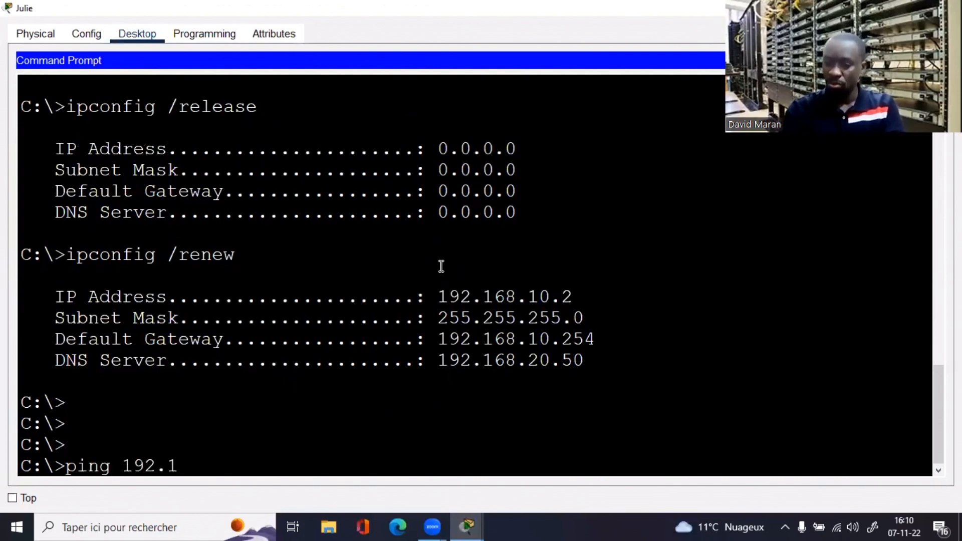
type("68.10.1")
key("Return")
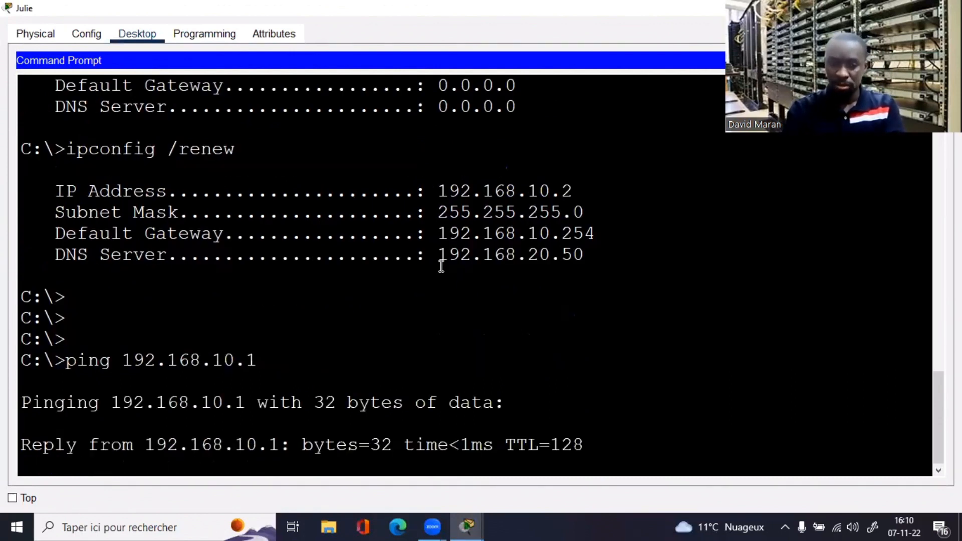
key("ctrl+c")
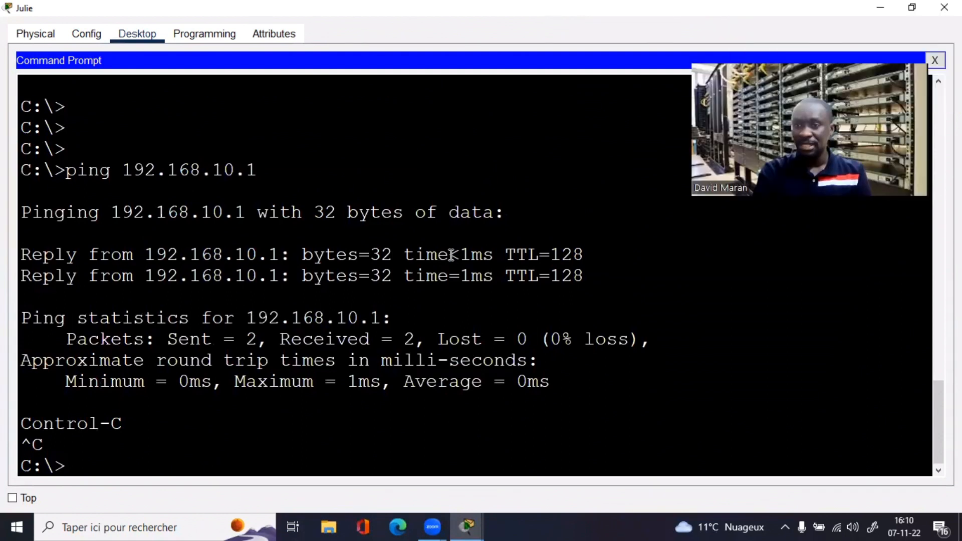
key("alt+Tab")
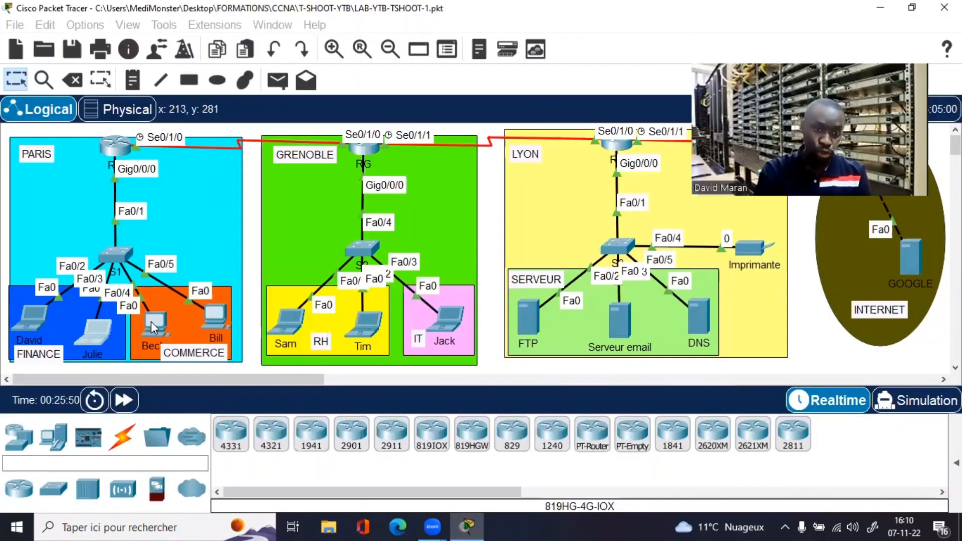
Step: Ping 192.168.10.1 from the left COMMERCE PC's full-screen command prompt
left_click(151, 320)
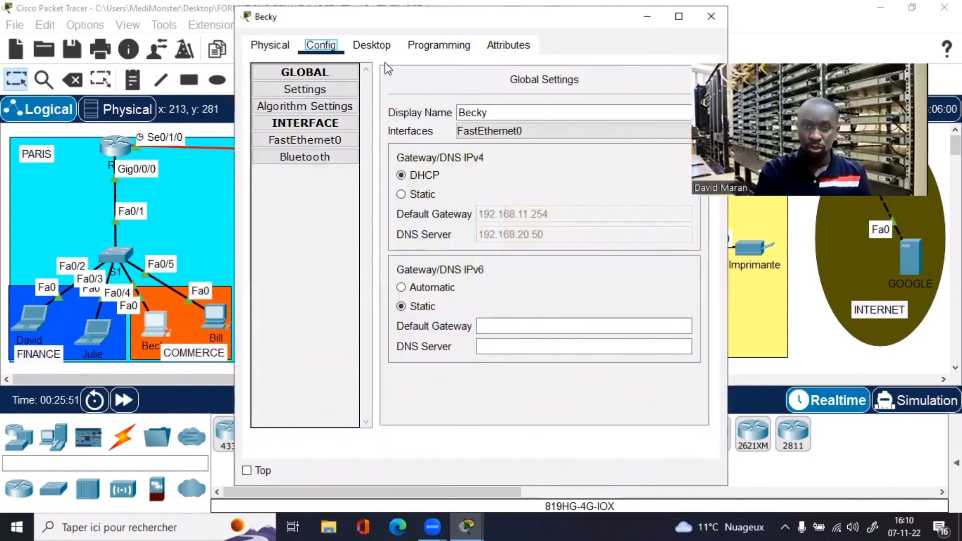
left_click(371, 44)
left_click(561, 100)
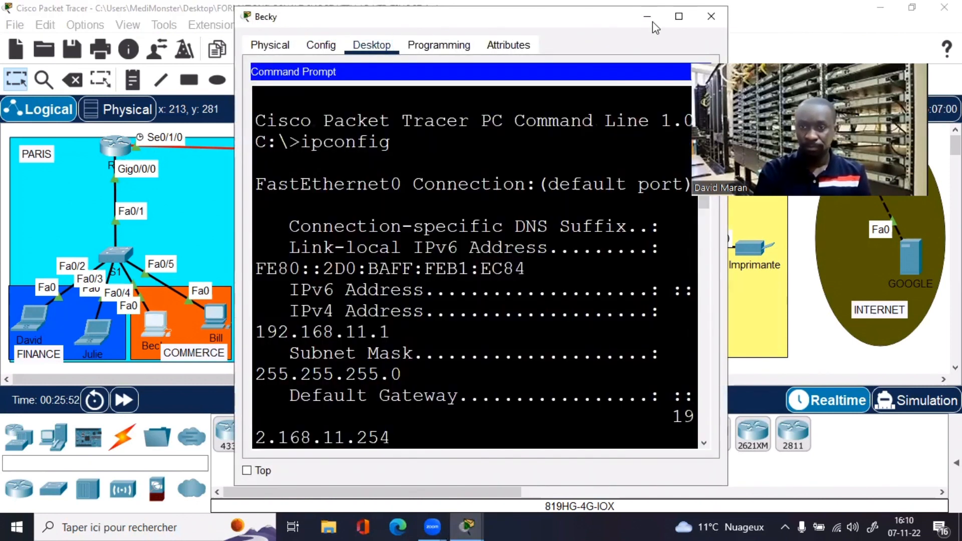
left_click(679, 17)
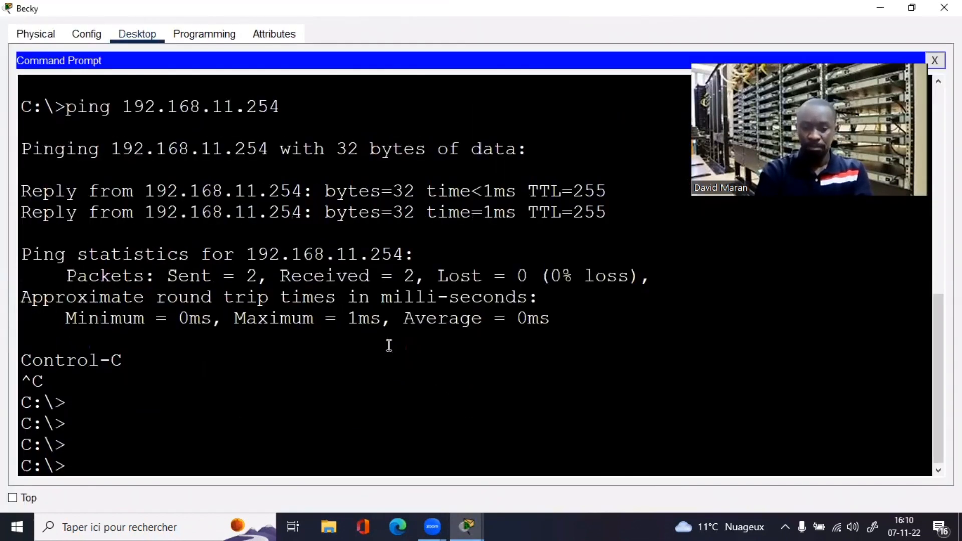
key("Return")
type("ping 192.1")
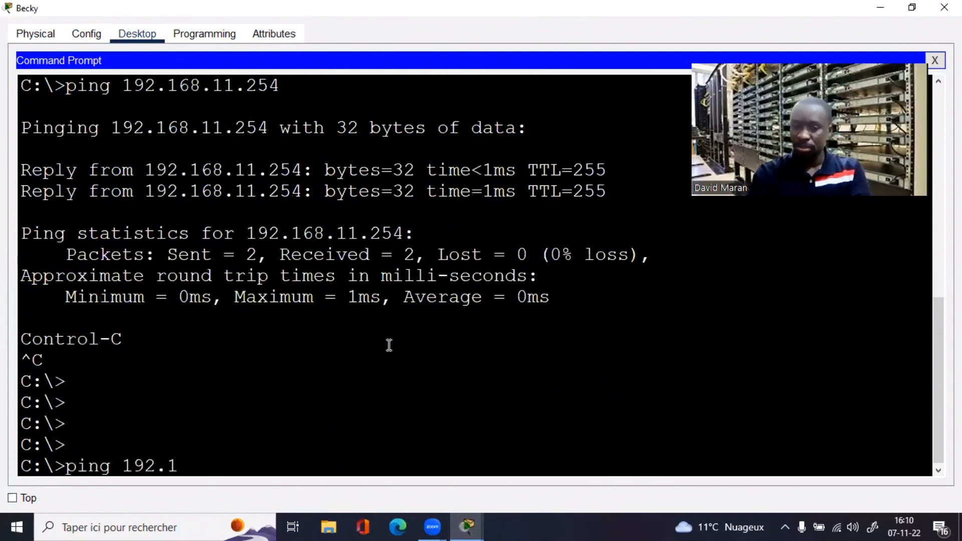
type("68.10.1")
key("Return")
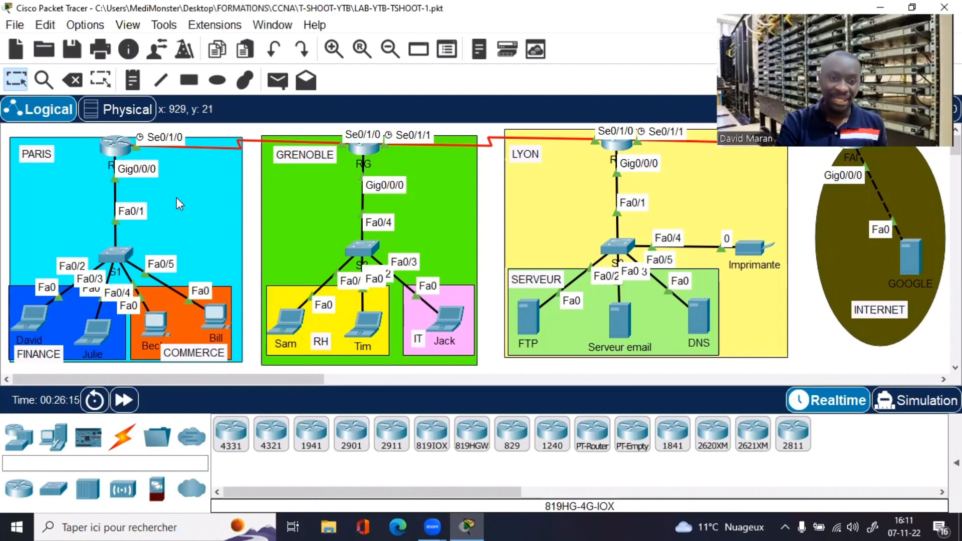
Step: Close the first FINANCE laptop's command prompt, maximize its window, and select Web Browser
left_click(36, 321)
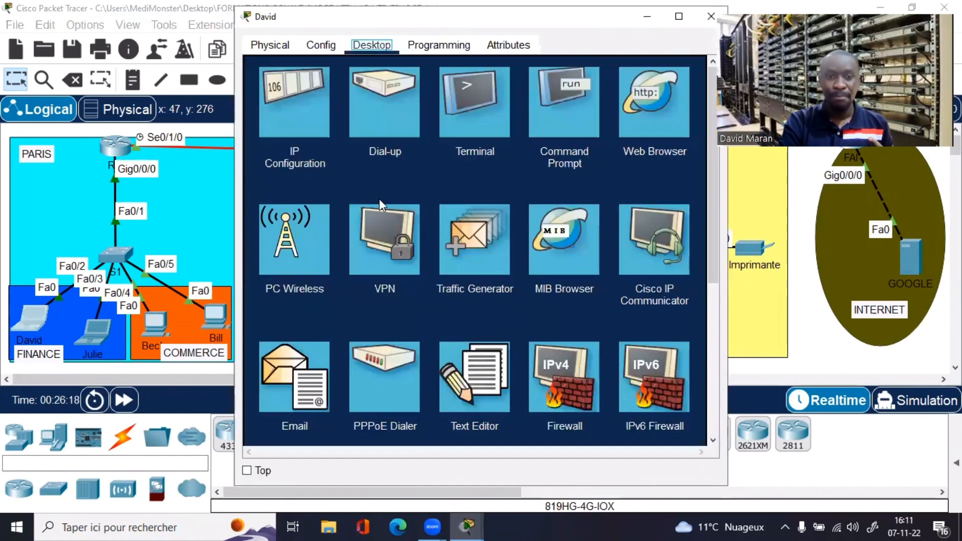
left_click(584, 117)
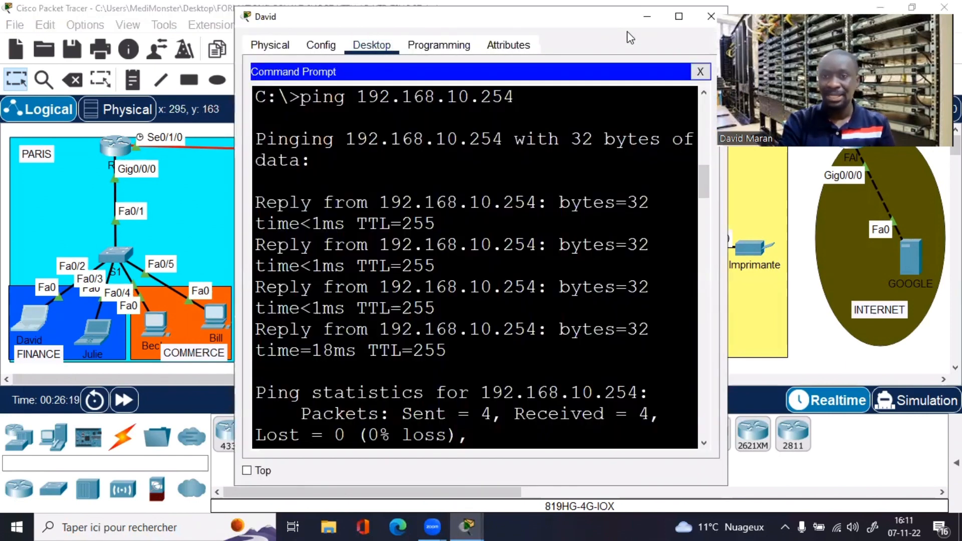
left_click_drag(626, 16, 447, 46)
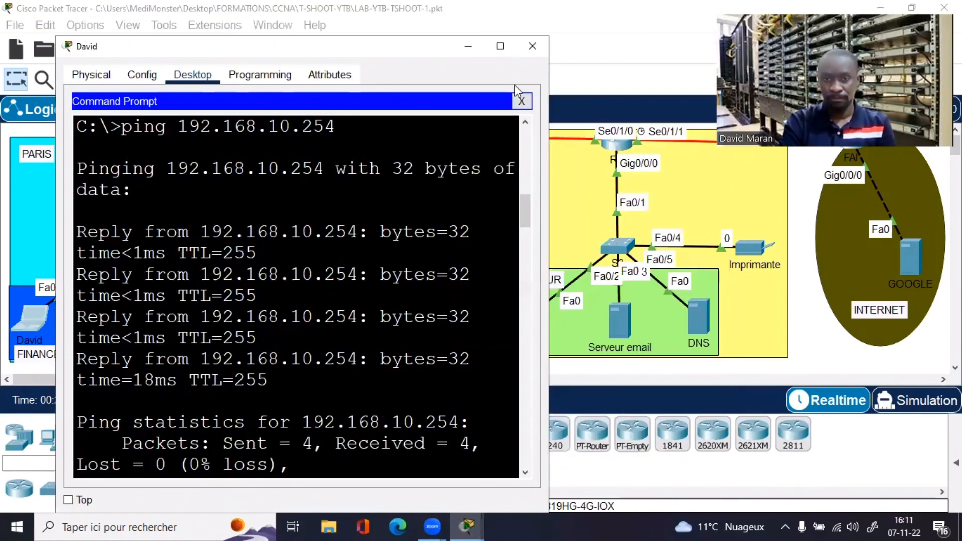
left_click(522, 101)
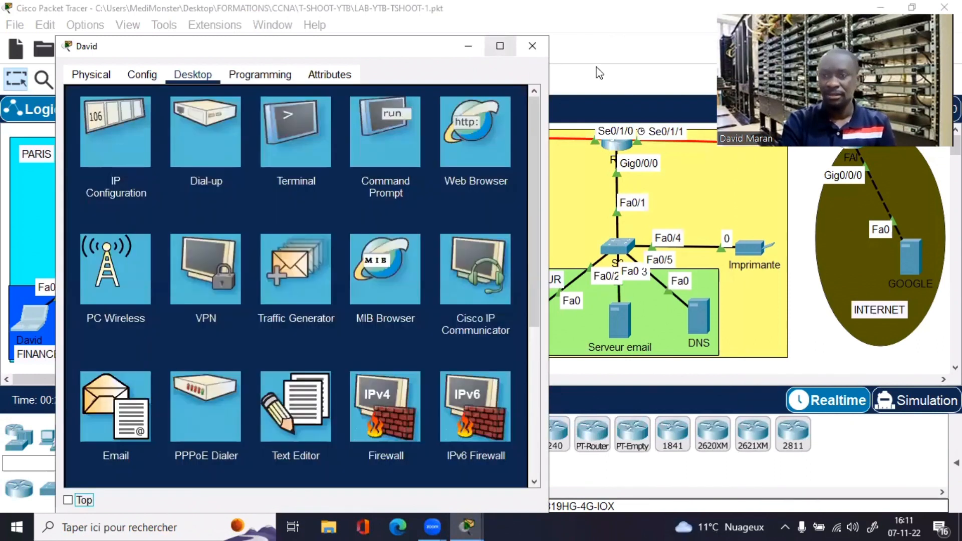
left_click(499, 46)
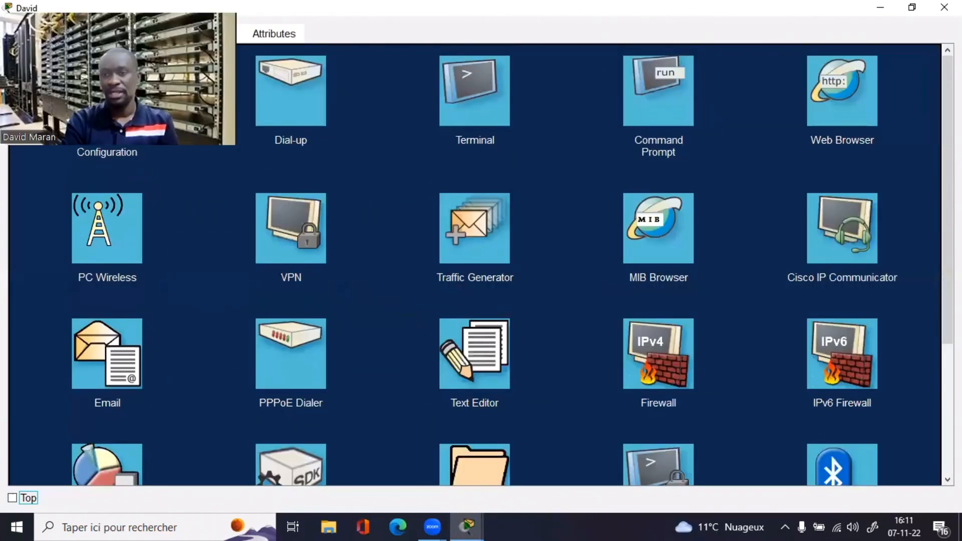
left_click(846, 89)
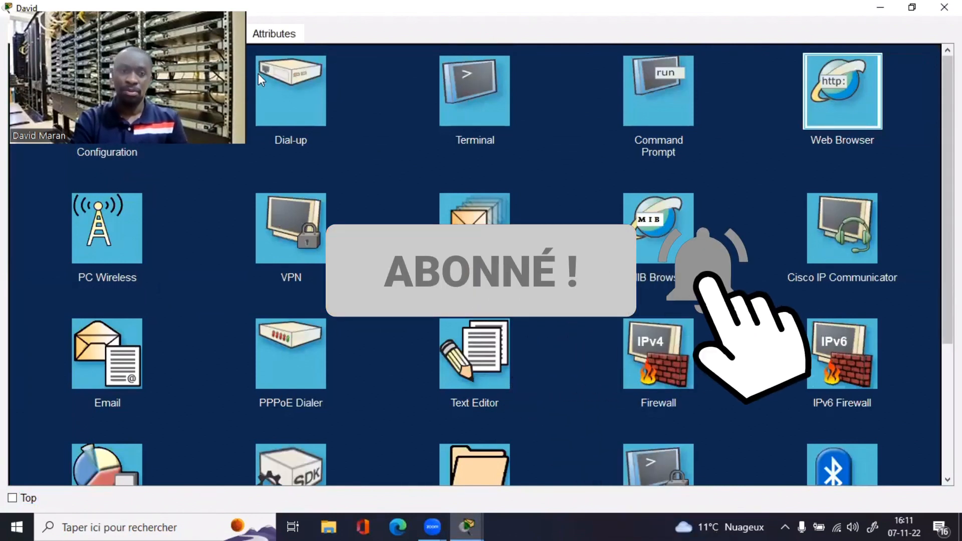
key("Return")
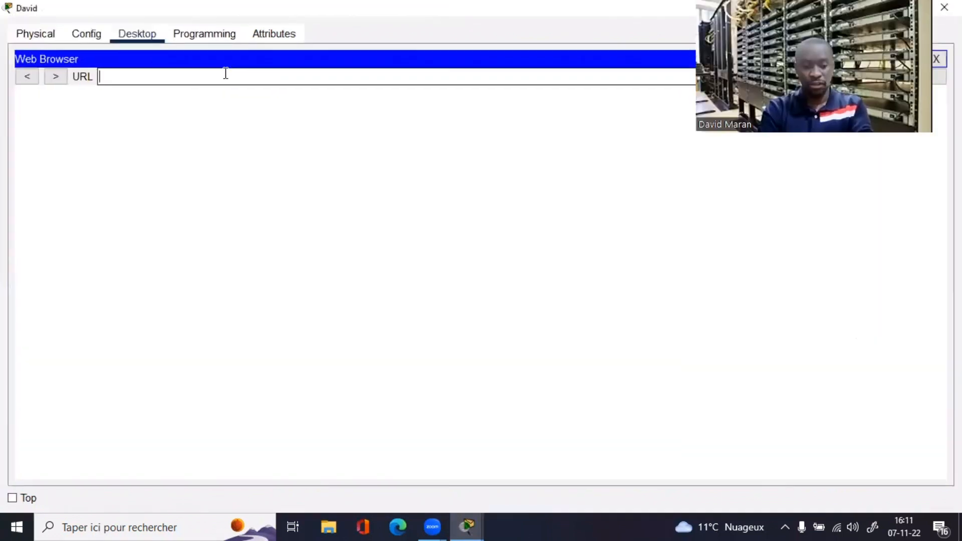
type("wwww")
key("BackSpace")
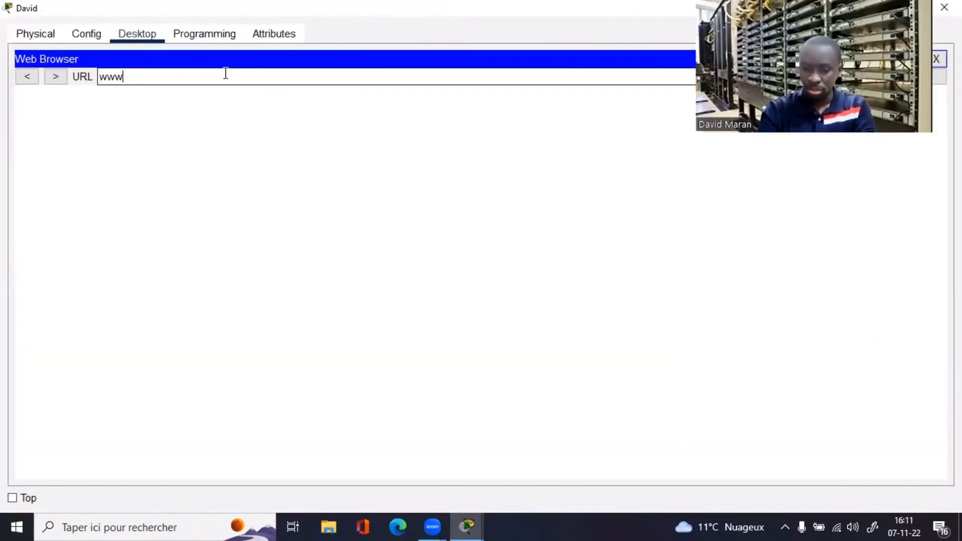
type(".google.com")
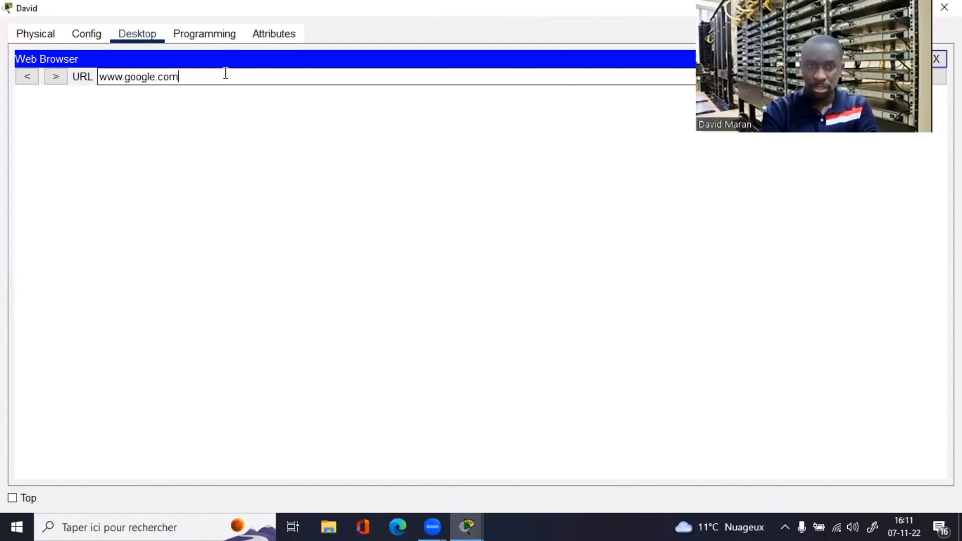
key("Return")
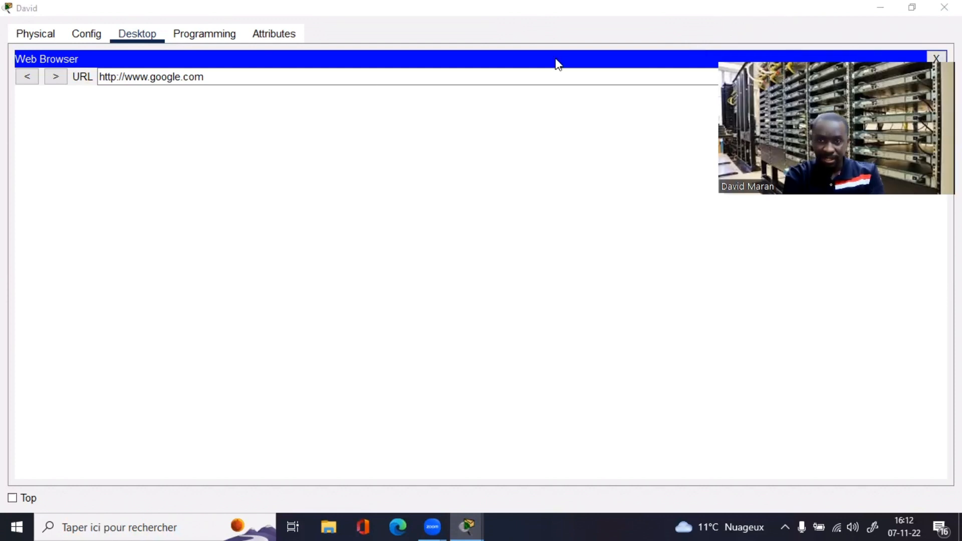
Step: Restore the laptop window and reopen the second FINANCE laptop's command prompt
left_click(912, 8)
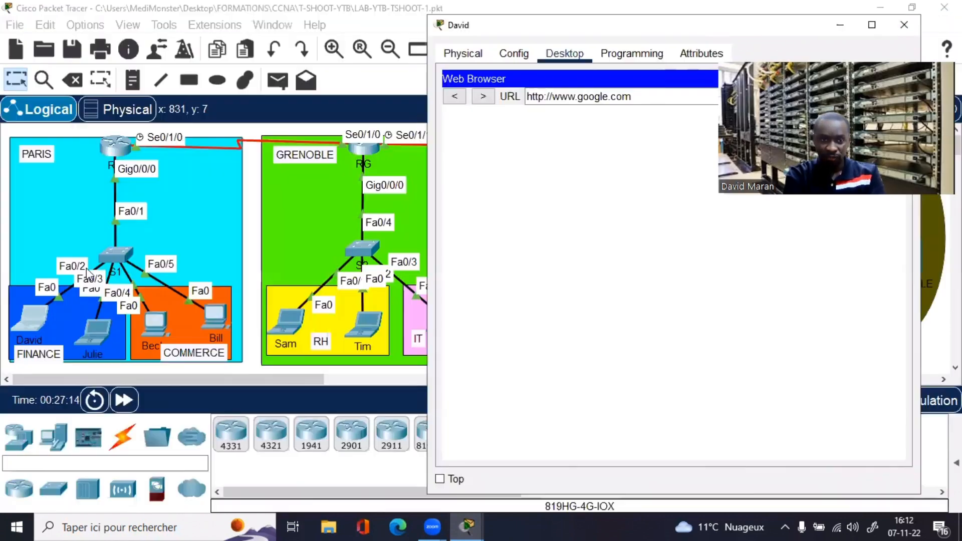
left_click(91, 335)
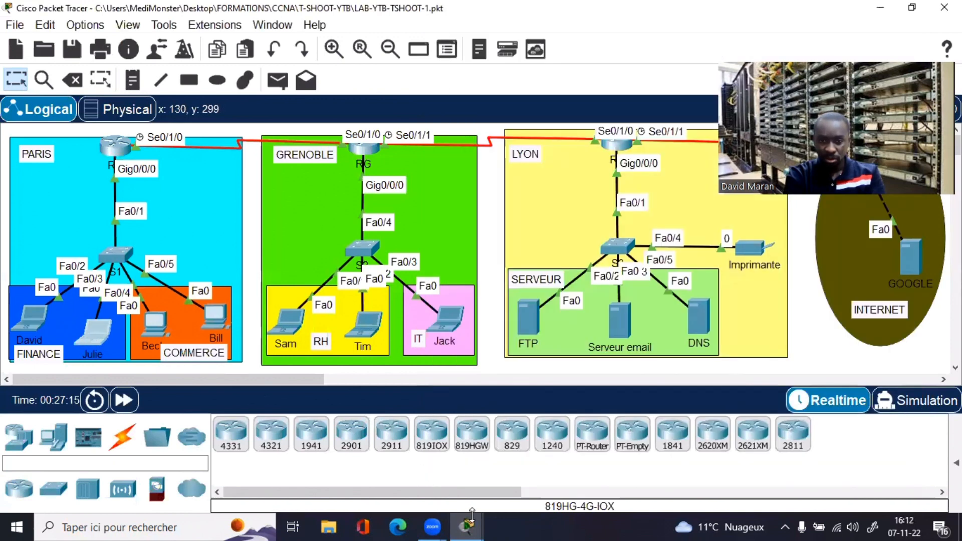
left_click(463, 529)
left_click(423, 470)
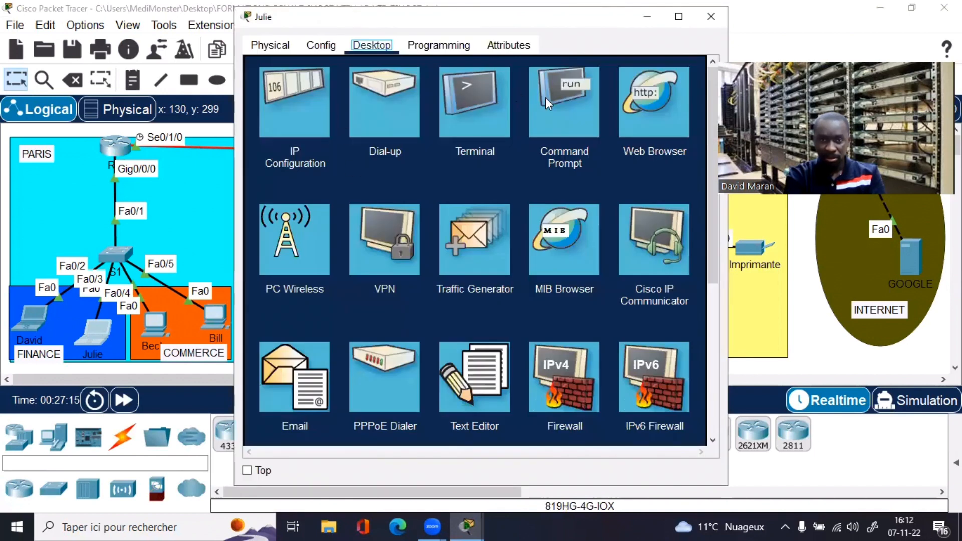
left_click(539, 108)
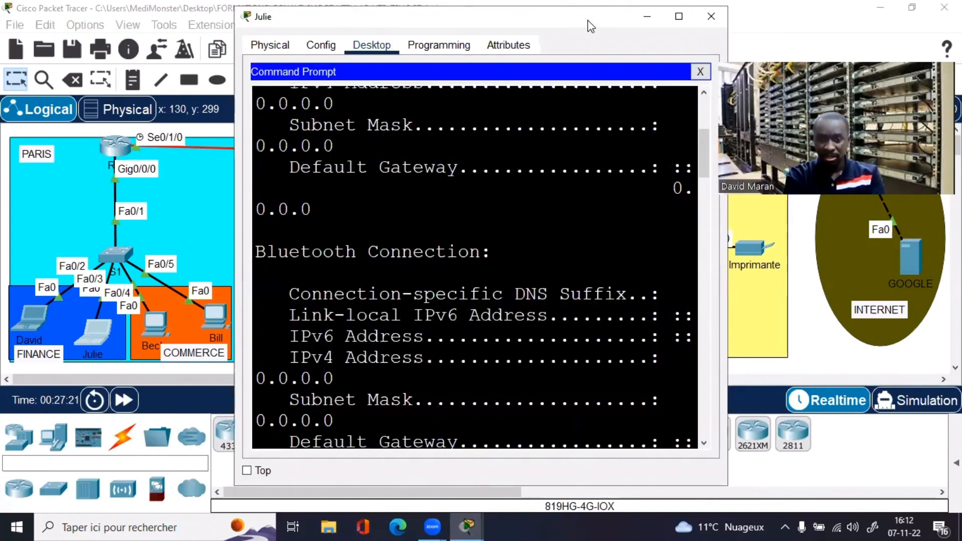
left_click_drag(590, 26, 350, 36)
mouse_move(460, 525)
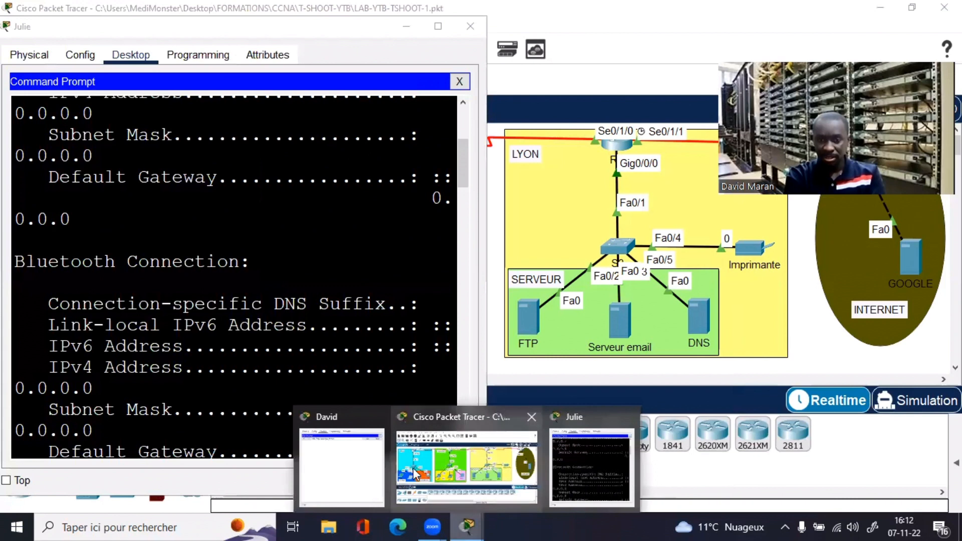
left_click(353, 469)
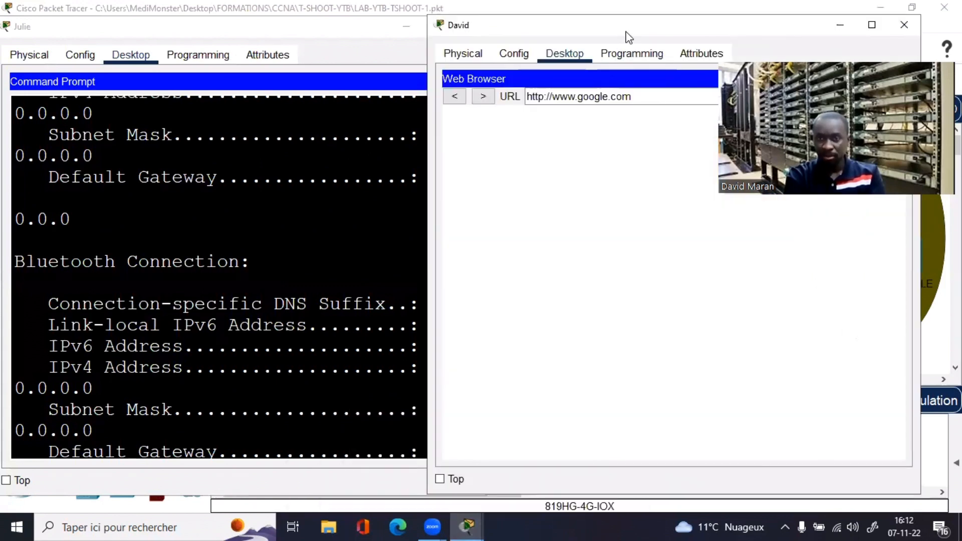
left_click_drag(683, 36, 743, 35)
left_click(251, 305)
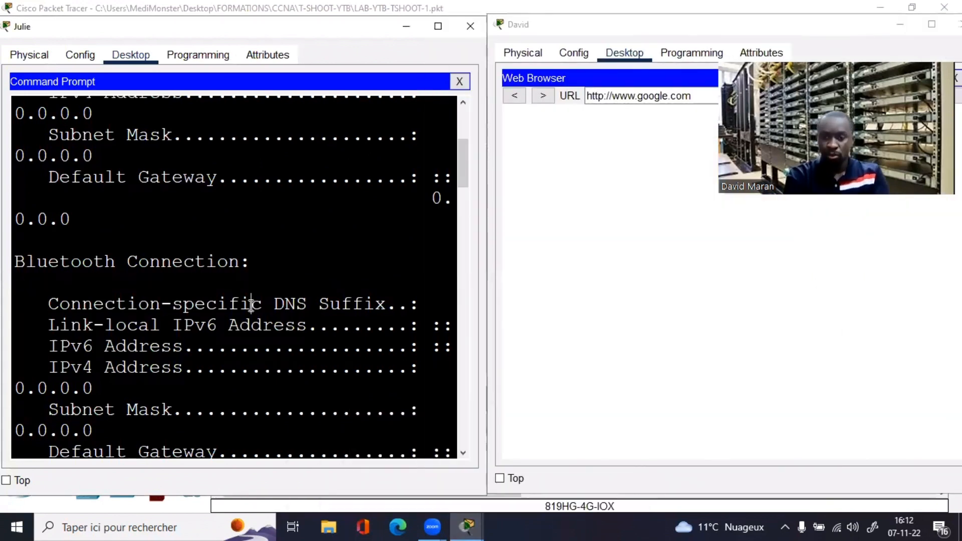
key("Return")
key("Return")
key("Return")
key("Return")
type("ping ")
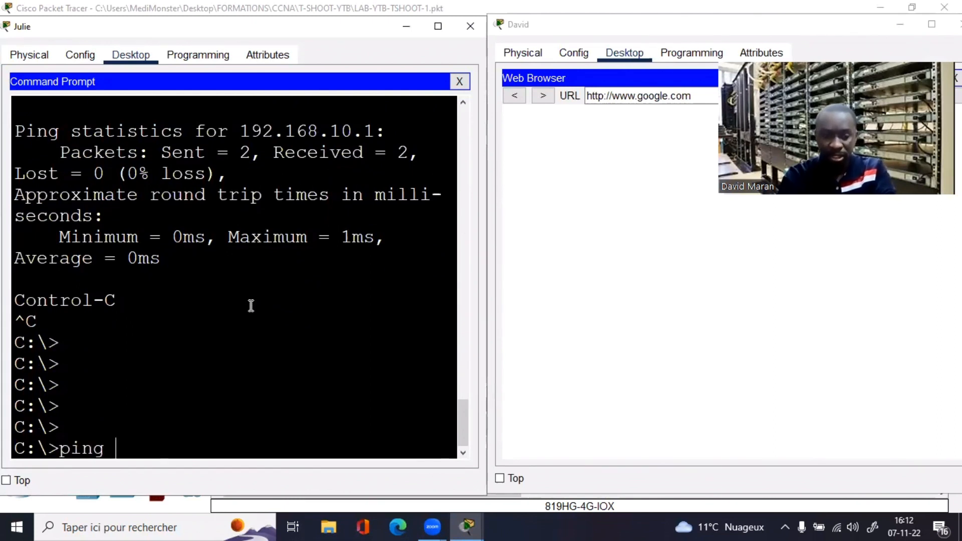
type("www")
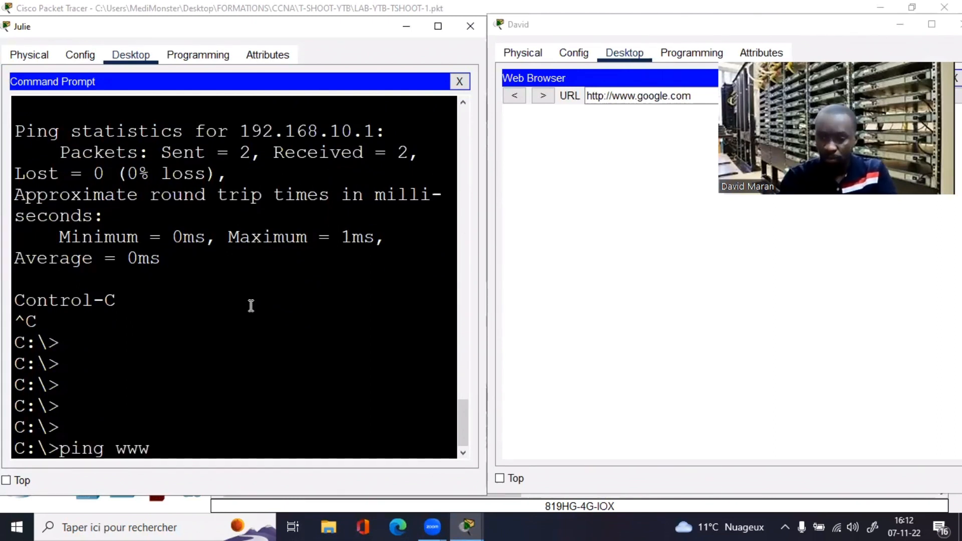
type(".google.com")
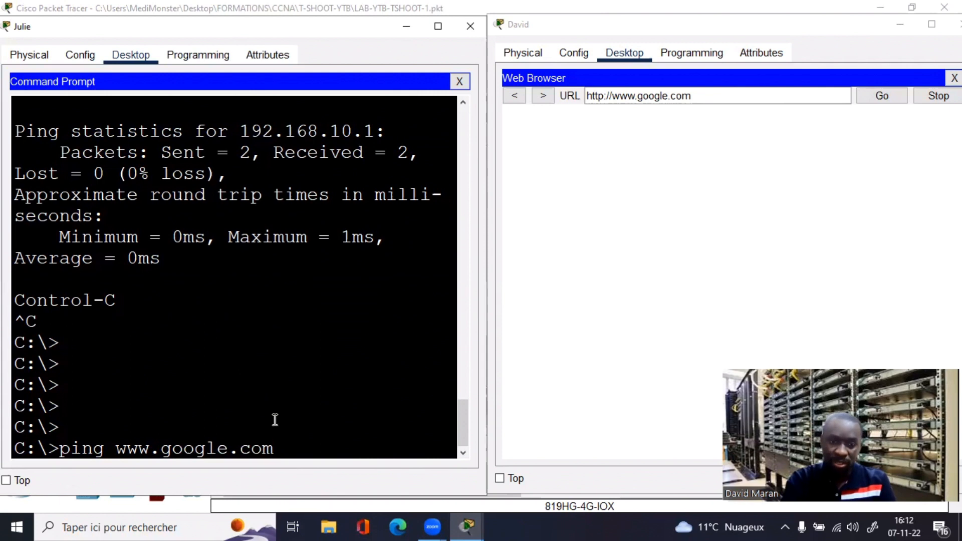
key("Return")
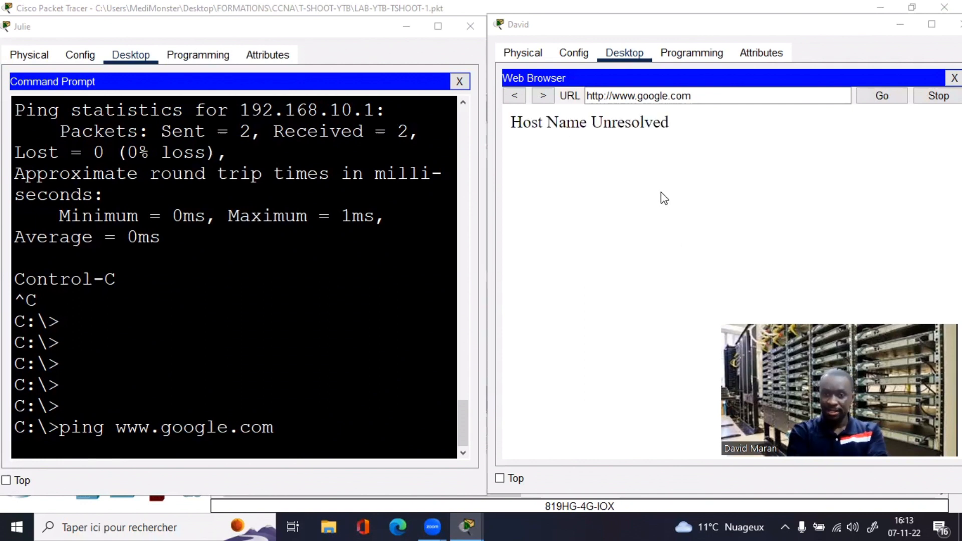
Step: Highlight the Host Name Unresolved error on the first FINANCE laptop, then close its browser
left_click(513, 123)
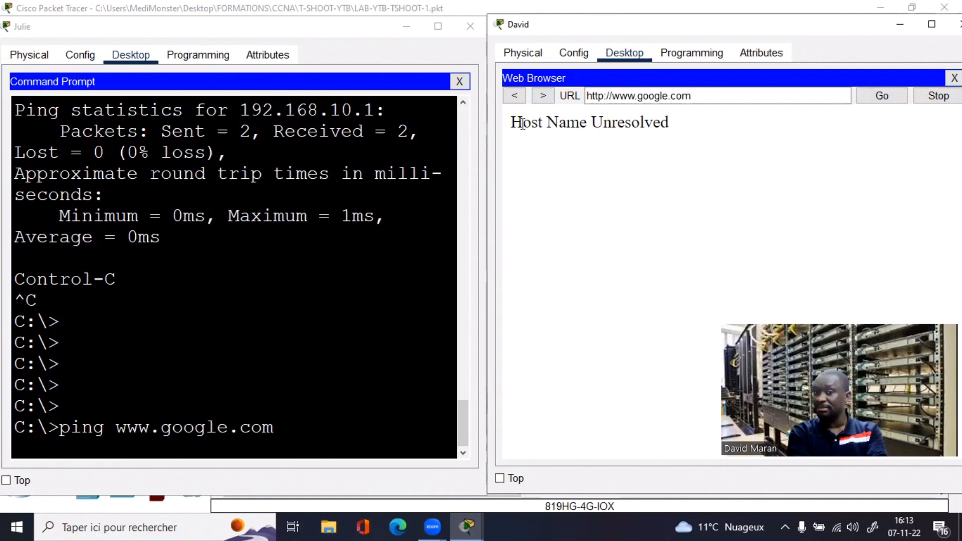
left_click_drag(522, 123, 681, 128)
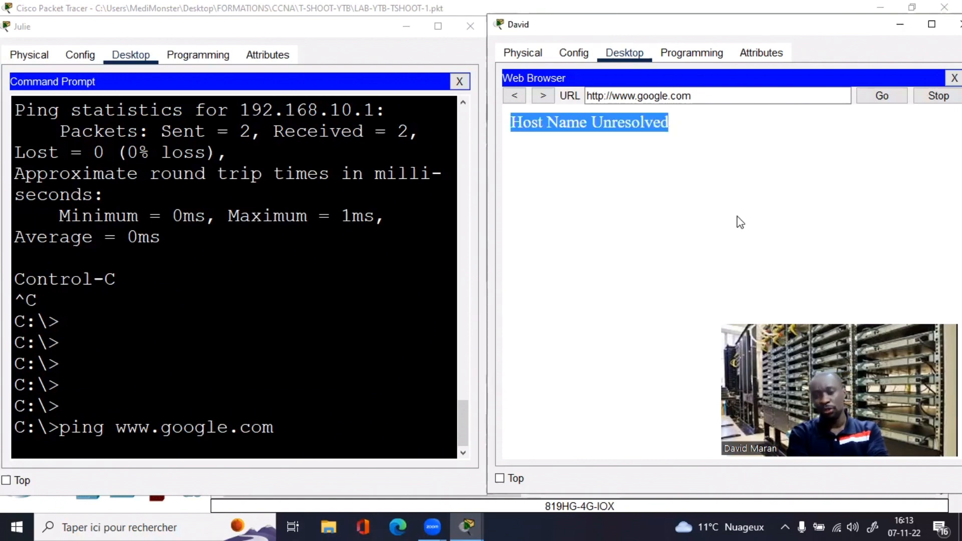
left_click_drag(837, 413, 840, 110)
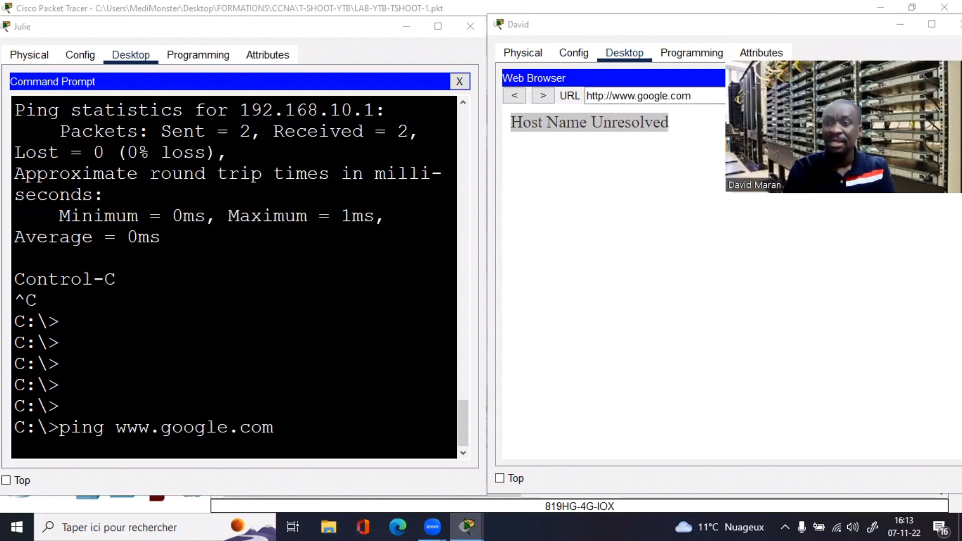
left_click(804, 27)
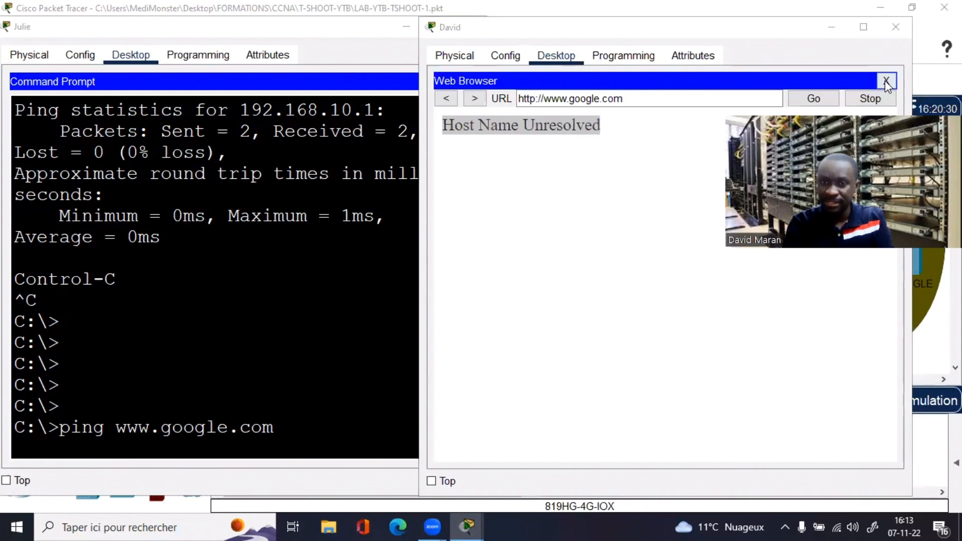
left_click(530, 98)
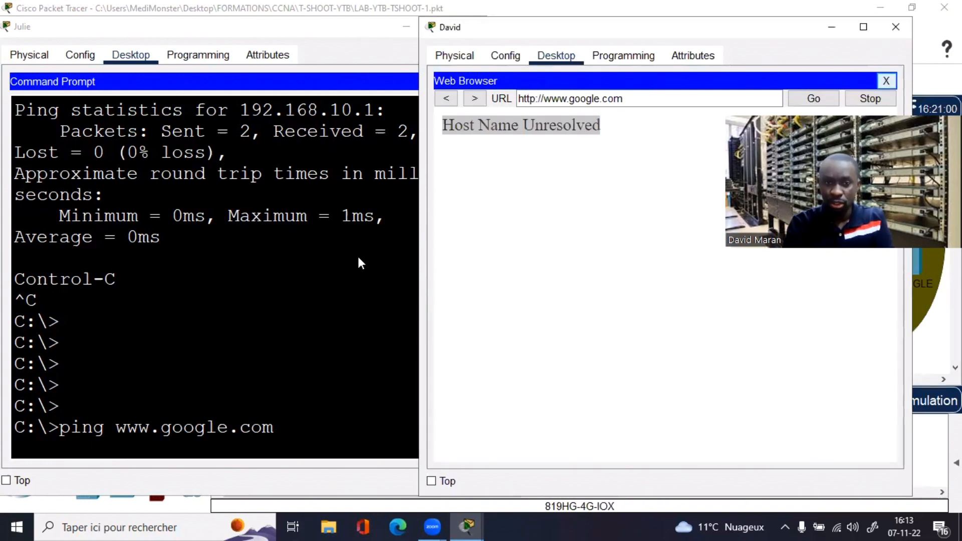
left_click(886, 81)
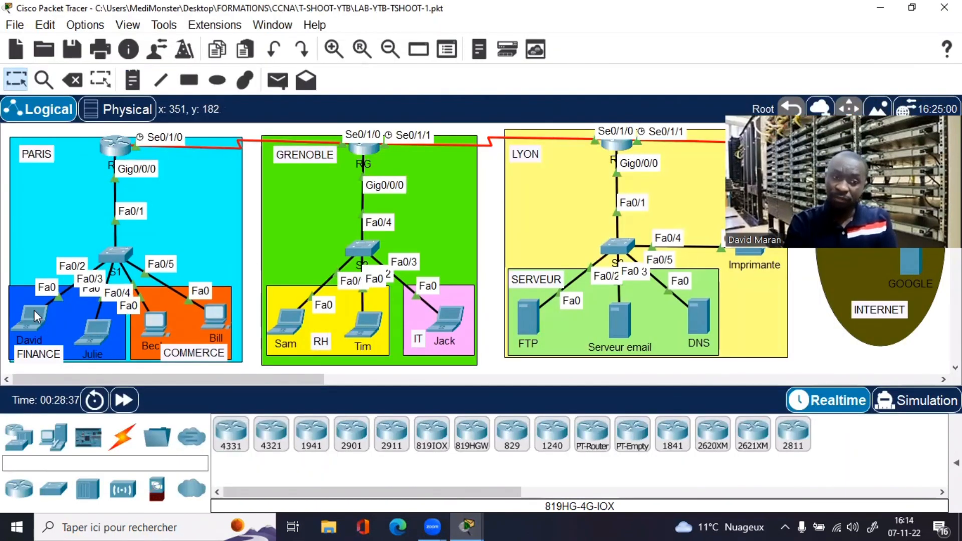
Step: Run ipconfig and then ipconfig /all on the first FINANCE laptop
left_click(34, 310)
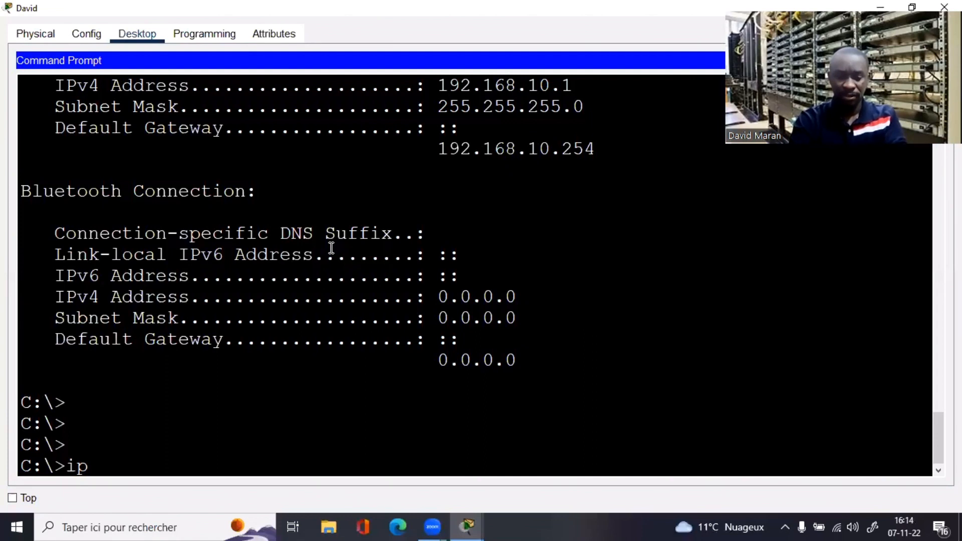
type("config")
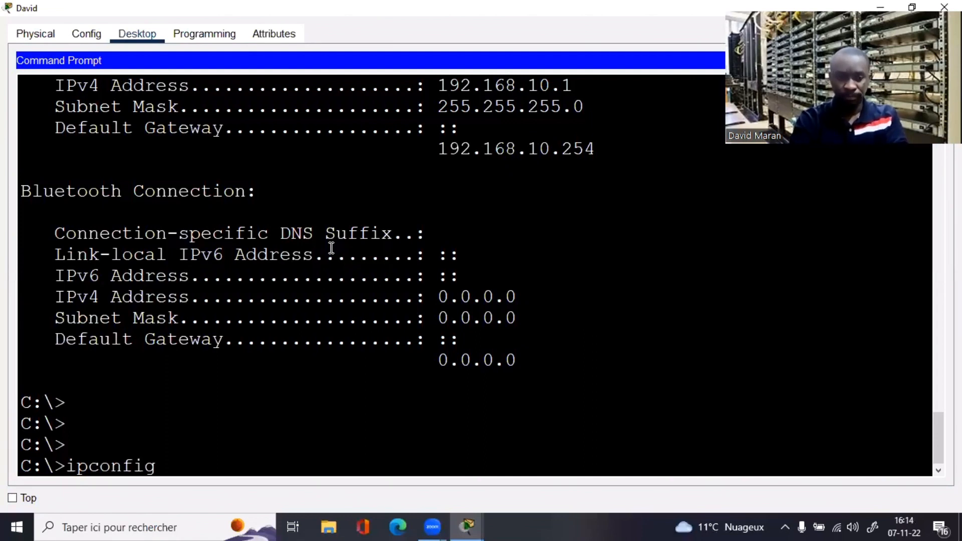
key("Return")
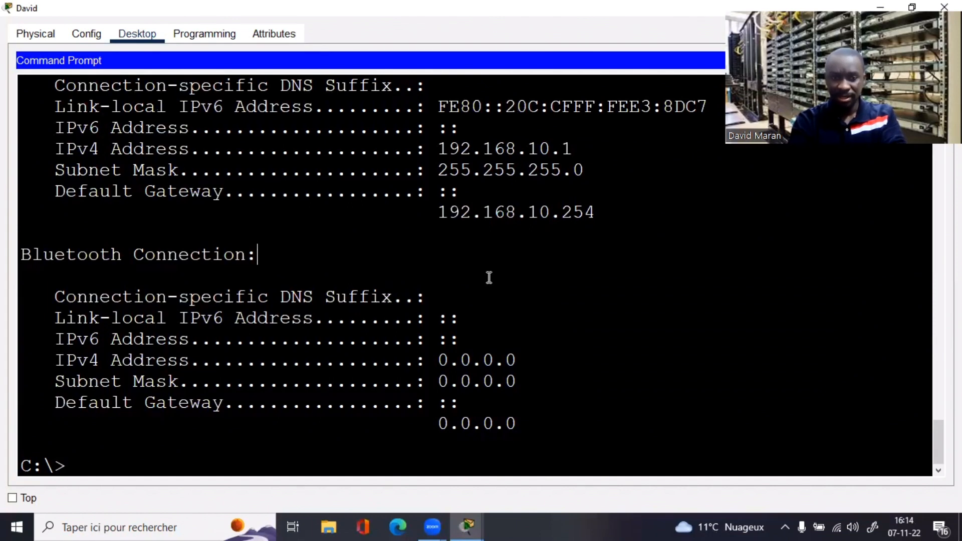
key("Up")
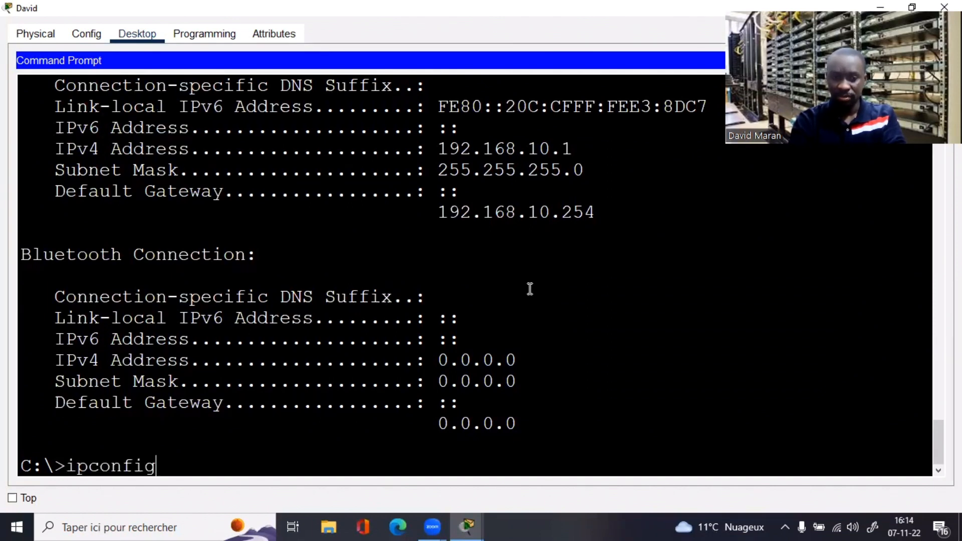
type("/")
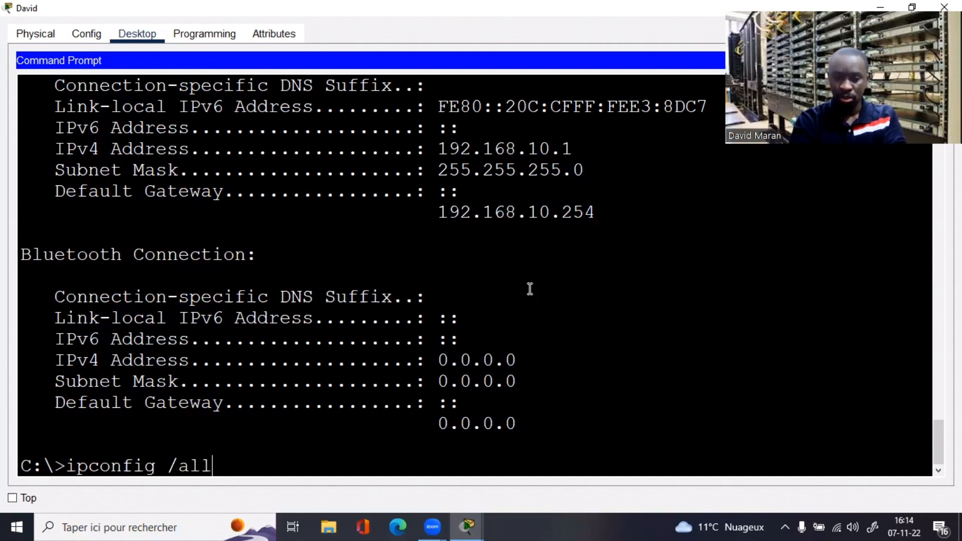
type("all")
key("Return")
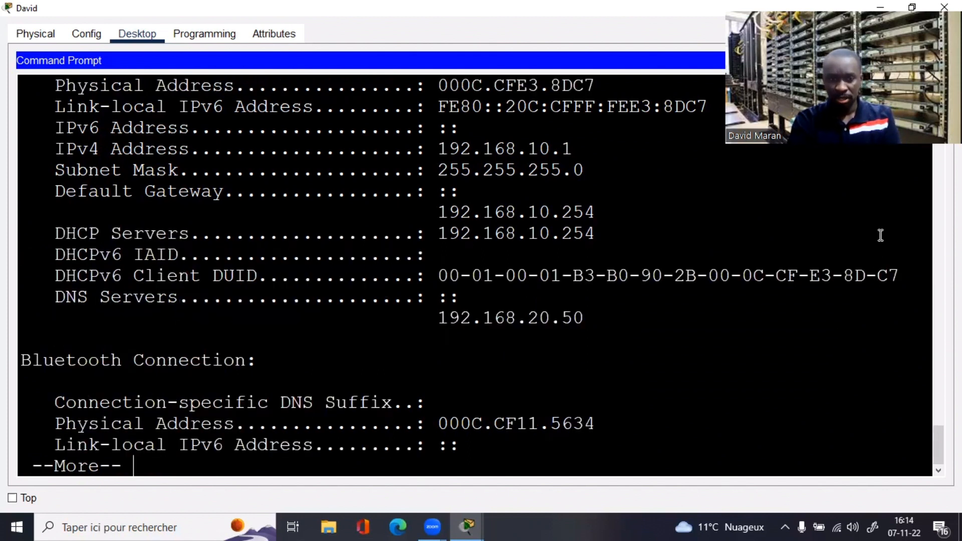
Step: Highlight the DHCP Servers line showing 192.168.10.254, then restore the window size
left_click_drag(66, 248, 168, 249)
left_click_drag(54, 228, 636, 236)
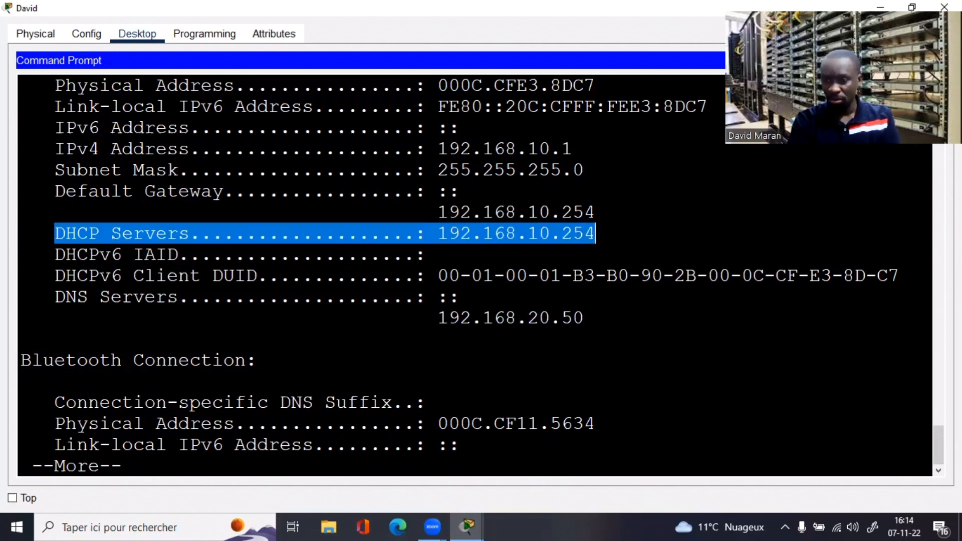
left_click_drag(937, 453, 936, 440)
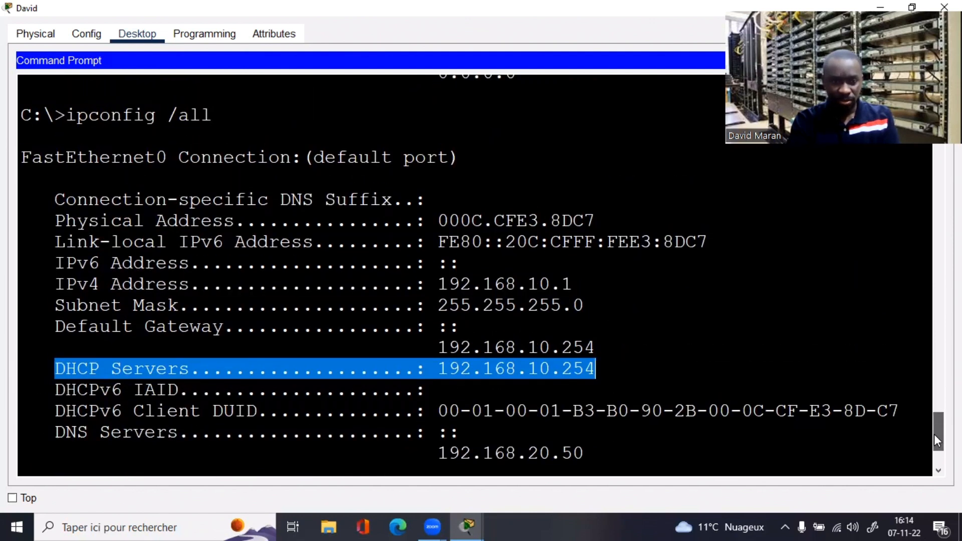
scroll(936, 440, "down", 3)
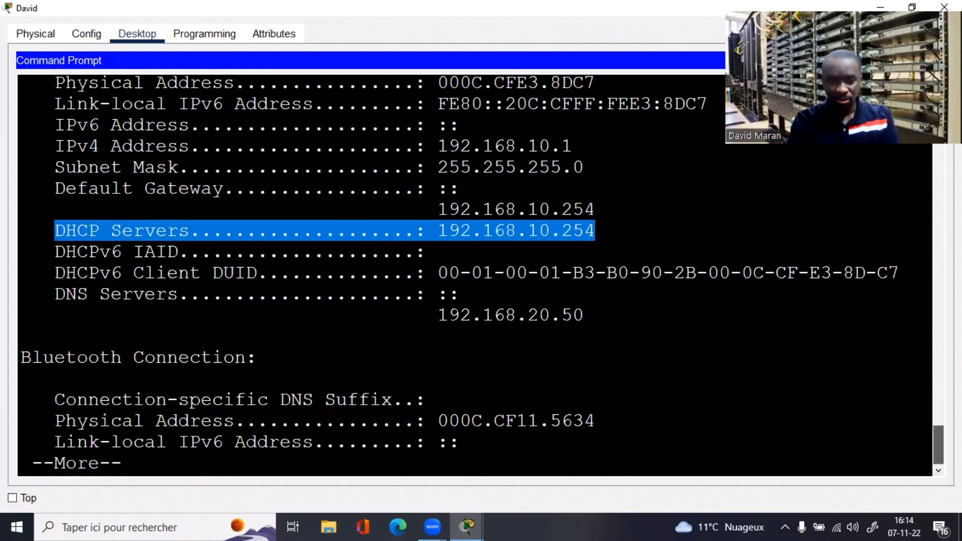
left_click(675, 434)
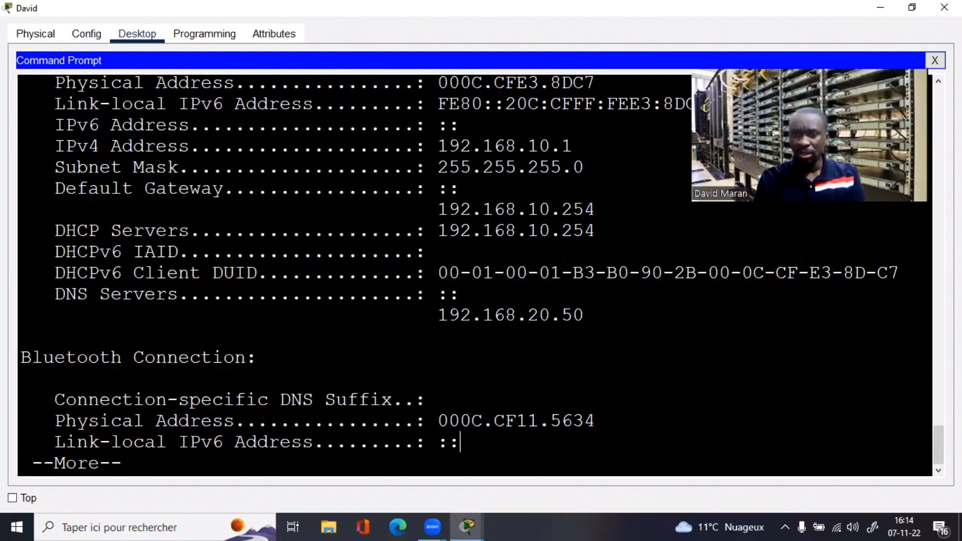
left_click(919, 9)
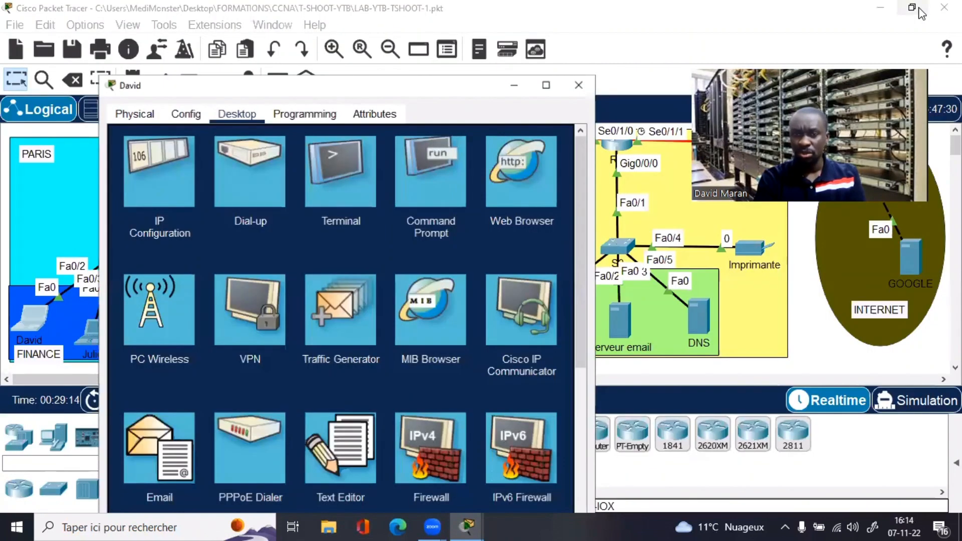
Step: Check the first Finance laptop's DHCP settings: IP 192.168.10.1, gateway 192.168.10.254, DNS 192.168.20.50
left_click(579, 85)
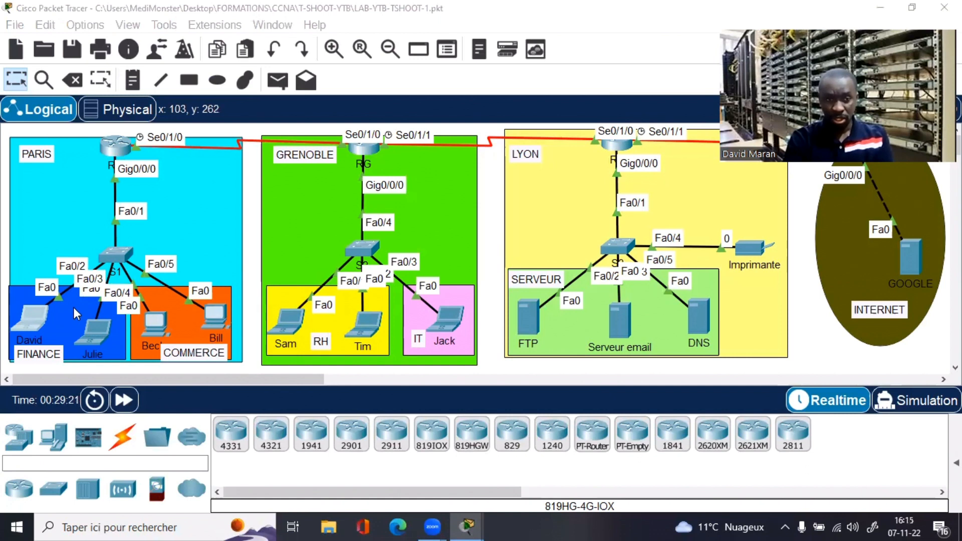
left_click(27, 315)
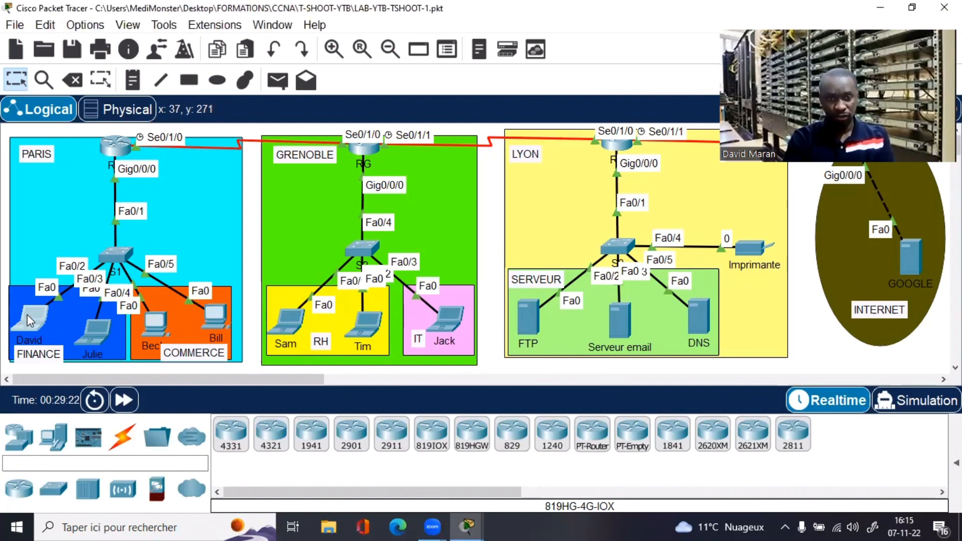
left_click(49, 318)
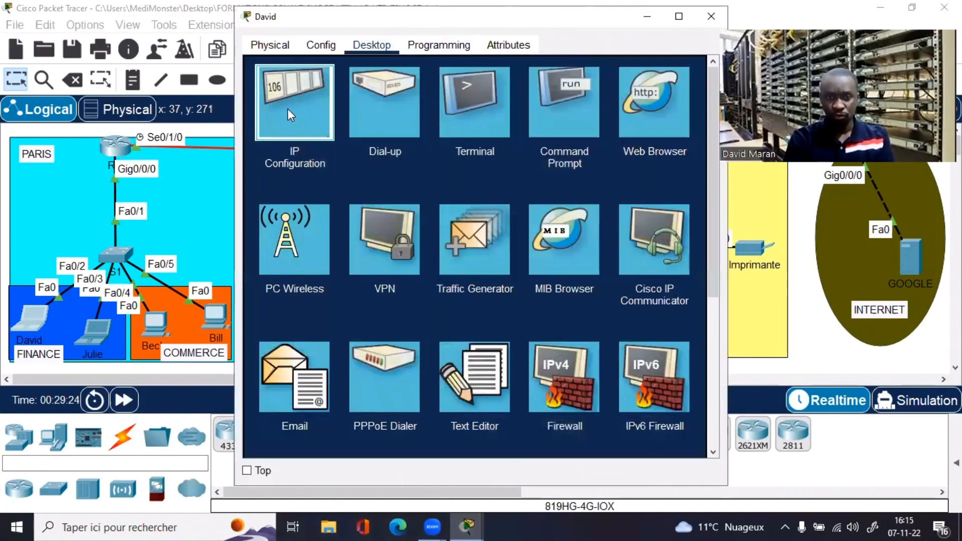
left_click(288, 109)
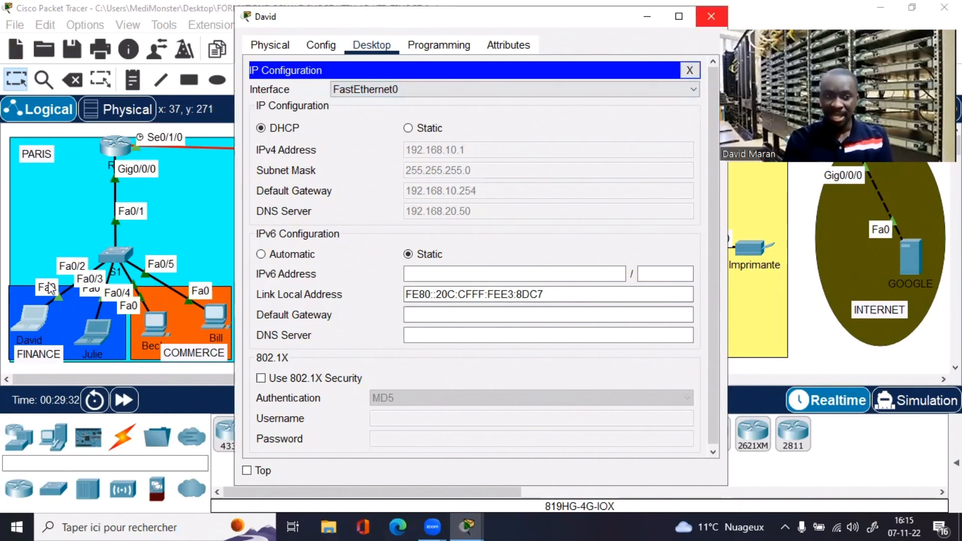
left_click(221, 271)
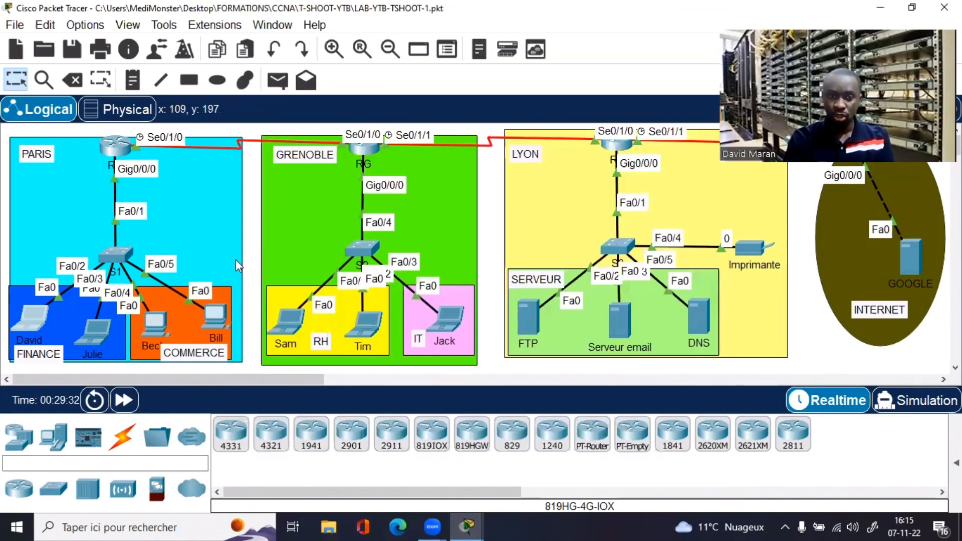
Step: Ping the DNS server 192.168.20.50 from the first Finance laptop's command prompt
left_click(38, 320)
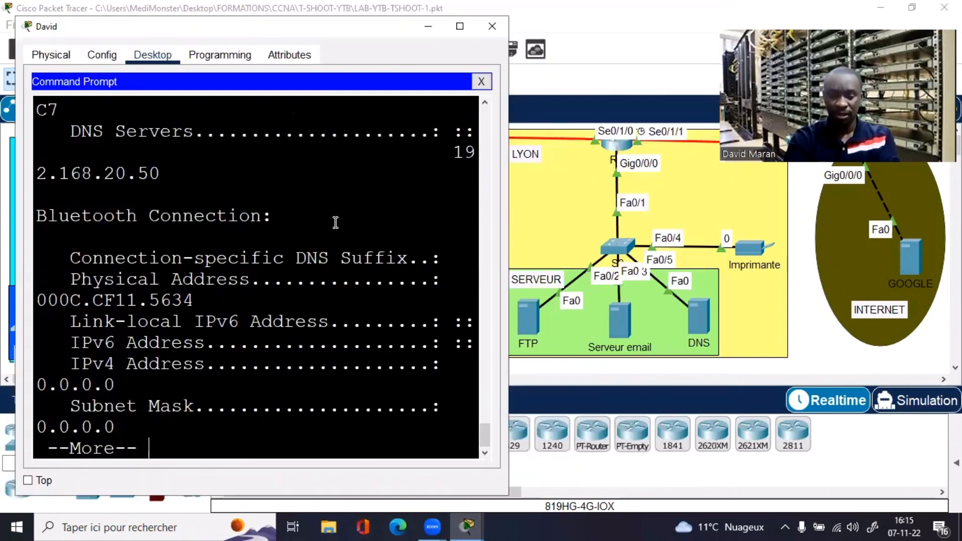
key("space")
type("piu")
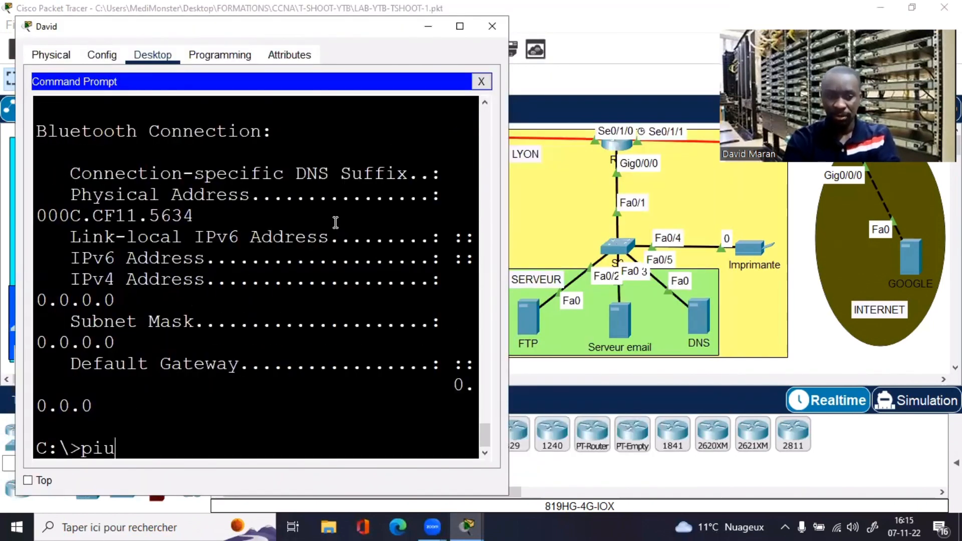
key("BackSpace")
type("ng")
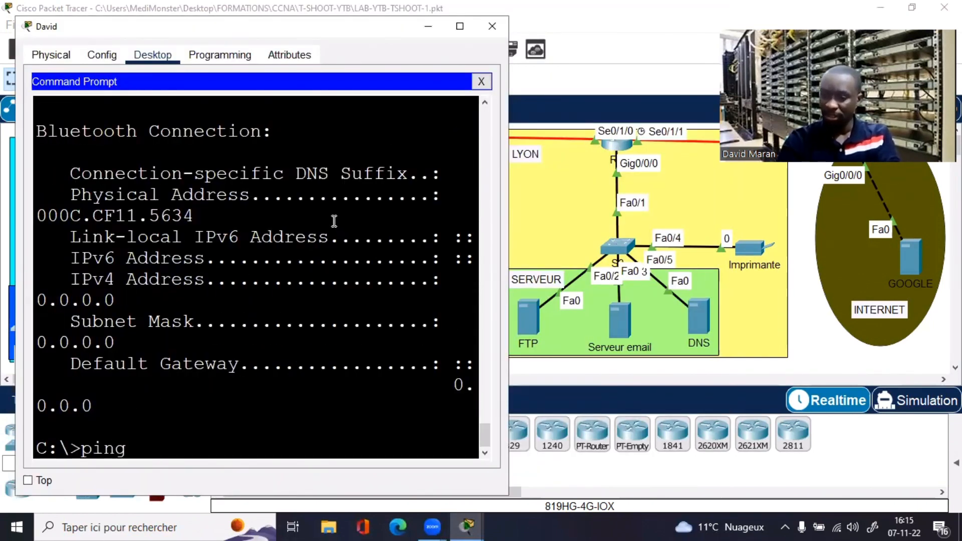
type(" 192.168.")
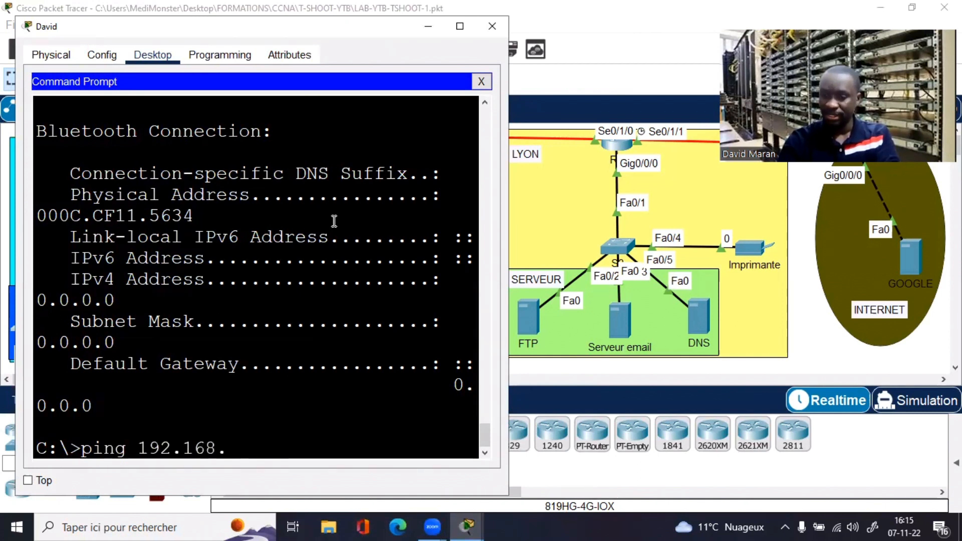
type("20.50")
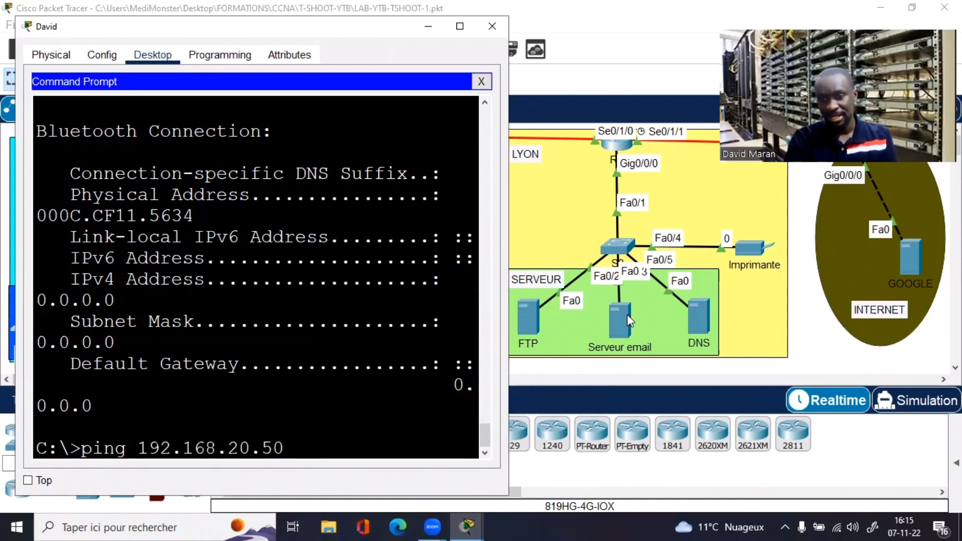
key("Return")
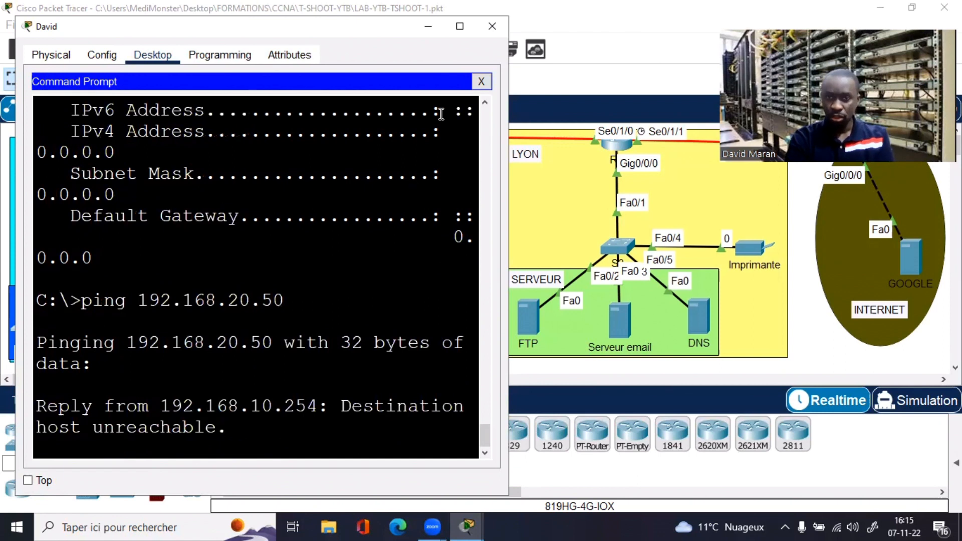
Step: Highlight the 'Destination host unreachable' replies, then close the laptop's console window
left_click(459, 27)
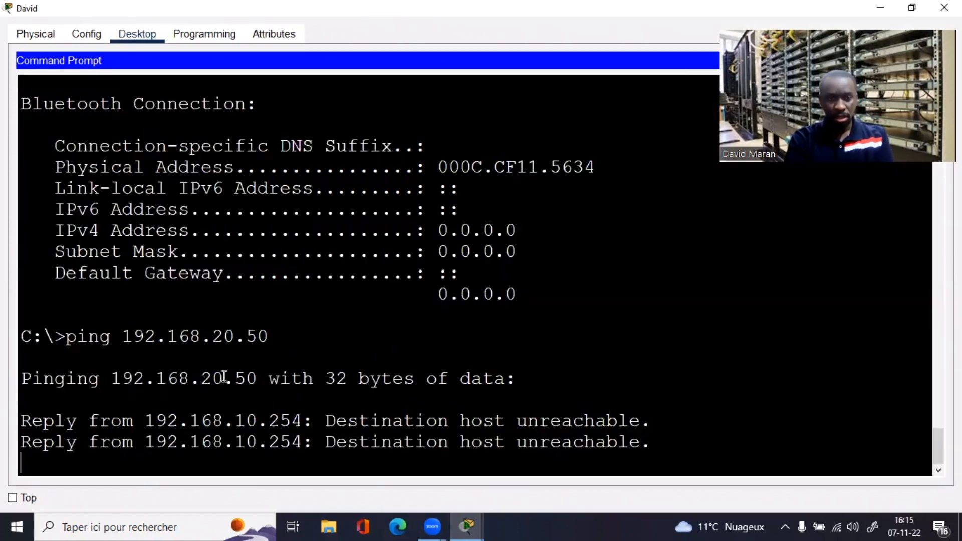
left_click(329, 421)
left_click_drag(532, 420, 655, 430)
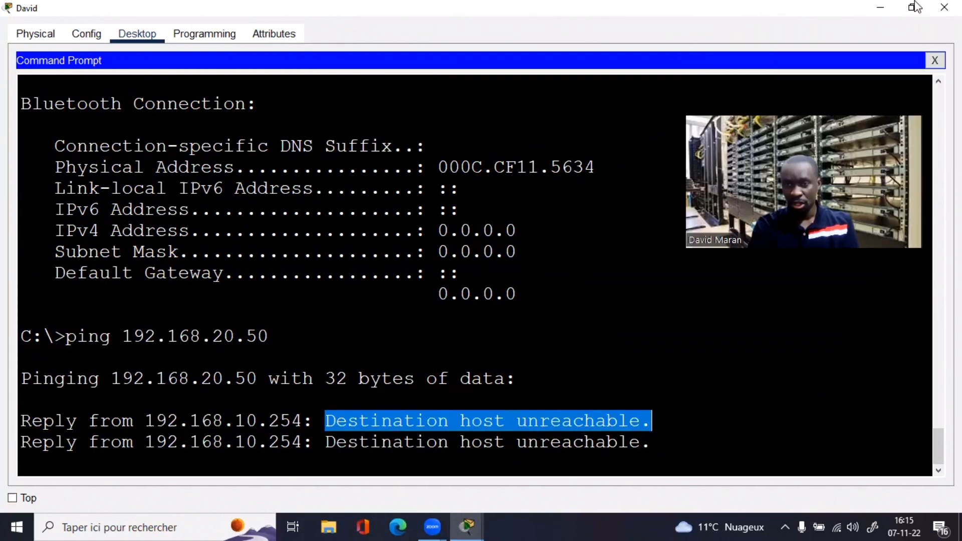
double_click(489, 10)
left_click(491, 26)
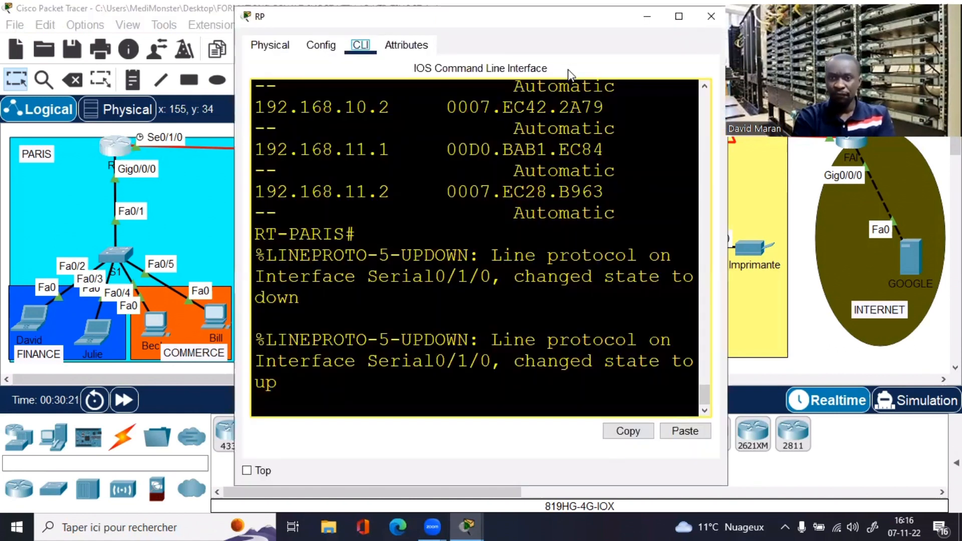
Step: Run ping 192.168.20.50 from the RT-PARIS command line
key("Return")
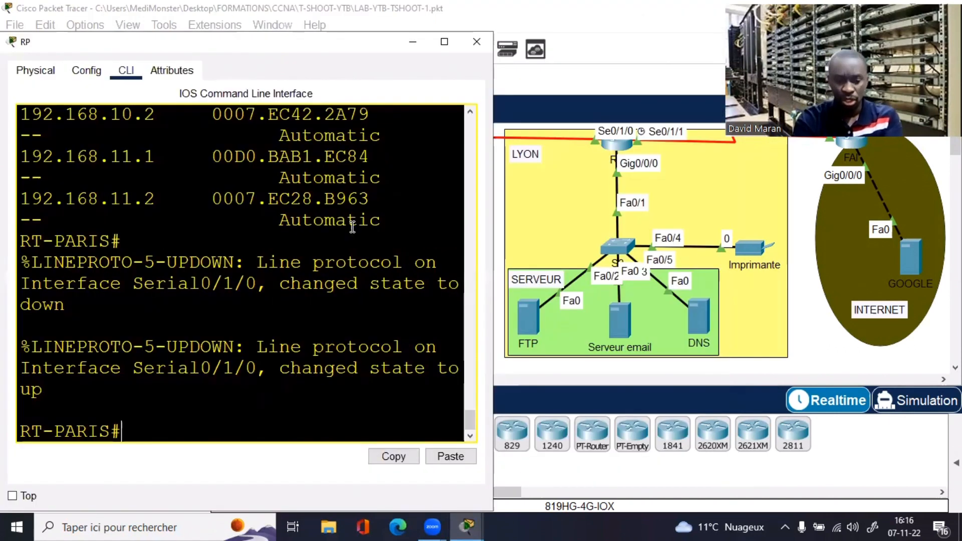
key("Return")
key("Return")
key("Return")
key("Return")
key("Return")
type("ping ")
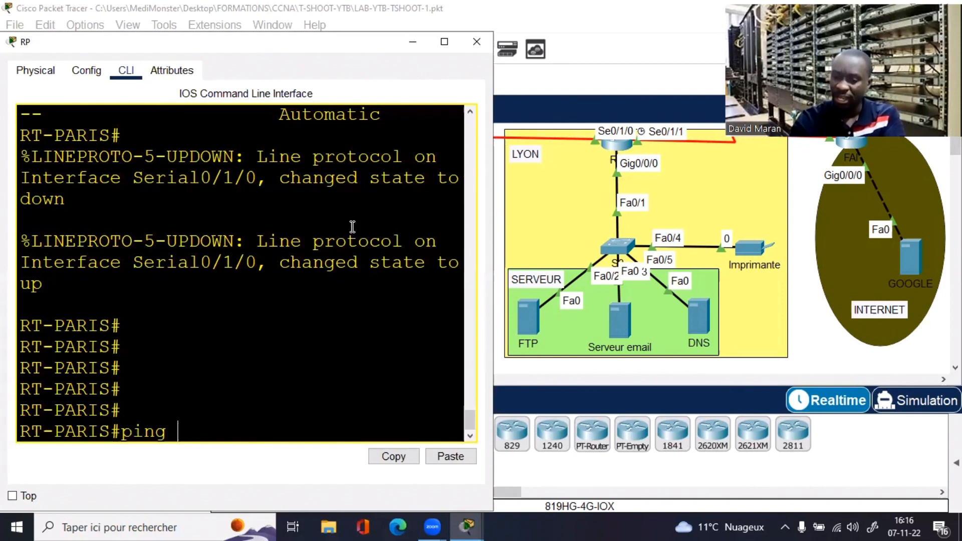
type("192.16")
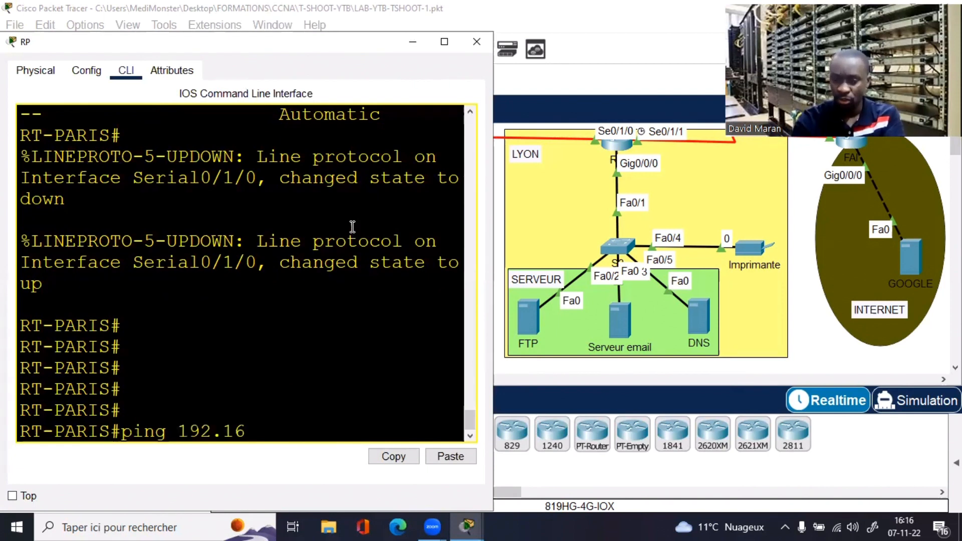
type("8.")
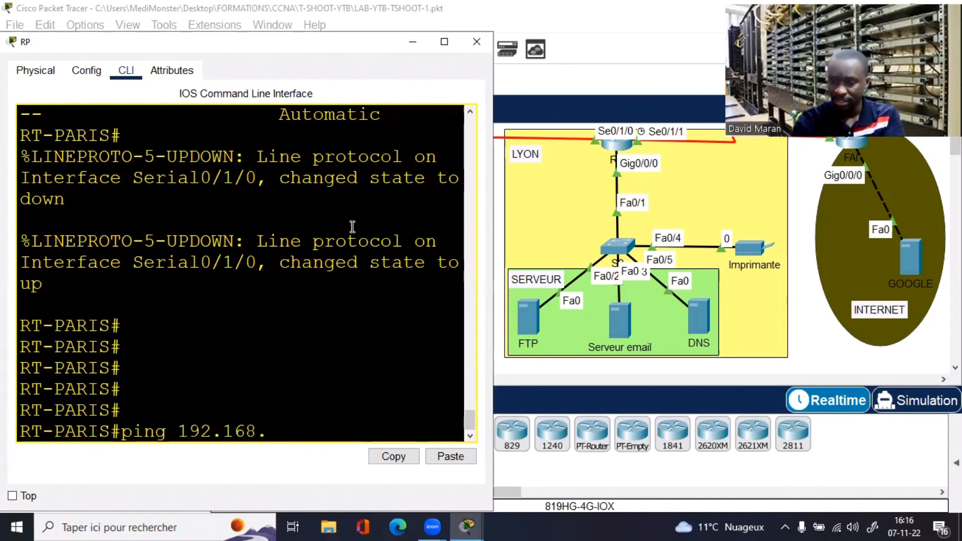
type("20.50")
key("Return")
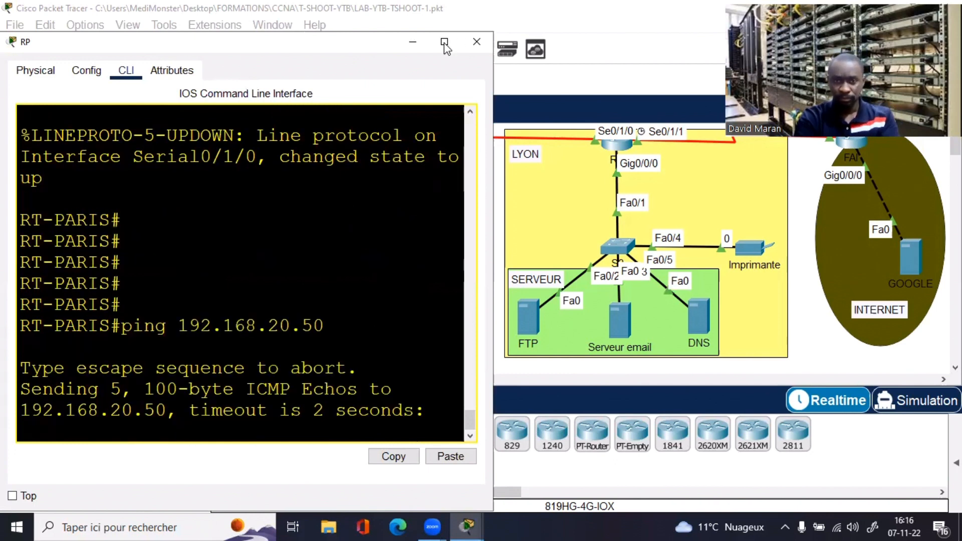
Step: Review the failed ping result (0 percent, 0/5) in the full-screen router console
left_click(444, 43)
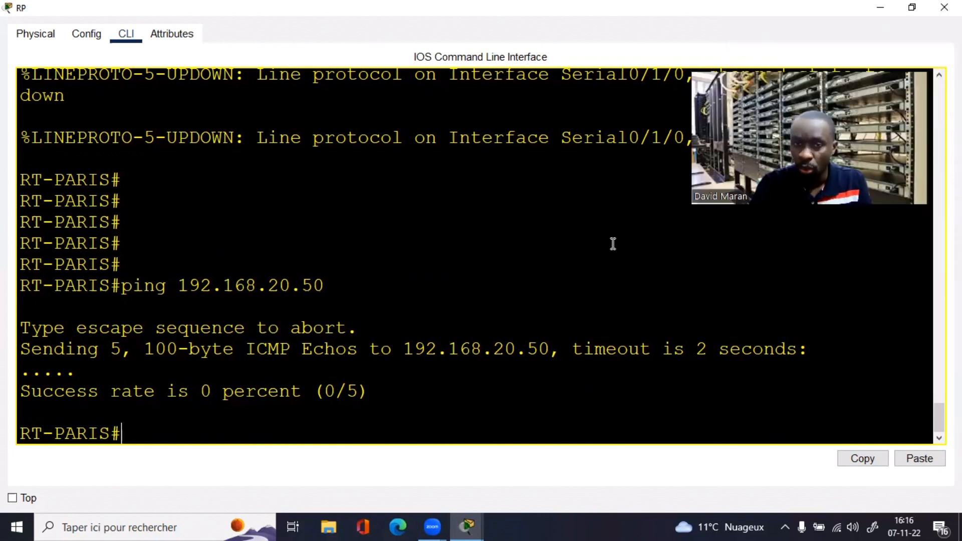
left_click(912, 7)
left_click(445, 43)
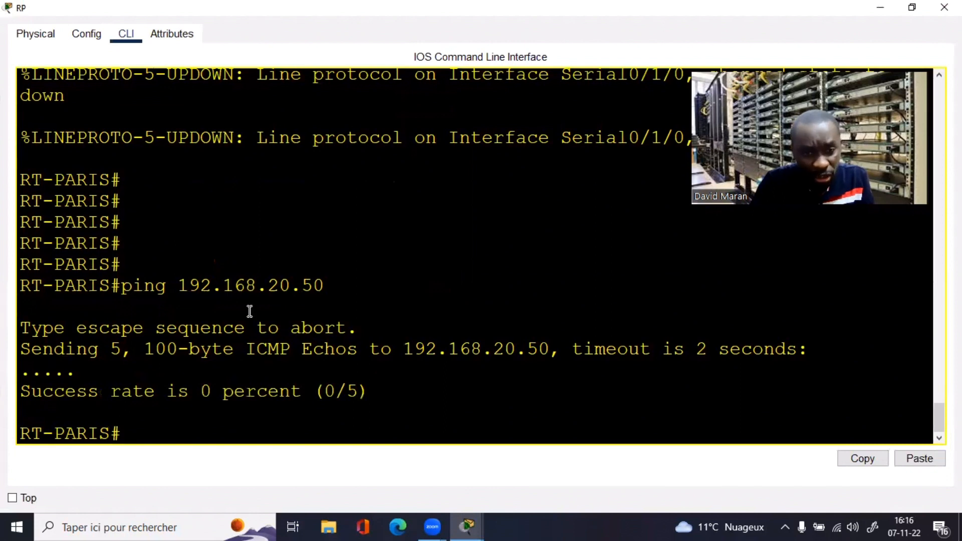
left_click_drag(133, 285, 275, 300)
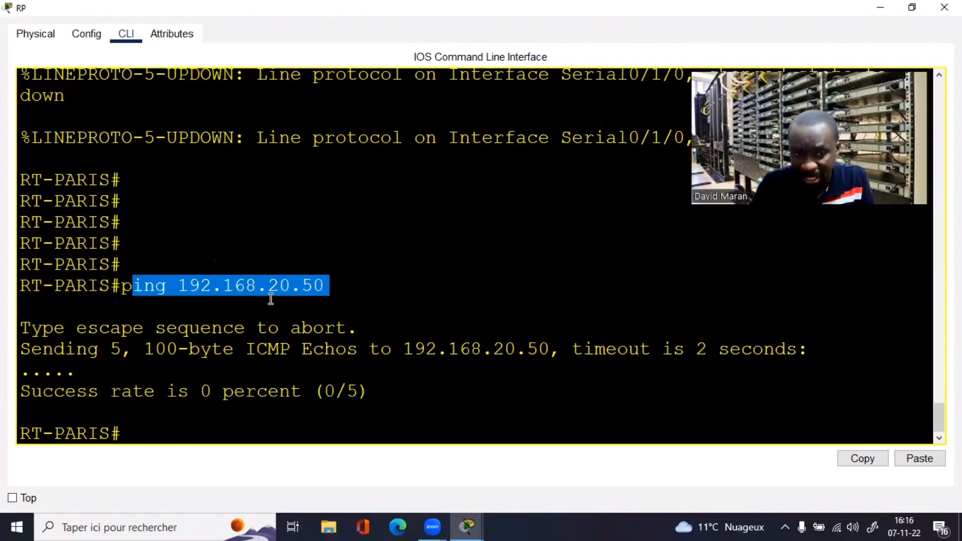
left_click(156, 404)
key("Return")
key("Return")
key("Return")
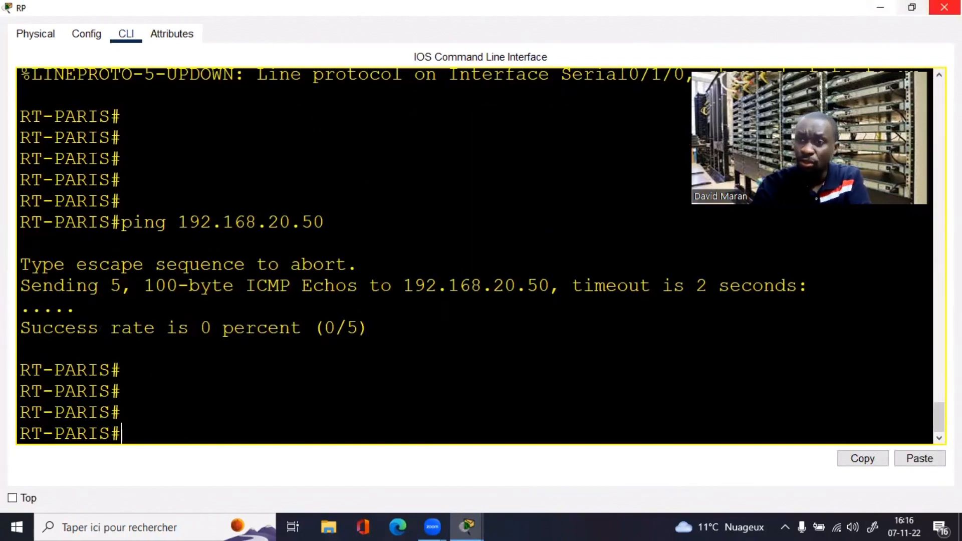
left_click(912, 7)
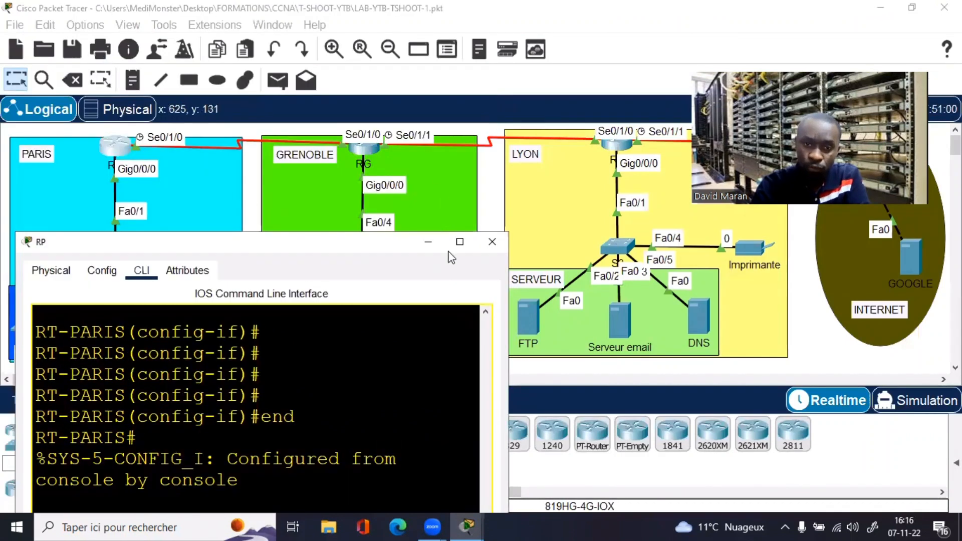
left_click(458, 243)
Step: List RT-PARIS's addressed interfaces with sh ip int br | e un
key("Return")
key("Return")
key("Return")
key("Return")
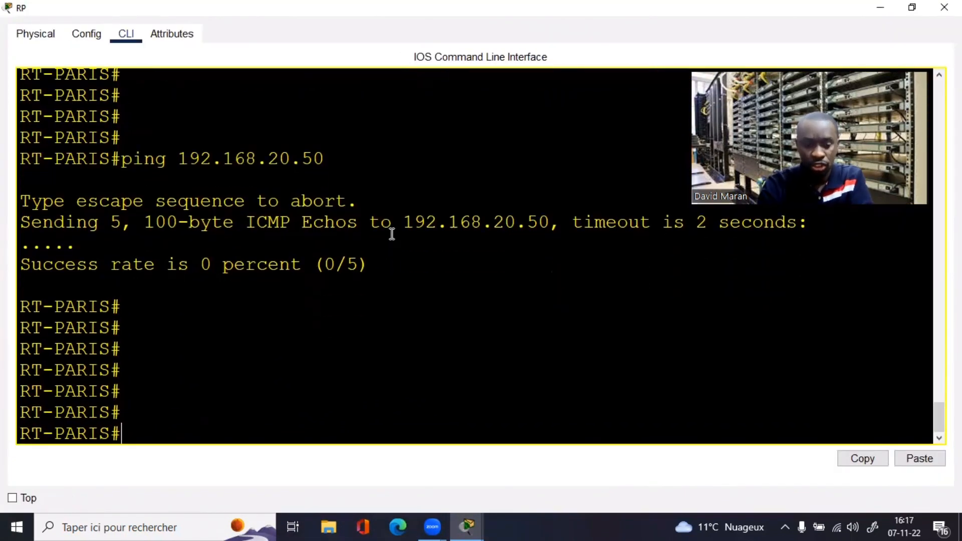
type("sh i")
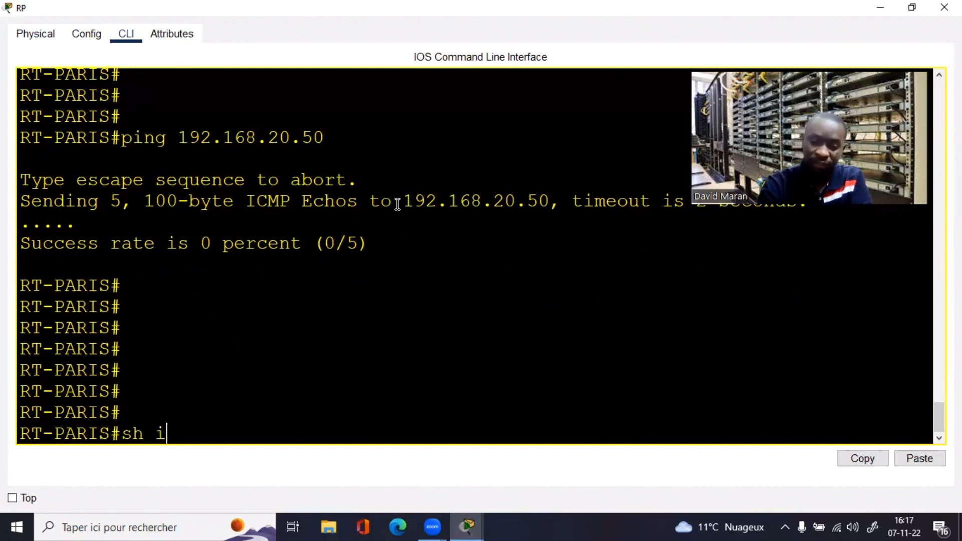
type("p int br ")
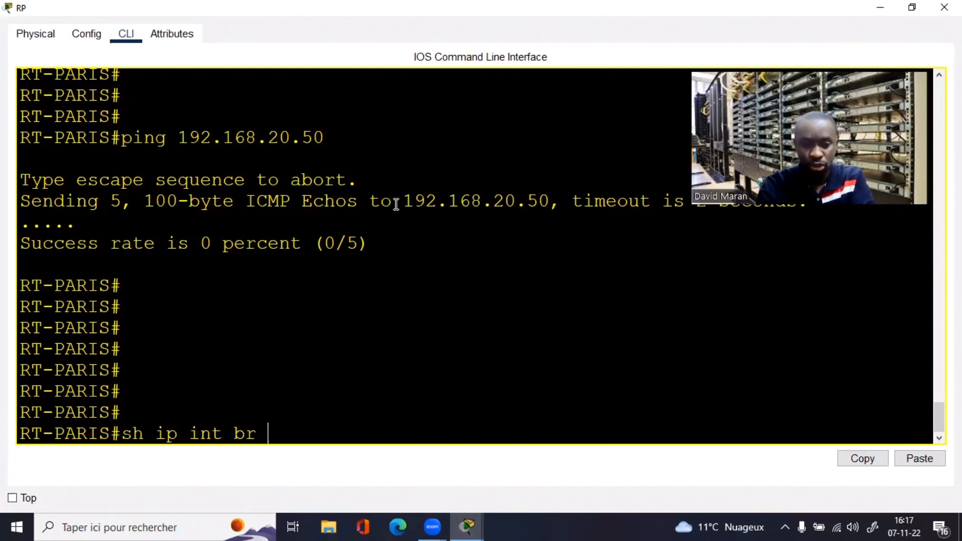
type("| e un a")
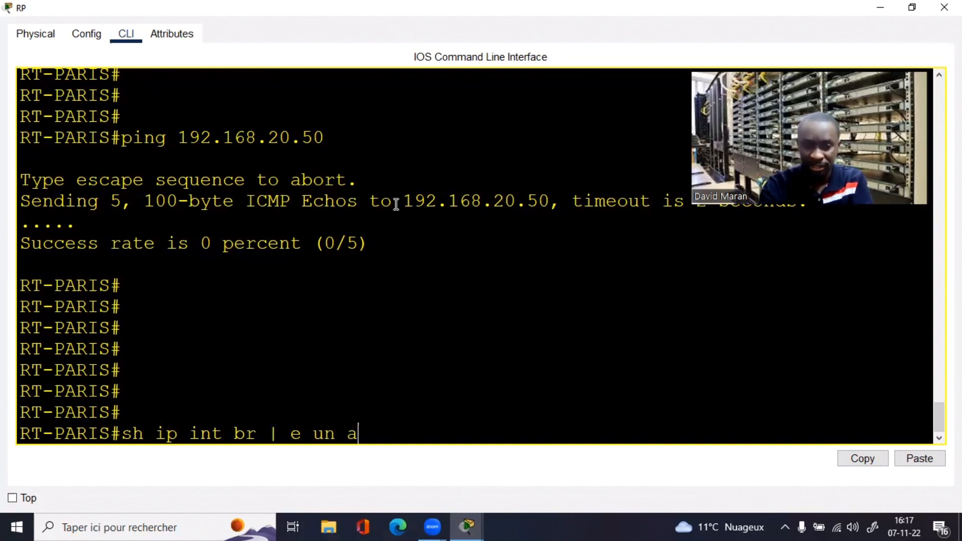
key("Return")
key("Up")
key("BackSpace")
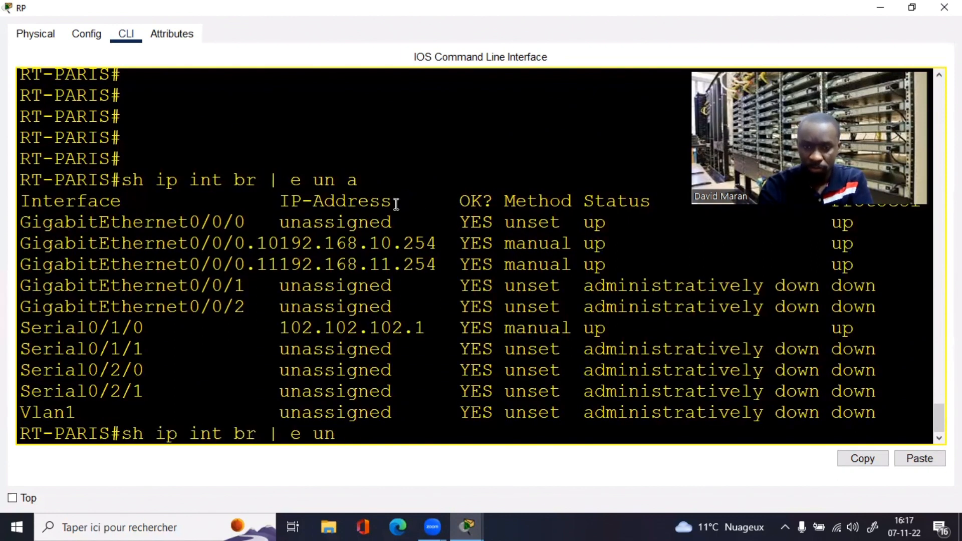
key("Return")
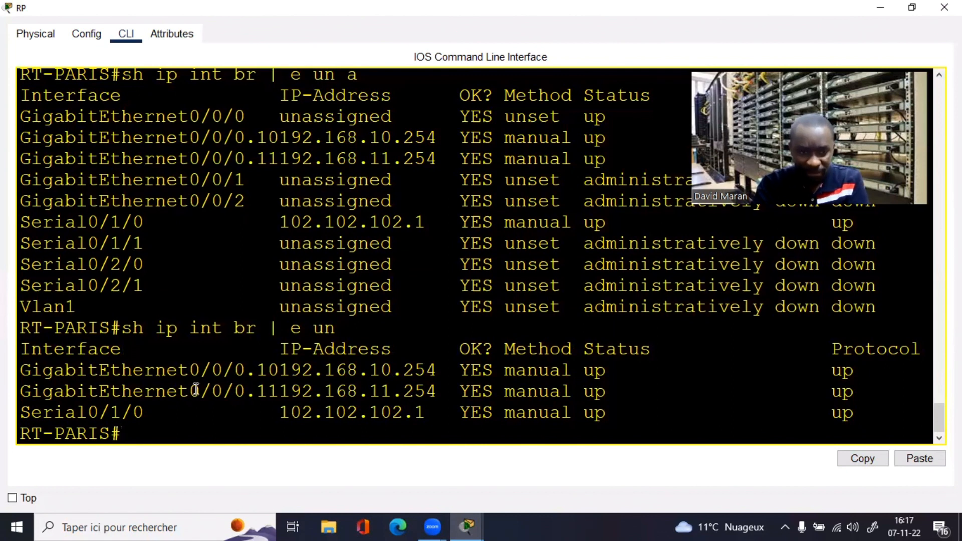
Step: Highlight the Gi0/0/0.10 and Gi0/0/0.11 rows and the Serial0/1/0 102.102.102.1 row
left_click_drag(30, 371, 440, 395)
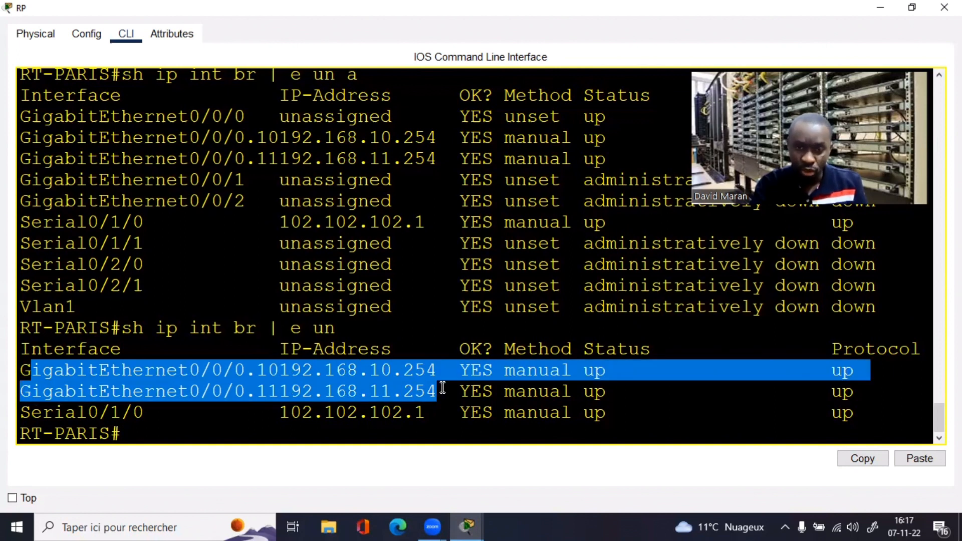
left_click(911, 6)
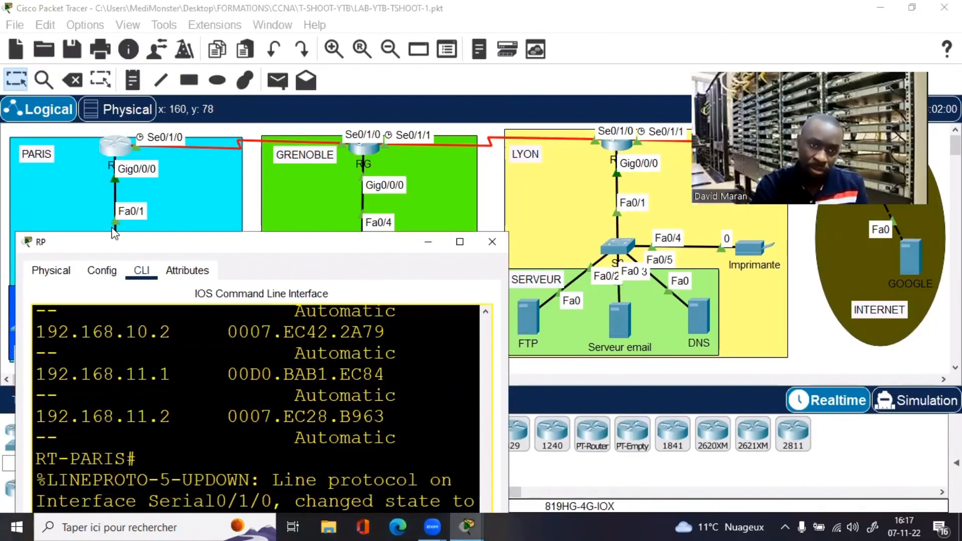
left_click(459, 243)
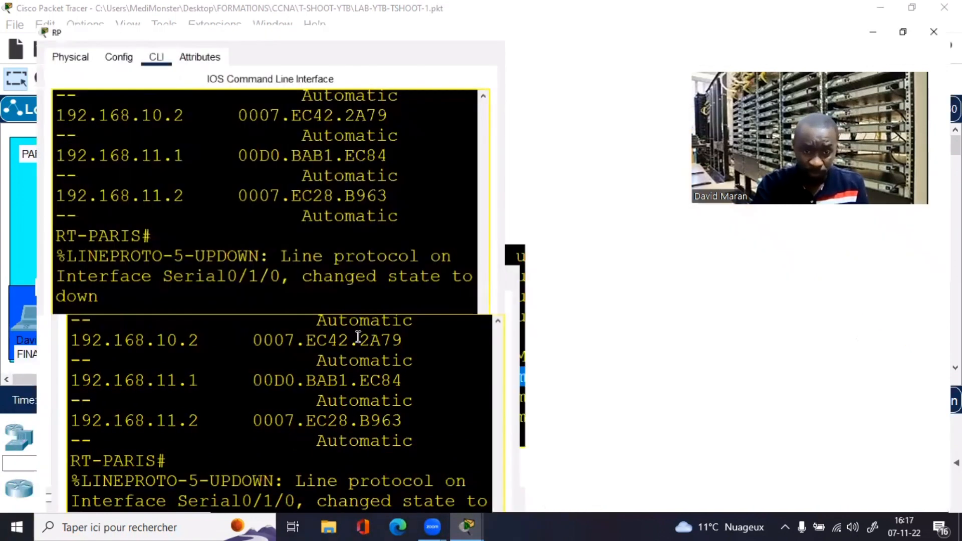
left_click(223, 440)
left_click_drag(72, 414, 427, 416)
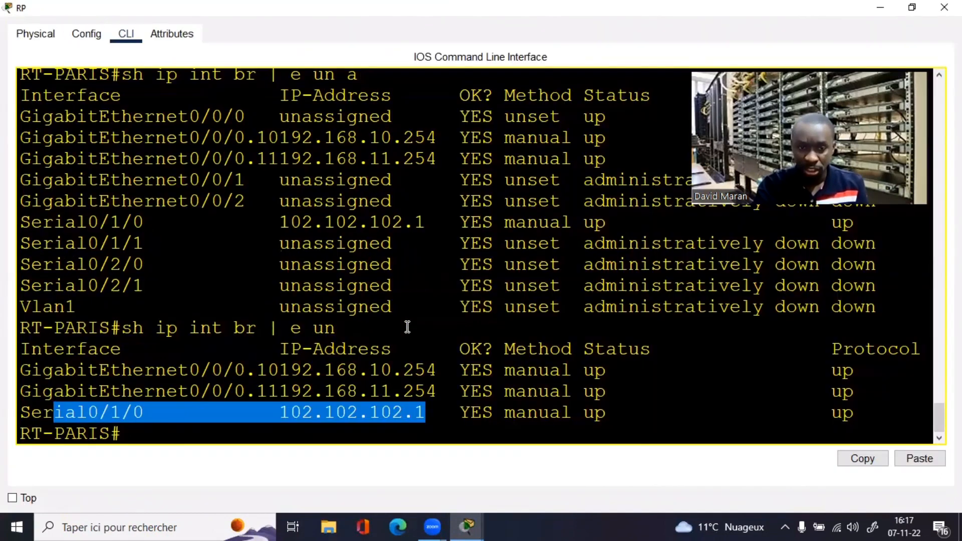
left_click(392, 349)
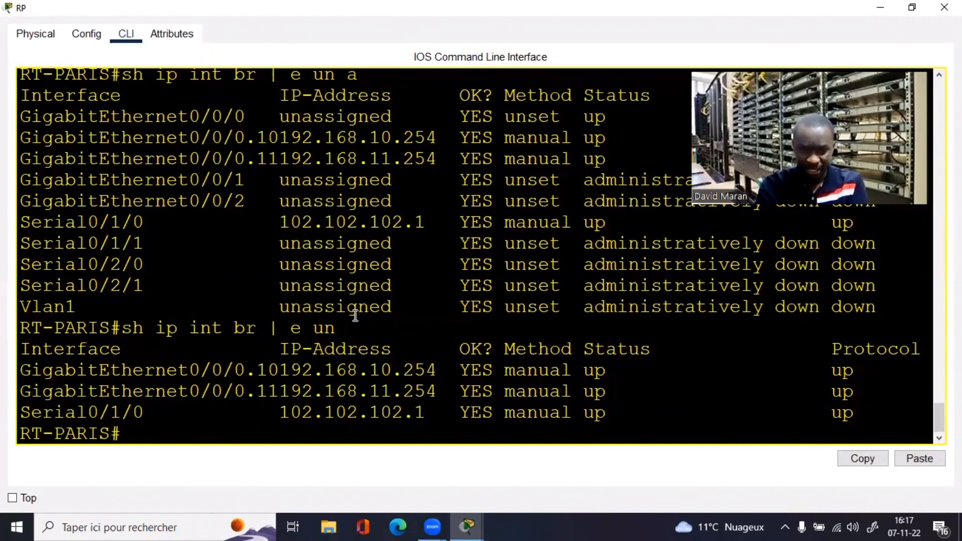
Step: Display RT-PARIS's running configuration and locate the Grenoble serial interface address
type("sh run")
key("Return")
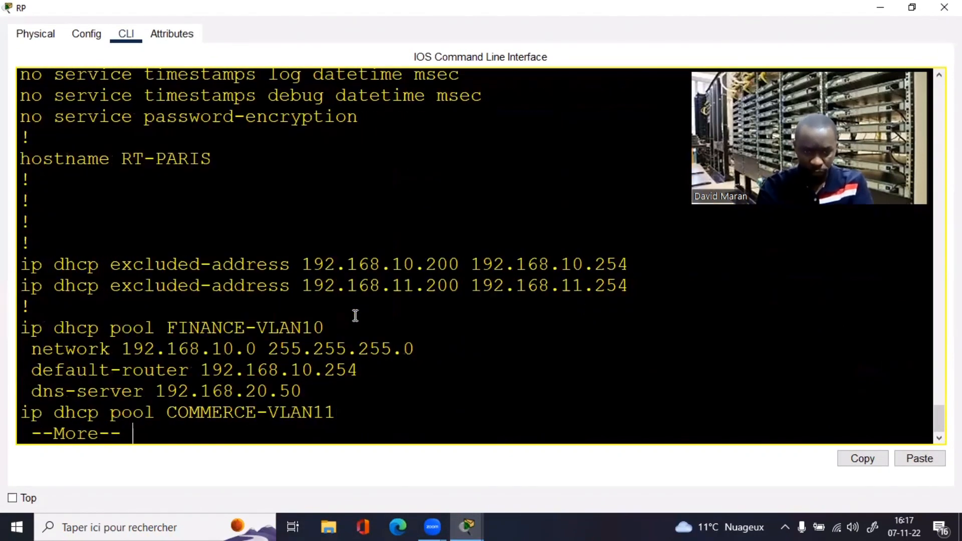
key("space")
key("space")
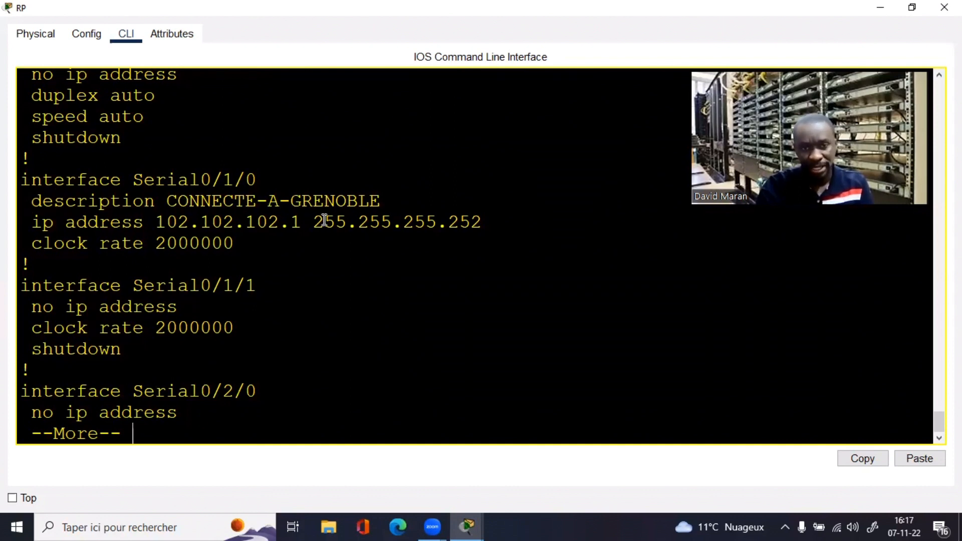
left_click_drag(424, 221, 309, 219)
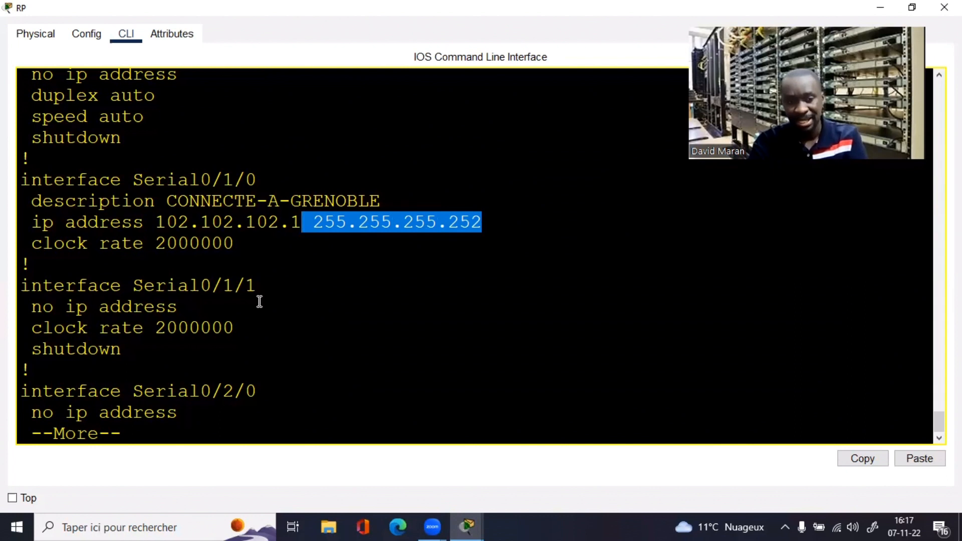
Step: Ping 102.102.102.2 across the Grenoble serial link, getting 5/5 successful replies
type("qping")
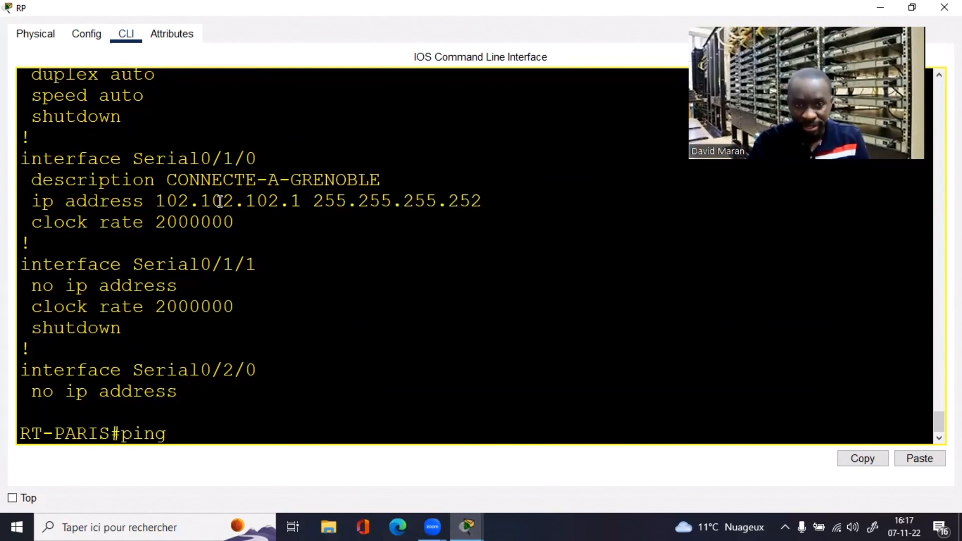
left_click_drag(156, 201, 282, 201)
key("super+c")
right_click(281, 201)
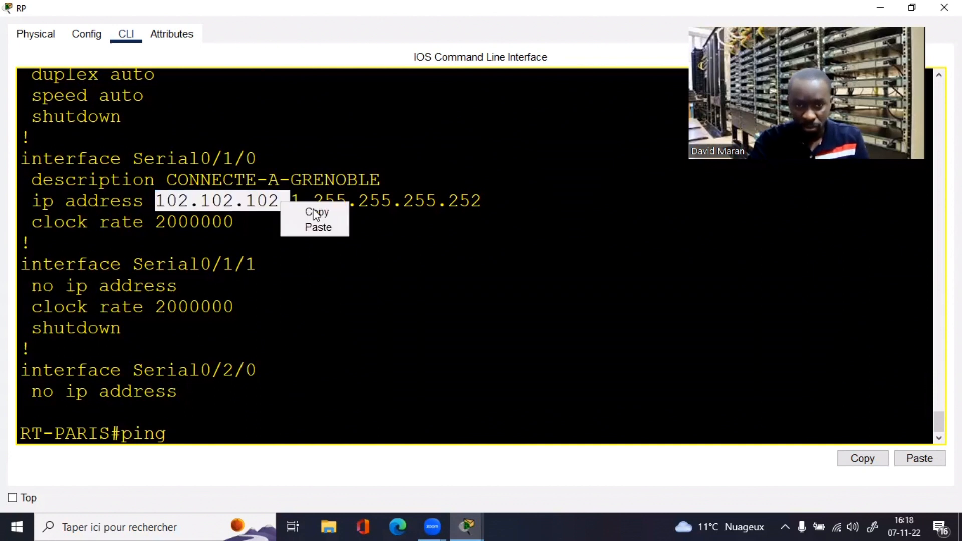
left_click(231, 416)
right_click(232, 419)
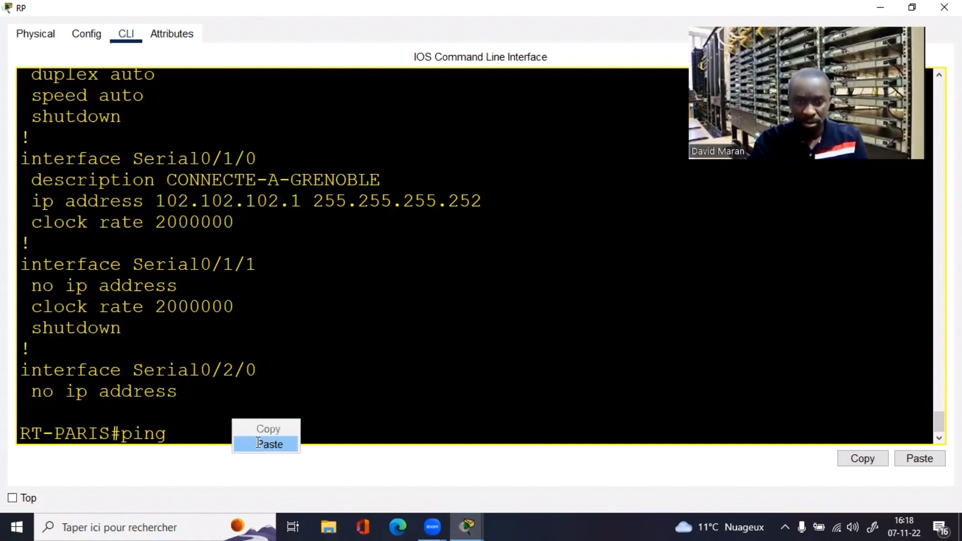
left_click(258, 443)
type(".2")
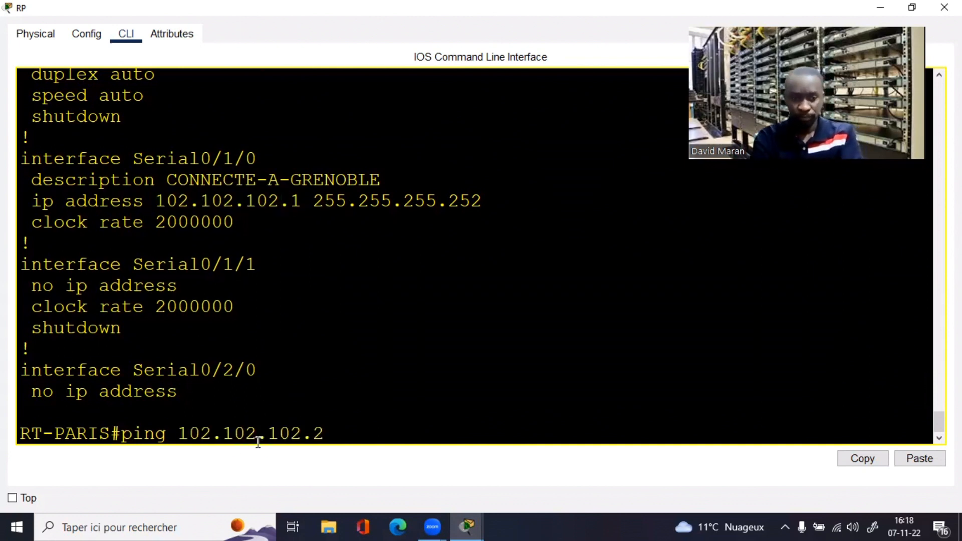
key("Return")
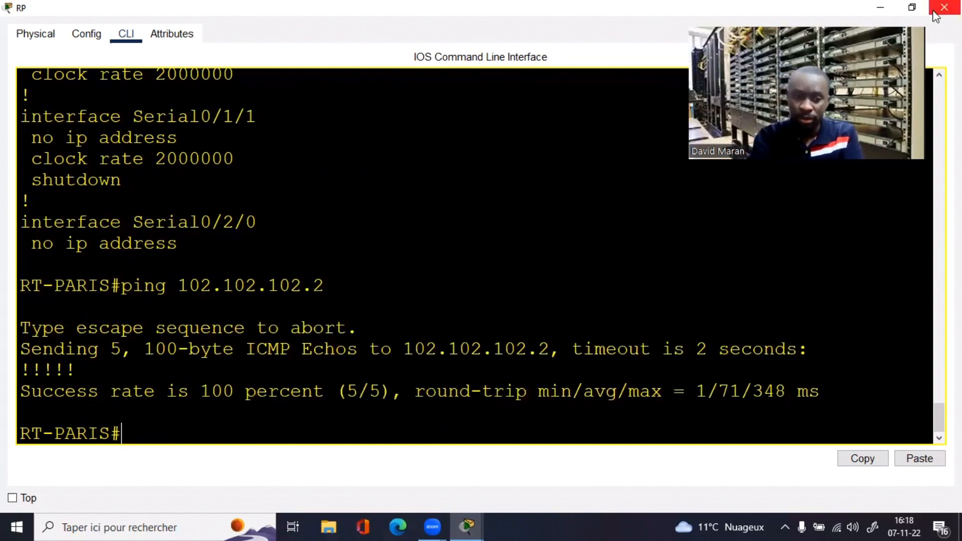
key("Return")
key("Return")
key("Return")
key("Return")
key("Return")
Step: Show RT-PARIS's routing table and note only connected (C) routes such as 192.168.10.0/24
type("sh ")
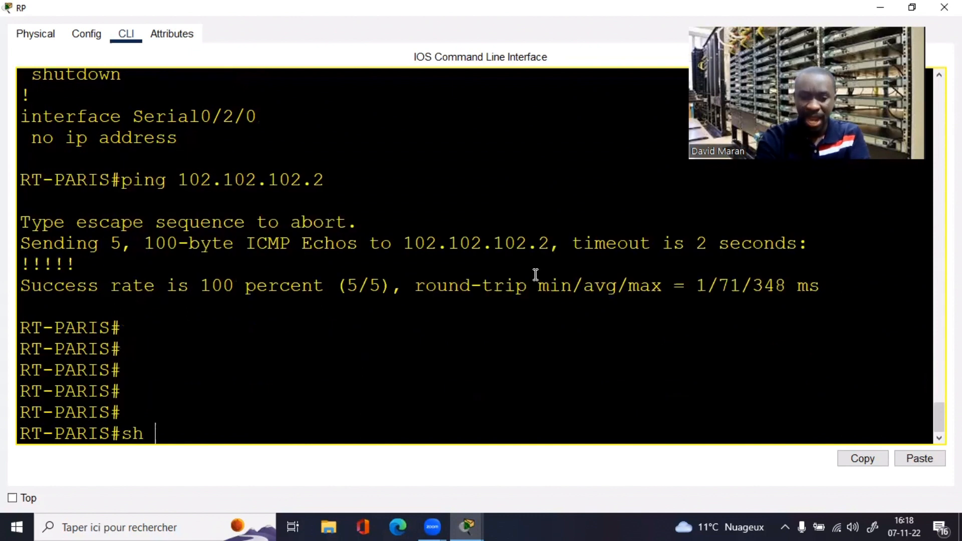
type("ip route")
key("Return")
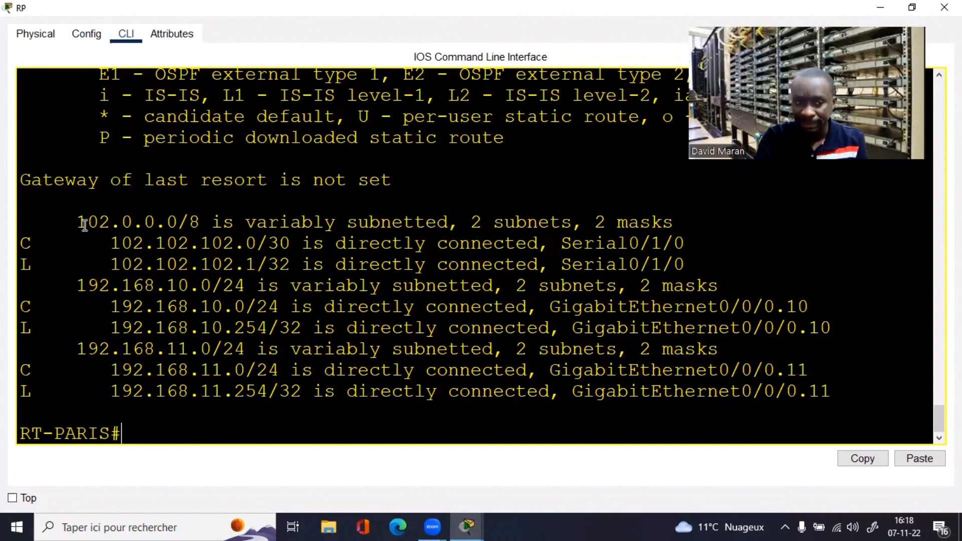
left_click_drag(24, 243, 98, 245)
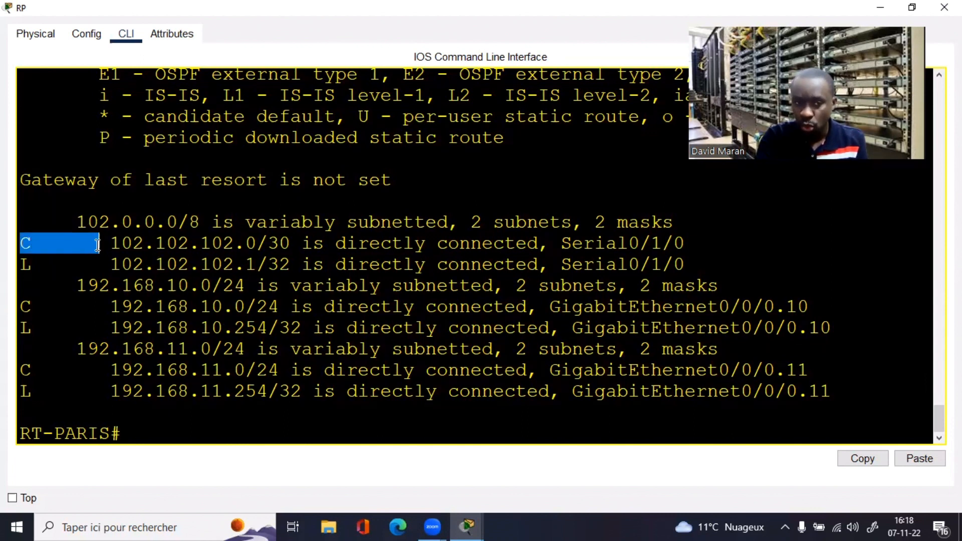
left_click_drag(111, 306, 146, 306)
left_click(260, 371)
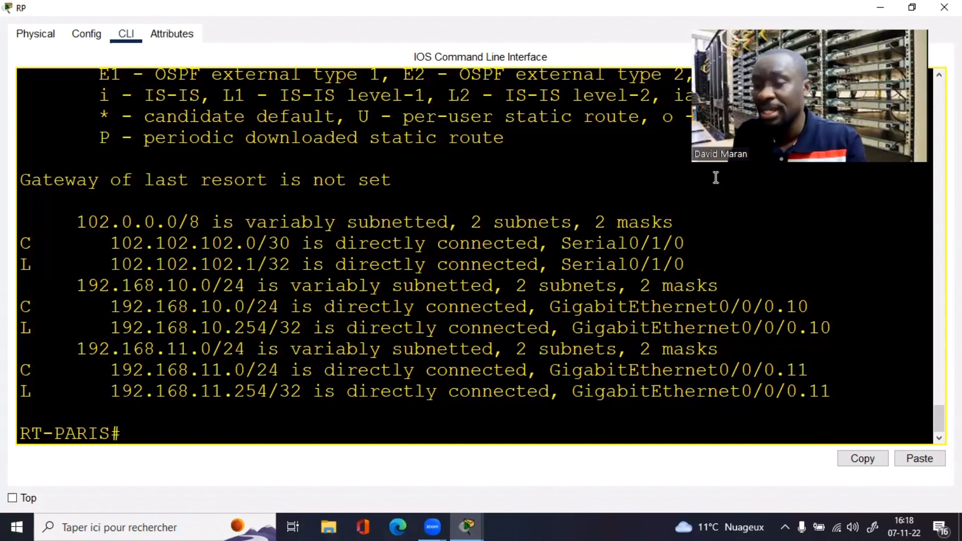
left_click(459, 311)
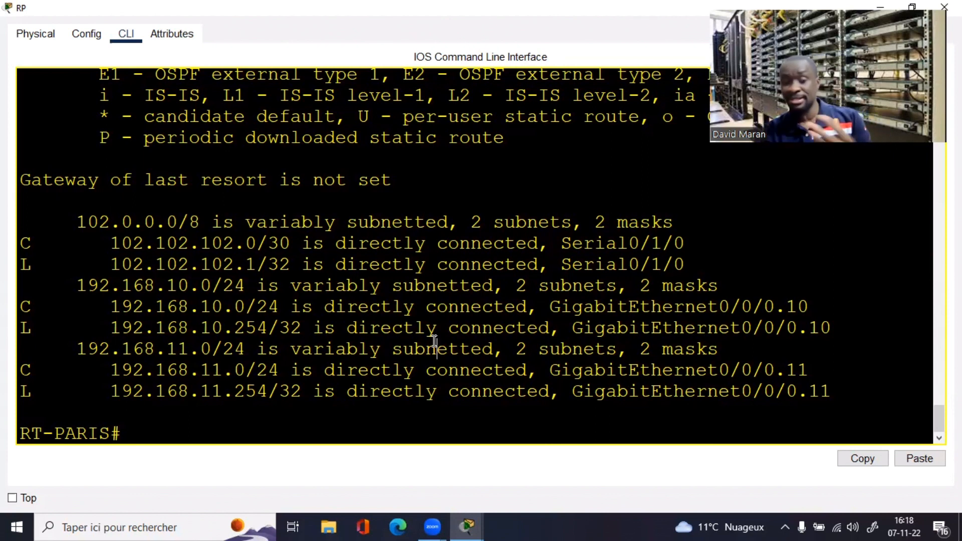
key("Return")
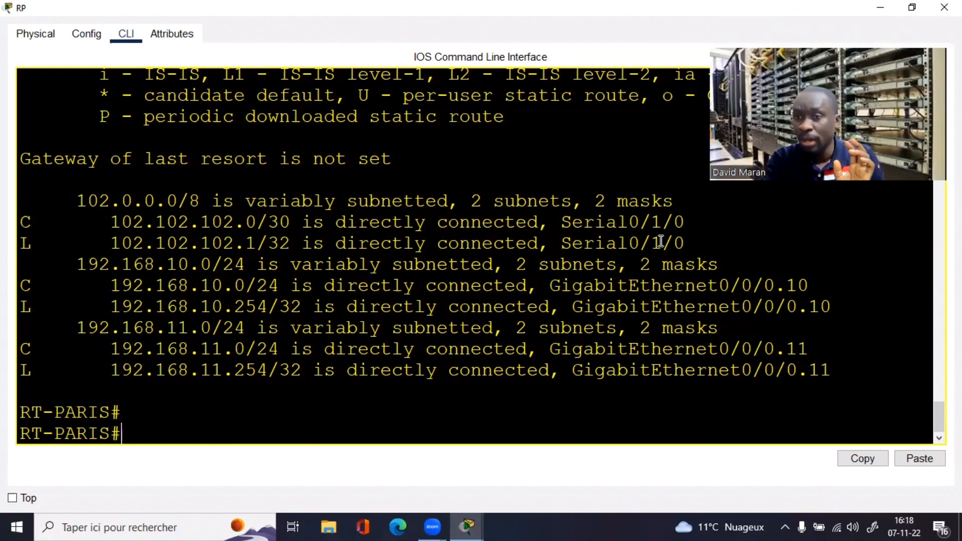
left_click(913, 7)
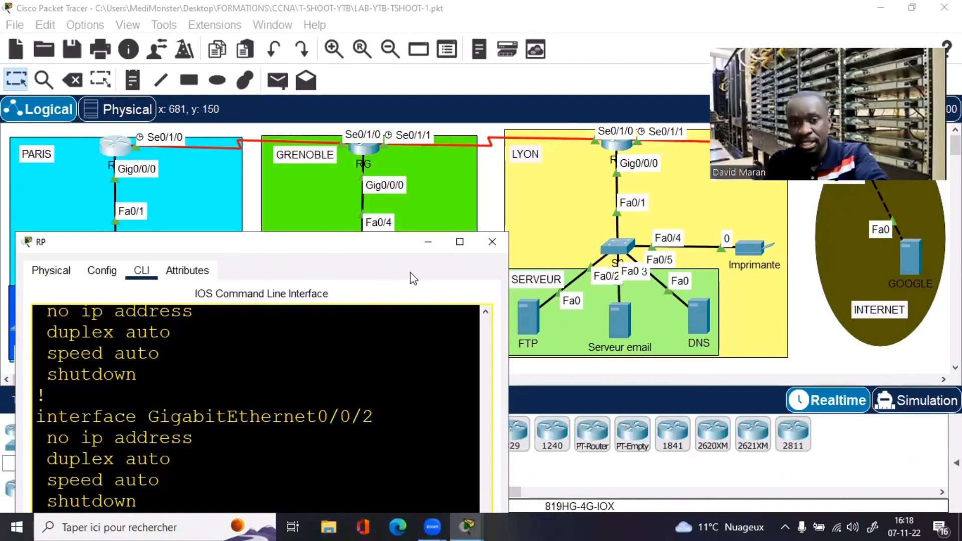
left_click(459, 242)
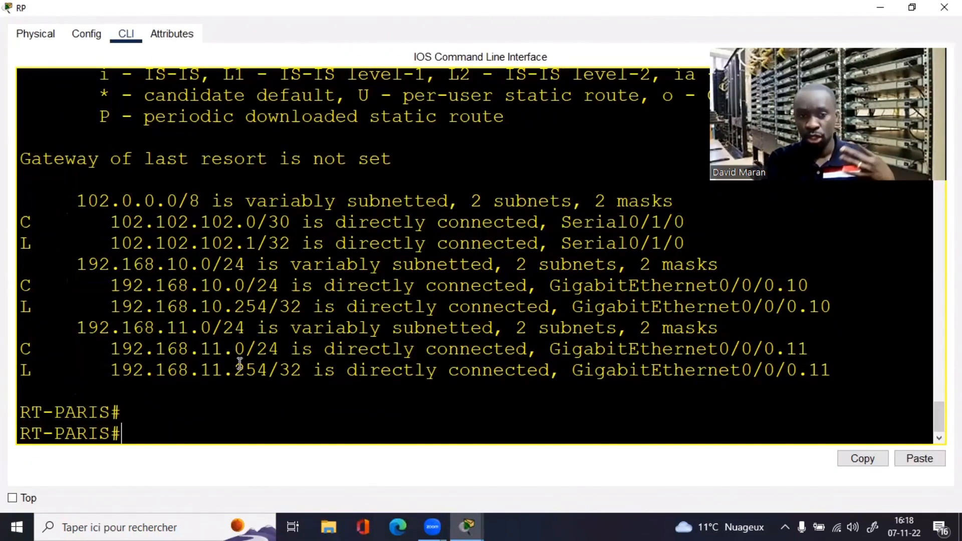
Step: Confirm RT-PARIS has no static routes with show ip route static
type("sh ip ro")
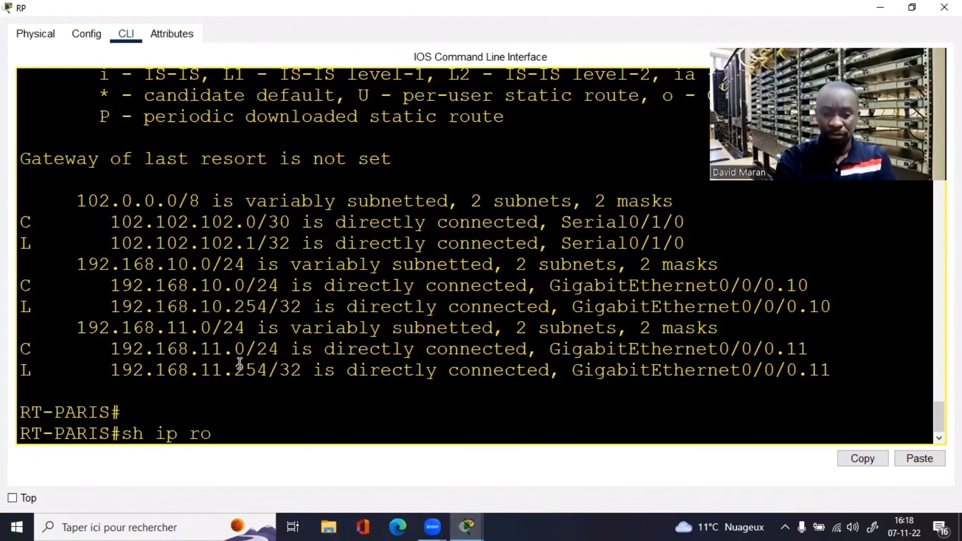
type("ute sta")
key("Tab")
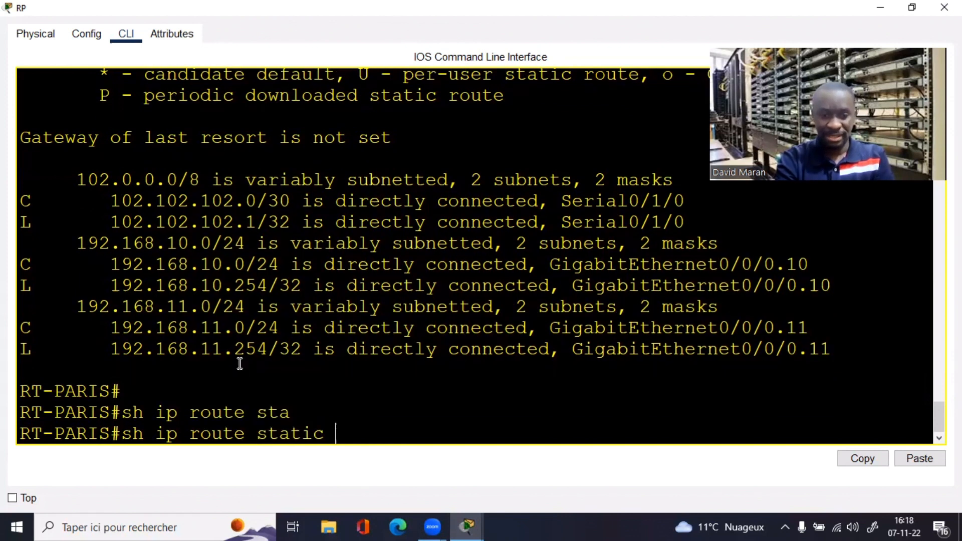
key("Return")
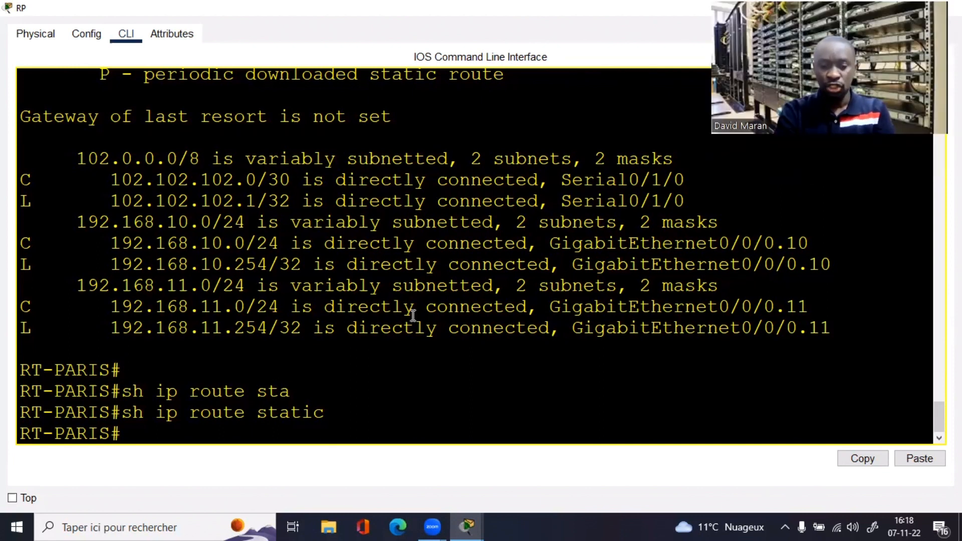
Step: Show RT-PARIS's routing protocols, highlighting OSPF 1 and its three area 0 networks
type("sh ip pro")
key("Tab")
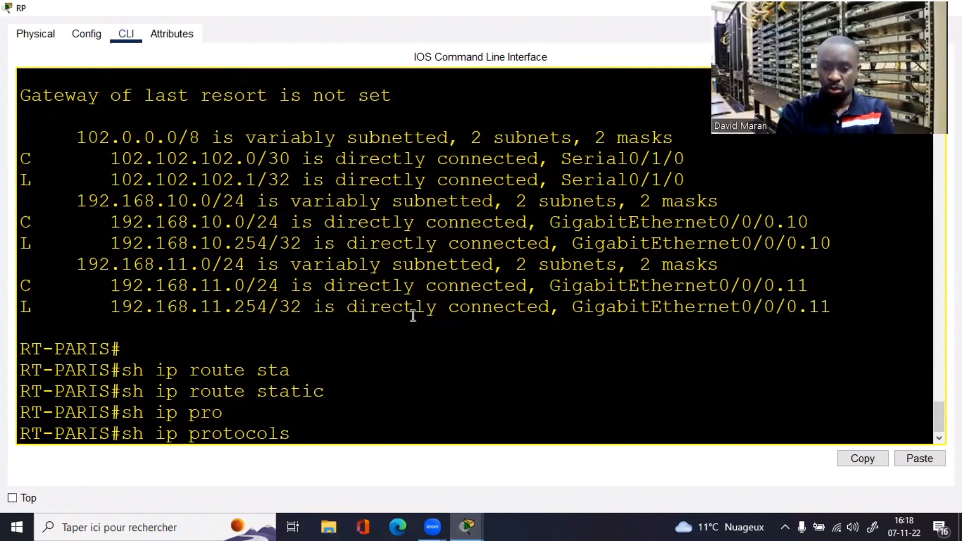
key("Return")
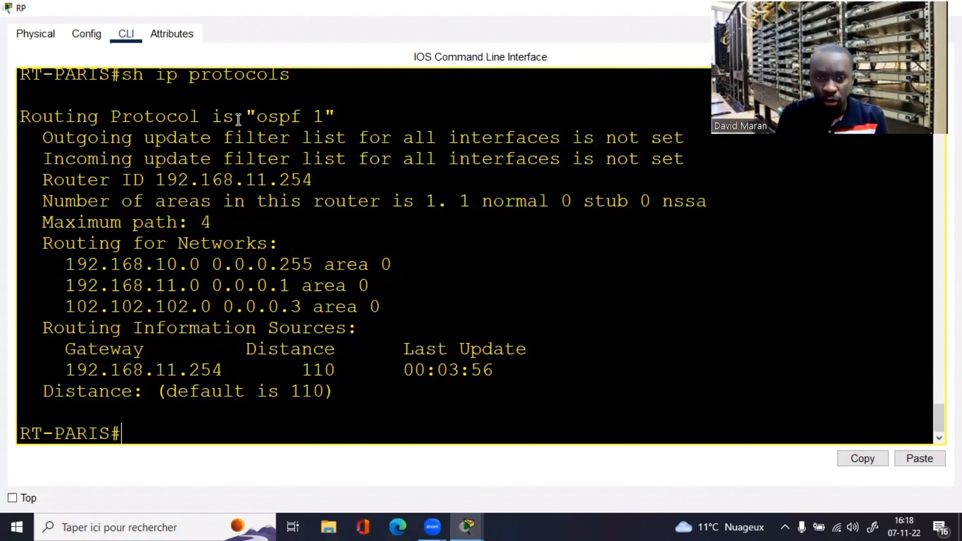
left_click_drag(235, 119, 382, 120)
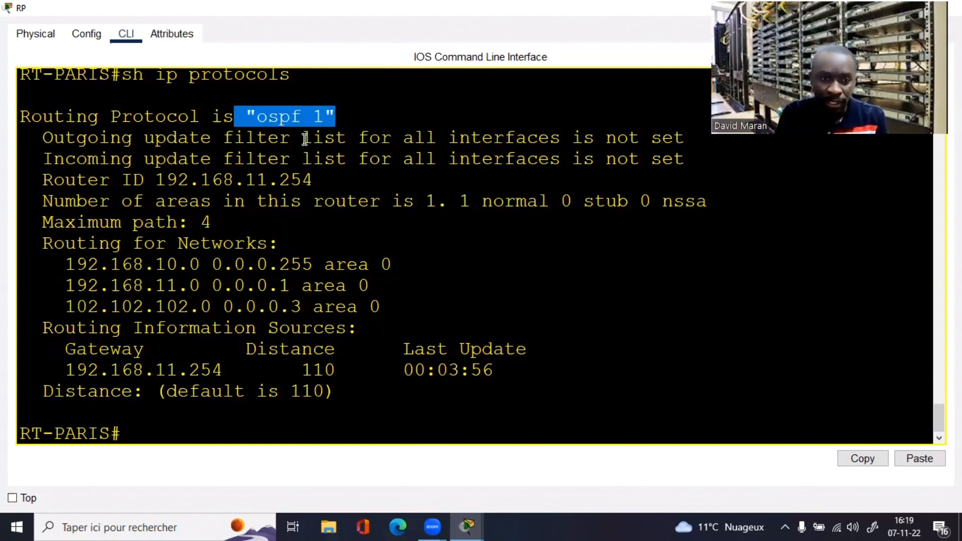
left_click_drag(59, 264, 415, 318)
left_click(416, 320)
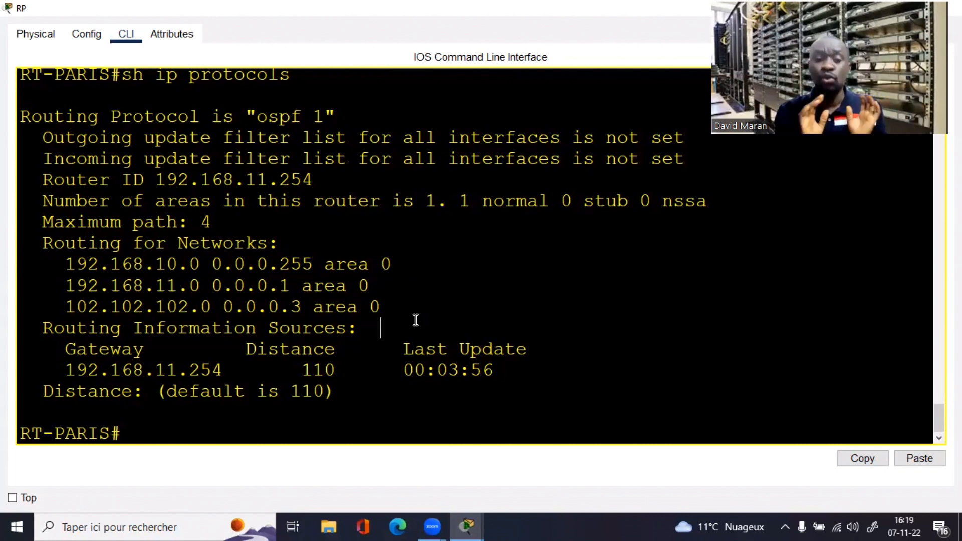
key("Return")
key("Return")
Step: Show the router ospf 1 section of RT-PARIS's running config with its three network statements
type("sh ruin")
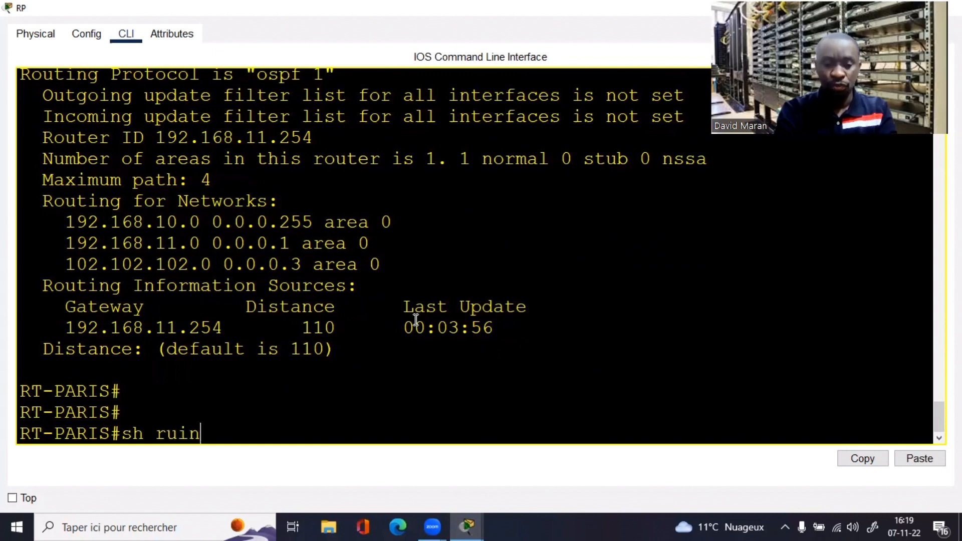
key("BackSpace")
key("BackSpace")
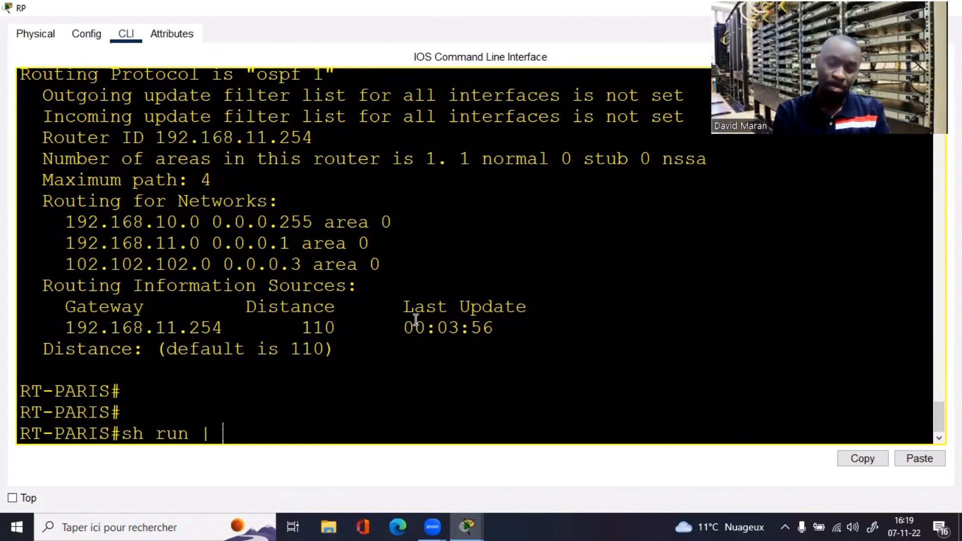
type("n | ")
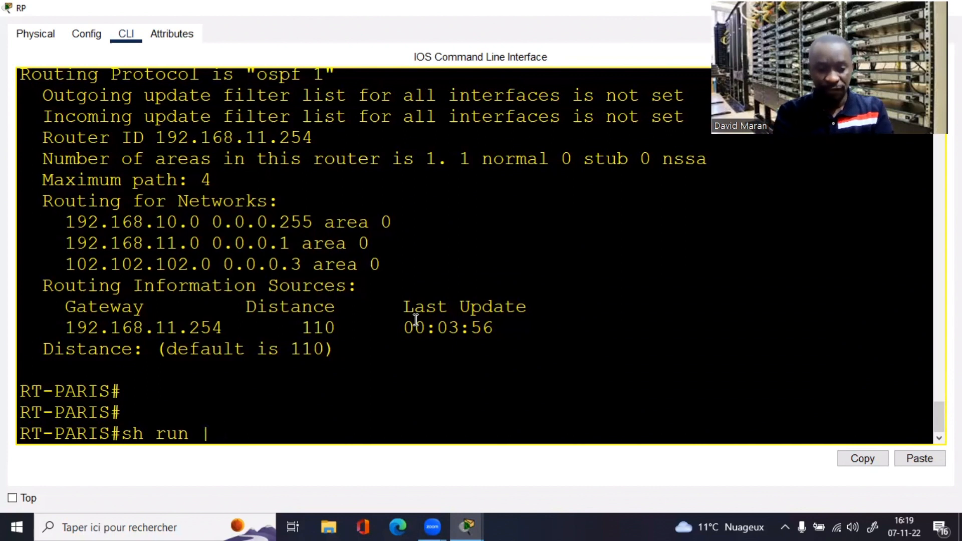
type("s router")
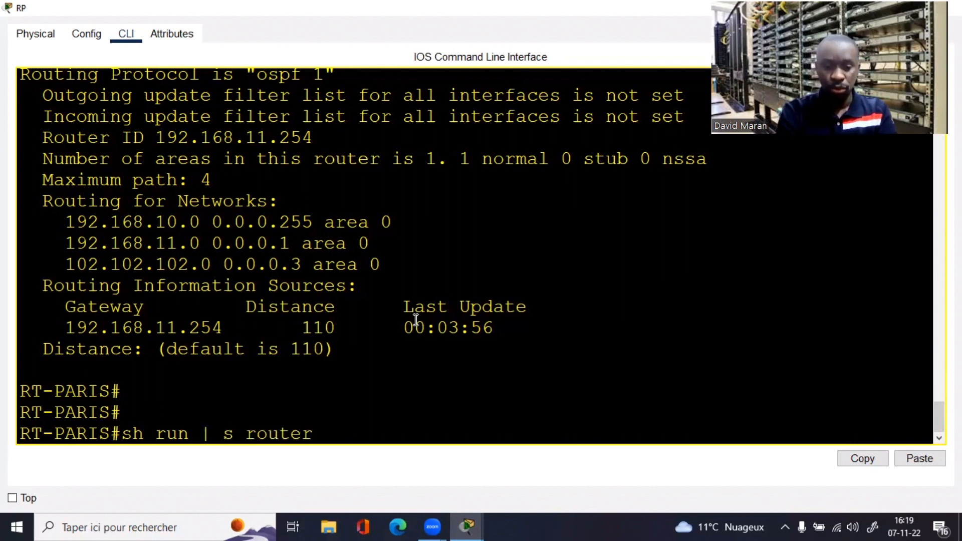
type(" ospf")
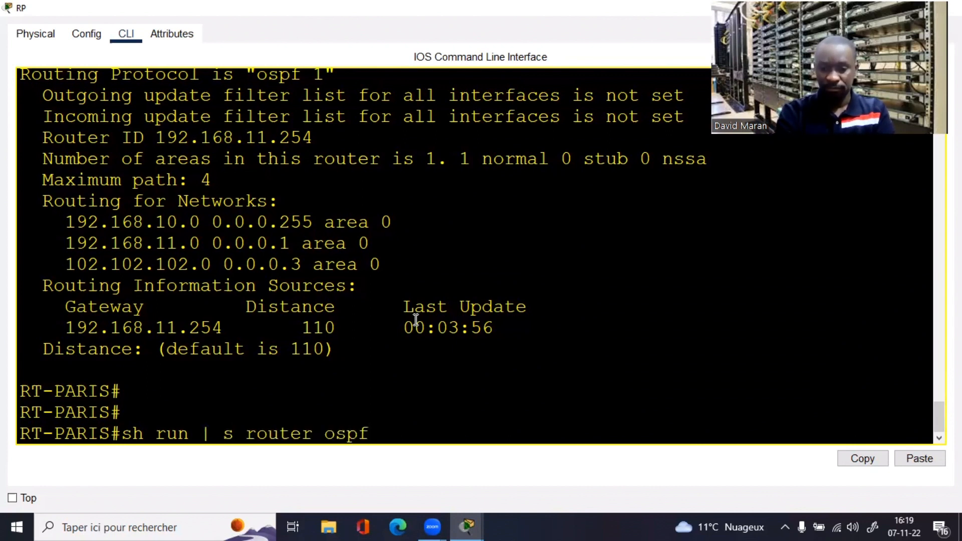
key("Return")
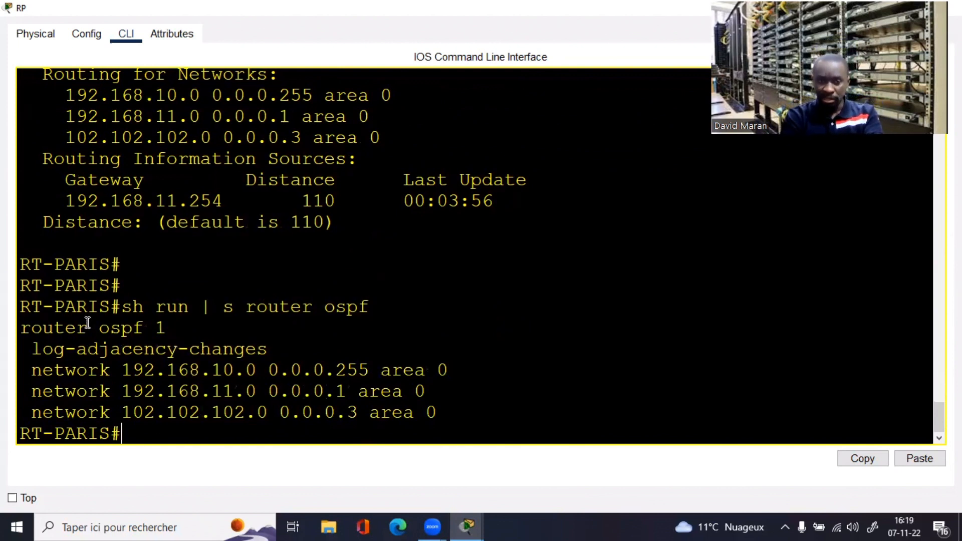
left_click_drag(22, 328, 204, 333)
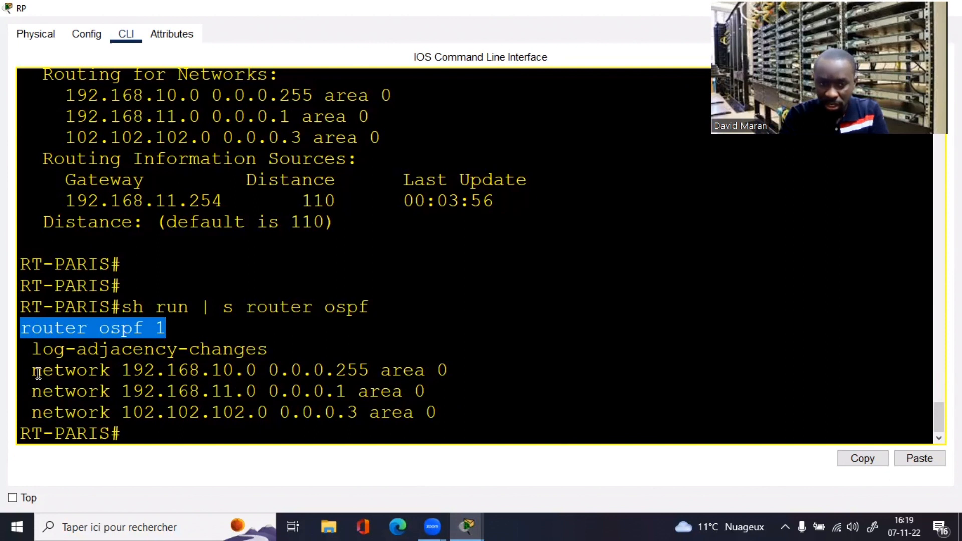
left_click_drag(31, 371, 457, 422)
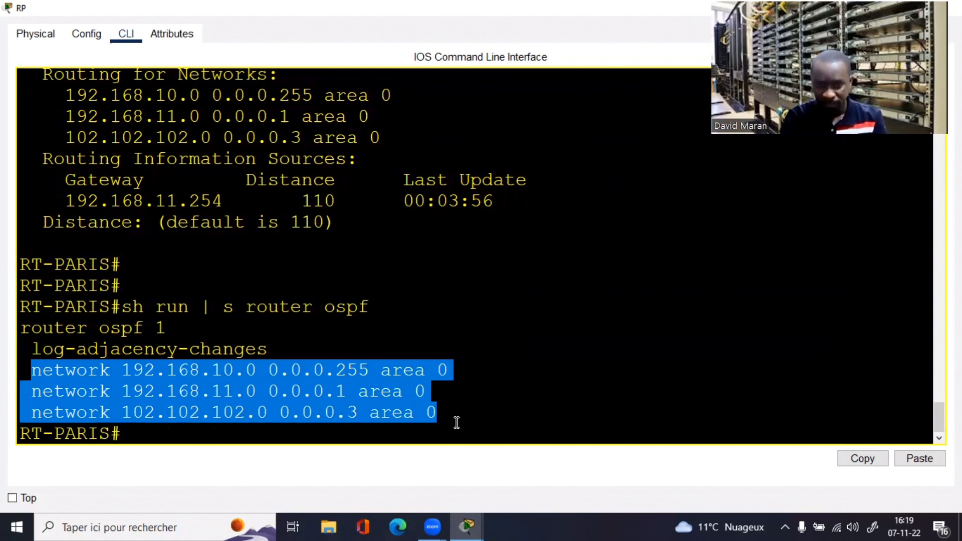
left_click(457, 423)
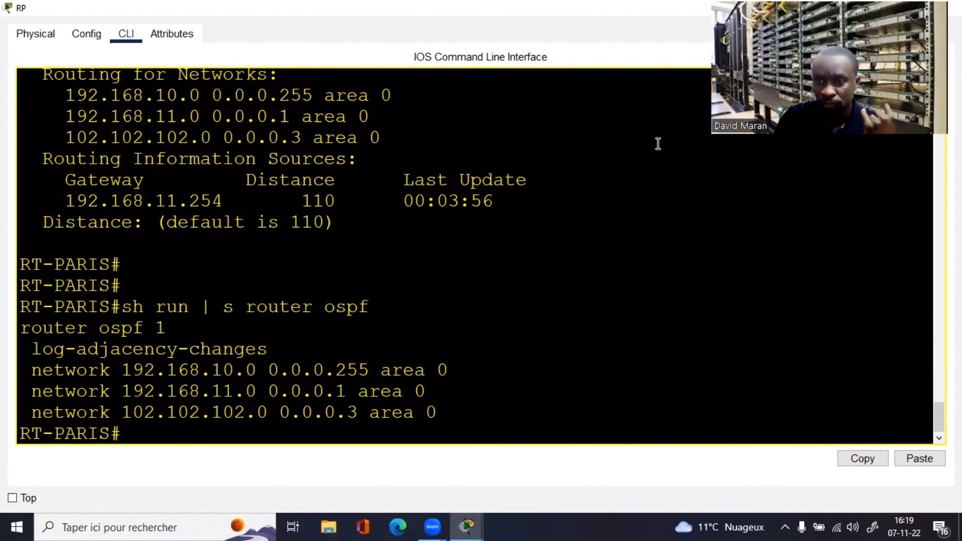
left_click_drag(828, 46, 825, 148)
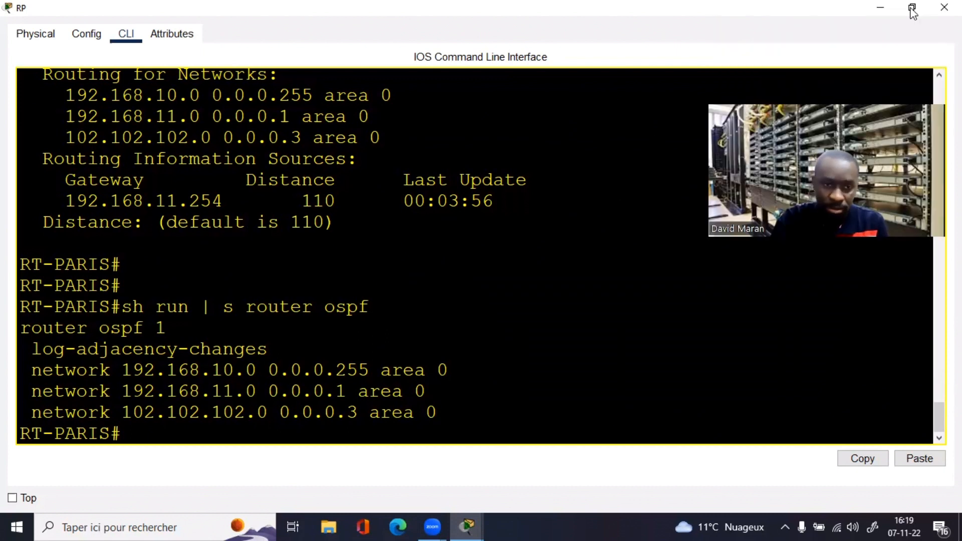
left_click(913, 8)
left_click_drag(201, 252, 626, 147)
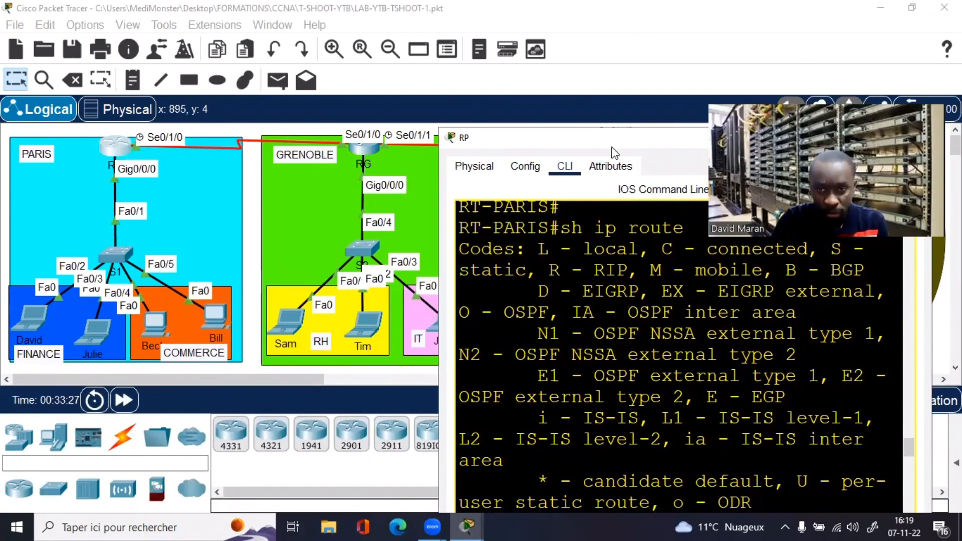
left_click_drag(612, 150, 312, 79)
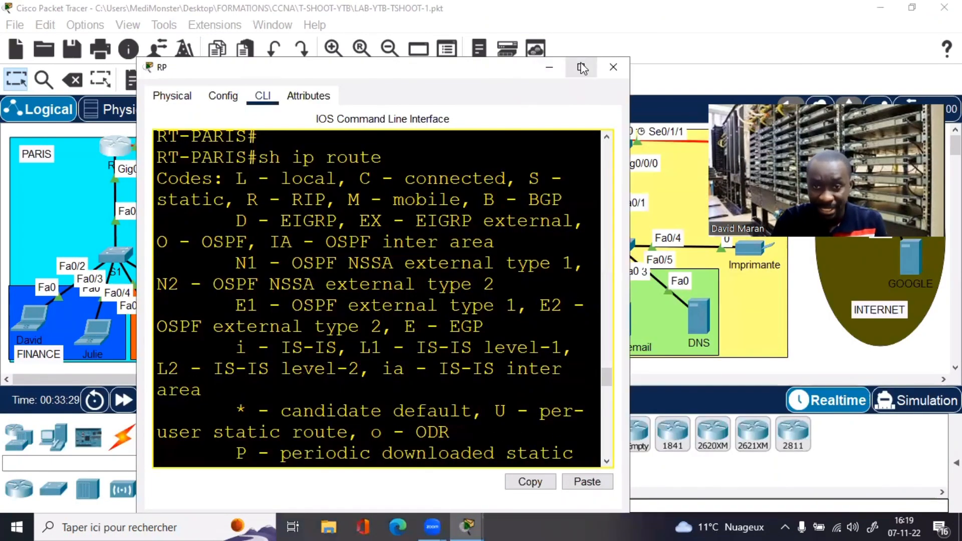
left_click(576, 67)
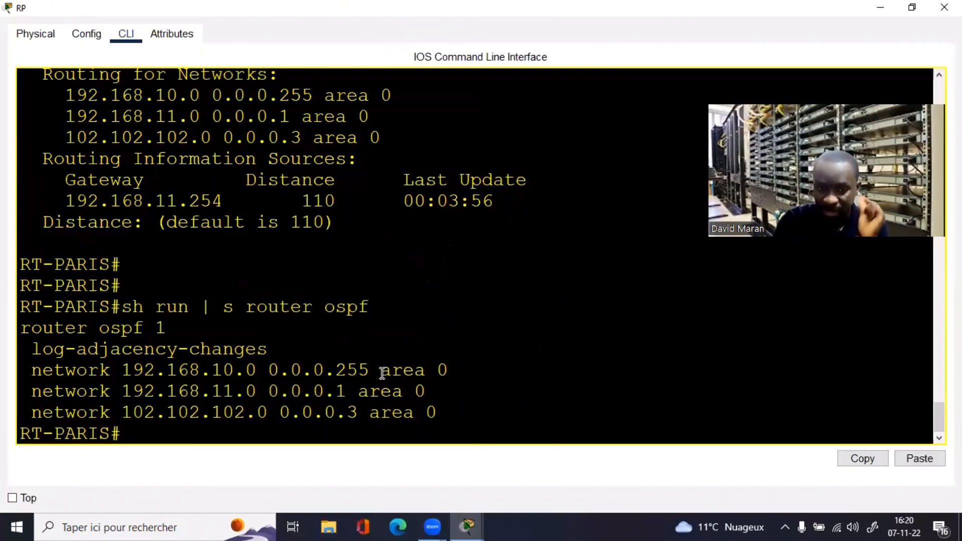
left_click_drag(371, 371, 336, 370)
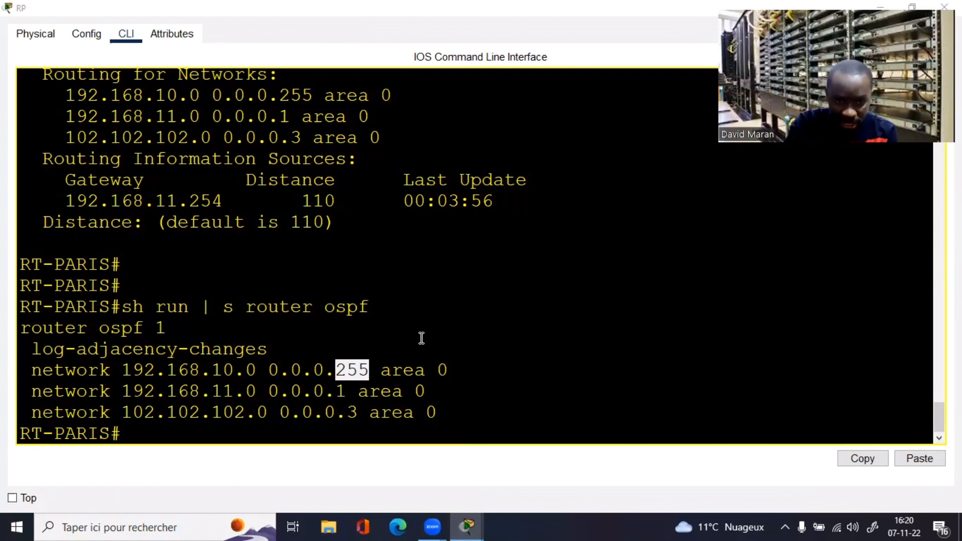
left_click_drag(449, 370, 29, 372)
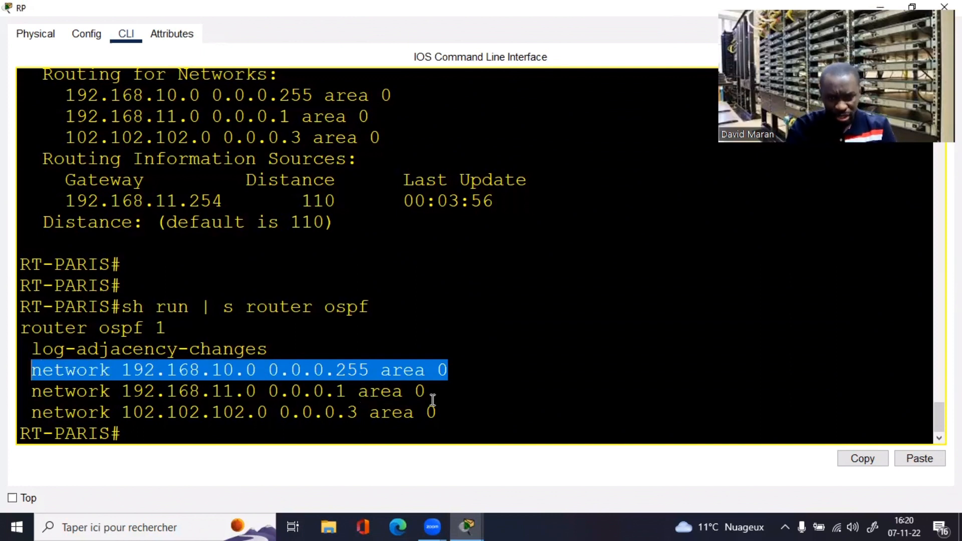
left_click_drag(446, 394, 339, 391)
left_click(347, 396)
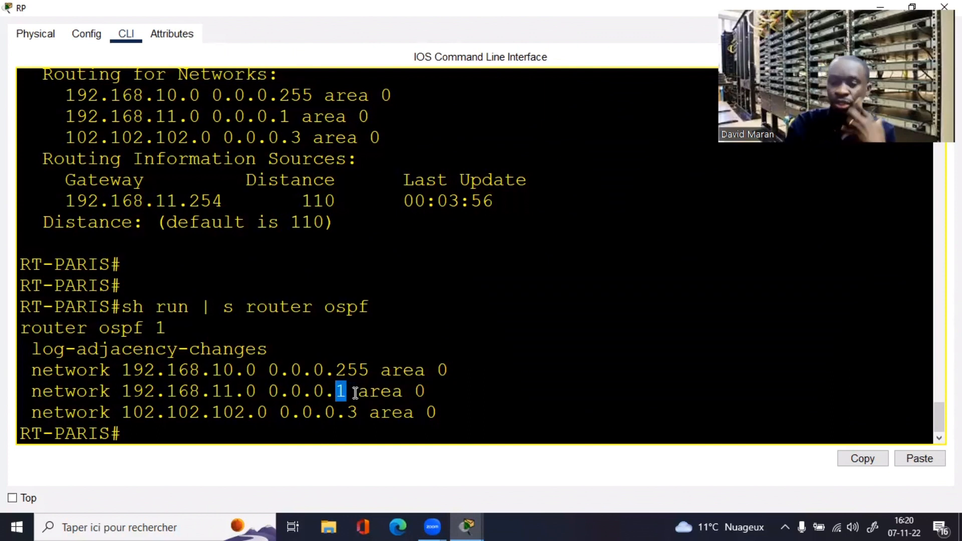
left_click_drag(432, 394, 347, 392)
left_click(346, 395)
left_click(272, 390)
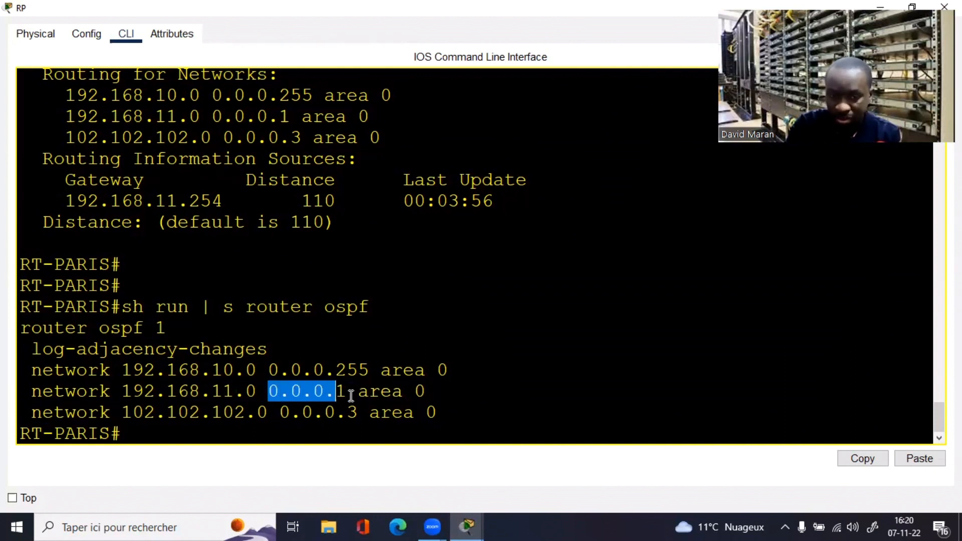
left_click(350, 393)
left_click_drag(257, 391, 122, 392)
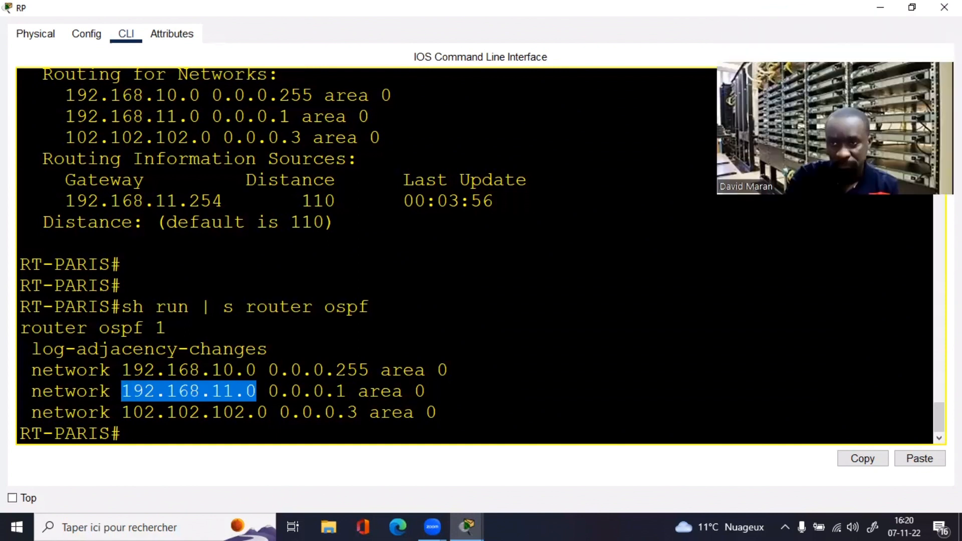
left_click(252, 434)
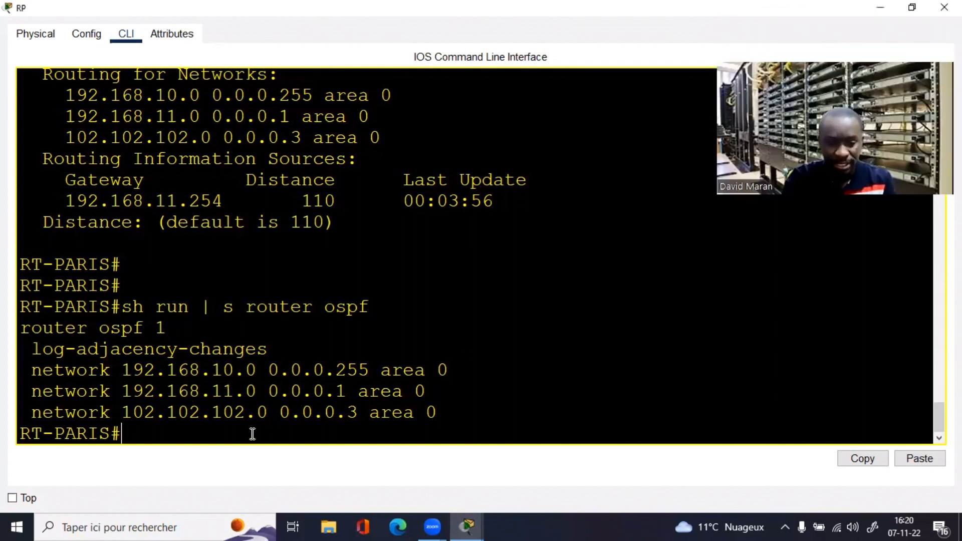
Step: Under router ospf 1, remove the statement network 192.168.11.0 0.0.0.1 area 0
type("conf t")
key("Return")
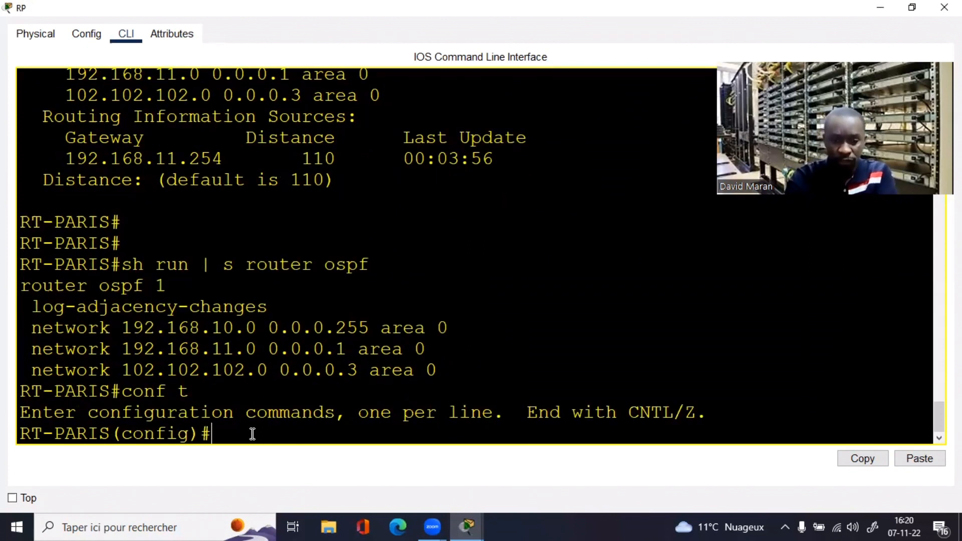
type("router")
type("os 1")
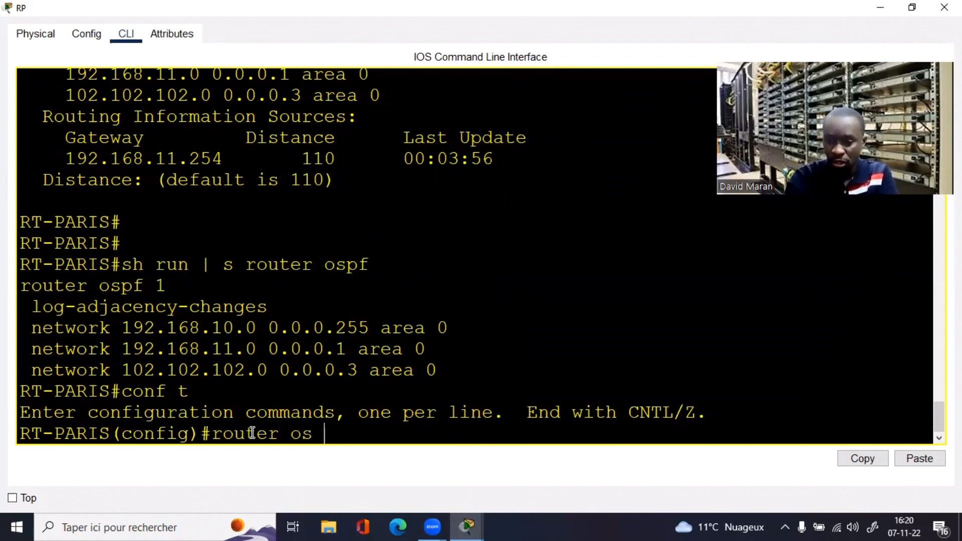
key("Return")
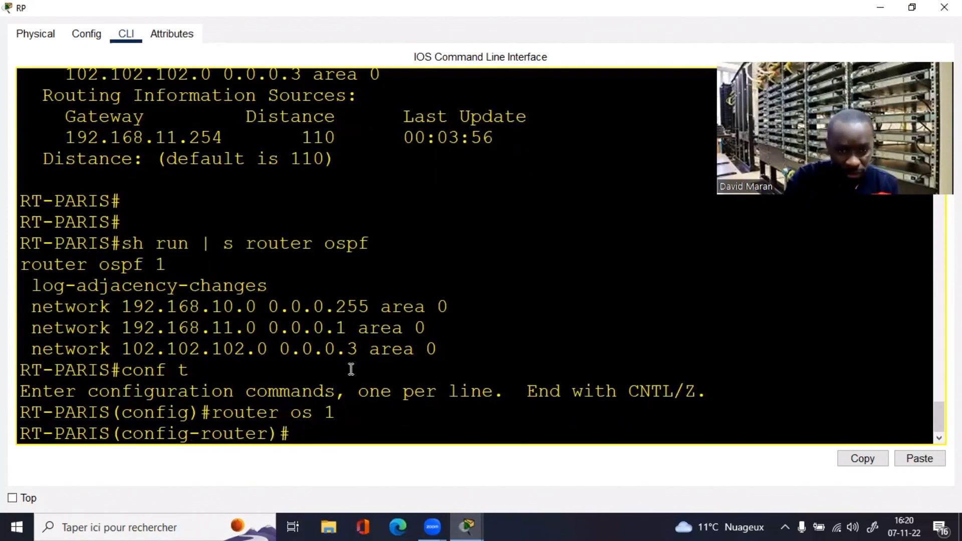
type("no")
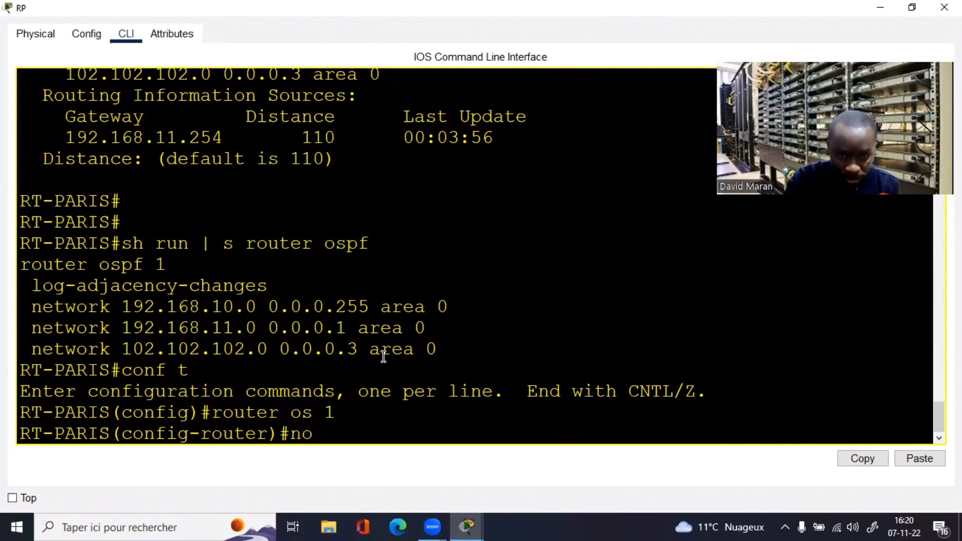
left_click_drag(428, 328, 32, 331)
right_click(34, 332)
left_click(58, 342)
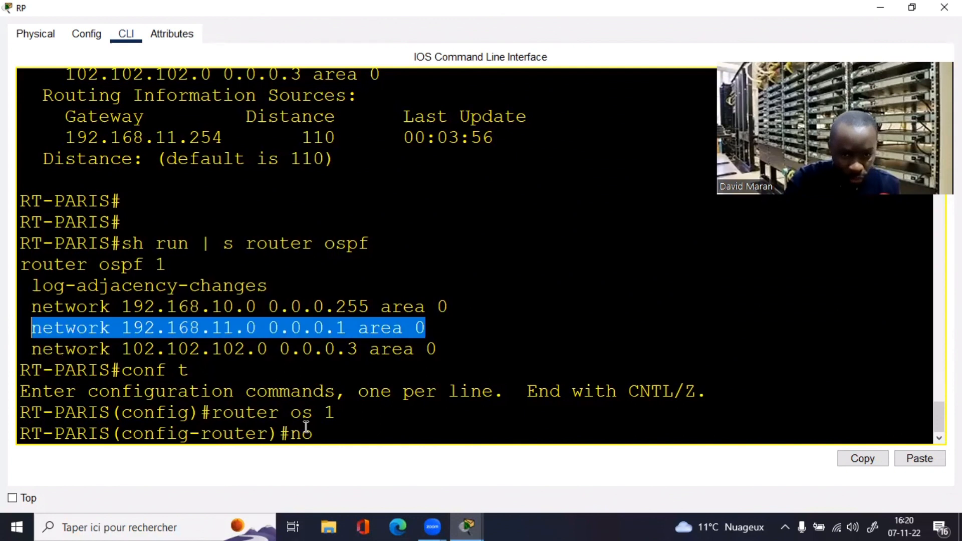
right_click(333, 436)
left_click(371, 461)
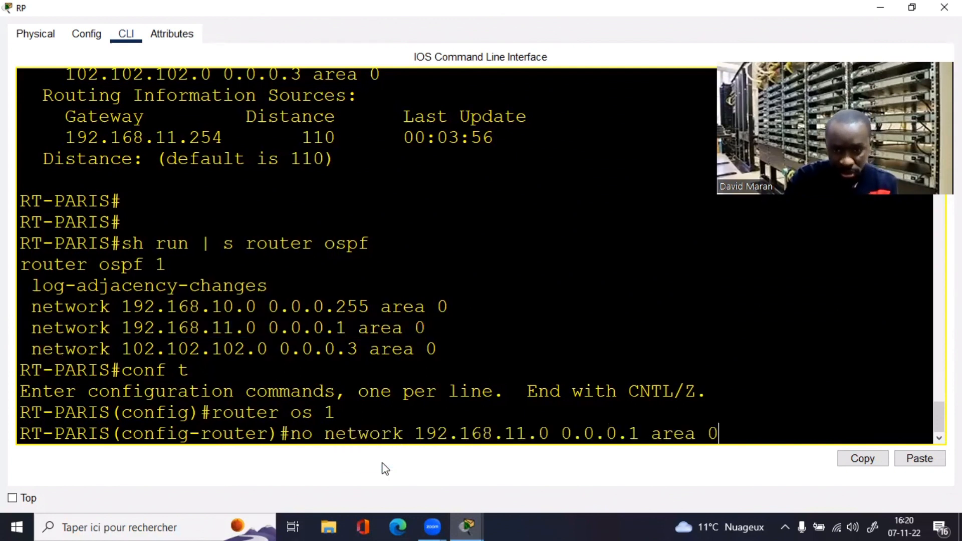
key("Return")
Step: Re-add network 192.168.11.0 to OSPF area 0 with wildcard 0.0.0.255
key("Up")
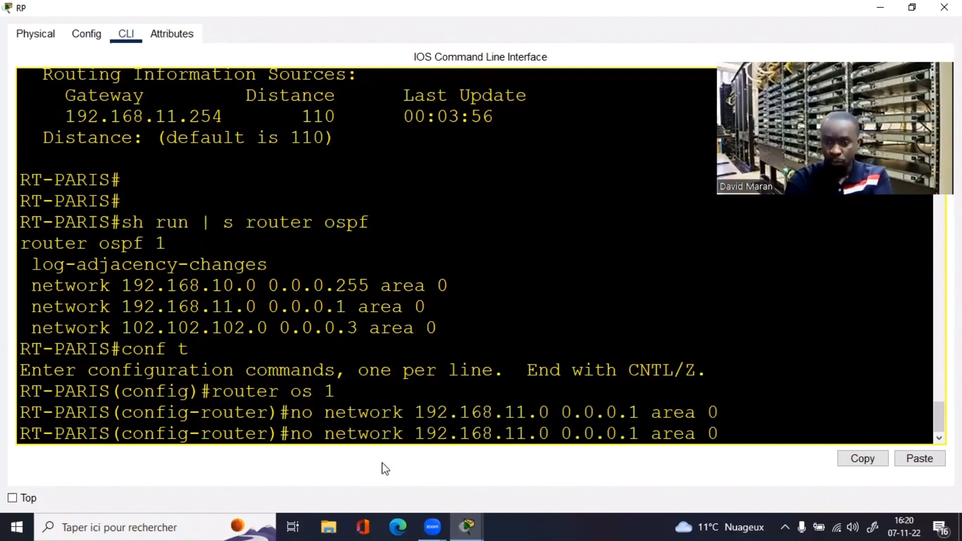
key("Left")
key("Left")
key("Left")
key("Left")
key("Left")
key("Left")
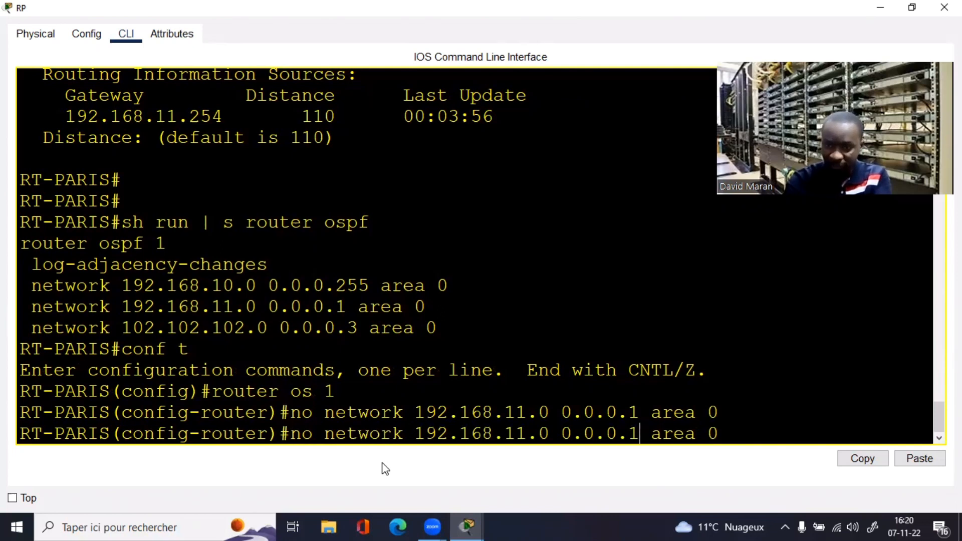
key("BackSpace")
type("255")
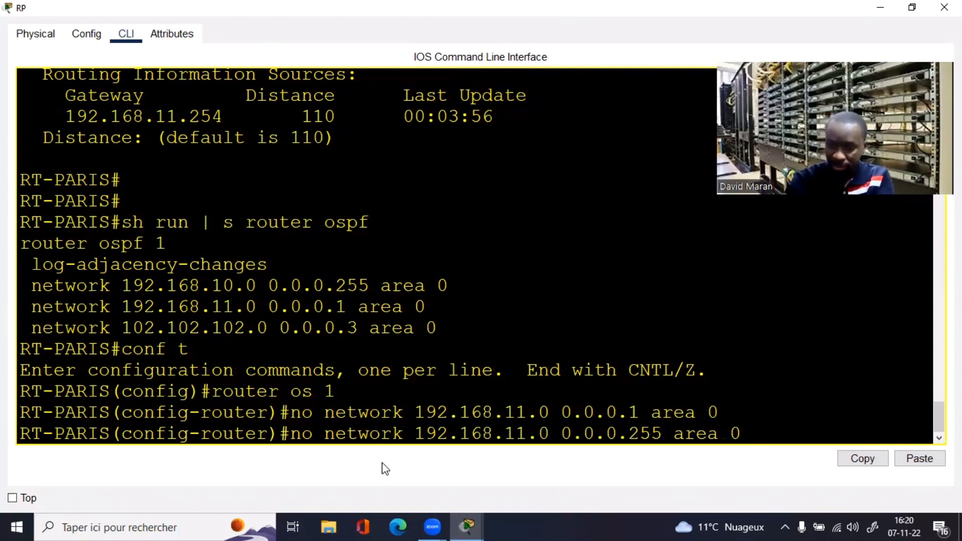
key("Left")
key("Left")
key("Left")
key("Left")
key("Left")
key("Left")
key("Left")
key("Left")
key("Left")
key("Left")
key("Left")
key("Left")
key("Left")
key("Left")
key("Left")
key("Left")
key("Left")
key("Left")
key("Left")
key("Left")
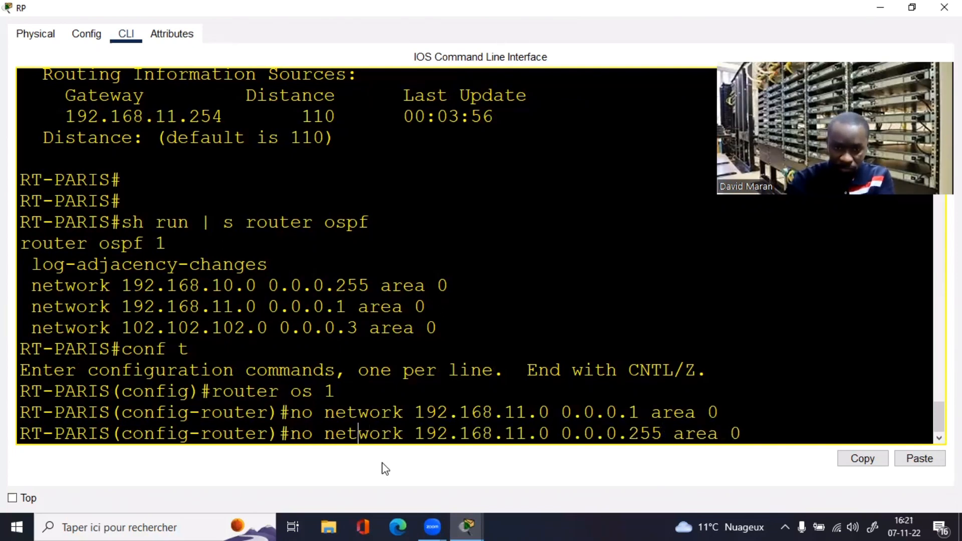
key("Left")
key("Left")
key("BackSpace")
key("BackSpace")
key("BackSpace")
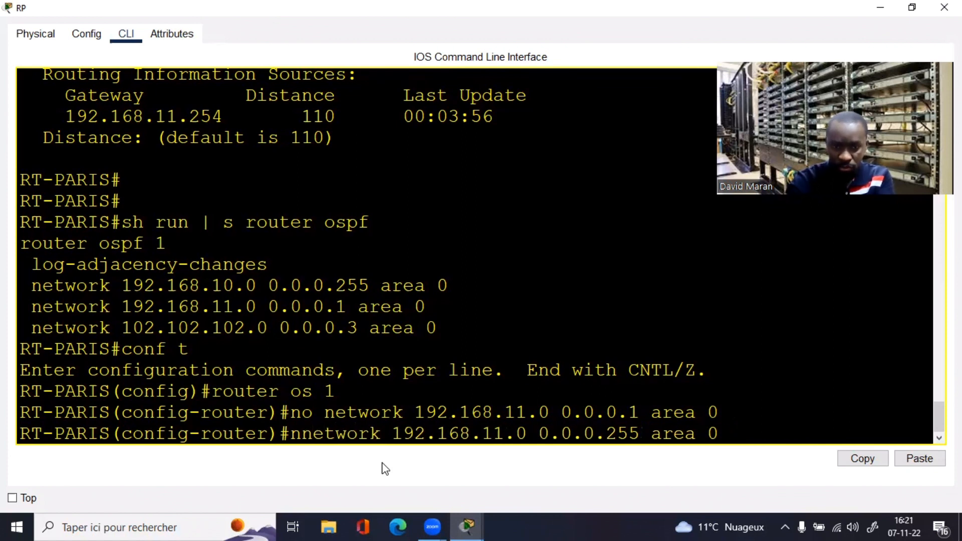
key("Return")
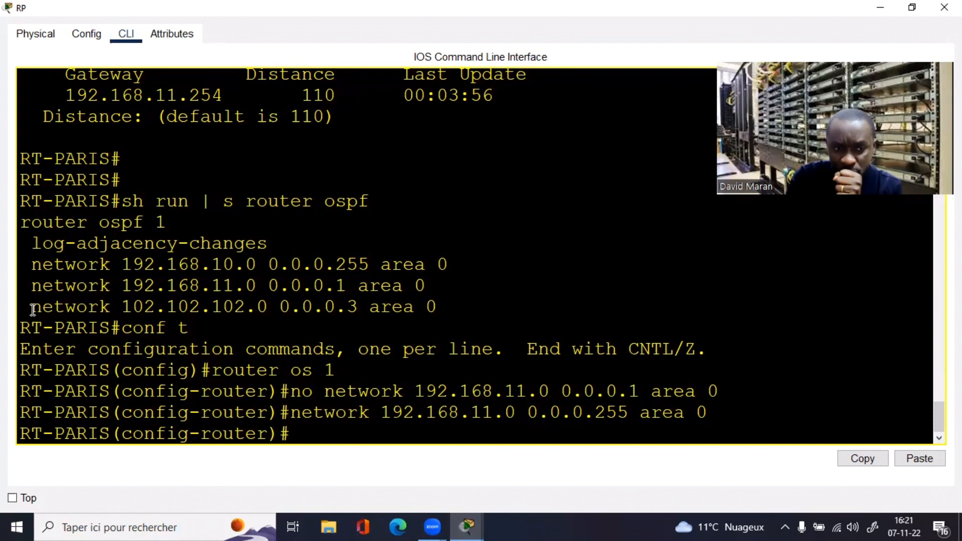
Step: Review the 102.102.102.0 statement, exit configuration mode and enter sh ip route
left_click_drag(31, 307, 92, 311)
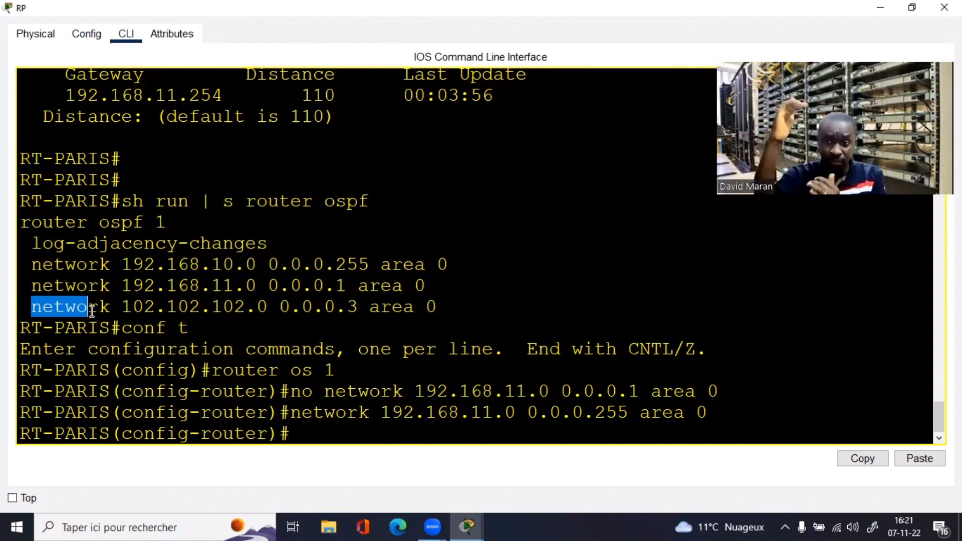
left_click_drag(448, 307, 30, 307)
left_click(424, 431)
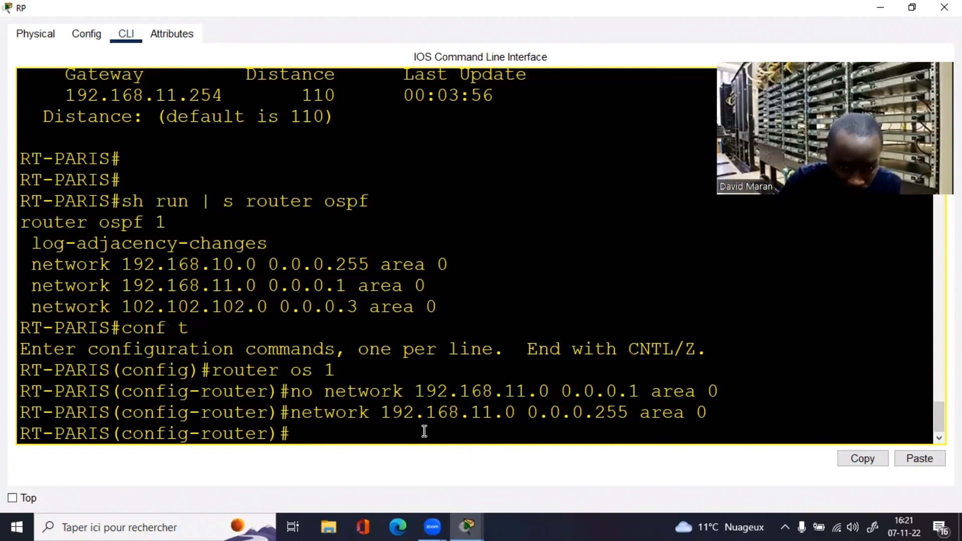
key("Return")
key("Return")
key("Return")
type("end")
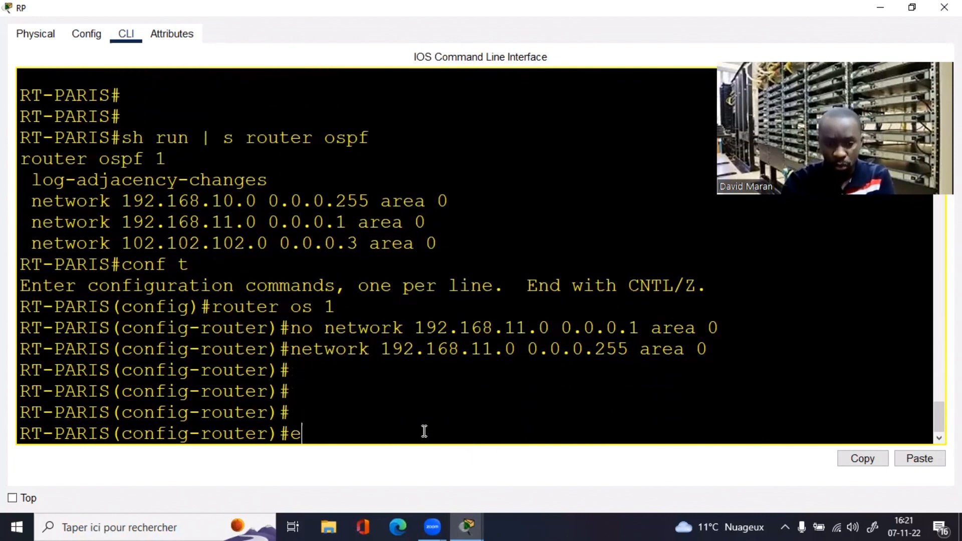
key("Return")
key("Return")
key("Return")
key("Return")
key("Return")
type("sh")
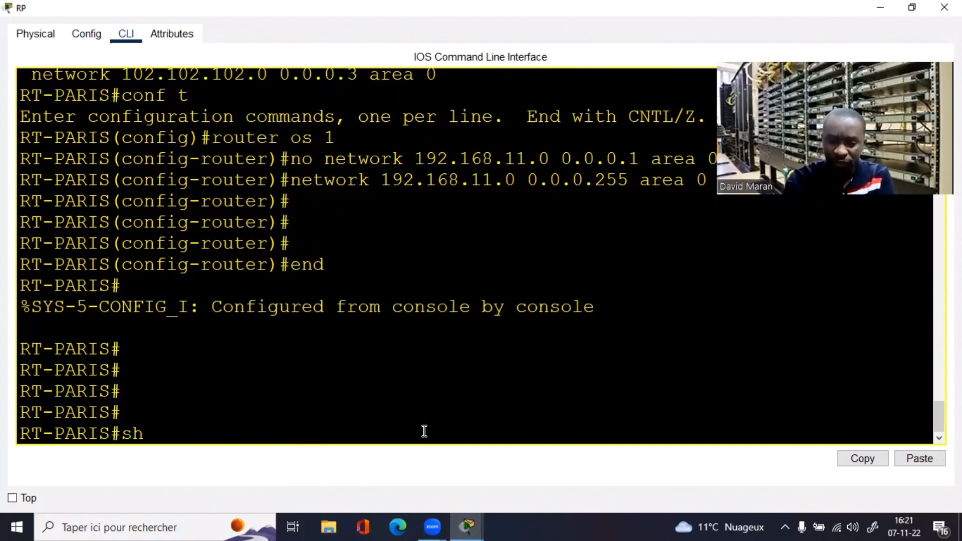
type(" ip route")
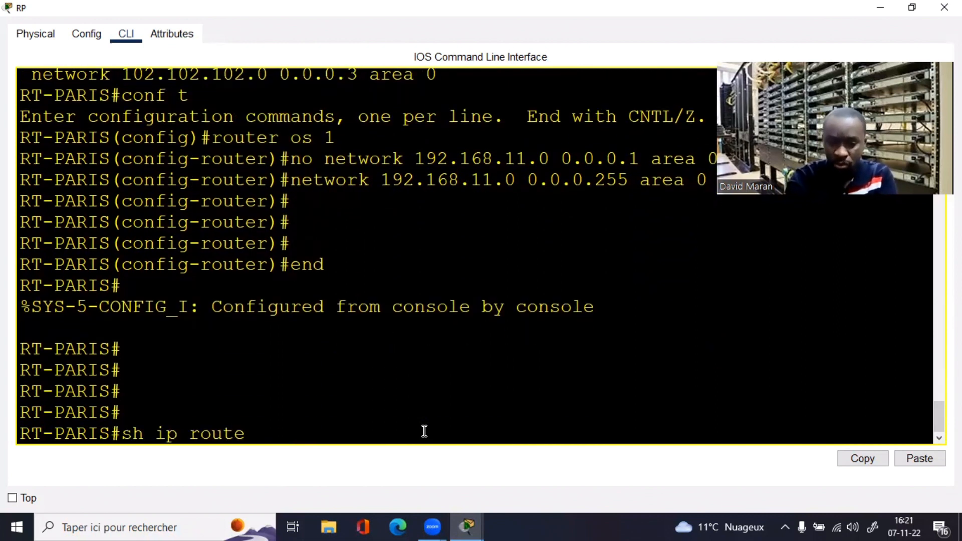
Step: Recheck RT-PARIS's routing table, still only connected routes, then close the router window
key("Return")
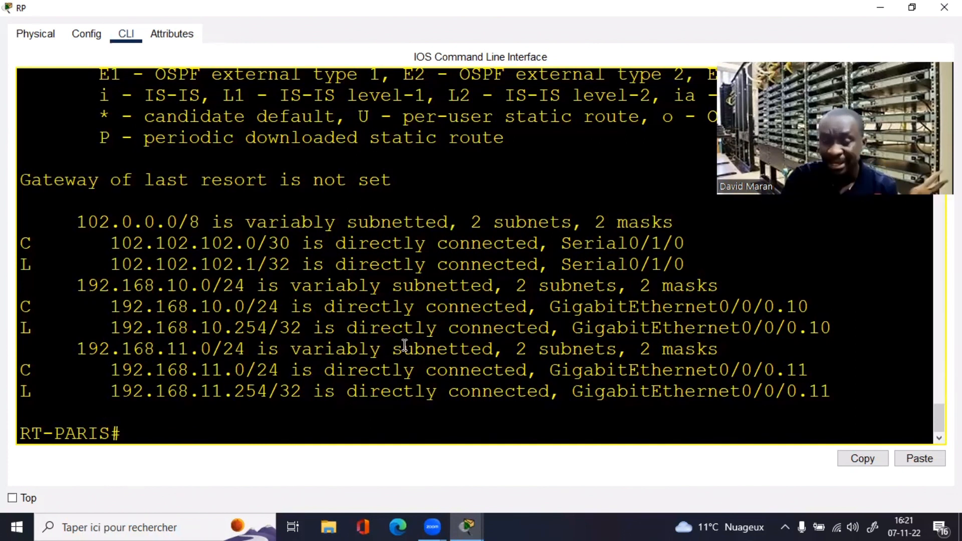
key("Return")
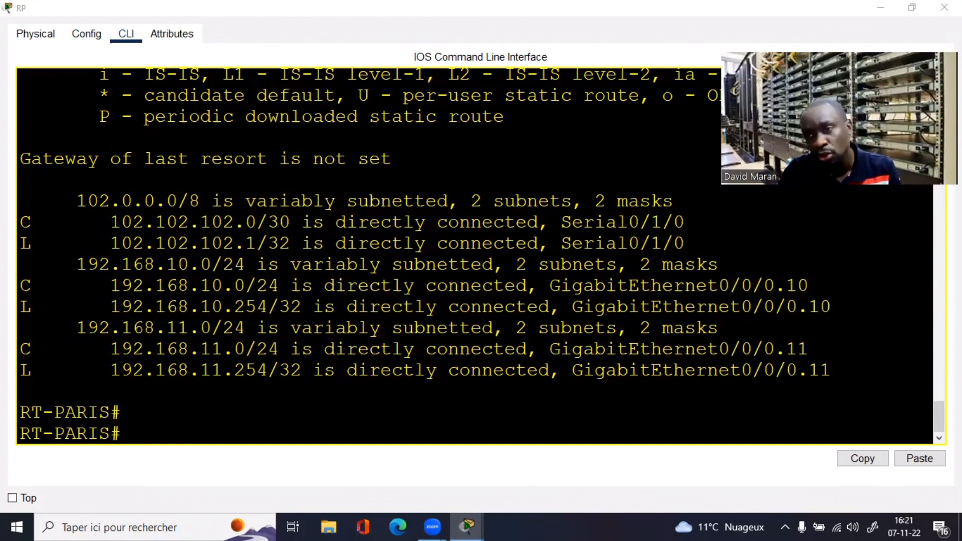
left_click(944, 7)
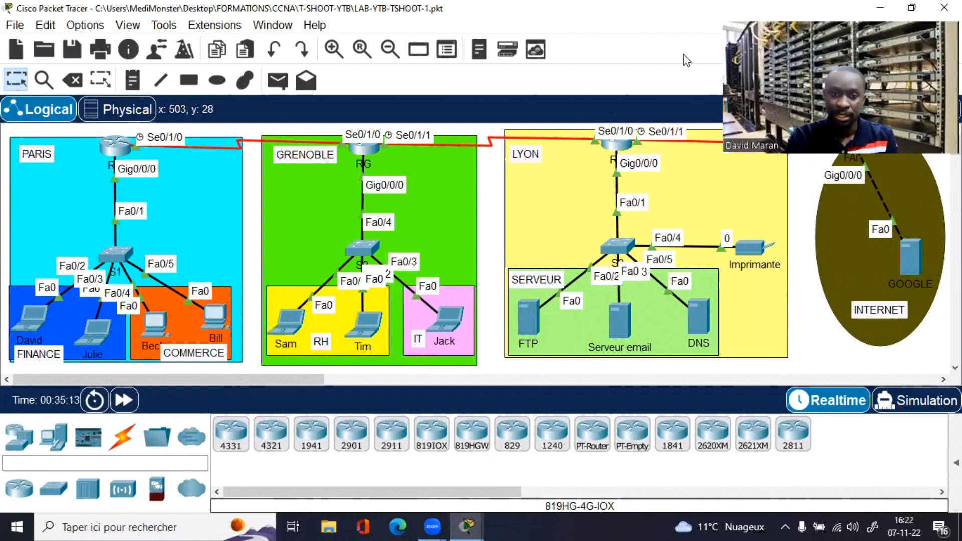
Step: Open RT-GRENOBLE's CLI full-screen, enter privileged mode and view its connected-only routing table
left_click(361, 148)
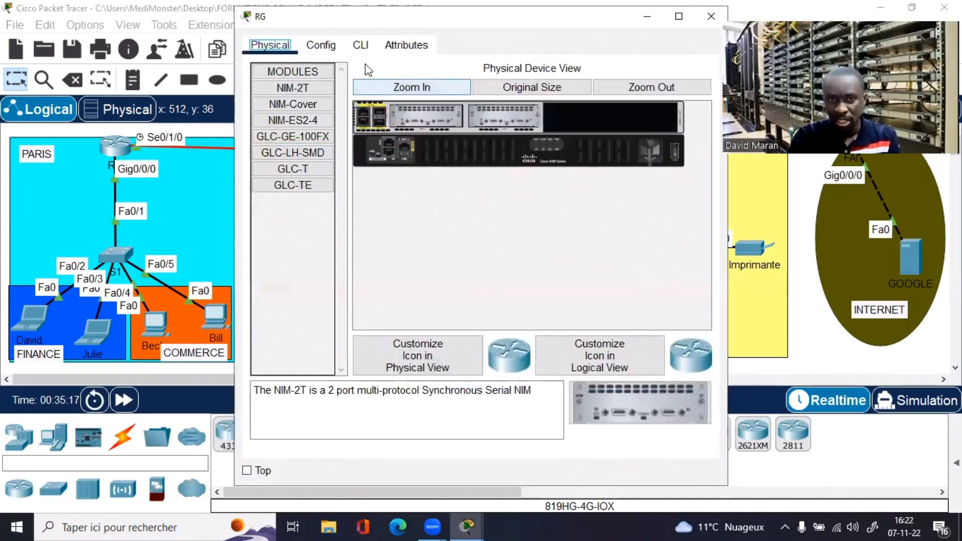
left_click(361, 46)
left_click(679, 16)
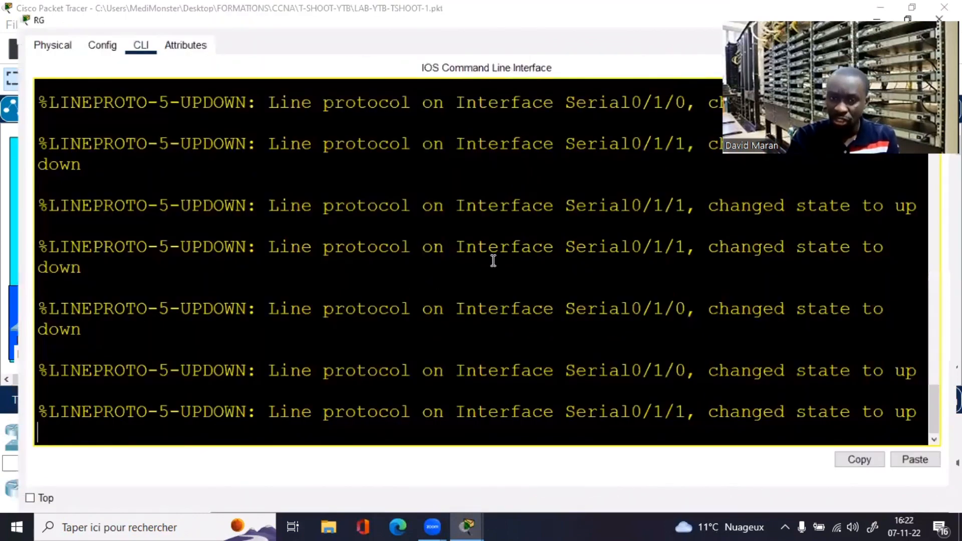
key("Return")
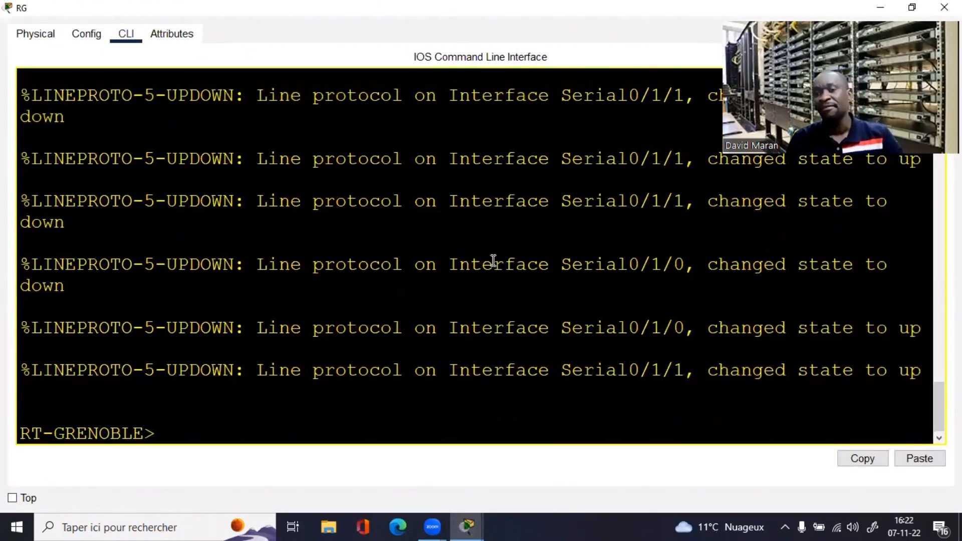
type("en")
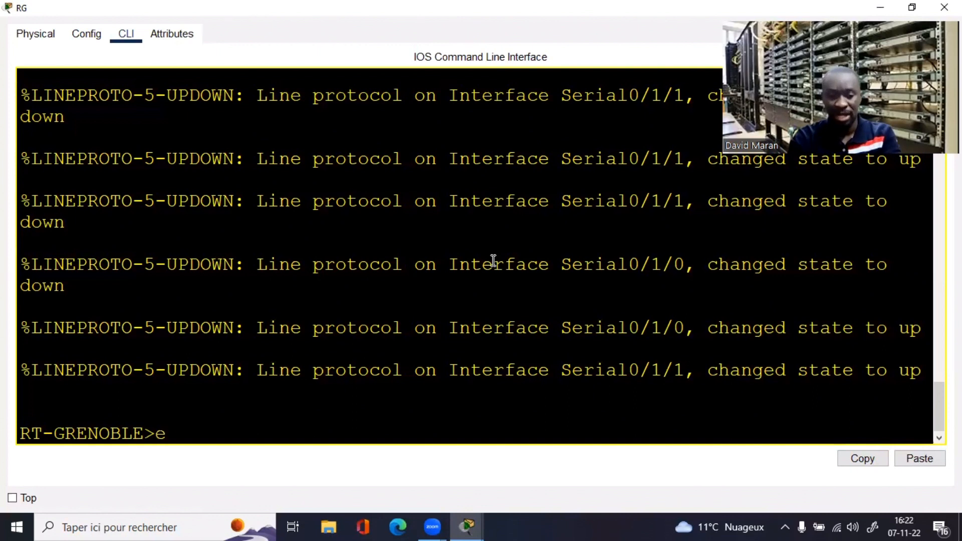
key("Return")
type("sh")
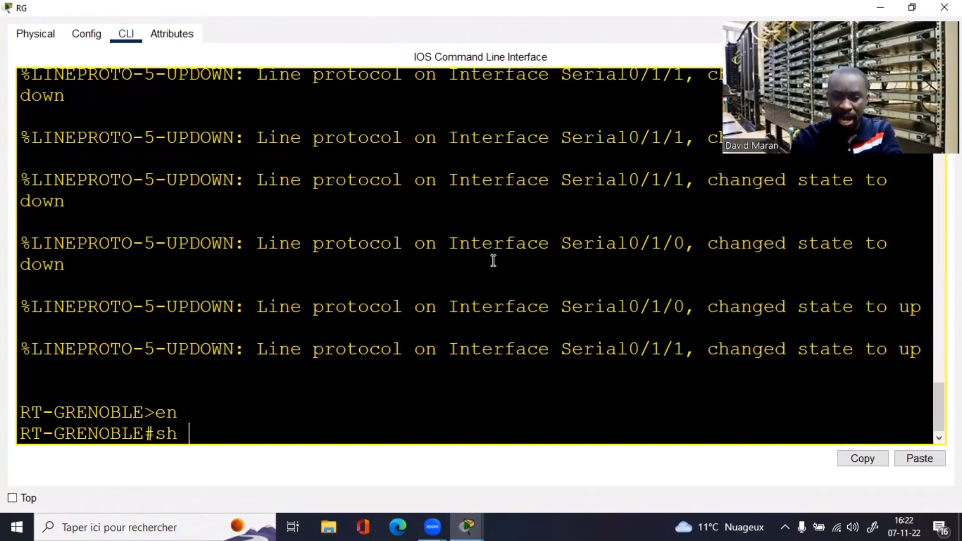
type(" ip route")
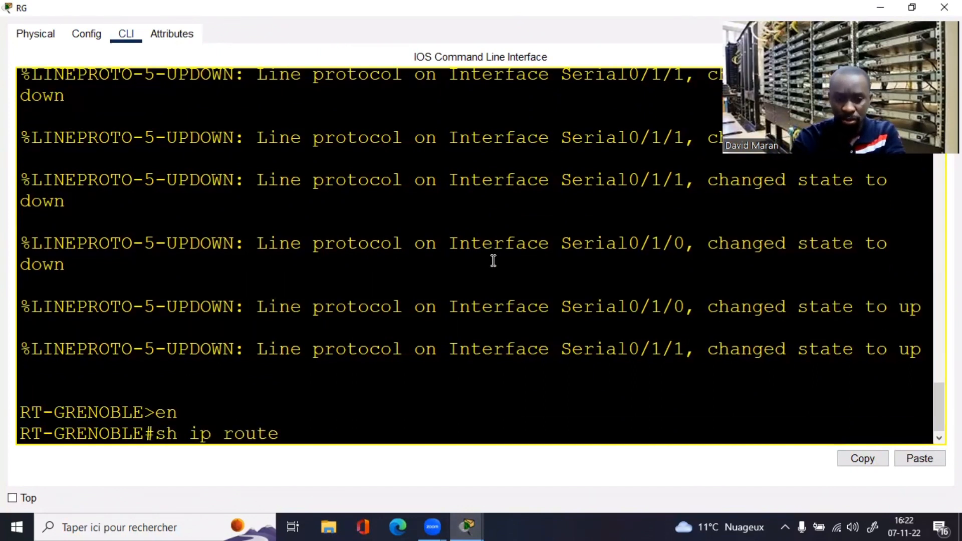
key("Return")
key("space")
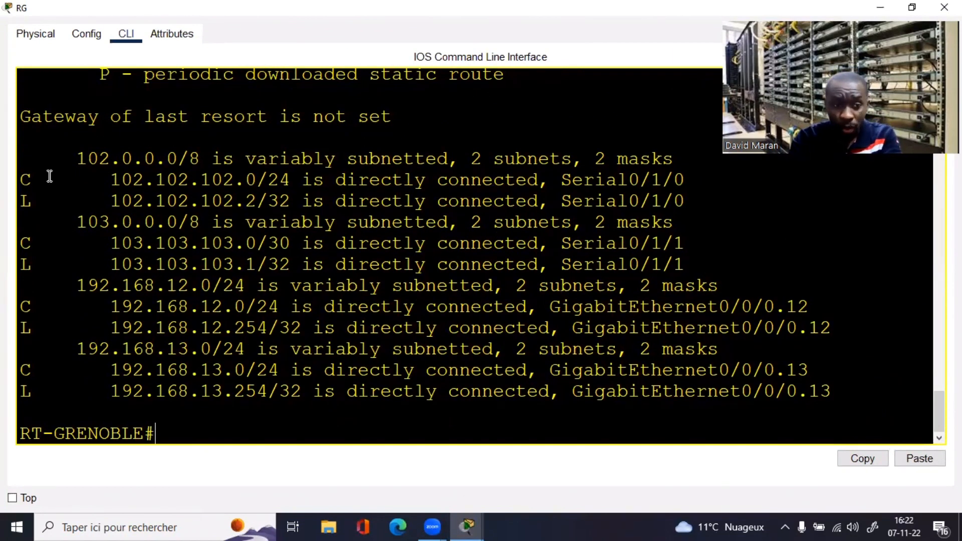
left_click_drag(20, 182, 98, 325)
left_click(240, 355)
Step: Run show ip protocols and confirm its output is empty, so no routing protocol runs
type("sh")
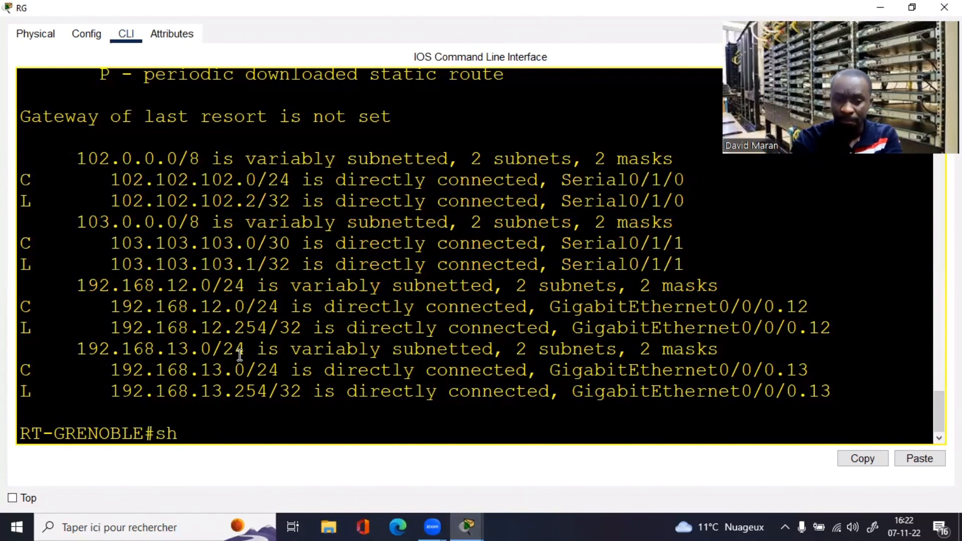
type(" ip prot")
key("Tab")
key("Return")
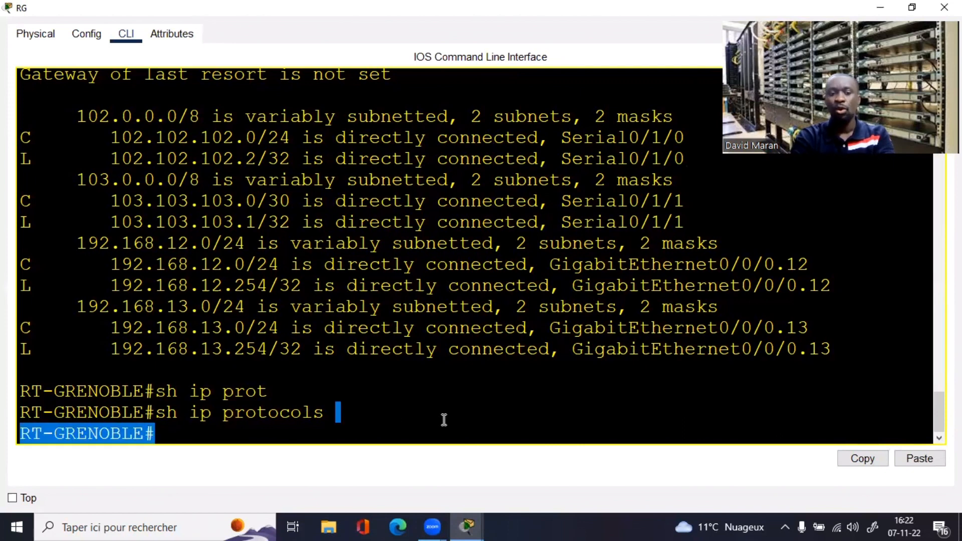
left_click_drag(168, 426, 461, 416)
left_click(461, 415)
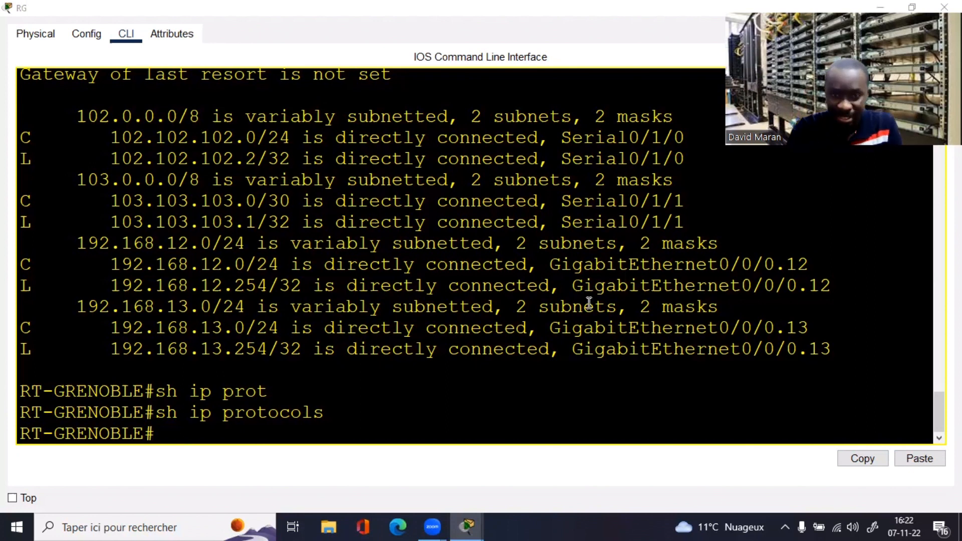
left_click(572, 328)
Step: Enter global configuration and start OSPF process 1 with router ospf 1
type("co")
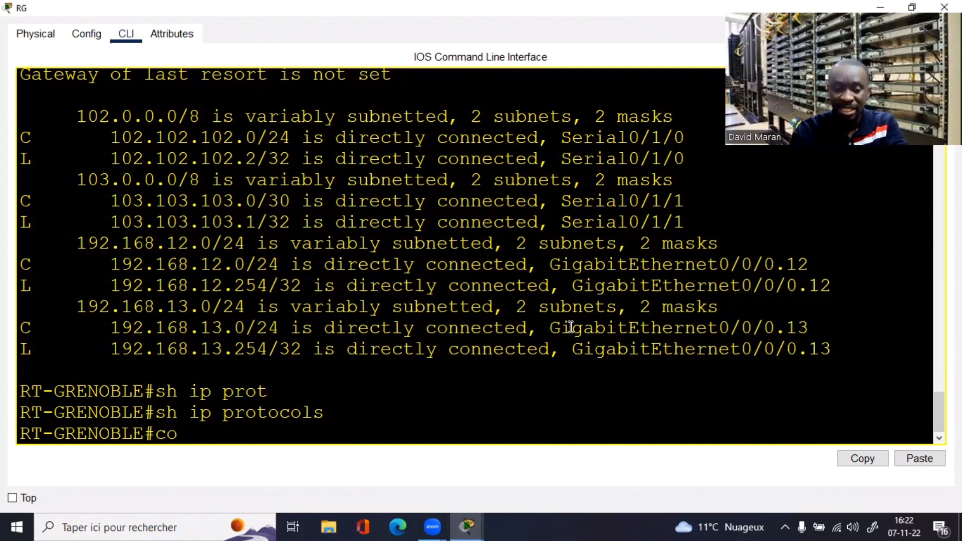
type("nf t")
key("Return")
key("Return")
key("Return")
key("Return")
type("ro")
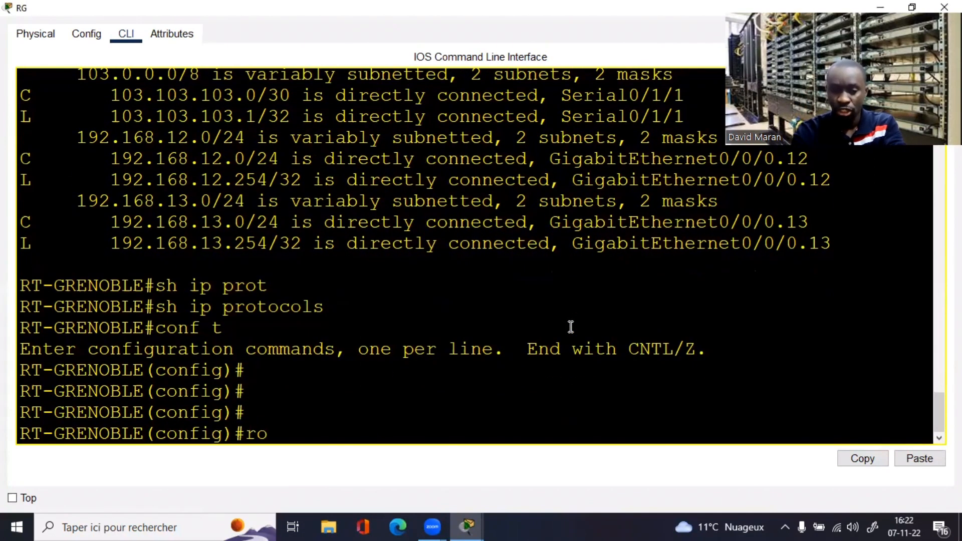
type("uter os")
key("Tab")
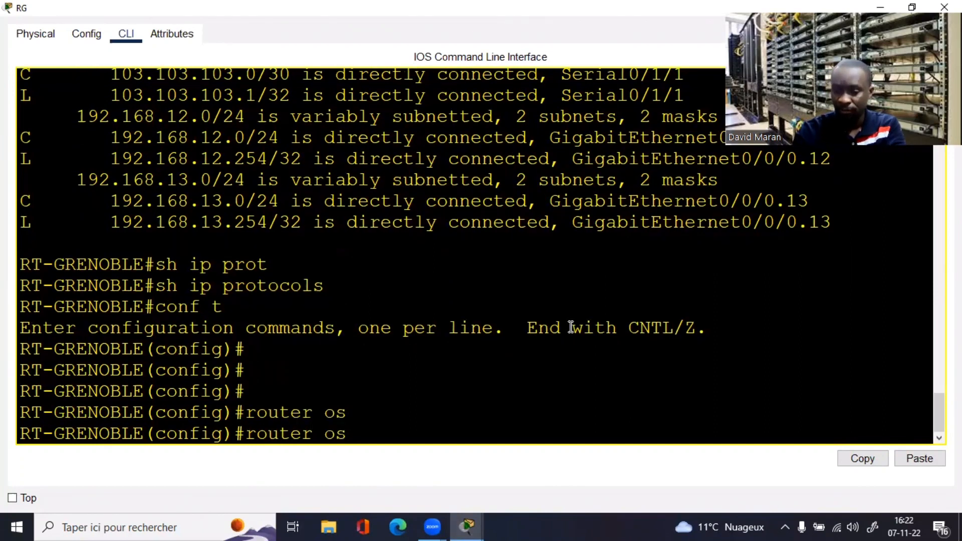
type("1")
key("Return")
Step: List the connected networks 102.102.102.0/24, 103.103.103.0, 192.168.12.0 and 192.168.13.0
type("do sh")
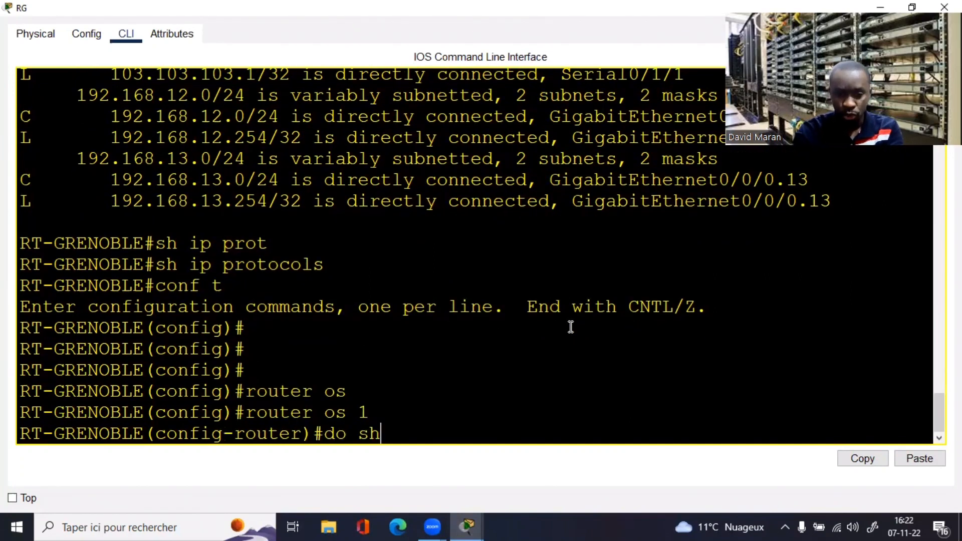
type(" ip int ")
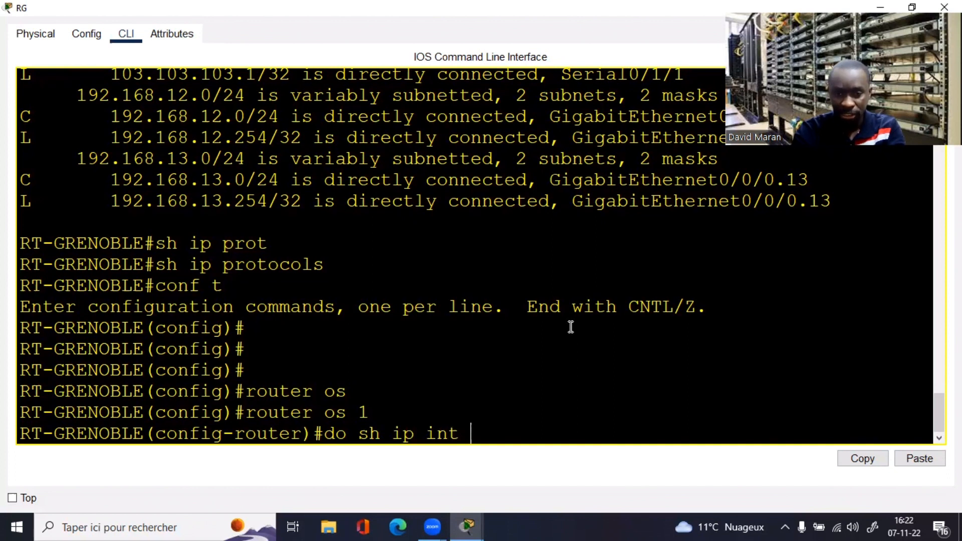
type("br")
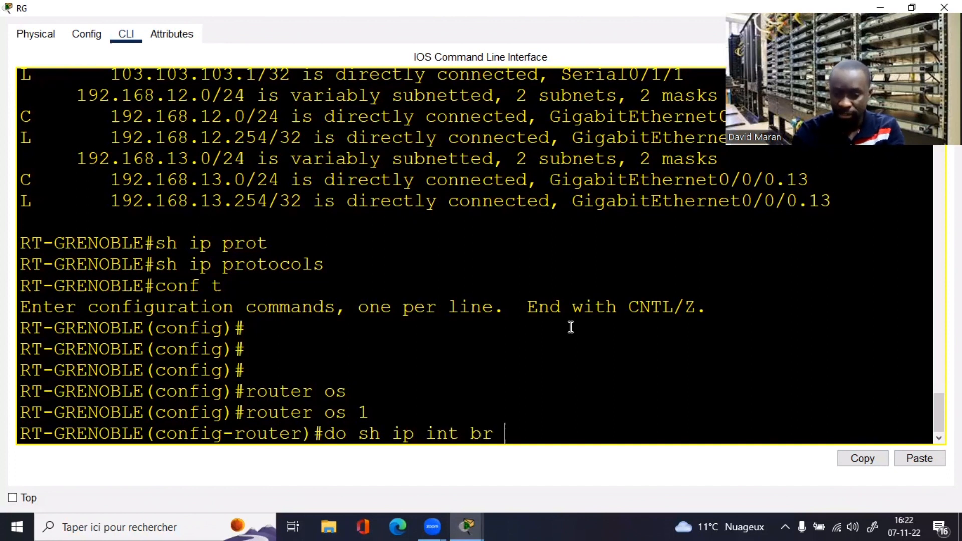
key("BackSpace")
key("BackSpace")
key("BackSpace")
key("BackSpace")
key("BackSpace")
key("BackSpace")
key("BackSpace")
key("BackSpace")
key("BackSpace")
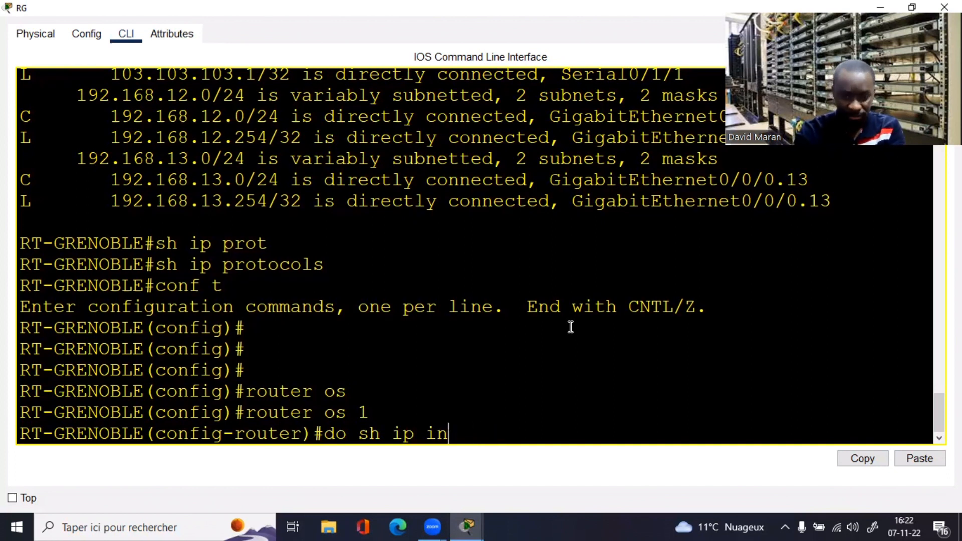
type("p ")
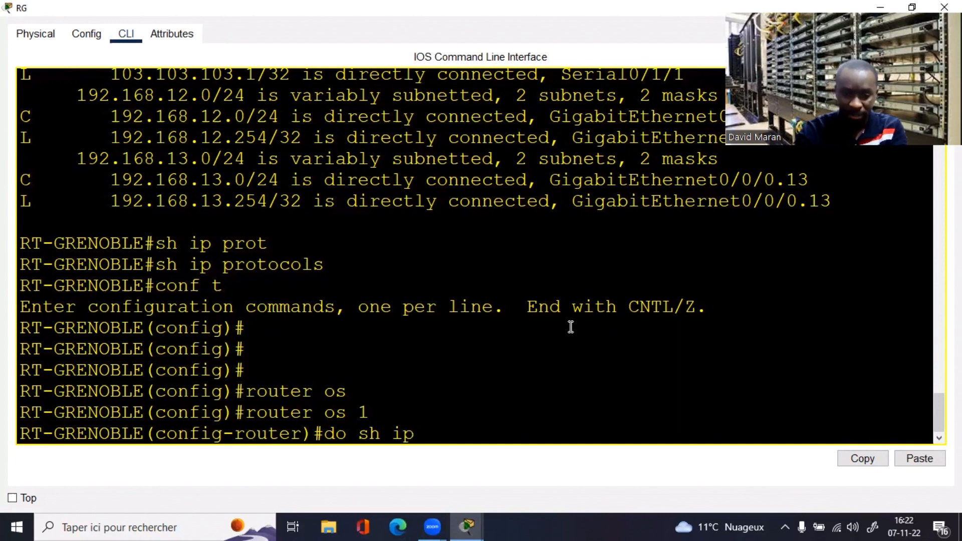
type("route connected")
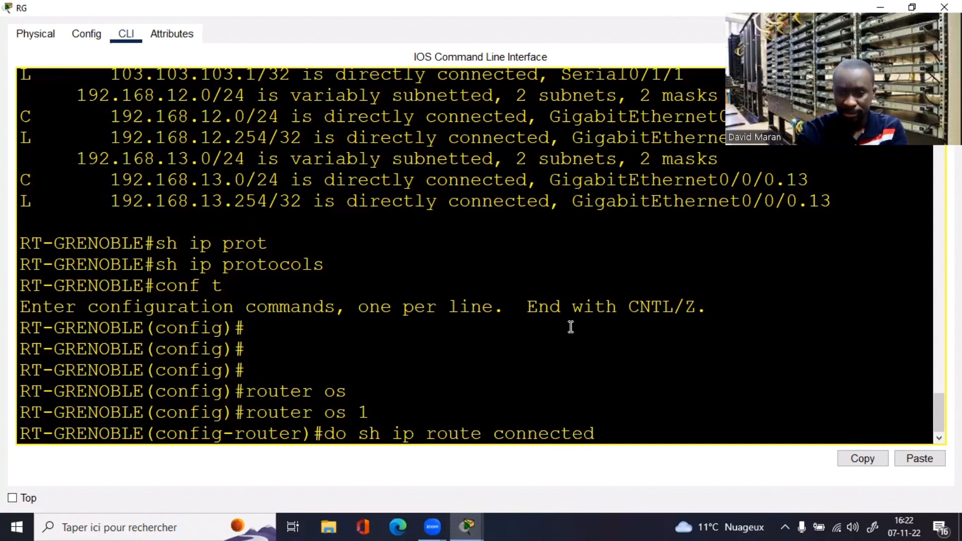
key("Return")
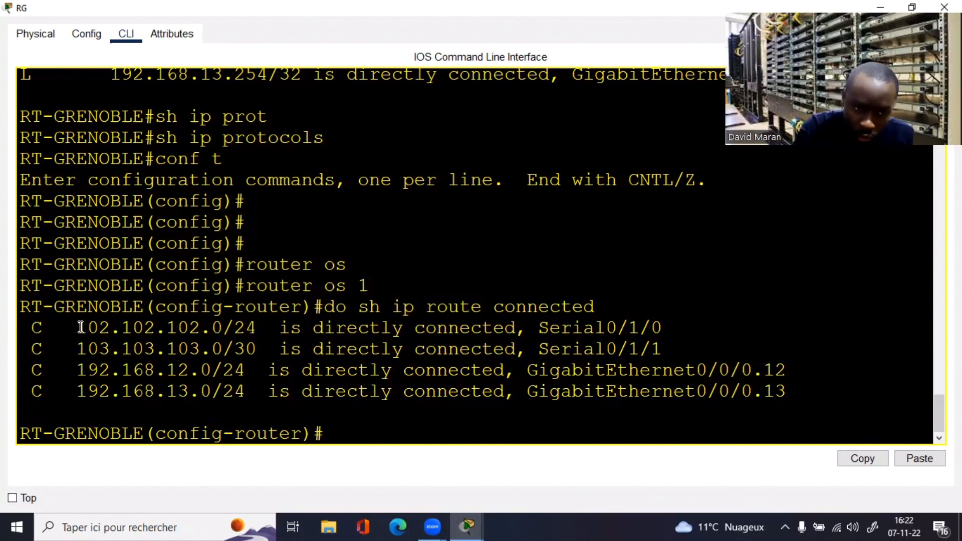
left_click_drag(79, 328, 254, 330)
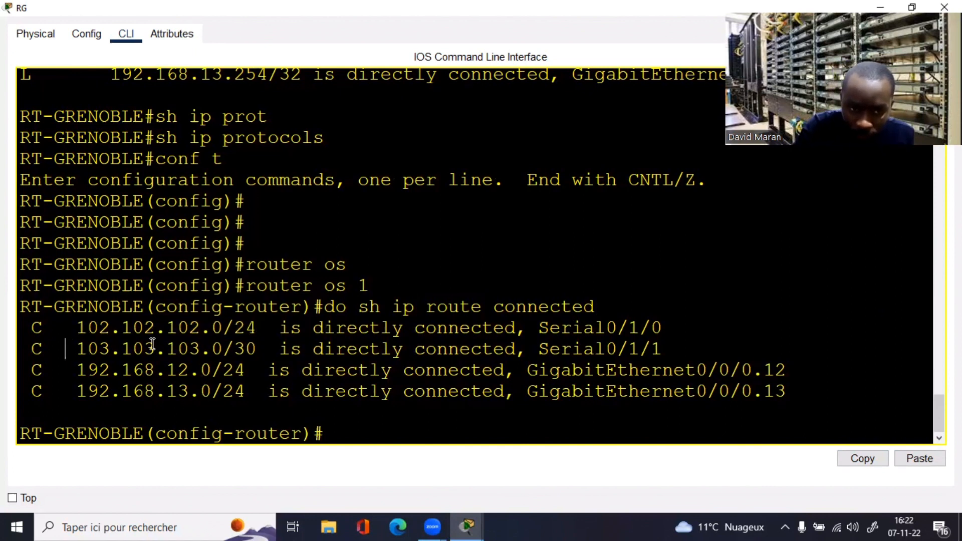
left_click_drag(66, 349, 201, 349)
left_click_drag(92, 376, 289, 399)
left_click(356, 414)
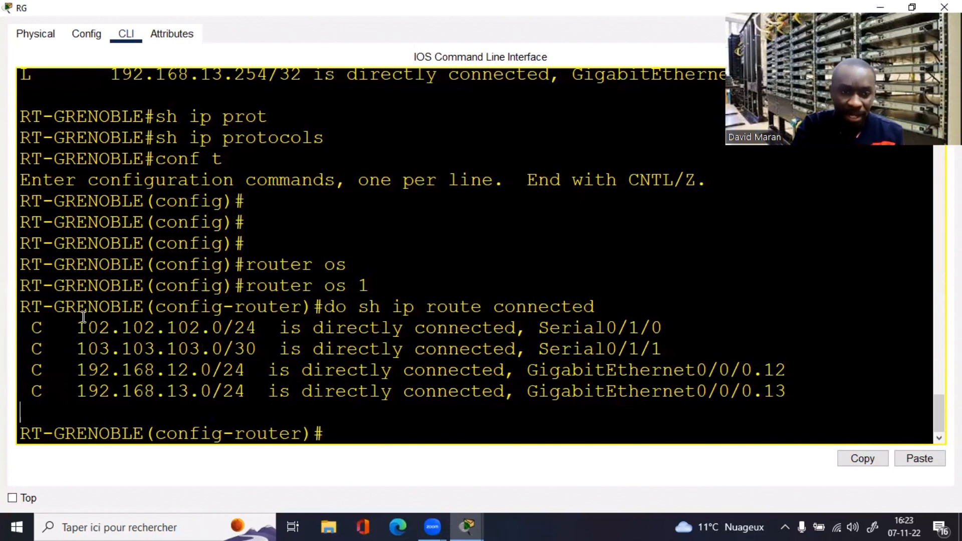
Step: Add 'network 102.102.102.0 0.0.0.255 area 0' to OSPF process 1
type("net")
key("Tab")
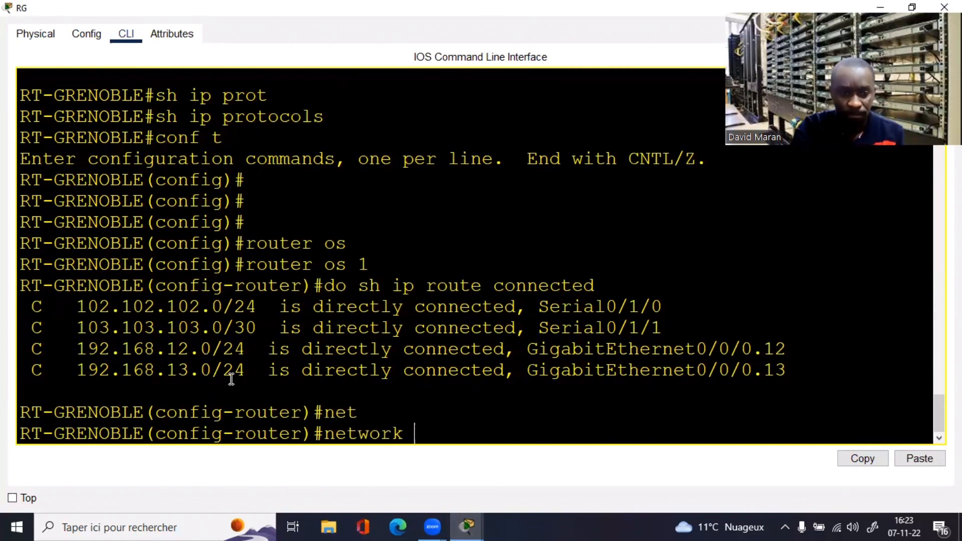
left_click_drag(81, 305, 219, 317)
right_click(219, 317)
left_click(235, 323)
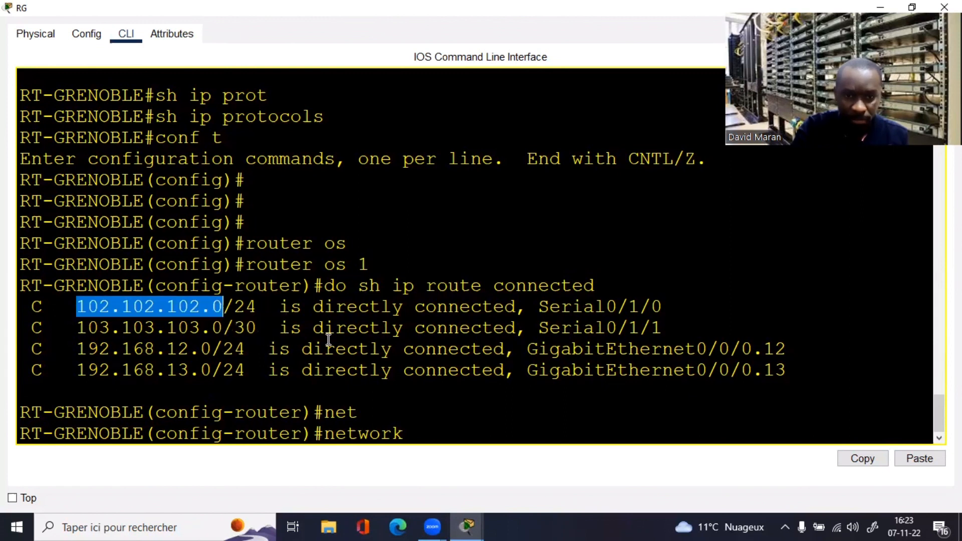
left_click(455, 430)
right_click(456, 431)
left_click(485, 451)
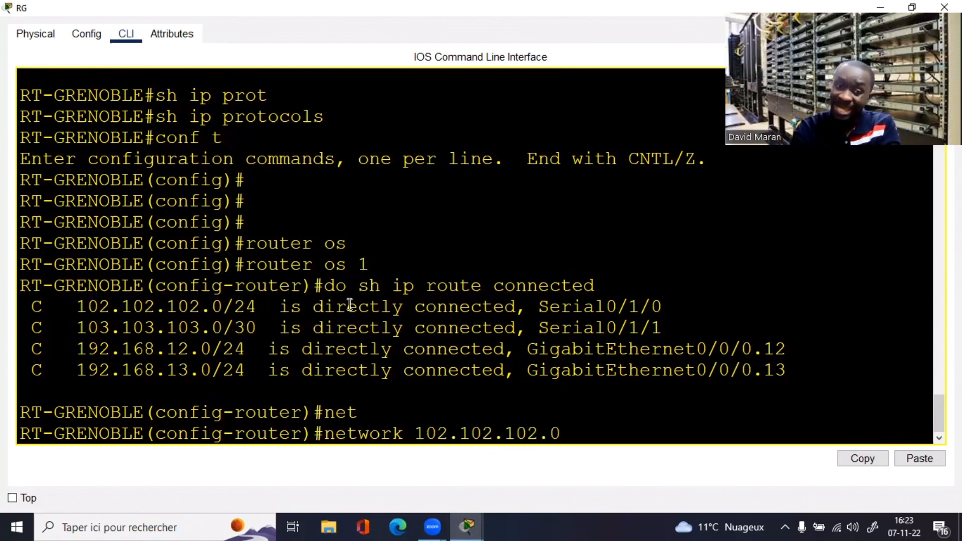
type("0.0.0.")
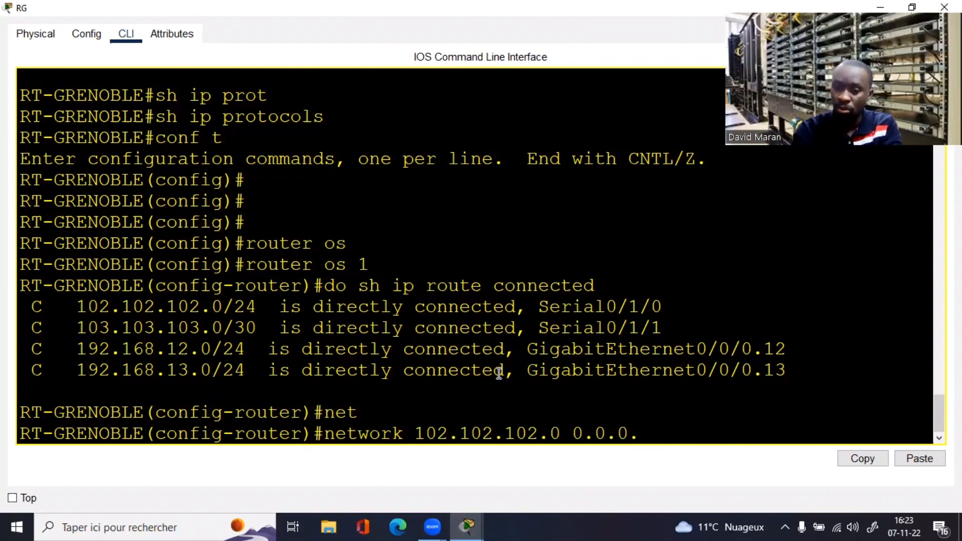
type("255 are 0")
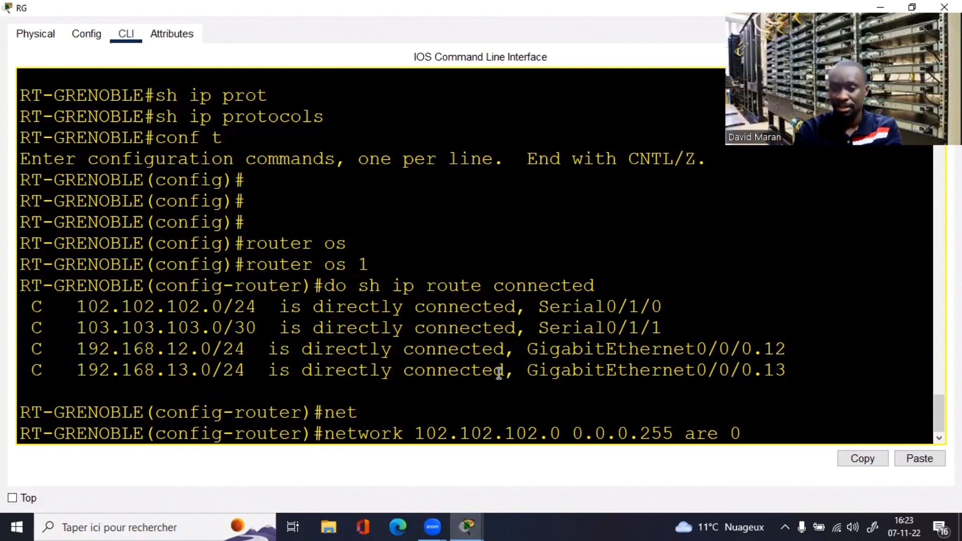
key("Left")
key("Left")
type("a")
key("Return")
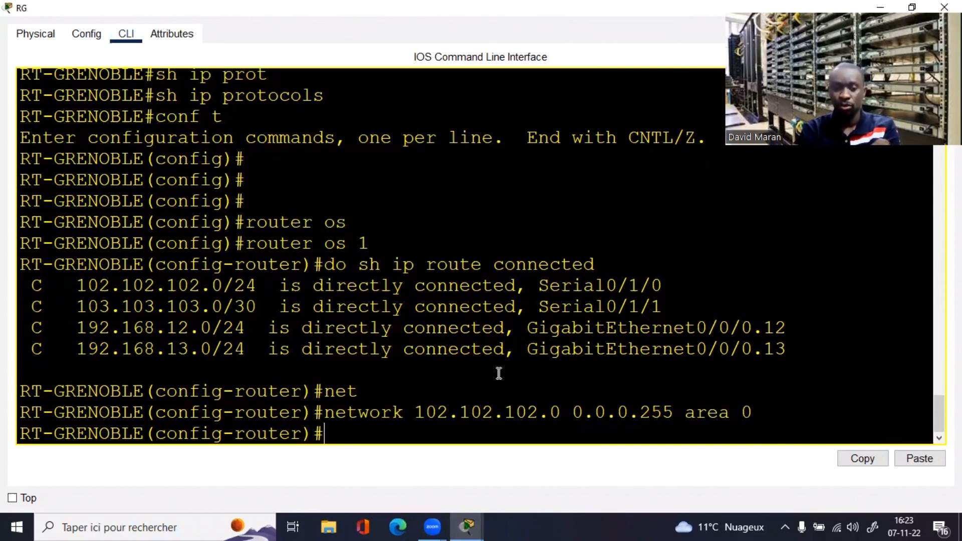
Step: Begin another network statement while comparing the 103.103.103.0 and 102.102.102.0 routes
type("net")
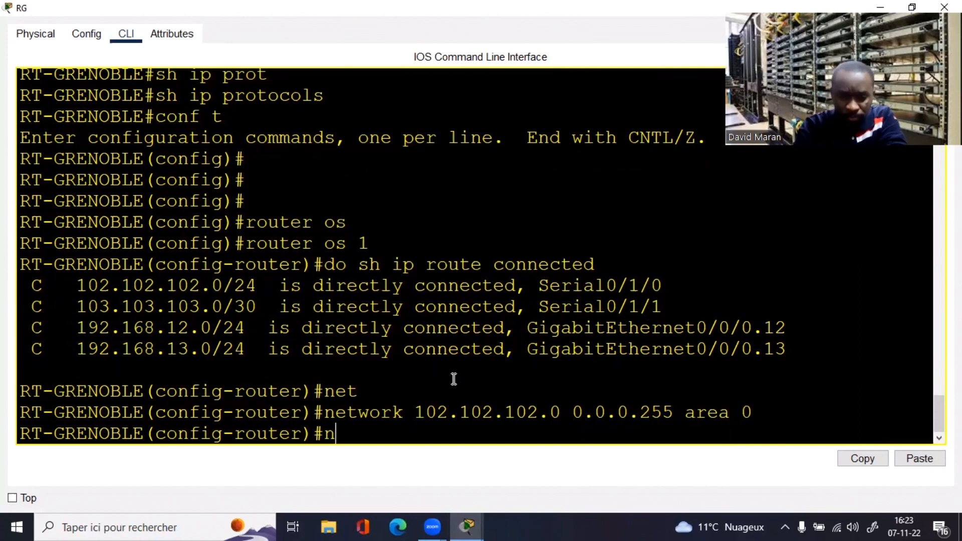
key("Tab")
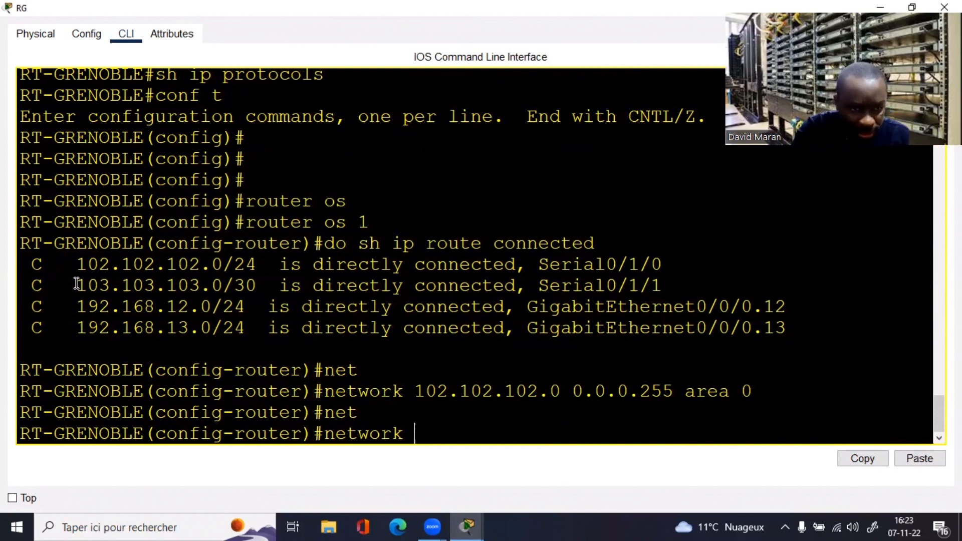
left_click_drag(76, 285, 220, 289)
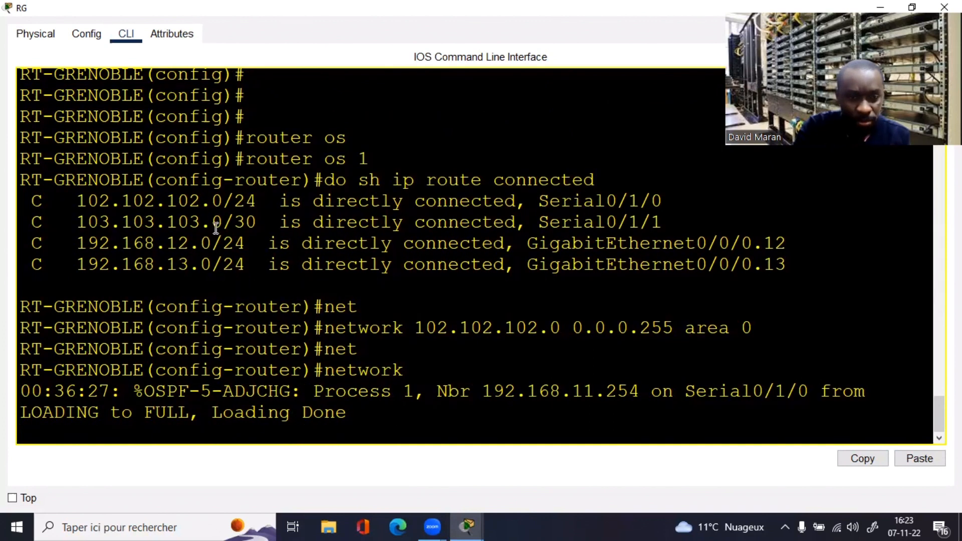
left_click_drag(223, 201, 99, 201)
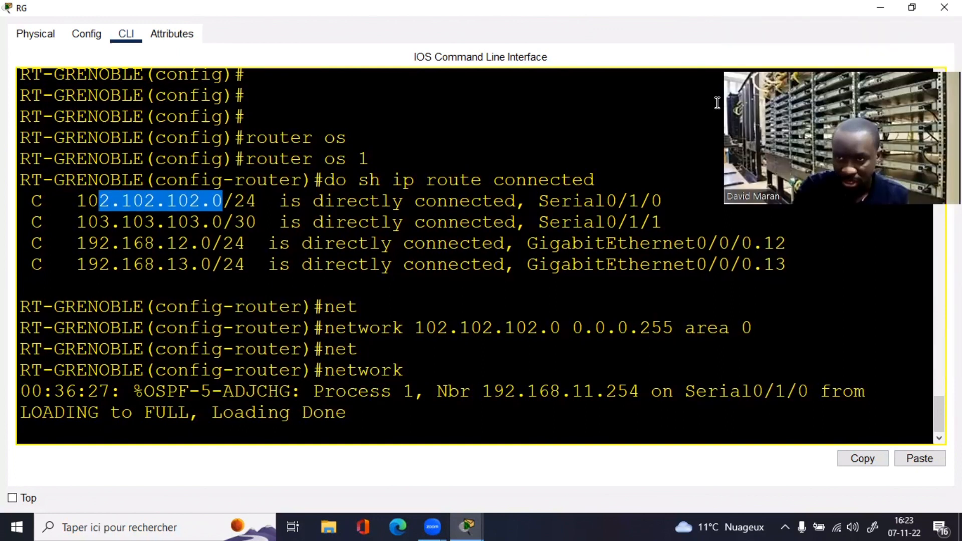
left_click(578, 356)
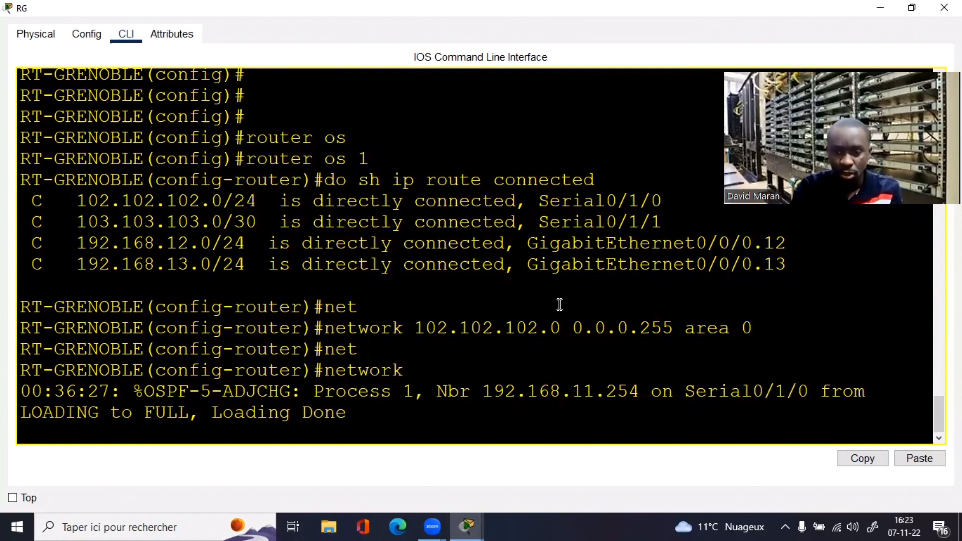
key("Return")
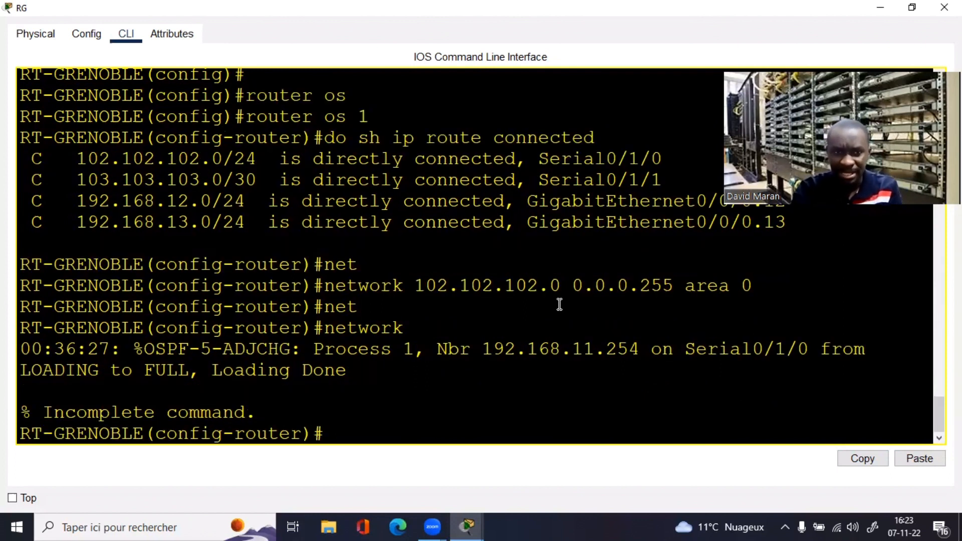
left_click_drag(223, 158, 68, 157)
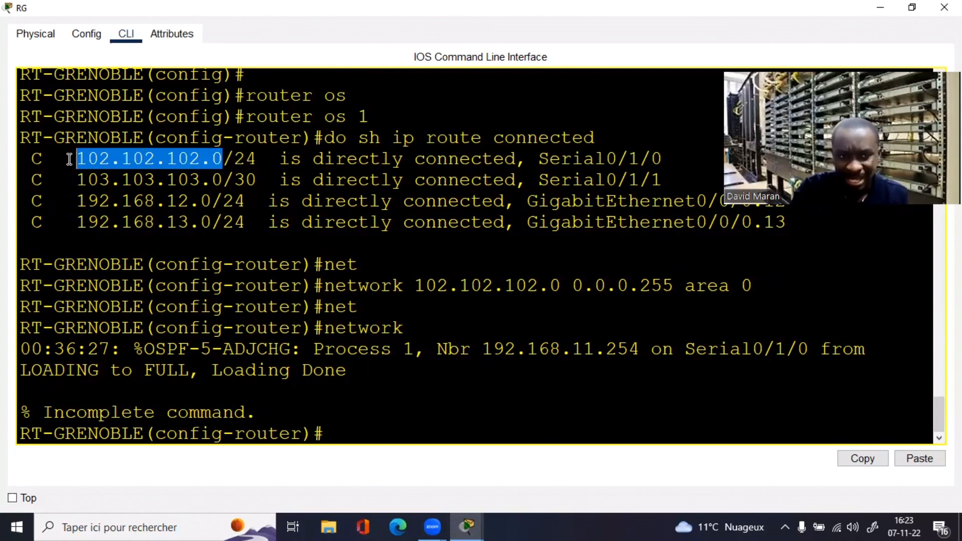
left_click(328, 246)
Step: Run do sh run and page through the running-config to the Serial interfaces
type("do s")
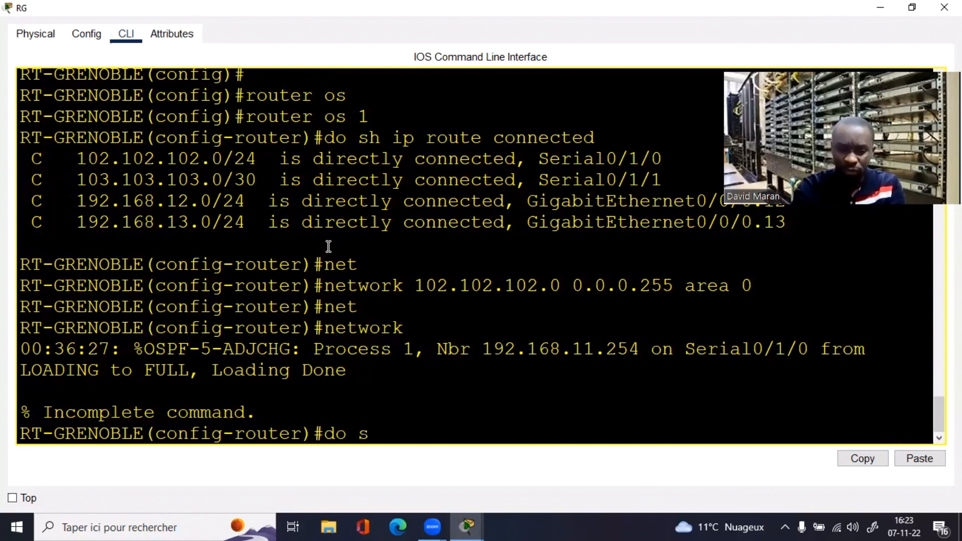
type("h ip int")
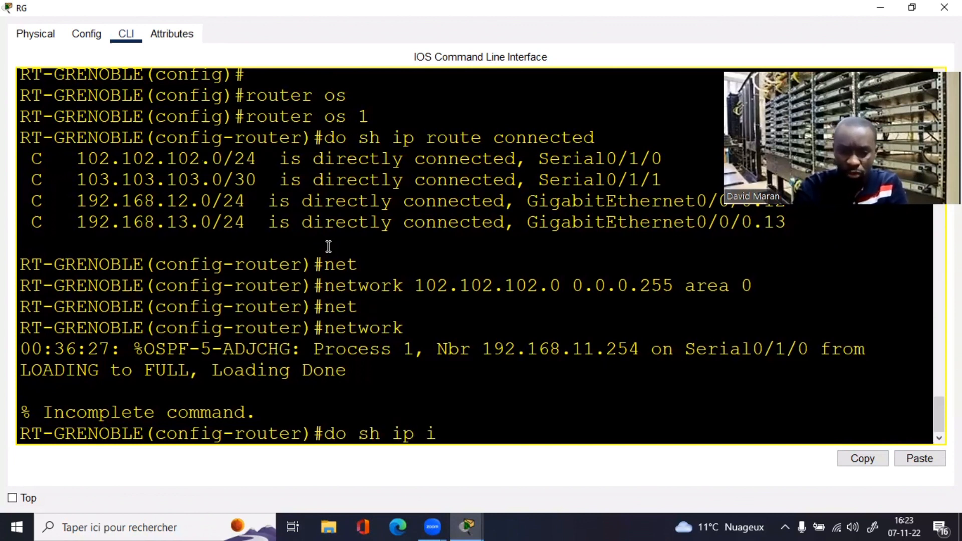
key("BackSpace")
key("BackSpace")
key("BackSpace")
key("BackSpace")
key("BackSpace")
key("BackSpace")
key("BackSpace")
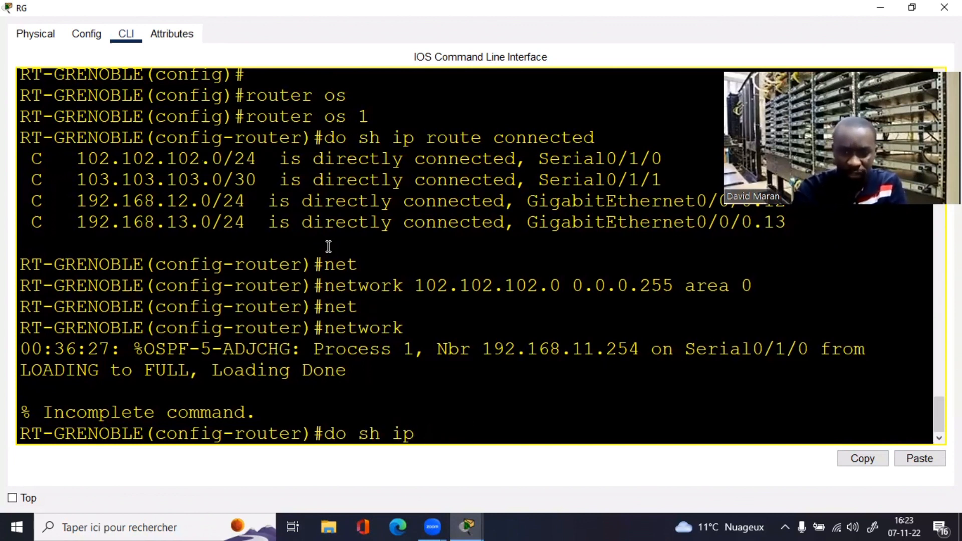
type("run")
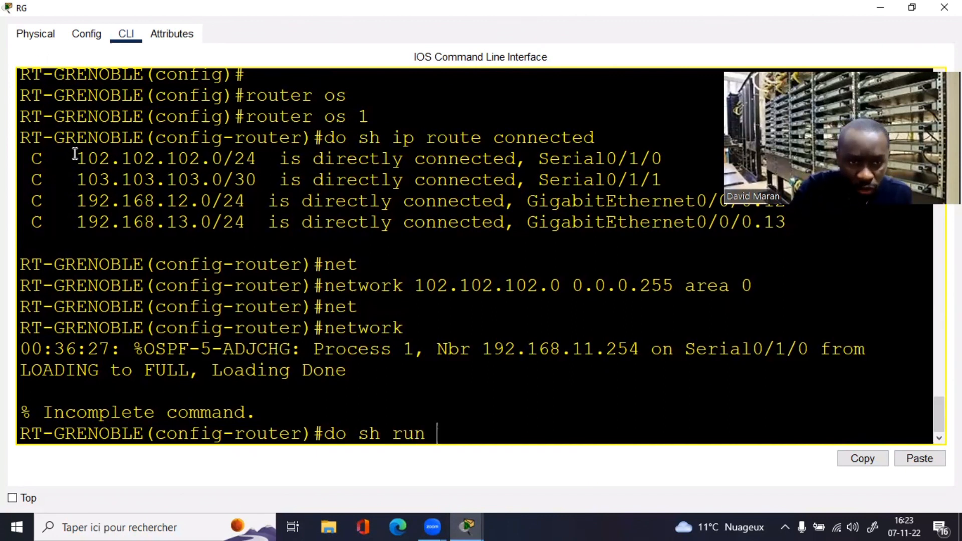
left_click_drag(76, 159, 221, 160)
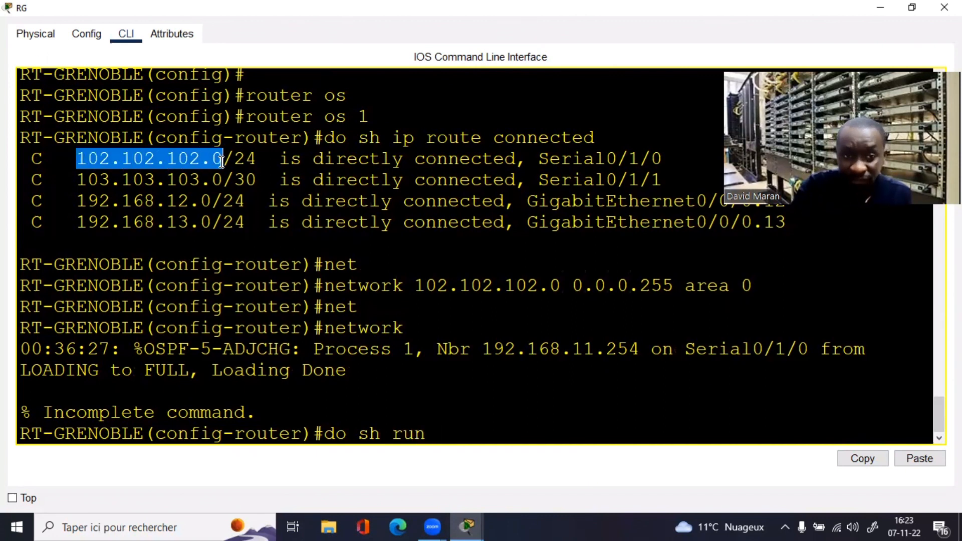
left_click(496, 399)
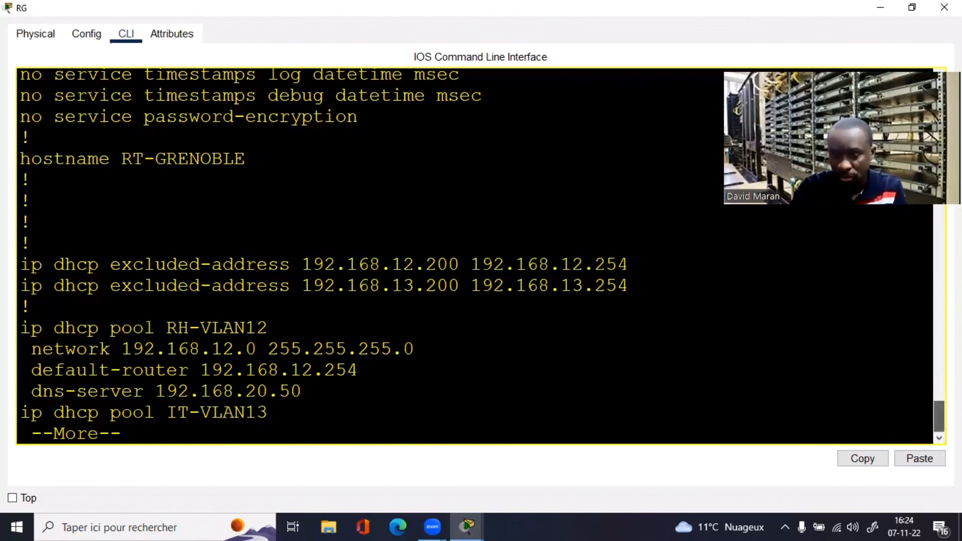
left_click_drag(938, 416, 899, 361)
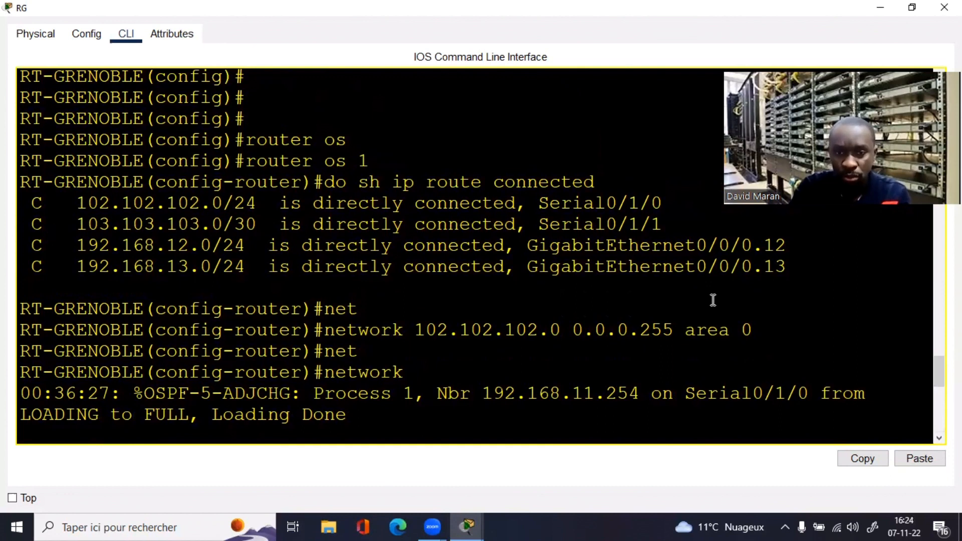
scroll(476, 256, "down", 5)
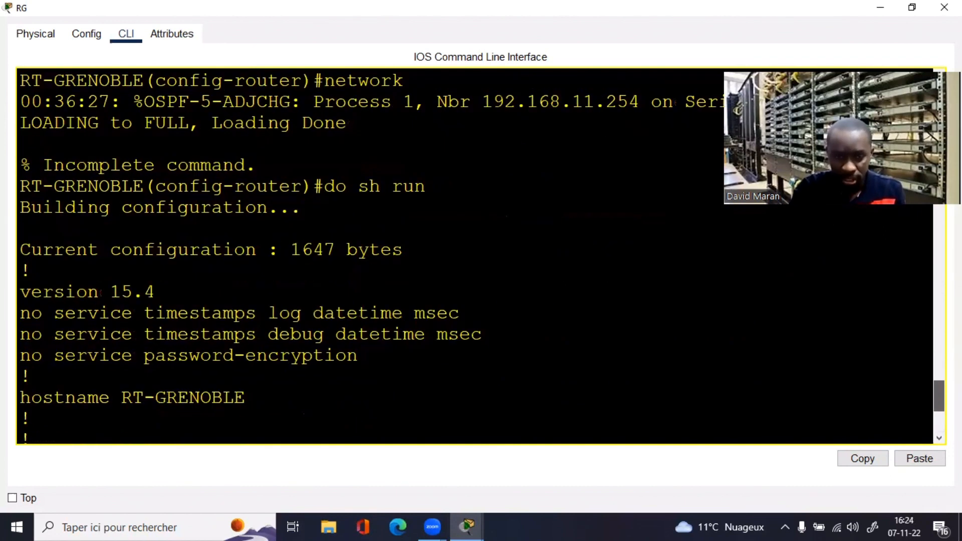
scroll(694, 347, "down", 4)
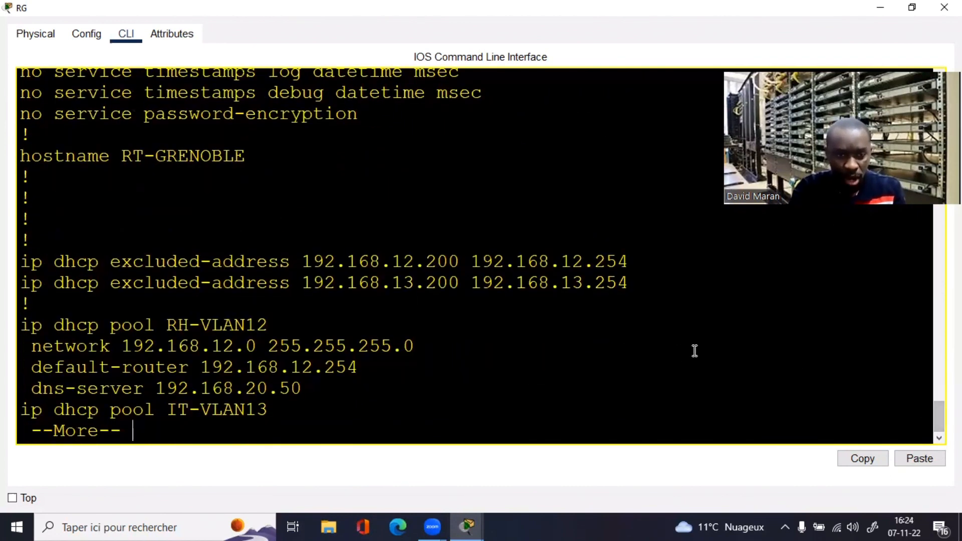
key("space")
key("space")
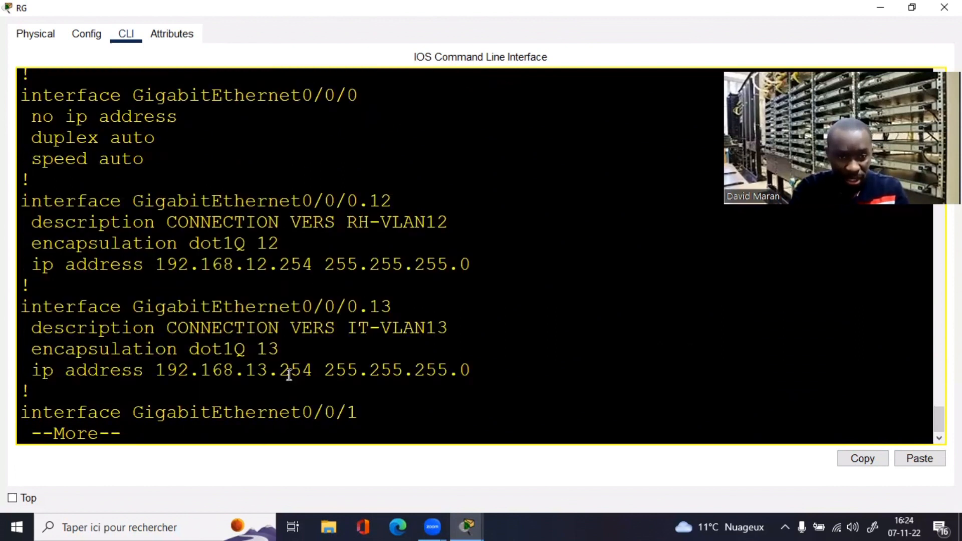
key("space")
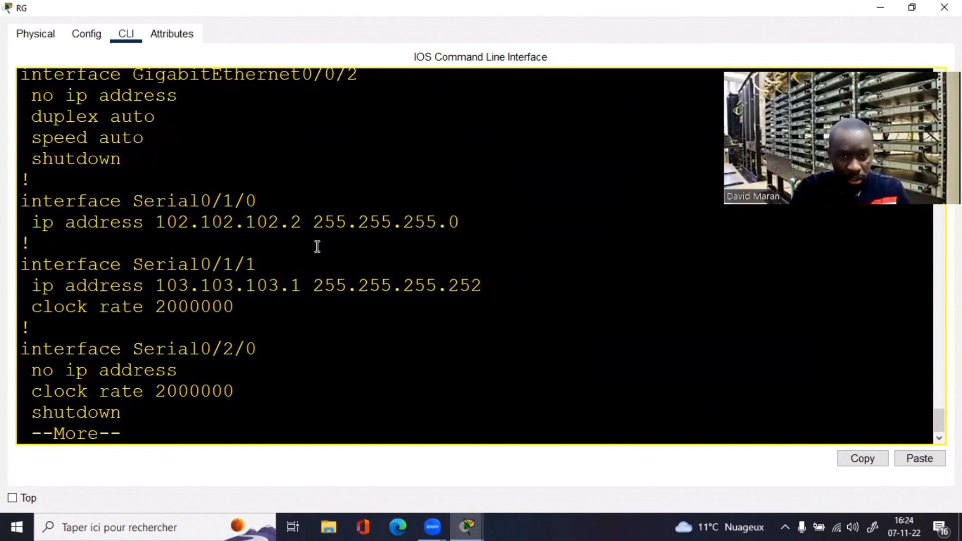
Step: Note Serial0/1/0's address with its /24 mask, then close the Grenoble CLI
left_click_drag(456, 223, 156, 219)
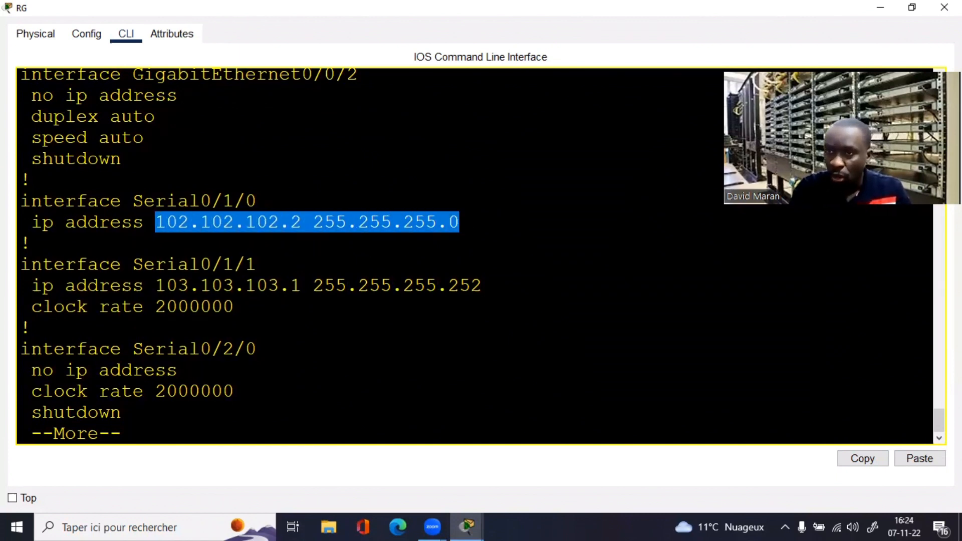
left_click(911, 8)
left_click(114, 142)
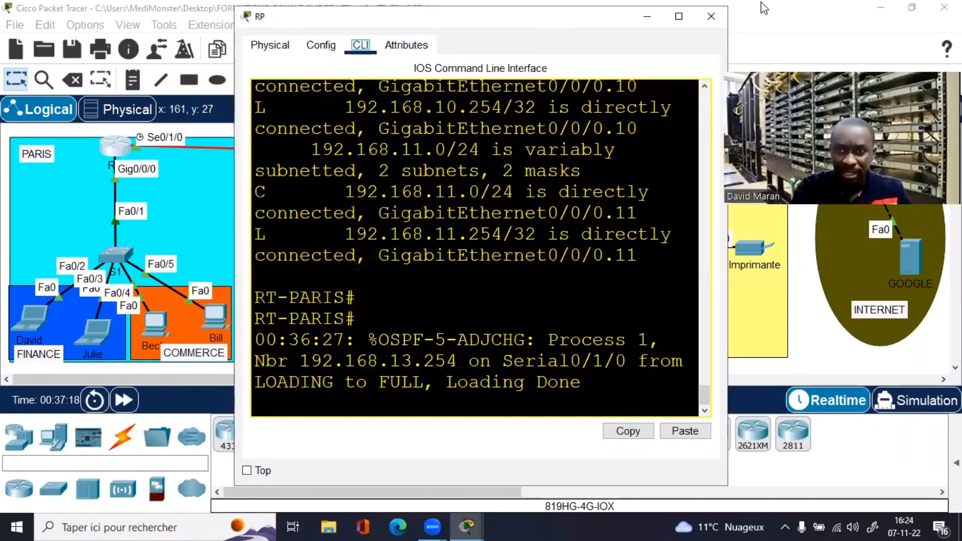
Step: Display RT-PARIS's running-config showing Serial0/1/0 as 102.102.102.1 255.255.255.252
left_click(679, 16)
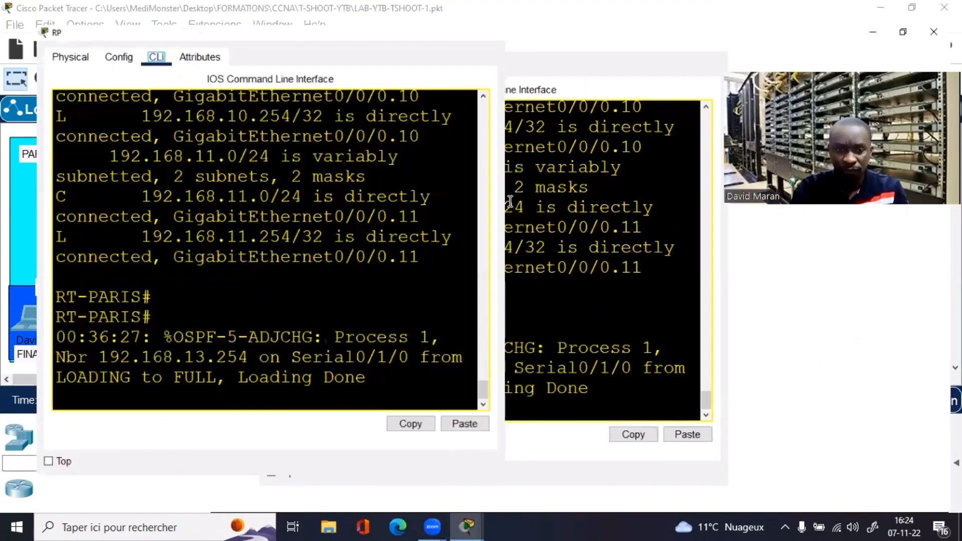
key("Return")
key("Return")
key("Return")
type("sh run")
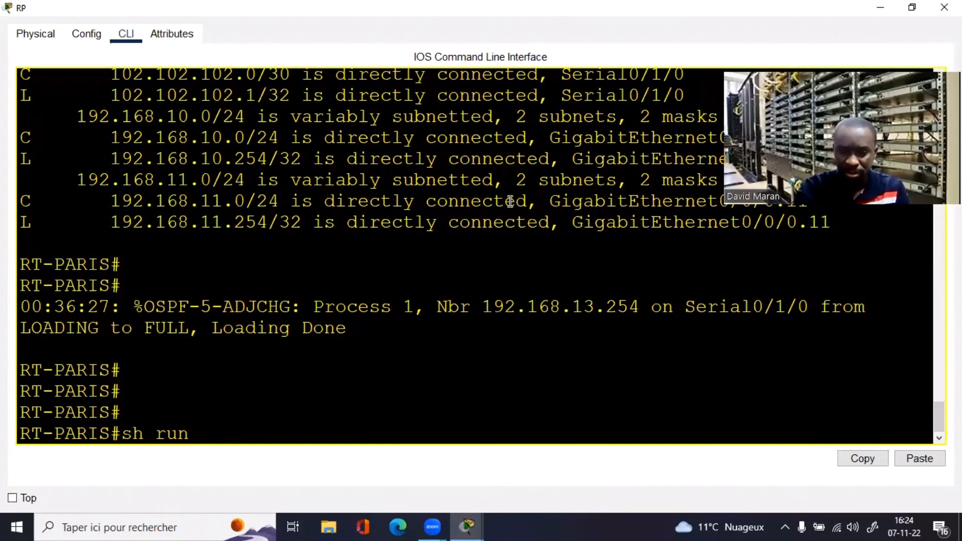
key("Return")
key("space")
key("space")
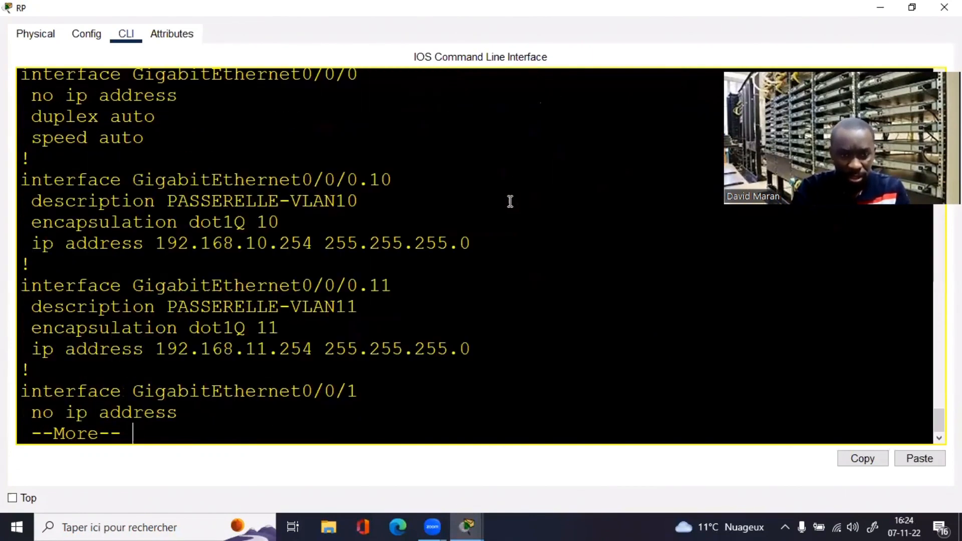
key("space")
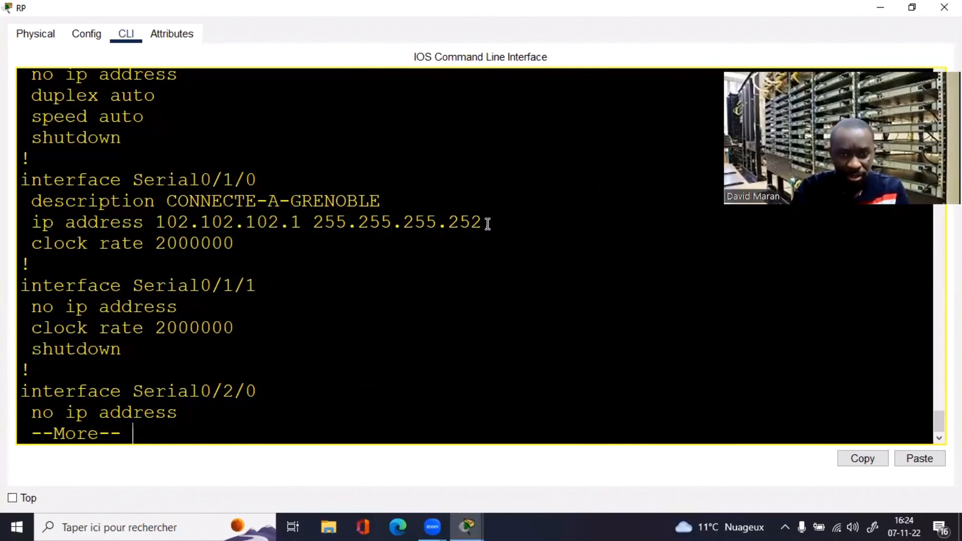
left_click_drag(458, 222, 382, 223)
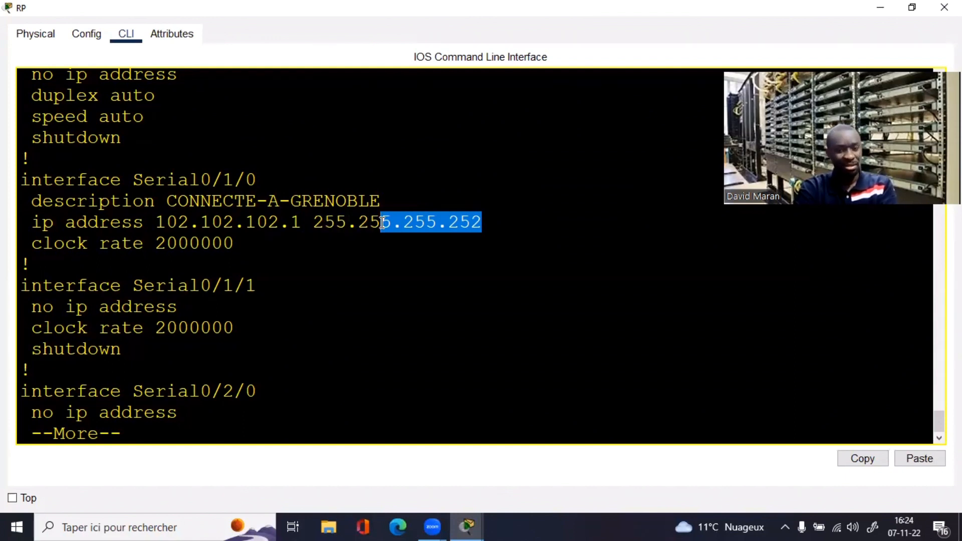
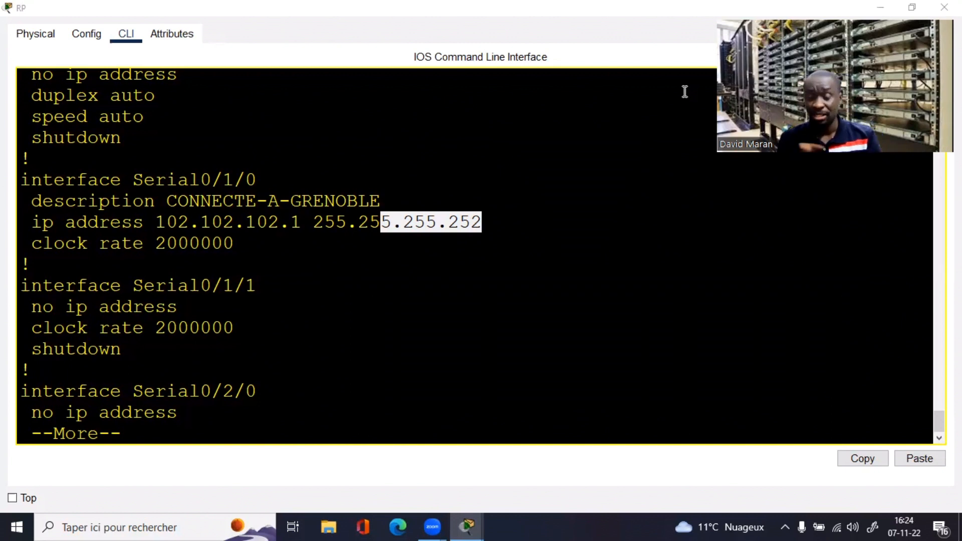
Step: Finish reviewing RP's Serial0/1/0 at 102.102.102.1/30 and close the RP router window
left_click(778, 293)
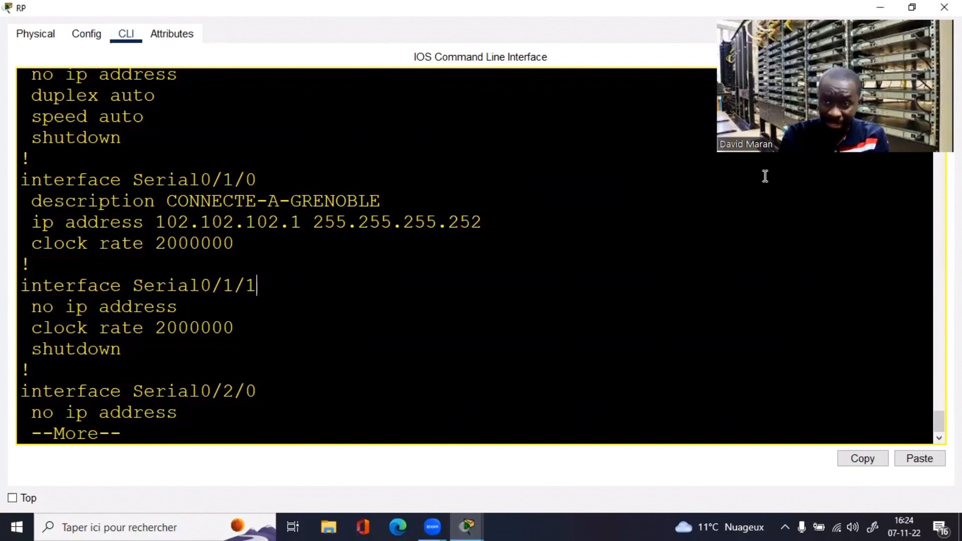
left_click(918, 4)
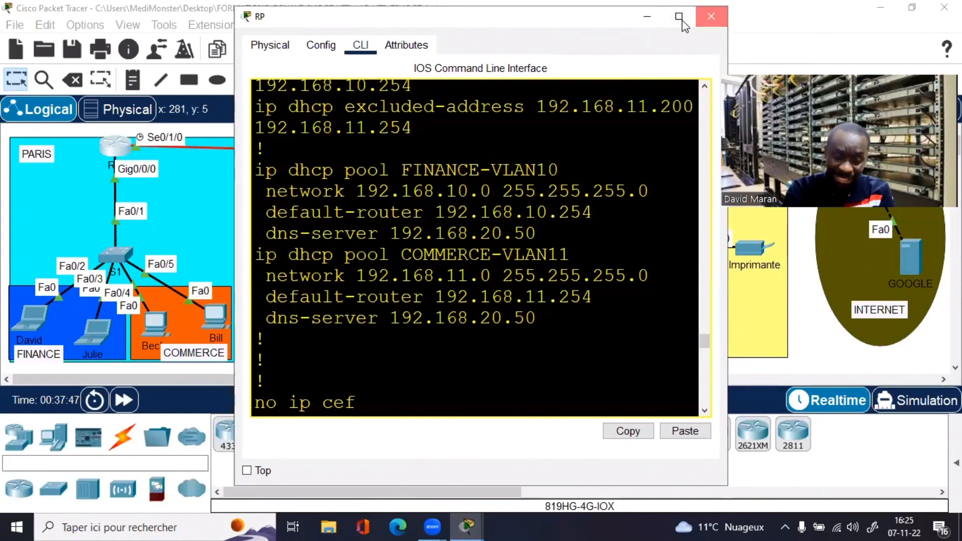
left_click(709, 16)
Step: Open the Grenoble router's CLI full screen and exit the current configuration mode
left_click(361, 152)
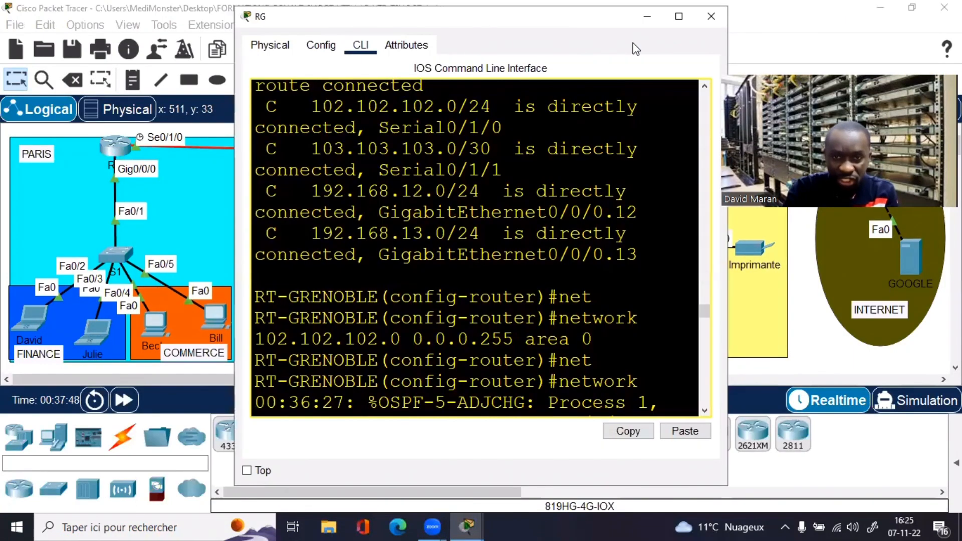
left_click(667, 22)
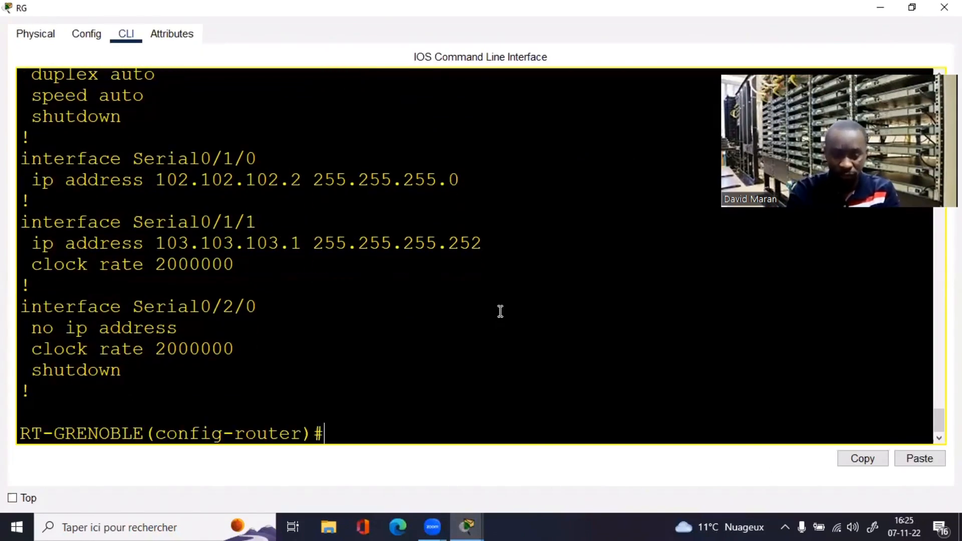
type("exi")
key("Return")
key("Return")
key("Return")
key("Return")
key("Return")
key("Return")
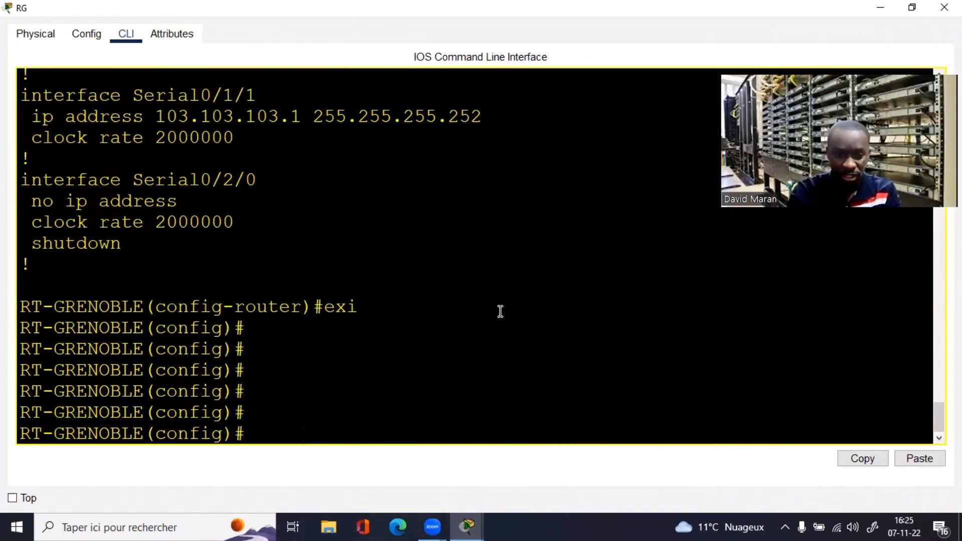
Step: Run do sh run and find Serial0/1/0 at 102.102.102.2 255.255.255.0, then stop the listing
type("i")
key("BackSpace")
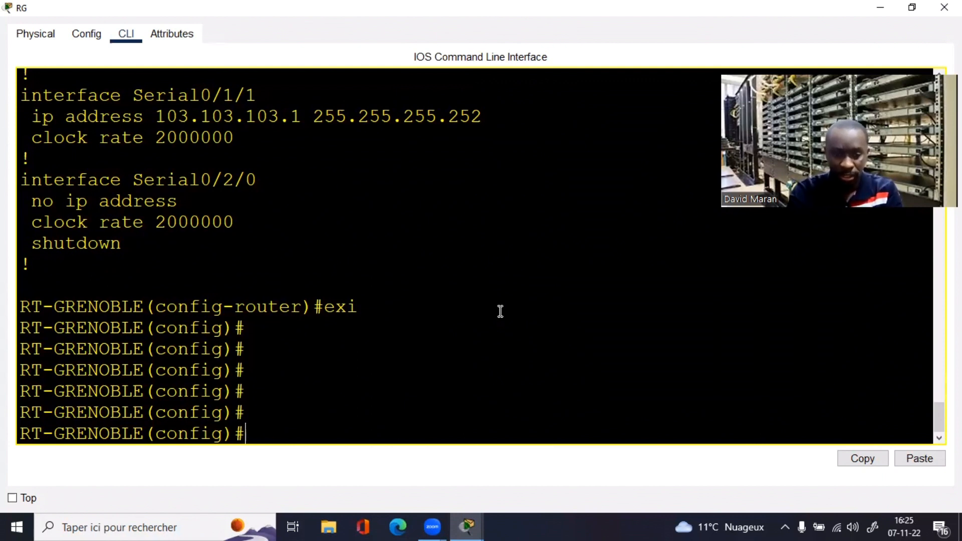
type("doi")
key("BackSpace")
type("sh run")
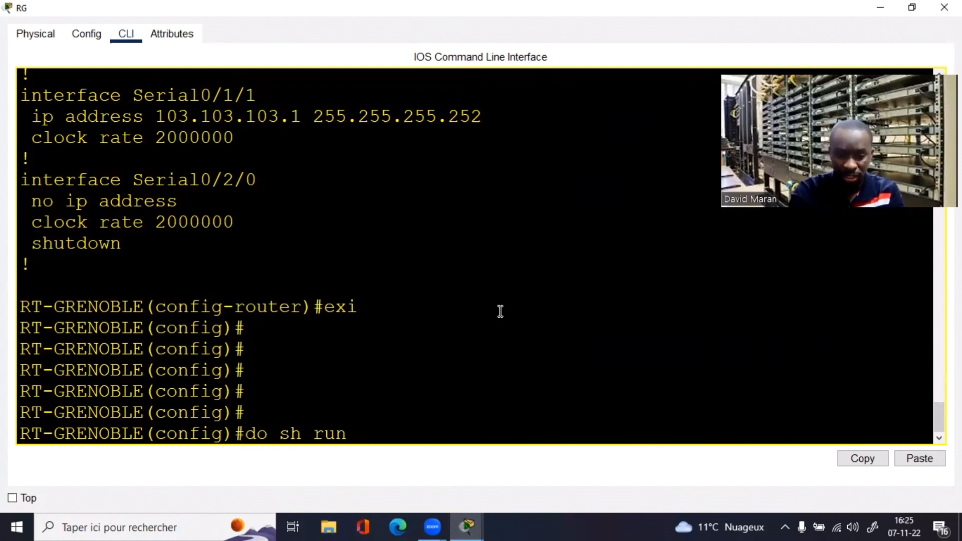
key("Return")
key("space")
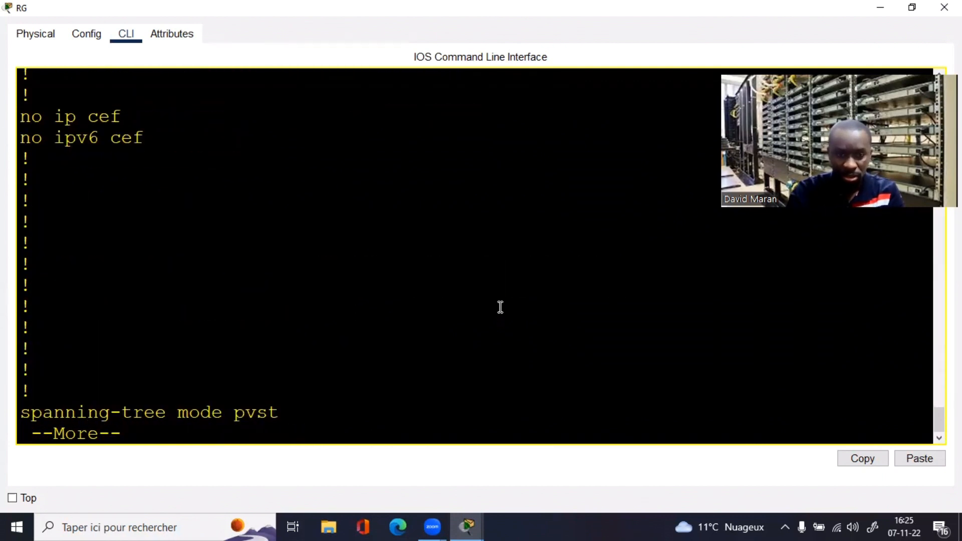
key("space")
key("space")
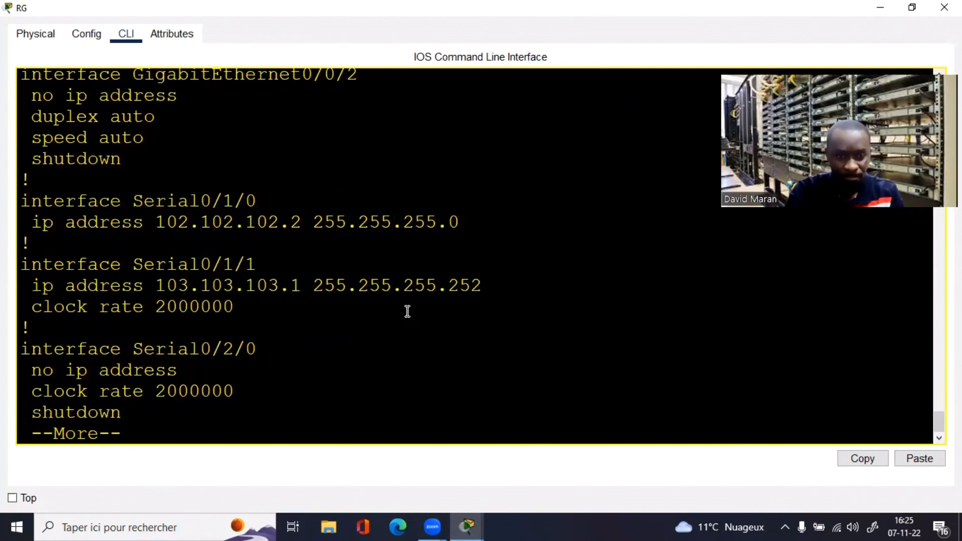
left_click_drag(67, 223, 329, 234)
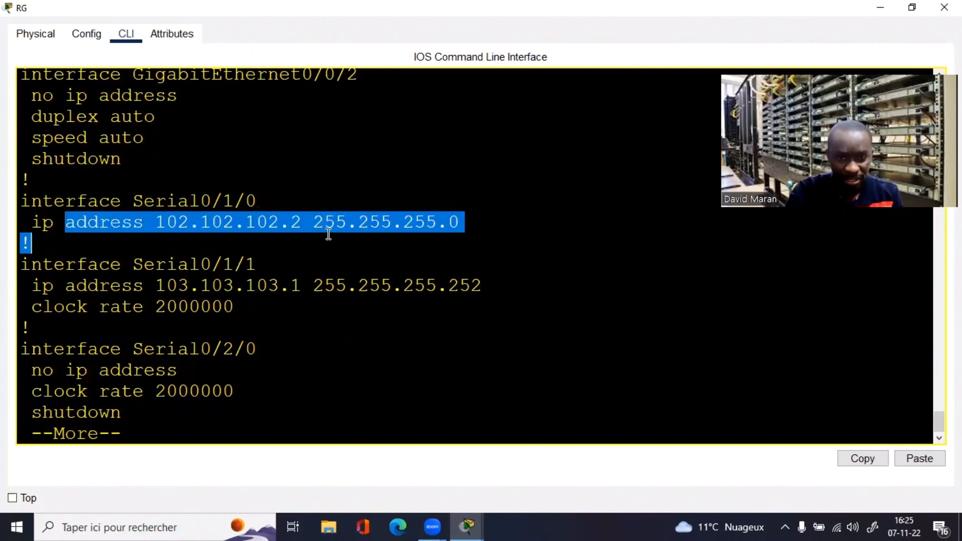
left_click(254, 203)
key("ctrl+c")
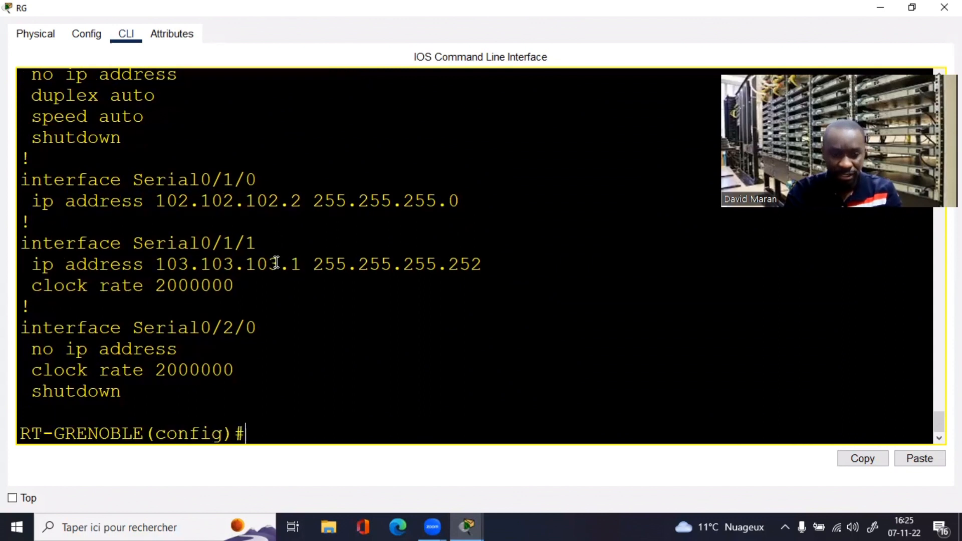
Step: Enter interface Serial0/1/0 configuration and remove its current IP address with no ip address
type("int")
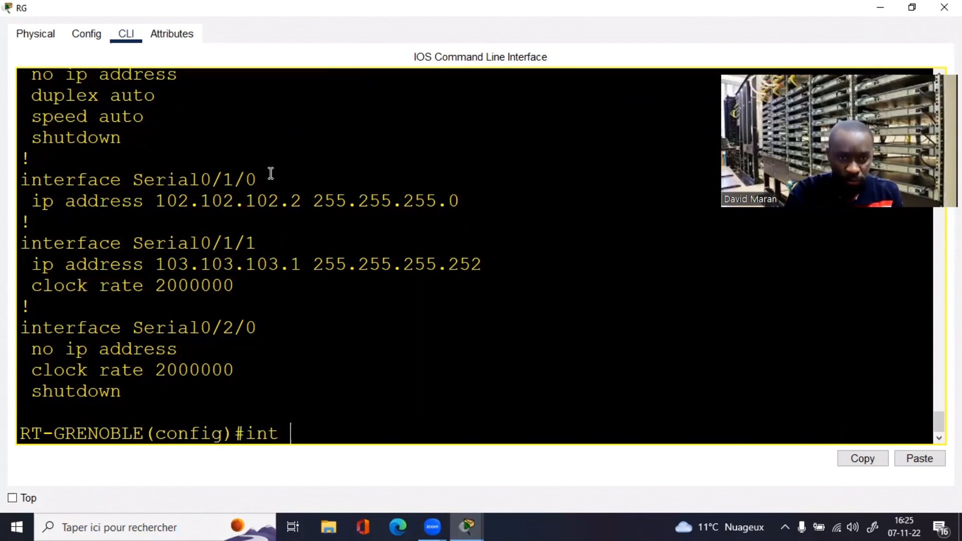
left_click_drag(258, 180, 133, 182)
right_click(137, 185)
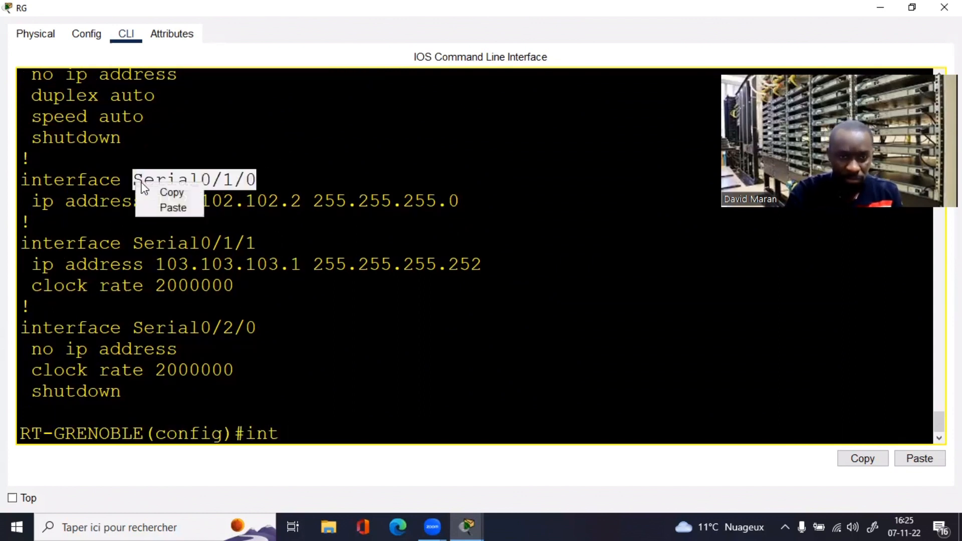
left_click(157, 190)
left_click(323, 421)
right_click(323, 423)
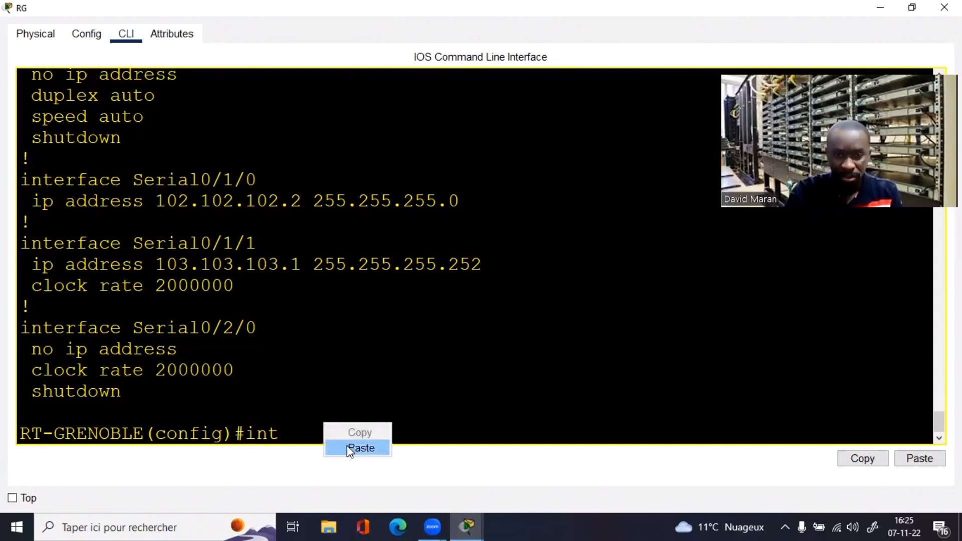
left_click(347, 446)
key("Return")
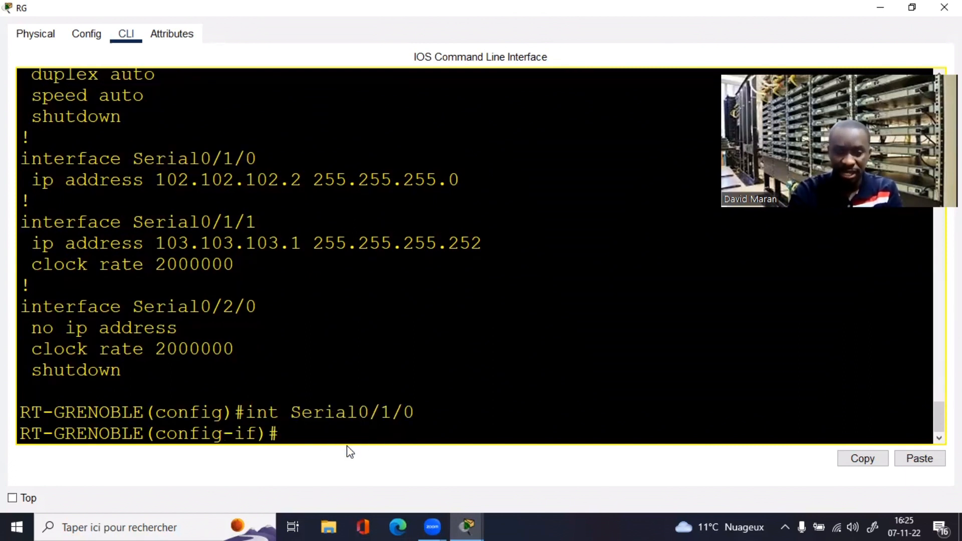
type("no ip add")
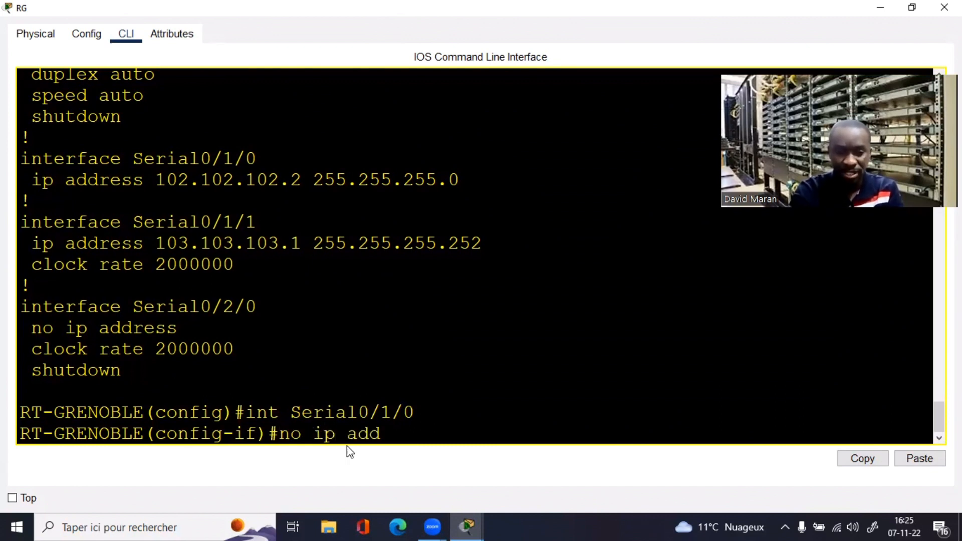
key("Tab")
key("Return")
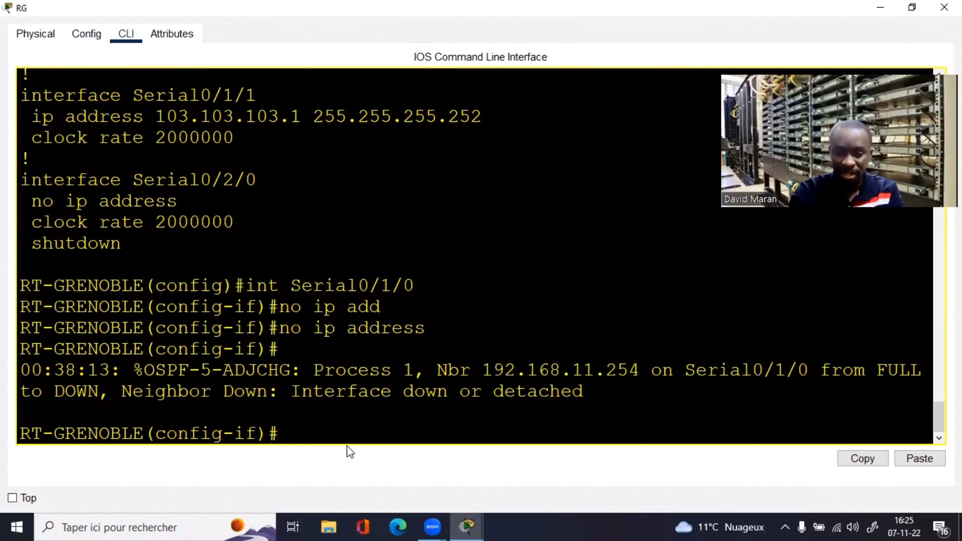
Step: Copy Serial0/1/0's address text from the earlier running-config output
type("ip add")
key("Tab")
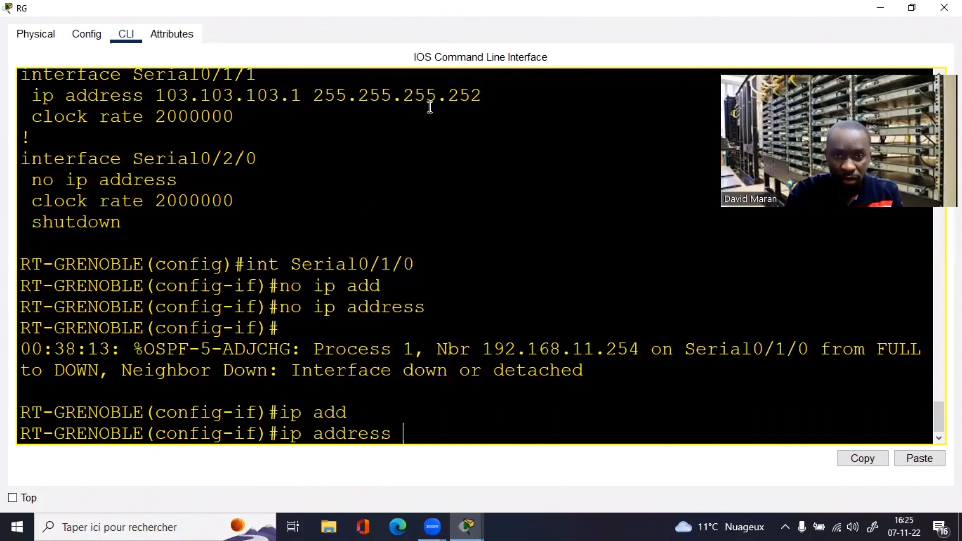
left_click_drag(439, 98, 260, 78)
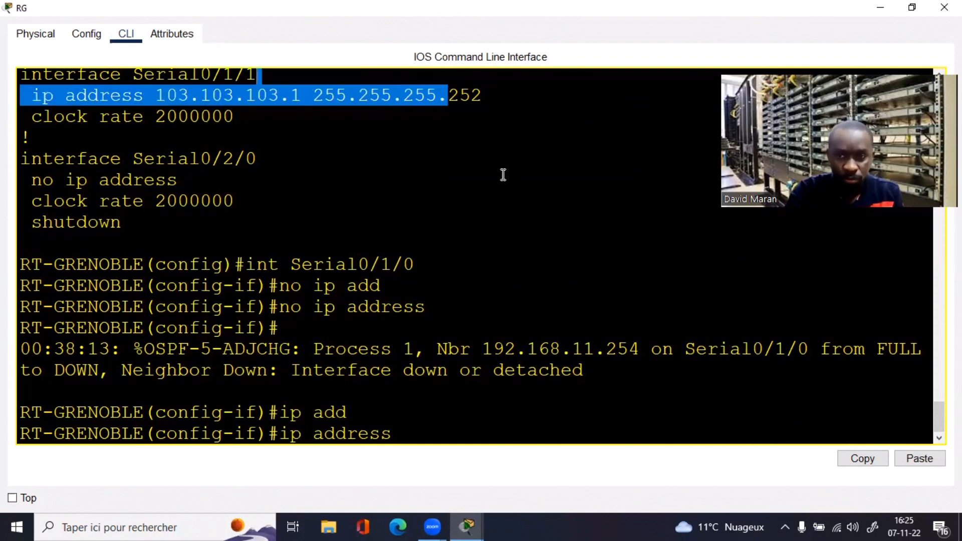
left_click(549, 176)
scroll(471, 300, "up", 3)
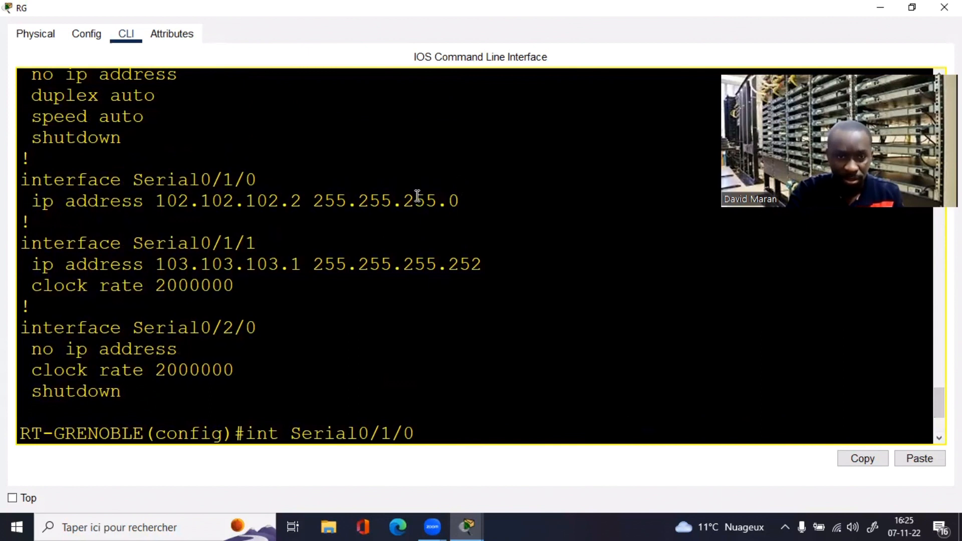
left_click_drag(446, 201, 156, 207)
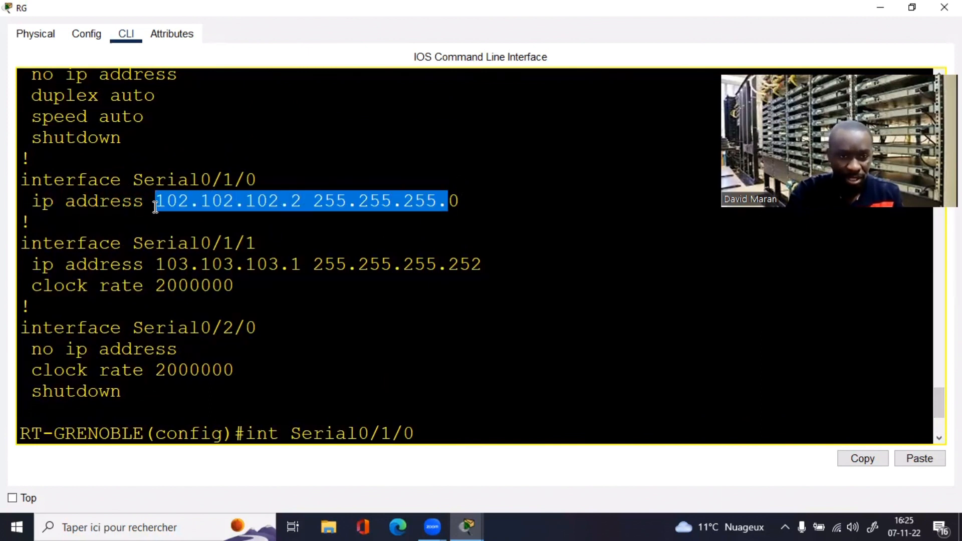
right_click(154, 207)
left_click(186, 212)
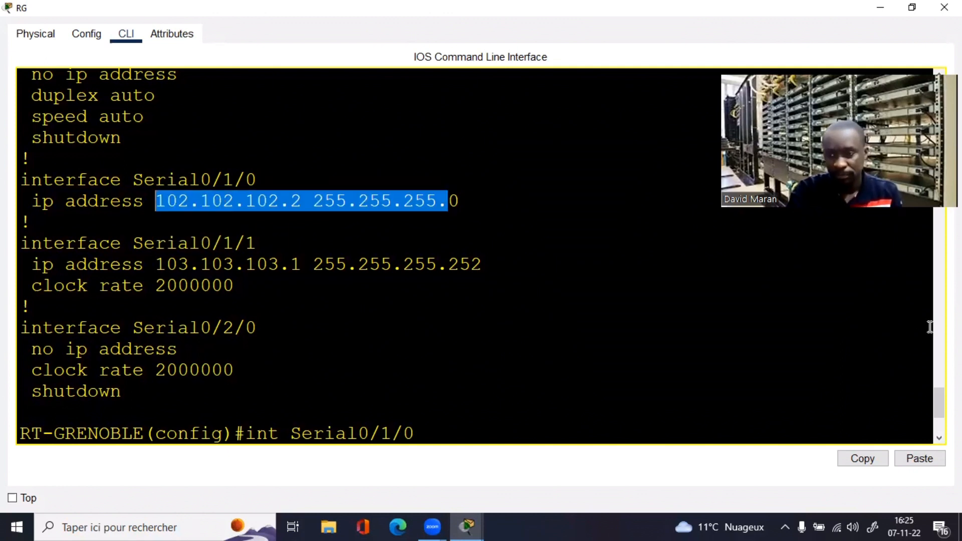
scroll(476, 256, "up", 4)
scroll(476, 256, "down", 5)
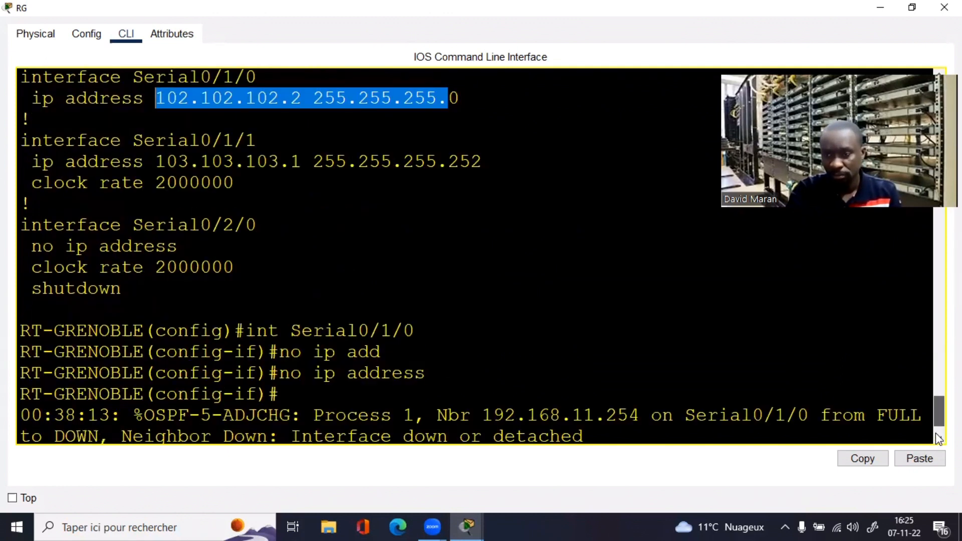
Step: Apply ip address 102.102.102.2 255.255.255.252 on Serial0/1/0 and leave configuration mode with end
type("ip add")
key("Tab")
right_click(509, 426)
left_click(544, 452)
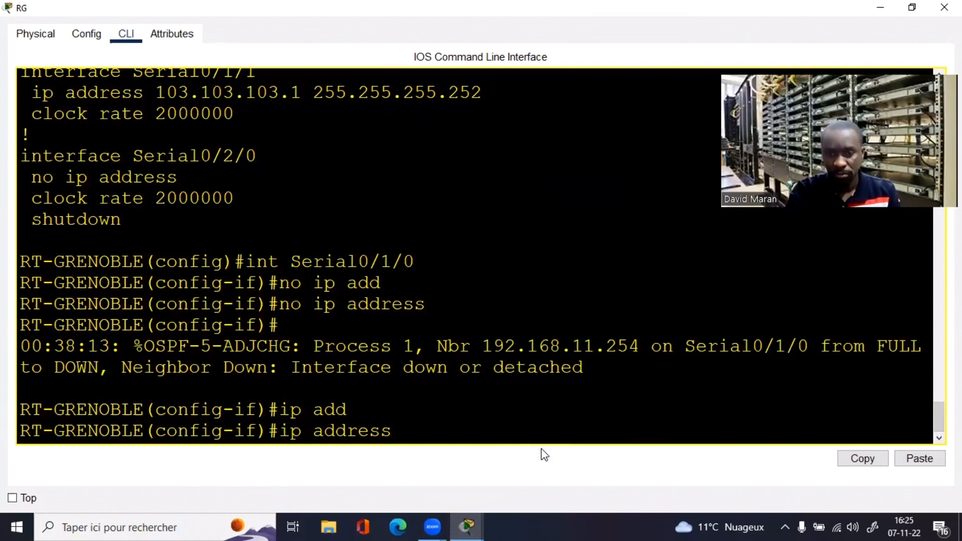
key("Return")
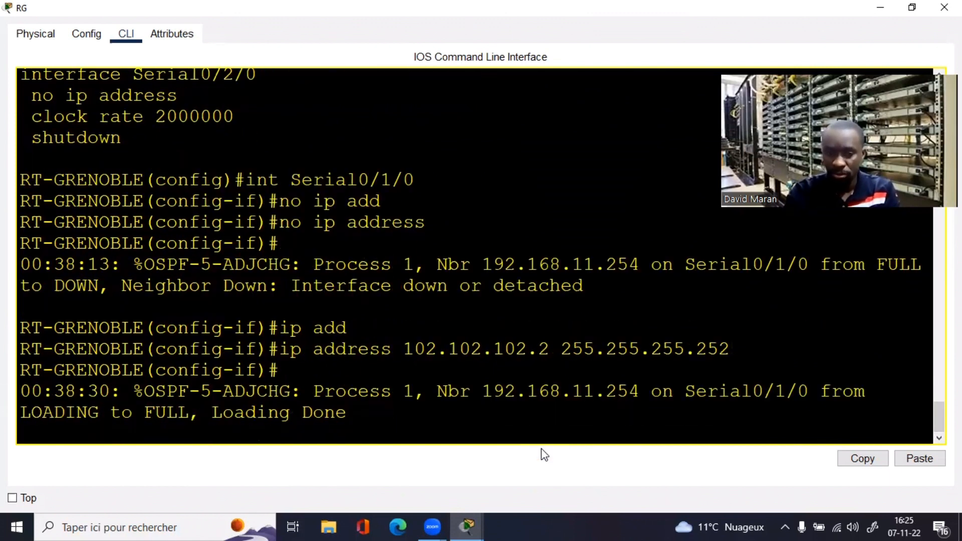
key("Return")
key("Return")
key("Return")
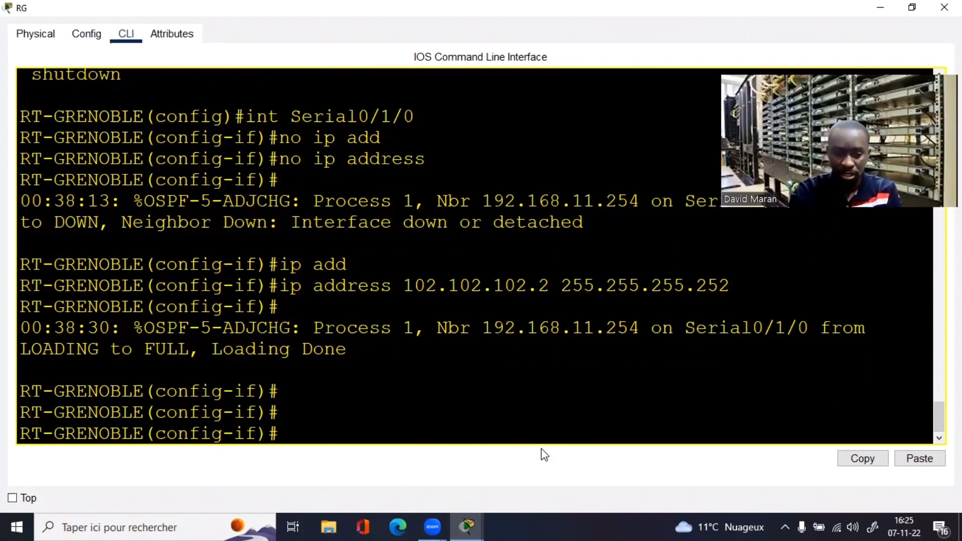
key("Return")
type("end")
key("Return")
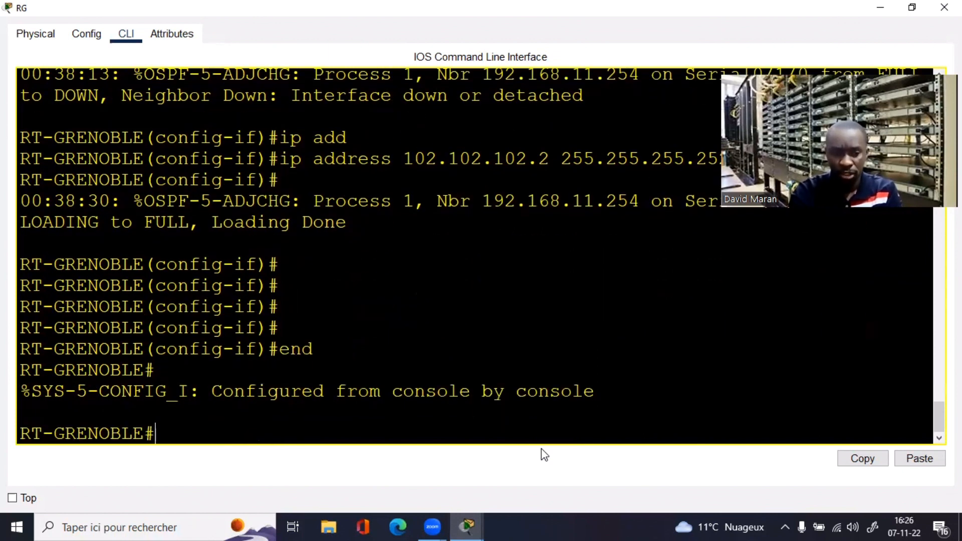
Step: Display Grenoble's OSPF neighbor table after a mistyped show ip route attempt
key("Return")
key("Return")
key("Return")
type("sh ip os")
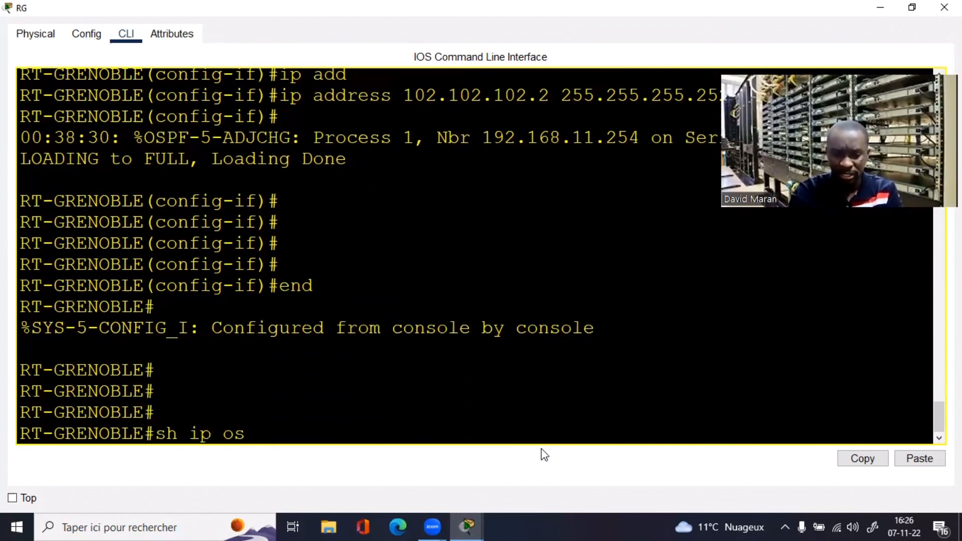
key("BackSpace")
key("BackSpace")
type("route")
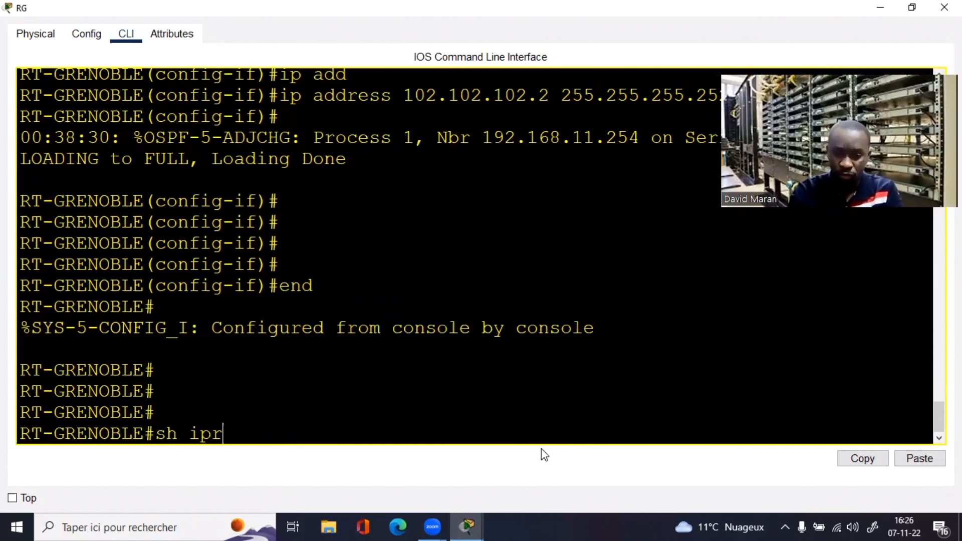
key("Return")
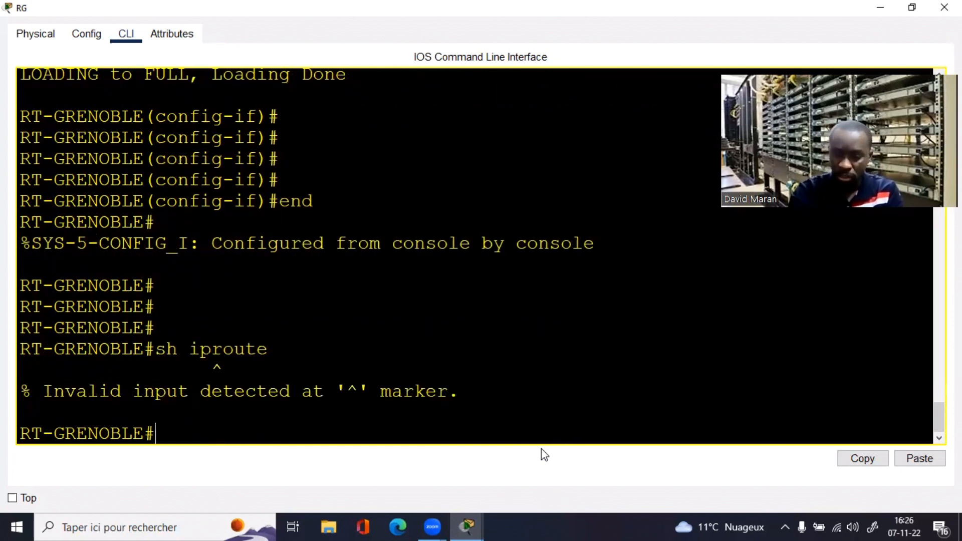
key("Up")
key("BackSpace")
key("BackSpace")
key("BackSpace")
key("BackSpace")
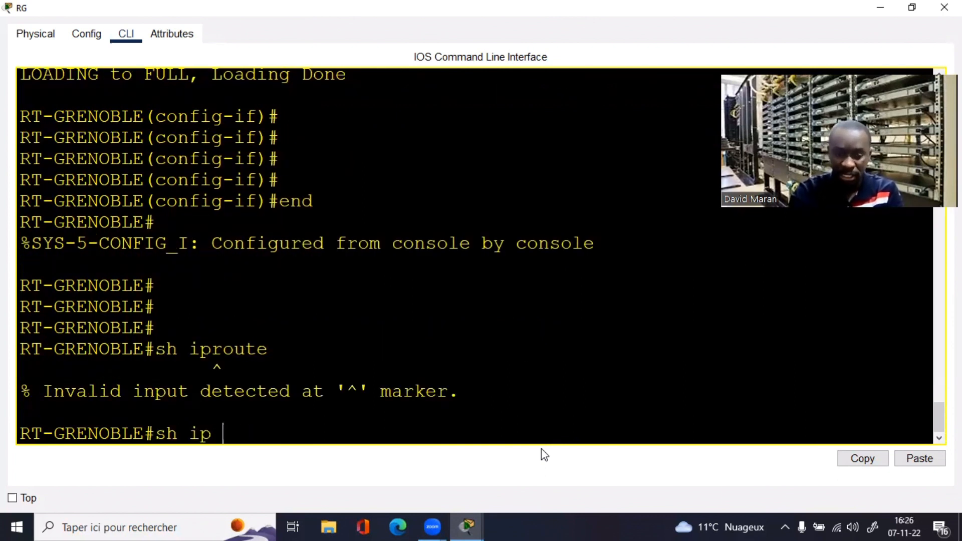
type("os")
key("Tab")
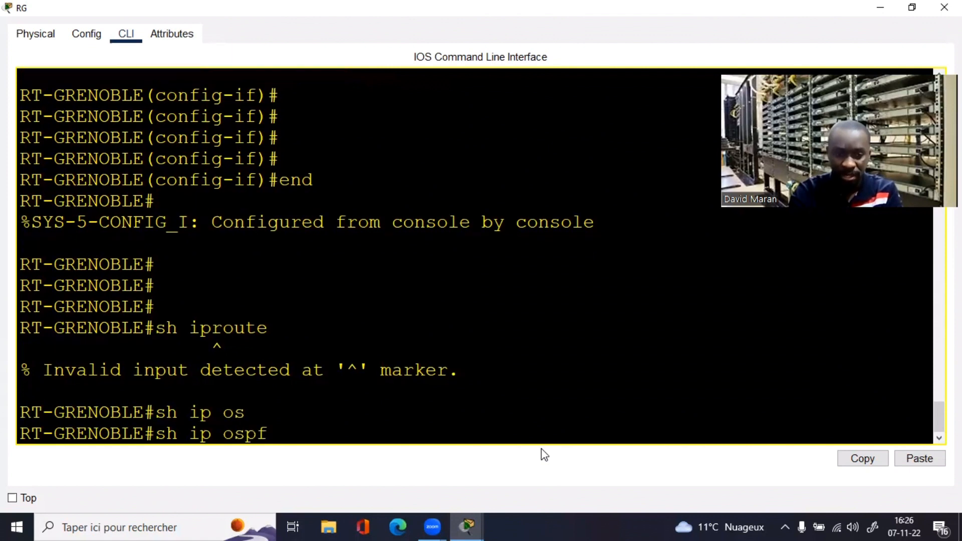
type("nei")
key("Tab")
key("Return")
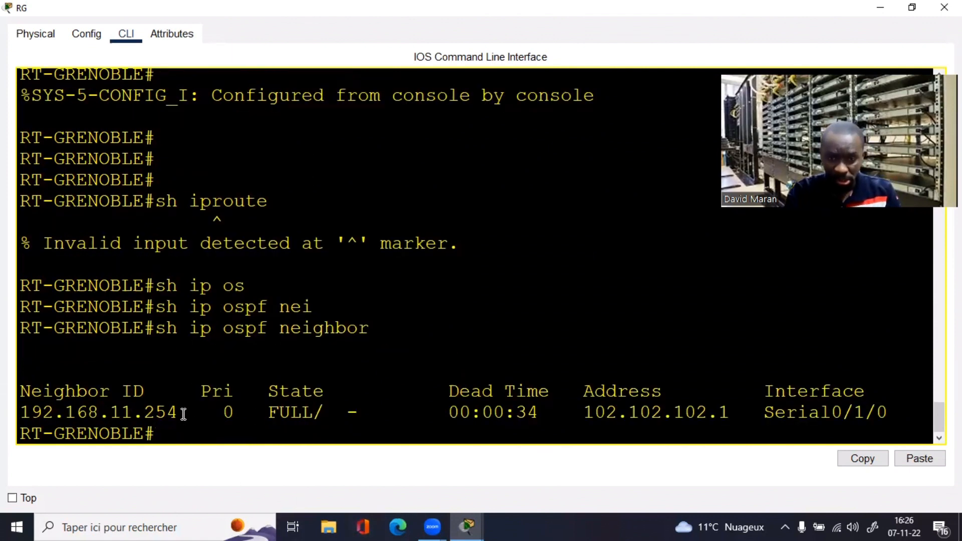
Step: Re-check the neighbor table repeatedly with 192.168.11.254 FULL, then enter global configuration mode
left_click_drag(180, 413, 79, 412)
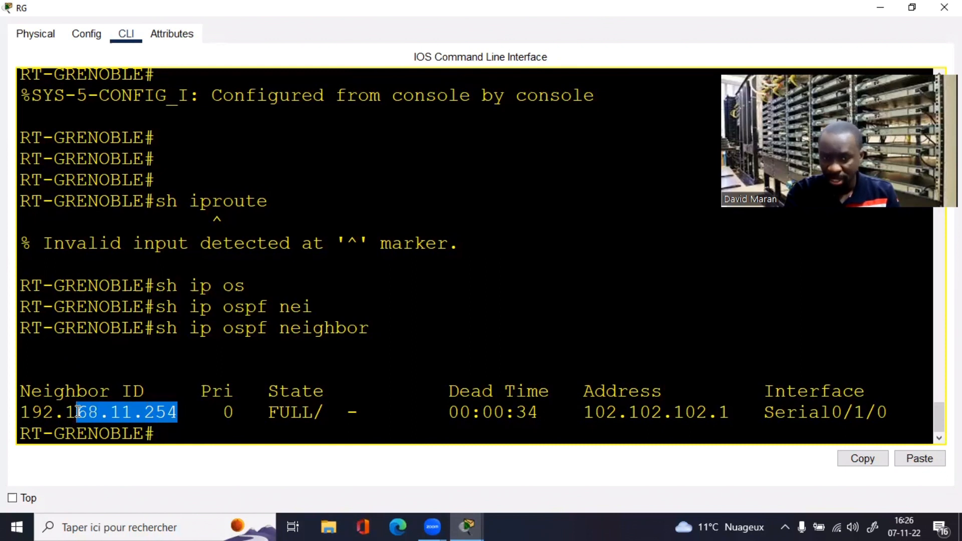
left_click(333, 423)
key("Up")
key("Return")
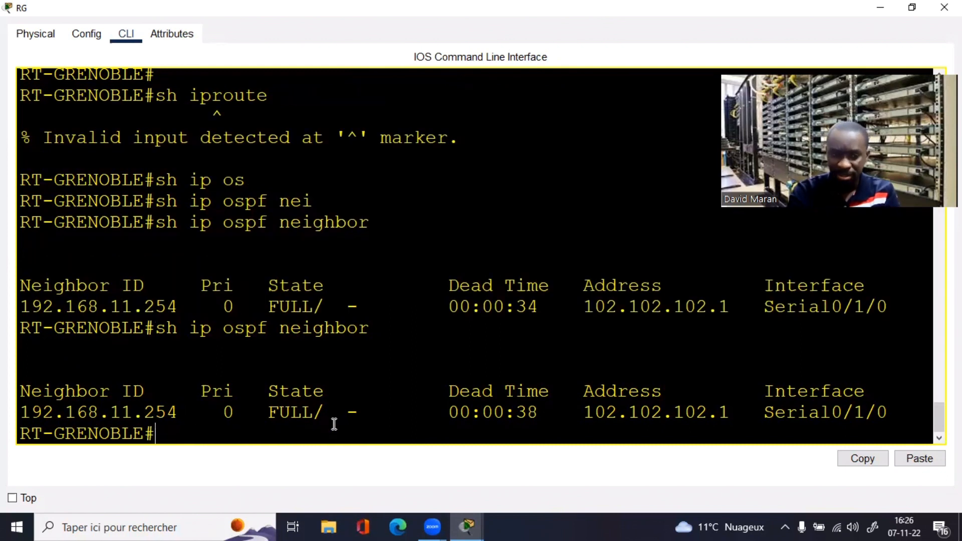
key("Up")
key("Return")
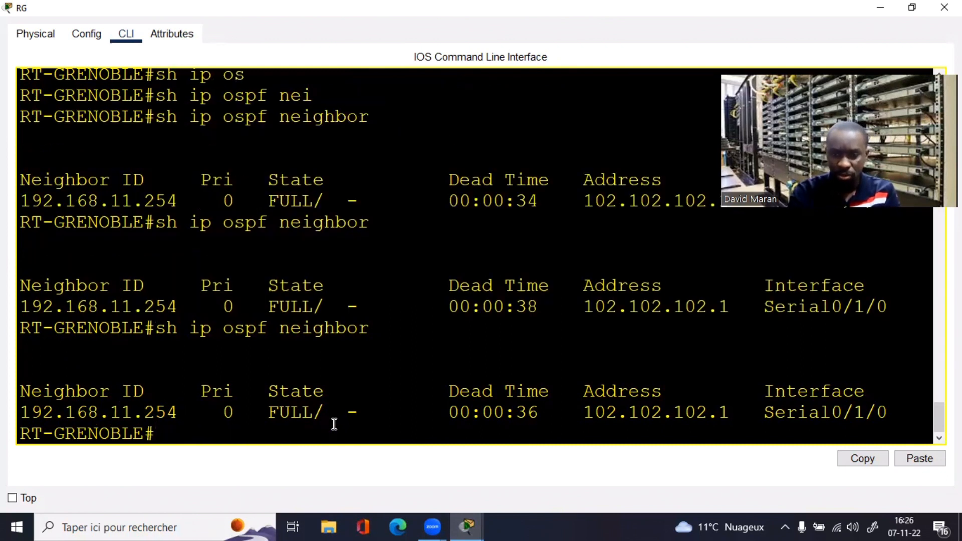
key("Up")
key("Return")
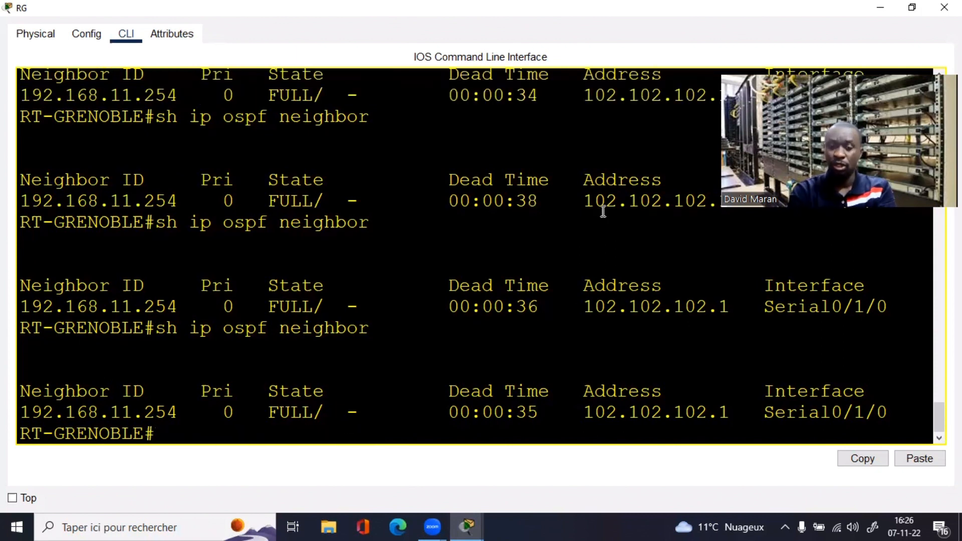
key("Return")
key("Return")
key("Return")
key("Return")
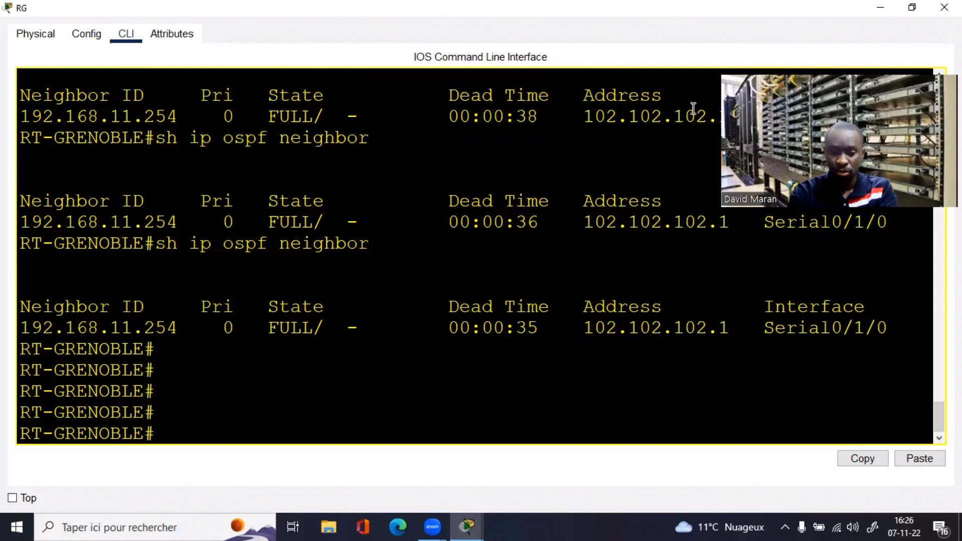
type("conf t")
key("Return")
key("Return")
key("Return")
key("Return")
key("Return")
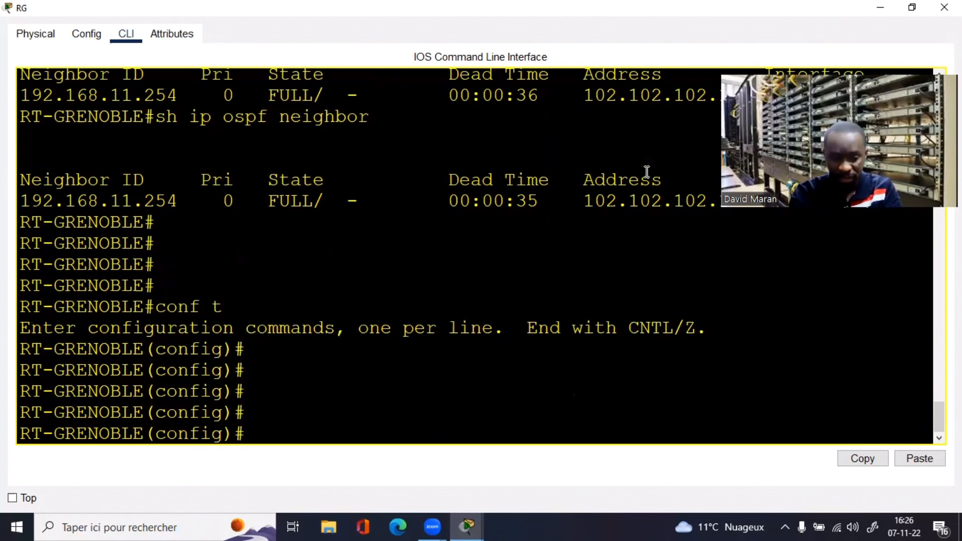
Step: Show Grenoble's OSPF section: network 102.102.102.0 0.0.0.255 area 0
type("do sh ru")
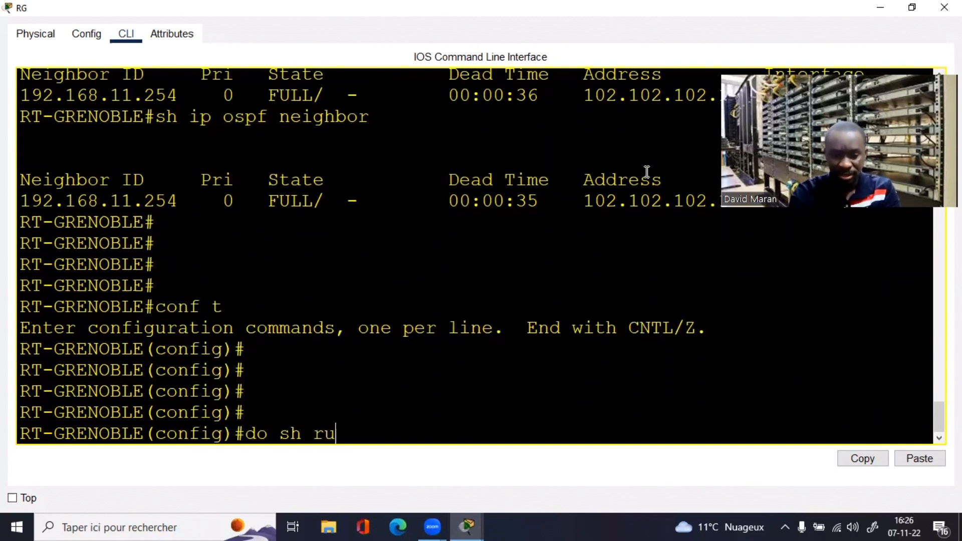
type("n | ")
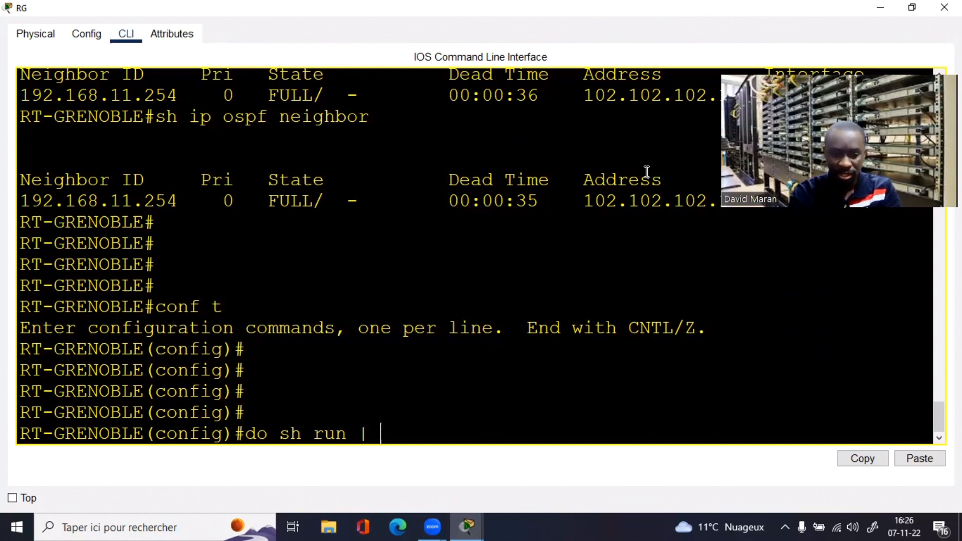
type("s router")
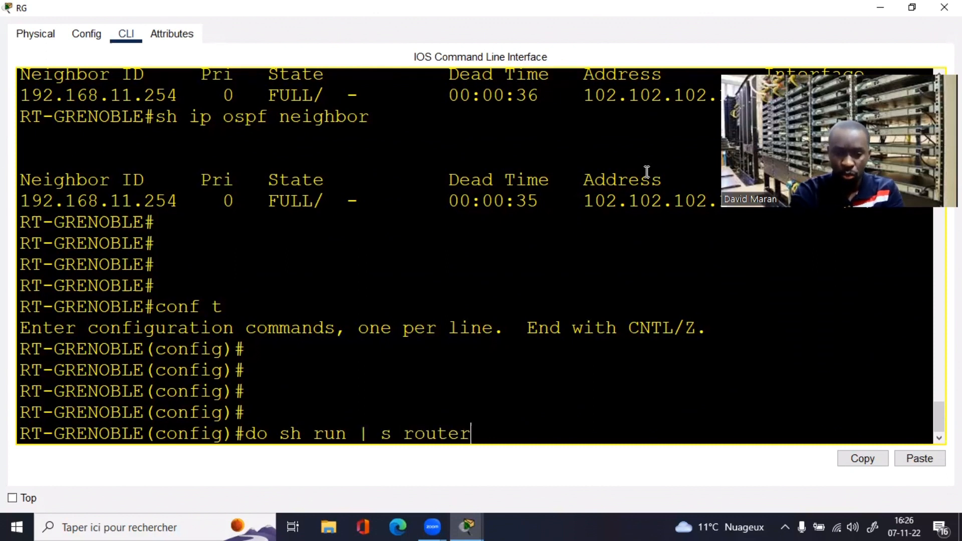
type(" os")
key("Return")
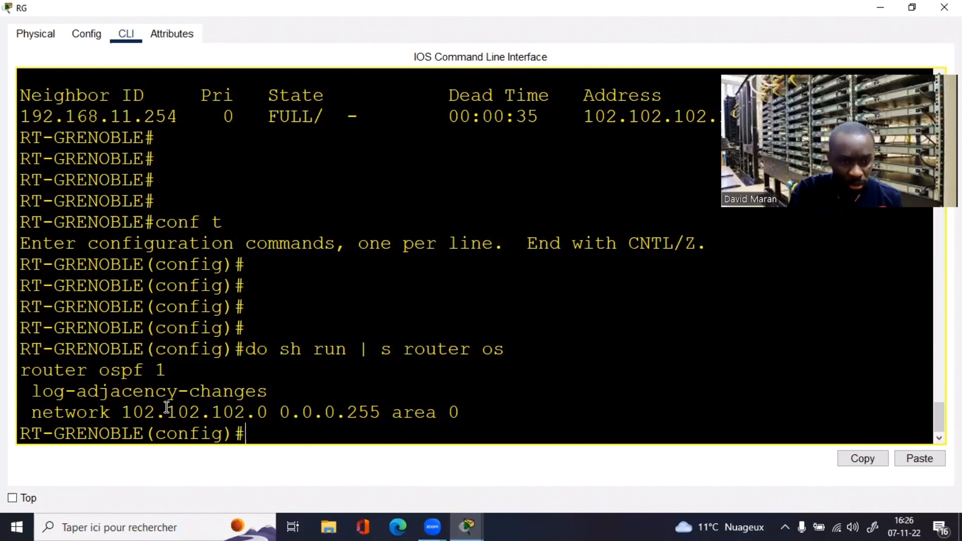
left_click_drag(32, 412, 507, 413)
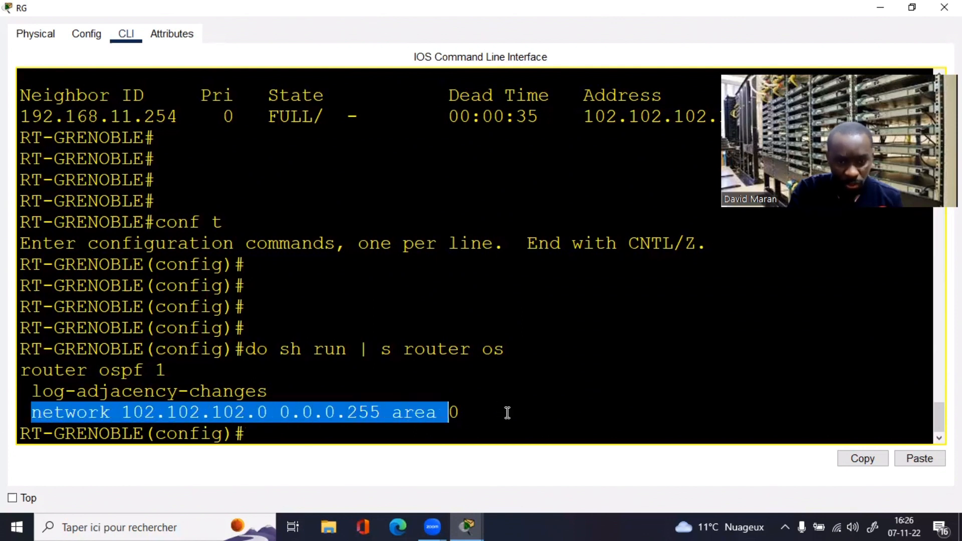
double_click(510, 414)
key("Return")
key("Return")
key("Up")
key("Return")
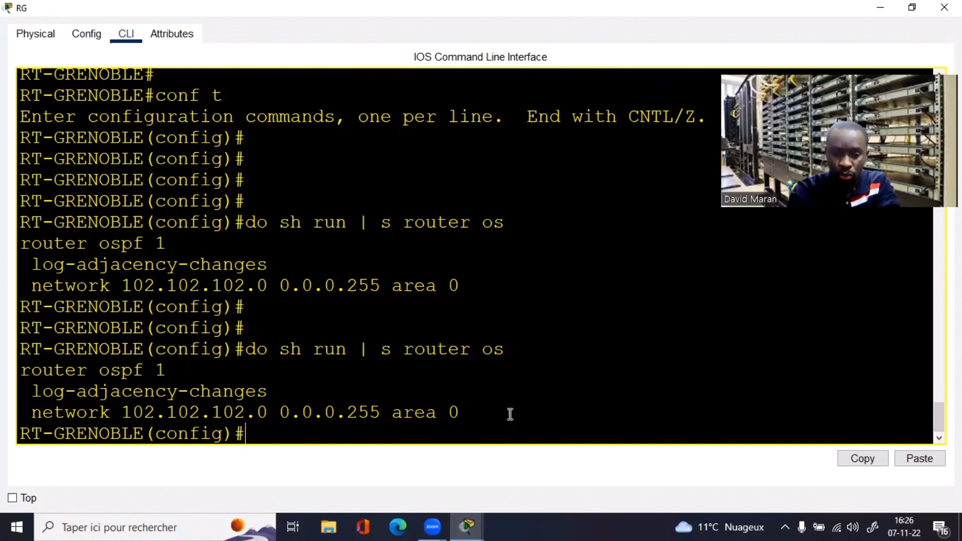
Step: List connected routes, comparing the /30 102.102.102.0 route with the 0.0.0.255 OSPF wildcard, and move the console aside
type("do sh ip")
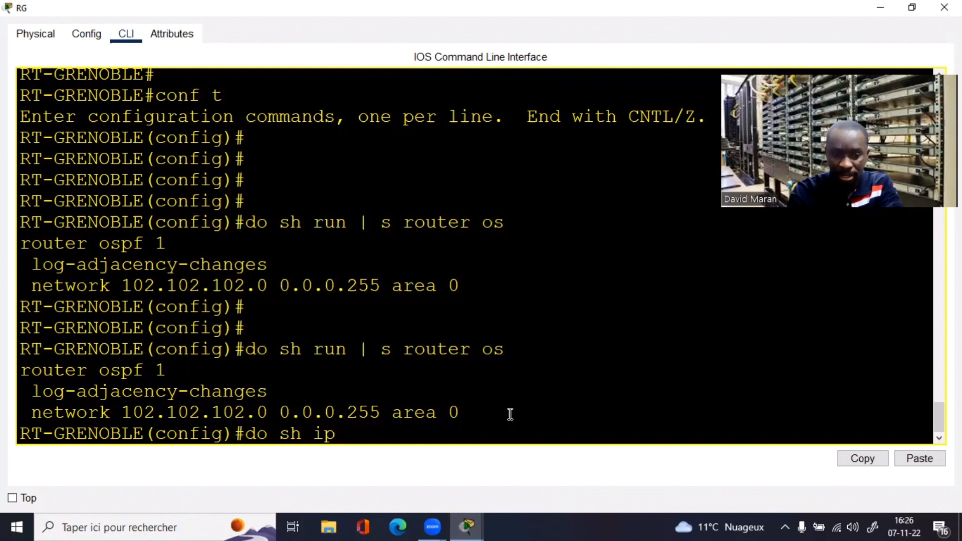
type(" route conne")
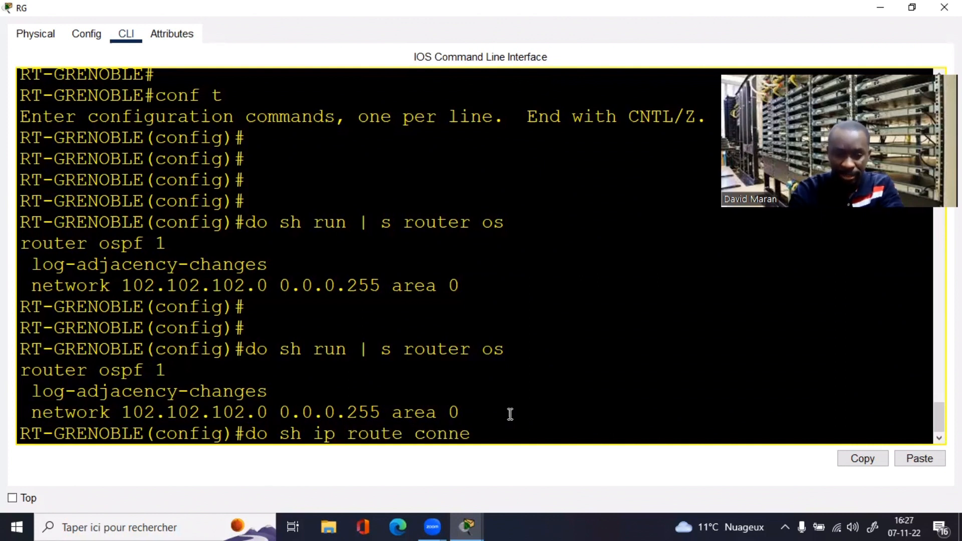
type("cted")
key("Return")
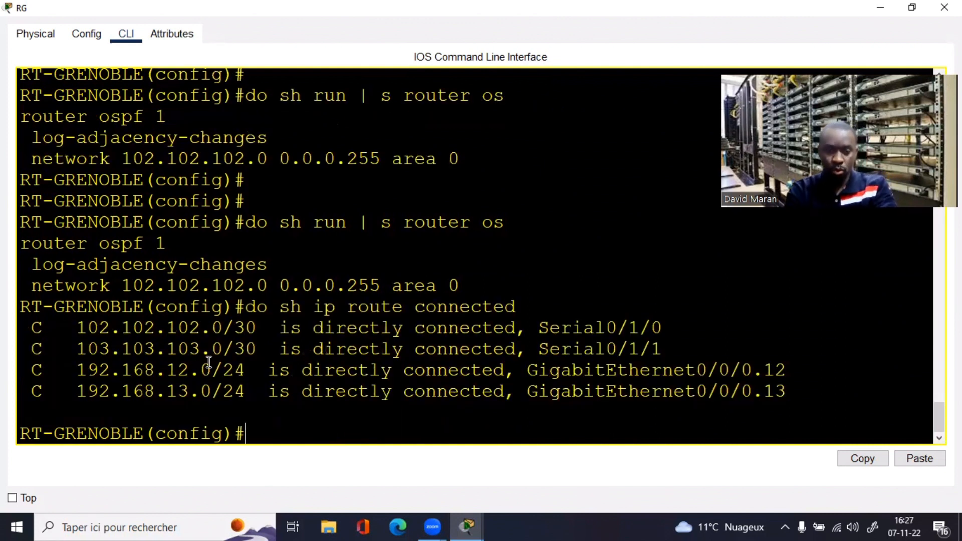
type("nte")
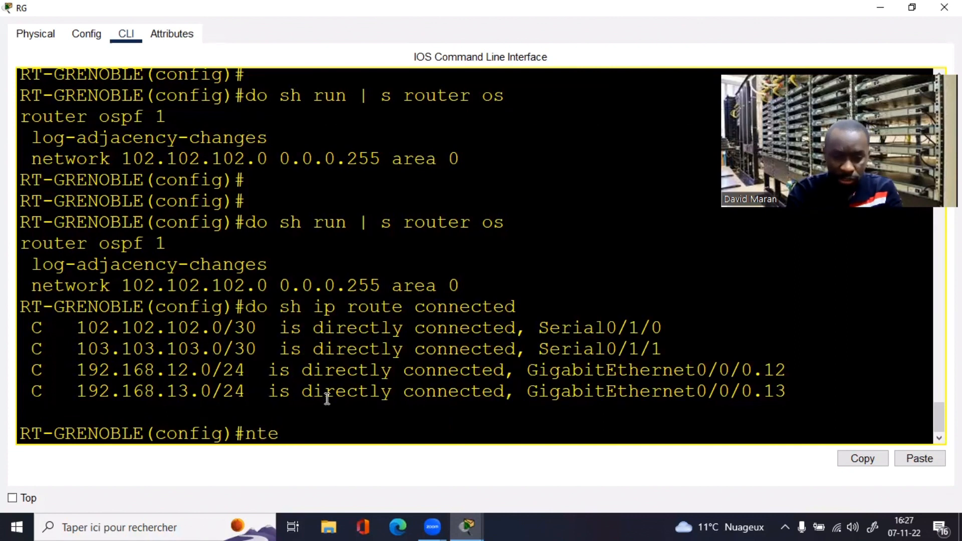
key("Tab")
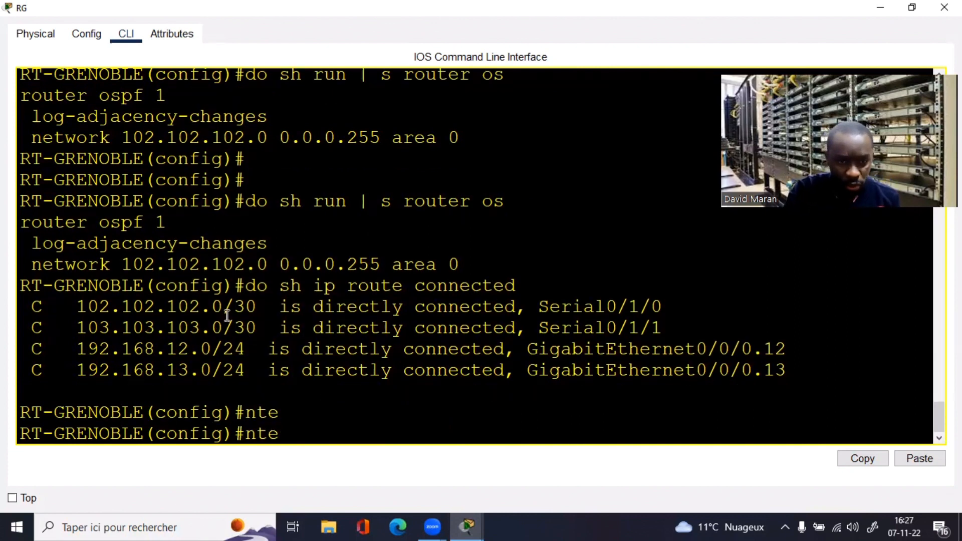
left_click_drag(99, 135, 357, 149)
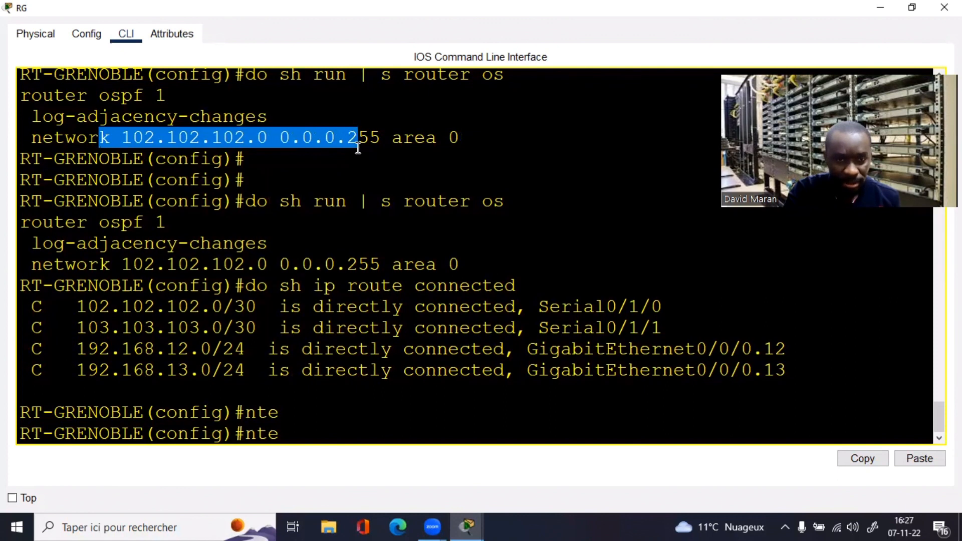
left_click(358, 158)
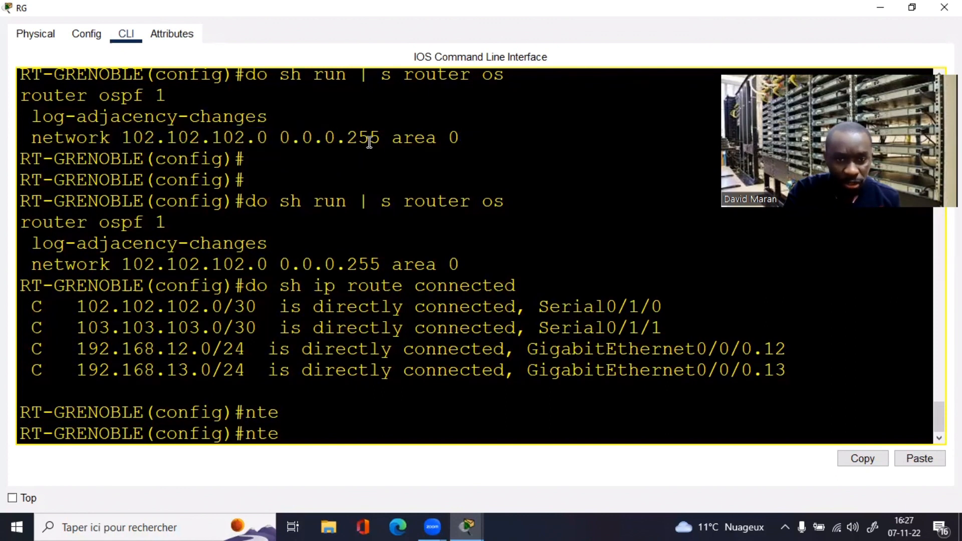
left_click_drag(381, 139, 112, 141)
left_click(189, 306)
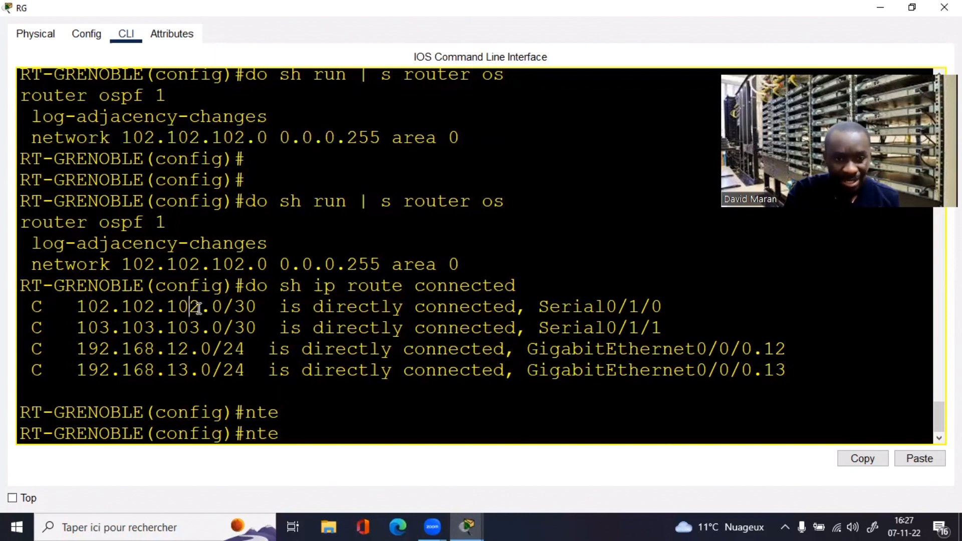
left_click_drag(199, 306, 259, 308)
left_click_drag(457, 137, 223, 137)
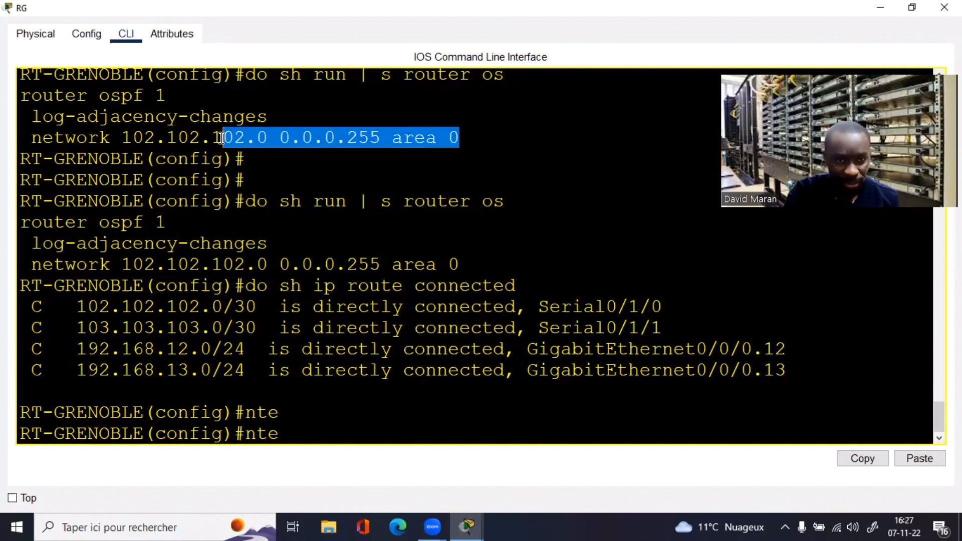
left_click(912, 7)
left_click_drag(561, 25, 761, 49)
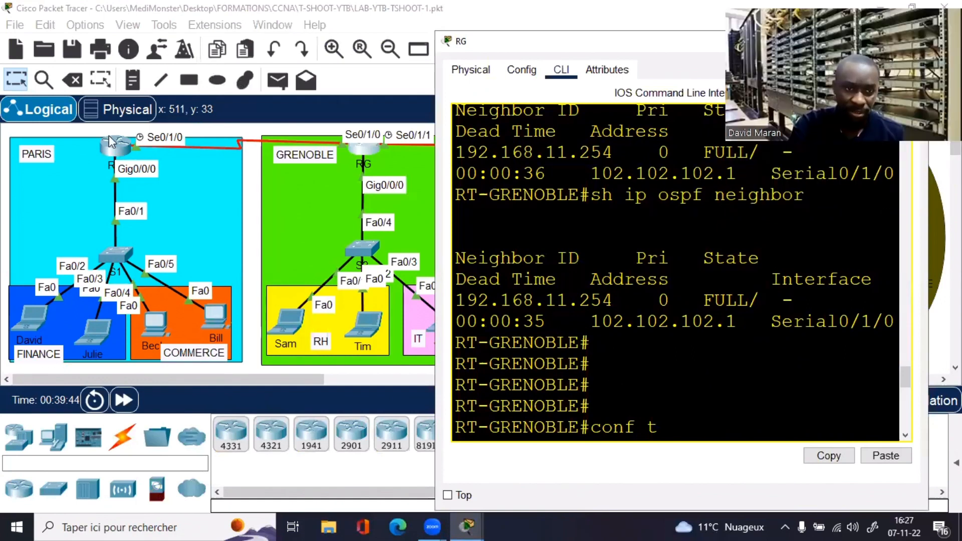
Step: Open RT-PARIS's CLI and display its OSPF configuration with sh run | s router os
left_click(390, 129)
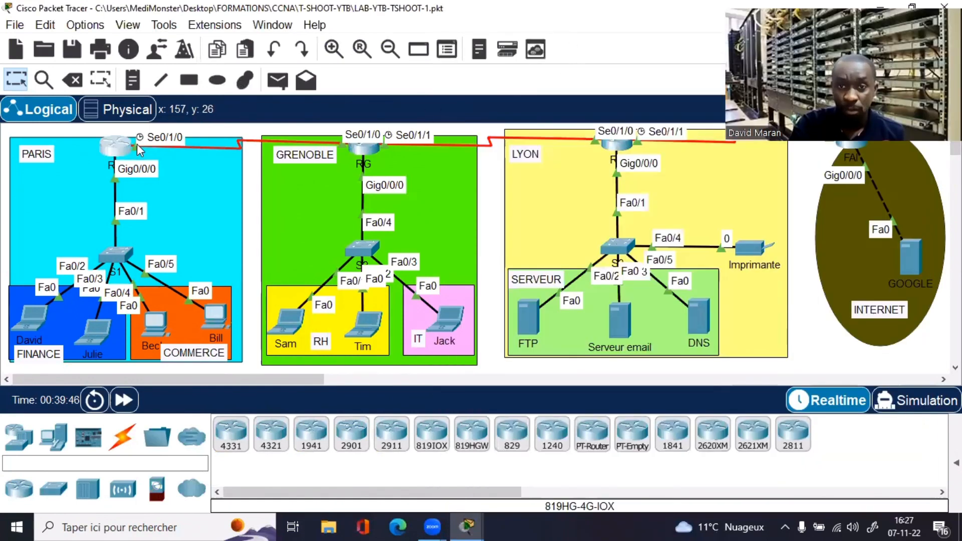
left_click(105, 150)
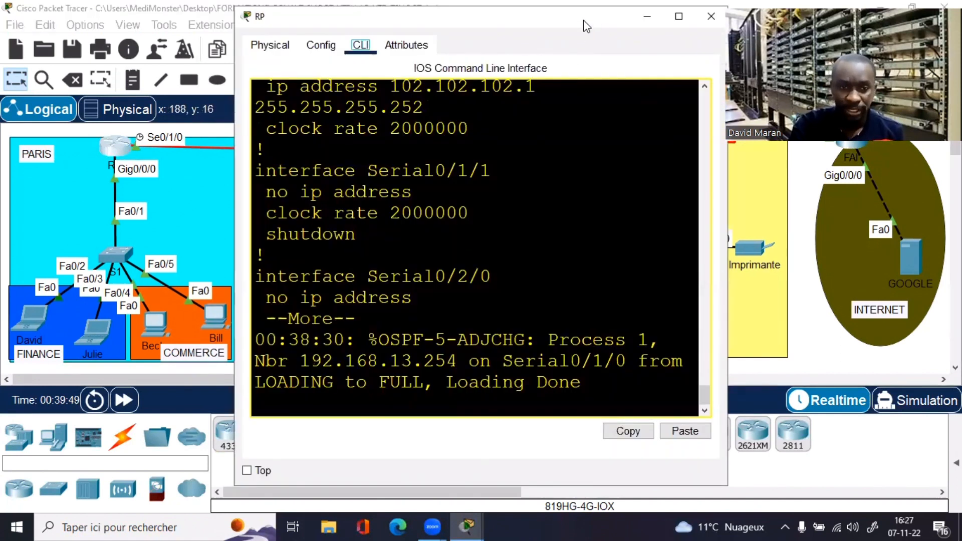
left_click_drag(586, 25, 401, 48)
key("Return")
key("Return")
key("Return")
key("Return")
key("q")
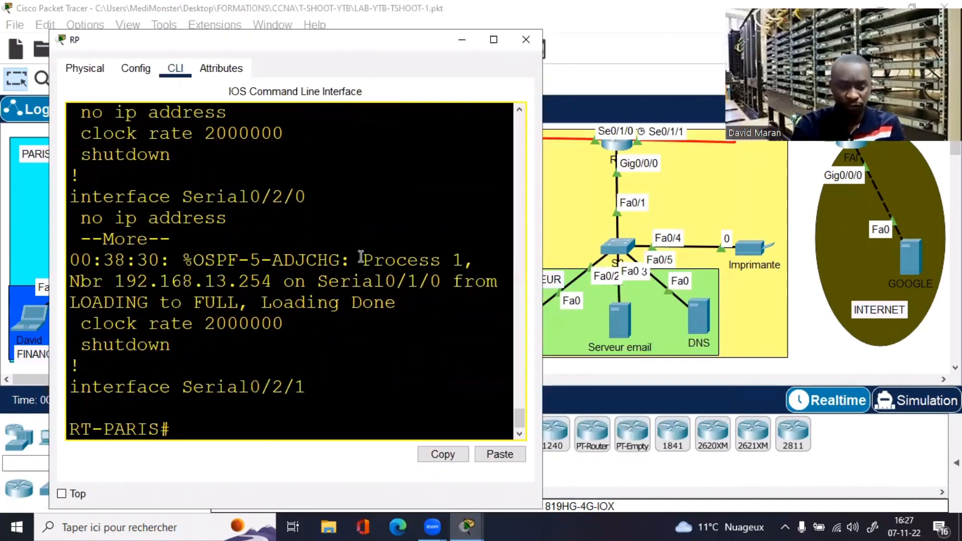
type("s")
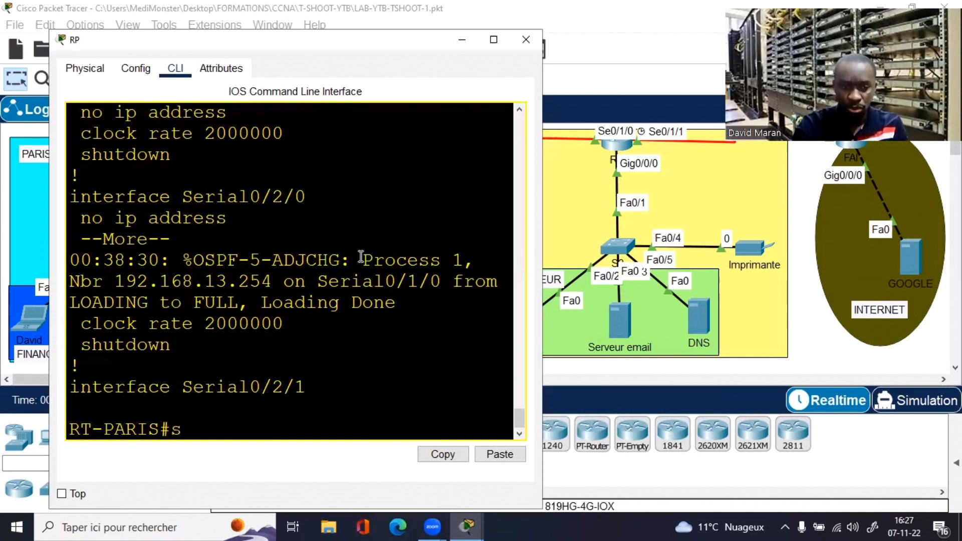
type("h run")
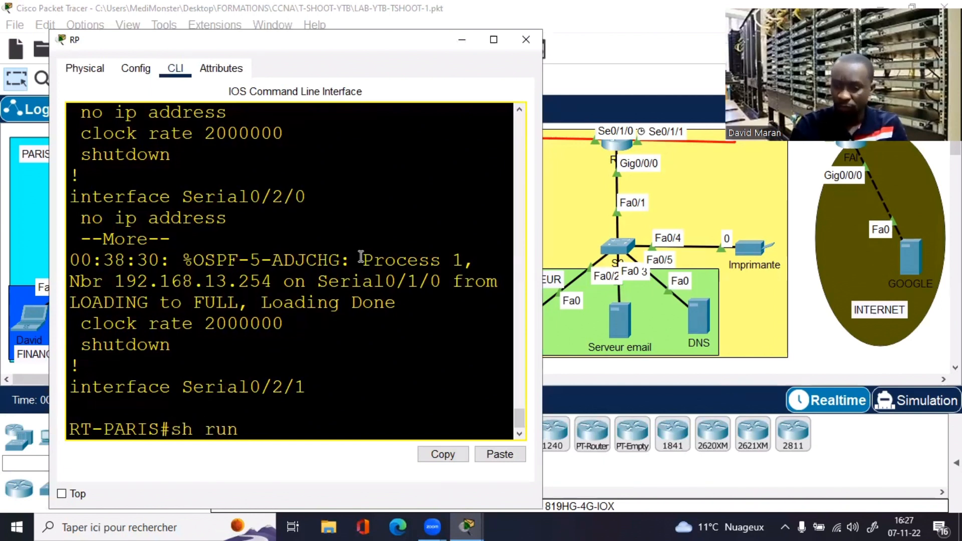
type(" | s")
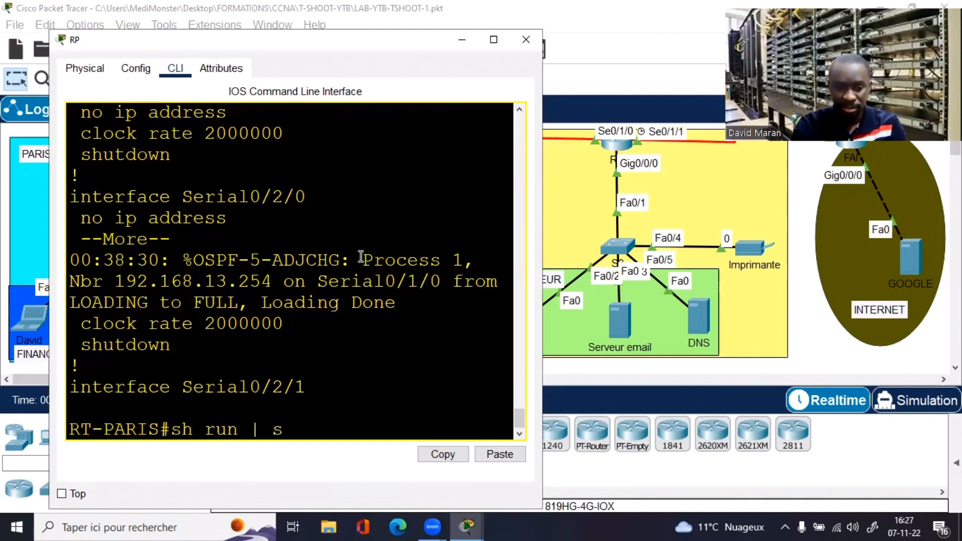
type(" router os")
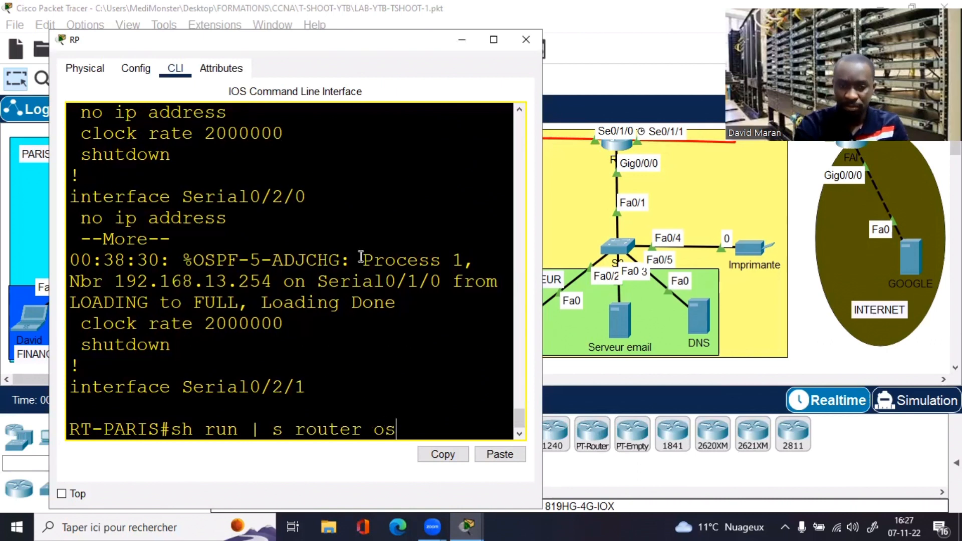
key("Return")
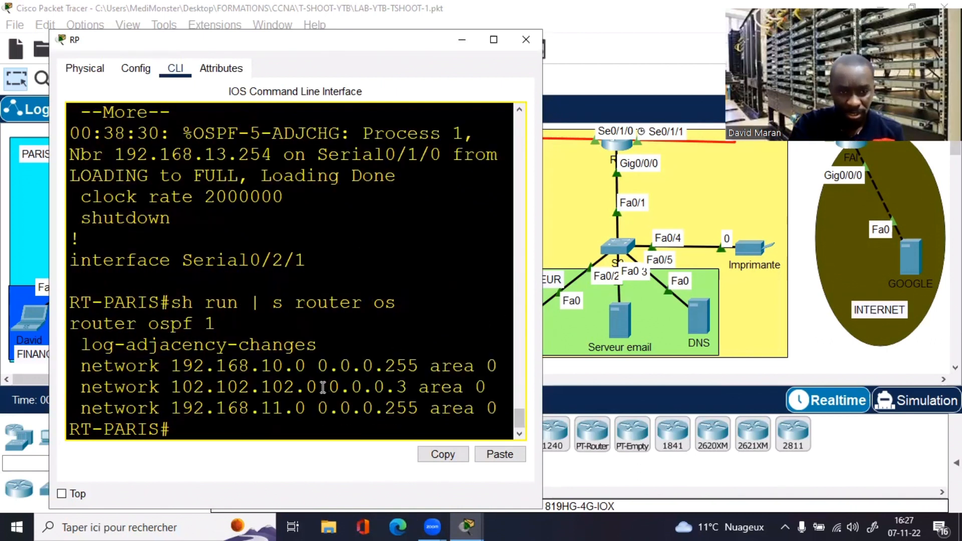
Step: Copy Paris's network statement 102.102.102.0 0.0.0.3 area 0
left_click_drag(419, 390, 330, 390)
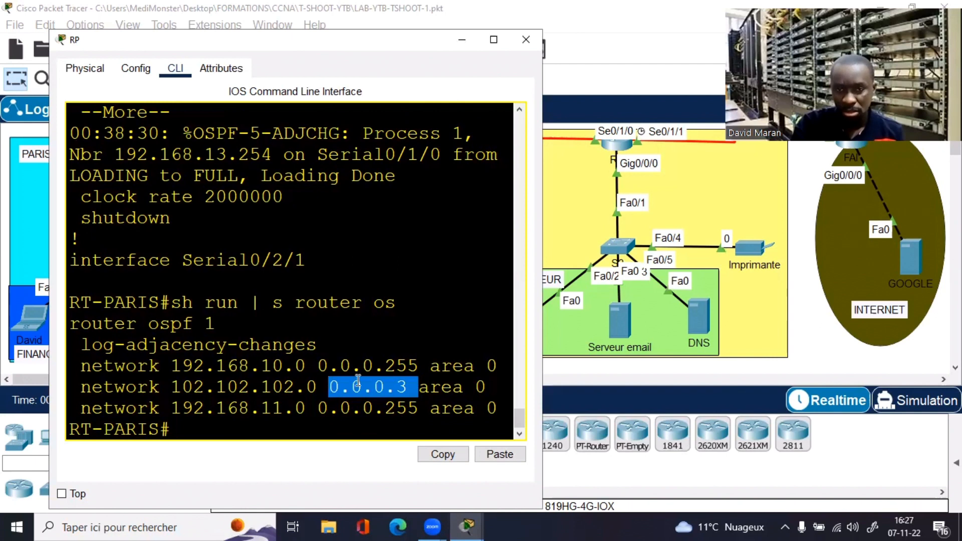
left_click_drag(363, 50, 319, 53)
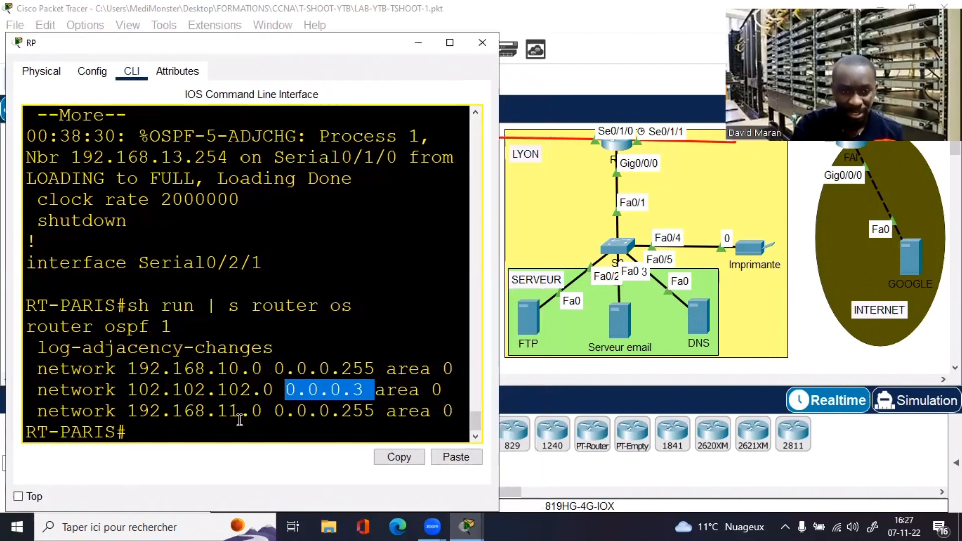
left_click_drag(37, 390, 427, 389)
right_click(427, 390)
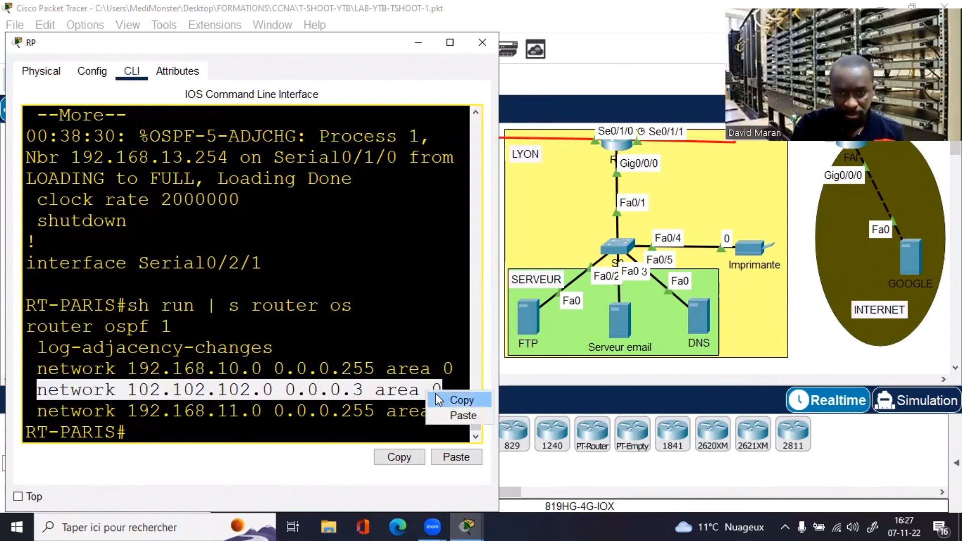
left_click(453, 396)
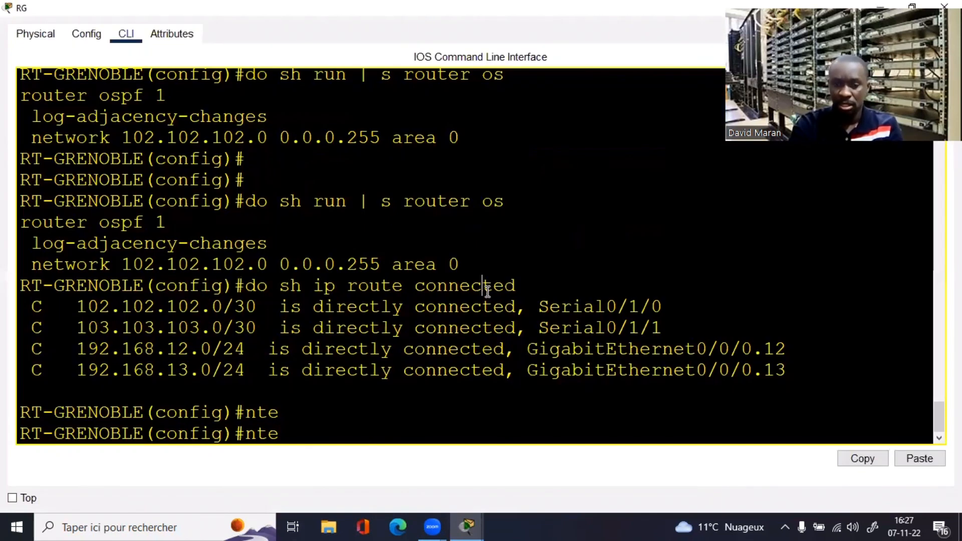
Step: Under Grenoble's router ospf 1, add network 102.102.102.0 0.0.0.3 area 0
key("Return")
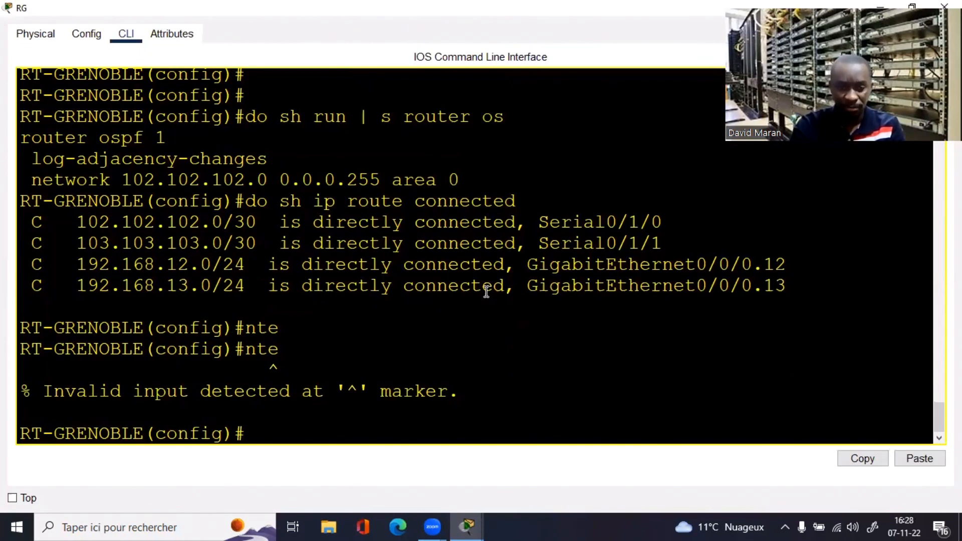
right_click(427, 371)
left_click(462, 395)
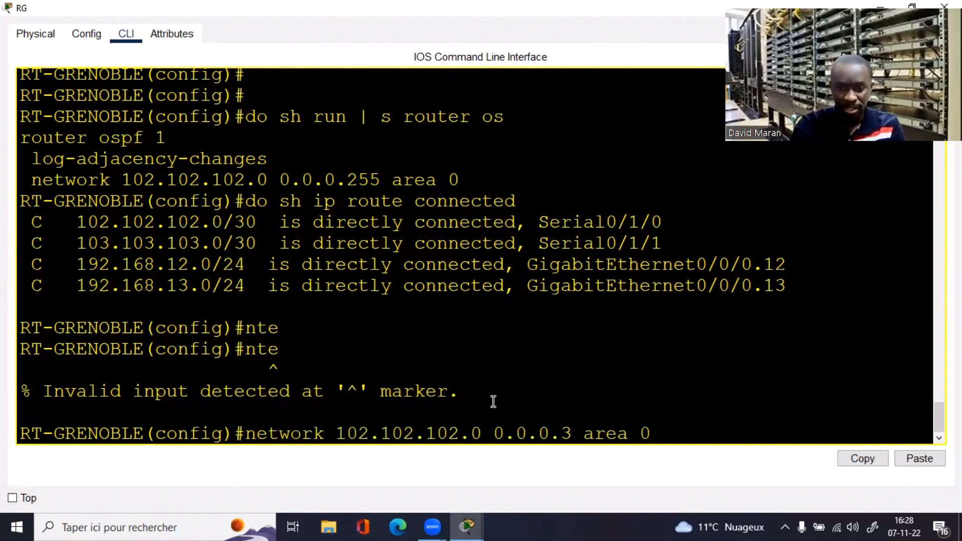
key("Return")
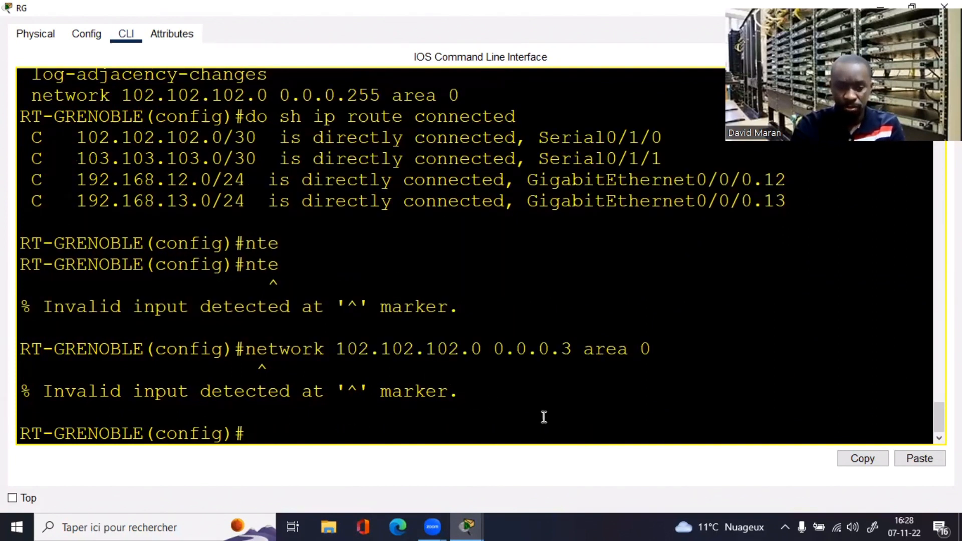
type("router os ")
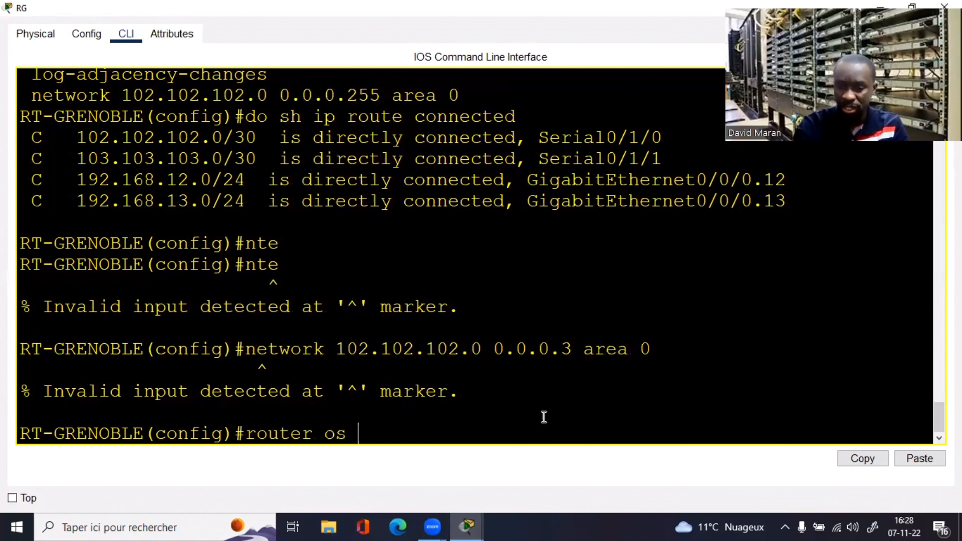
type("1")
key("Return")
right_click(545, 417)
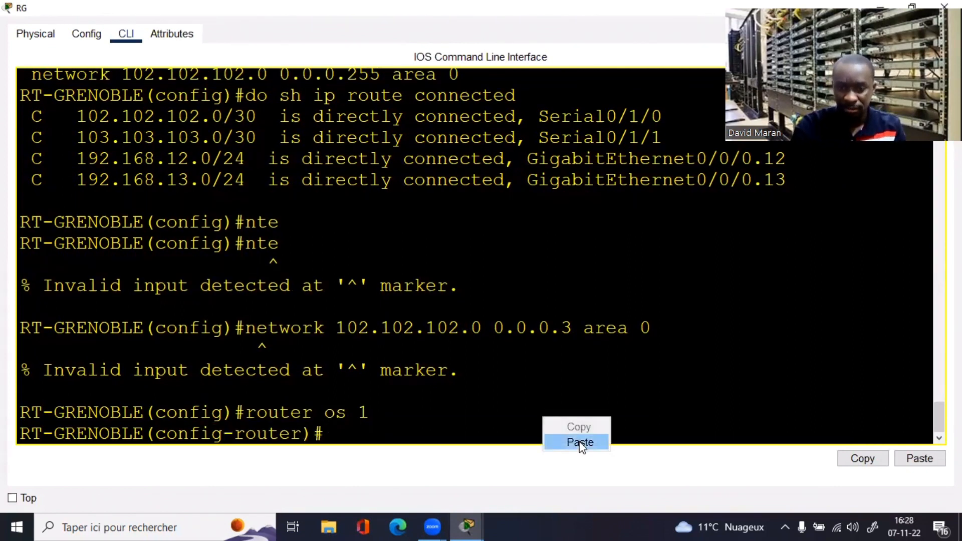
left_click(579, 442)
key("Return")
Step: Remove the old network 102.102.102.0 0.0.0.255 area 0 statement with a no command
type("no")
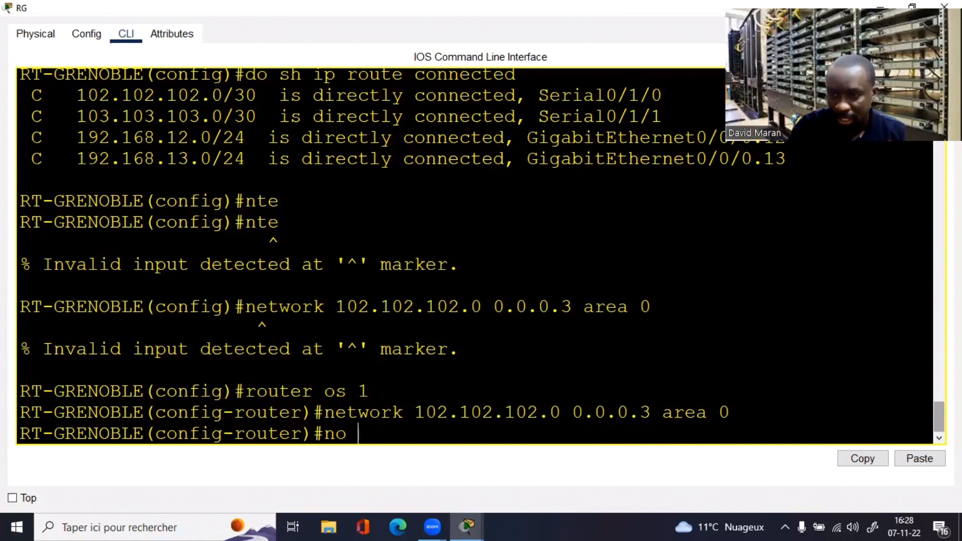
left_click_drag(938, 416, 934, 392)
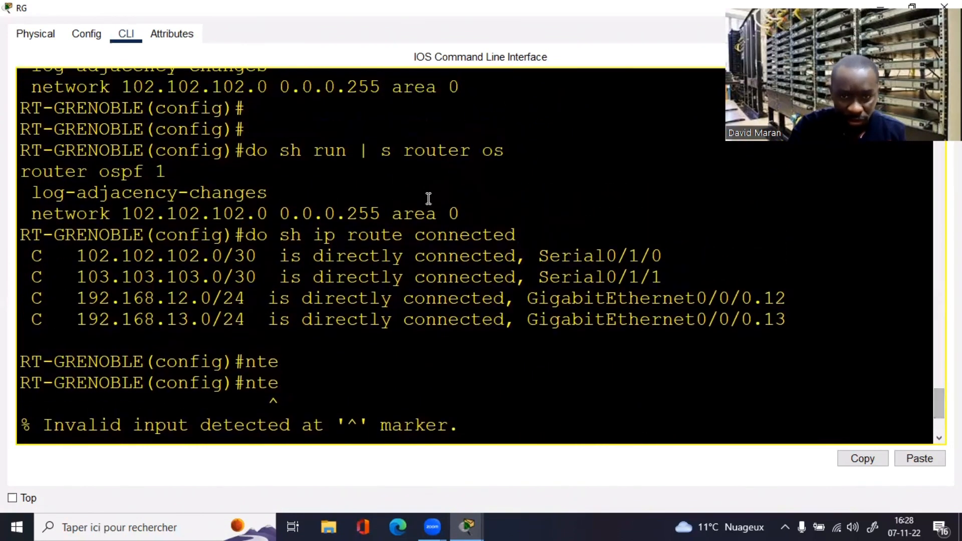
left_click_drag(461, 212, 32, 212)
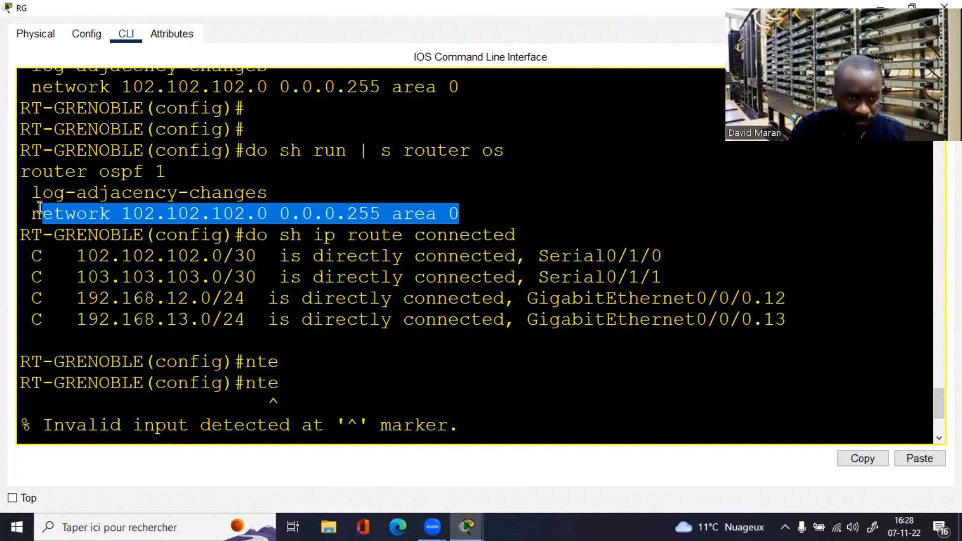
right_click(33, 209)
left_click(65, 219)
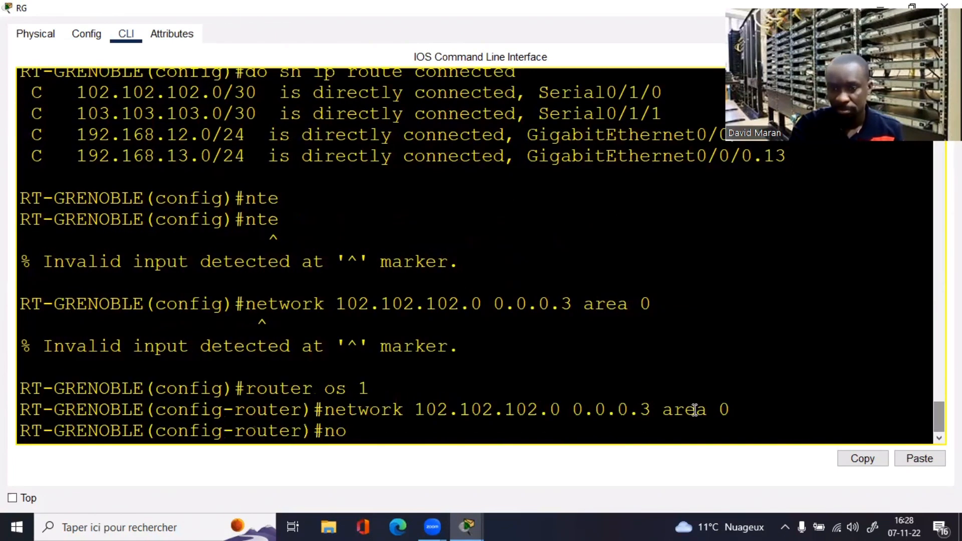
right_click(694, 409)
left_click(712, 434)
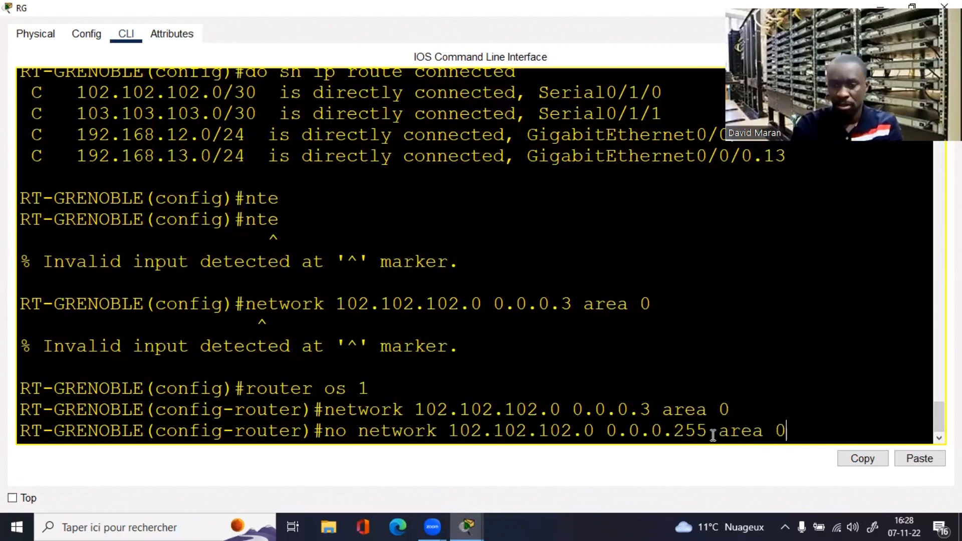
key("Return")
key("Return")
key("Return")
key("Return")
key("Return")
key("Return")
key("Return")
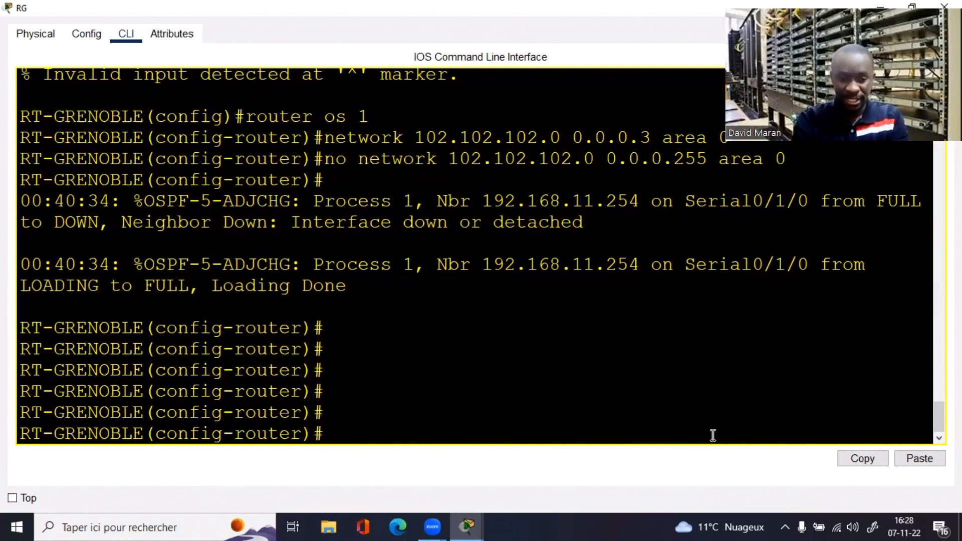
Step: Review RT-GRENOBLE's connected routes and its current router ospf configuration
type("do sh")
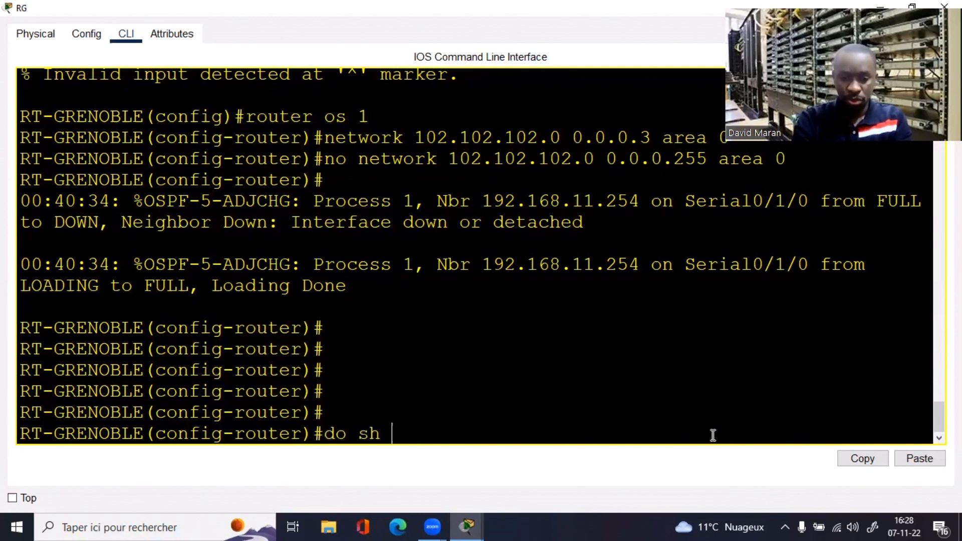
type(" ip rop")
type("u")
key("BackSpace")
key("BackSpace")
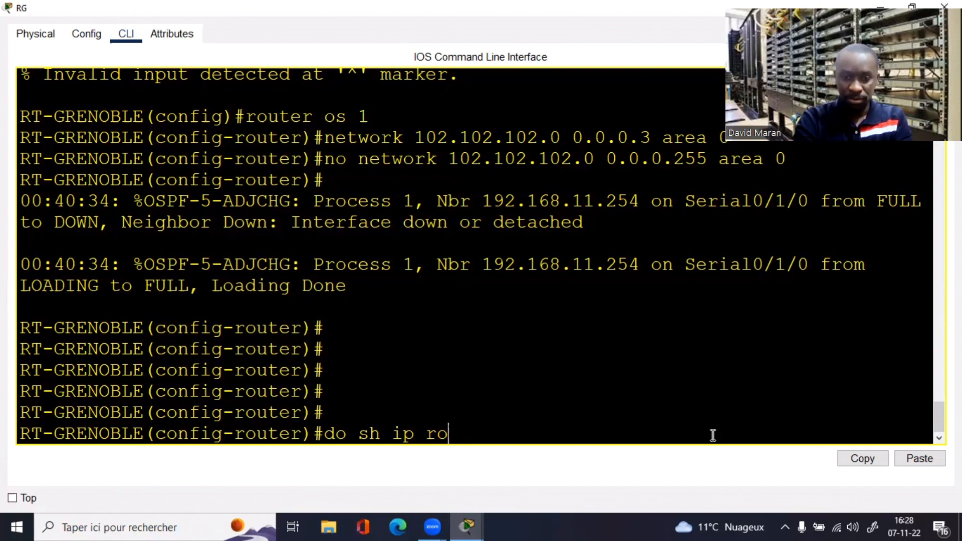
type("ute con")
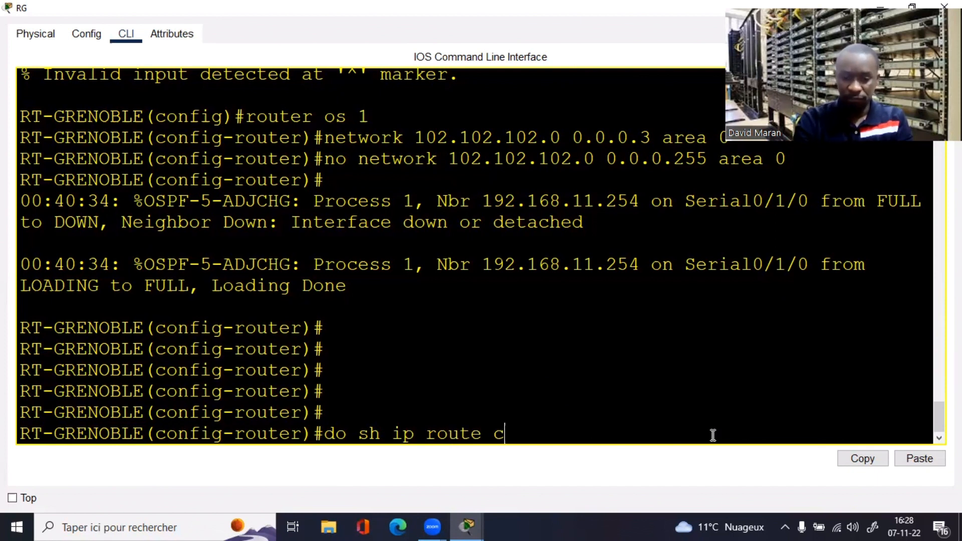
key("Tab")
key("Return")
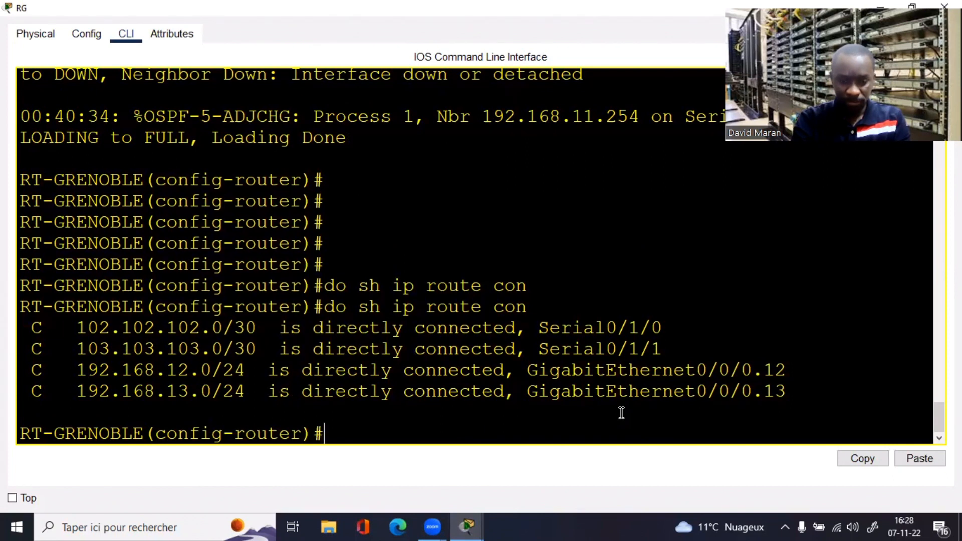
type("do sh ")
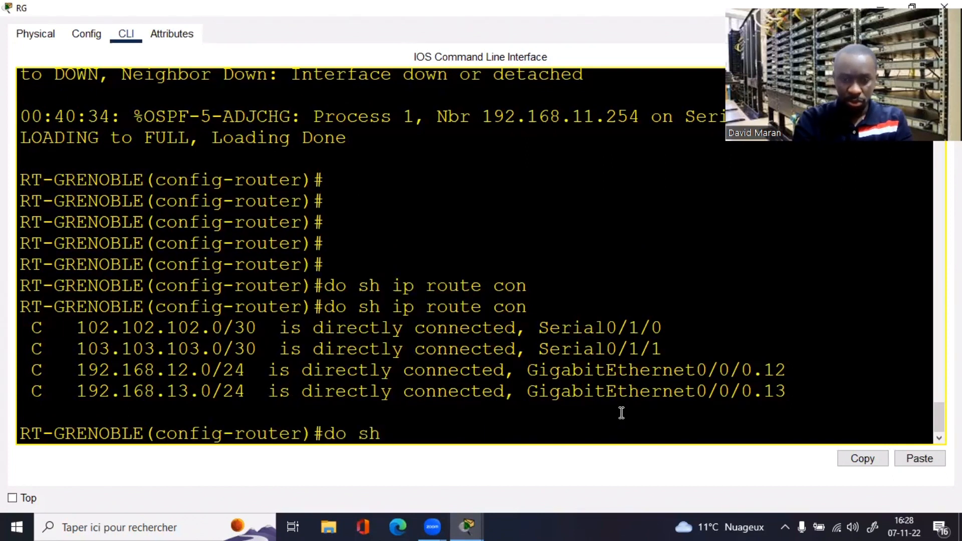
type("run  ")
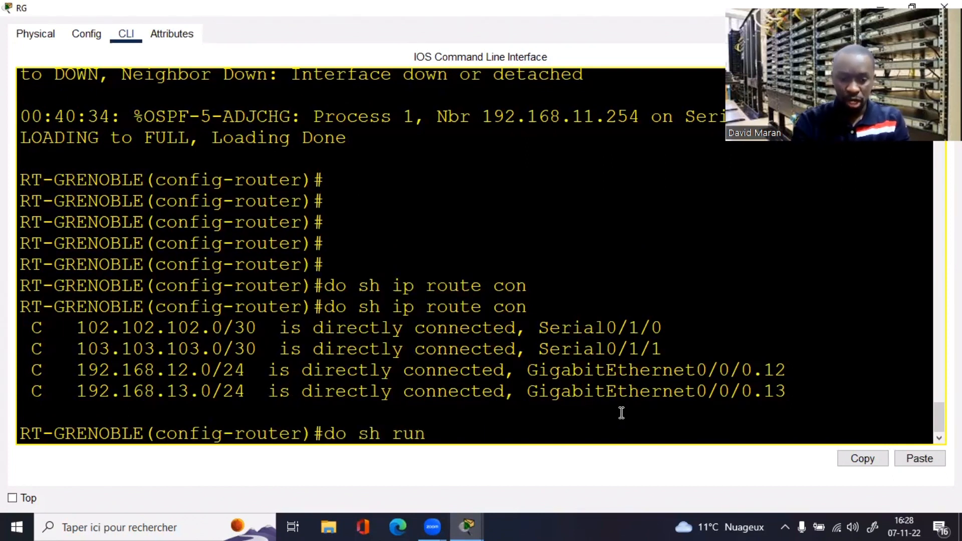
type("|")
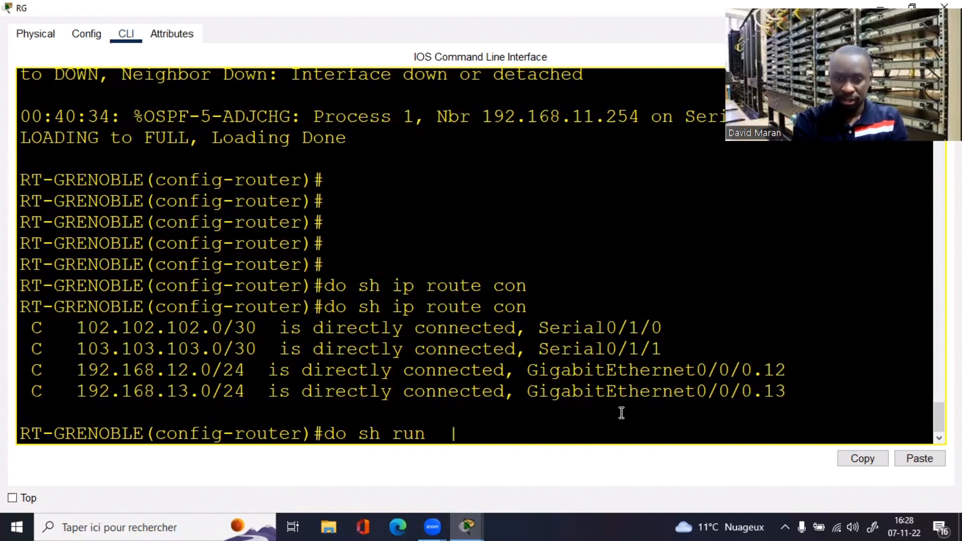
key("BackSpace")
key("BackSpace")
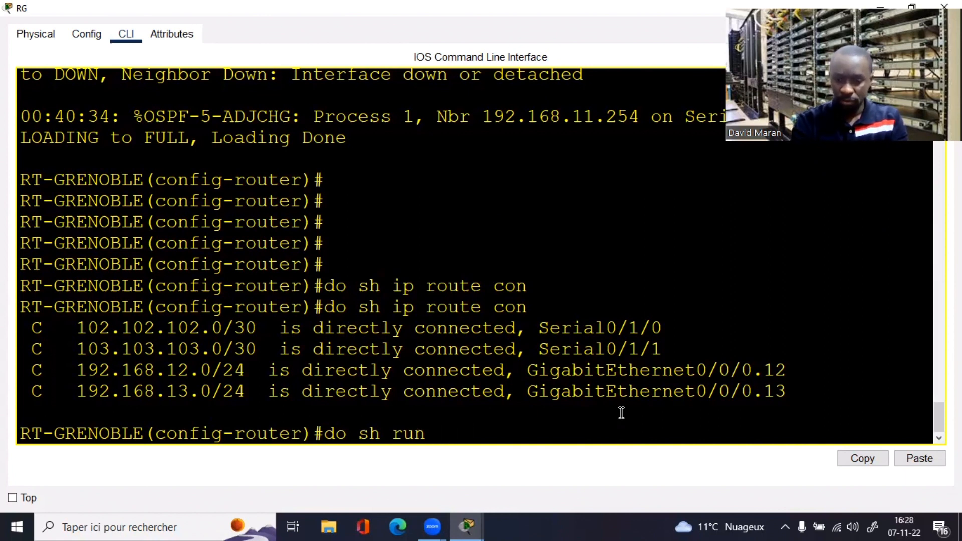
type("| s rou")
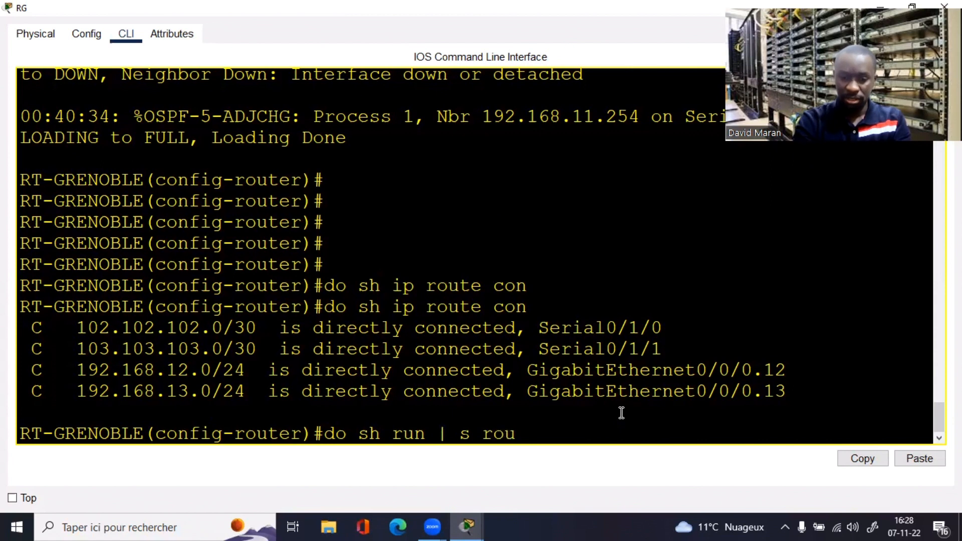
type("ter os")
key("Return")
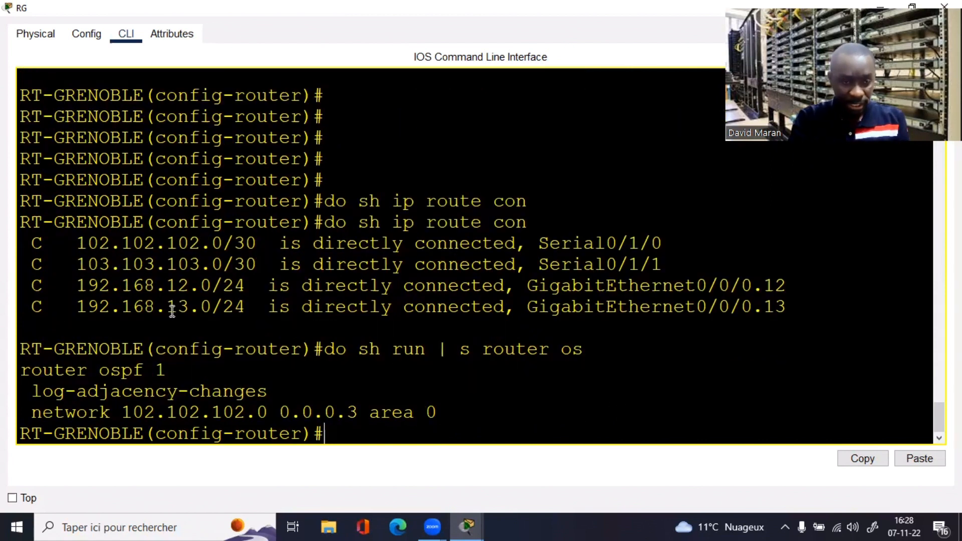
Step: Add network 103.103.103.0 0.0.0.3 area 0 under OSPF 1
type("net")
key("Tab")
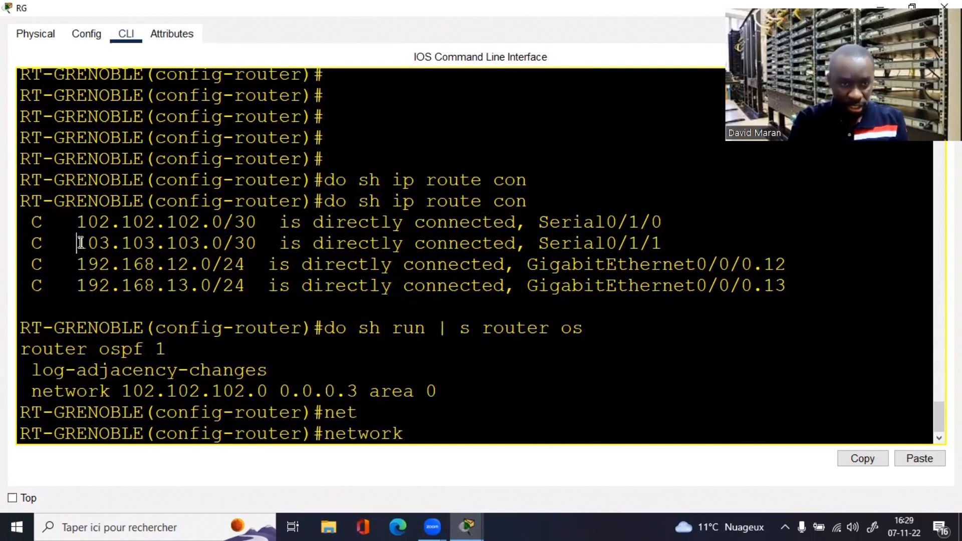
left_click_drag(78, 243, 223, 251)
right_click(211, 245)
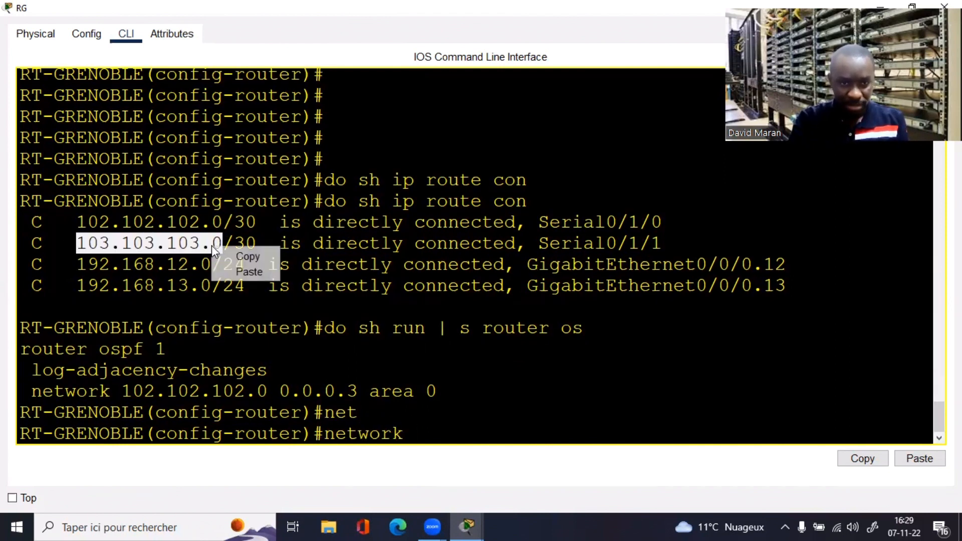
left_click(240, 249)
right_click(458, 435)
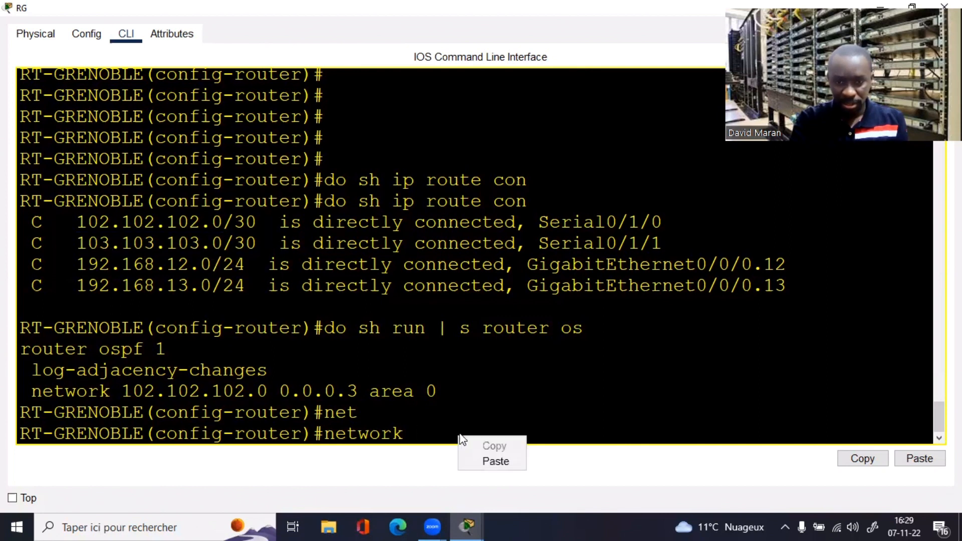
left_click(496, 461)
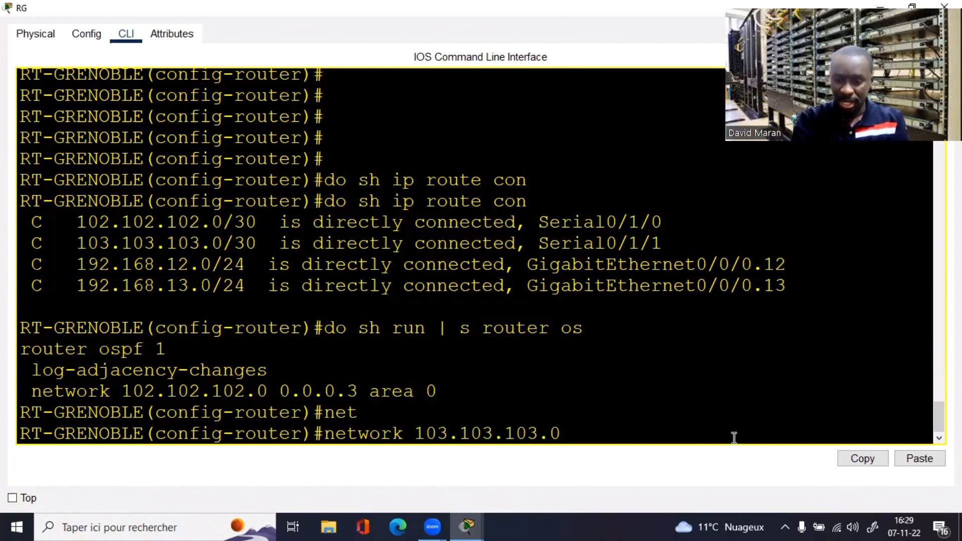
type("0.0.0.0")
key("BackSpace")
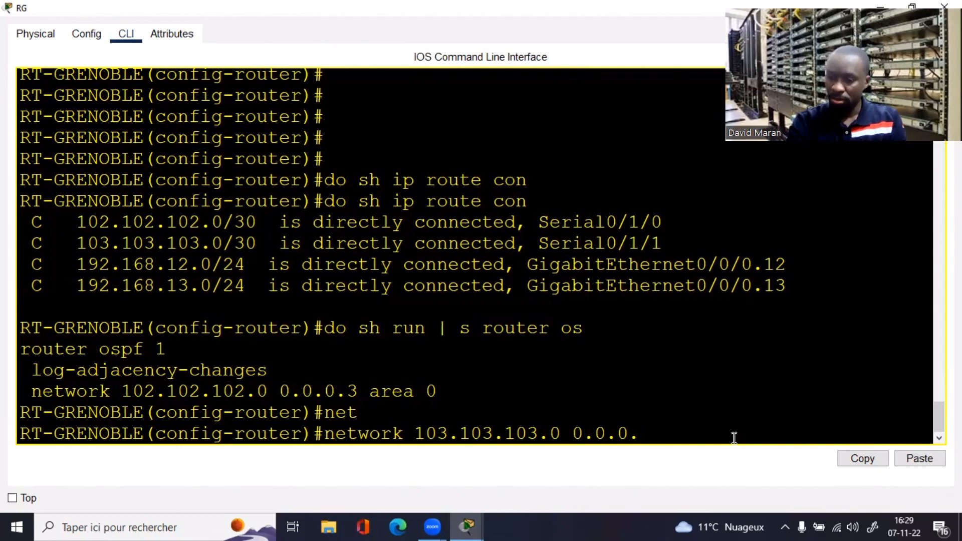
type("3 area 0")
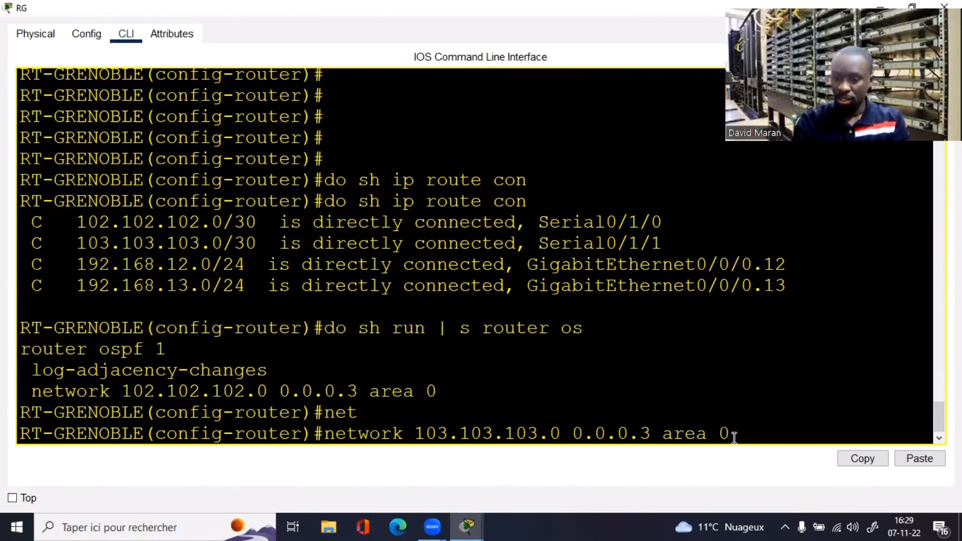
key("Return")
Step: Add network 192.168.12.0 0.0.0.255 area 0 under OSPF 1
type("net")
key("Tab")
type("a")
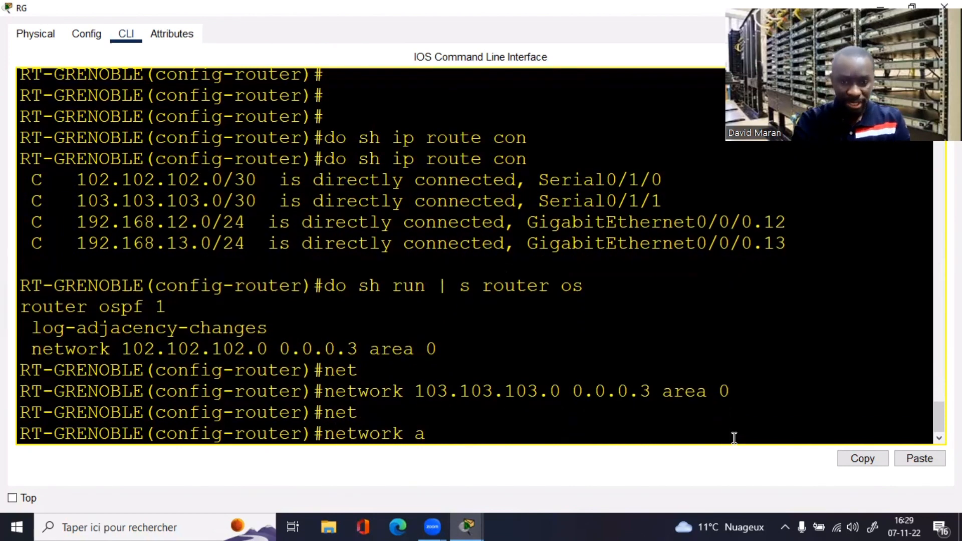
key("BackSpace")
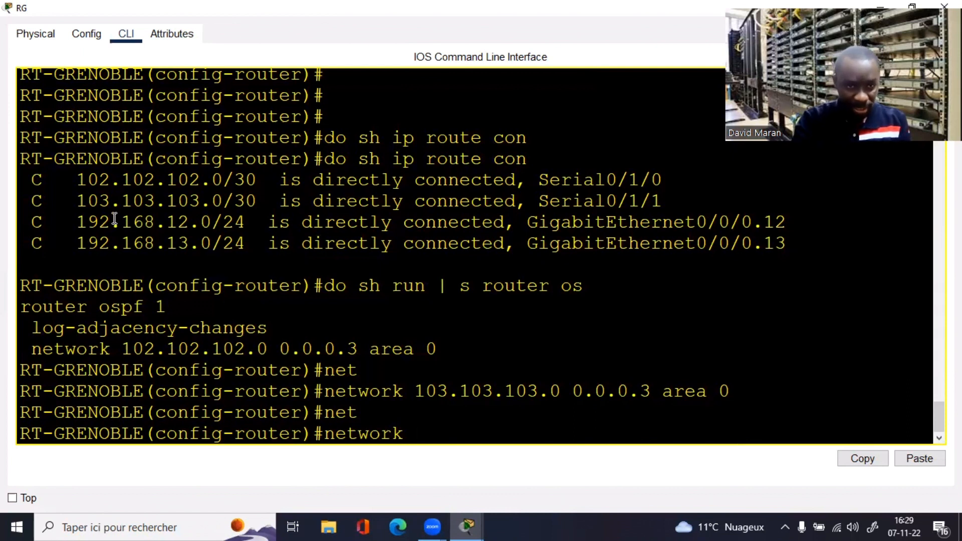
left_click_drag(78, 221, 199, 224)
right_click(201, 225)
left_click(232, 234)
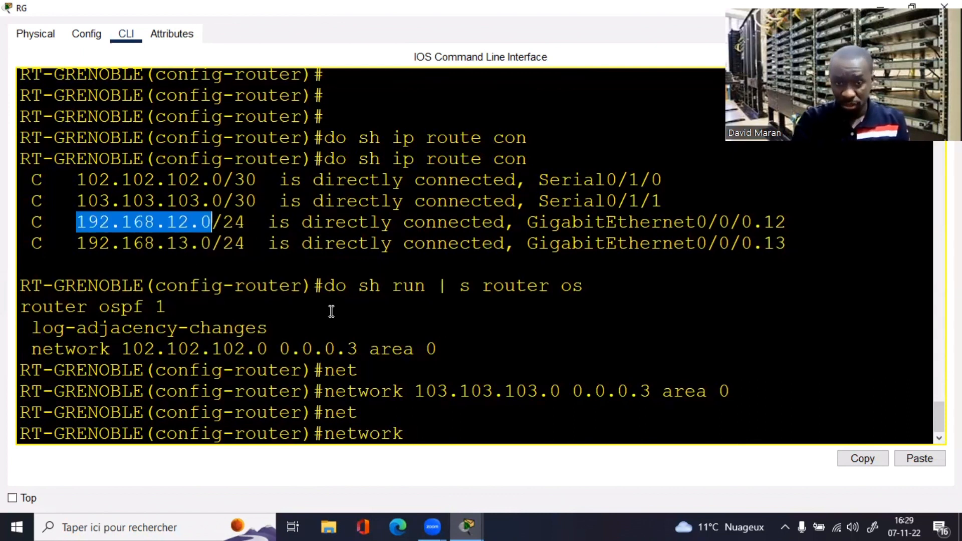
right_click(446, 434)
left_click(484, 457)
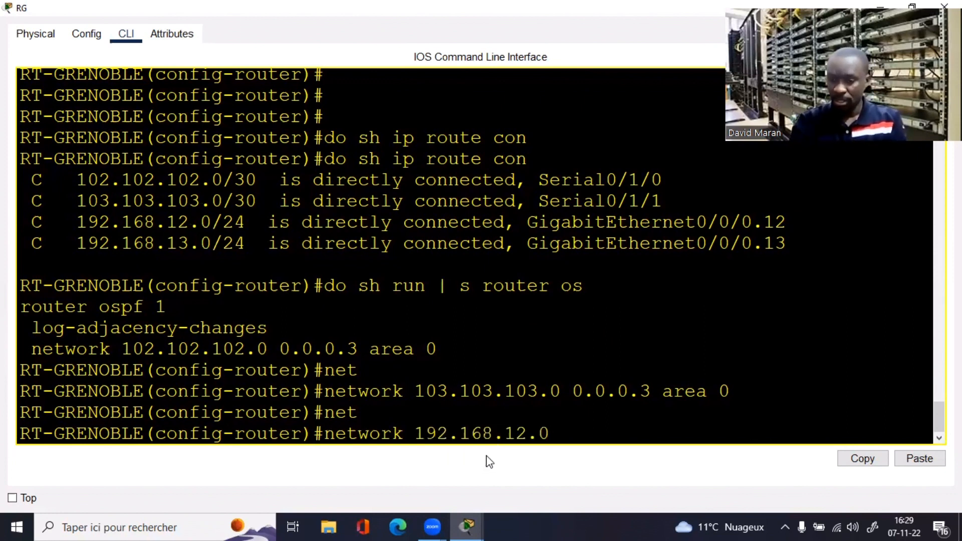
type("0.0.0.")
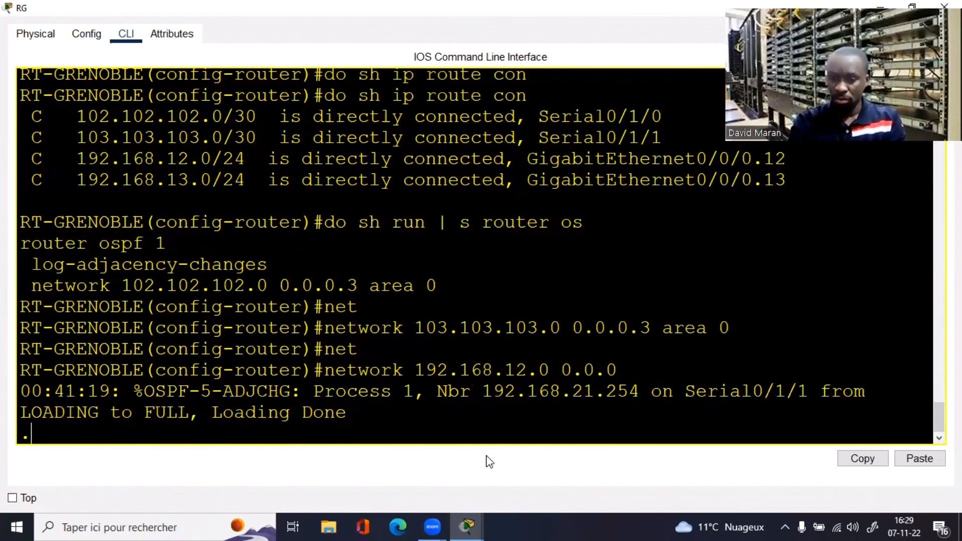
key("Return")
type("255 a")
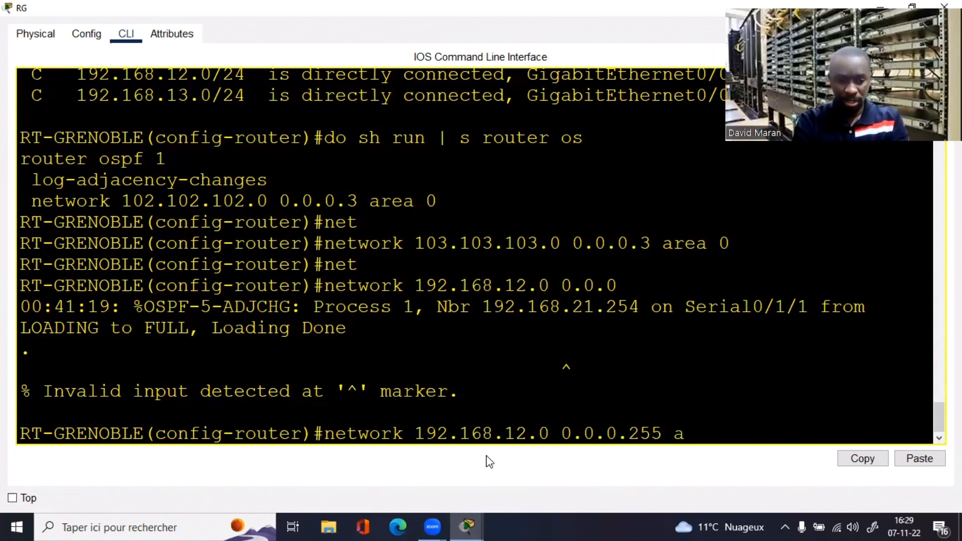
type("rt")
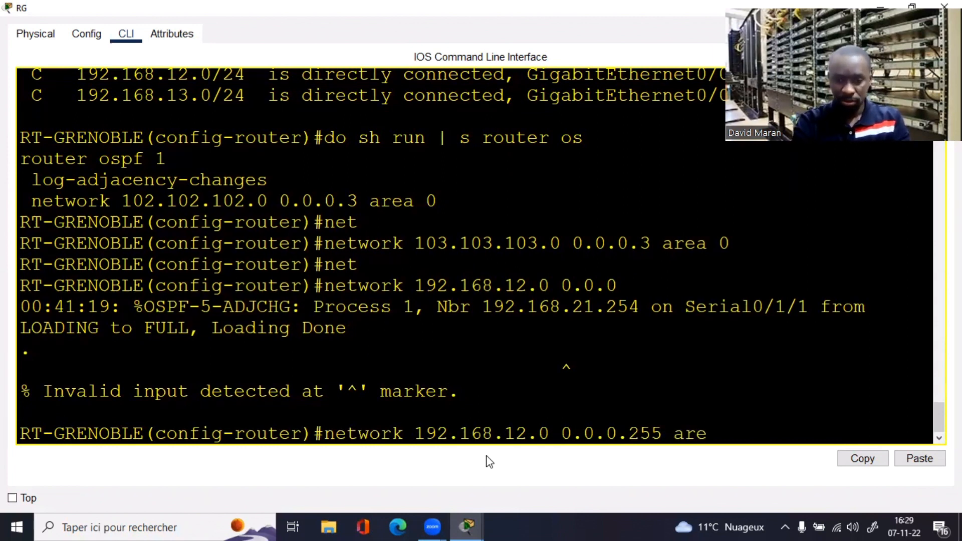
key("Tab")
type("0")
key("Return")
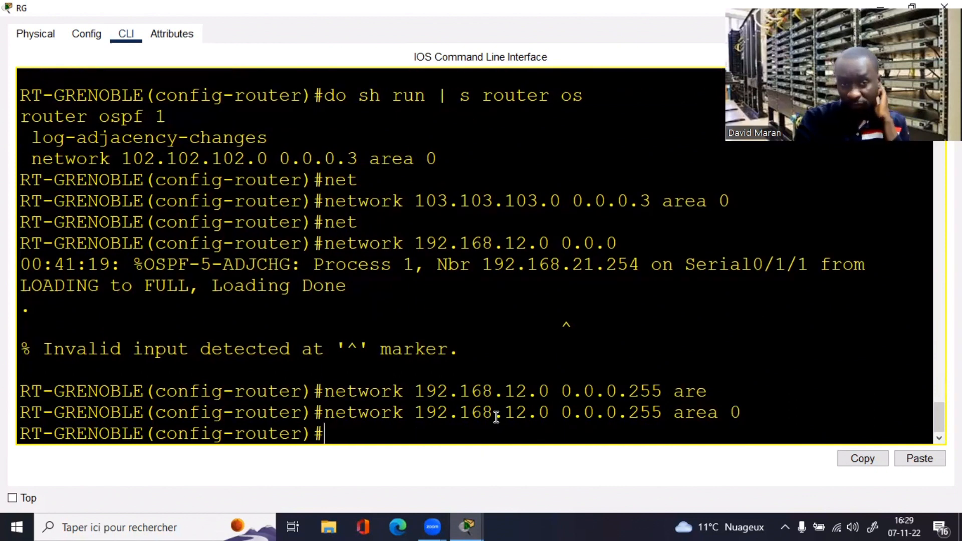
Step: Add network 192.168.13.0 0.0.0.255 area 0 by editing the previous statement
mouse_move(939, 417)
left_mouse_down()
mouse_move(939, 407)
mouse_move(939, 418)
left_mouse_up()
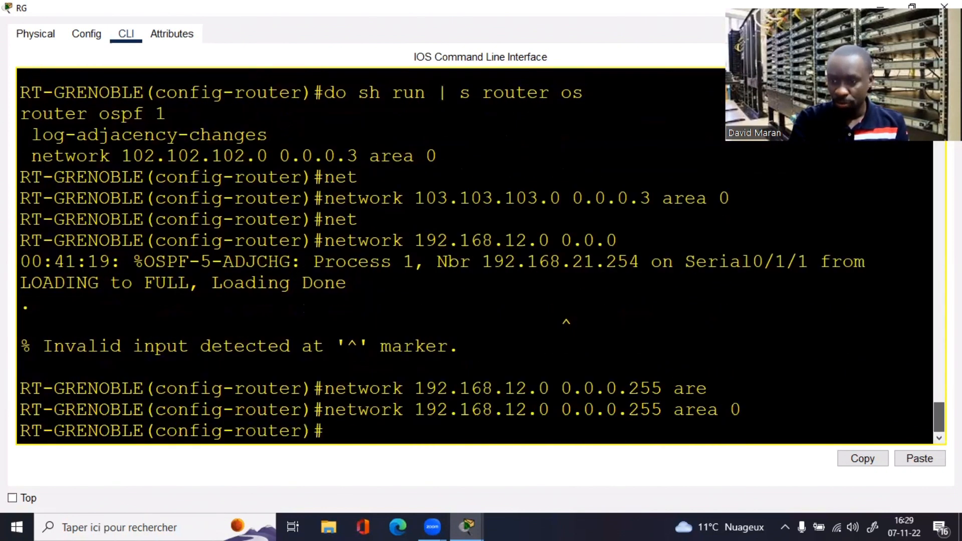
key("Up")
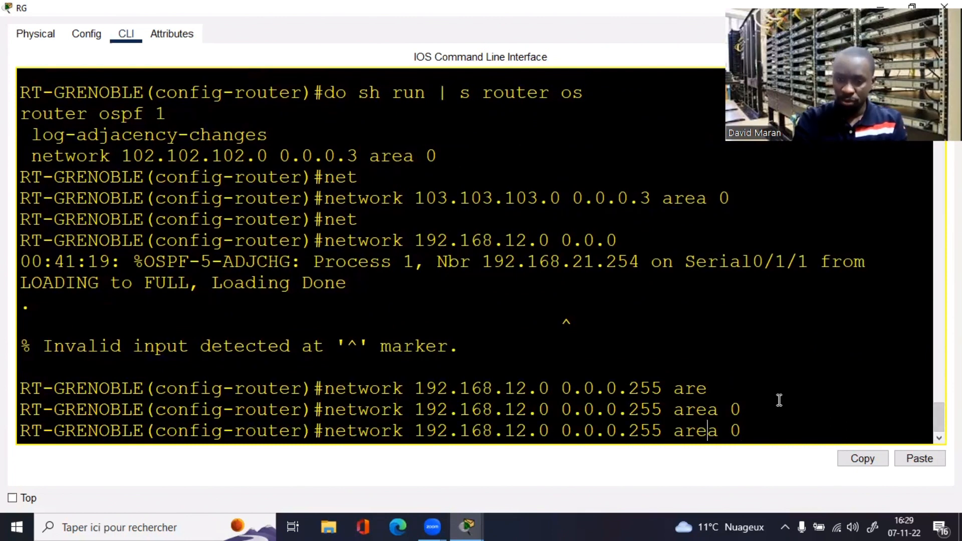
key("BackSpace")
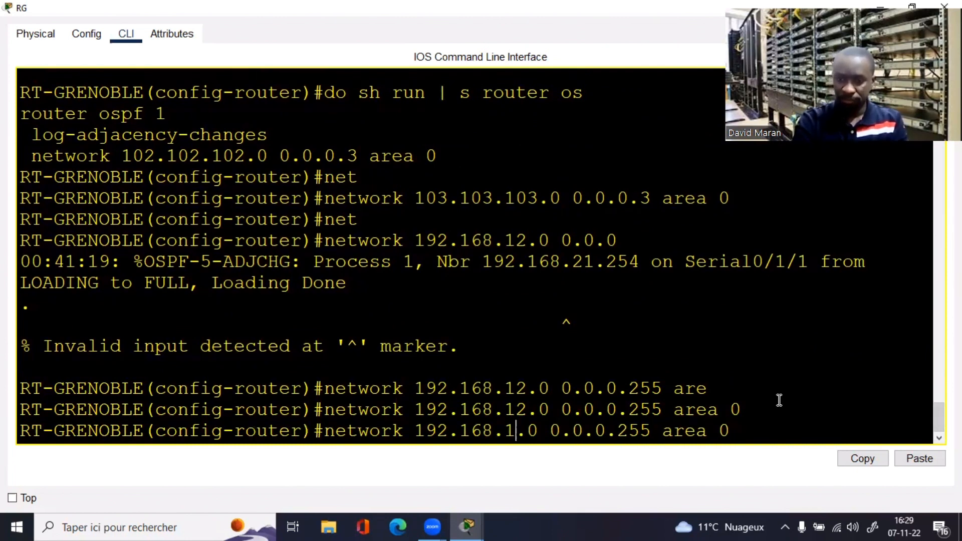
type("3")
key("Return")
key("Return")
key("Return")
key("Return")
key("Return")
key("Return")
key("Return")
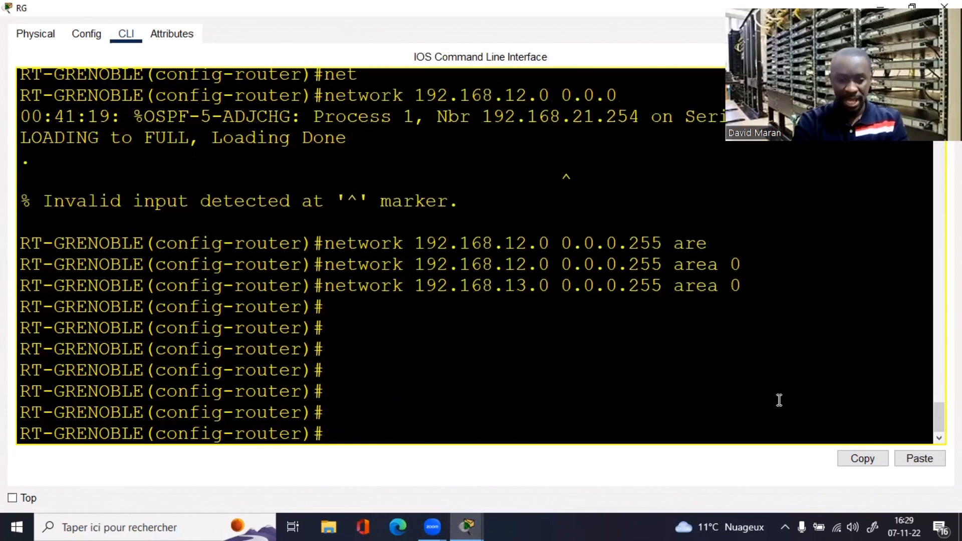
key("Return")
key("Return")
key("Return")
Step: Leave configuration mode and display Grenoble's OSPF neighbour table with both FULL neighbours
type("end")
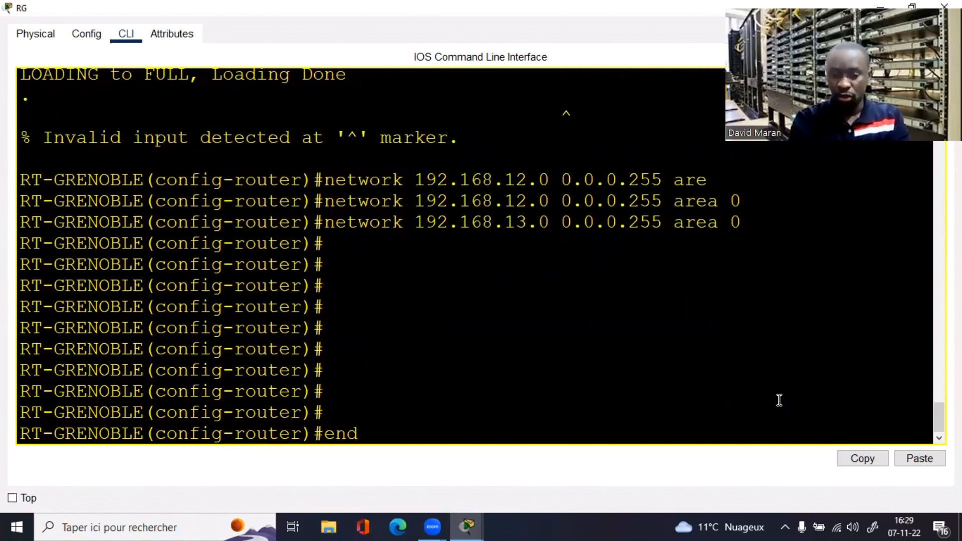
key("Return")
key("Return")
key("Return")
key("Return")
key("Return")
key("Return")
key("Return")
type("sh ip")
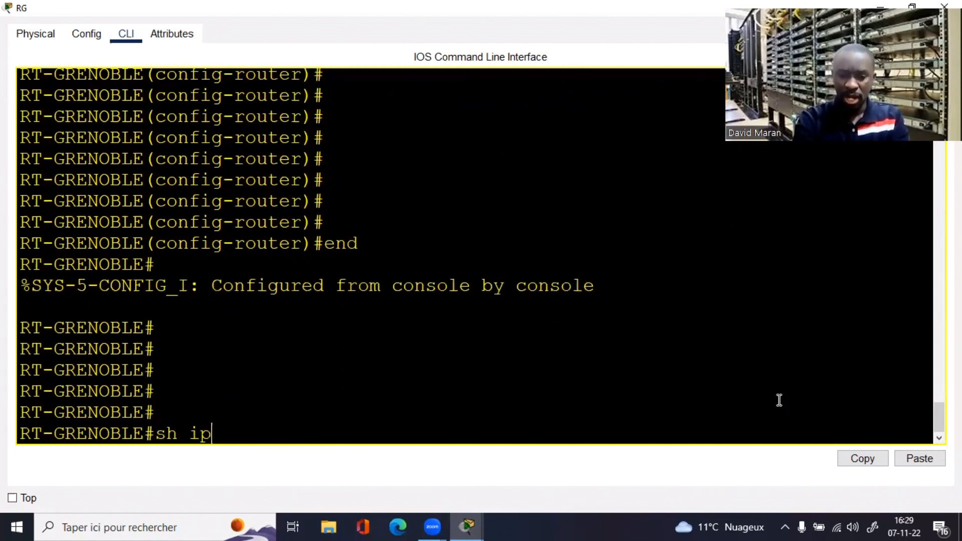
type(" os")
key("Tab")
type("nei")
key("Tab")
key("Return")
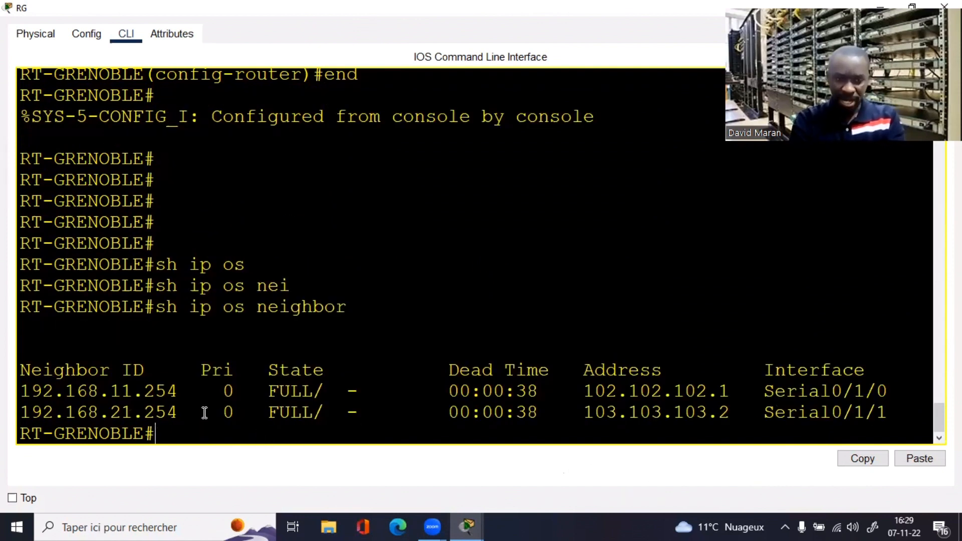
left_click_drag(203, 412, 121, 404)
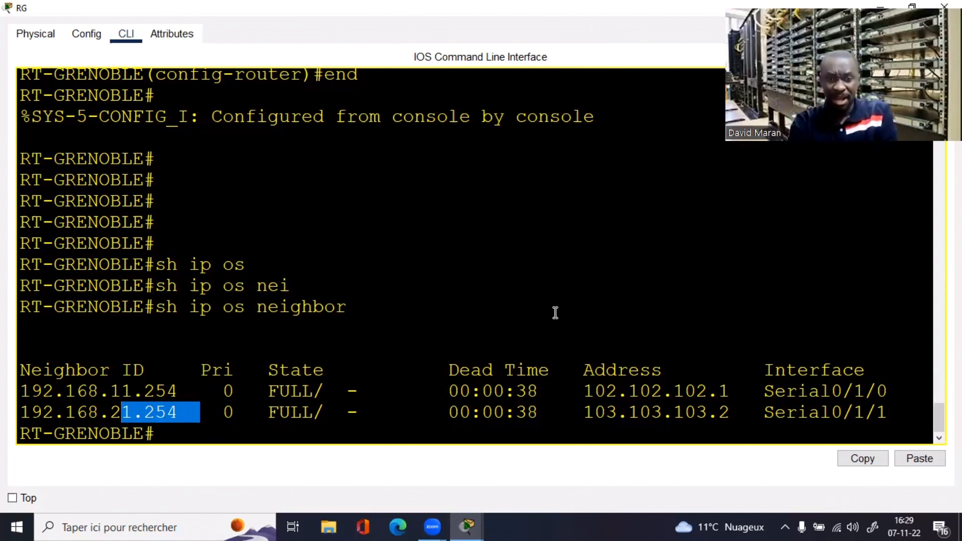
left_click_drag(851, 90, 852, 124)
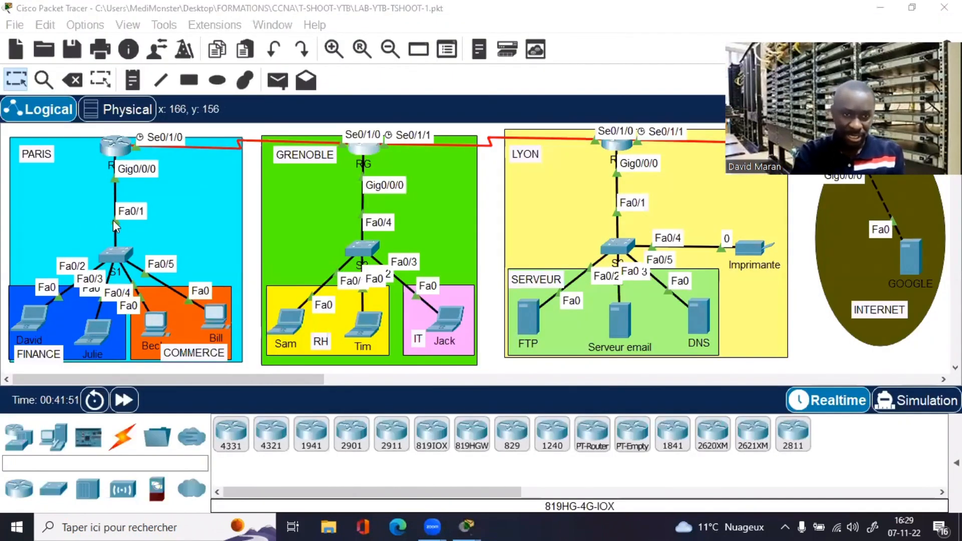
Step: Review RT-PARIS's OSPF settings in its console, then reopen RT-GRENOBLE's console maximized
left_click(110, 150)
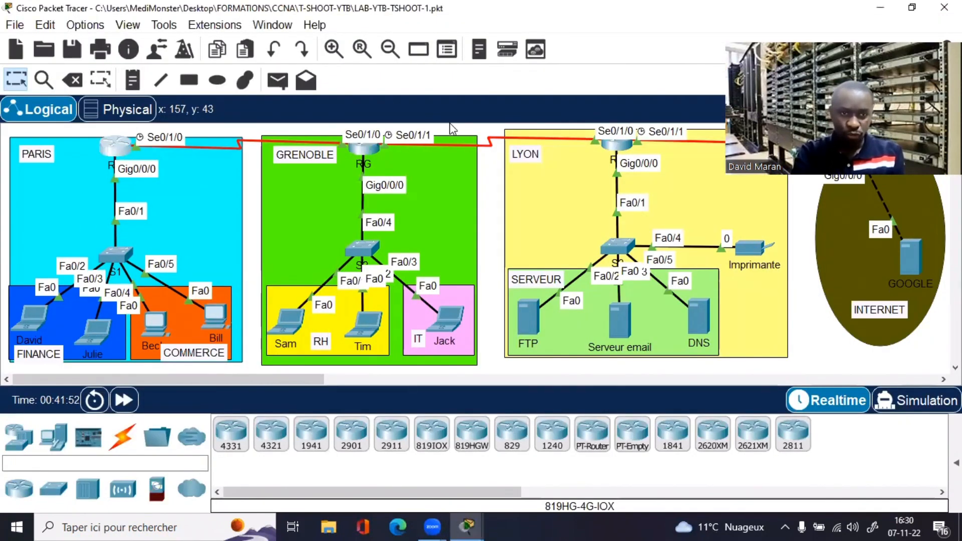
left_click(112, 146)
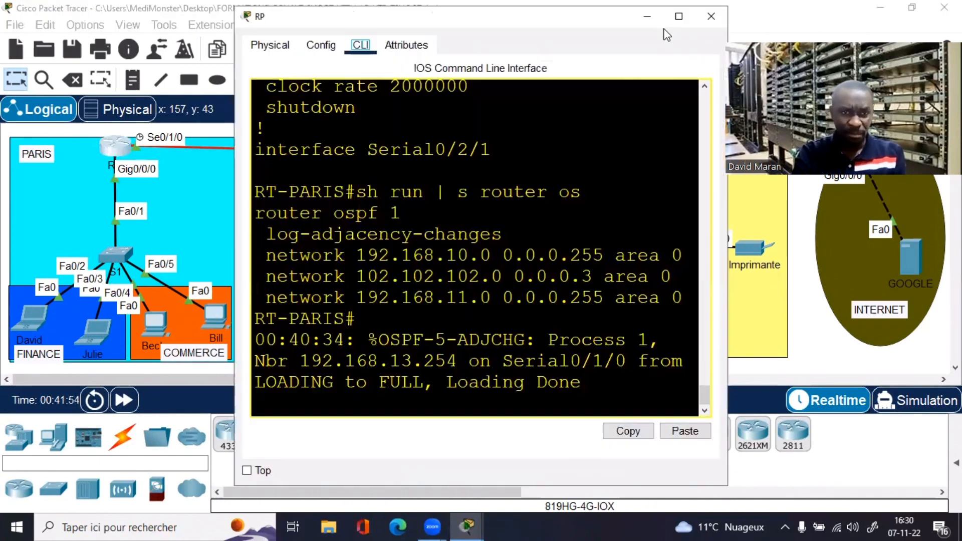
left_click(679, 16)
key("Return")
key("Return")
key("Return")
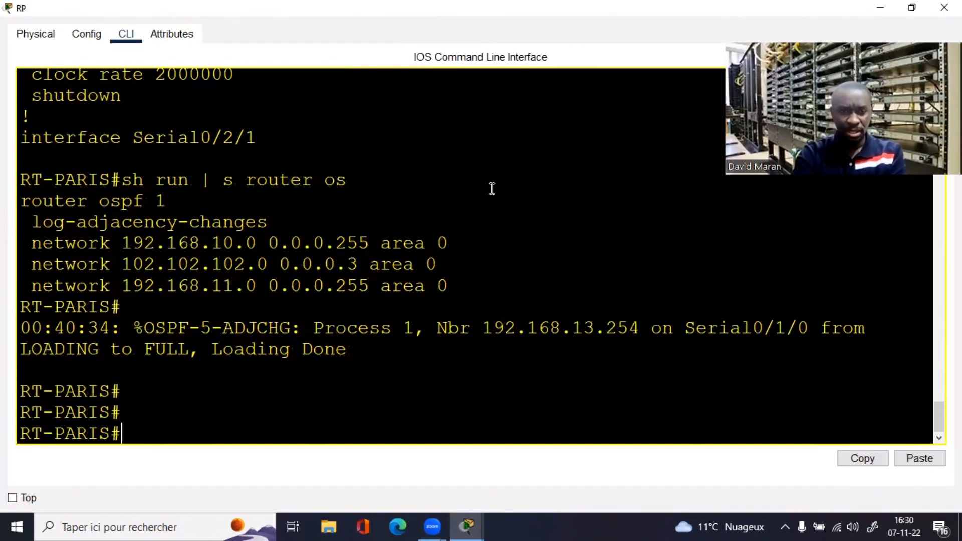
left_click(912, 7)
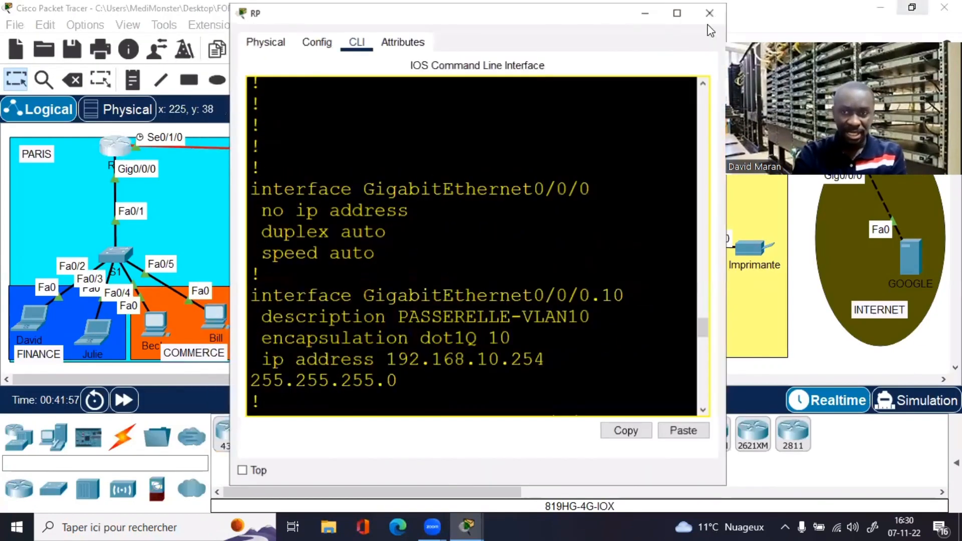
left_click(711, 16)
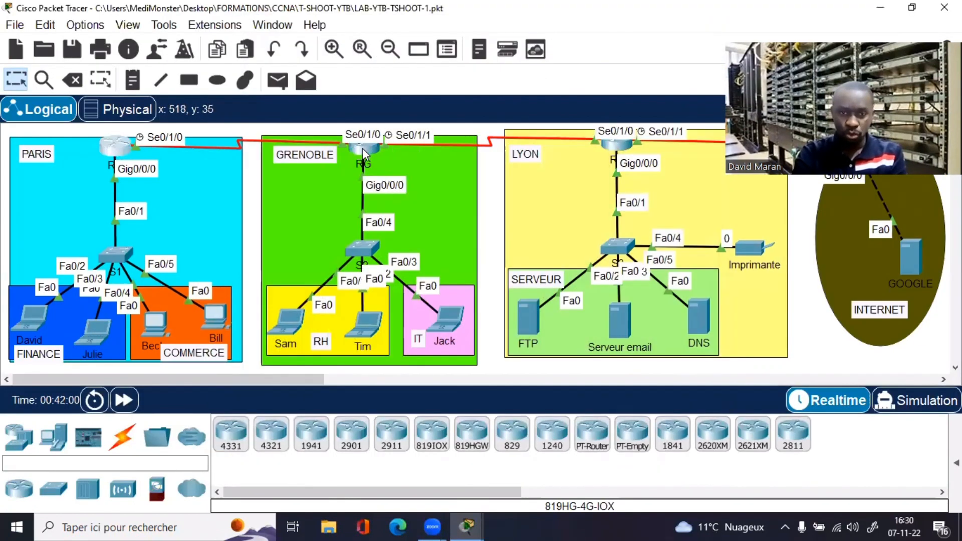
left_click(364, 145)
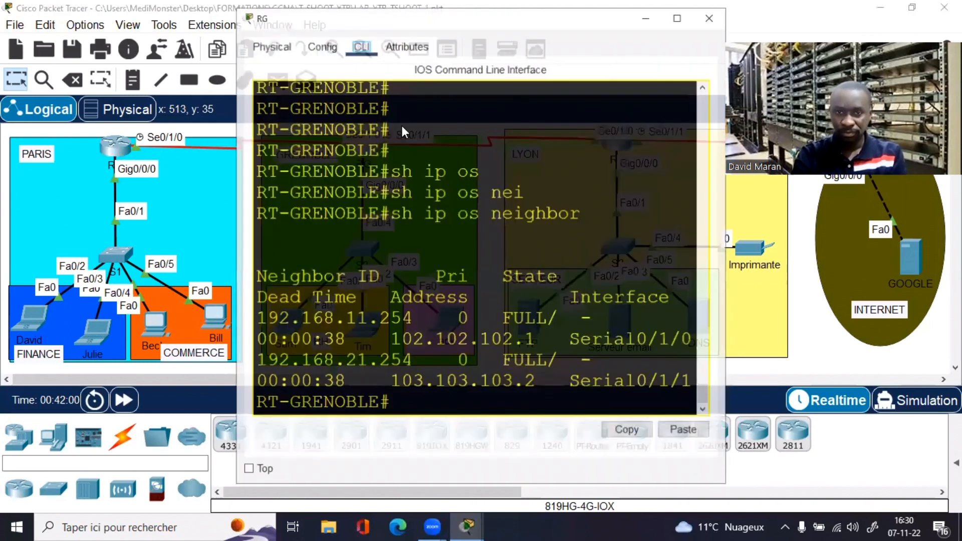
left_click(679, 16)
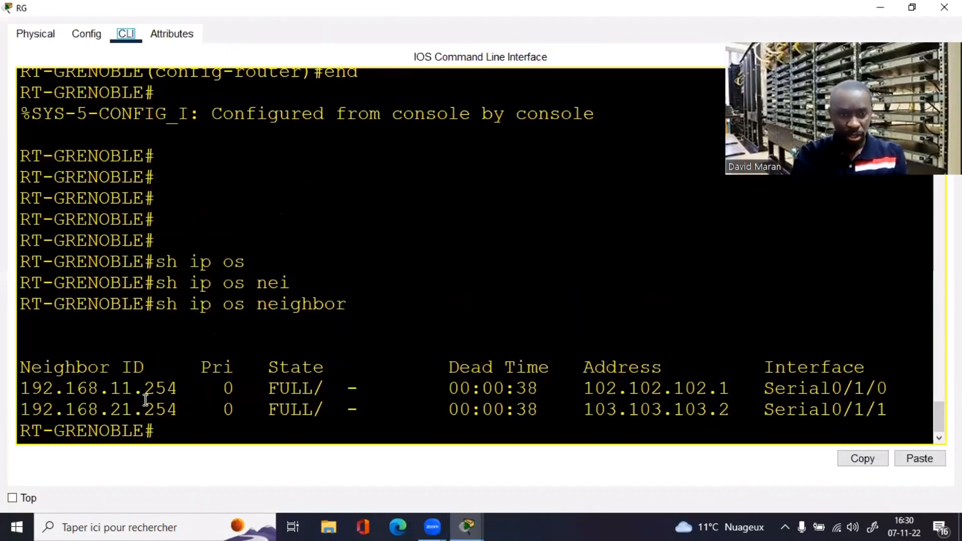
Step: Check Grenoble's routing table for OSPF routes to 192.168.10.0, 11.0, 20.0 and 21.0, then close it
key("Return")
key("Return")
key("Return")
key("Return")
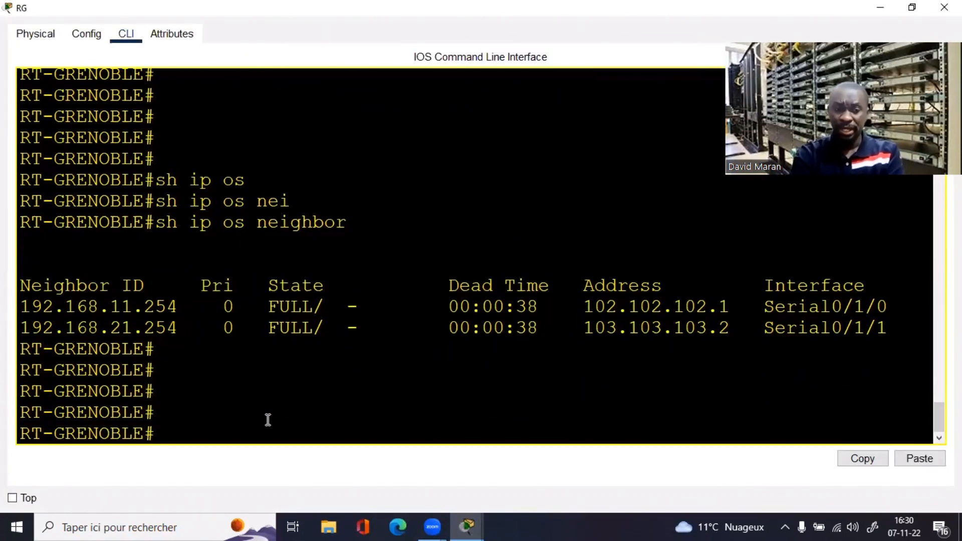
type("sh ip")
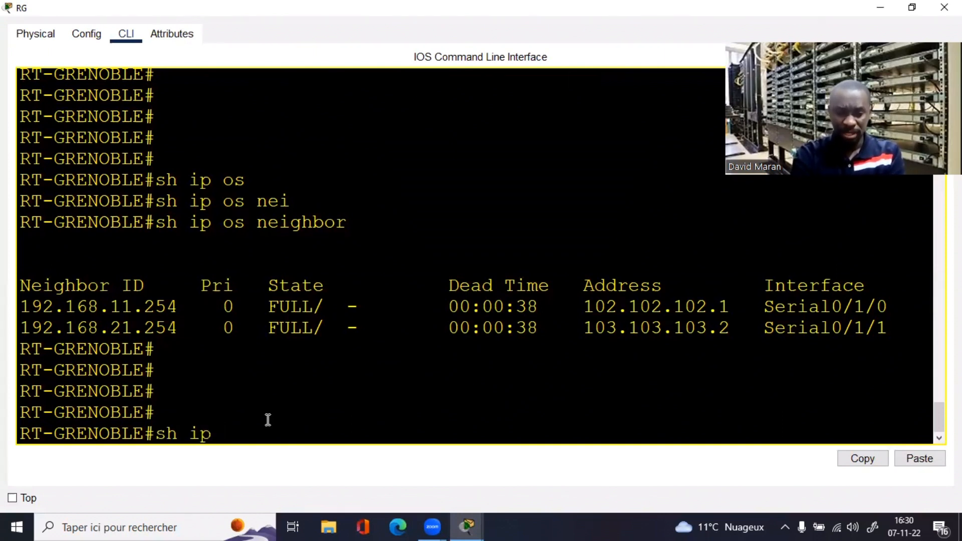
type(" route")
key("Return")
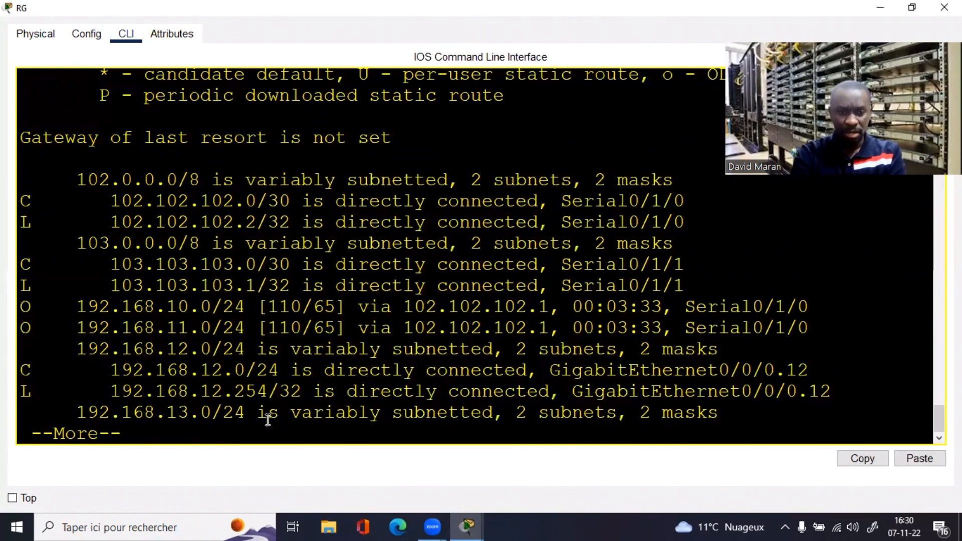
key("space")
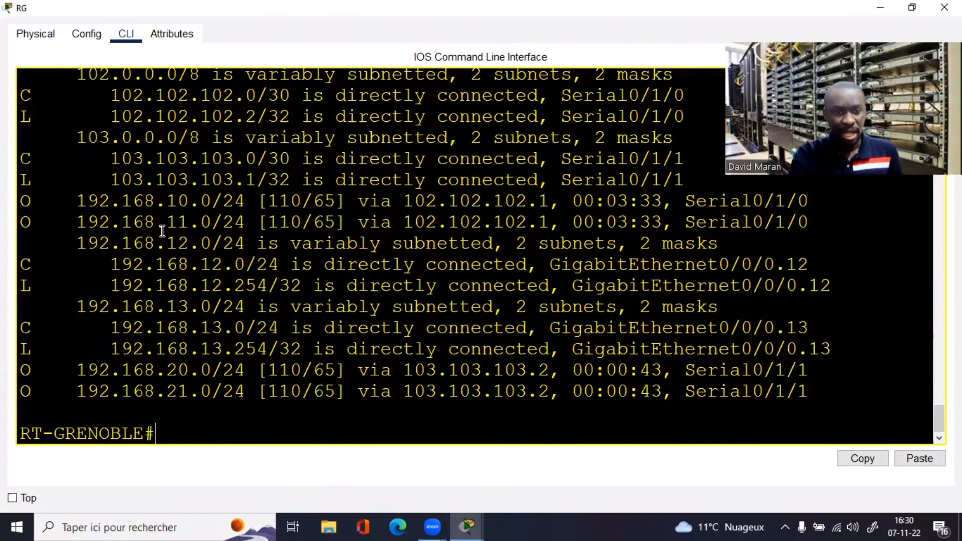
left_click_drag(88, 199, 191, 202)
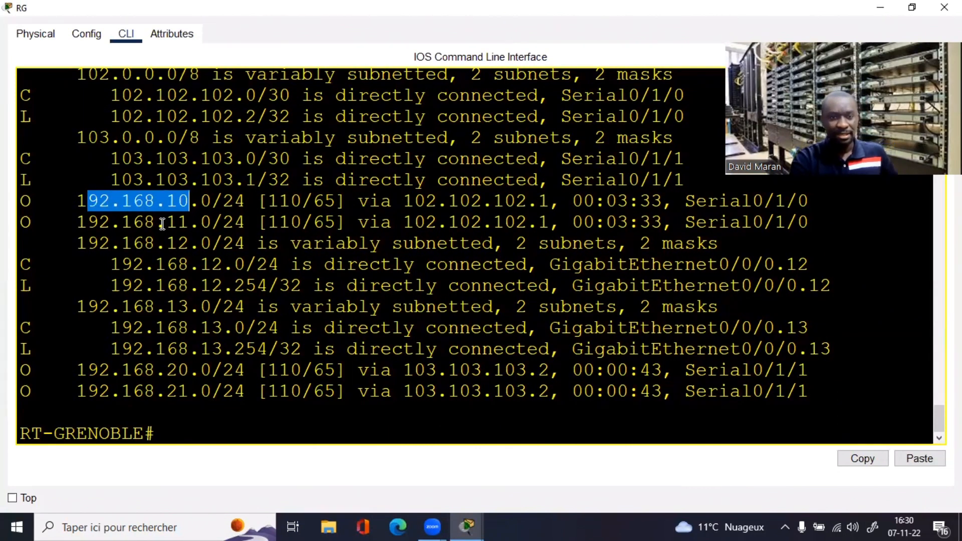
left_click_drag(133, 223, 209, 237)
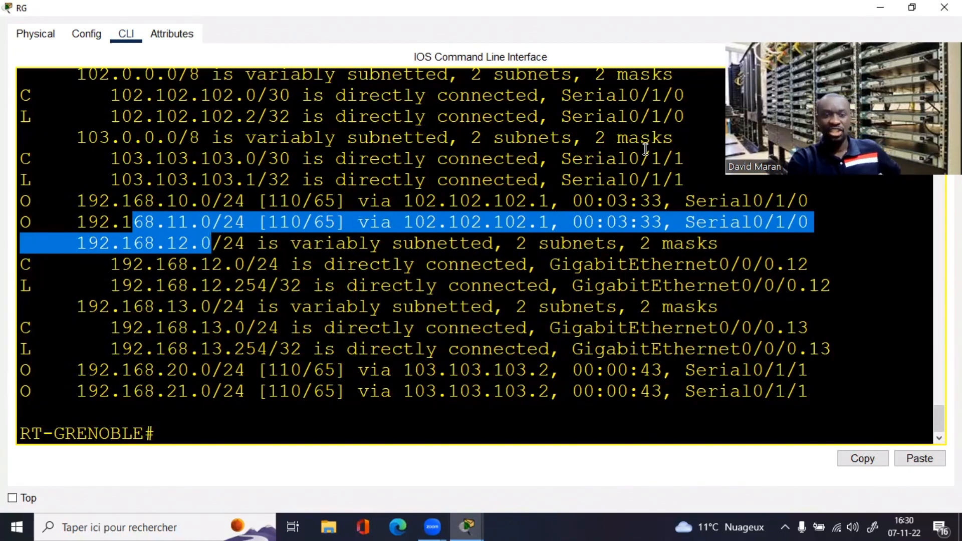
key("alt+F4")
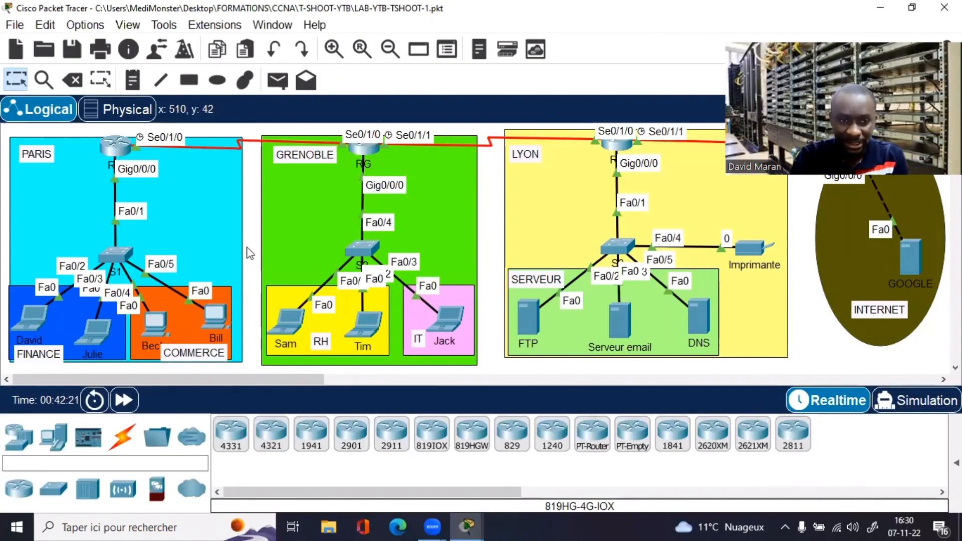
Step: Reopen RT-GRENOBLE's console and ping 192.168.10.1 successfully
left_click(365, 154)
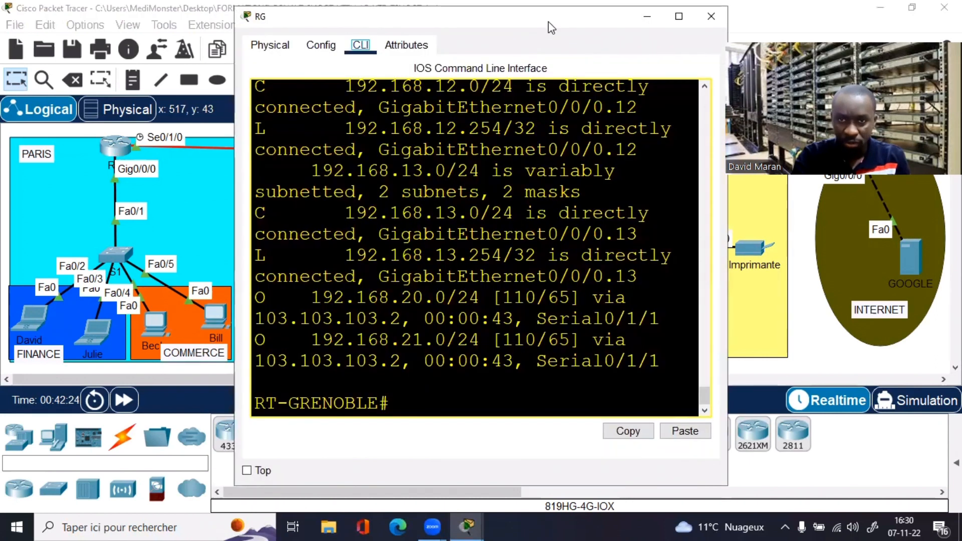
left_click_drag(548, 22, 674, 45)
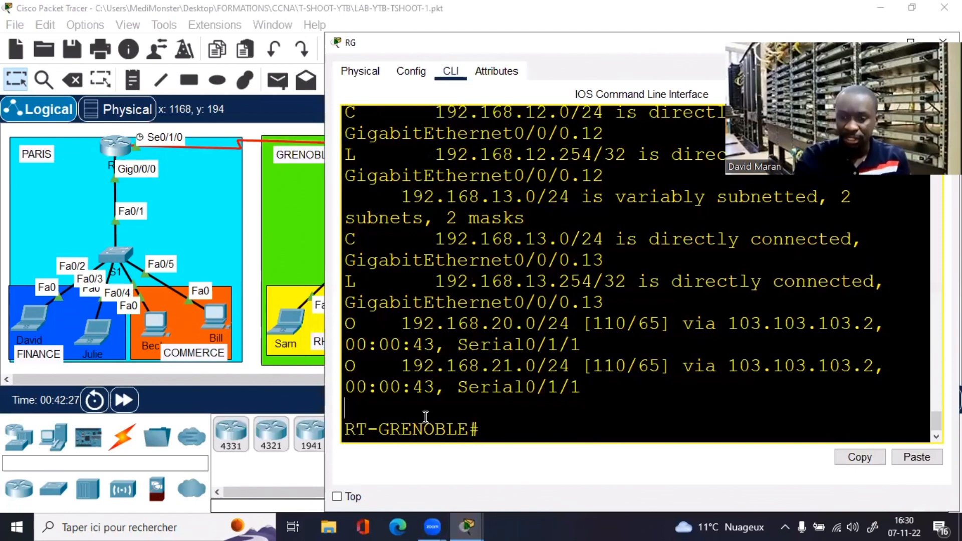
key("Return")
key("Return")
type("ping ")
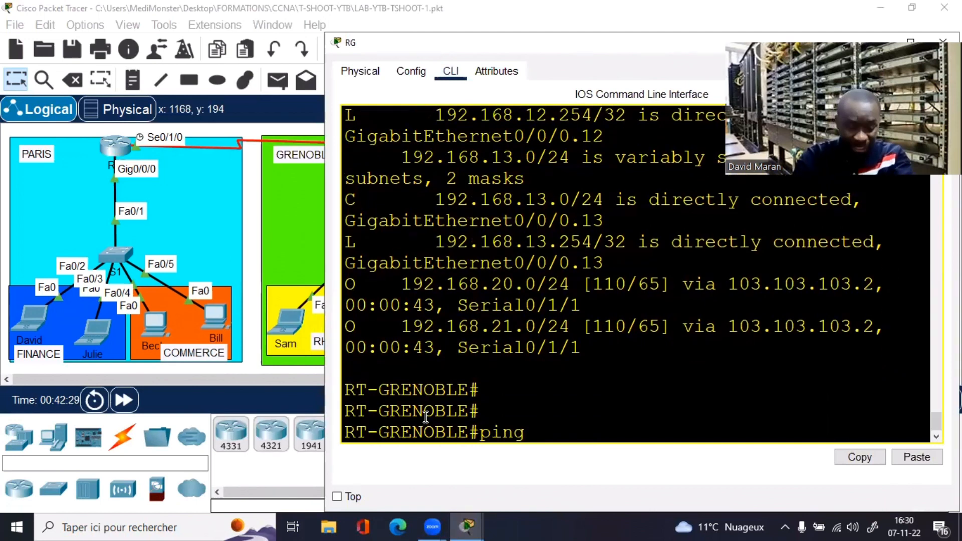
type("192.168.")
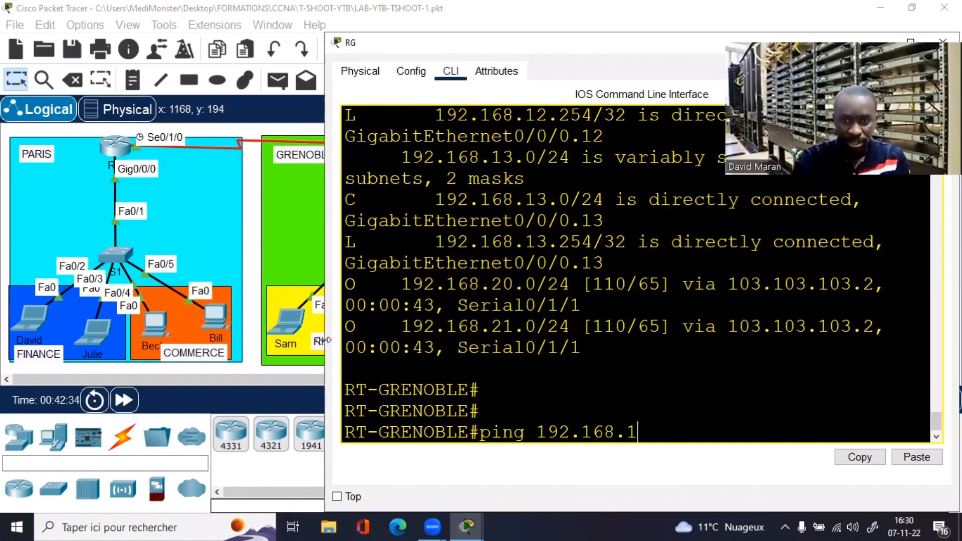
type("10.1")
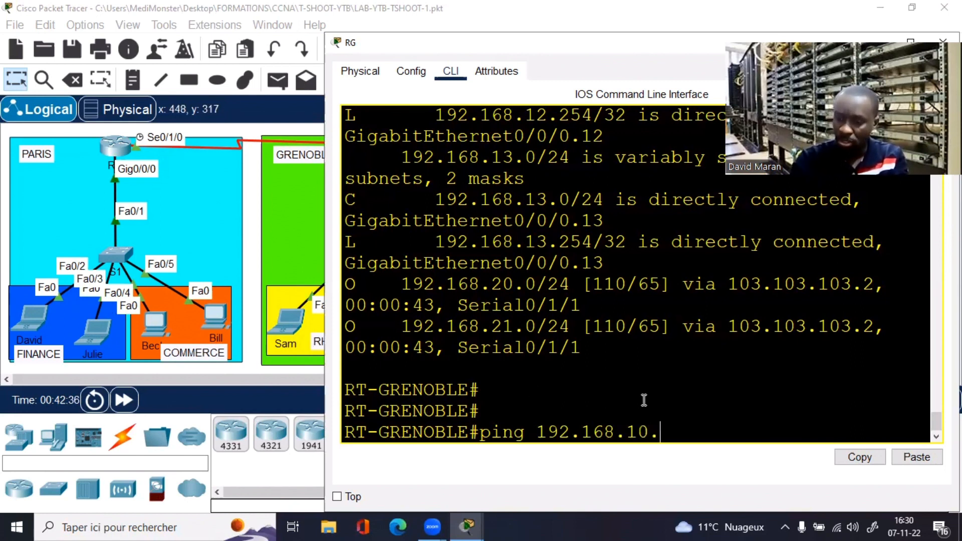
key("Return")
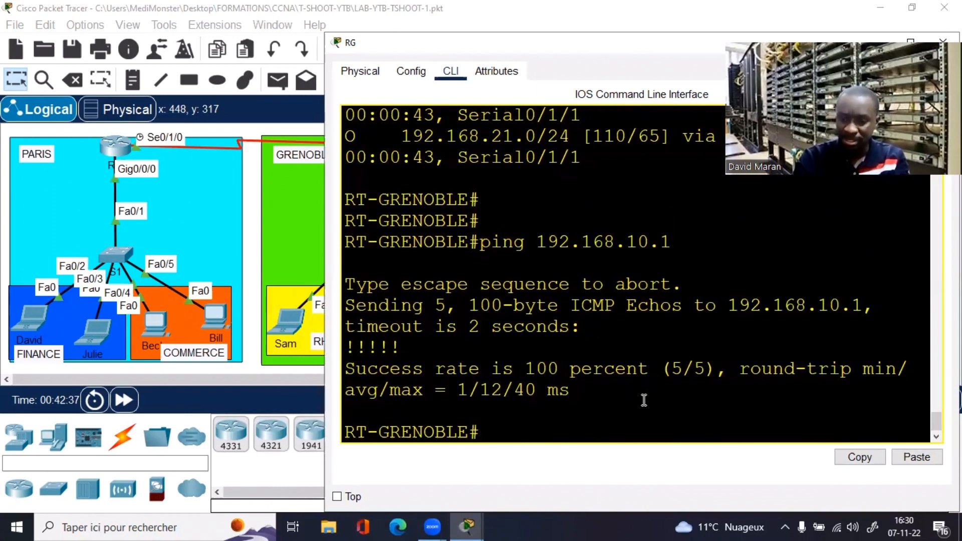
Step: Ping 192.168.11.1 with 5/5 success, then close the router's console
key("Up")
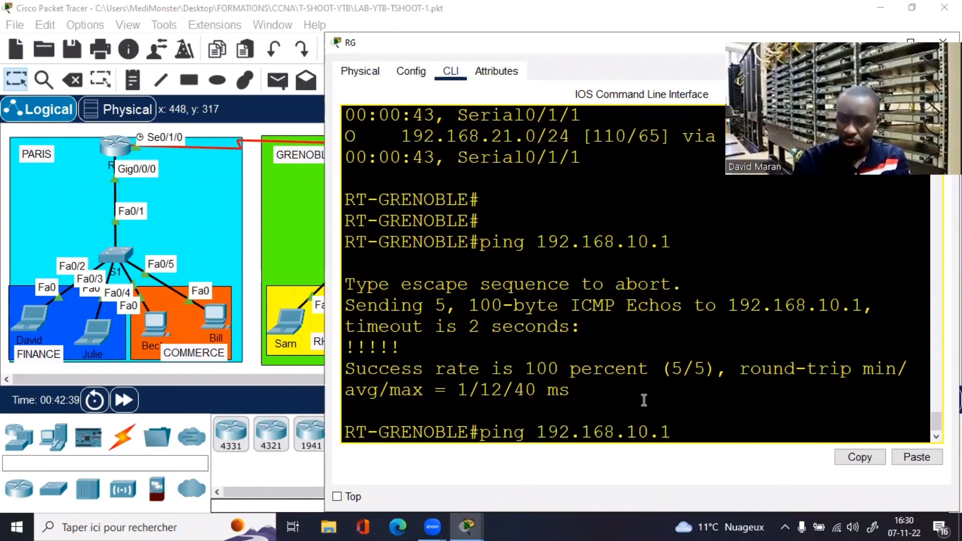
key("BackSpace")
type("1")
key("Return")
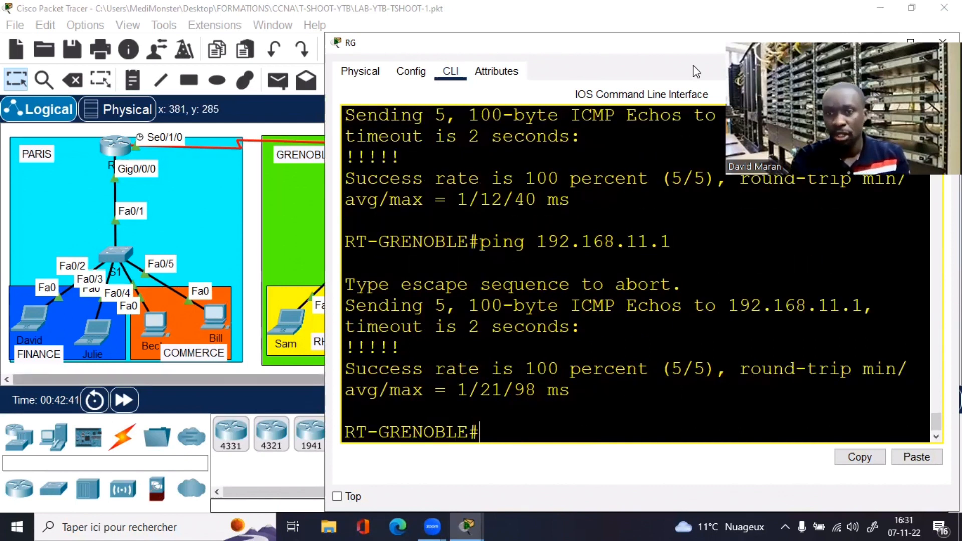
left_click_drag(758, 44, 516, 120)
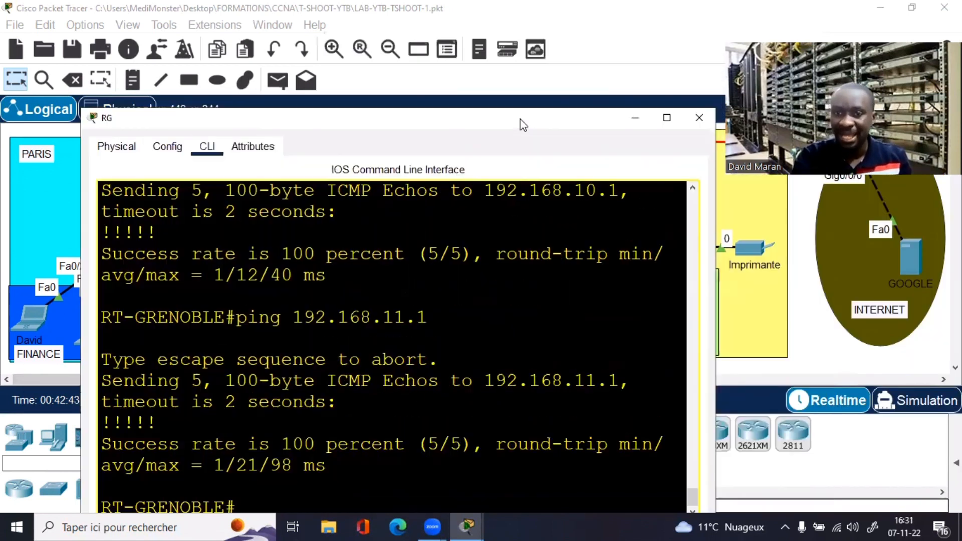
left_click(698, 118)
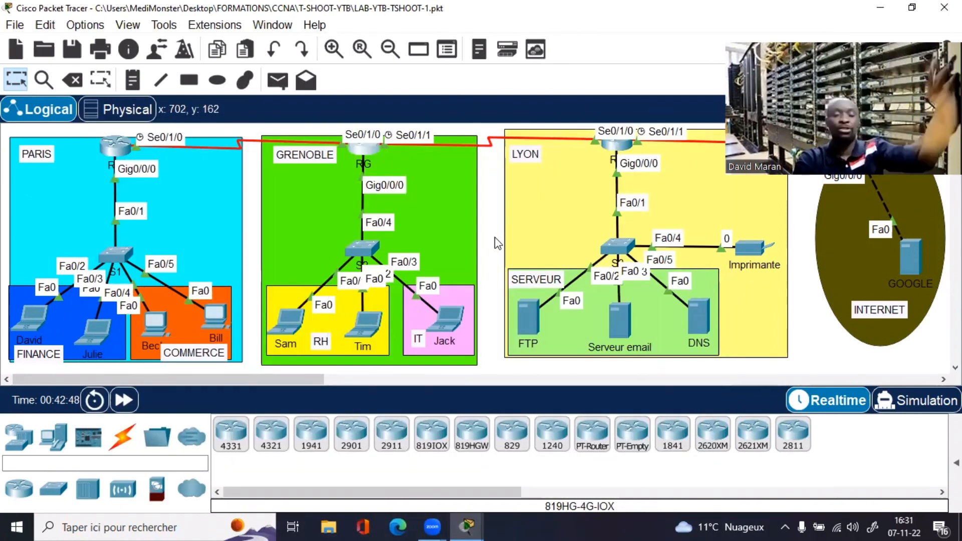
Step: Check the first RH laptop's IP Configuration panel in Grenoble
left_click(287, 324)
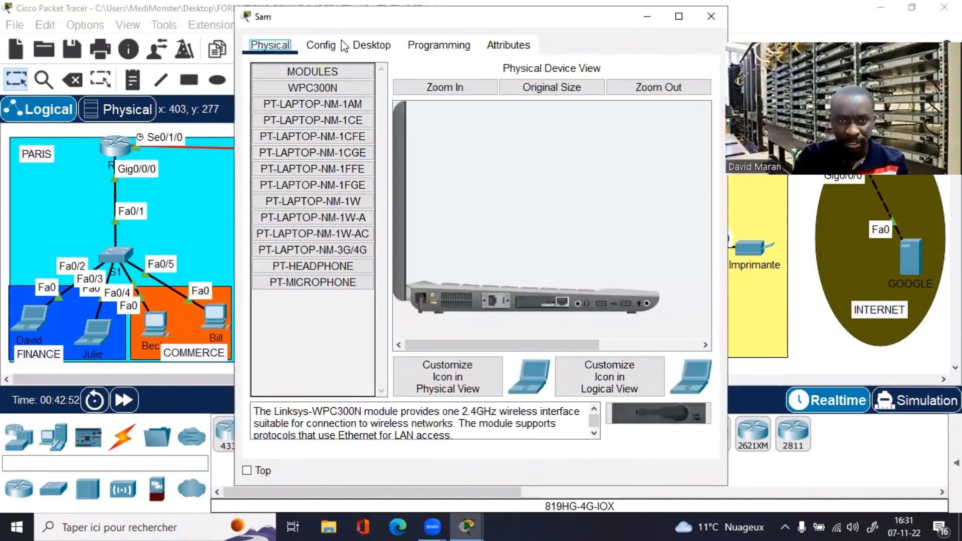
left_click(372, 45)
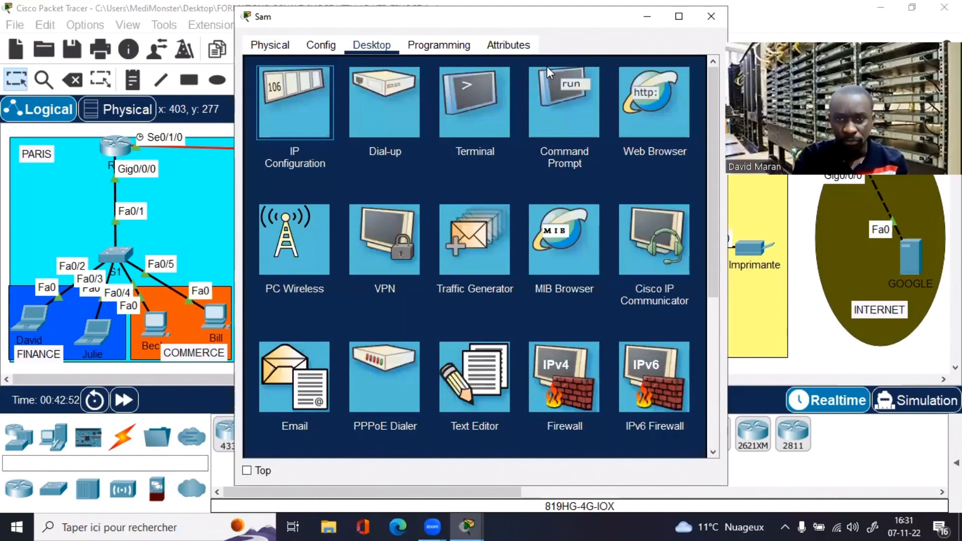
left_click(304, 89)
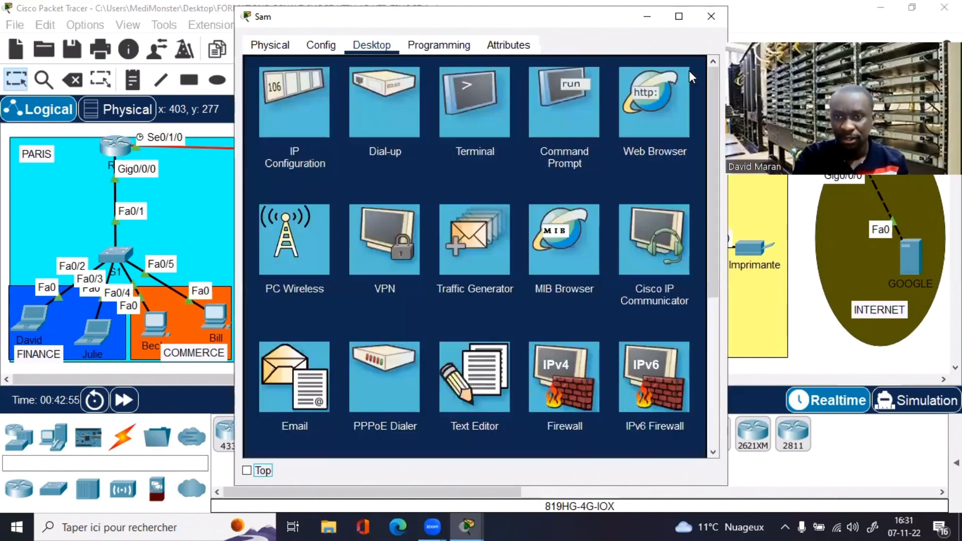
left_click(690, 71)
Step: Run ipconfig and ipconfig /renew, which fails with 'DHCP request failed', then close the laptop
left_click(572, 97)
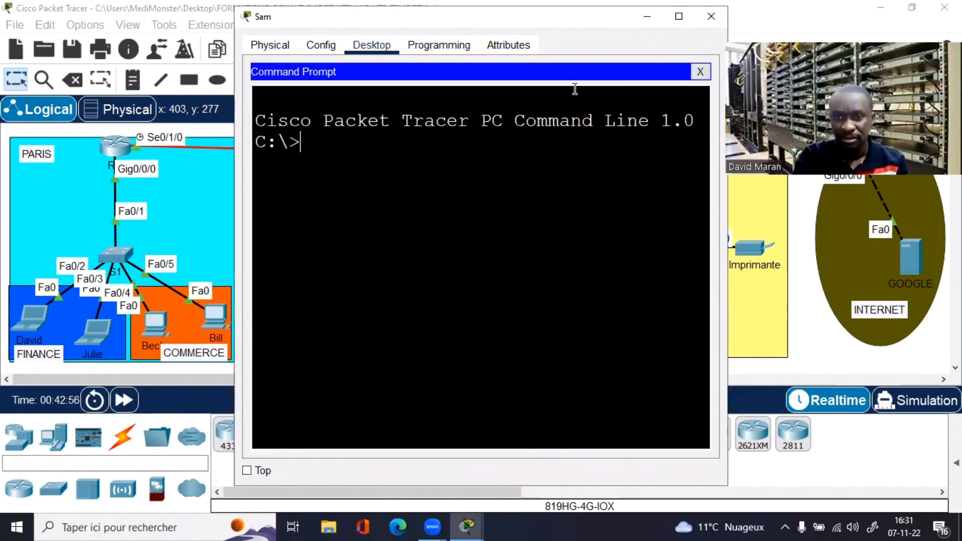
left_click(679, 16)
type("ipconfig")
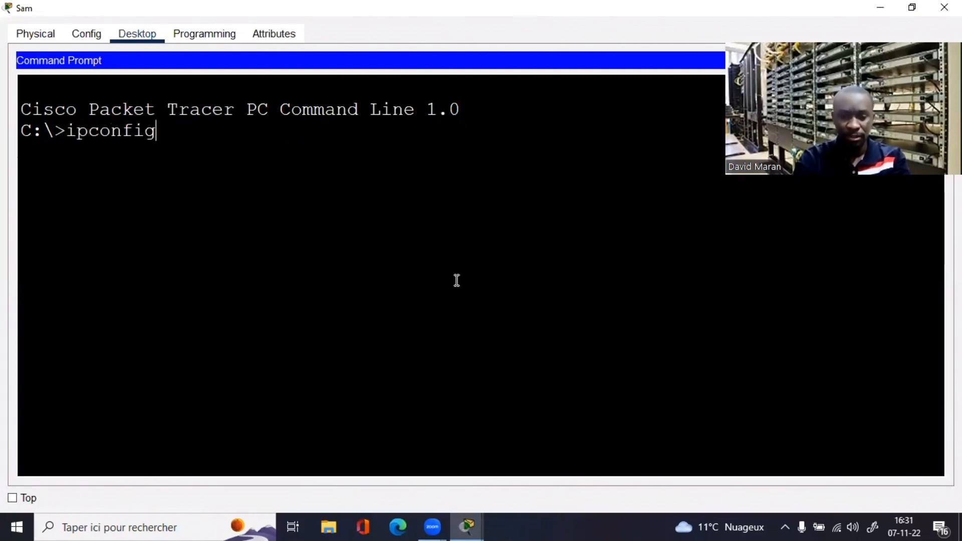
key("Return")
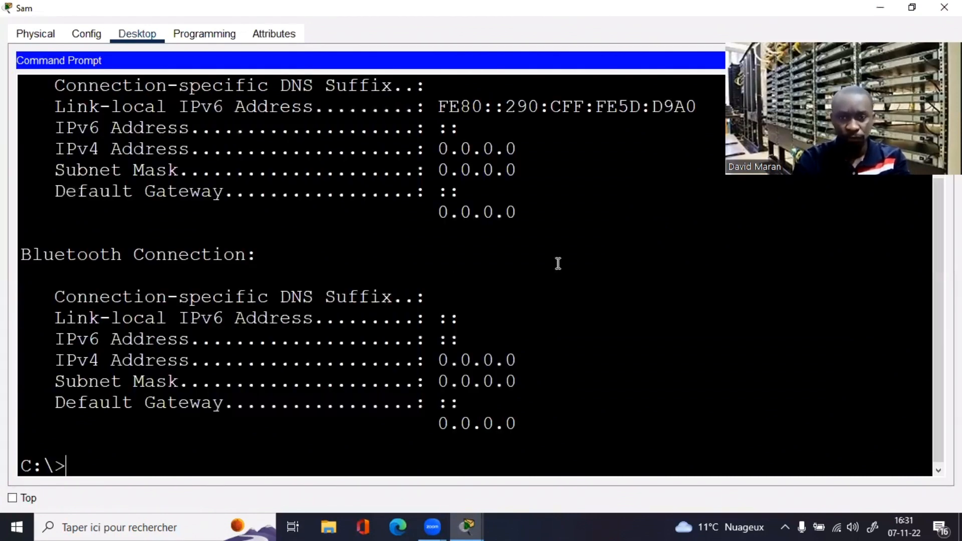
key("Up")
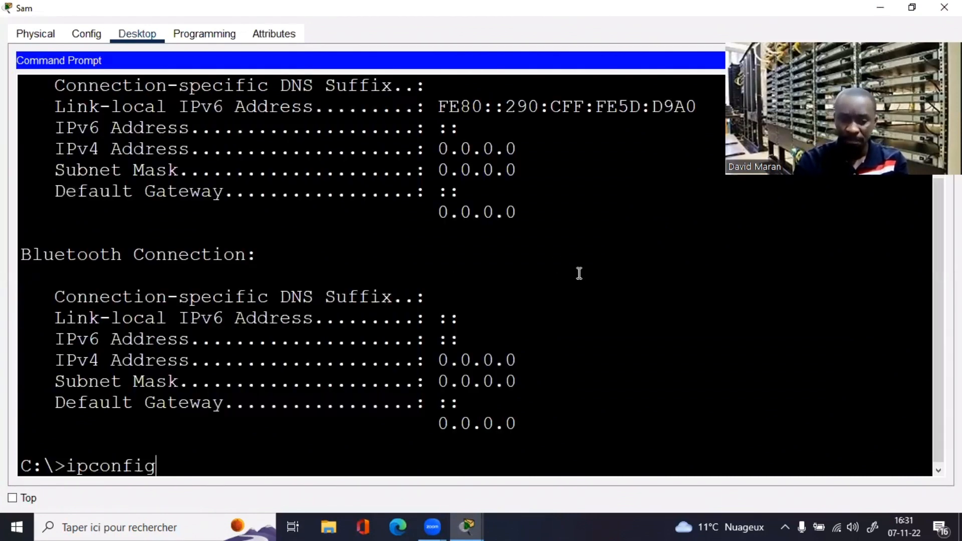
type("/re")
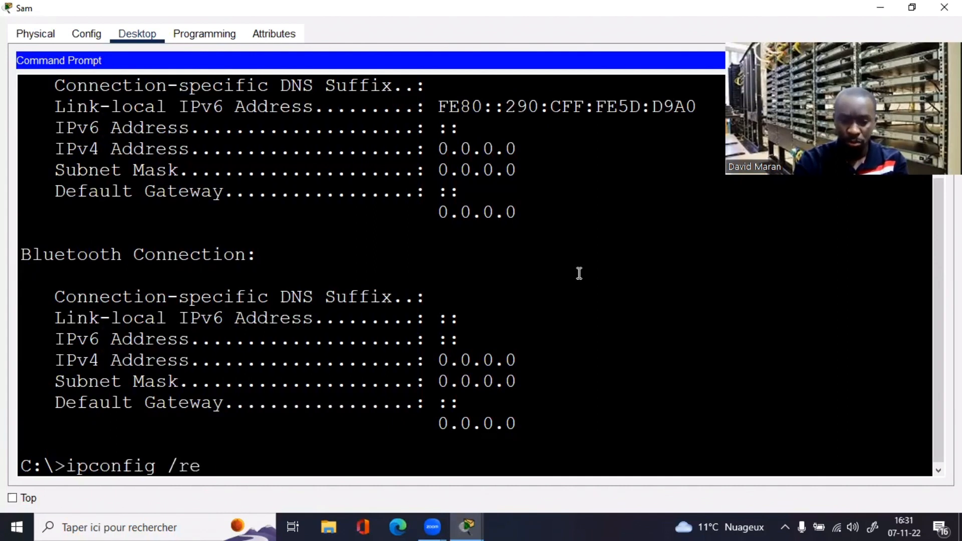
type("new")
key("Return")
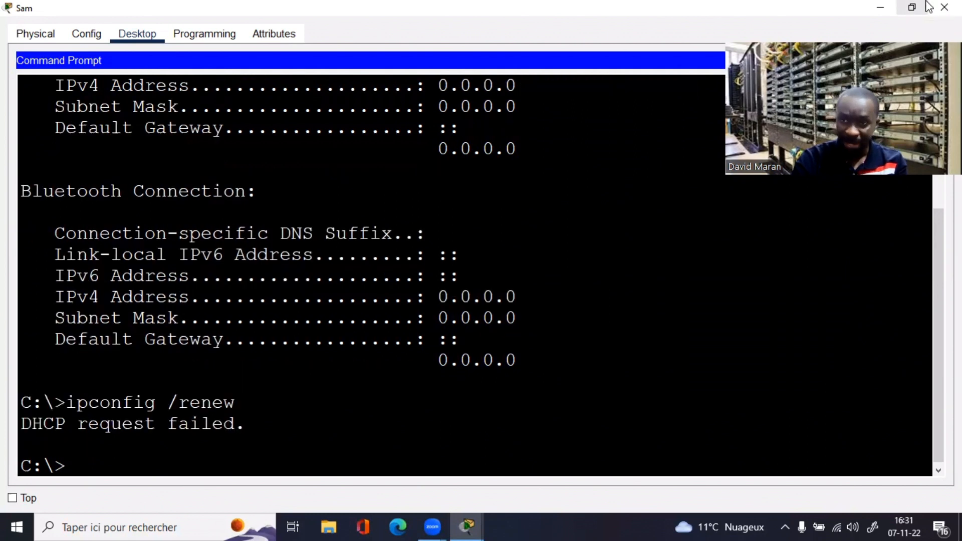
left_click(944, 7)
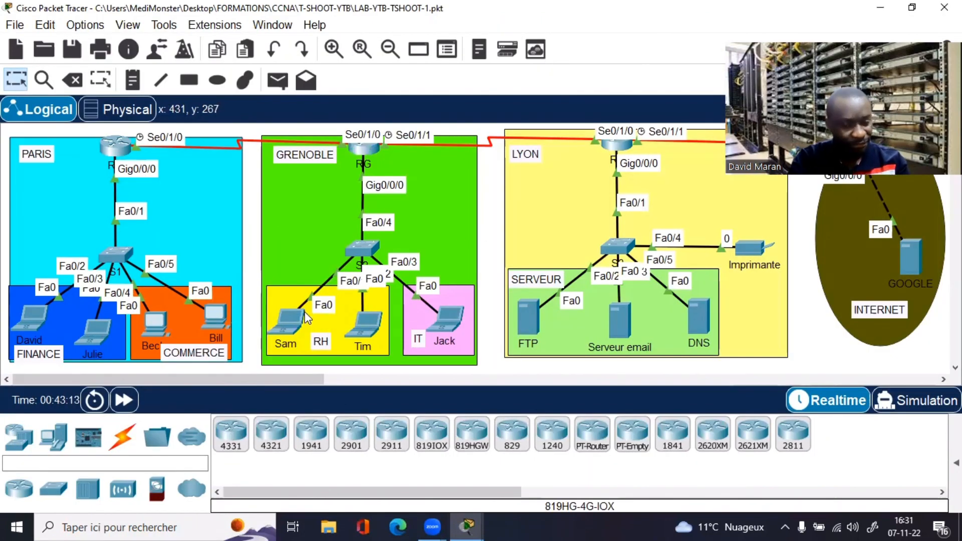
Step: On SW-GRENOBLE run show vlan brief and confirm VLANs 12 RH and 13 IT are active
left_click(363, 258)
left_click(360, 45)
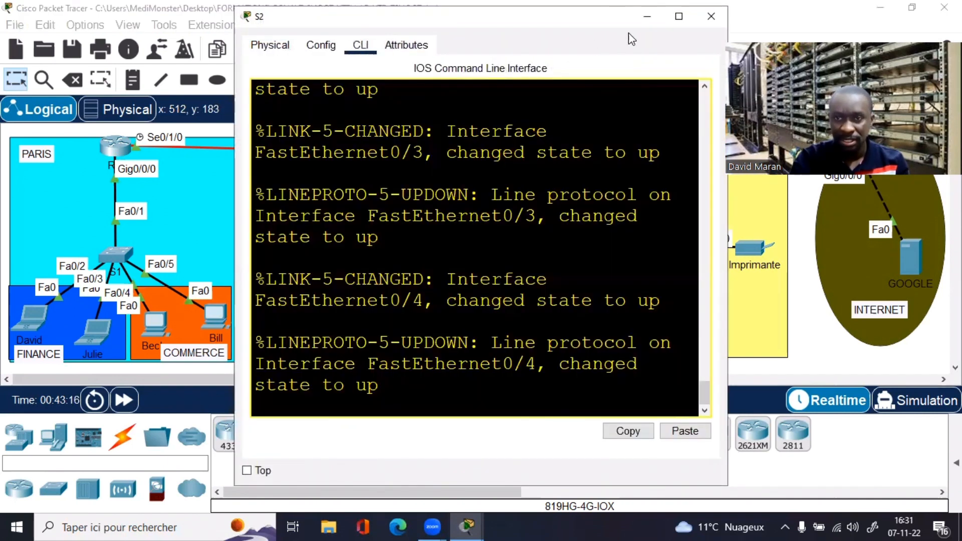
left_click(679, 16)
key("Return")
key("Return")
key("Return")
key("Return")
type("e")
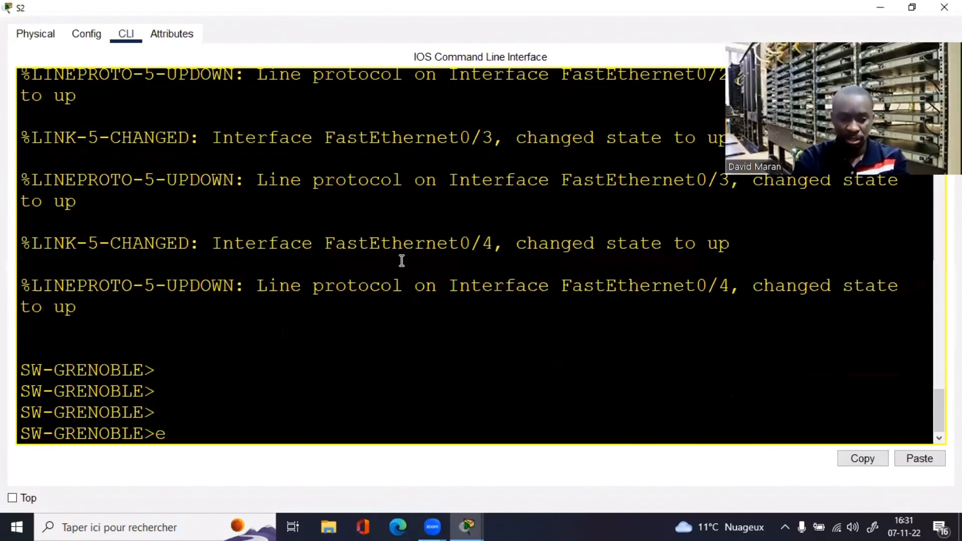
type("n")
key("Return")
type("sh vlan")
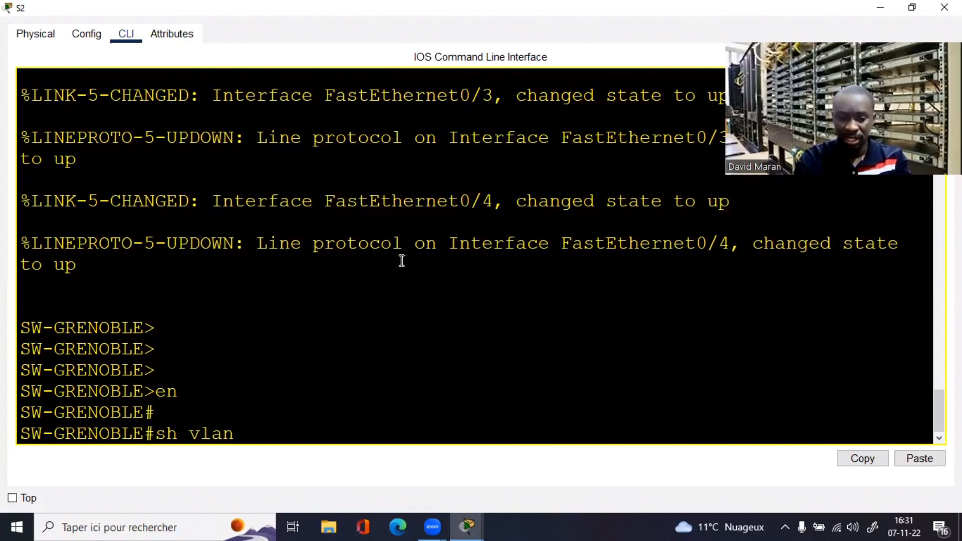
type(" br")
key("Return")
key("Return")
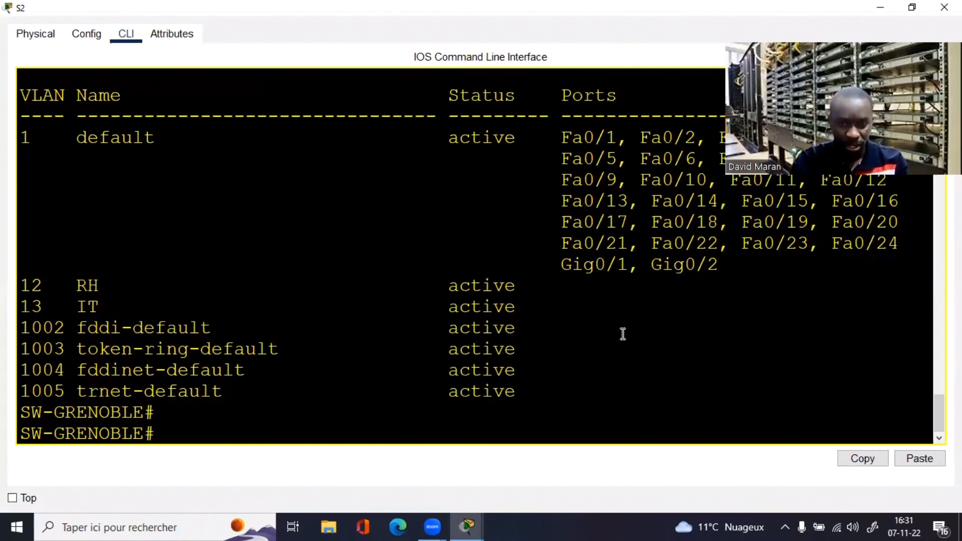
left_click_drag(26, 283, 689, 312)
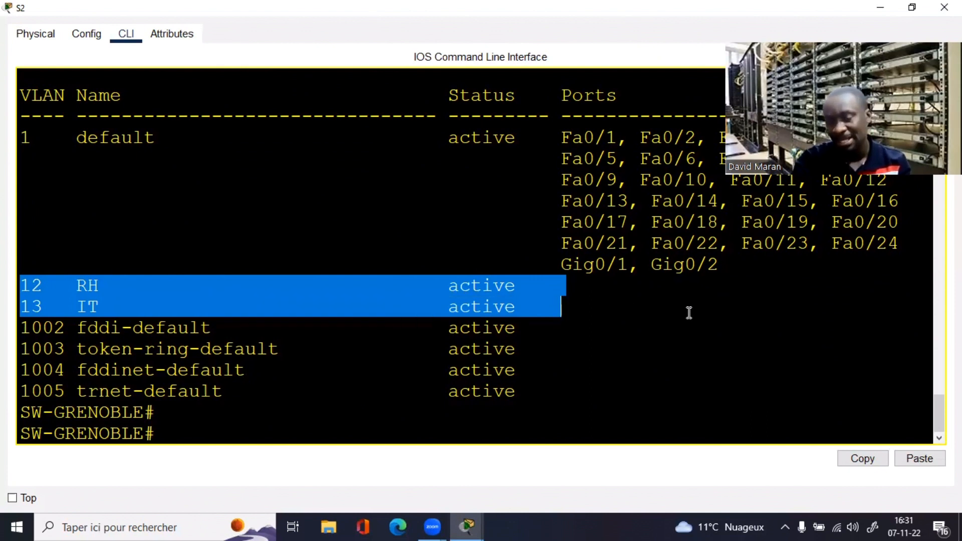
left_click(569, 301)
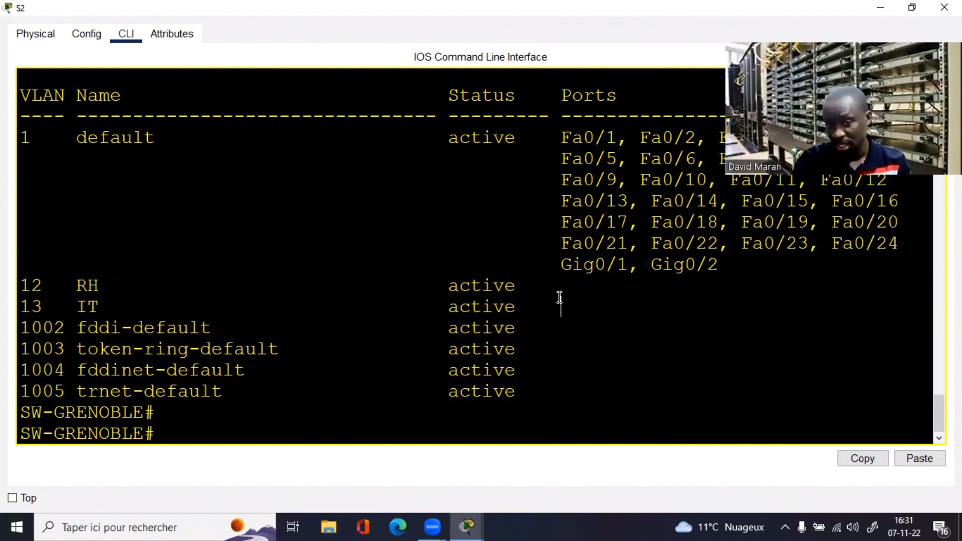
left_click_drag(545, 290, 669, 286)
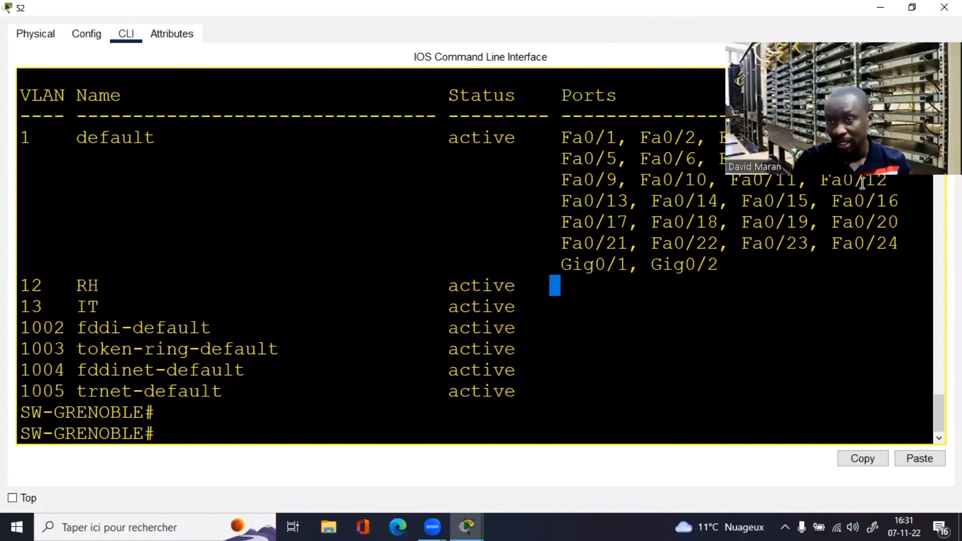
Step: Close the switch's CLI, tidy the two Grenoble laptops, and select switch S2
left_click(881, 8)
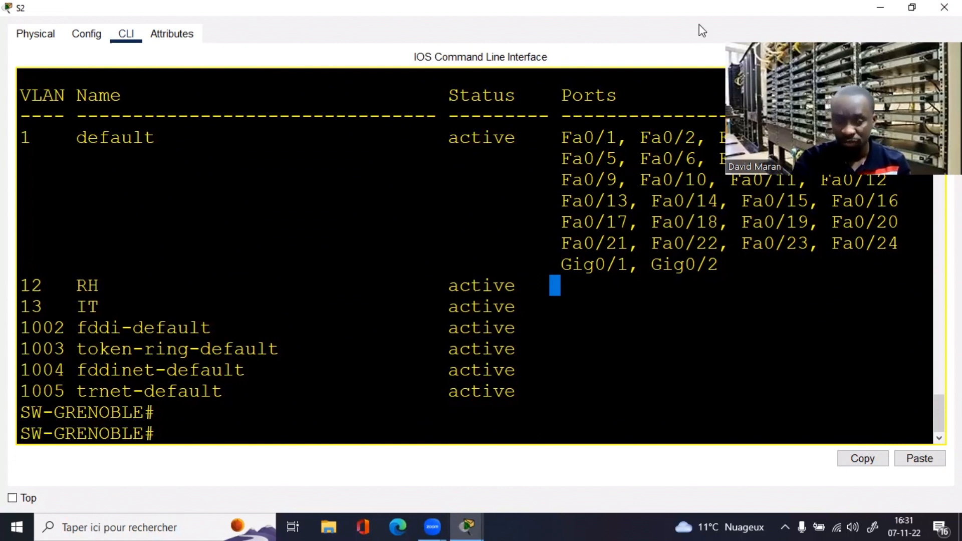
left_click_drag(288, 323, 283, 320)
left_click_drag(353, 330, 362, 332)
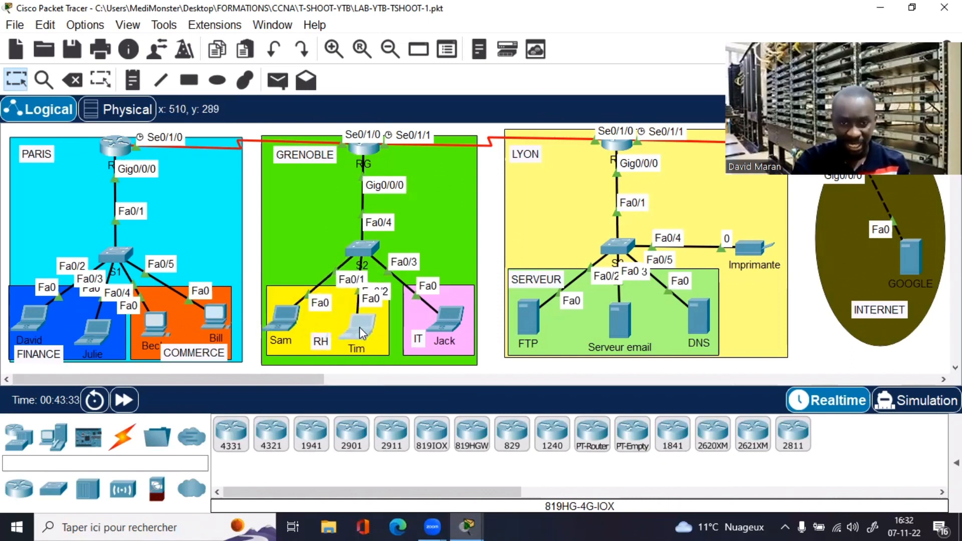
left_click(356, 251)
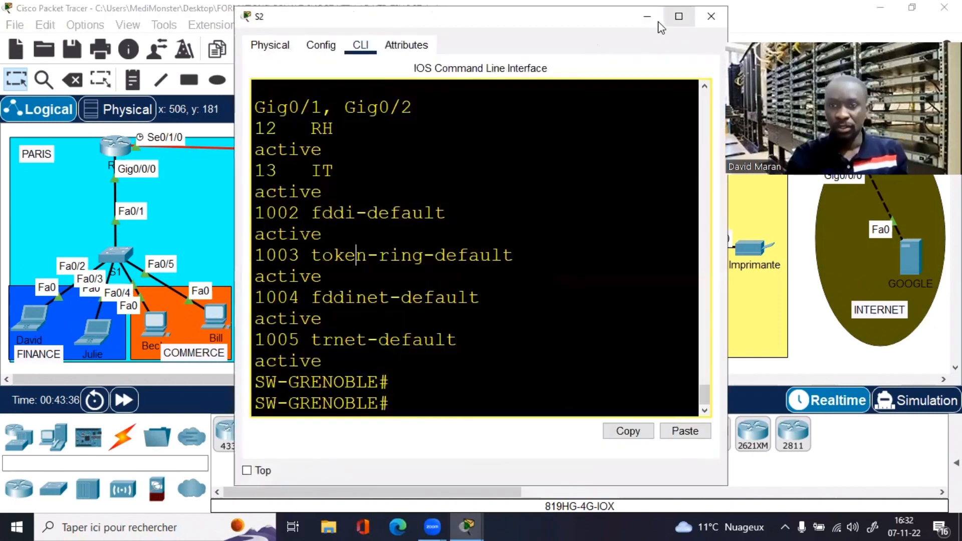
Step: In S2's CLI, select interface range Fa0/1-2 and assign both ports to access VLAN 12
left_click(679, 16)
type("conf t")
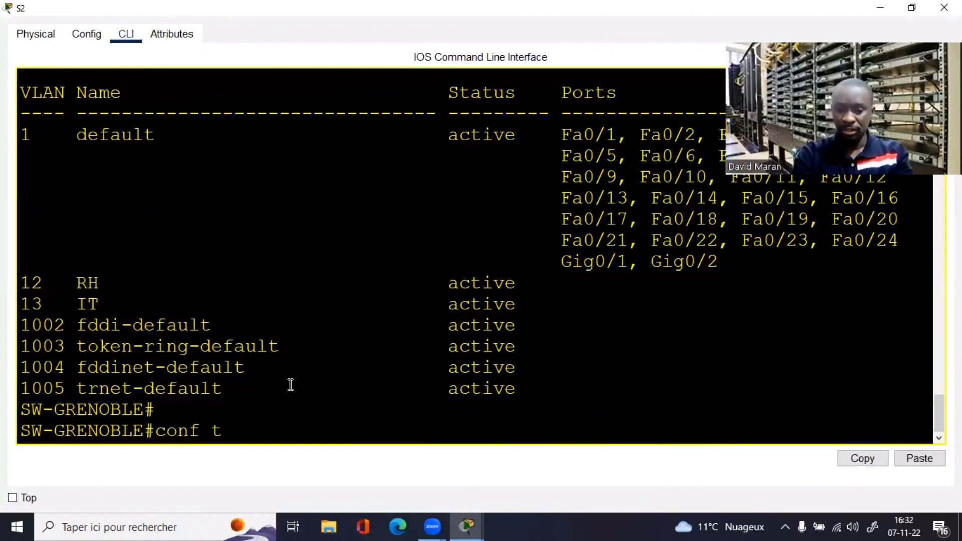
key("Return")
type("int ra")
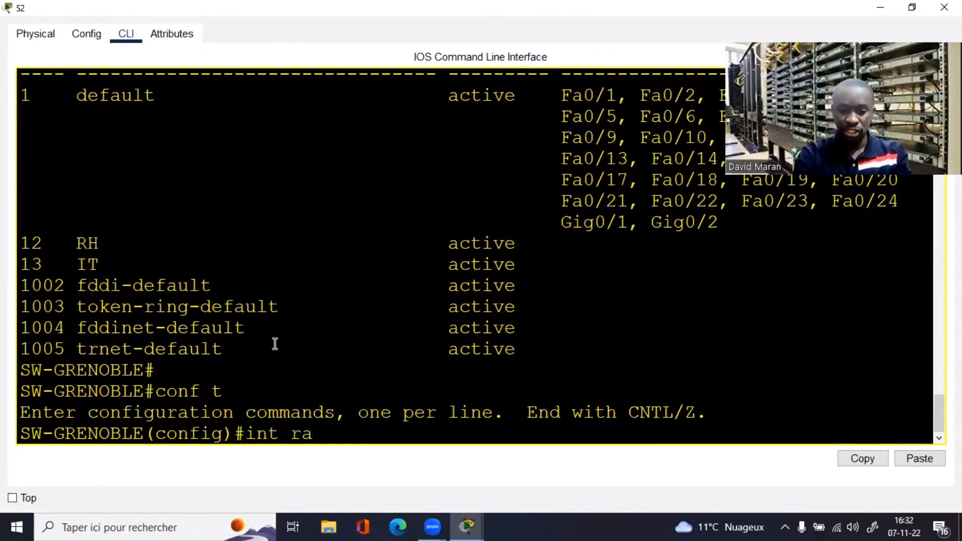
type("n fa0/1-2")
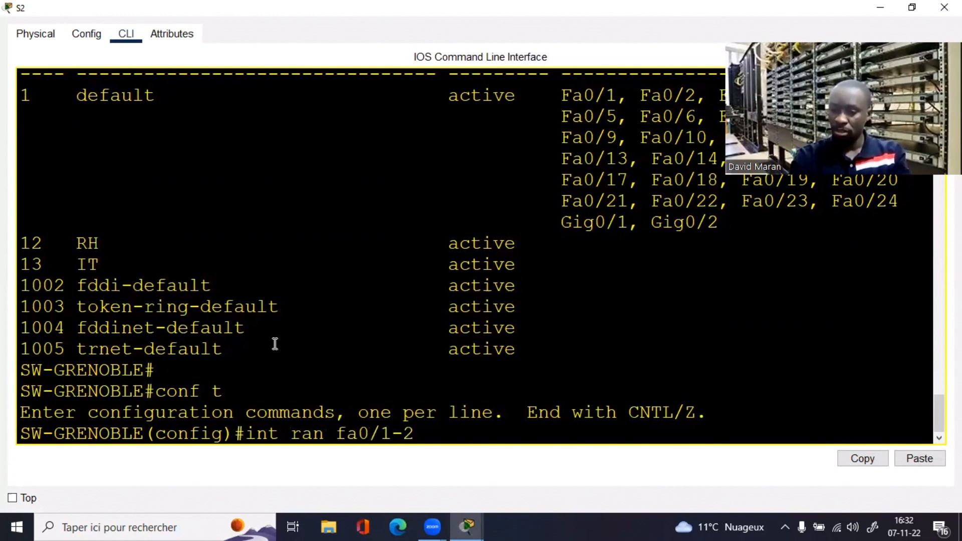
key("Return")
type("swxi")
key("Tab")
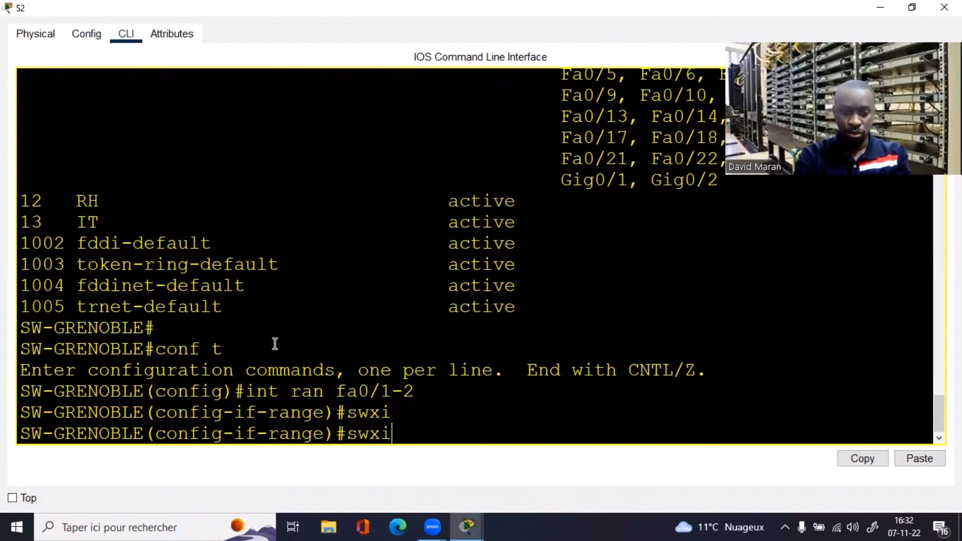
key("BackSpace")
type("i")
key("Tab")
type("ac")
key("Tab")
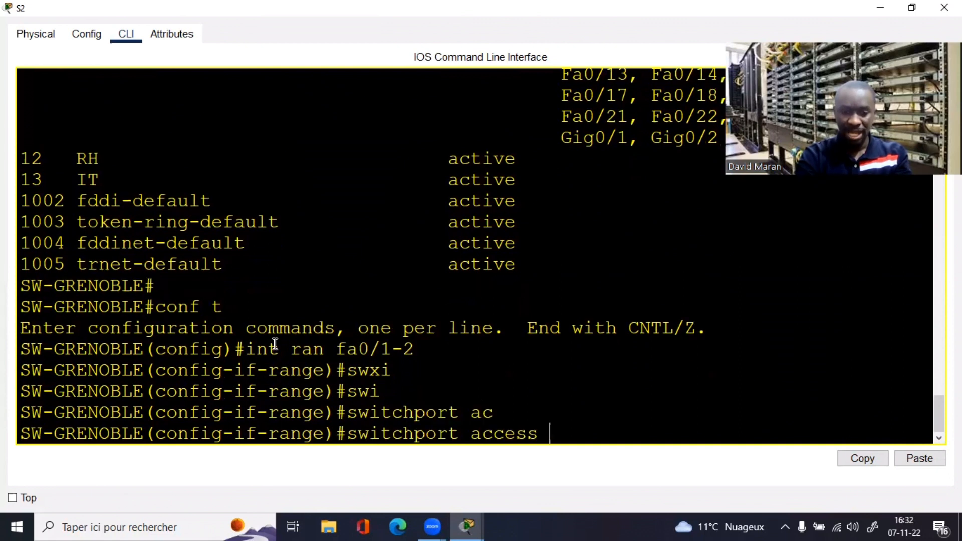
type("v")
key("Tab")
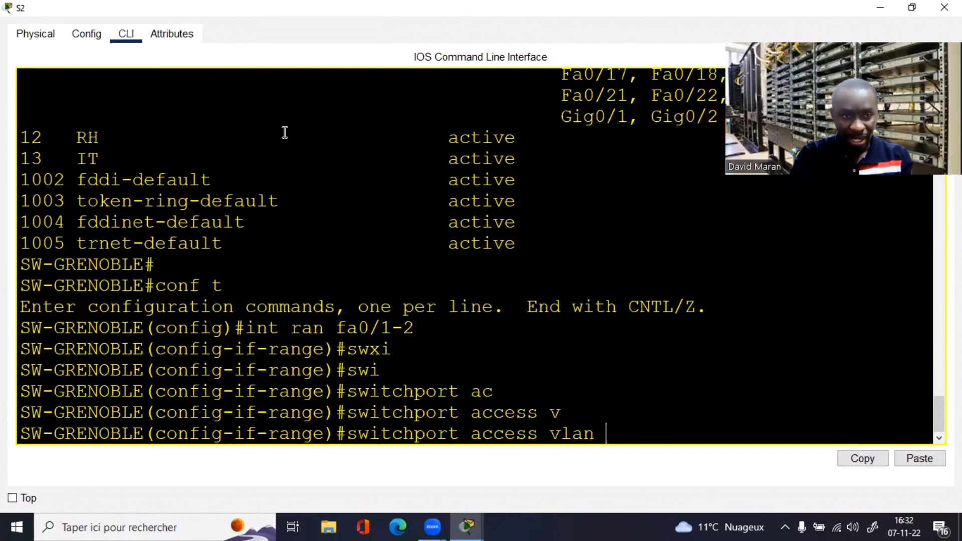
type("12")
key("Return")
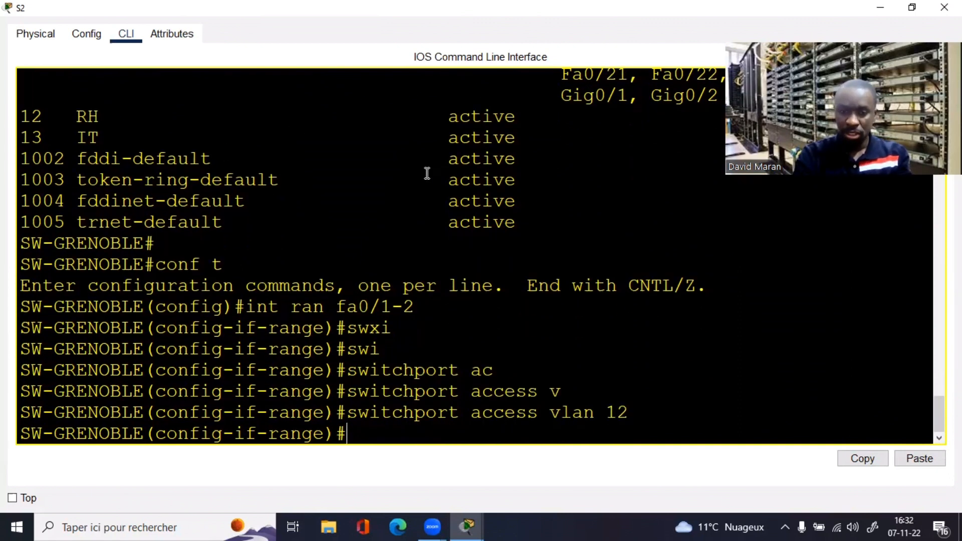
Step: Set Fa0/1-2 to switchport mode access
type("swi")
key("Tab")
type("m")
key("Tab")
type("a")
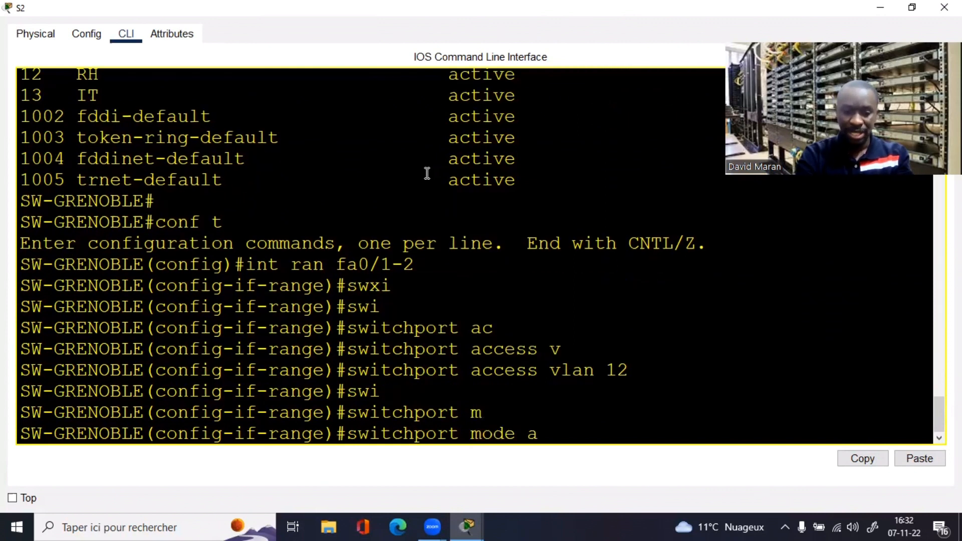
type("c")
key("Tab")
key("Return")
Step: Enable spanning-tree portfast on Fa0/1-2
type("sp")
key("Tab")
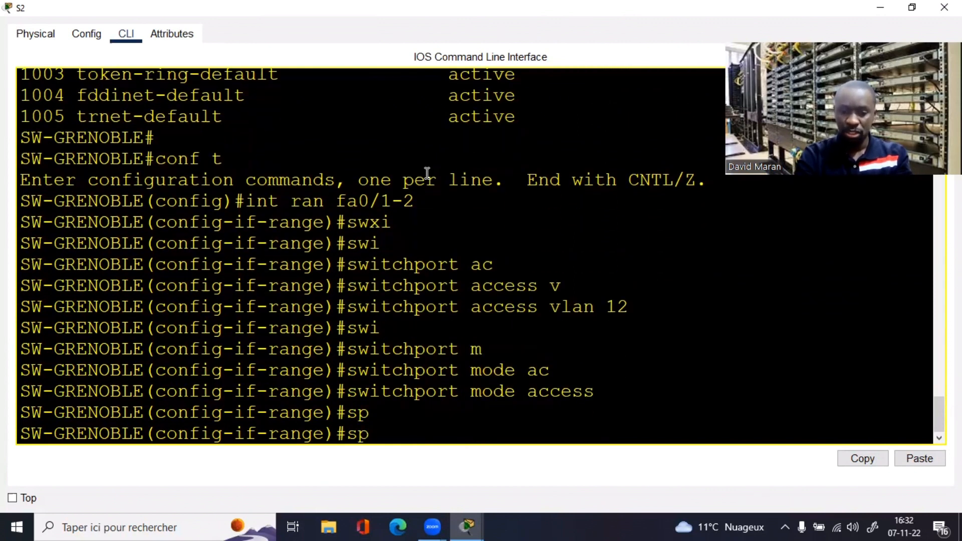
type("po")
key("Tab")
key("BackSpace")
key("BackSpace")
type("an")
key("Tab")
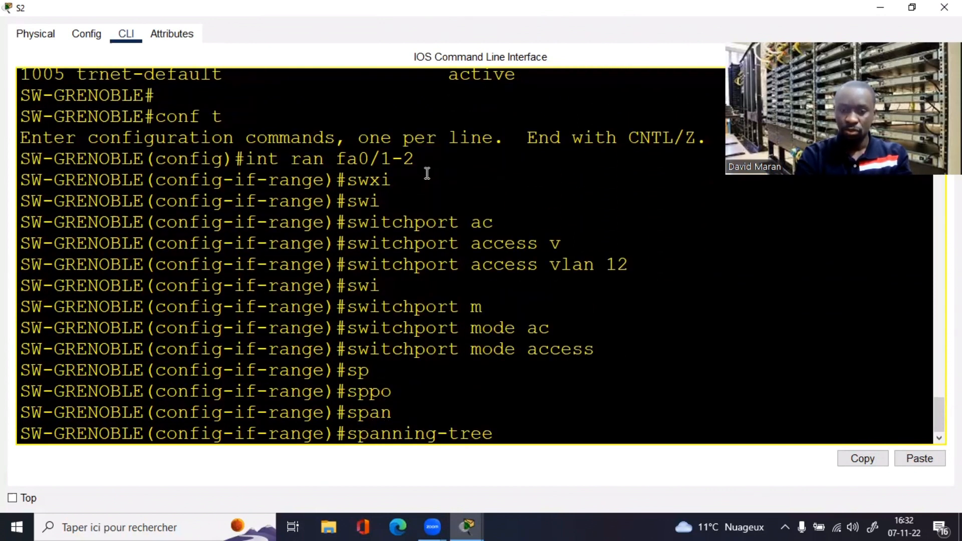
type("po")
key("Tab")
key("Return")
key("Return")
key("Return")
key("Return")
key("Return")
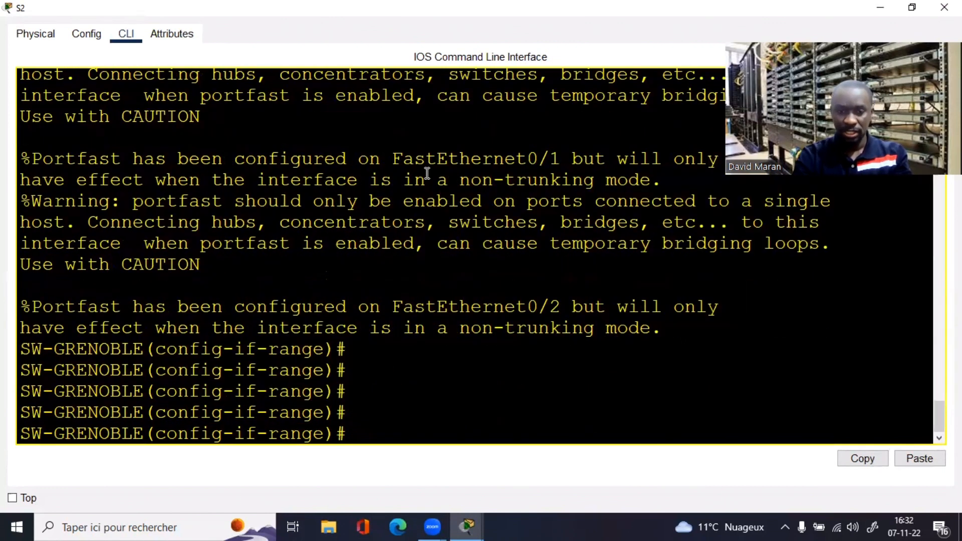
Step: Reopen S2's full-screen CLI and exit the interface range to global configuration
left_click(944, 7)
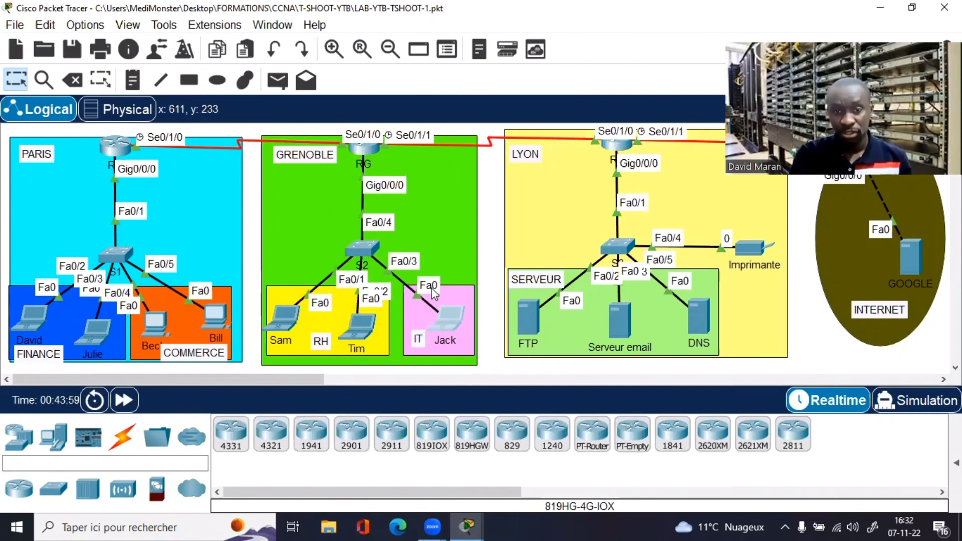
left_click(360, 251)
left_click(678, 18)
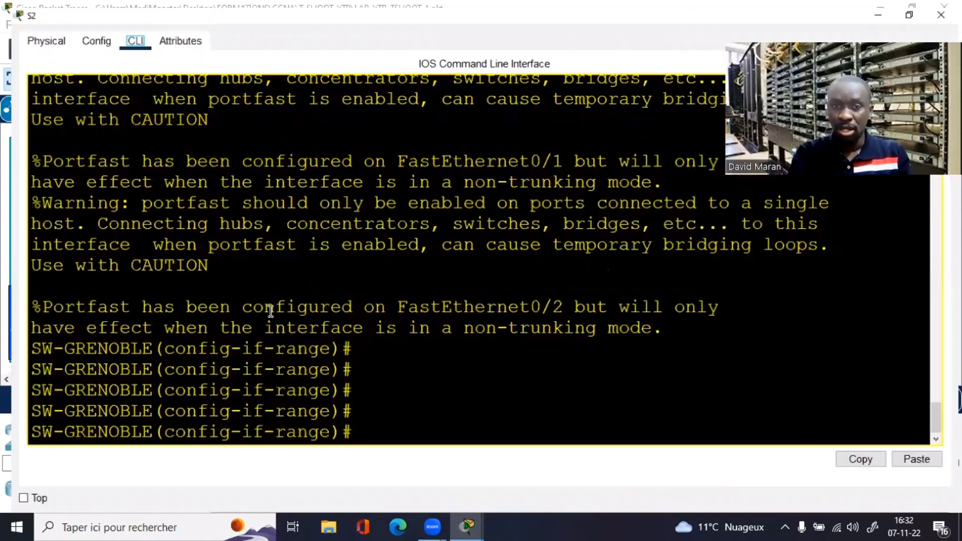
type("e")
type("xi")
key("Return")
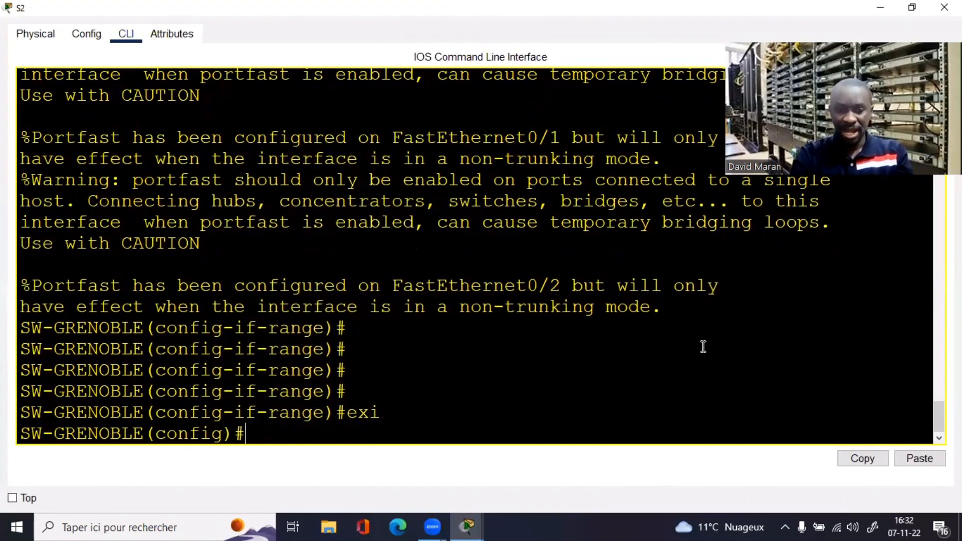
Step: Select interface Fa0/3 and assign it to access VLAN 13
scroll(931, 387, "up", 10)
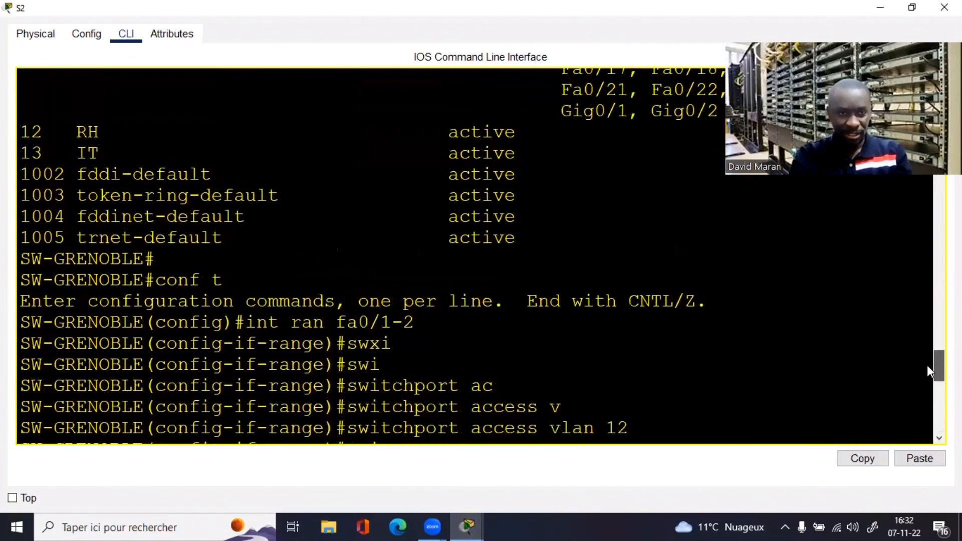
scroll(924, 417, "down", 10)
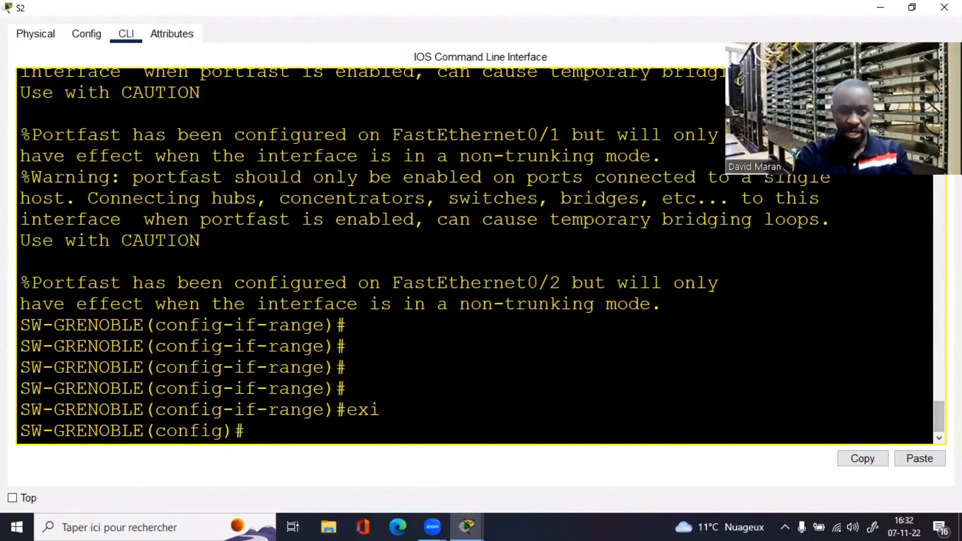
type("int fa0/")
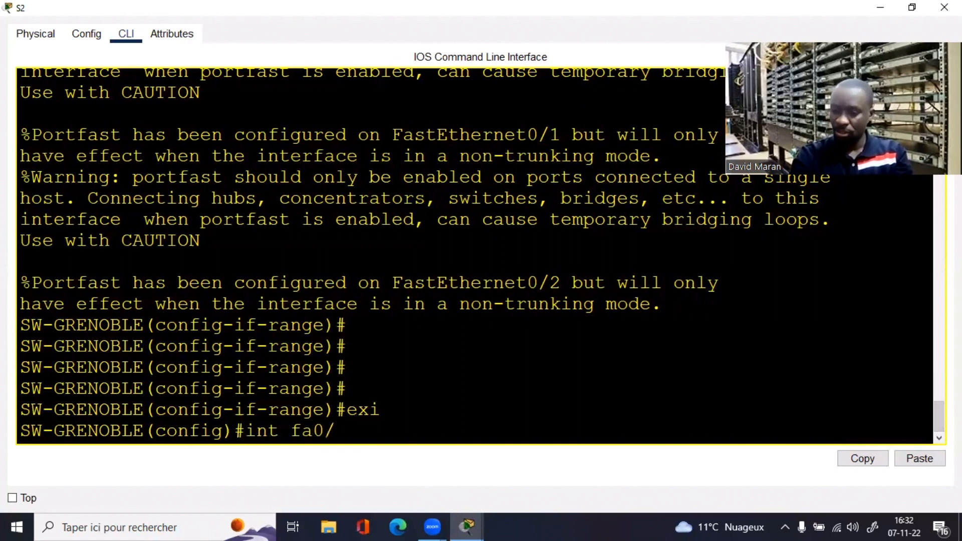
type("3")
key("Return")
type("swi")
key("Tab")
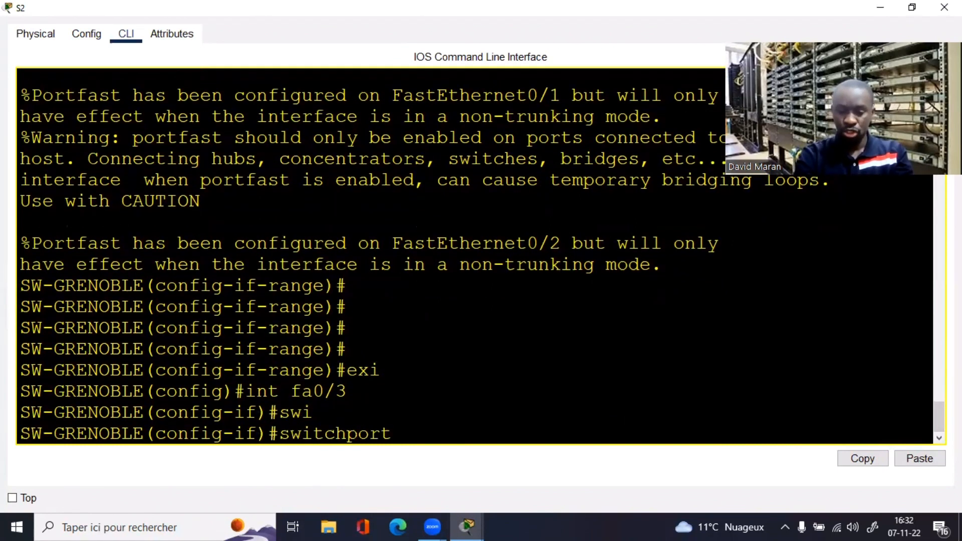
type("ac")
key("Tab")
type("v")
key("Tab")
type("13")
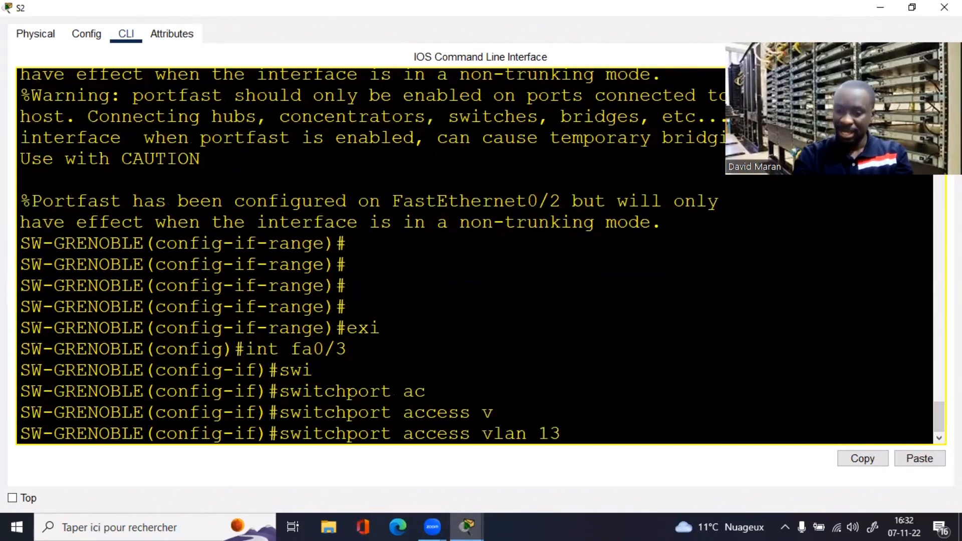
key("Return")
Step: Enable spanning-tree portfast on Fa0/3
type("s")
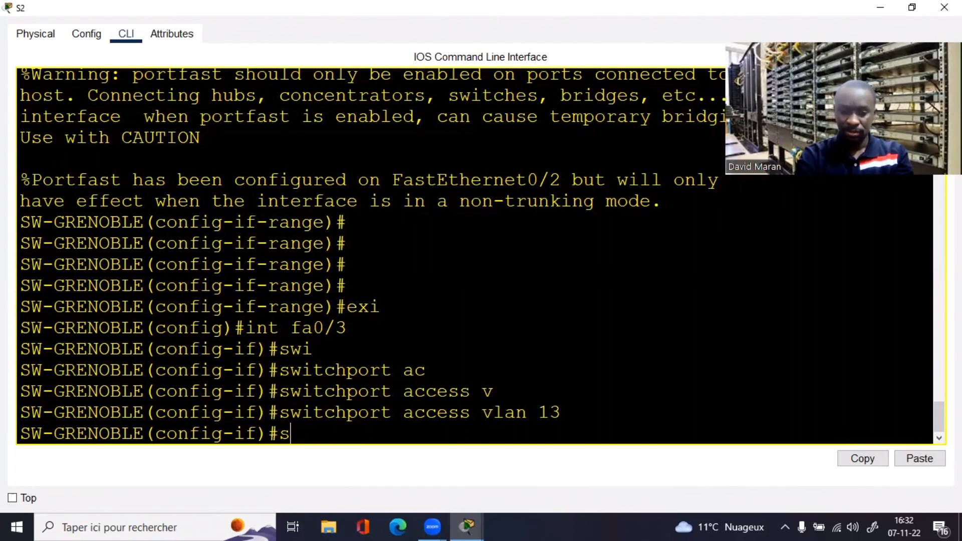
type("pa")
key("Tab")
type("p")
key("Tab")
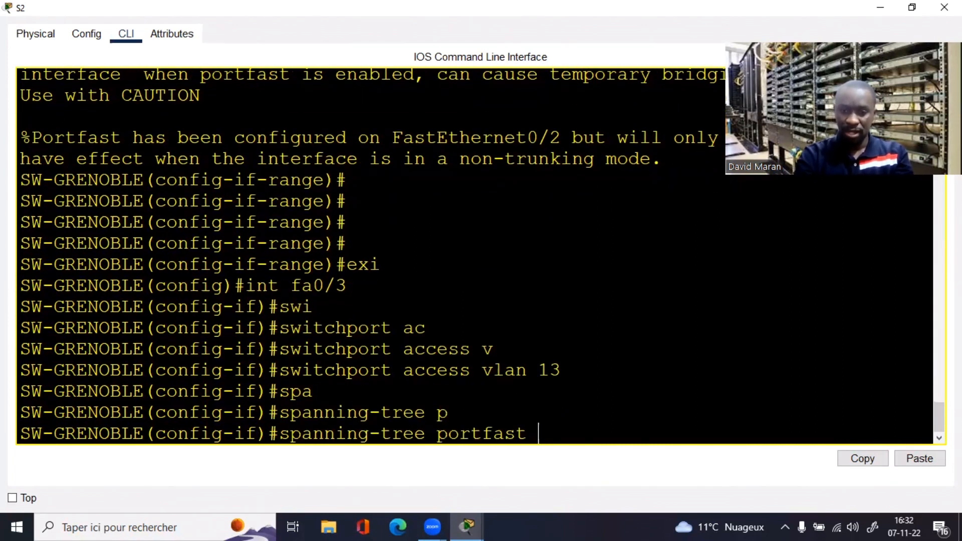
key("Return")
Step: Set Fa0/3 to switchport mode access and return to privileged mode with end
type("s")
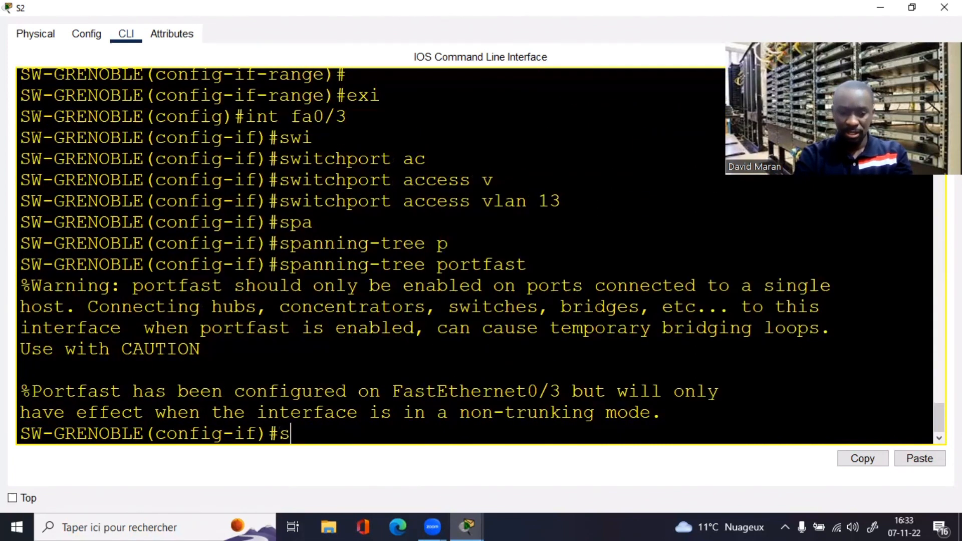
key("super+w")
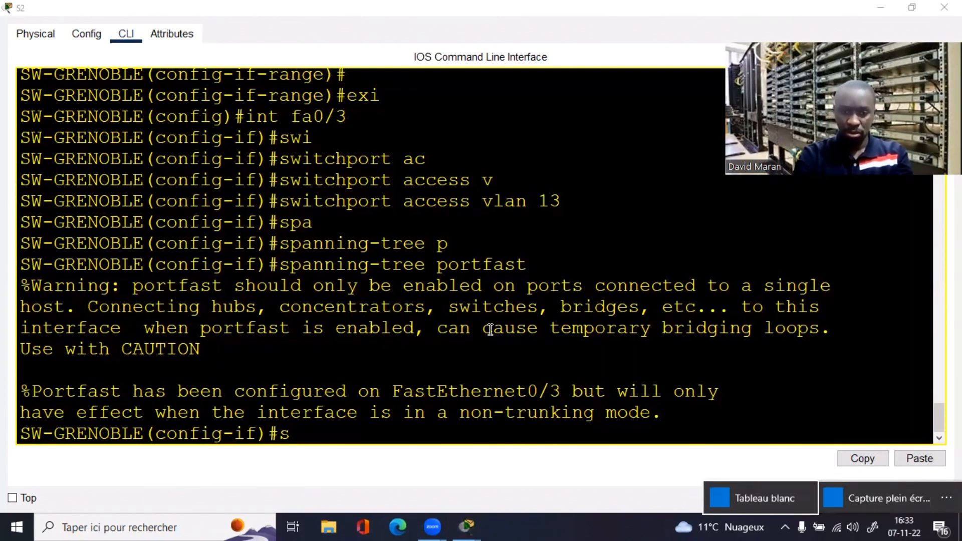
left_click(375, 435)
type("w")
key("Tab")
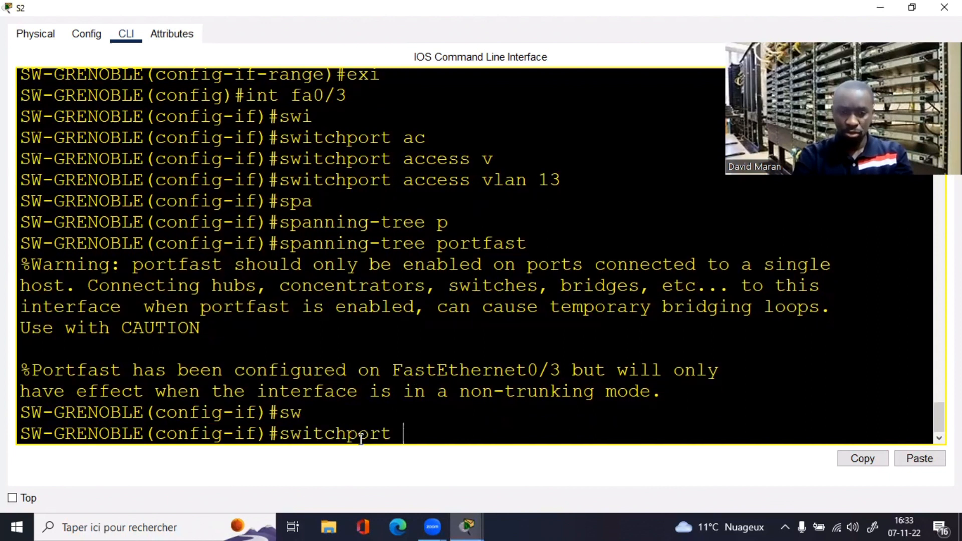
type("mo")
key("Tab")
type("ac")
key("Tab")
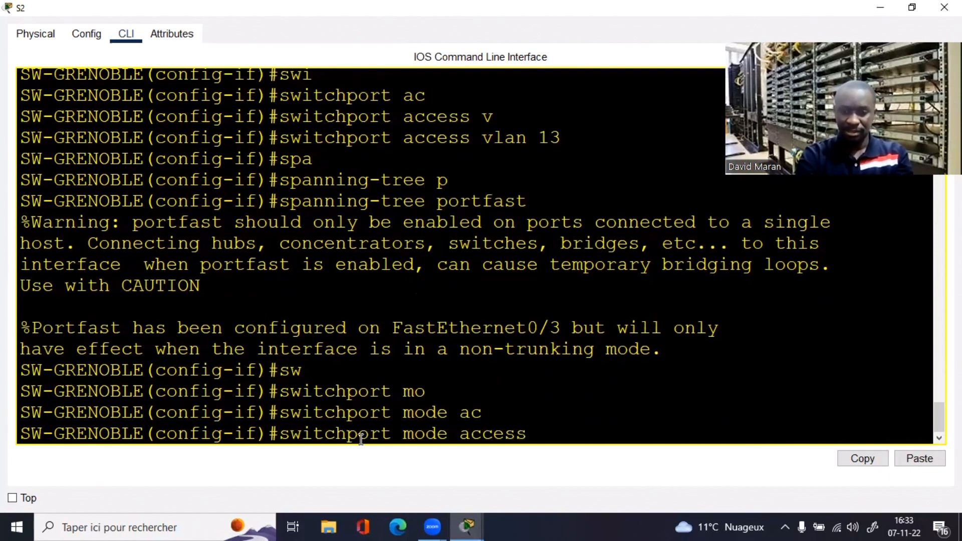
key("Return")
key("Return")
key("Return")
key("Return")
type("end")
key("Return")
key("Return")
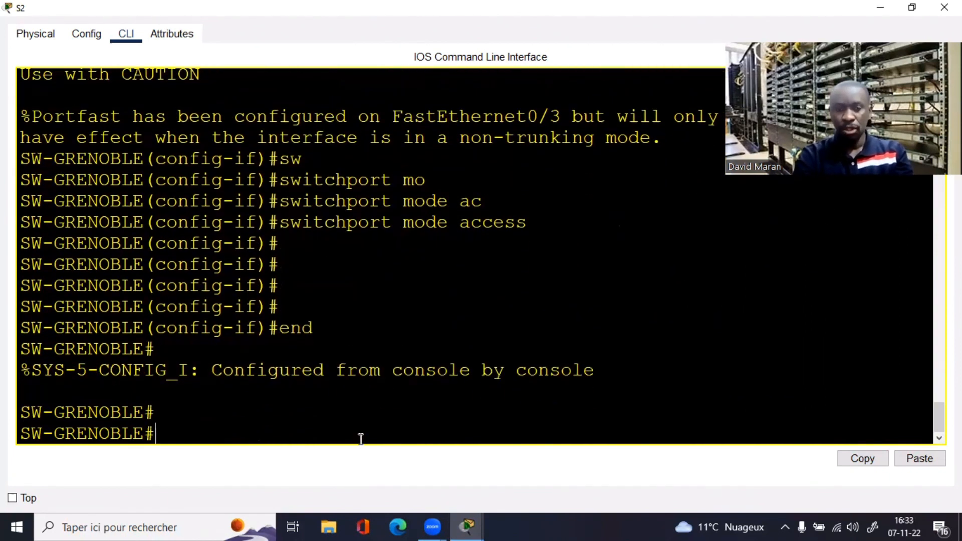
key("Return")
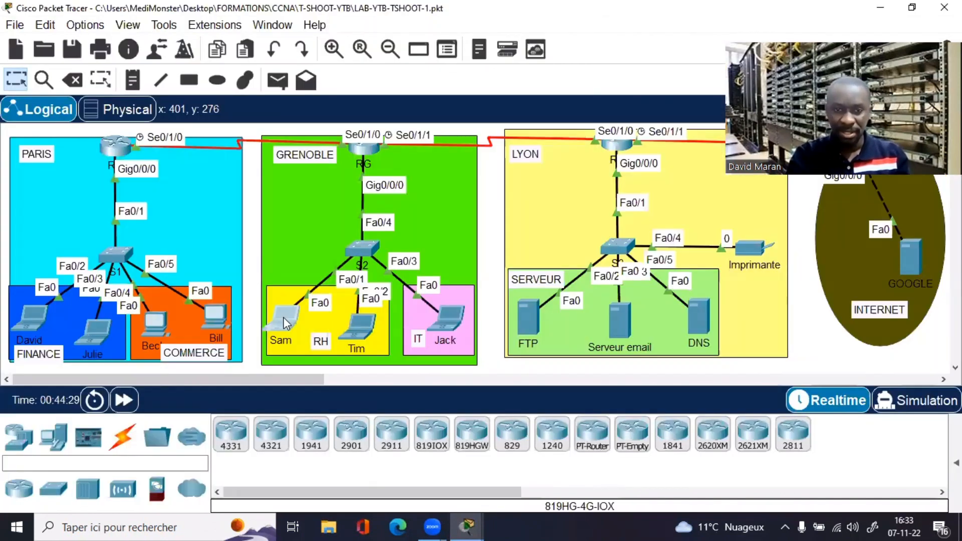
Step: Switch the left RH laptop's IP configuration from static to DHCP
left_click(286, 323)
left_click(306, 117)
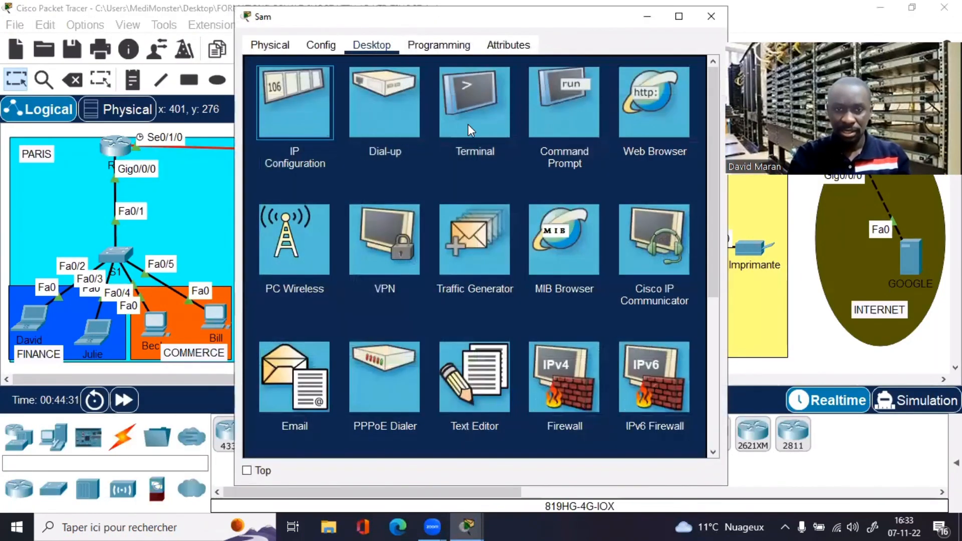
left_click(409, 128)
left_click(262, 128)
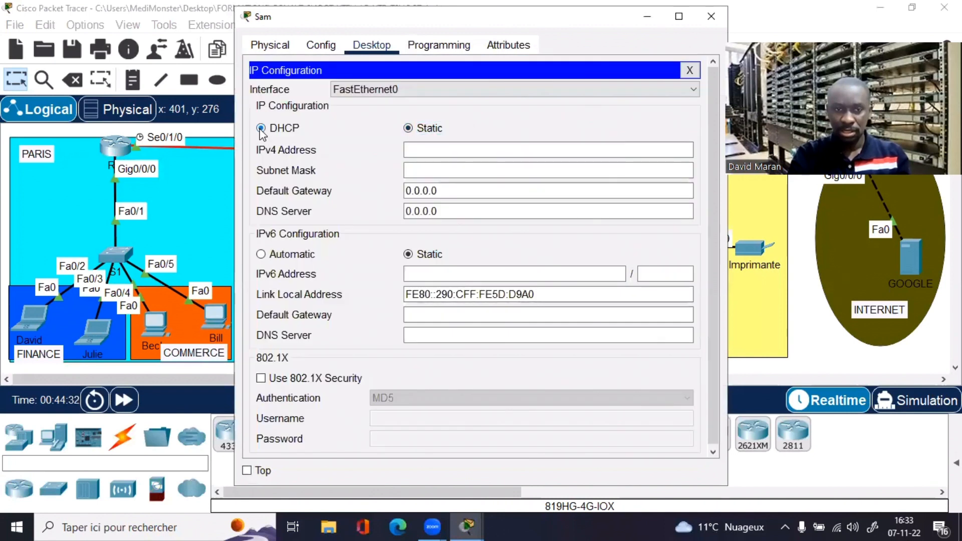
left_click(690, 70)
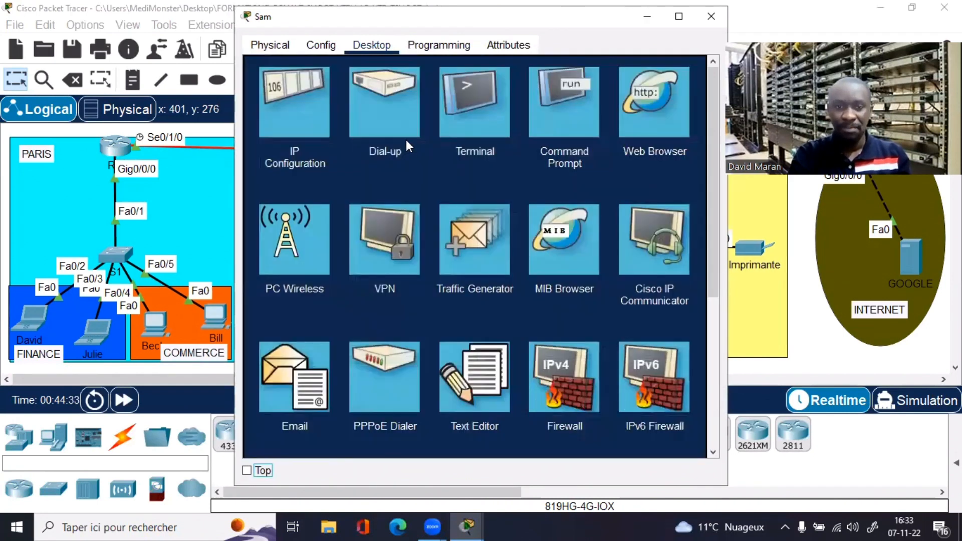
left_click(292, 104)
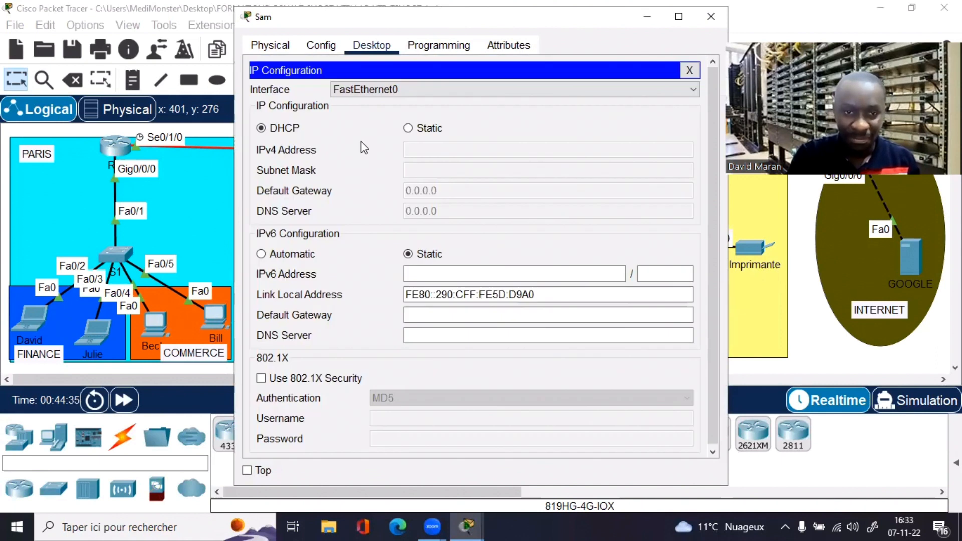
left_click(689, 70)
Step: Rerun ipconfig /renew in the laptop's Command Prompt; the renewal still fails
left_click(575, 97)
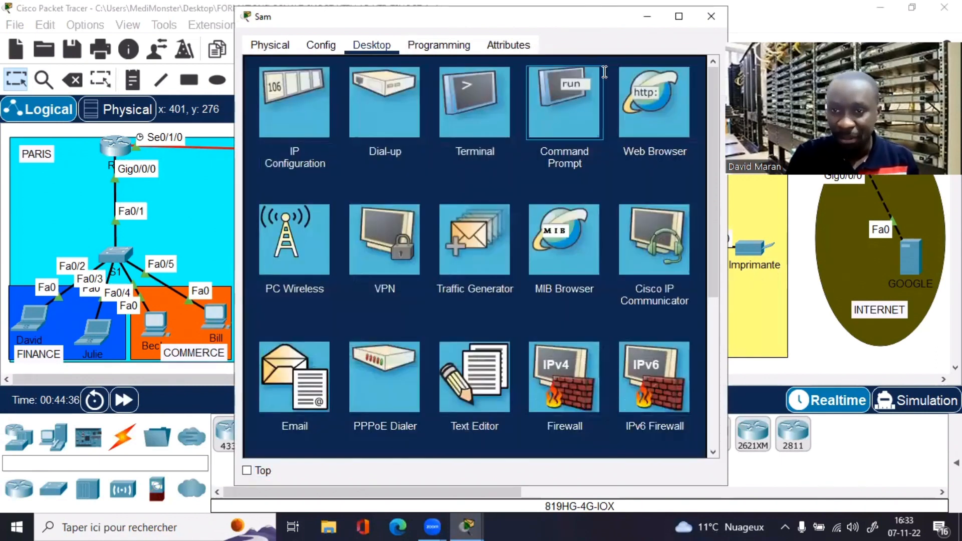
left_click(679, 17)
key("Return")
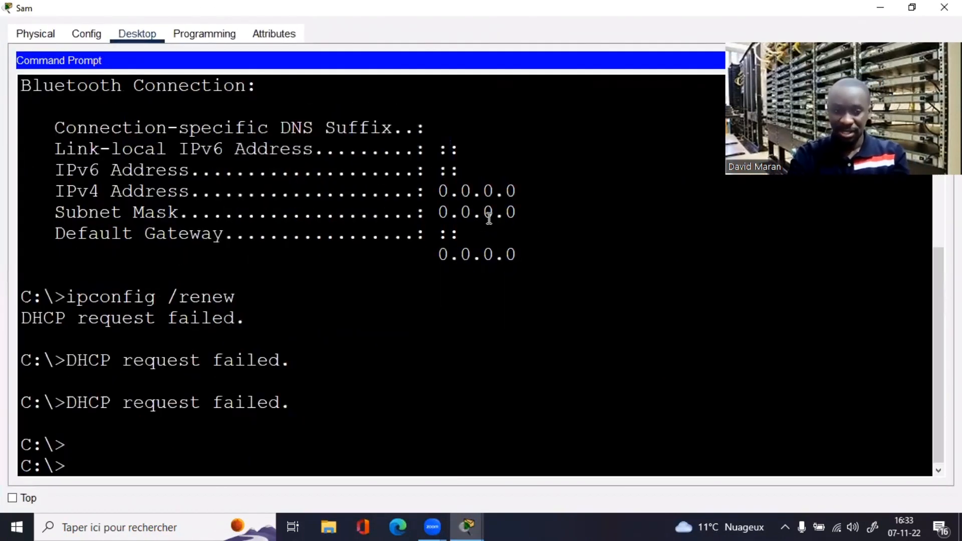
key("Return")
key("Return")
key("Up")
key("Return")
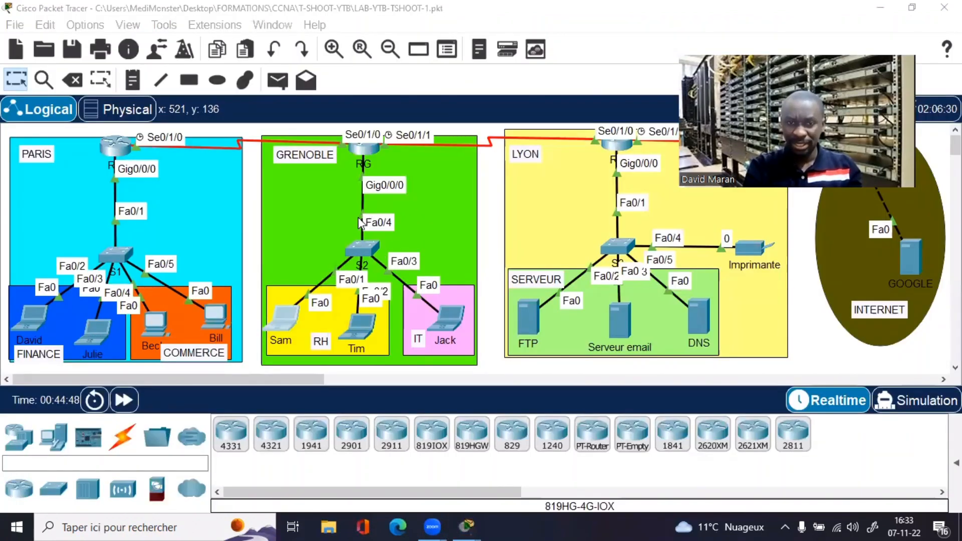
Step: Open S2 full screen and run show interfaces trunk, which lists no trunk ports
left_click(357, 245)
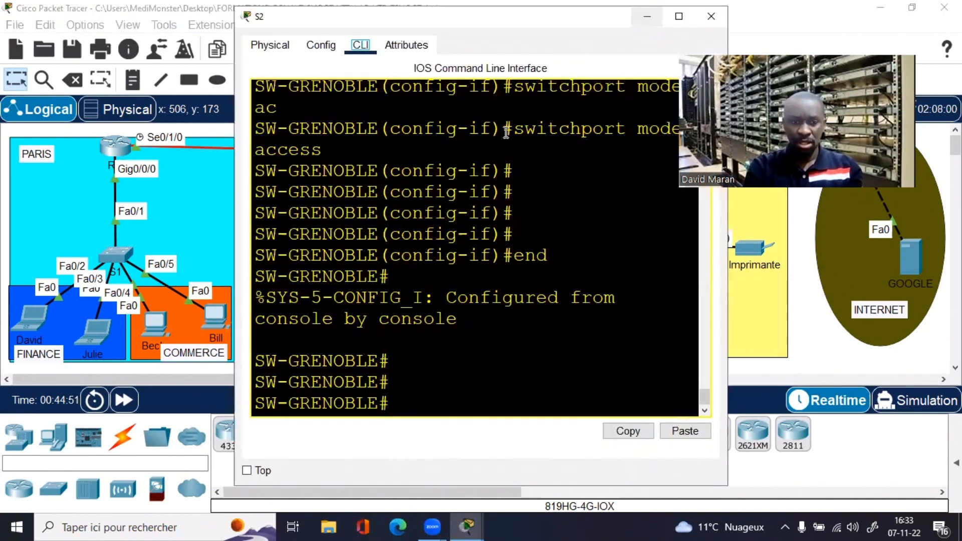
key("super+Up")
type("sh ")
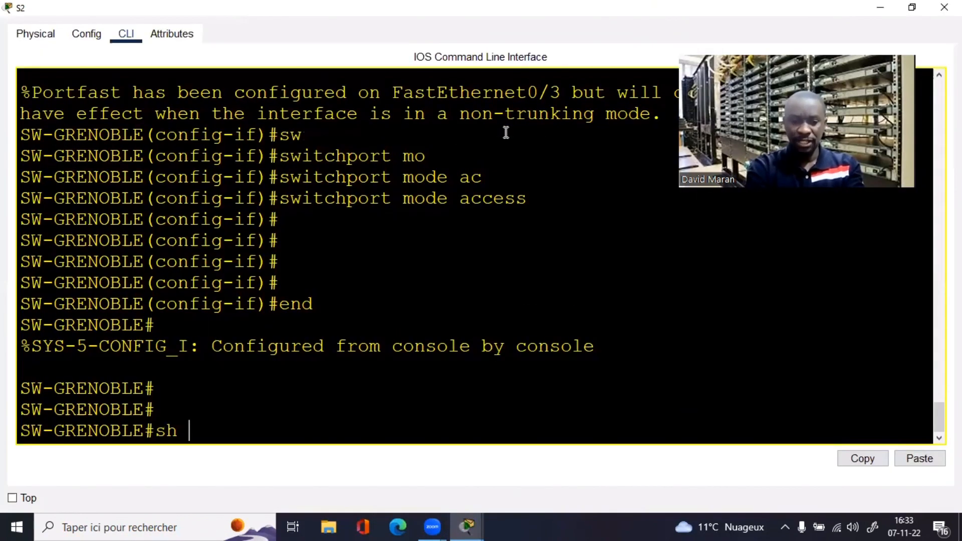
type("int tr")
key("Tab")
key("Return")
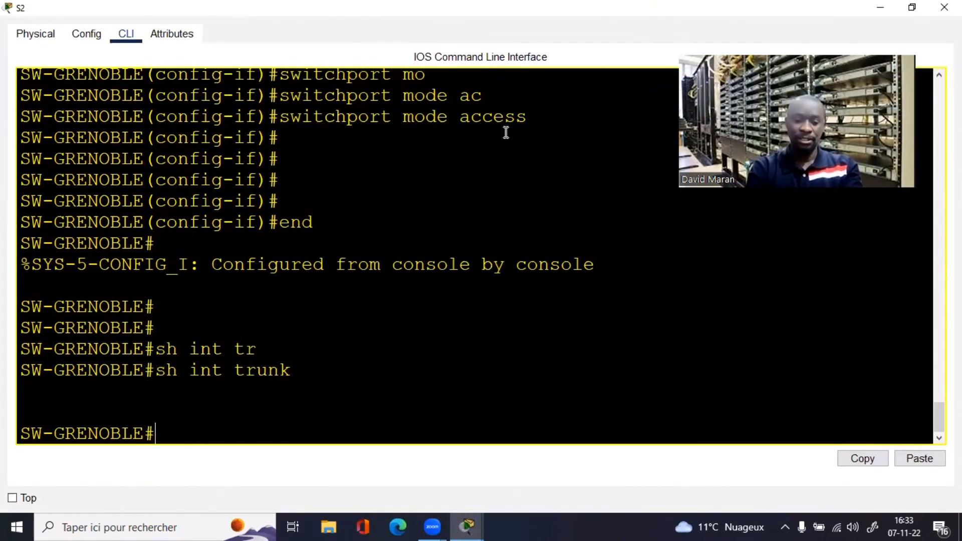
Step: Enter global configuration mode on S2 with conf t
type("conf t")
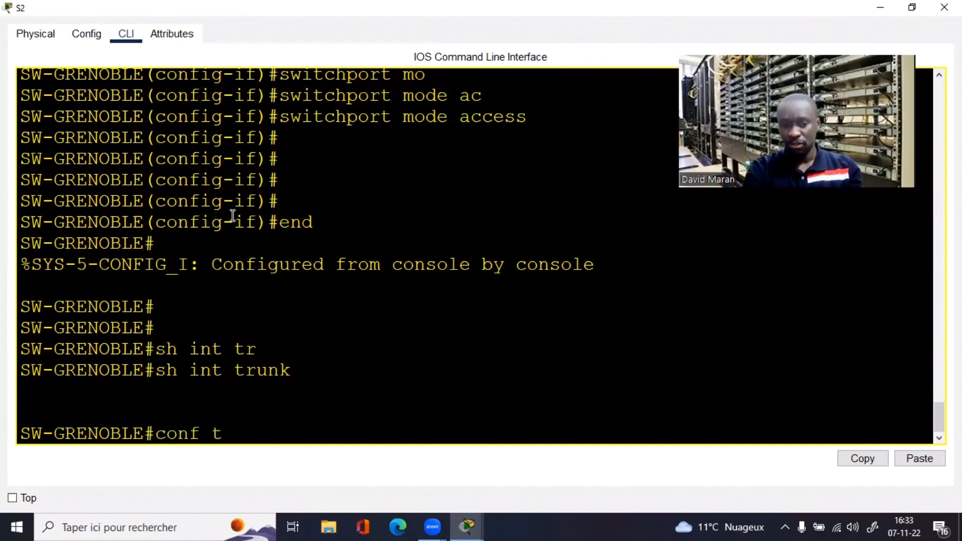
key("Return")
left_click_drag(183, 333, 306, 331)
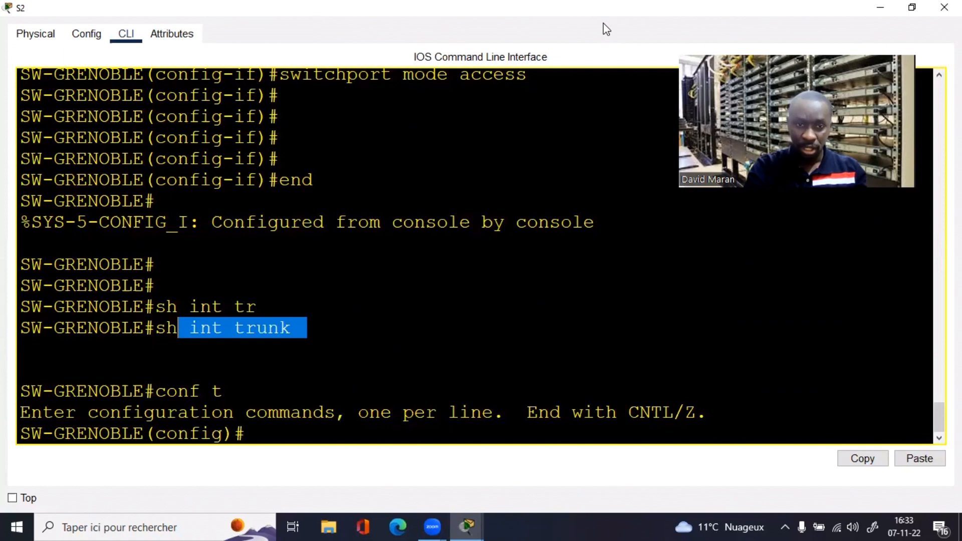
double_click(605, 8)
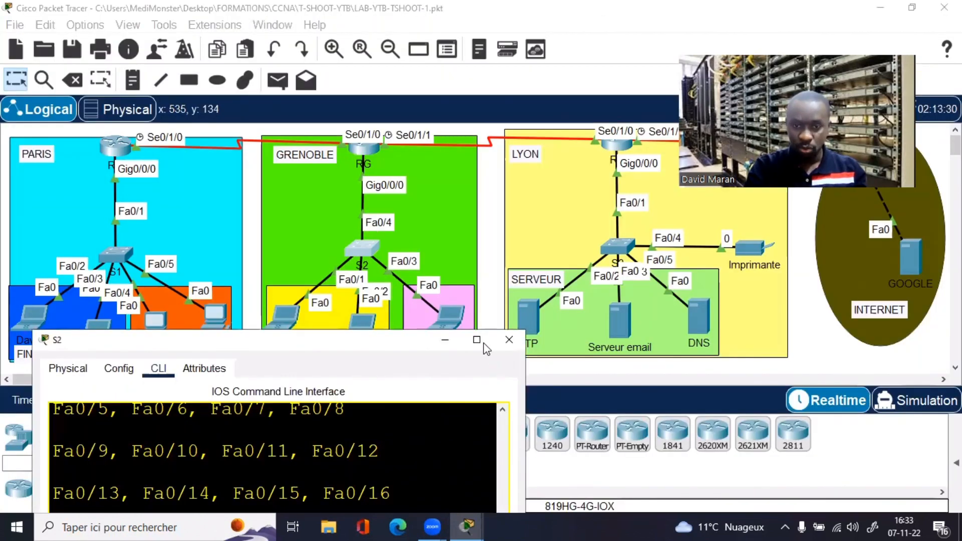
key("super+Up")
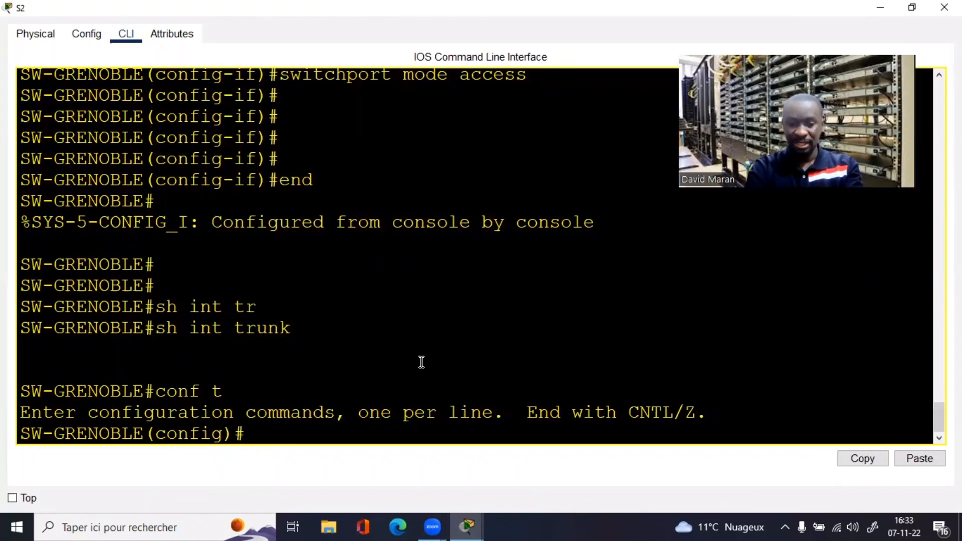
Step: Make Fa0/4 a trunk port with switchport mode trunk, then end and close the switch window
type("int f0/4")
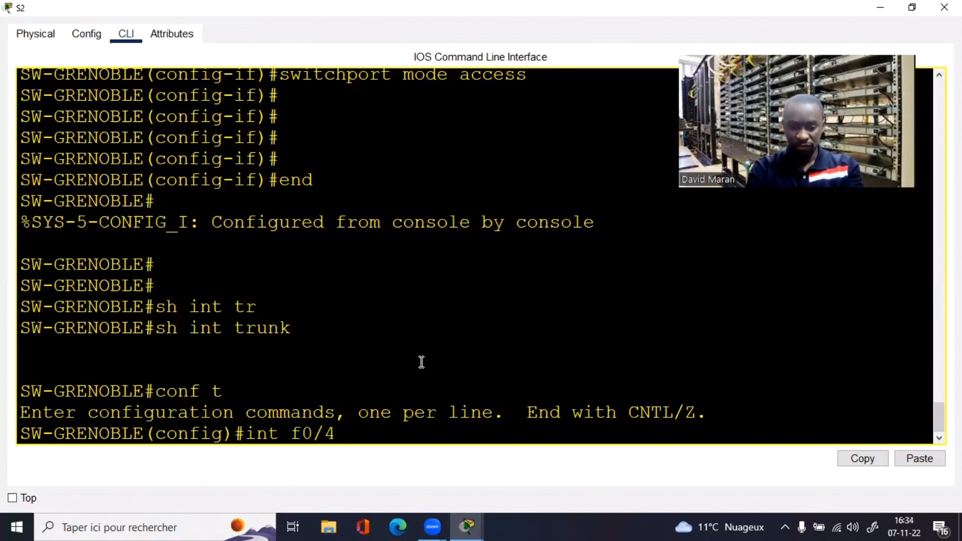
key("Return")
type("switchport mode")
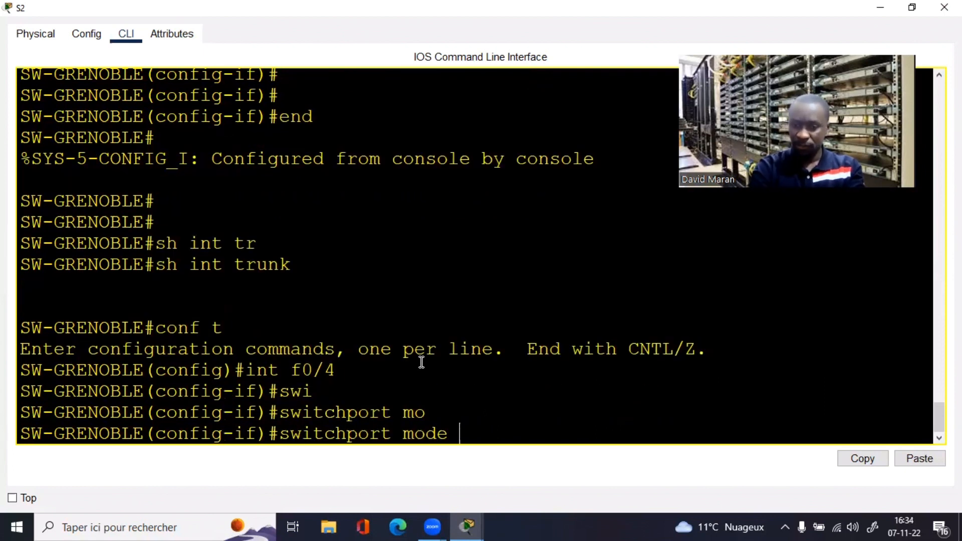
type("tr")
key("Tab")
key("Return")
key("Return")
key("Return")
key("Return")
key("Return")
key("Return")
type("end")
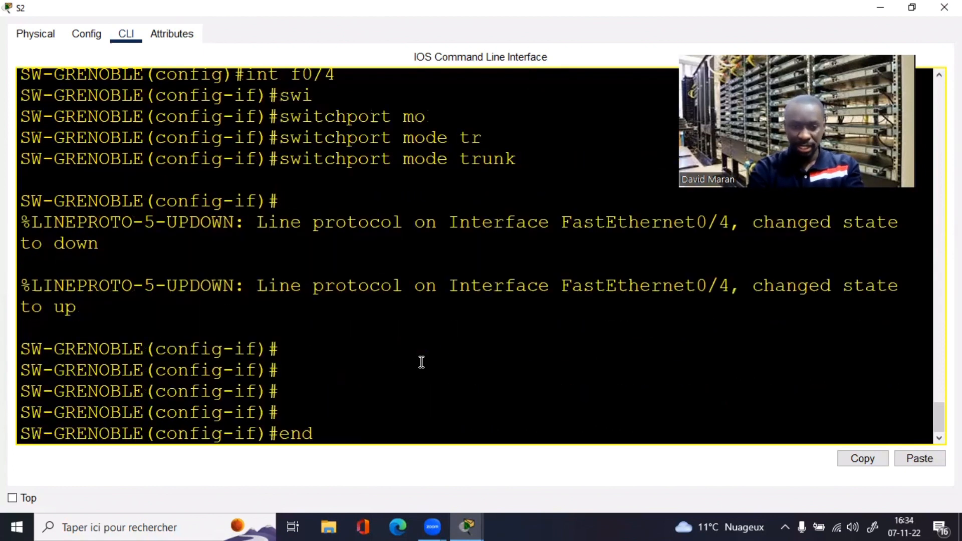
key("Return")
key("Return")
key("Return")
key("Return")
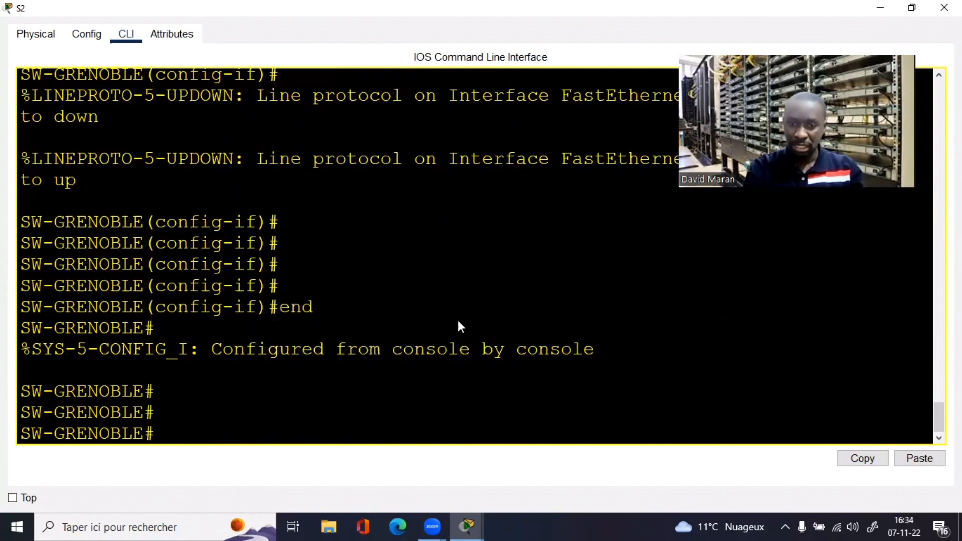
key("super+Down")
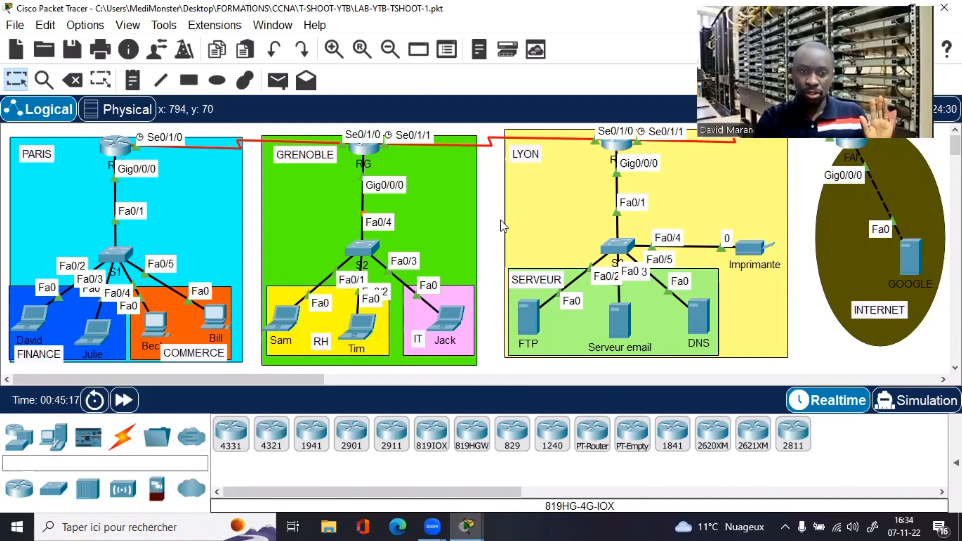
Step: Set the IT laptop's IP configuration to DHCP
left_click(447, 328)
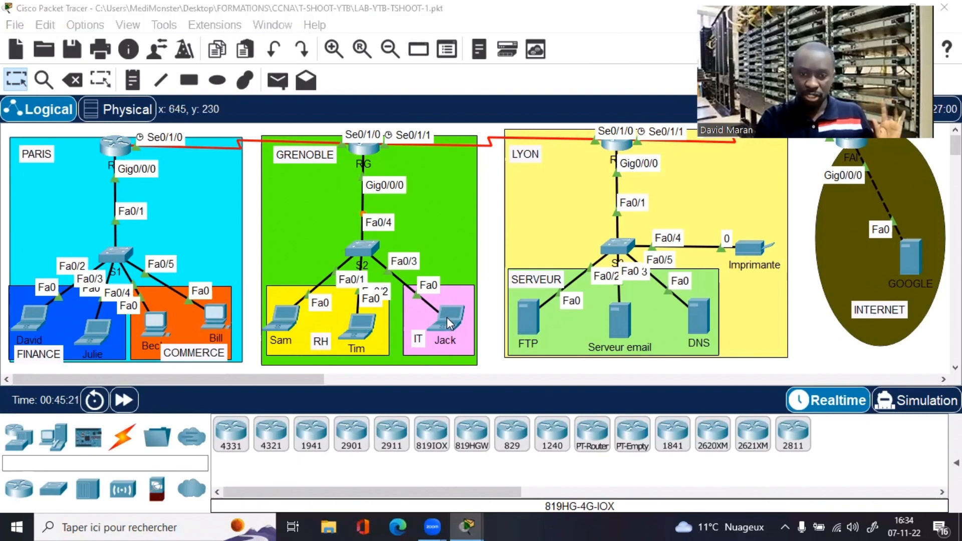
left_click(446, 318)
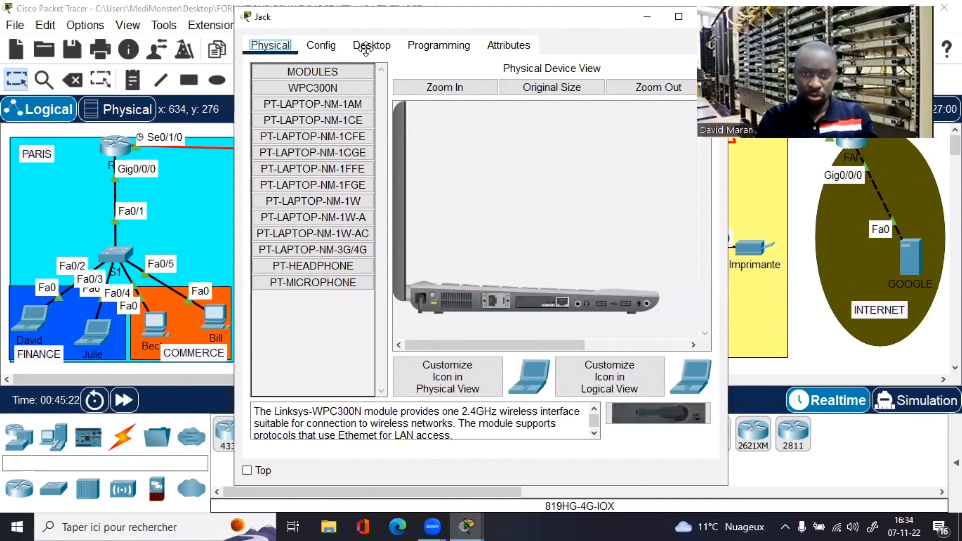
left_click(365, 46)
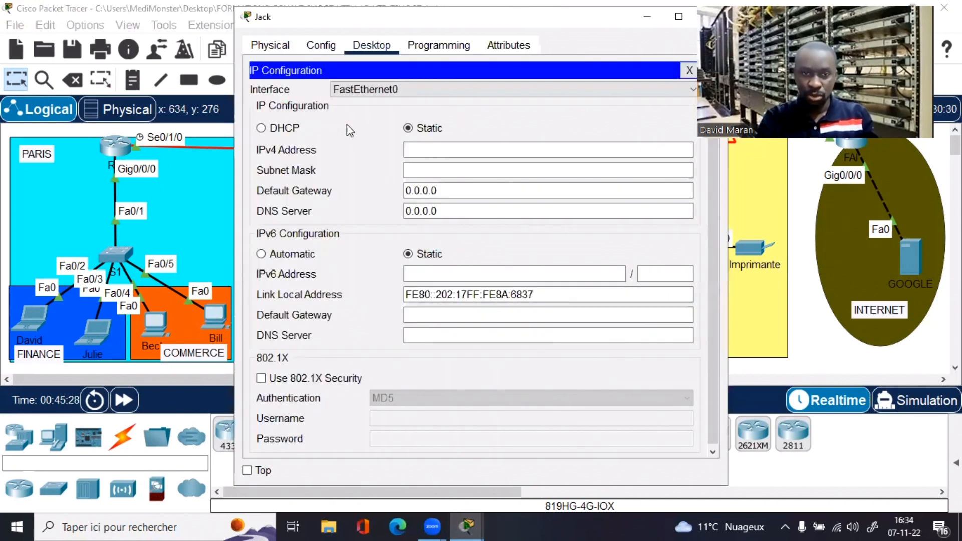
left_click(261, 128)
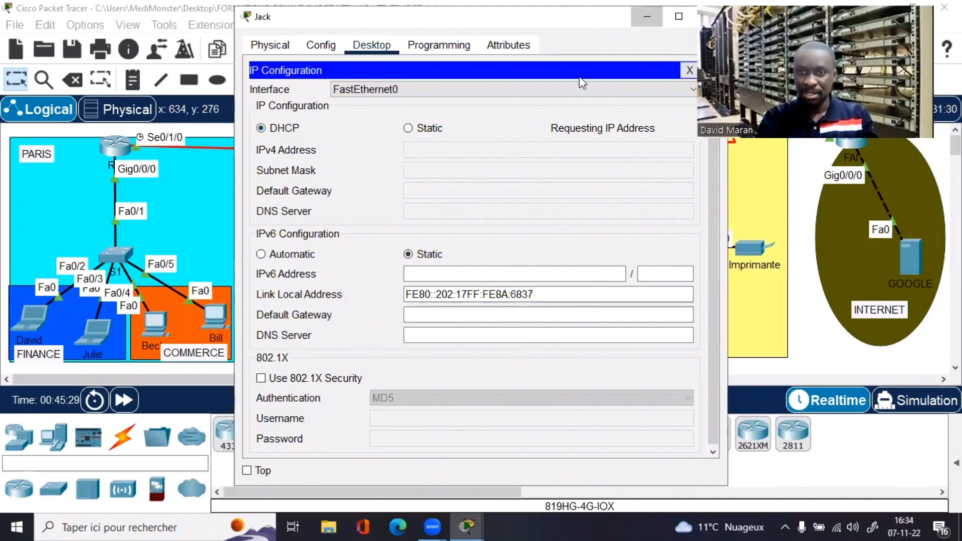
left_click_drag(600, 20, 503, 109)
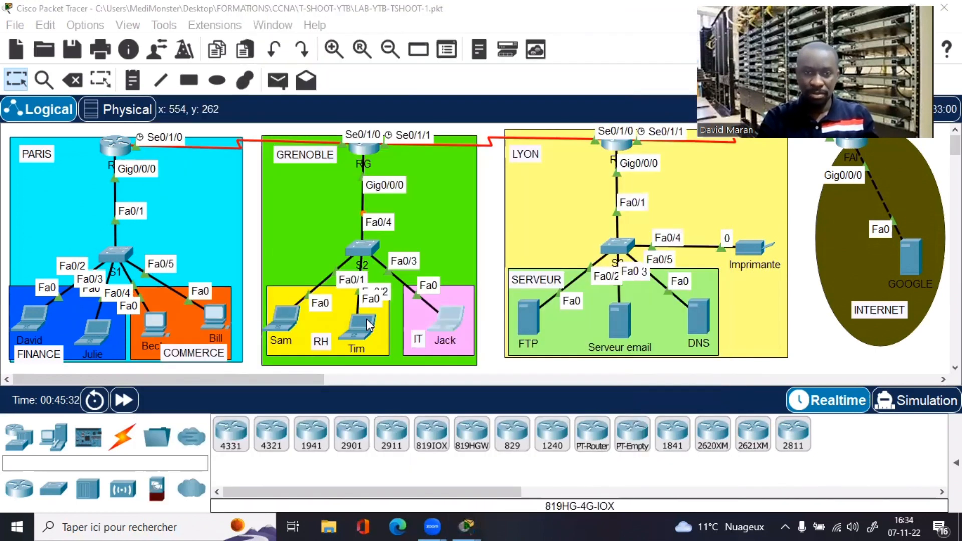
Step: Set the right RH laptop's IP configuration to DHCP and close its window
left_click(370, 324)
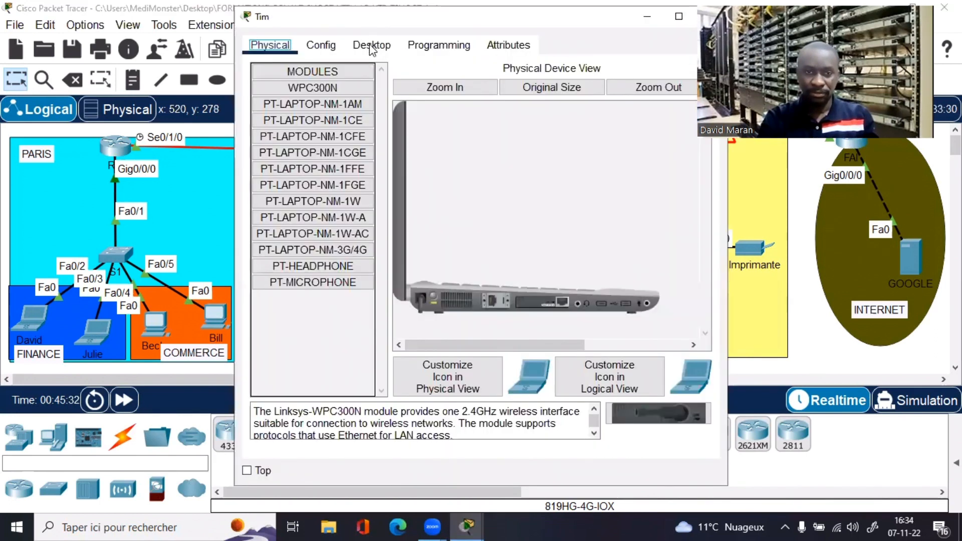
left_click(371, 44)
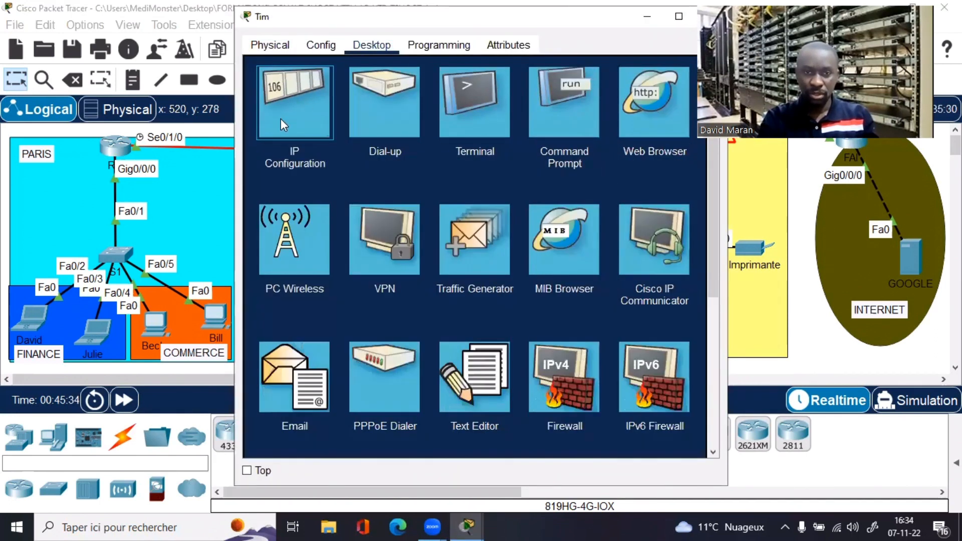
left_click(283, 124)
left_click(261, 128)
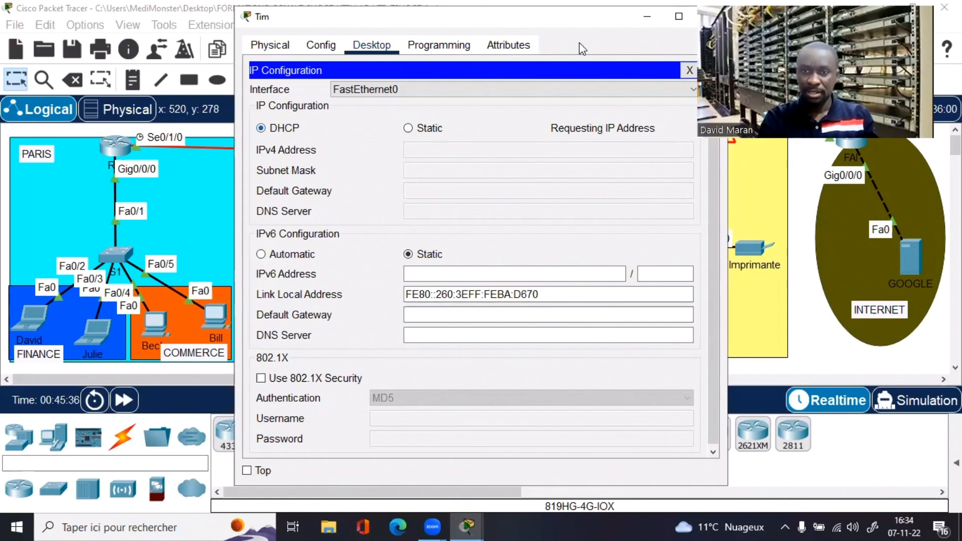
left_click_drag(613, 17, 485, 108)
left_click(578, 107)
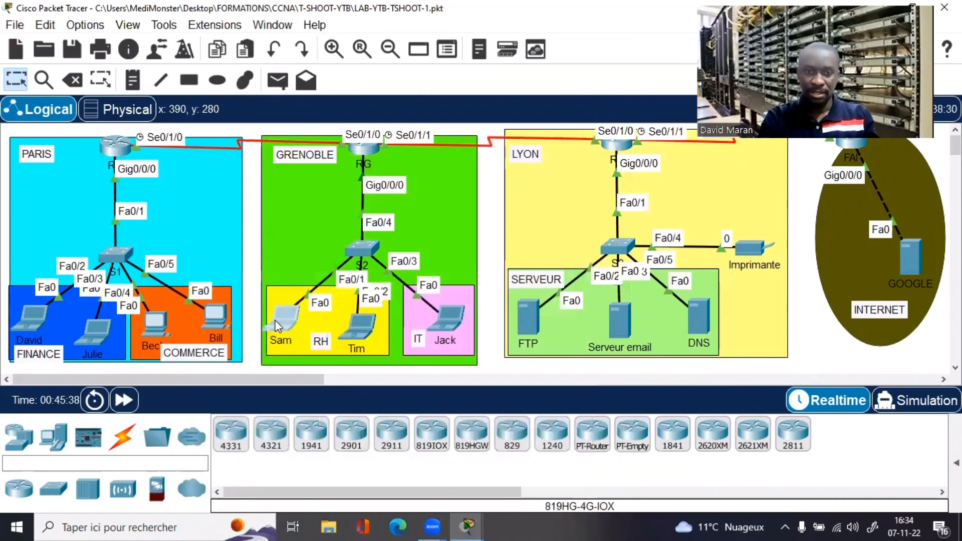
Step: Check Sam's IP settings, then rerun ipconfig /renew to get 192.168.12.1, gateway 192.168.12.254
left_click(283, 320)
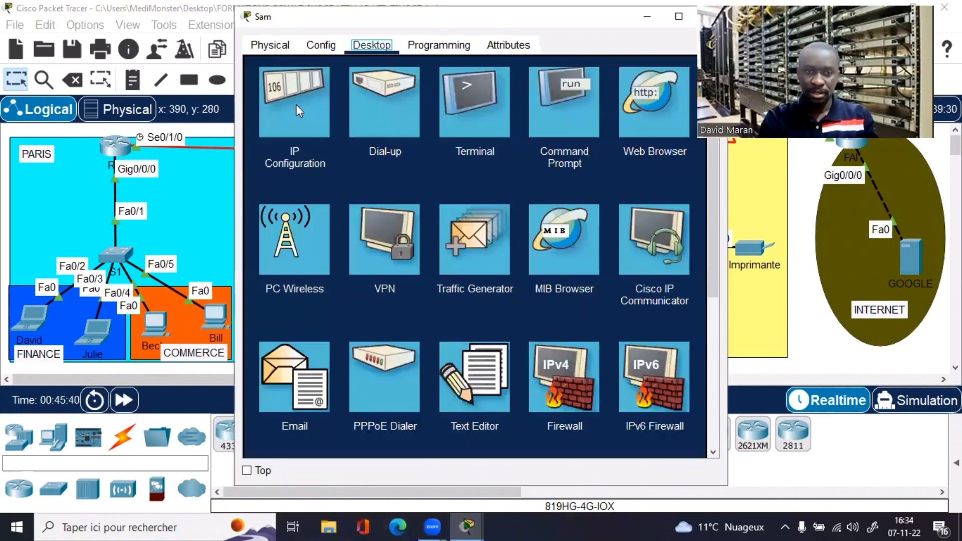
left_click(296, 104)
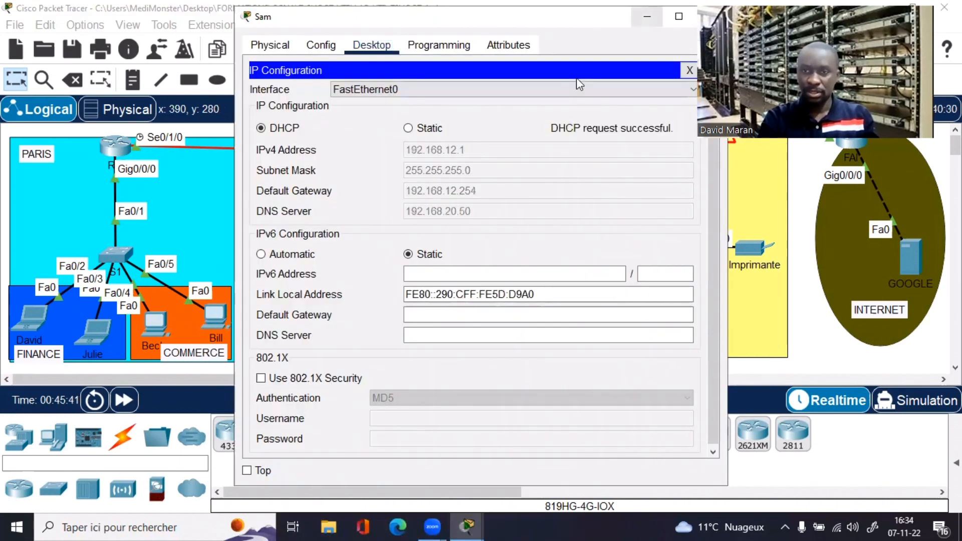
left_click(647, 17)
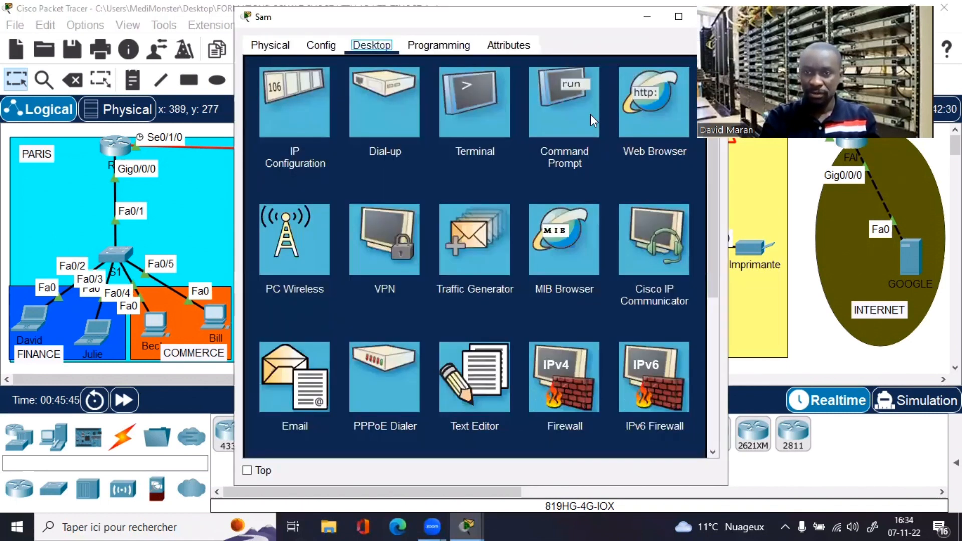
left_click(590, 114)
key("super+Up")
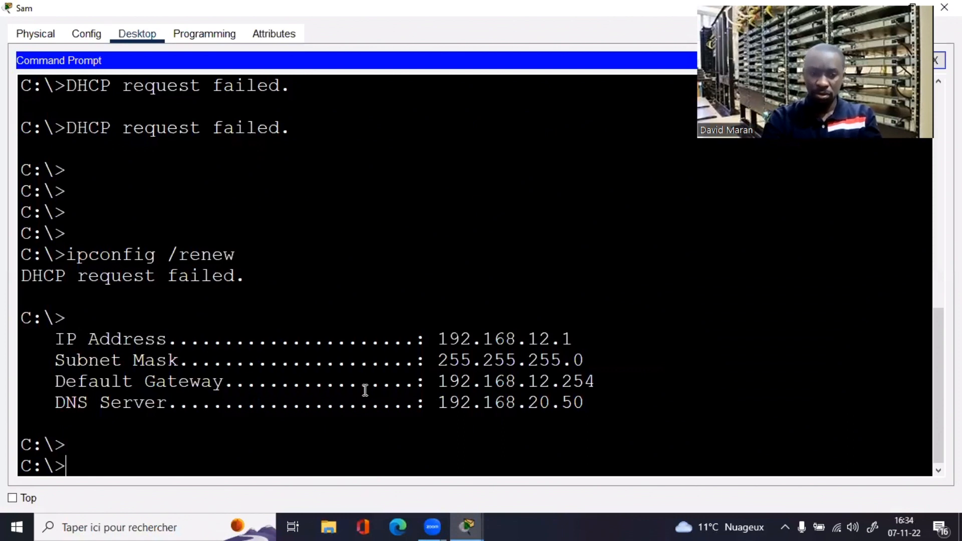
key("Return")
key("Return")
key("Up")
key("Return")
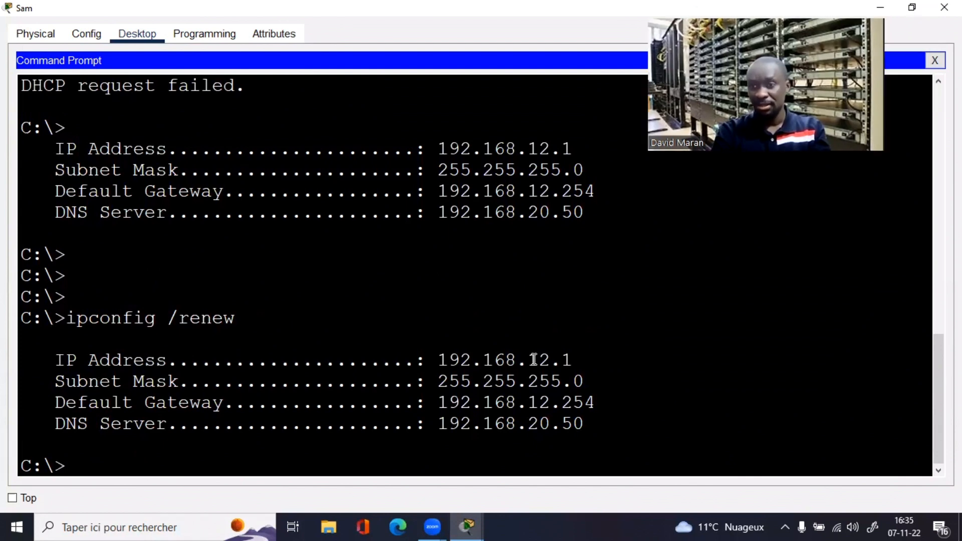
left_click(354, 329)
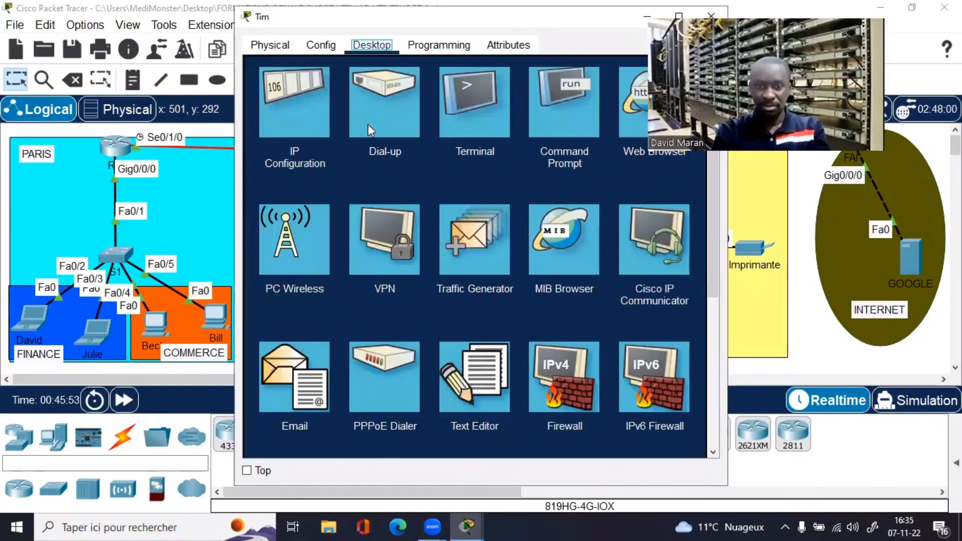
left_click(287, 101)
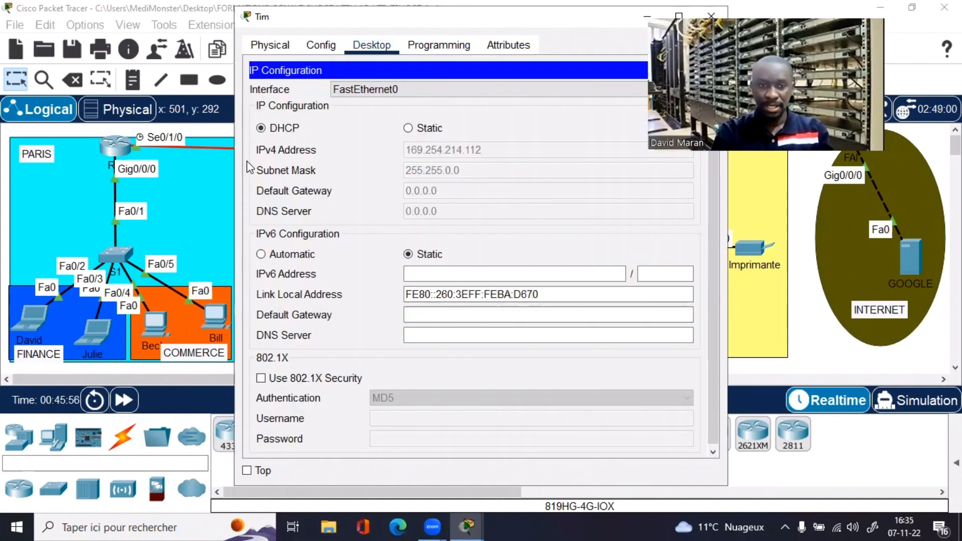
left_click_drag(585, 25, 435, 105)
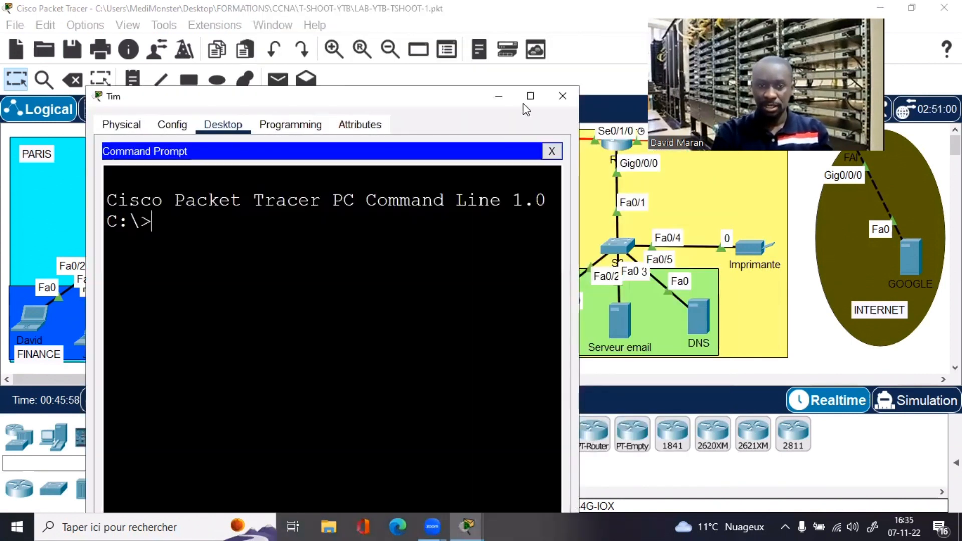
left_click(528, 98)
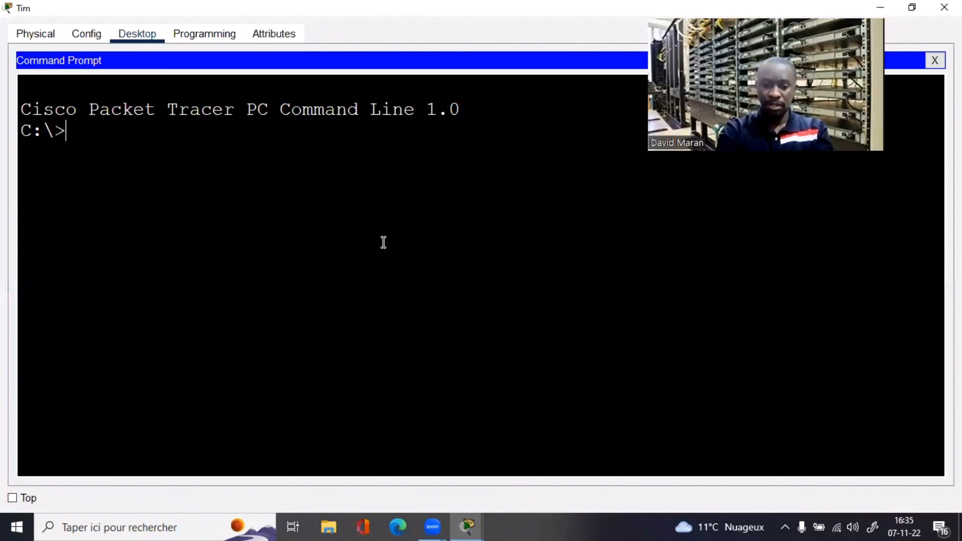
type("ipconfig ")
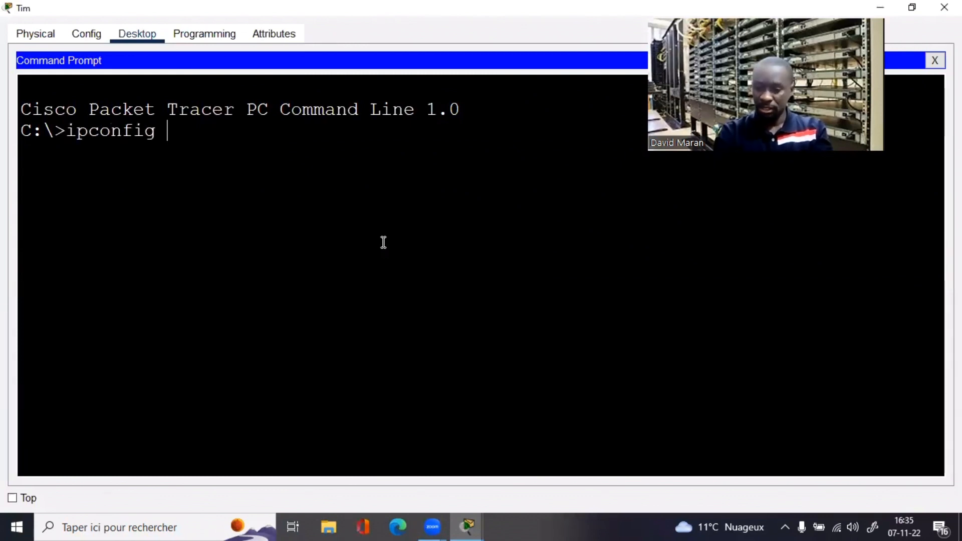
type("/")
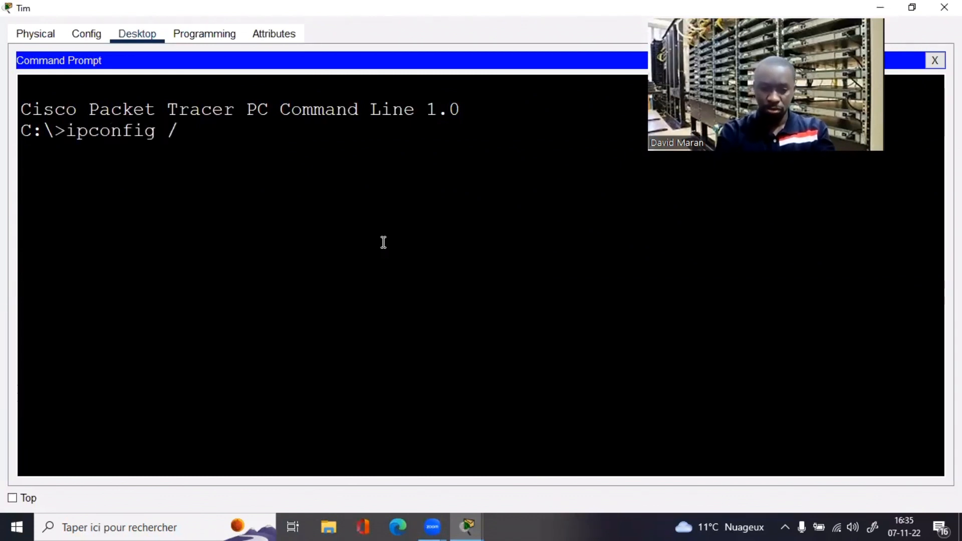
type("renew")
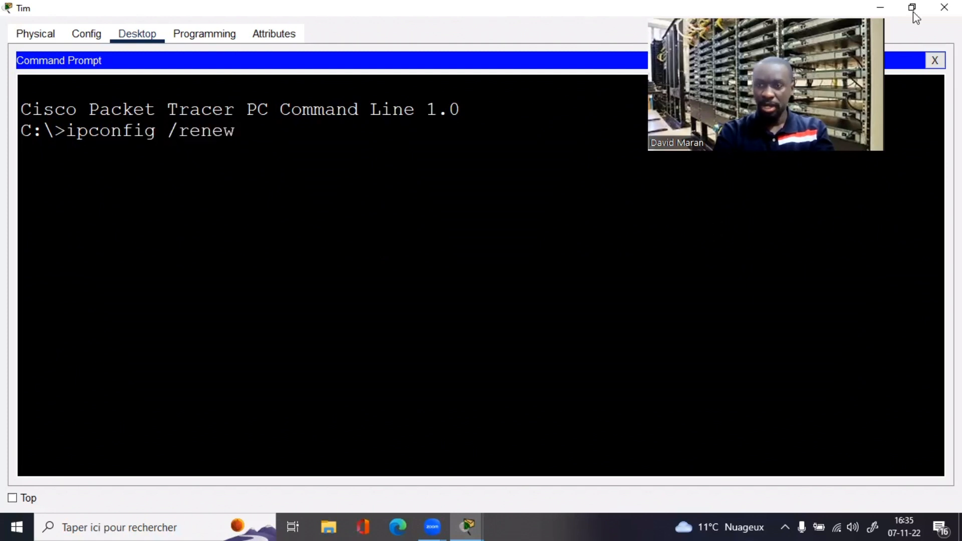
key("Return")
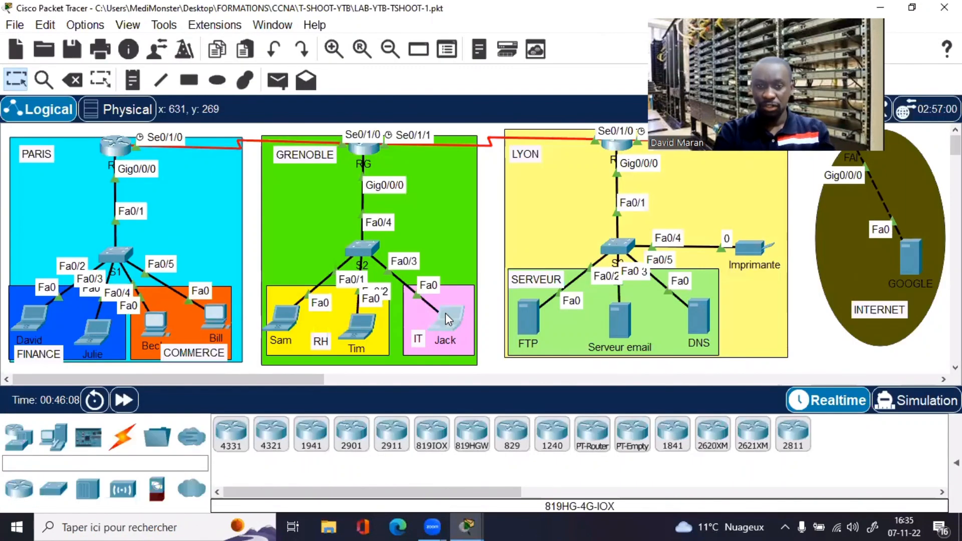
left_click(446, 314)
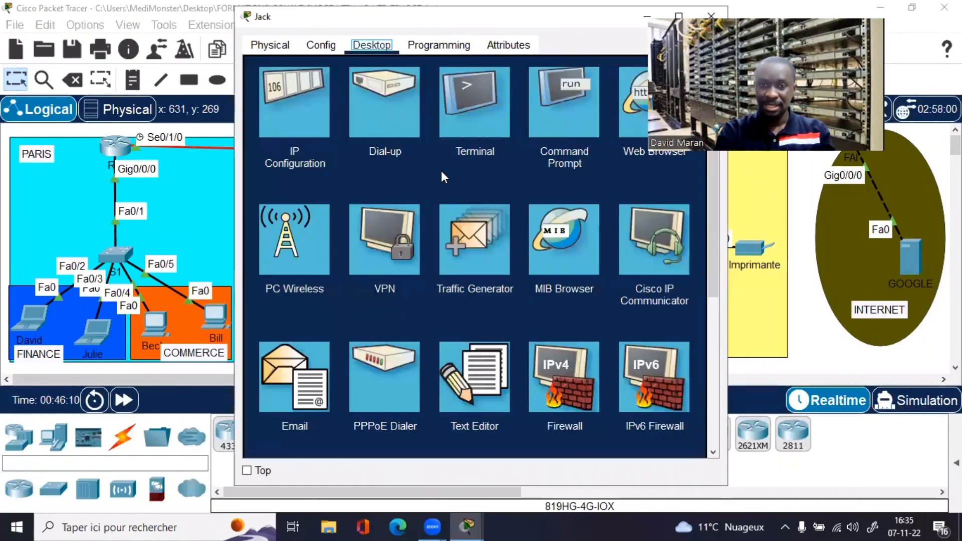
Step: Enter ipconfig /renew in Jack's Command Prompt
left_click(547, 102)
left_click(556, 84)
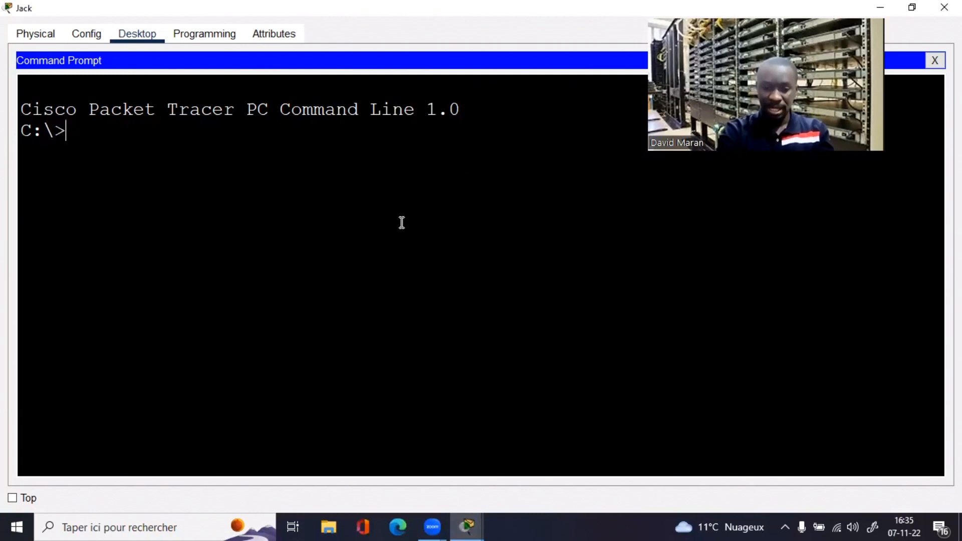
type("ipconf")
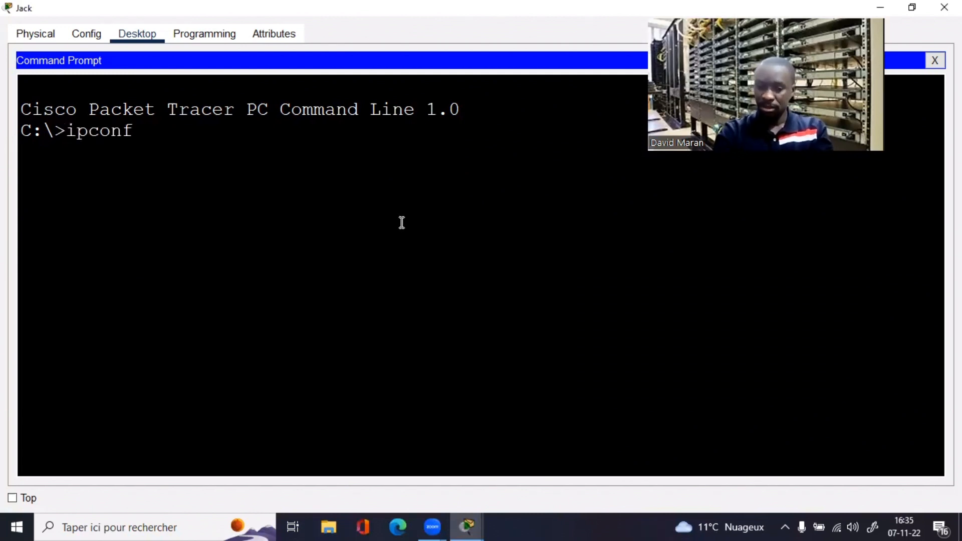
type("ig /re")
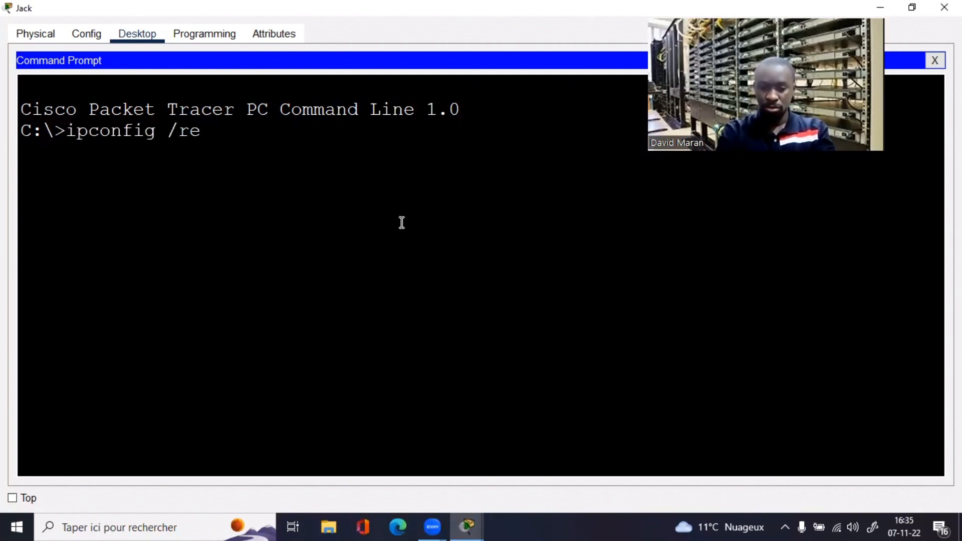
type("new")
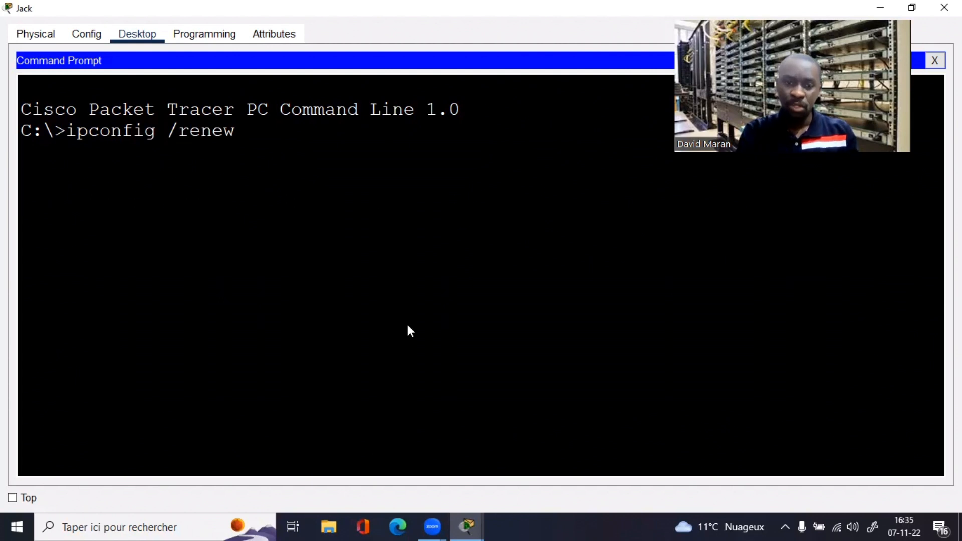
key("alt+Tab")
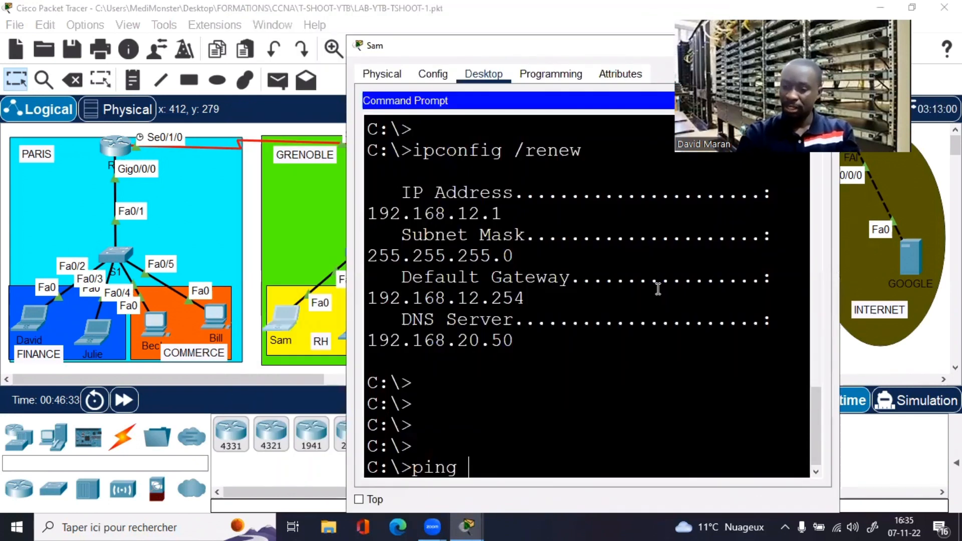
type("192.")
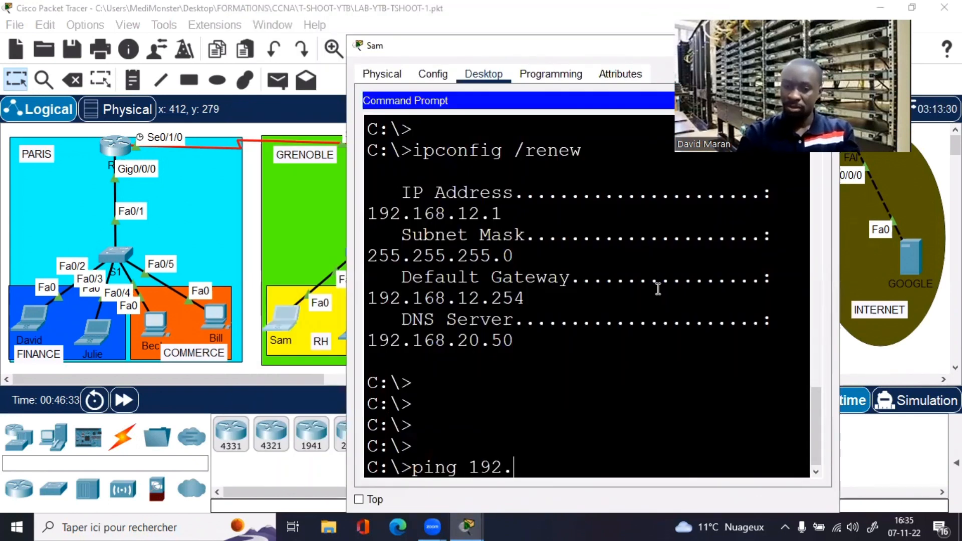
type("168.10.1")
key("Return")
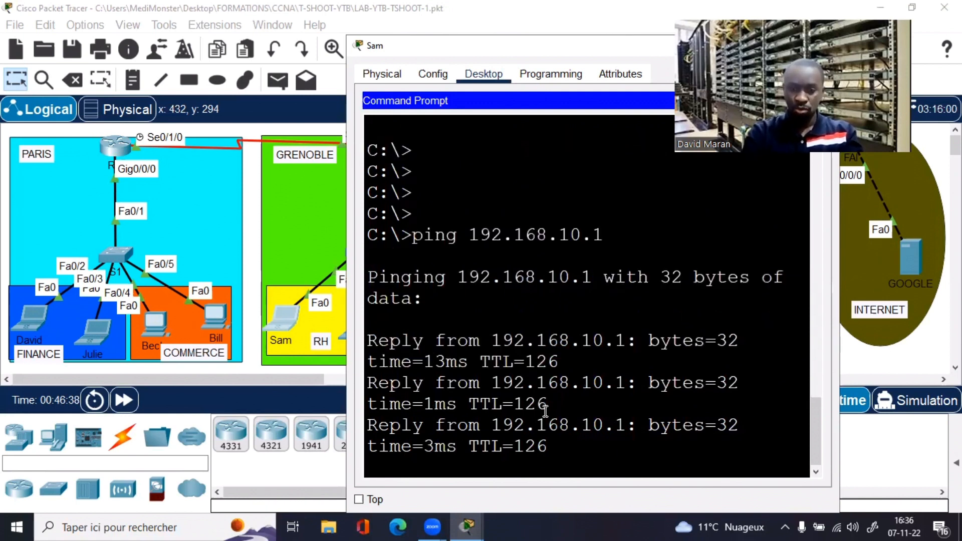
type("ping 192.168.10.1")
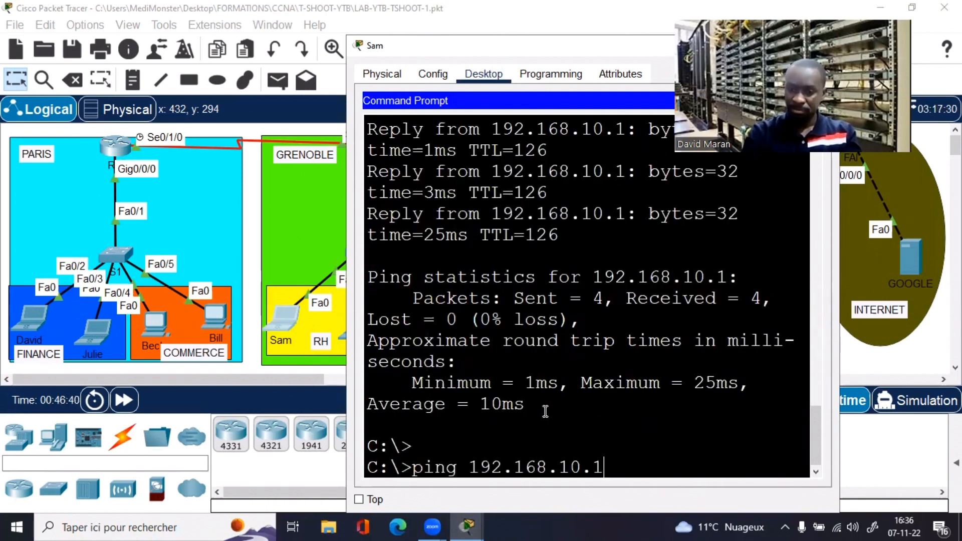
key("BackSpace")
key("BackSpace")
key("BackSpace")
type("1.1")
key("Return")
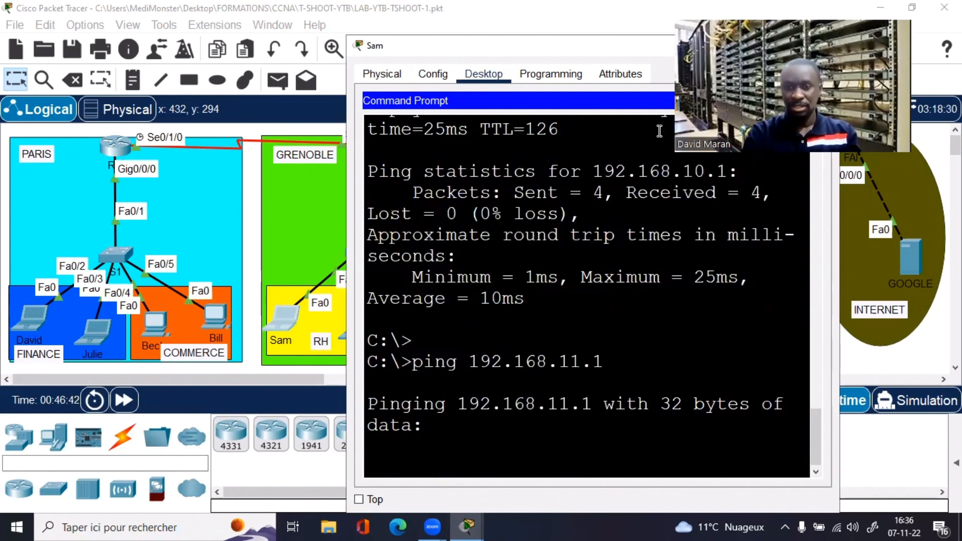
left_click_drag(603, 53, 444, 41)
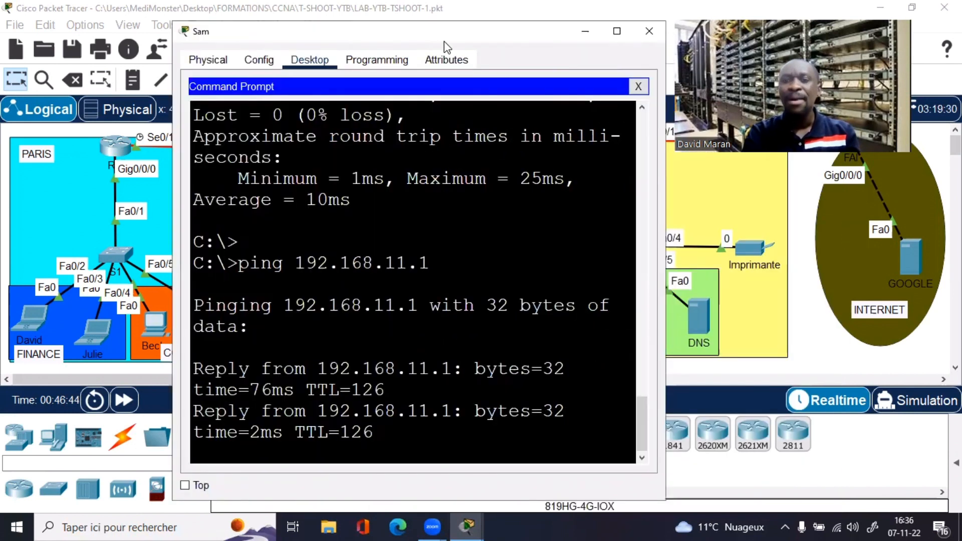
left_click(648, 33)
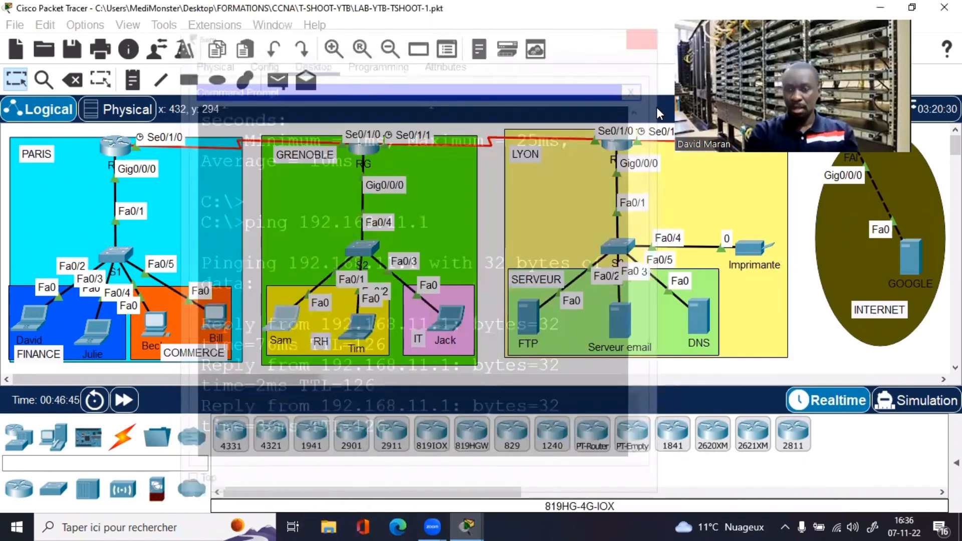
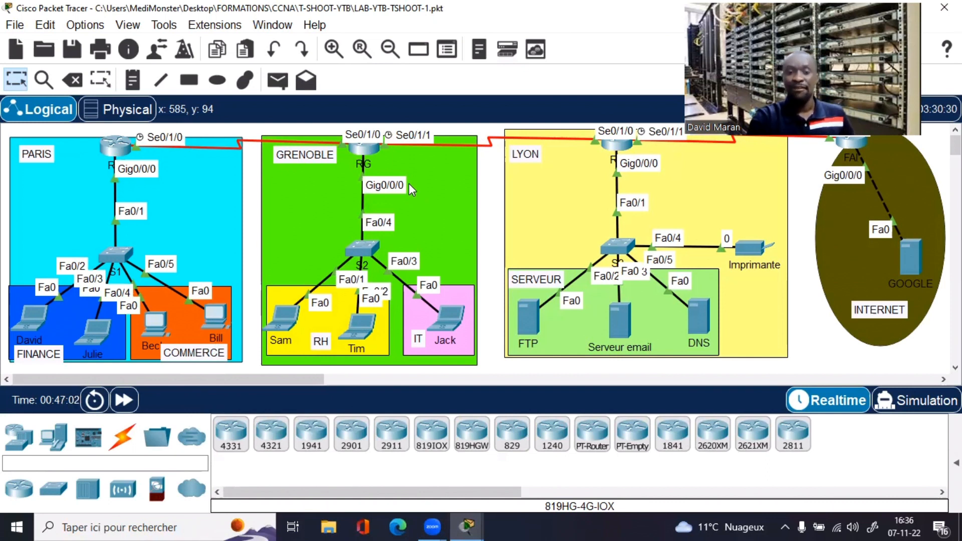
Step: Display the Grenoble router's running configuration with 'show run'
left_click(361, 152)
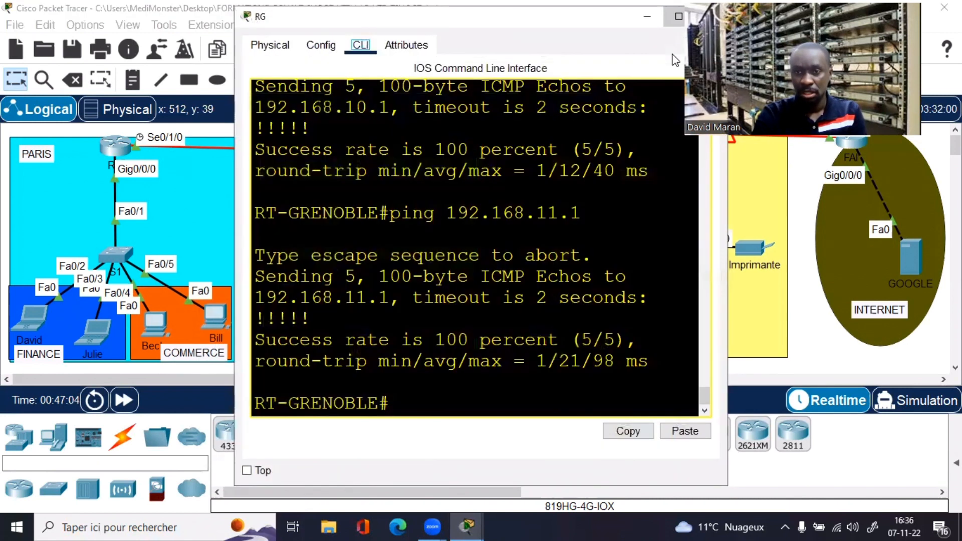
key("Return")
key("Return")
key("Return")
key("Return")
type("sh ")
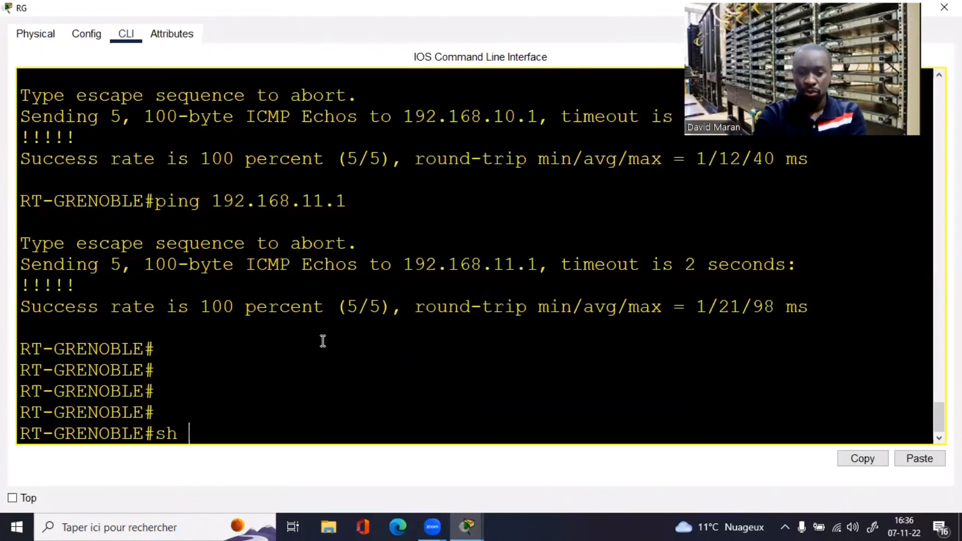
type("ip int br")
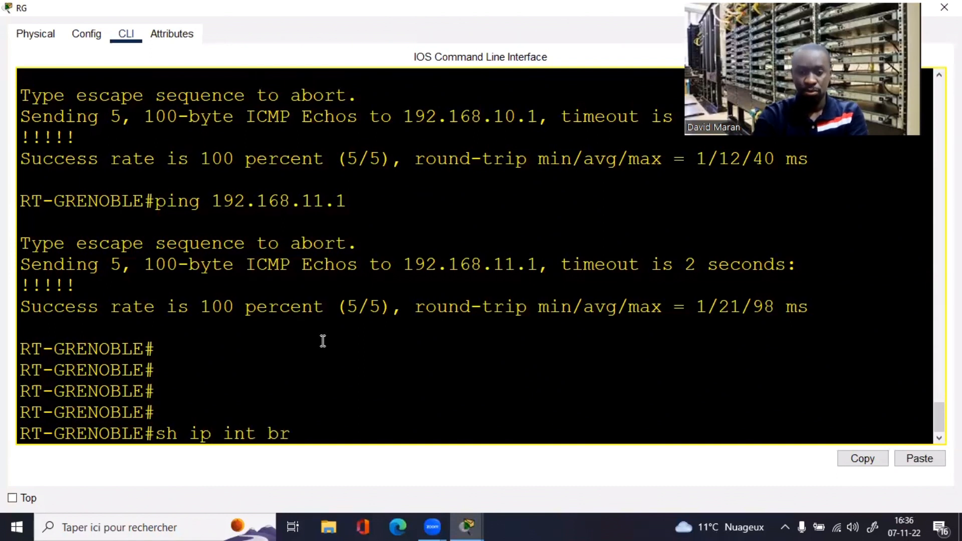
key("BackSpace")
key("BackSpace")
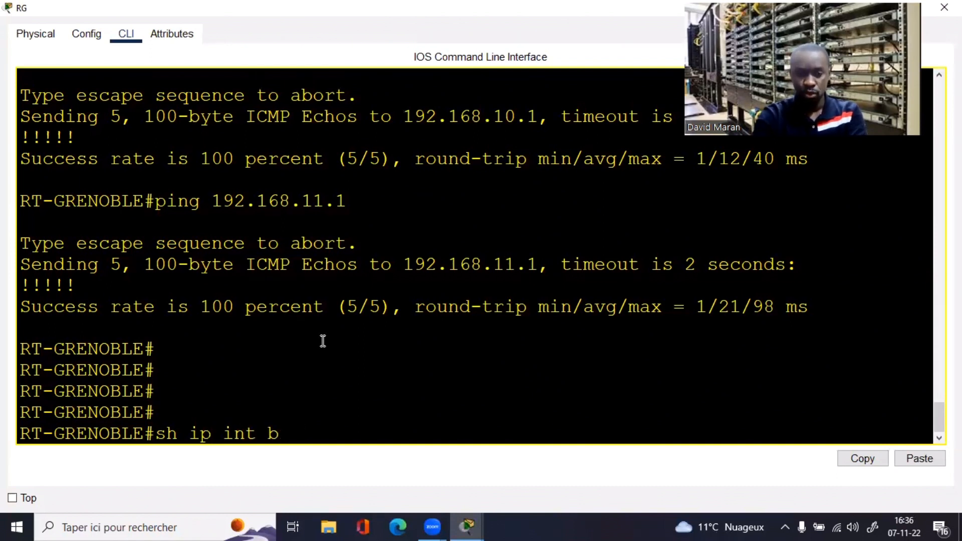
key("BackSpace")
key("BackSpace")
key("BackSpace")
key("BackSpace")
key("BackSpace")
key("BackSpace")
key("BackSpace")
key("BackSpace")
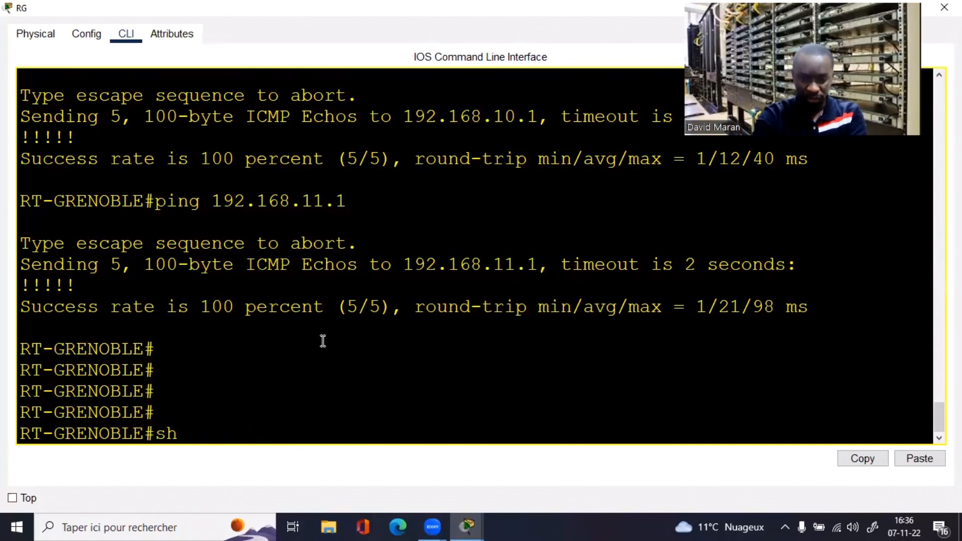
type("run")
key("Return")
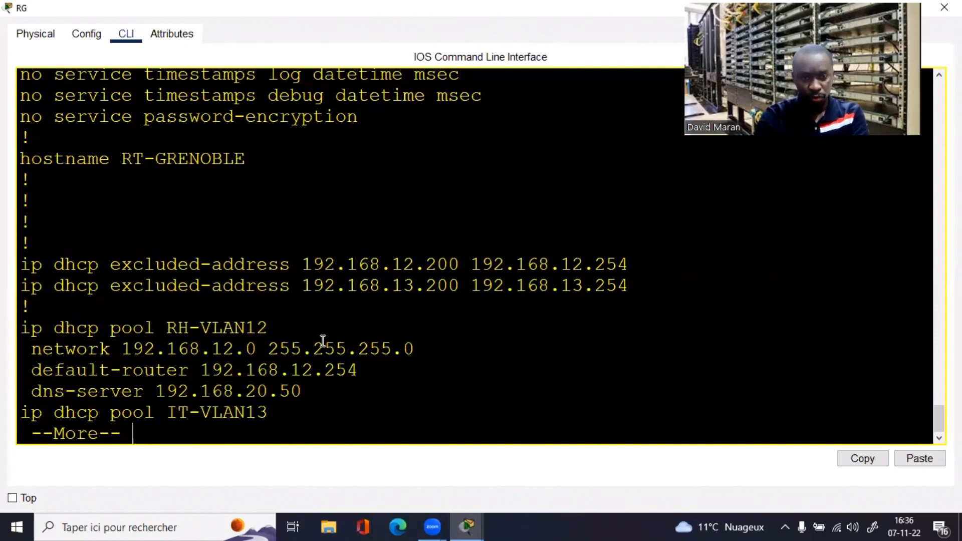
key("space")
key("space")
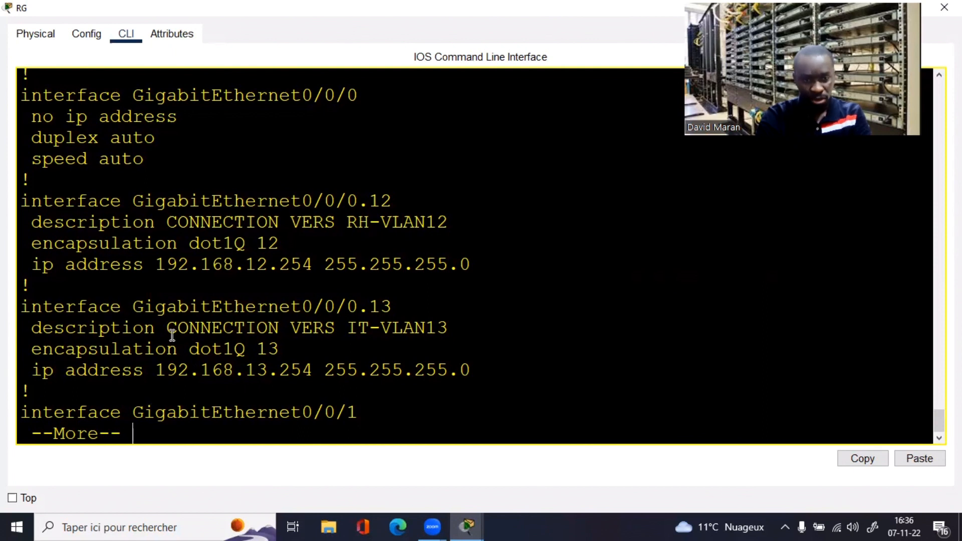
Step: Review the VLAN 12 subinterface addressing and the Serial0/1/0 address 102.102.102.2
left_click_drag(156, 331, 450, 330)
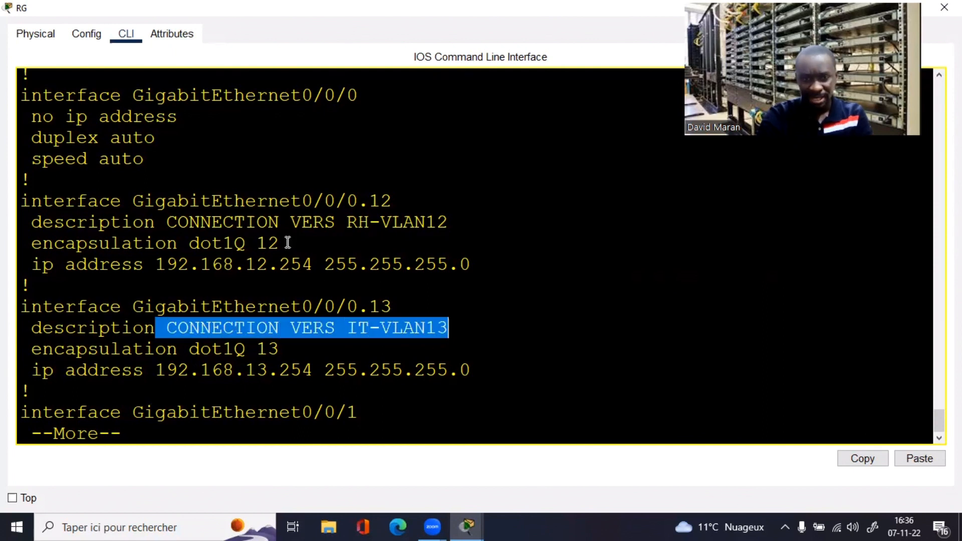
left_click_drag(288, 243, 440, 262)
left_click(406, 398)
key("space")
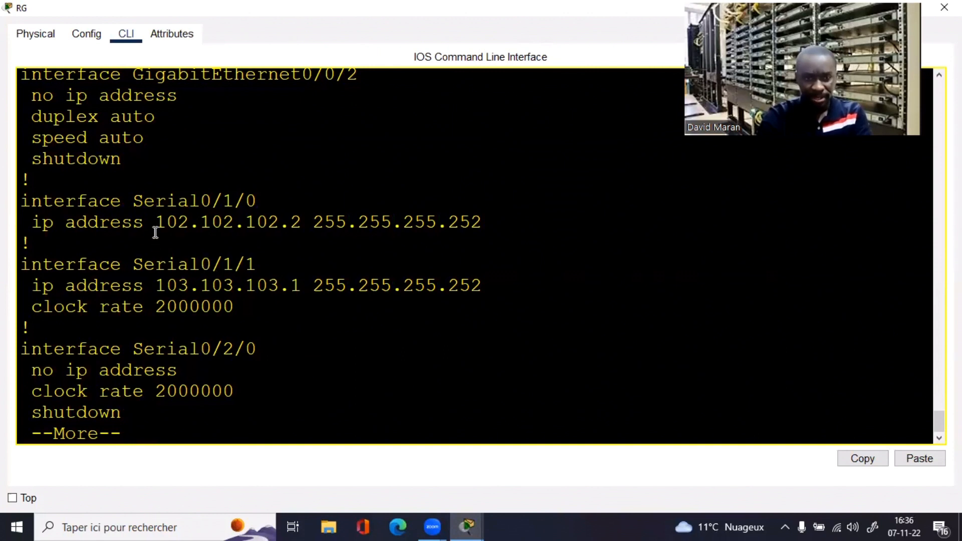
left_click_drag(146, 230, 245, 243)
left_click(353, 300)
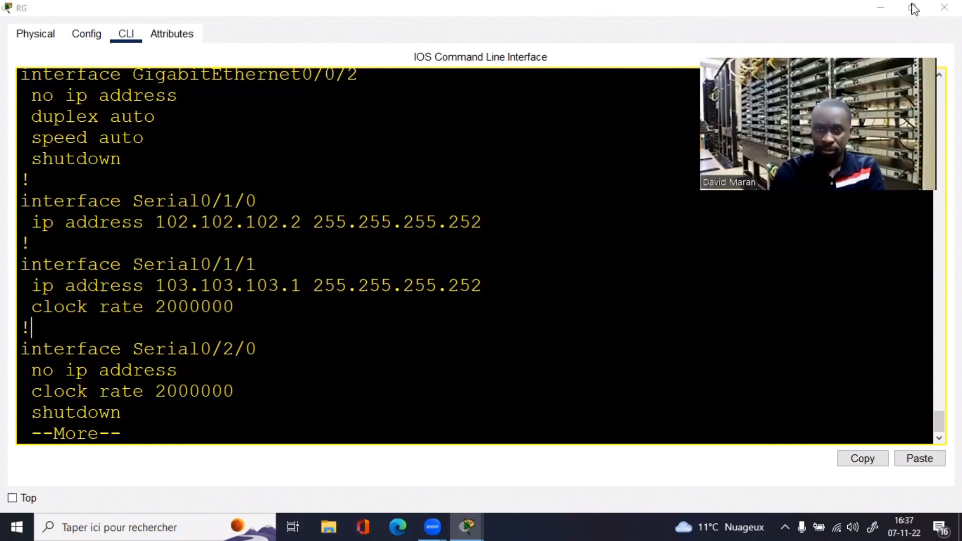
Step: Check Serial0/1/1 is 103.103.103.1 255.255.255.252, then quit the configuration listing
double_click(586, 22)
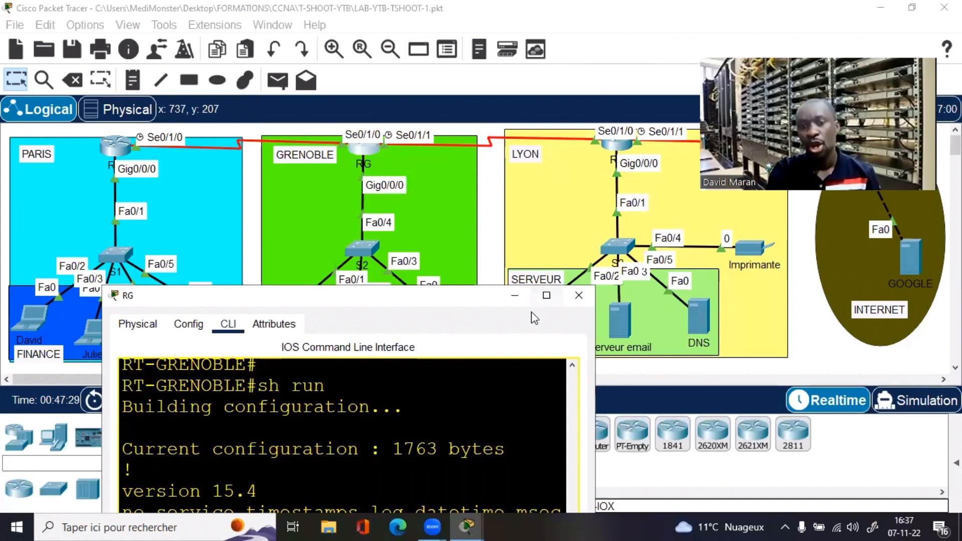
left_click(550, 296)
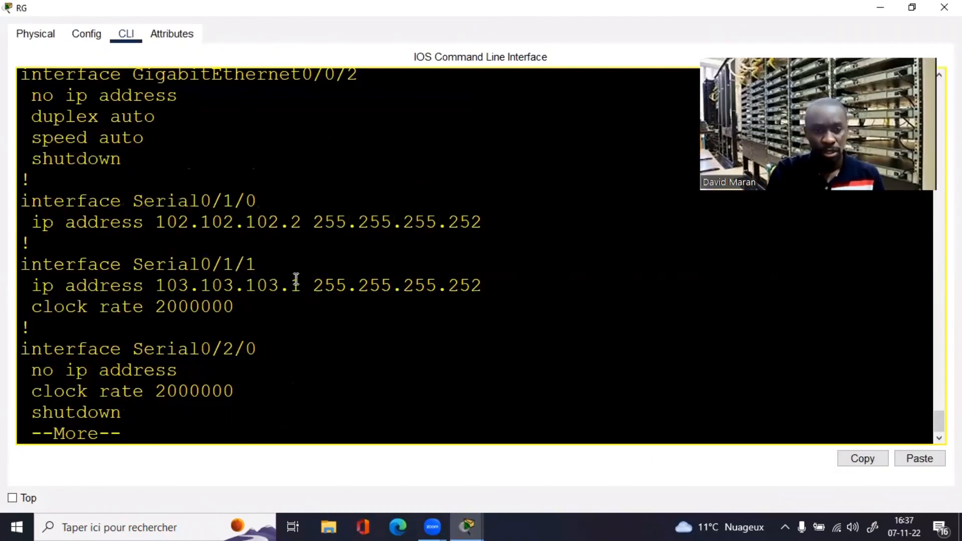
left_click_drag(30, 266, 301, 285)
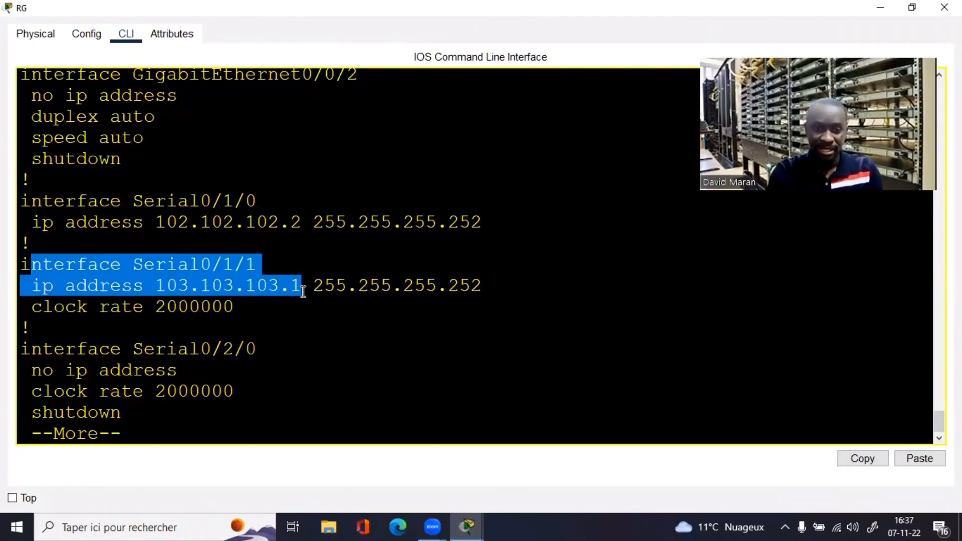
left_click_drag(490, 291, 446, 289)
left_click(314, 351)
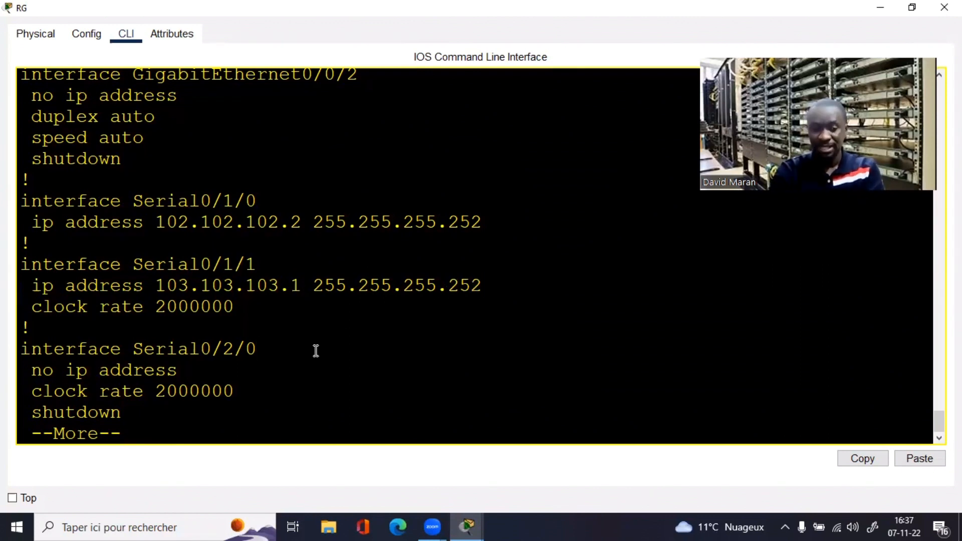
type("qping")
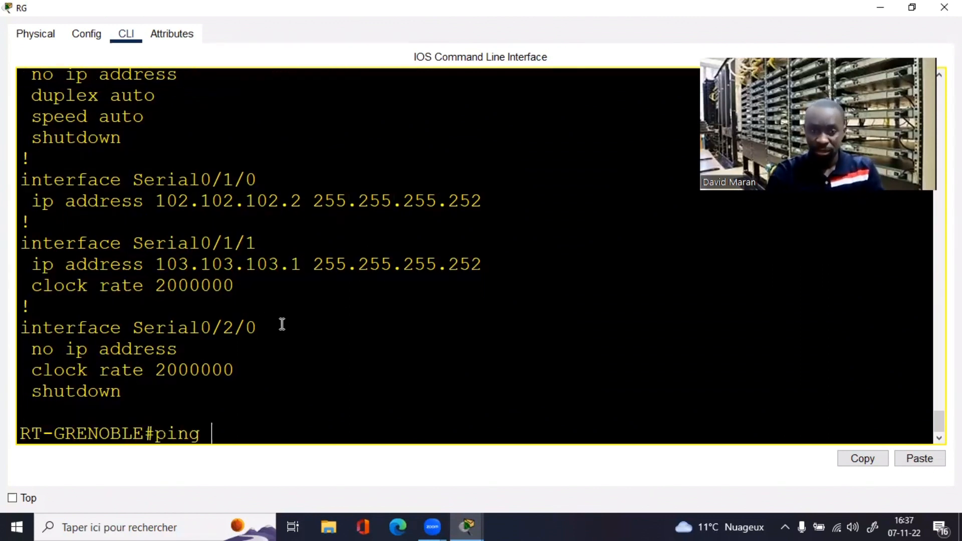
Step: Ping 103.103.103.2 from the Grenoble router
left_click_drag(160, 266, 290, 271)
key("super+c")
right_click(290, 270)
left_click(298, 273)
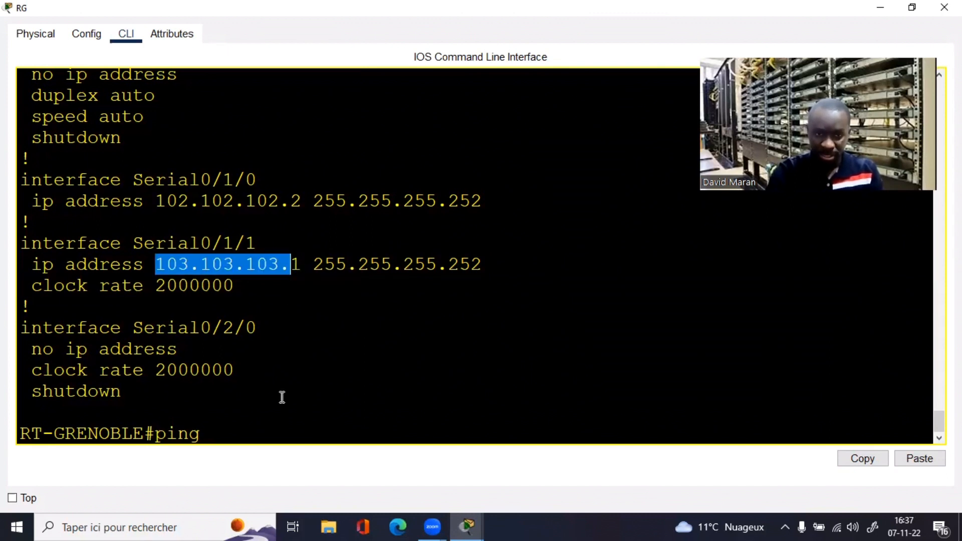
left_click(279, 397)
right_click(279, 398)
left_click(319, 425)
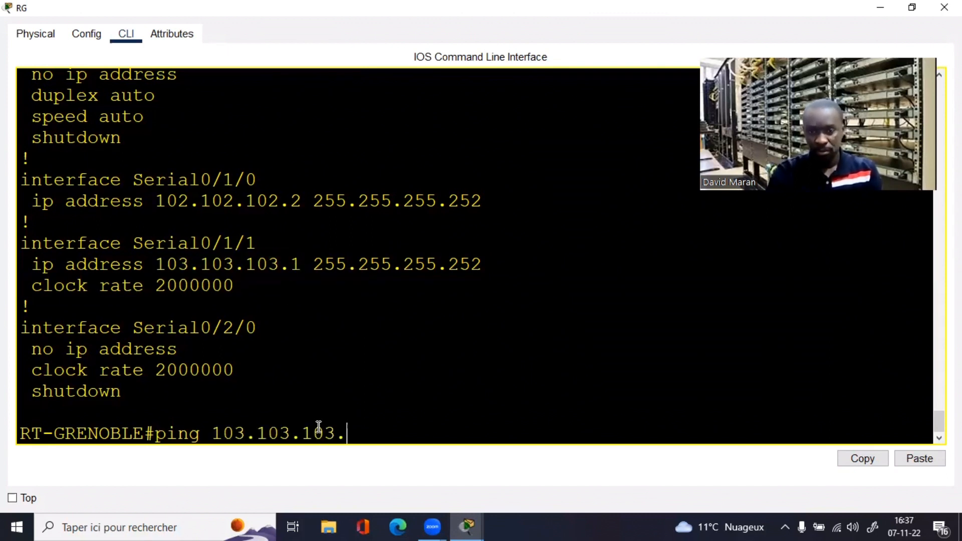
type("2")
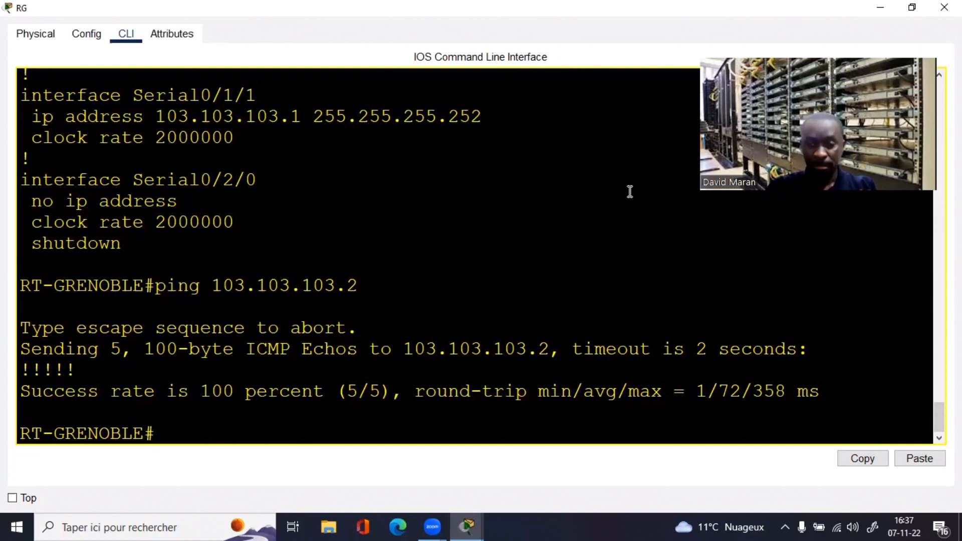
Step: Confirm two FULL OSPF neighbours, 192.168.11.254 and 192.168.21.254
type("s")
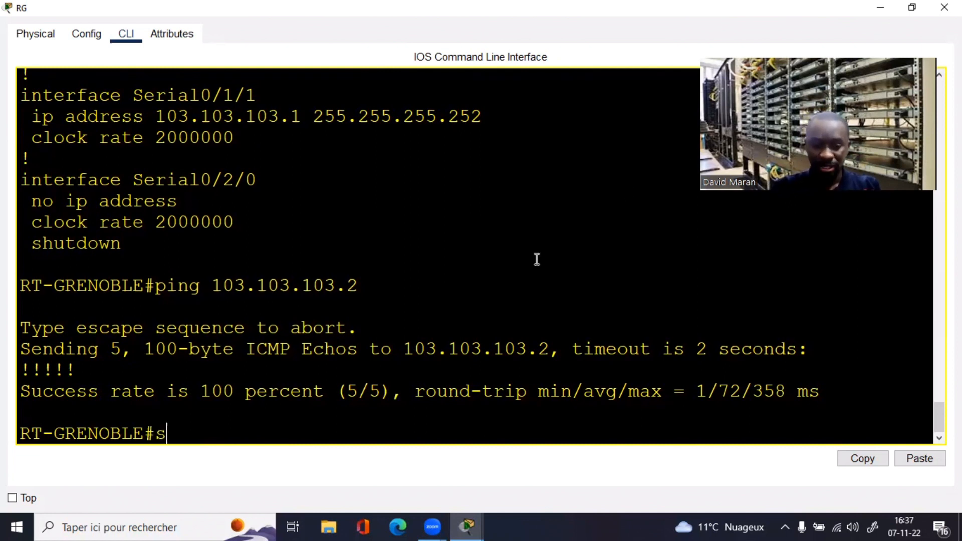
type("h ip os")
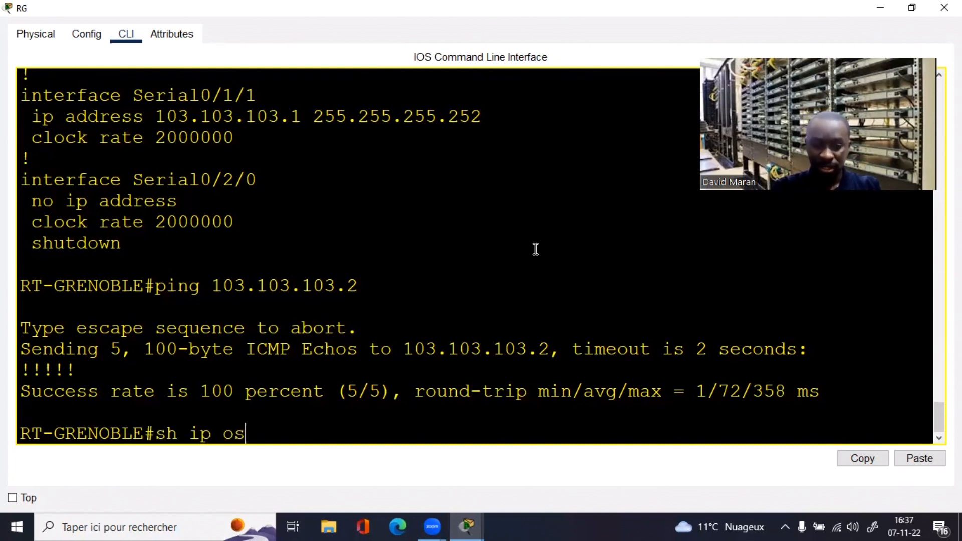
type(" nei")
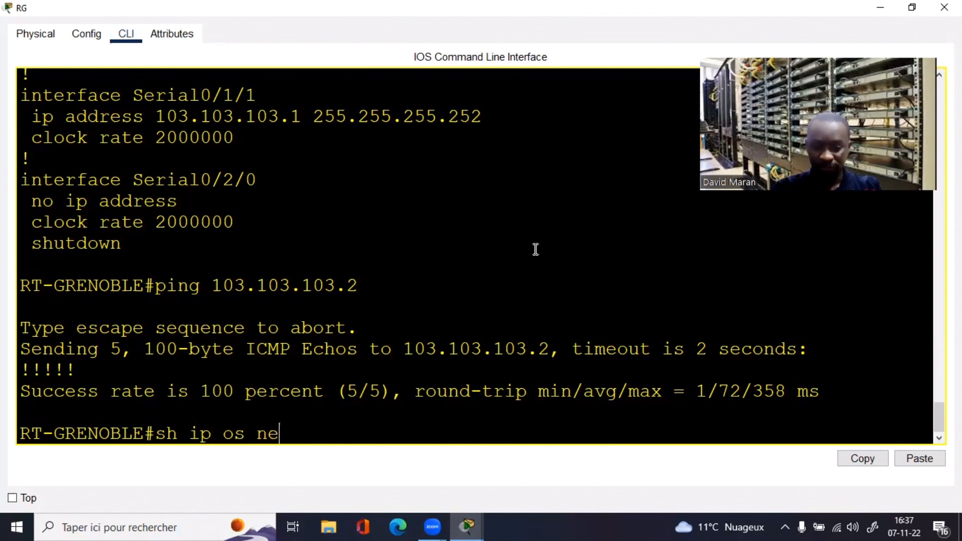
key("Tab")
key("Return")
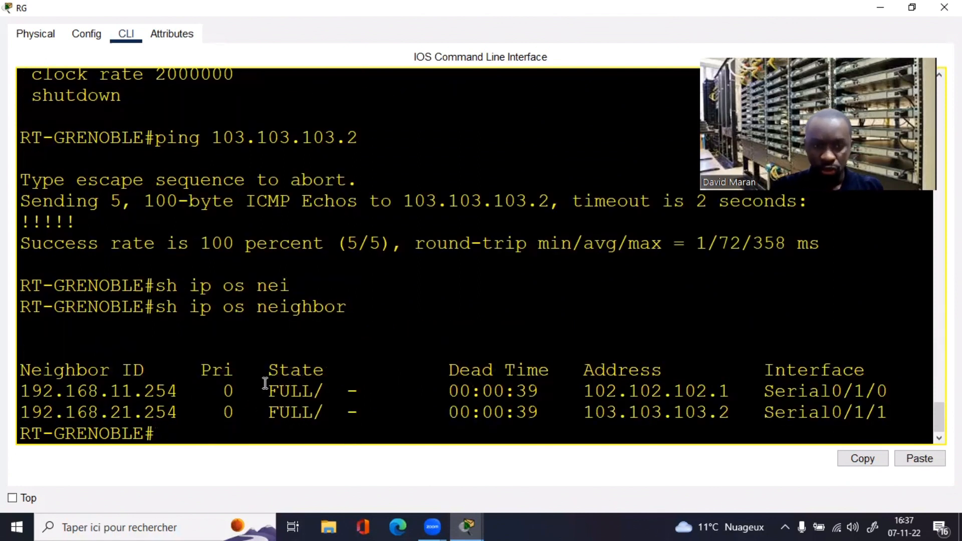
left_click_drag(183, 407, 19, 392)
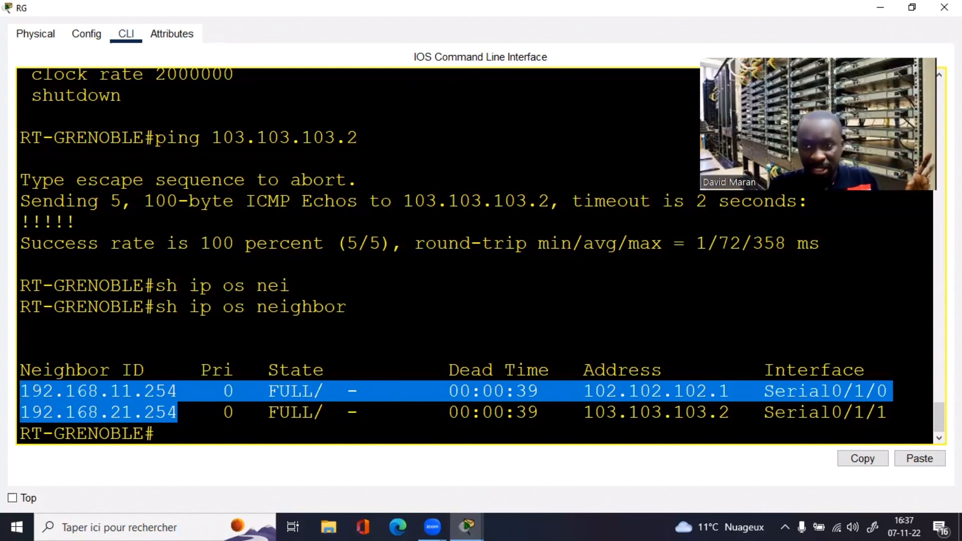
left_click(913, 7)
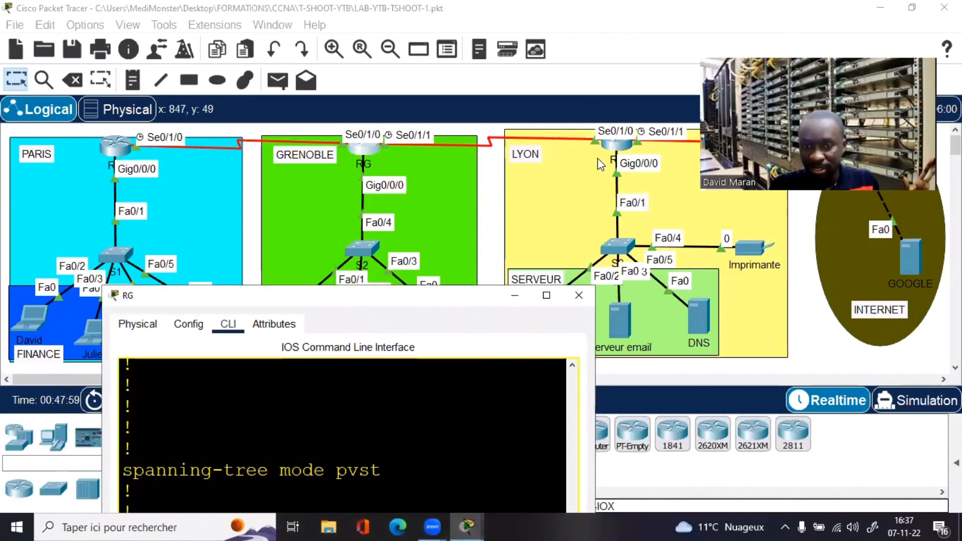
left_click(542, 299)
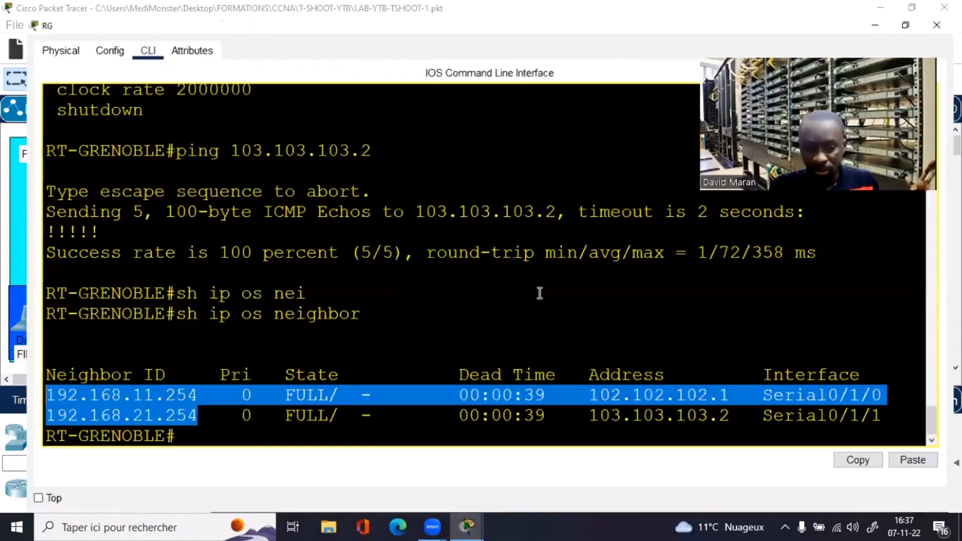
left_click(252, 424)
left_click_drag(191, 409, 45, 409)
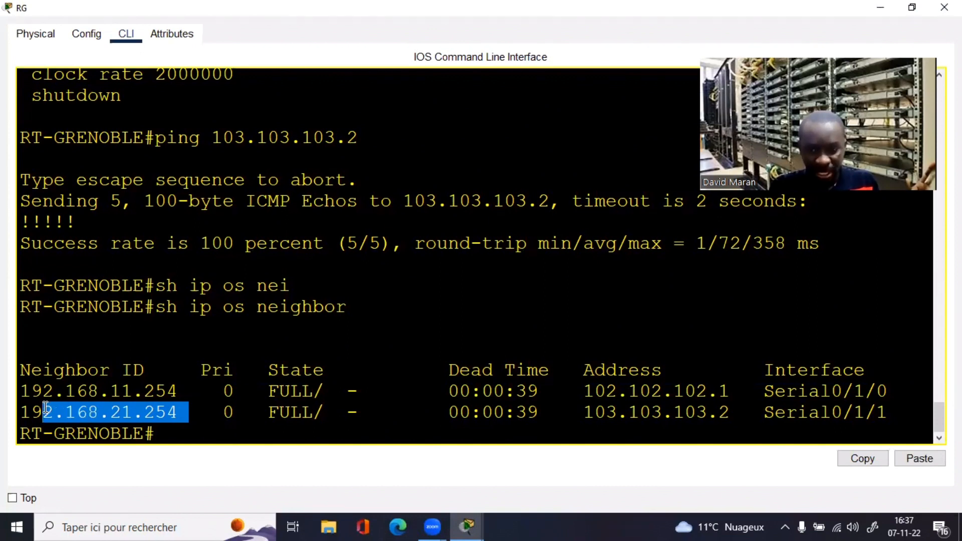
left_click(235, 426)
type("sh i")
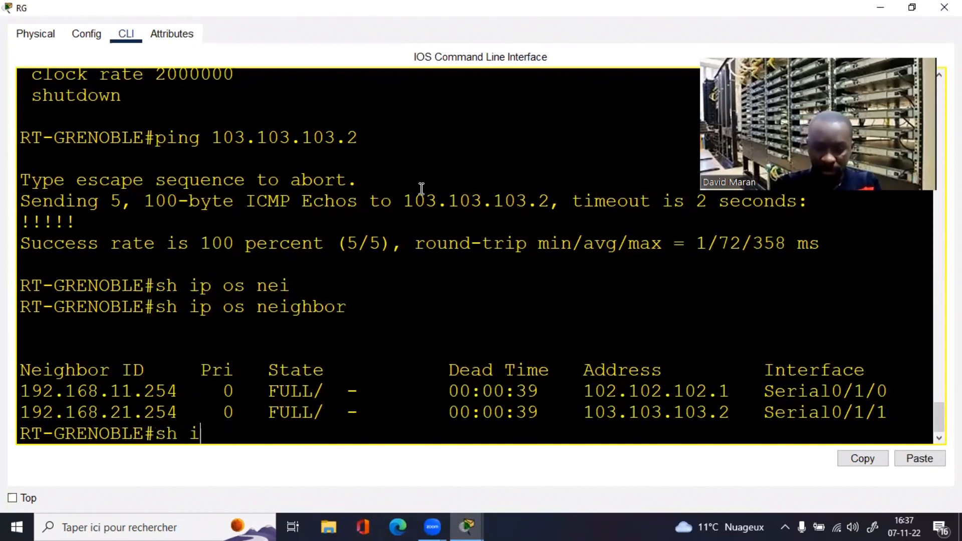
type("p route")
Step: Review the OSPF routes, including 192.168.20.0/24 and the 192.168.21.0 next hop
key("Return")
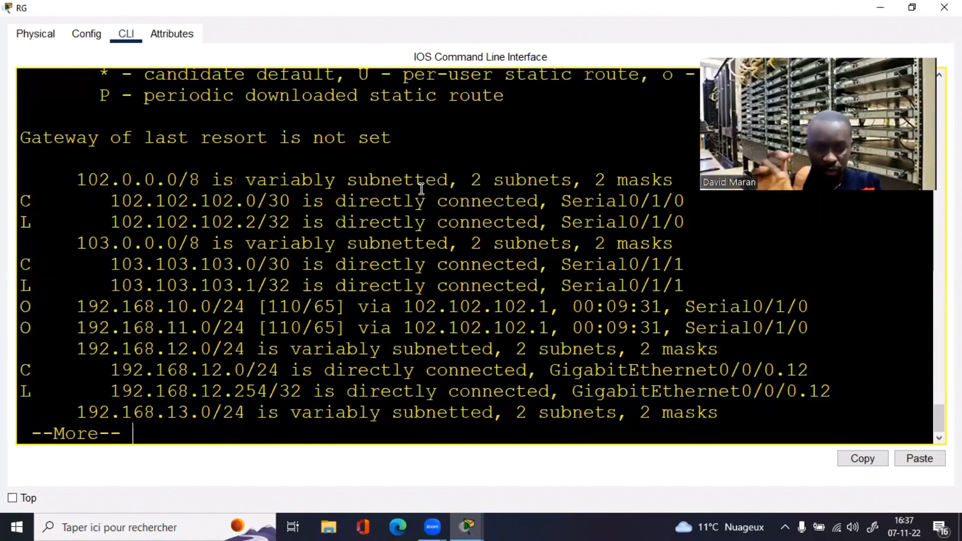
key("space")
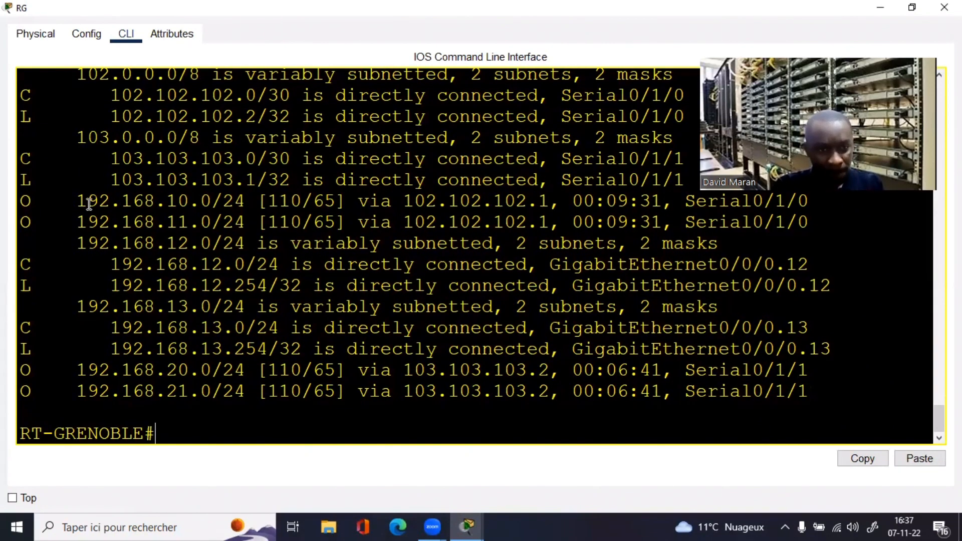
left_click_drag(75, 201, 264, 411)
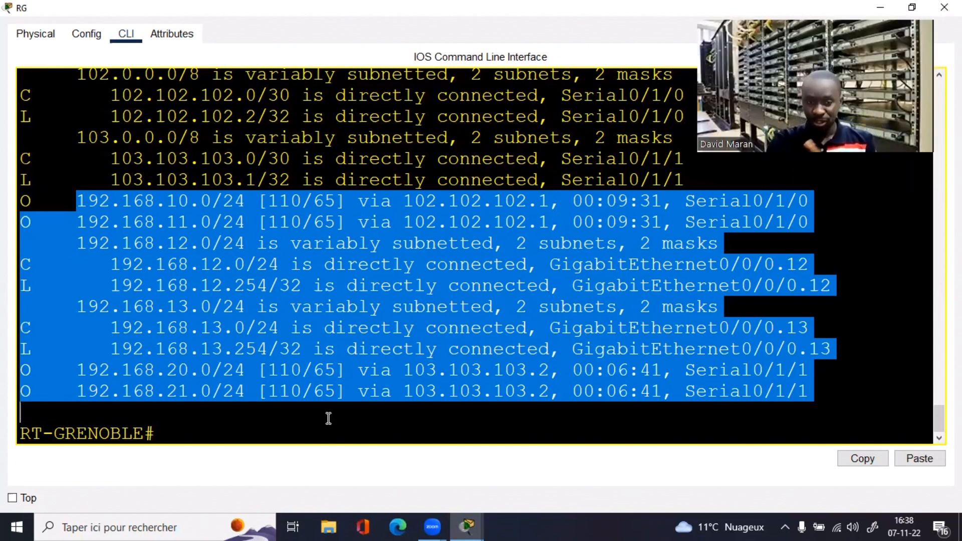
left_click(305, 431)
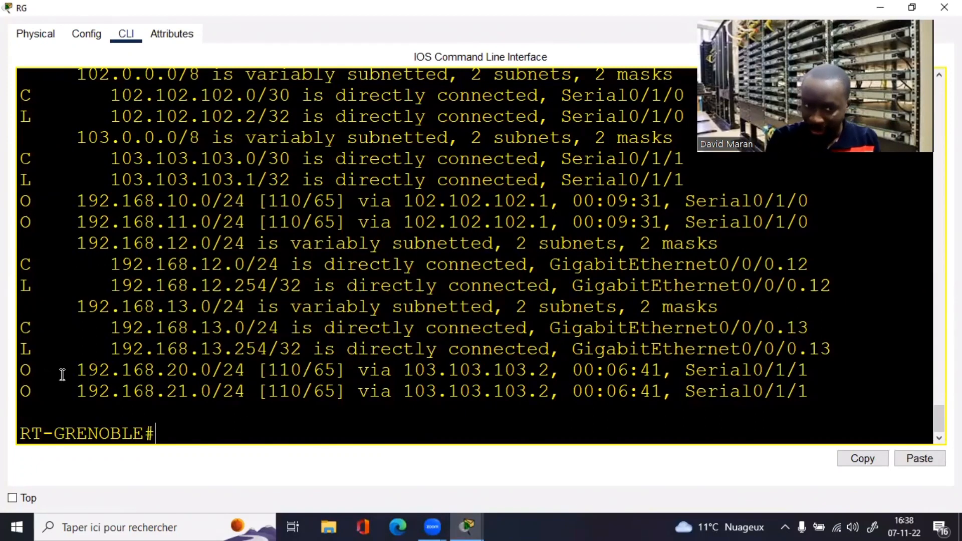
left_click_drag(76, 370, 213, 371)
left_click_drag(814, 391, 317, 389)
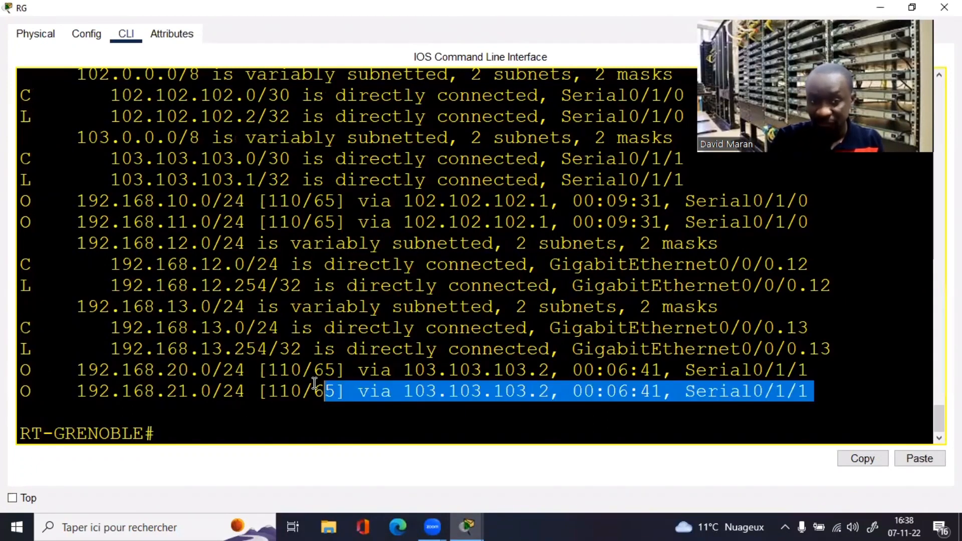
left_click(908, 15)
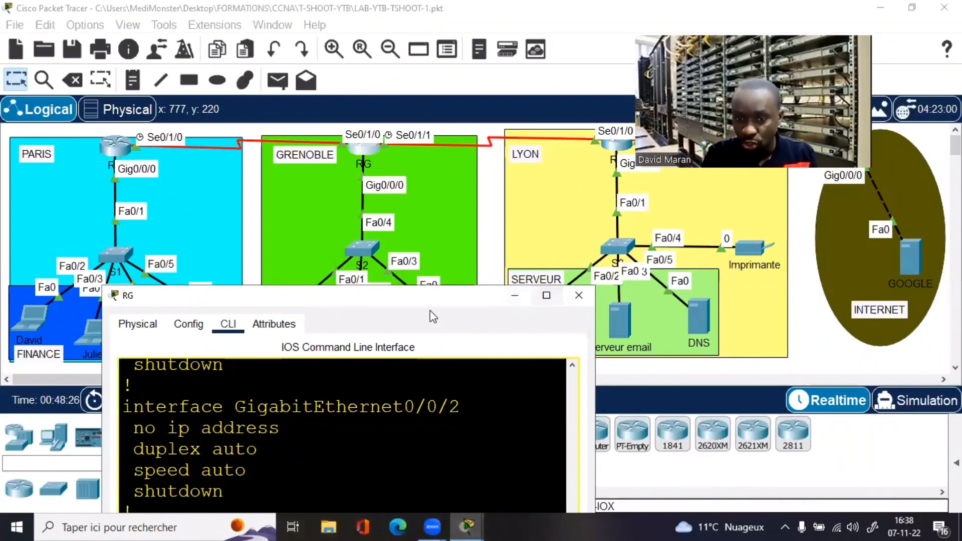
left_click_drag(516, 303, 404, 274)
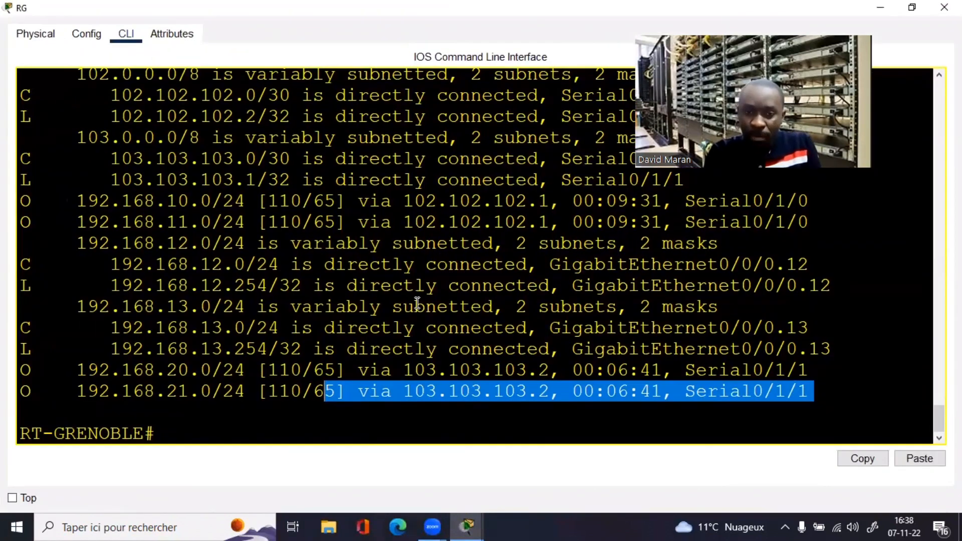
left_click(269, 388)
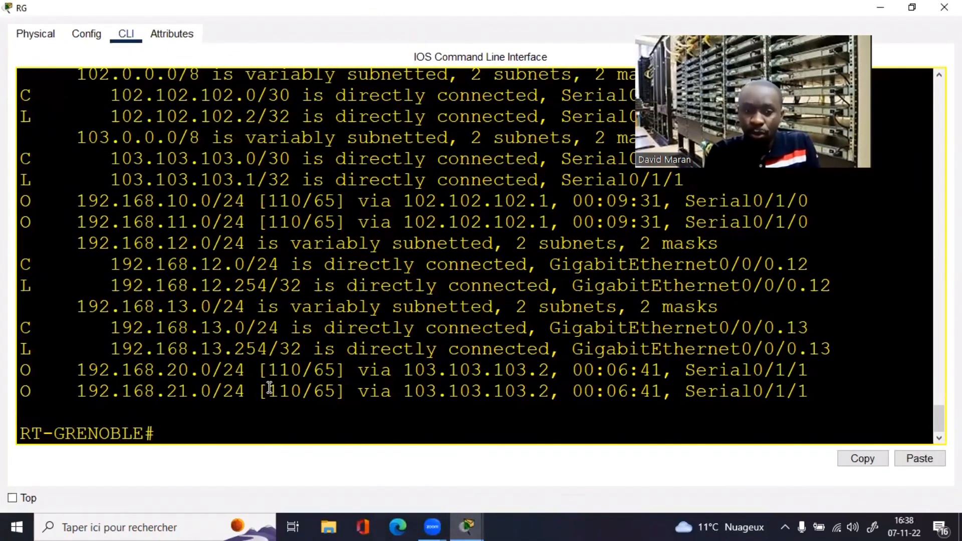
Step: Ping 192.168.20.50 successfully and close the router window
type("ping ")
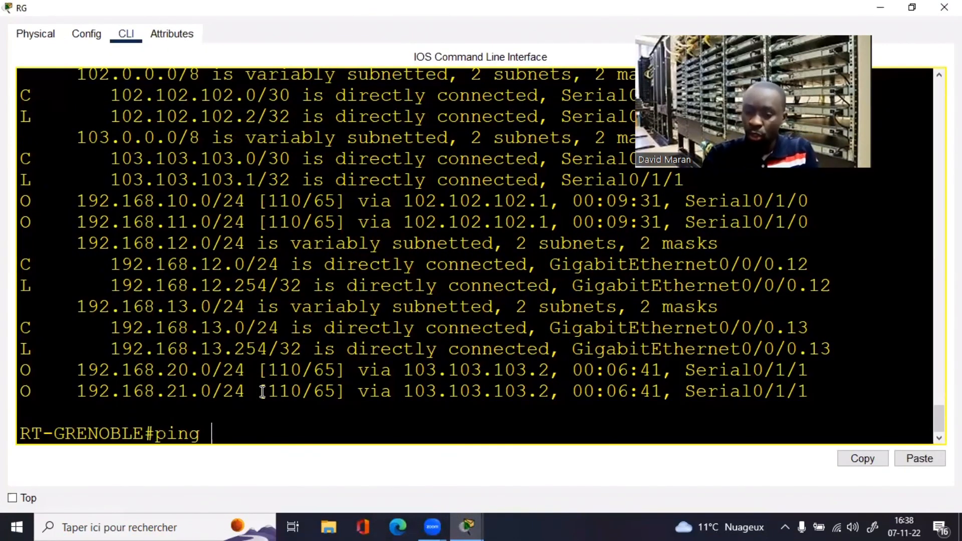
type("192.168.")
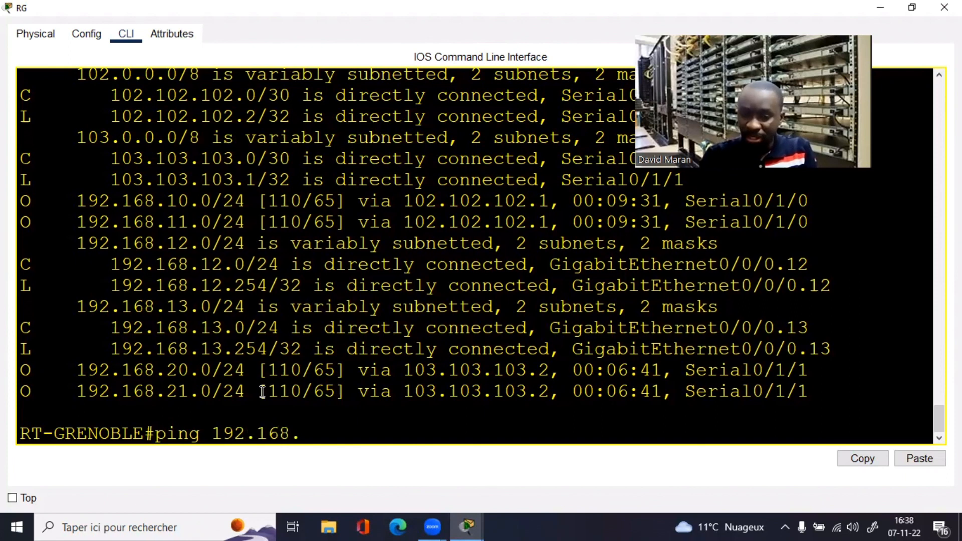
type("20.50")
key("Return")
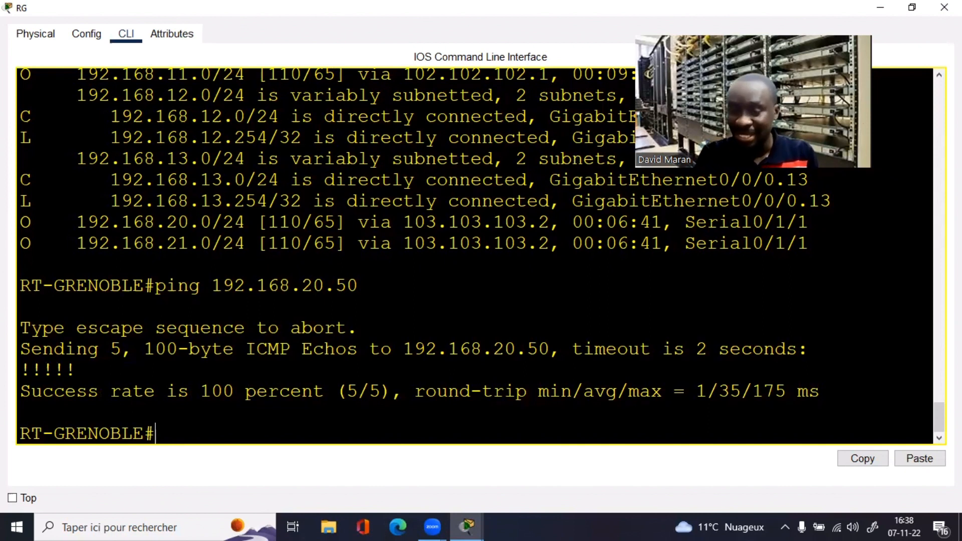
left_click(944, 8)
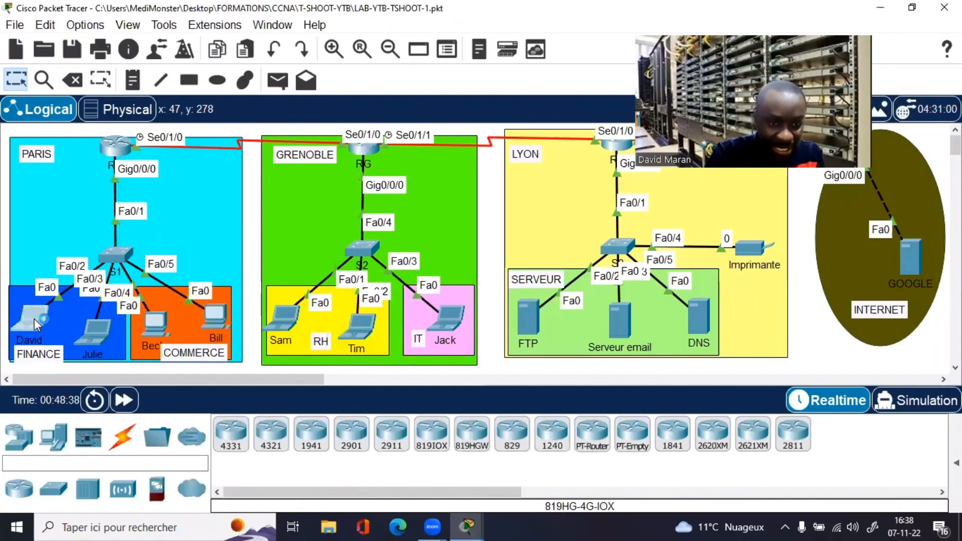
Step: From the Finance laptop's Command Prompt, ping 192.168.20.50 with 0% loss
left_click(34, 319)
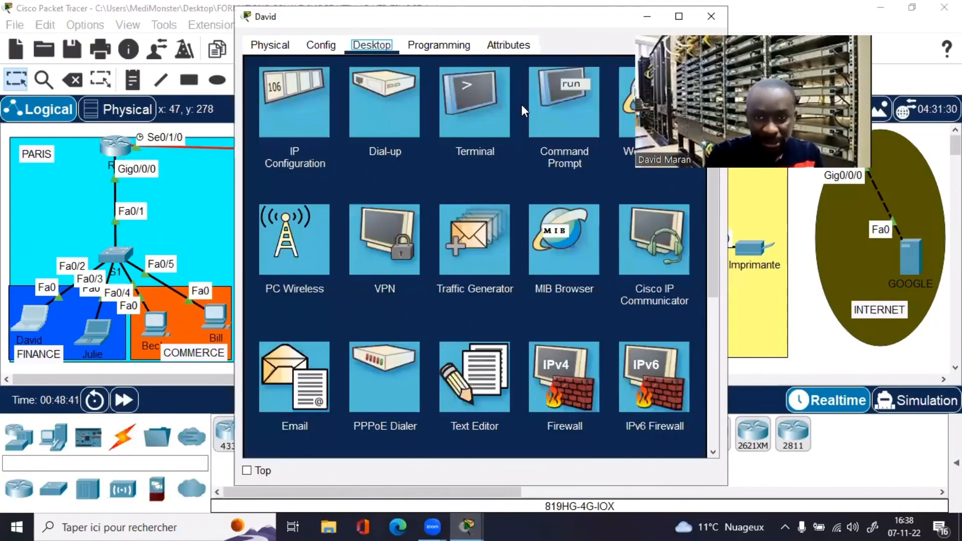
left_click(567, 108)
left_click(679, 16)
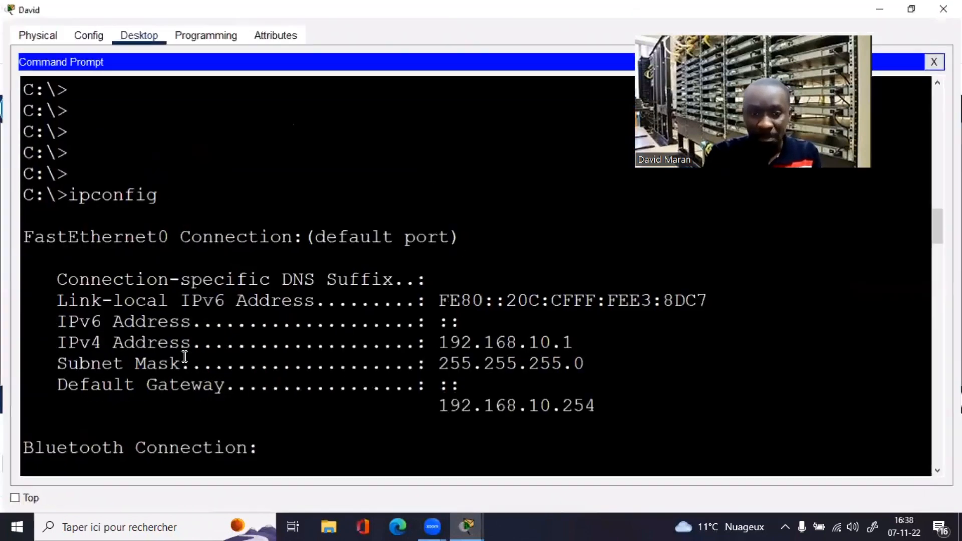
scroll(185, 357, "down", 5)
type("ping ")
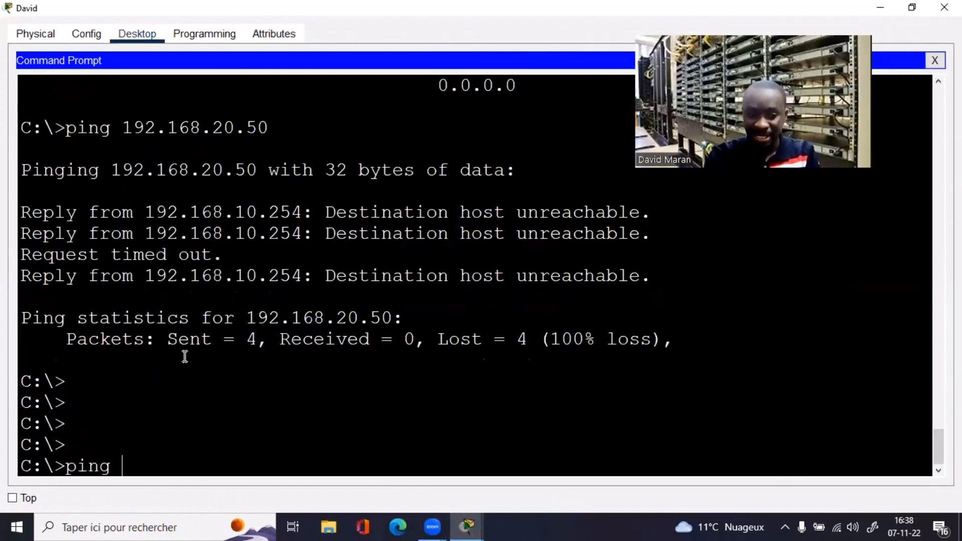
type("192.168.20.50")
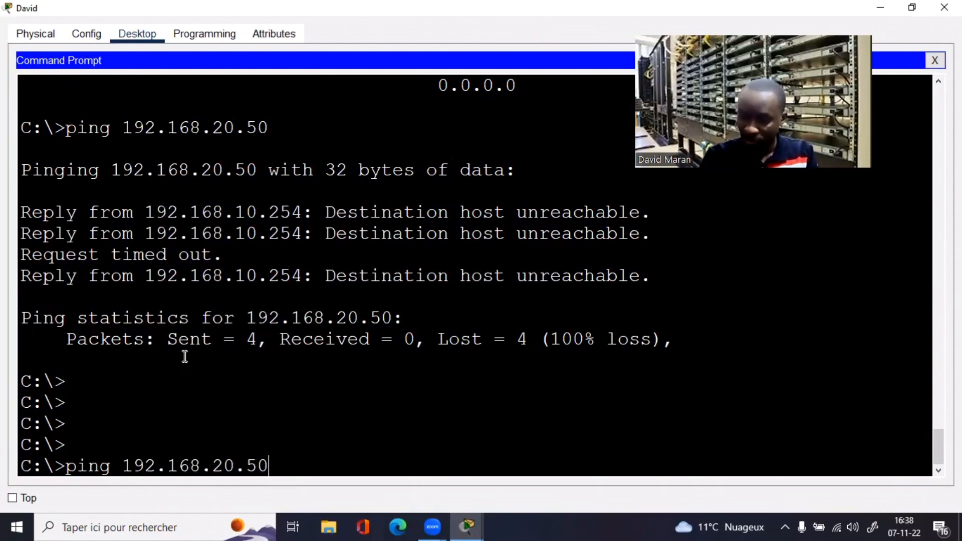
key("Return")
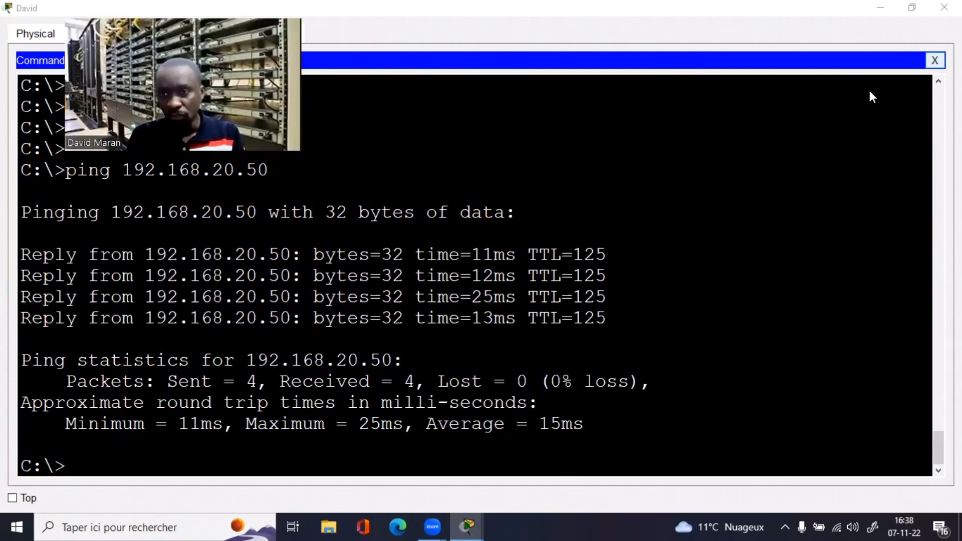
left_click(934, 60)
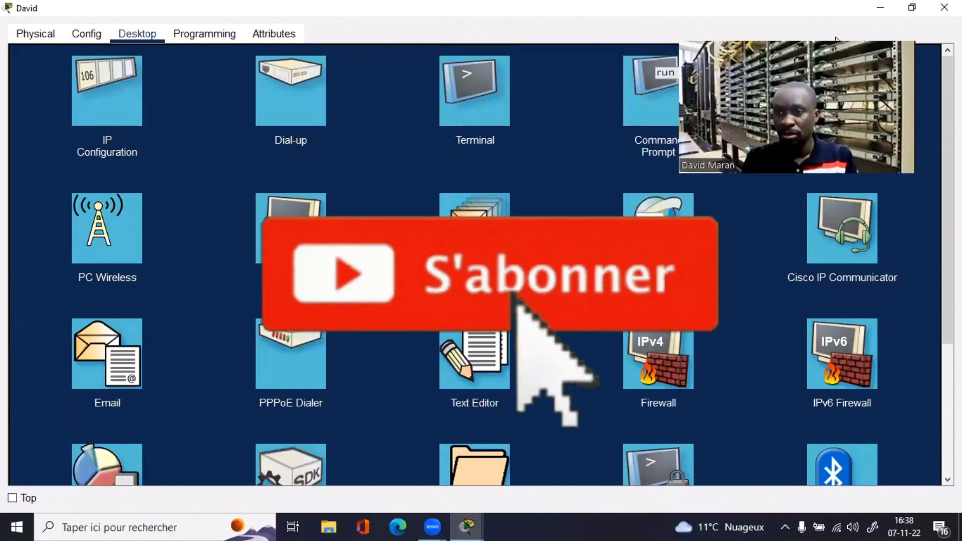
left_click(879, 8)
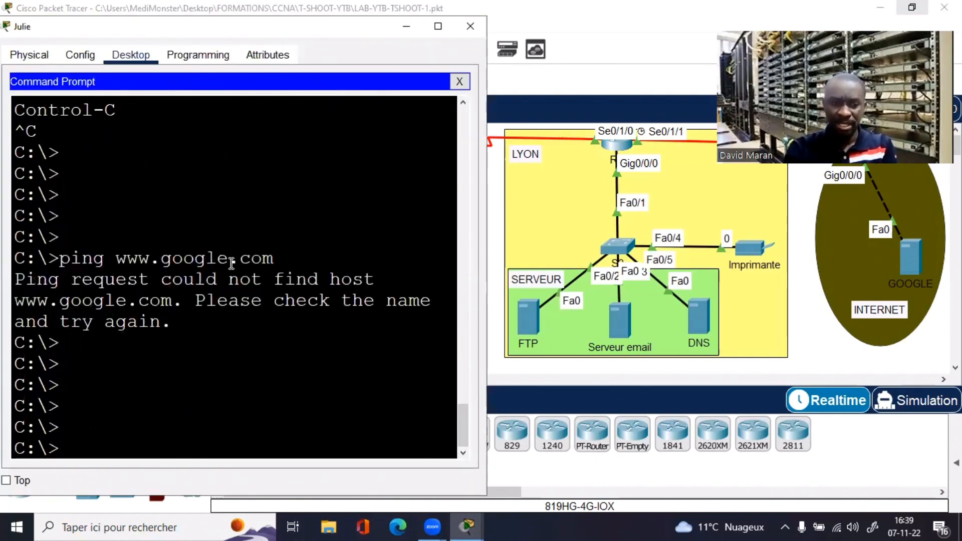
key("Up")
key("Return")
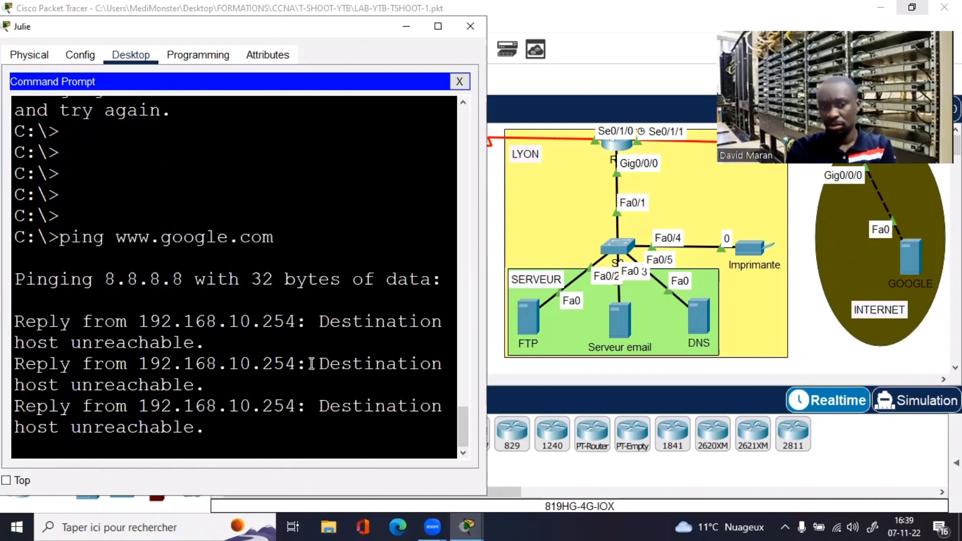
left_click_drag(240, 362, 236, 360)
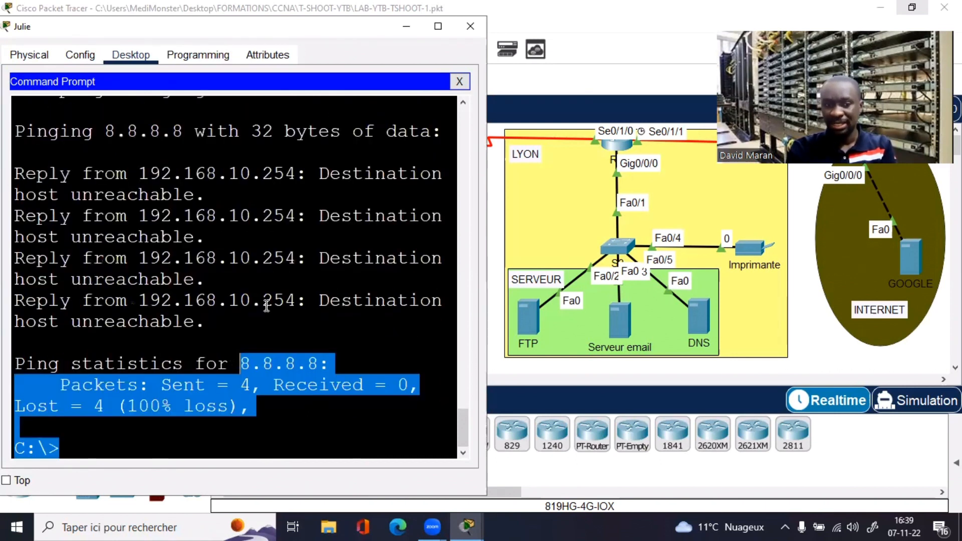
left_click(267, 306)
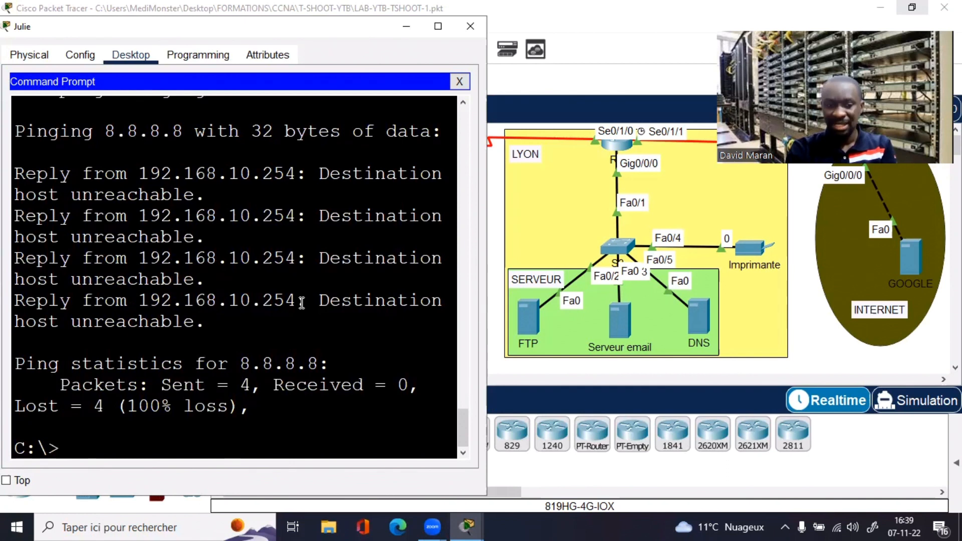
key("Return")
key("Return")
key("Return")
type("ping www.google.com")
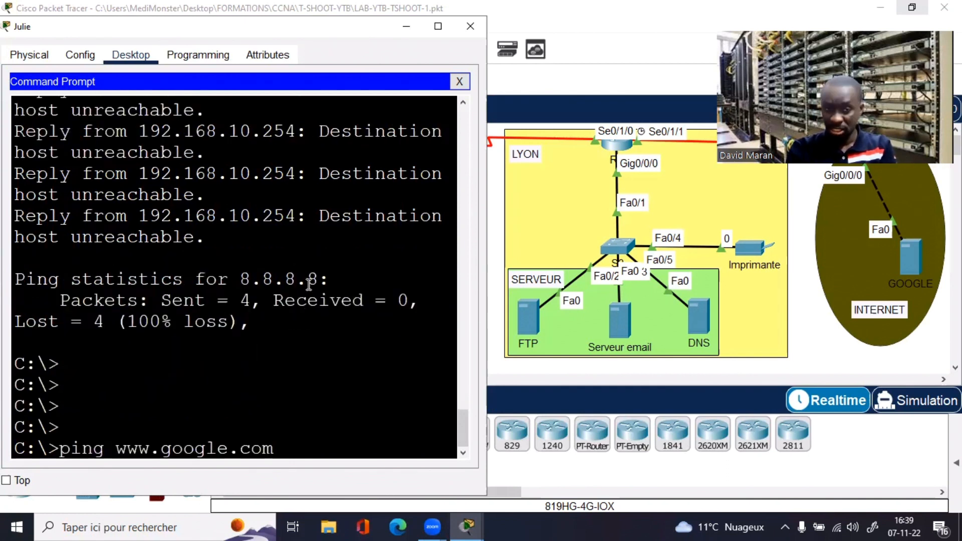
key("Return")
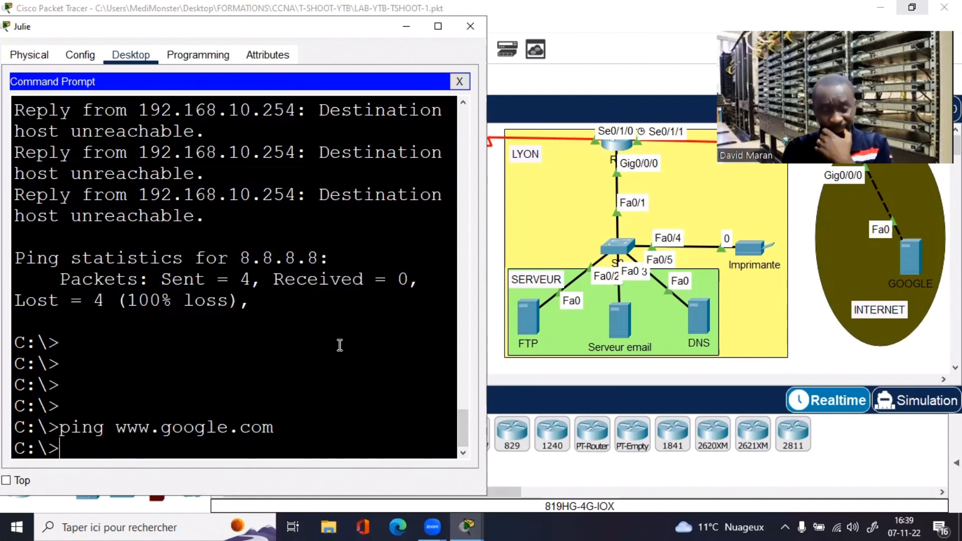
key("Return")
key("Return")
key("Return")
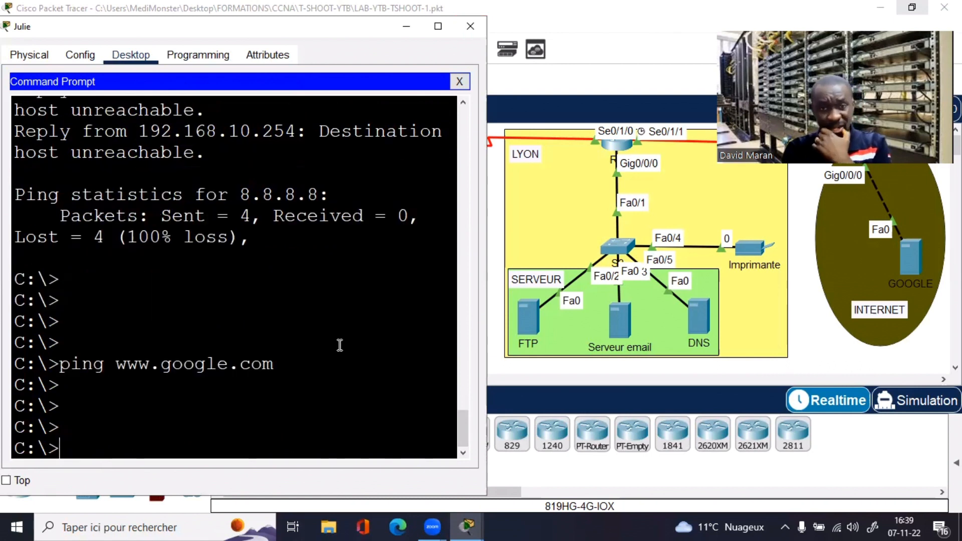
left_click(473, 27)
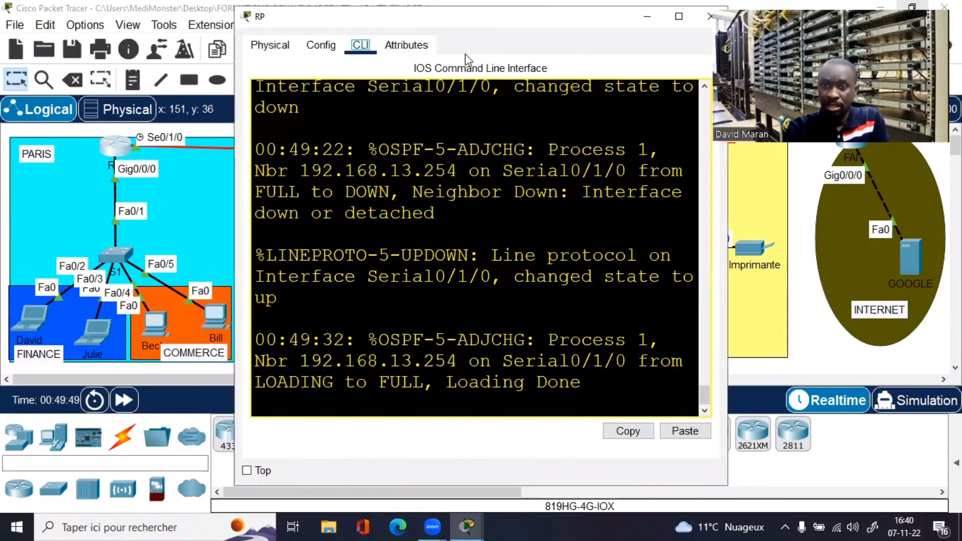
Step: Show the Paris router's routing table and note no gateway of last resort is set
double_click(465, 17)
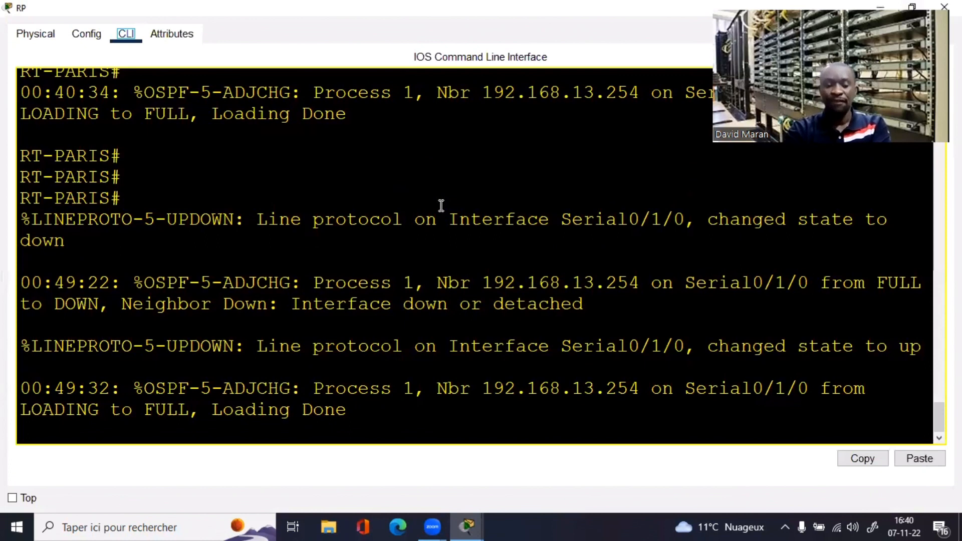
left_click(441, 206)
key("Return")
key("Return")
key("Return")
key("Return")
key("Return")
key("Return")
key("Return")
key("Return")
key("Return")
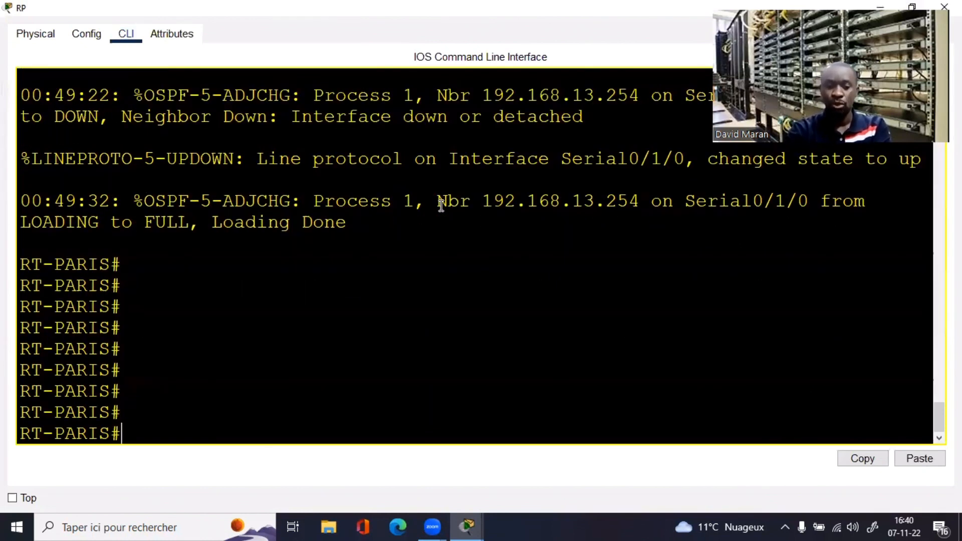
type("sh ip r")
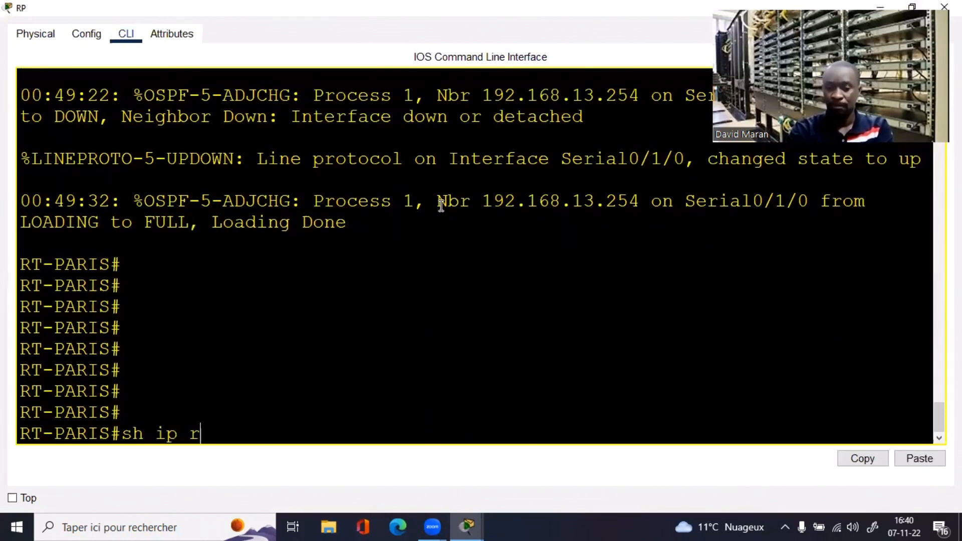
type("oute")
key("Return")
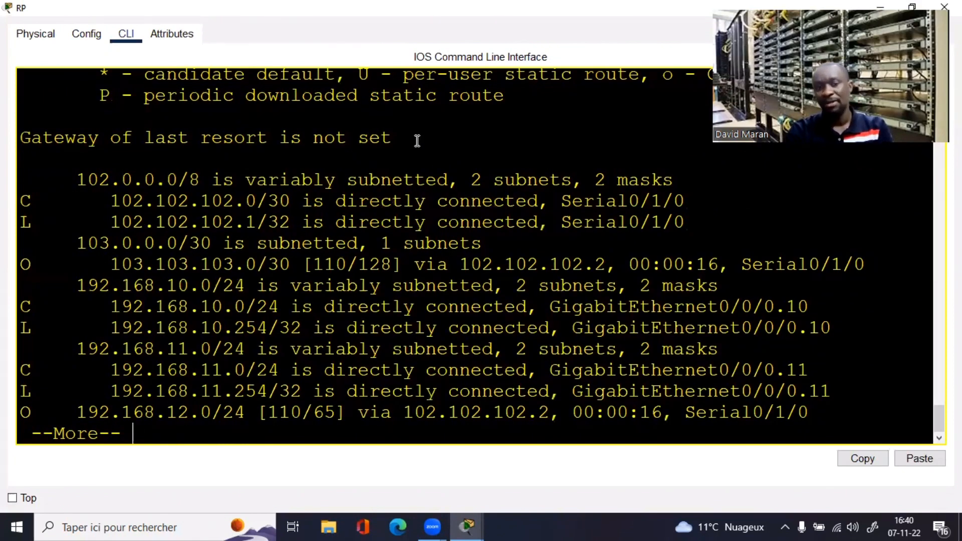
left_click_drag(69, 146, 16, 144)
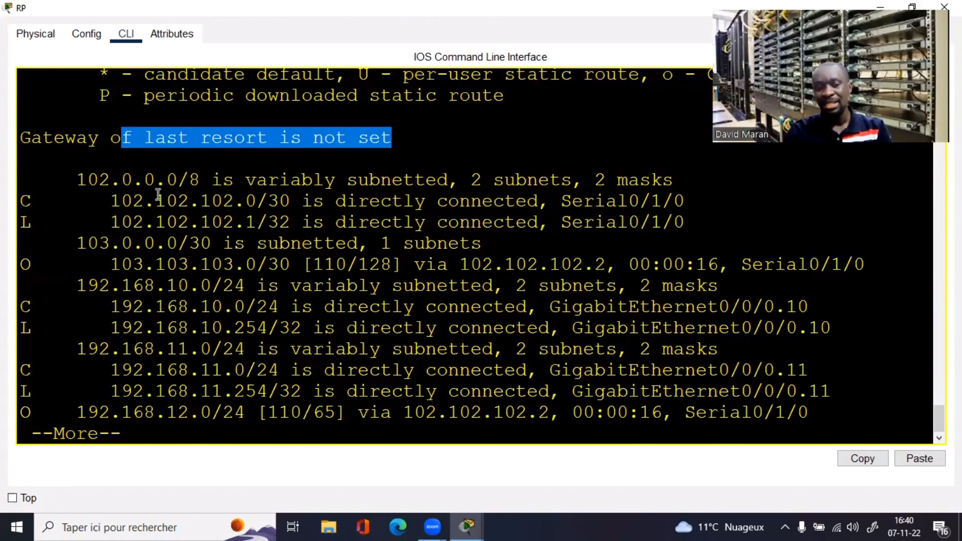
left_click_drag(158, 194, 168, 198)
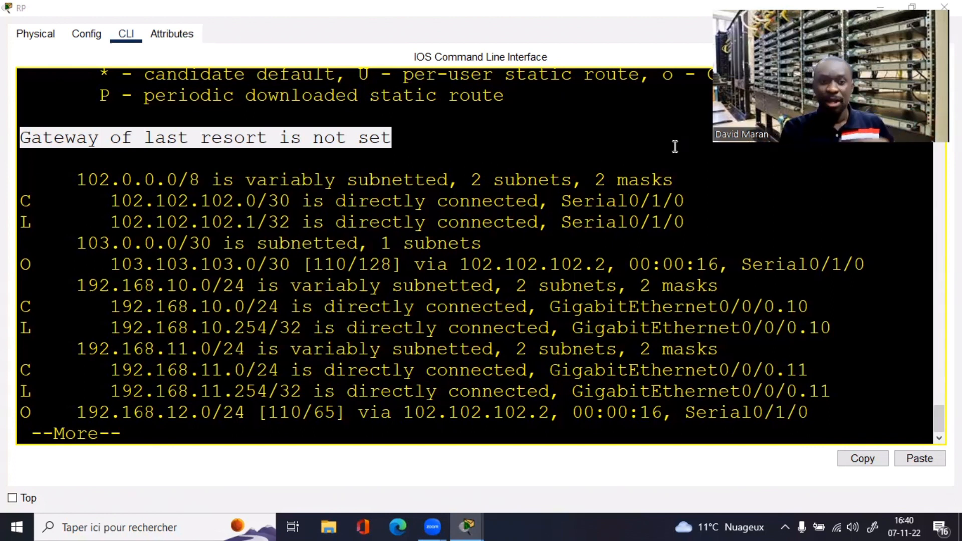
key("Return")
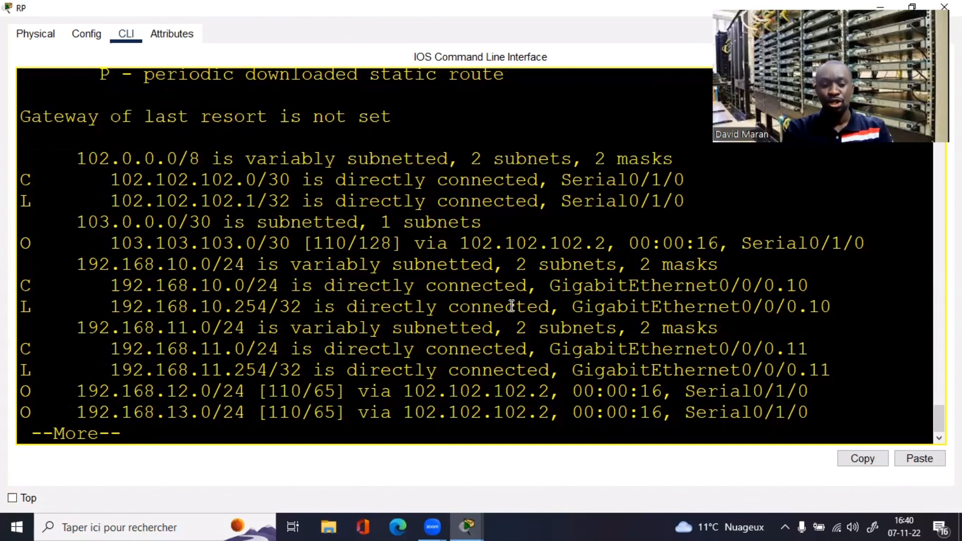
key("space")
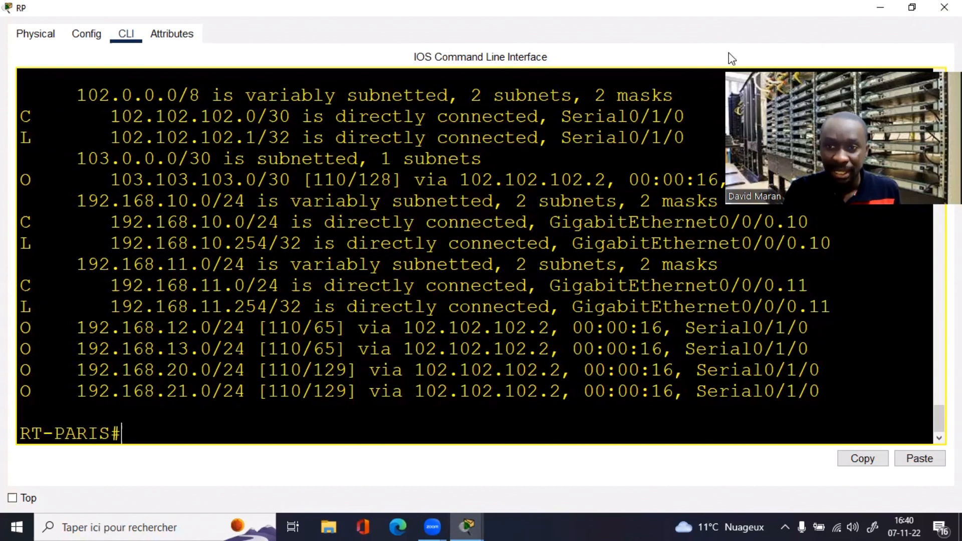
key("alt+Tab")
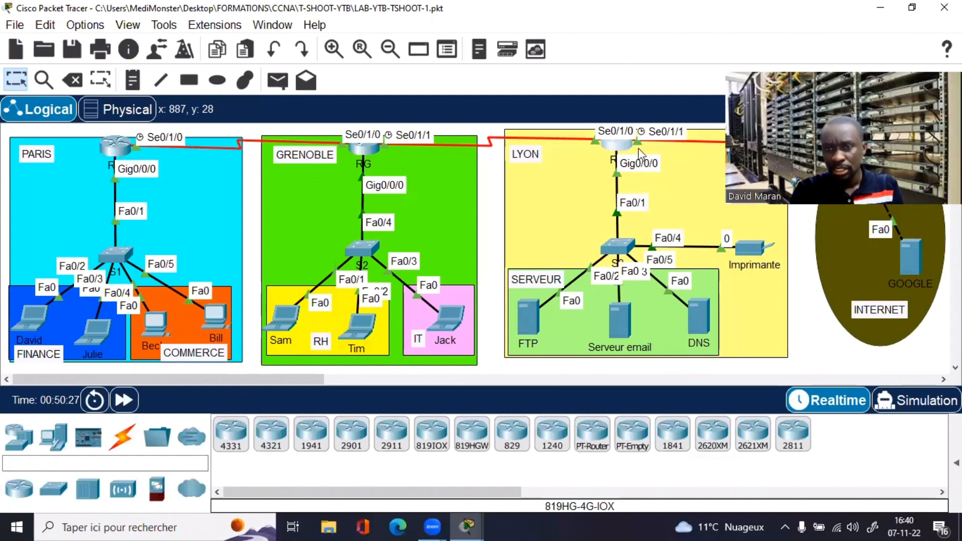
Step: Enter privileged mode on Lyon and confirm the default route via gateway 1.1.1.2
left_click(619, 144)
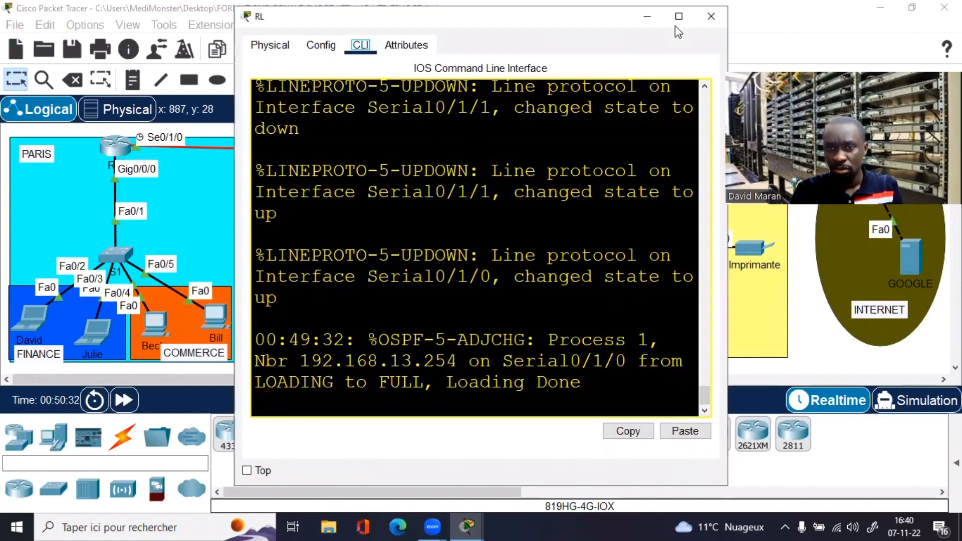
left_click(675, 26)
key("Return")
key("Return")
key("Return")
key("Return")
key("Return")
key("Return")
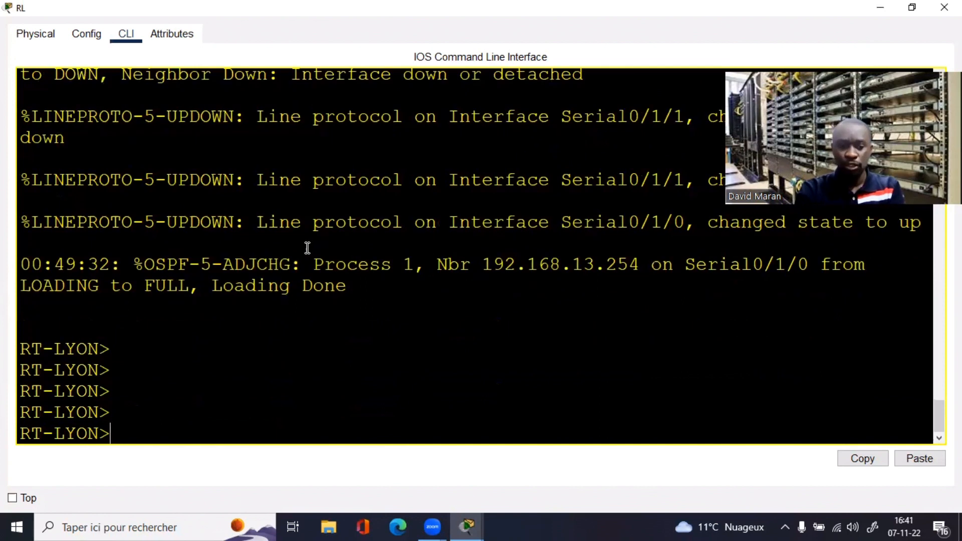
type("en")
key("Return")
key("Return")
key("Return")
type("pin")
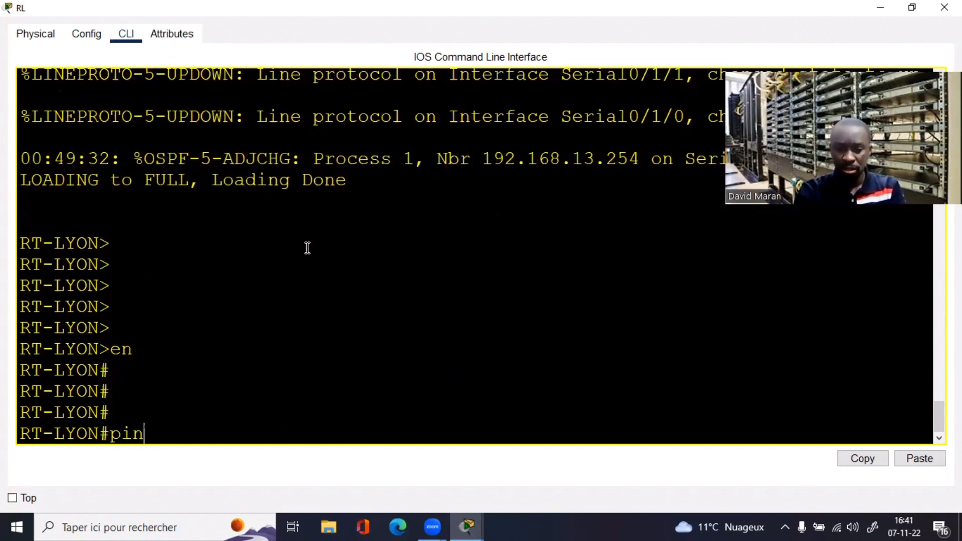
type("g wwww")
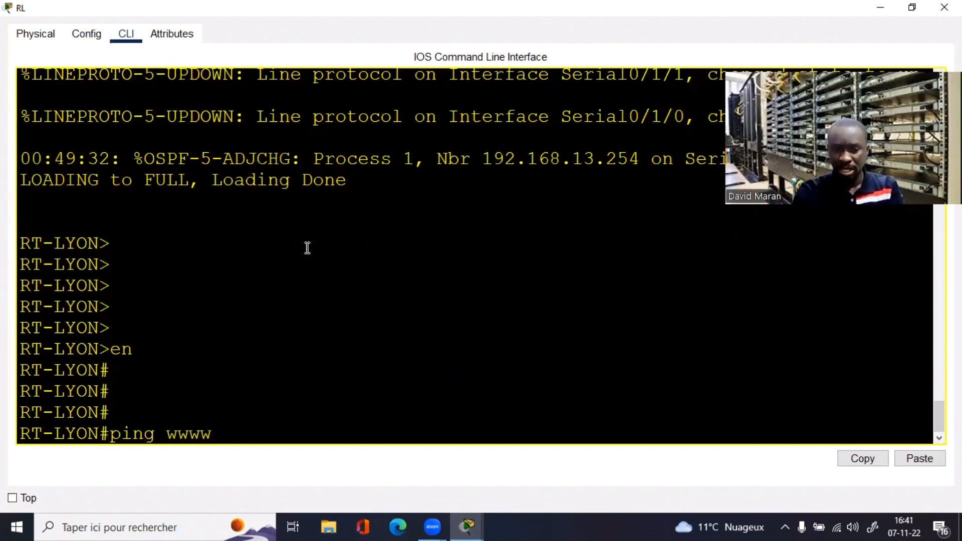
key("BackSpace")
key("BackSpace")
key("BackSpace")
key("BackSpace")
key("BackSpace")
key("BackSpace")
key("BackSpace")
key("BackSpace")
key("BackSpace")
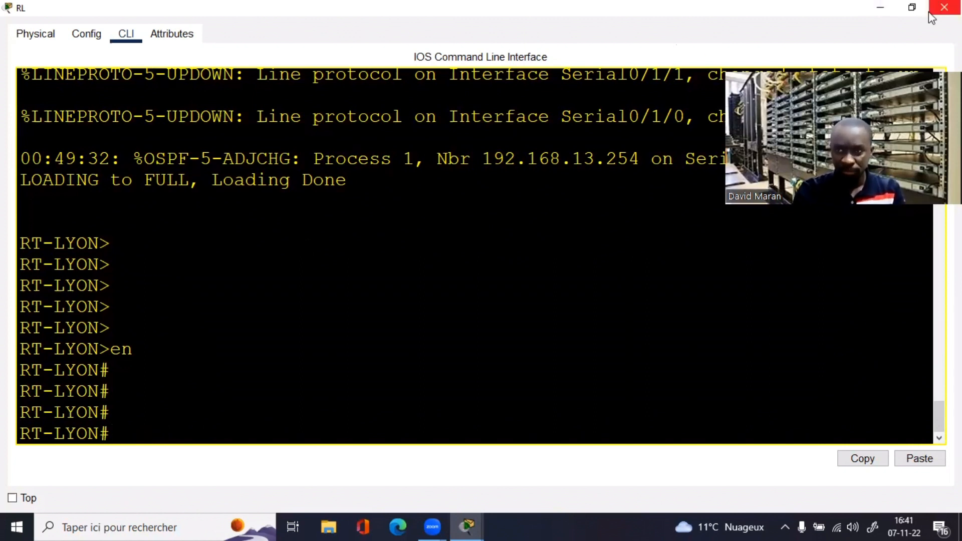
type("sh ip")
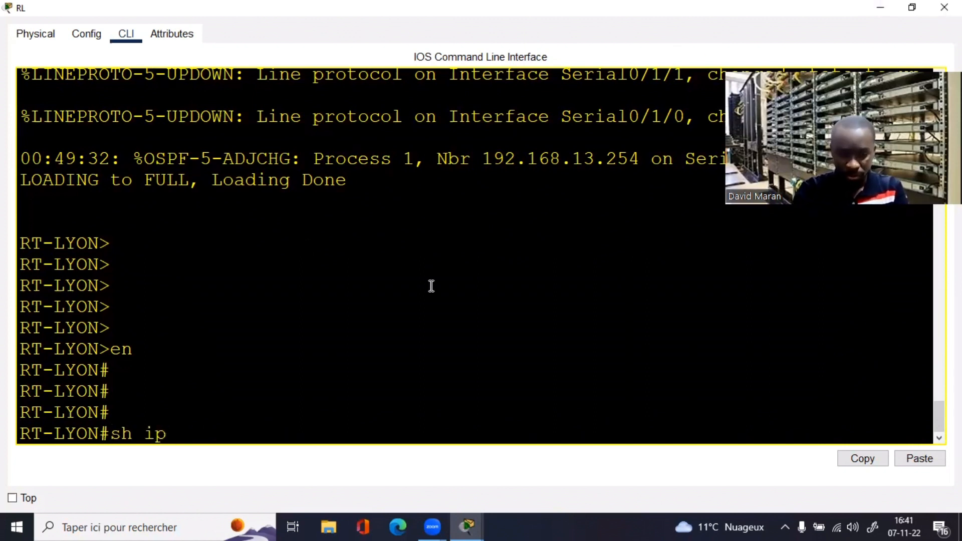
type(" route")
key("Return")
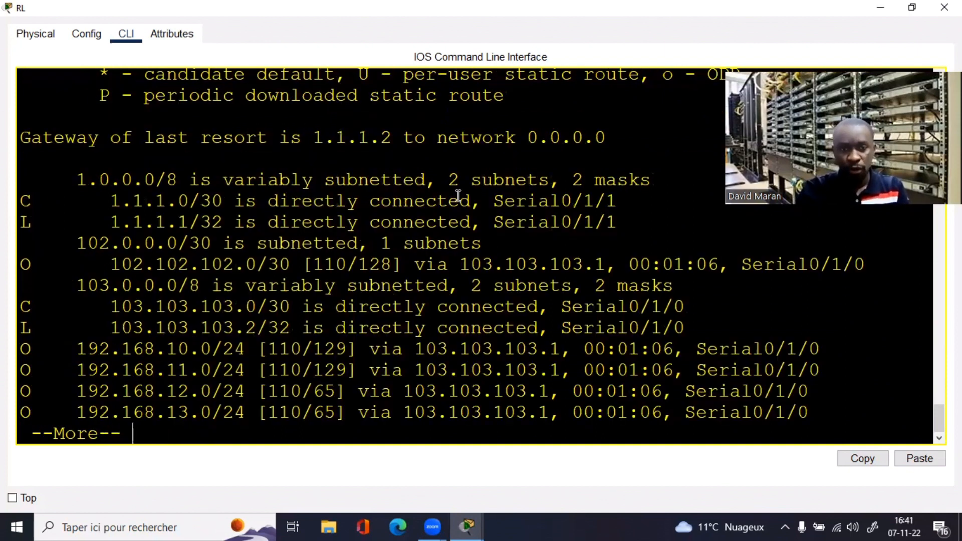
left_click_drag(607, 137, 52, 135)
left_click(424, 137)
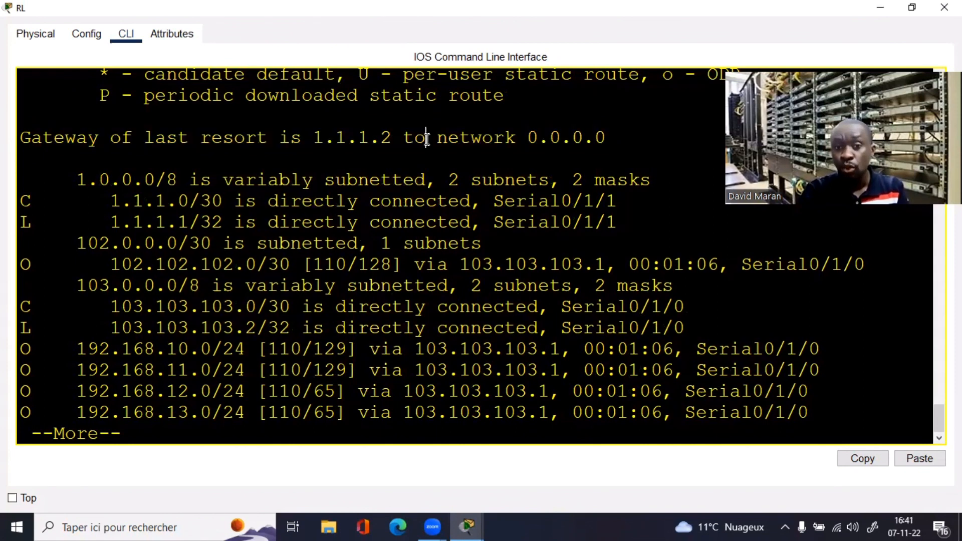
left_click_drag(291, 137, 620, 137)
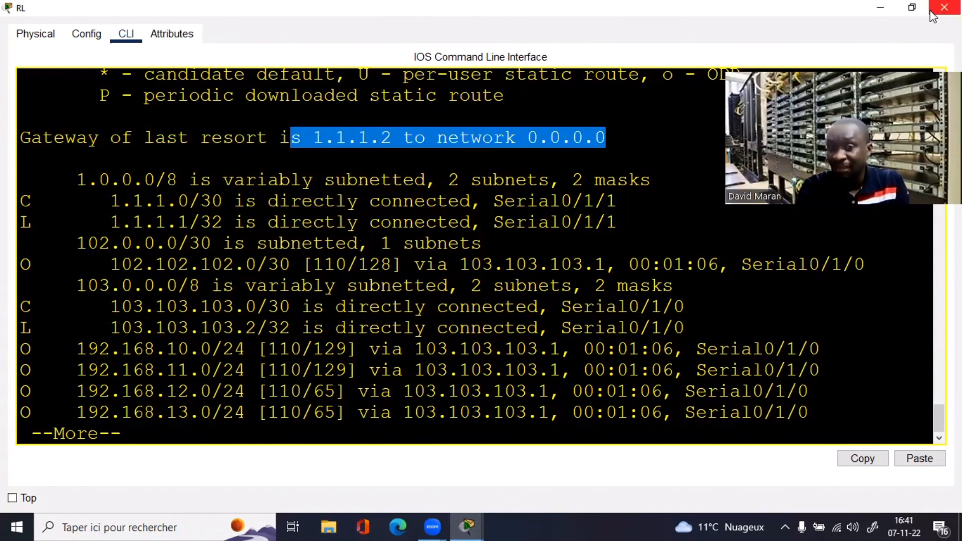
Step: Ping 8.8.8.8 from Lyon with 100 percent success and close the console
type("ping ")
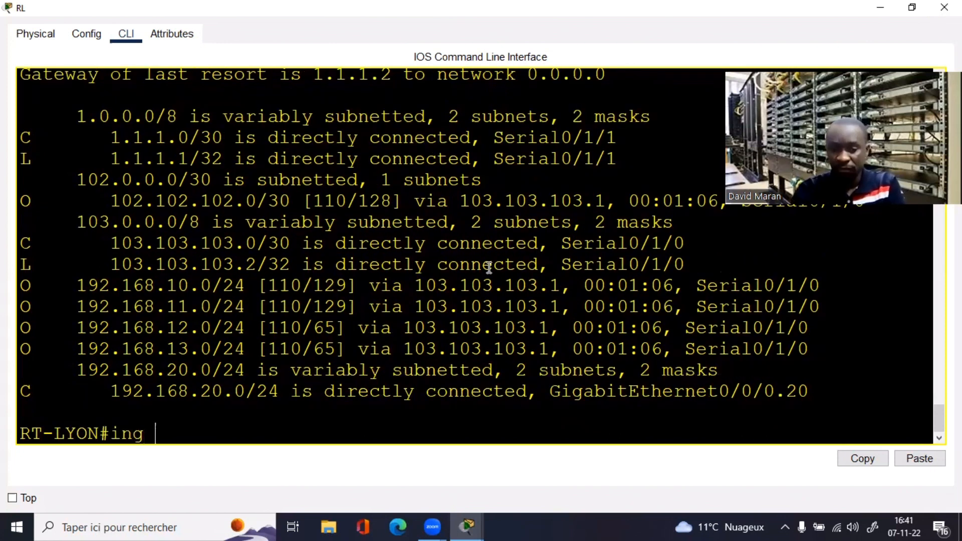
type("8.8.8.")
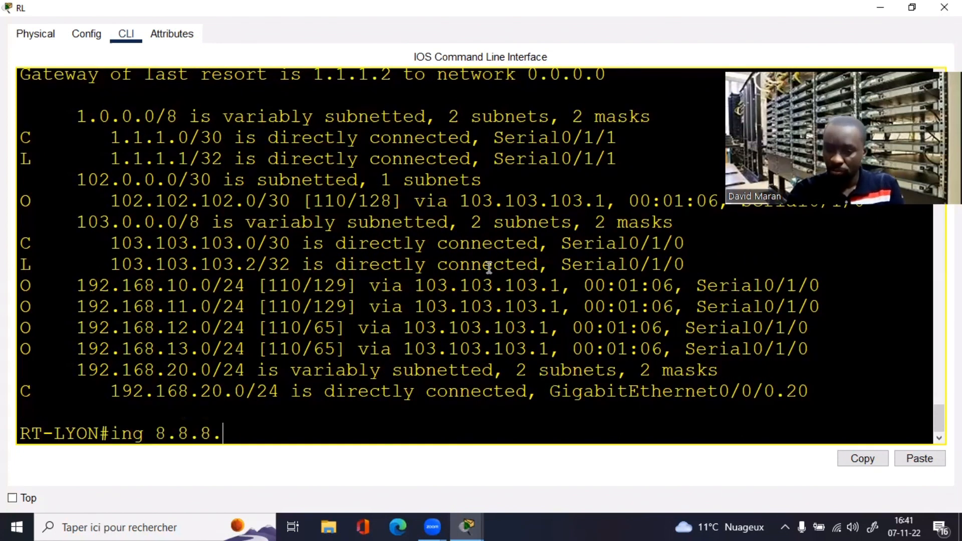
type("8")
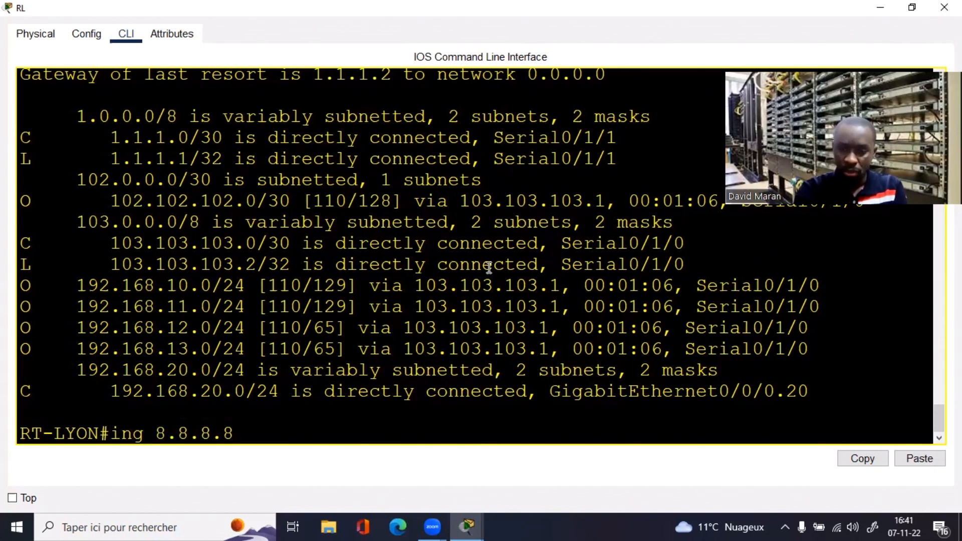
type("p")
key("Return")
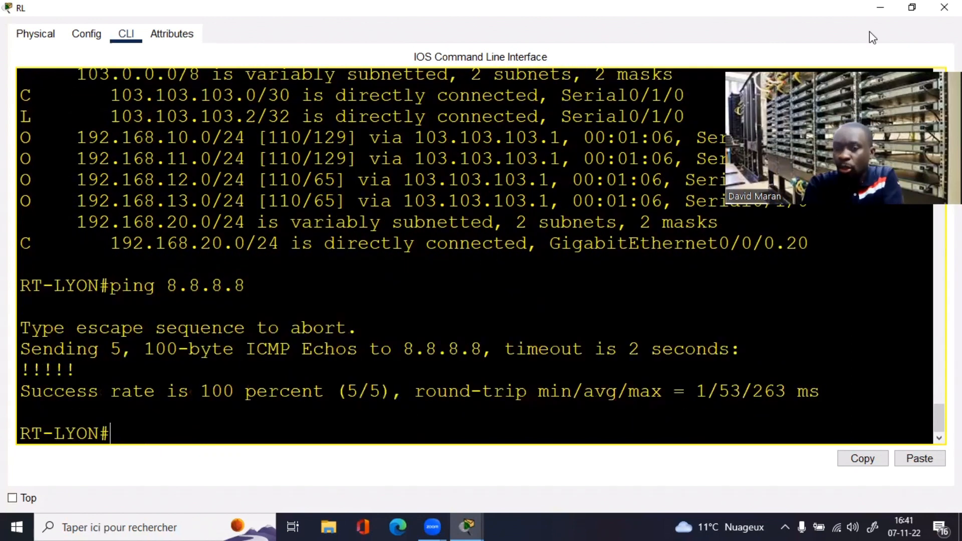
left_click(944, 7)
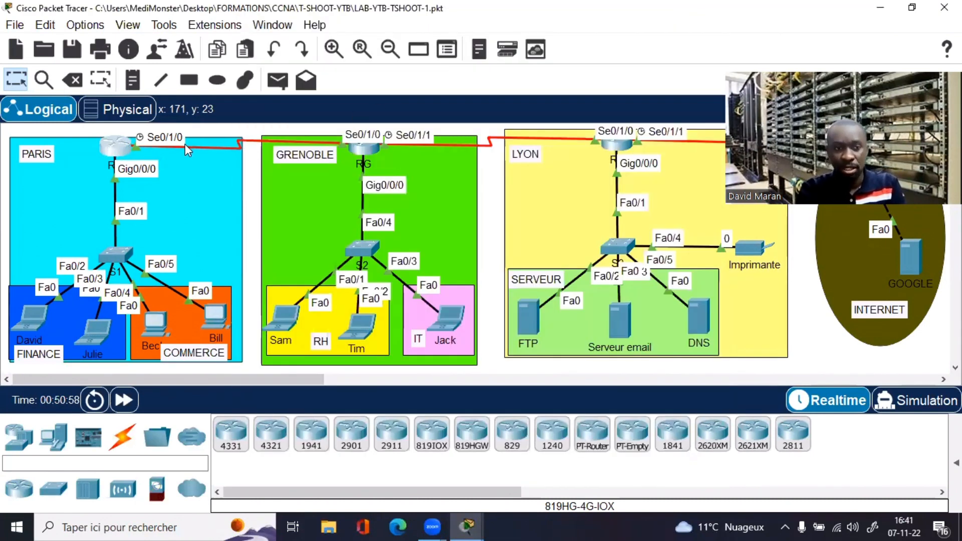
Step: Ping 8.8.8.8 from the Paris router, getting only timeouts
left_click(128, 141)
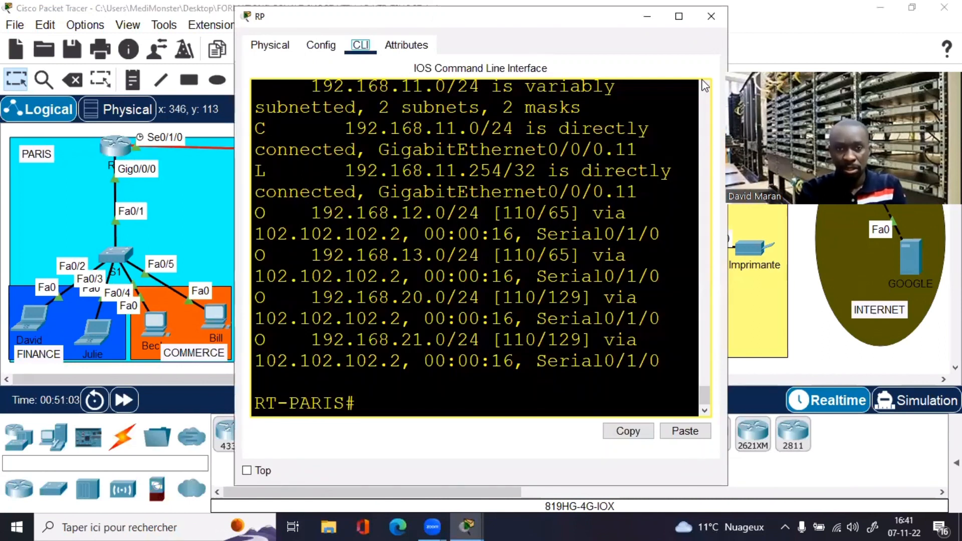
left_click(679, 16)
left_click(408, 286)
type("pi")
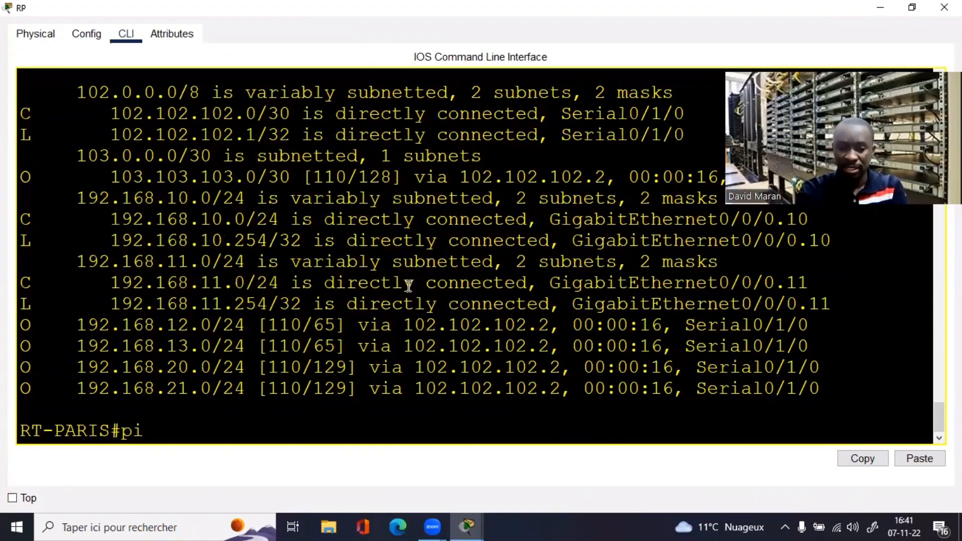
type("ng 8.8.8.8")
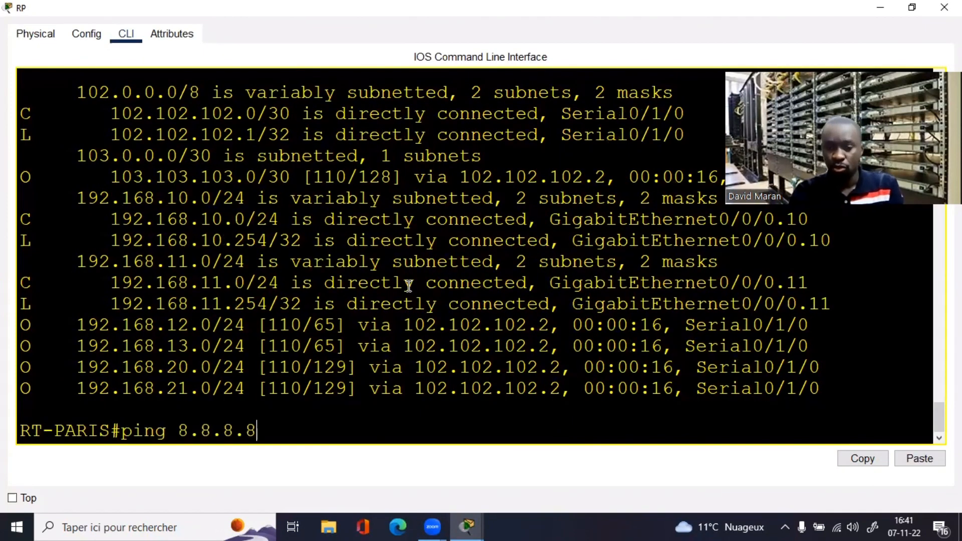
key("Return")
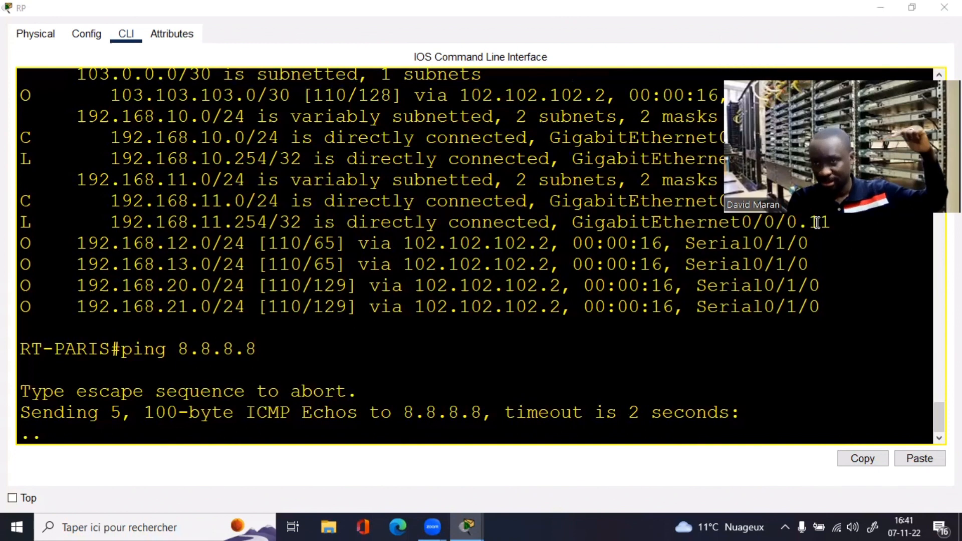
left_click(908, 9)
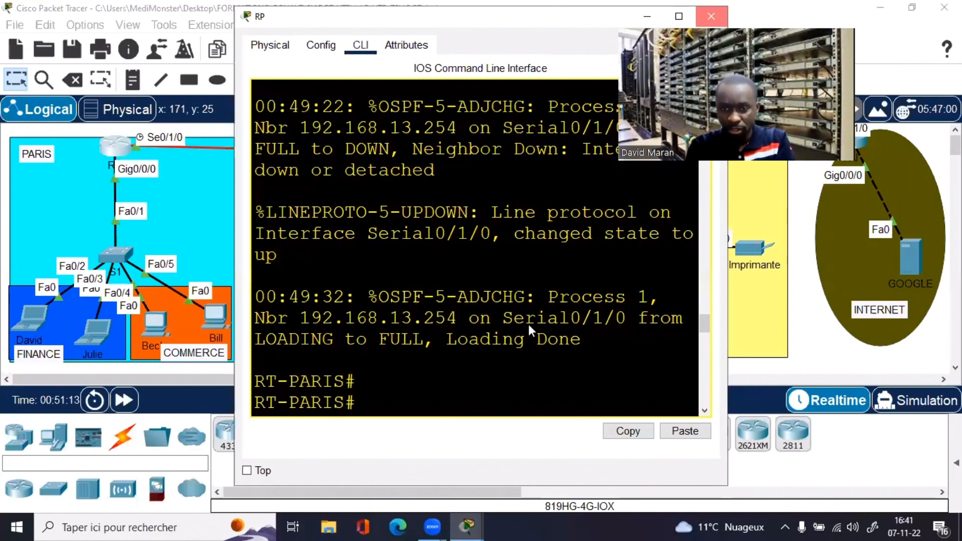
left_click(711, 16)
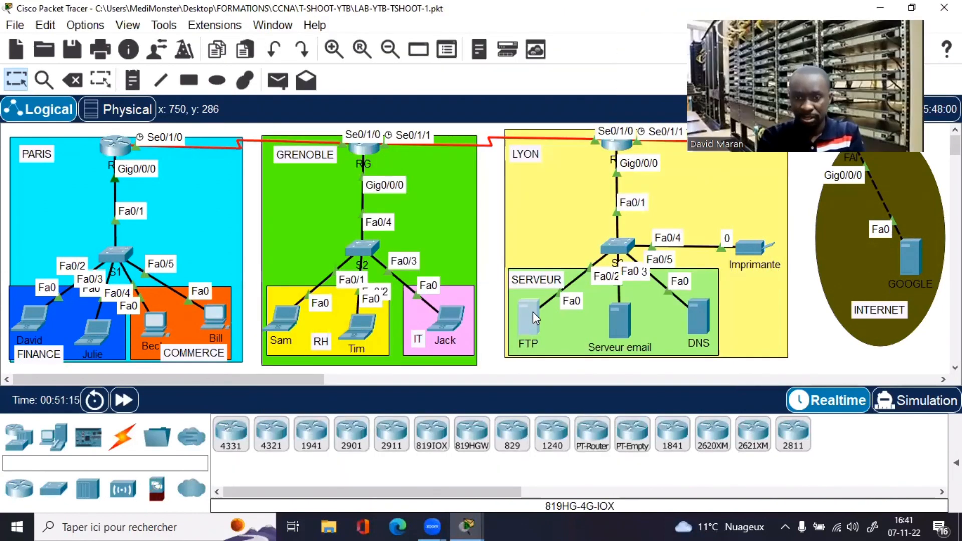
left_click(534, 318)
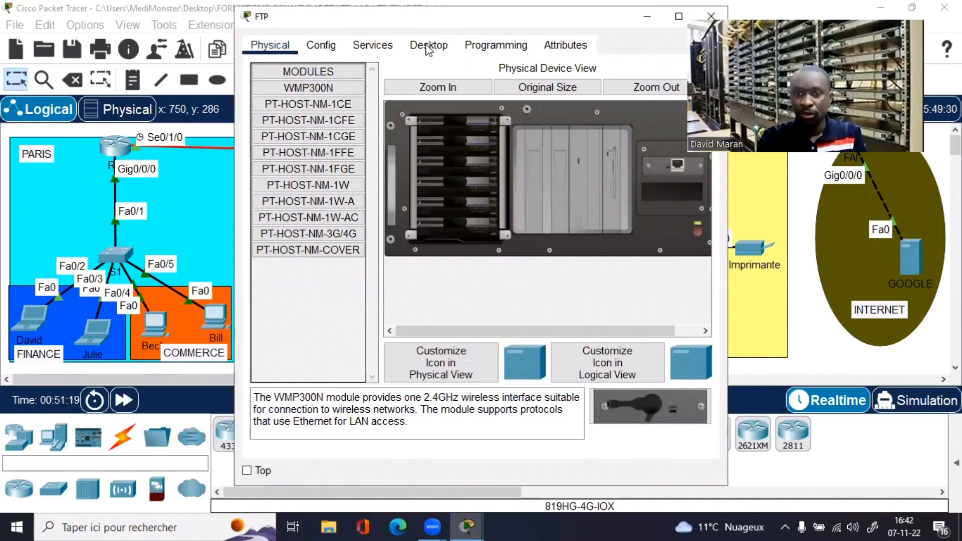
left_click_drag(432, 17, 226, 45)
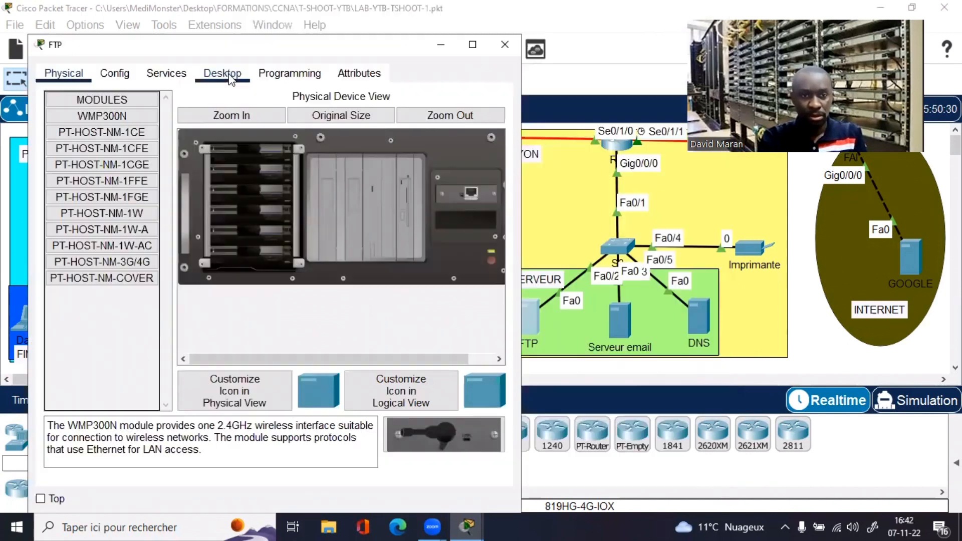
left_click(223, 74)
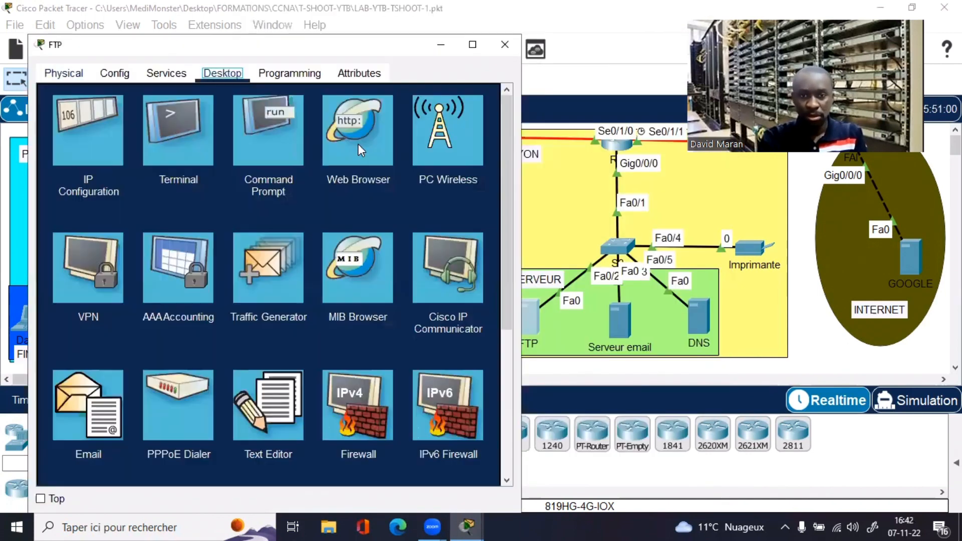
left_click(263, 130)
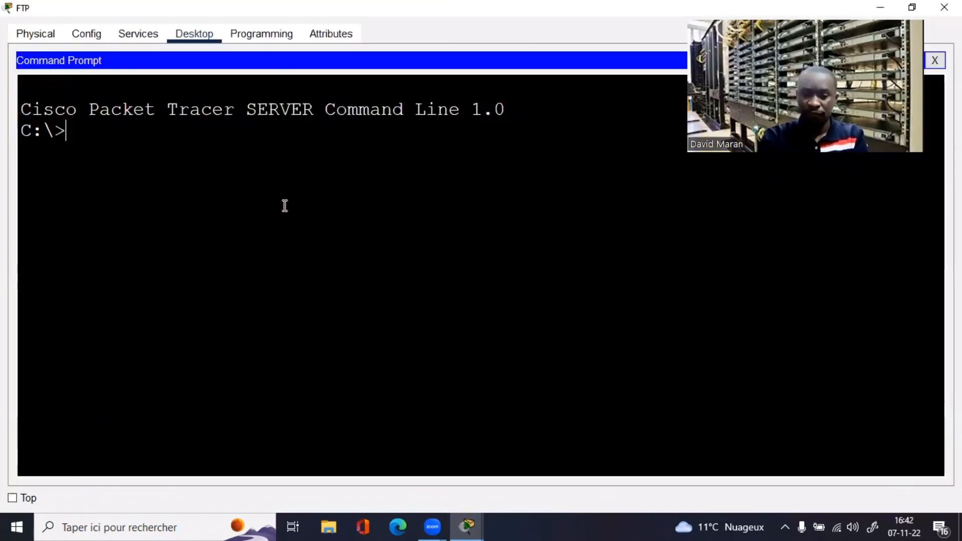
type("ping ")
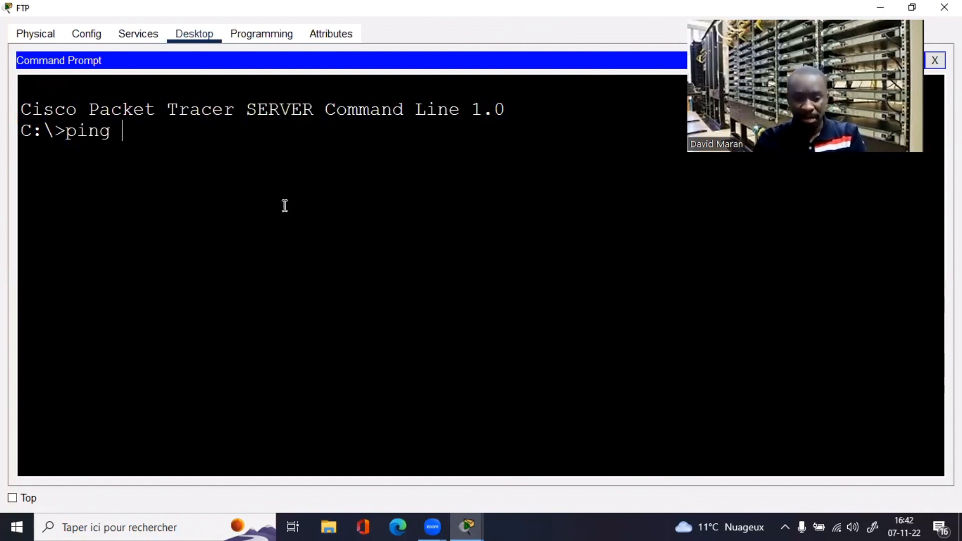
type("www.goog")
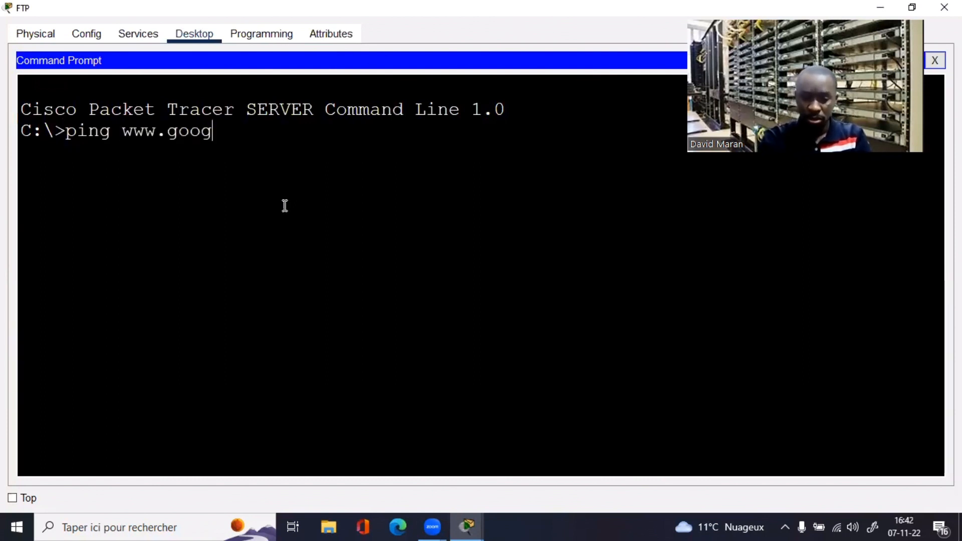
type("le.com")
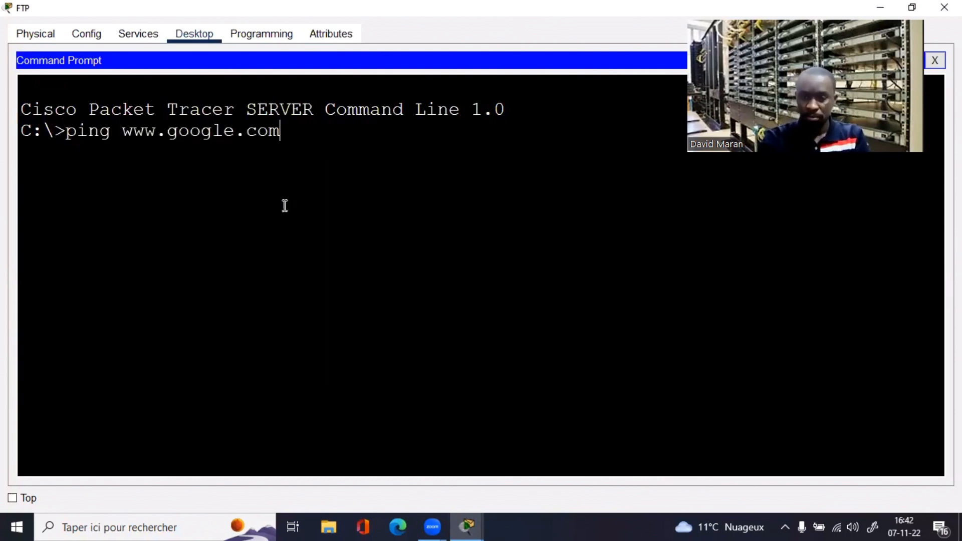
key("Return")
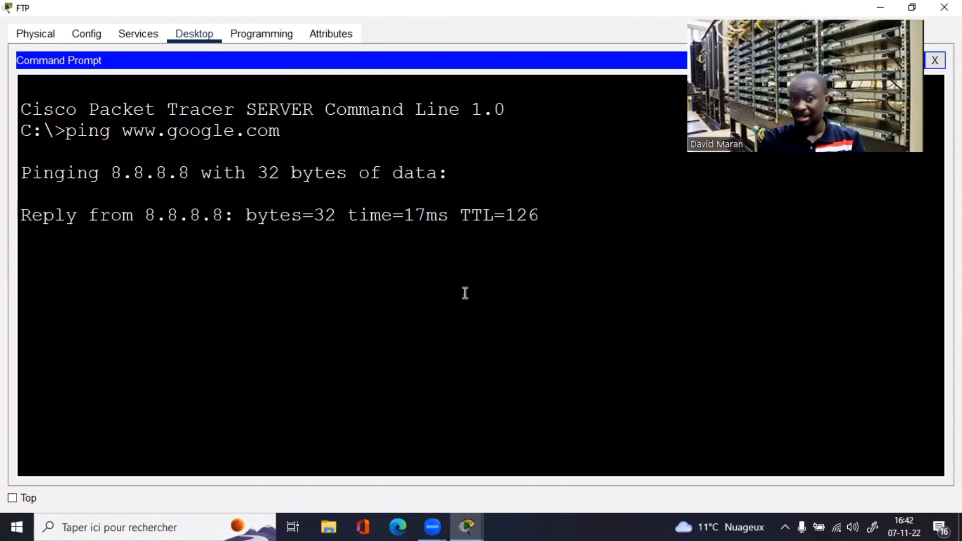
key("ctrl+c")
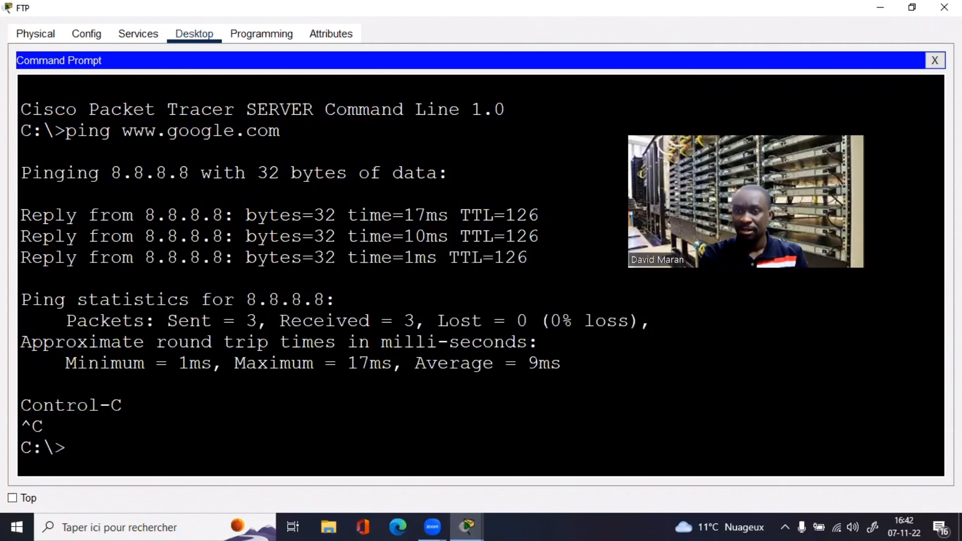
left_click(935, 60)
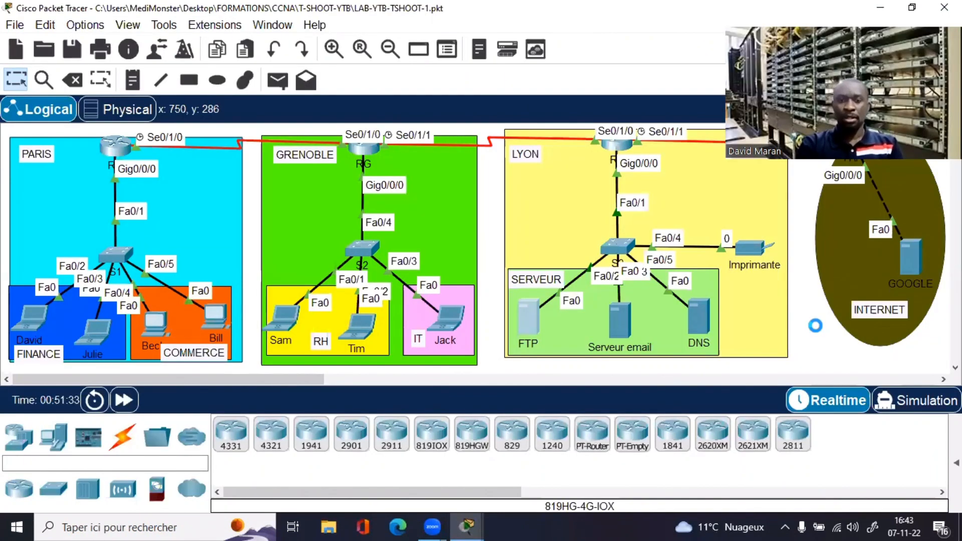
left_click(531, 329)
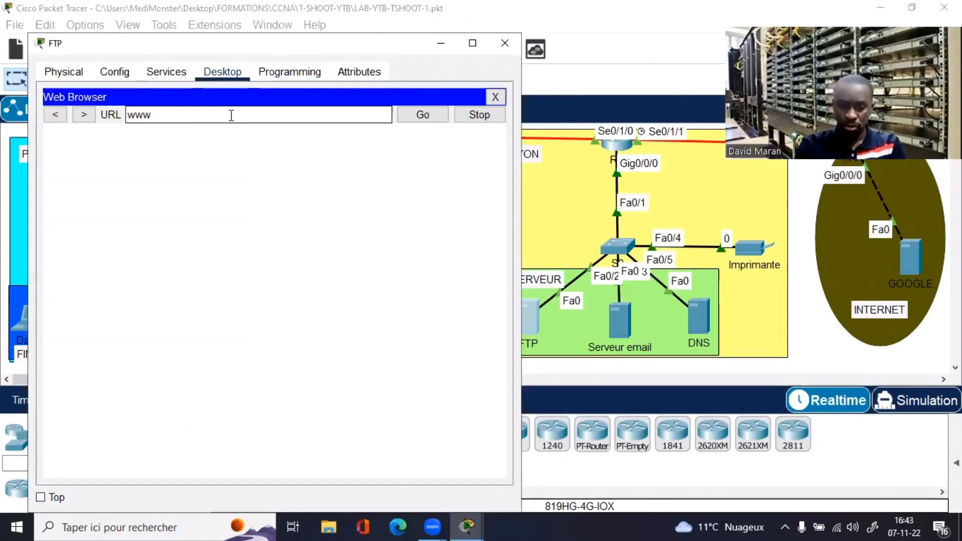
type(".google.com")
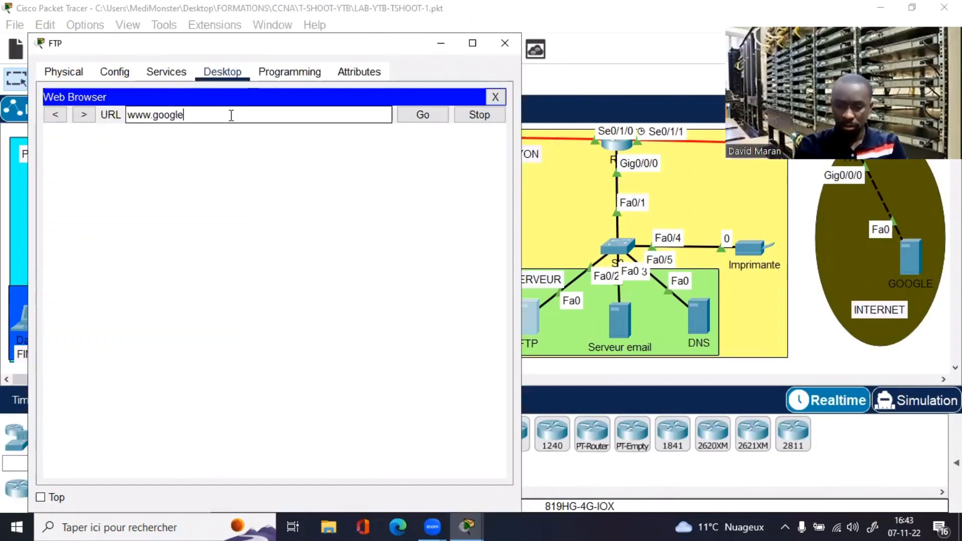
left_click(472, 43)
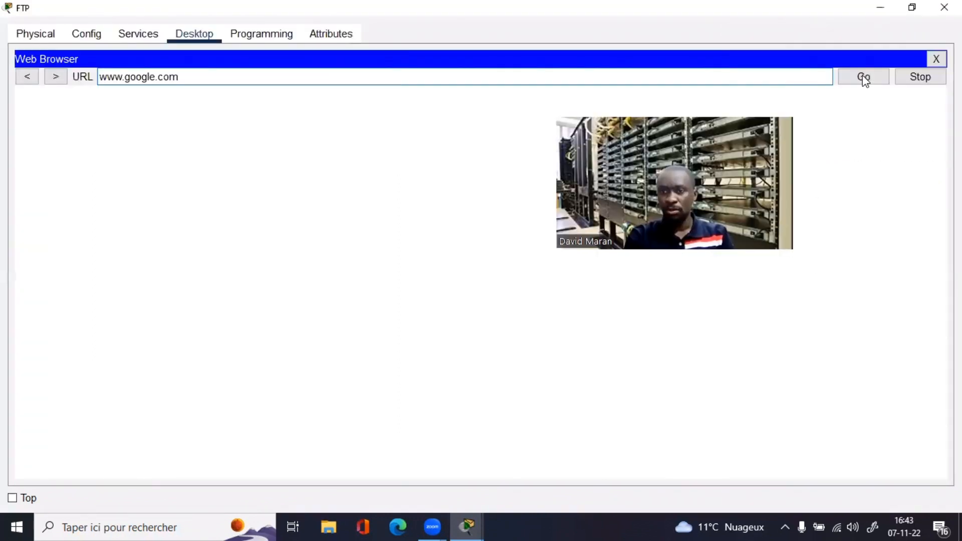
left_click(862, 77)
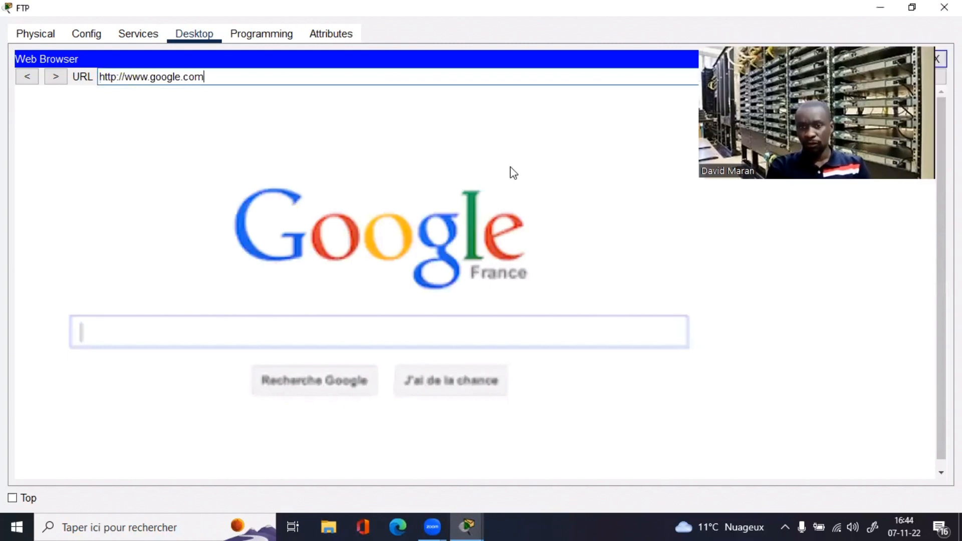
left_click(912, 8)
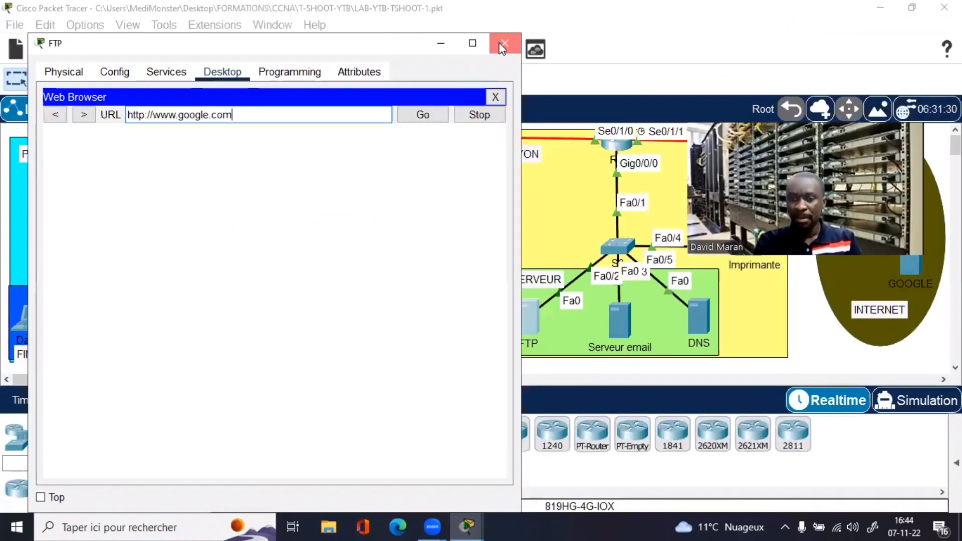
left_click(503, 48)
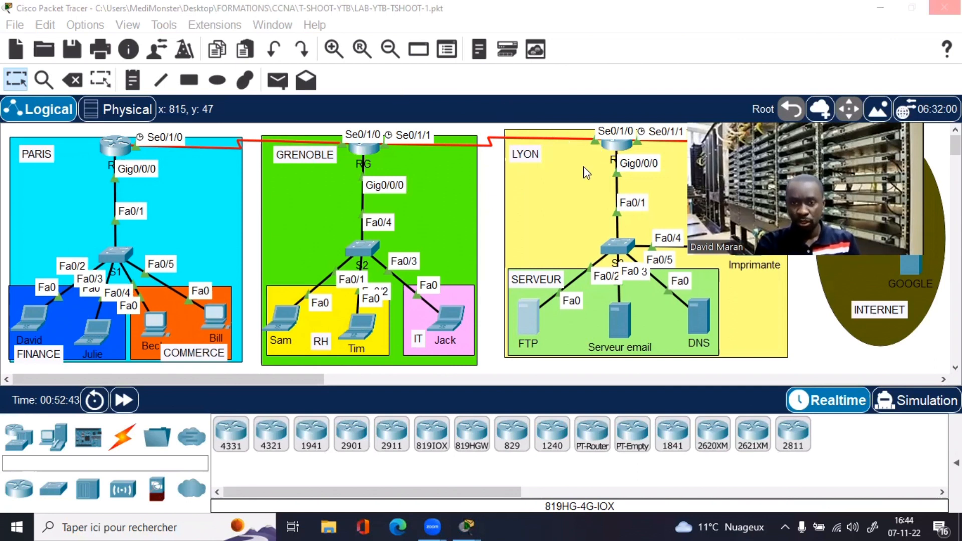
Step: Enter global configuration mode on the Lyon router with conf t
left_click(391, 48)
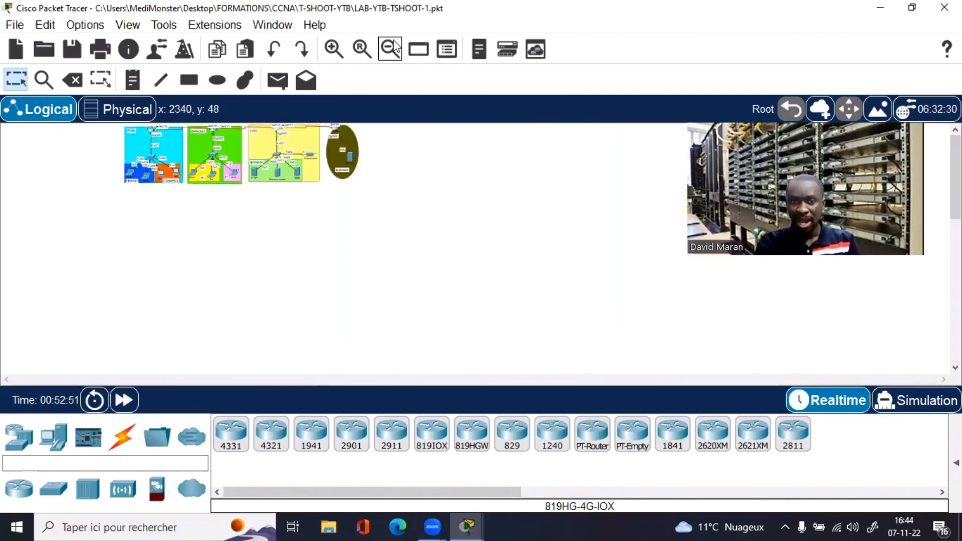
left_click(390, 50)
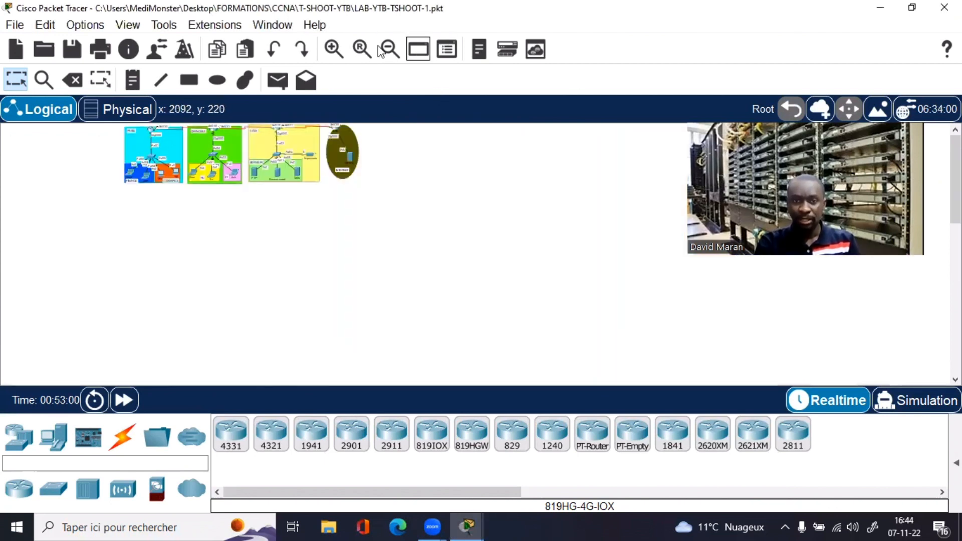
left_click(390, 50)
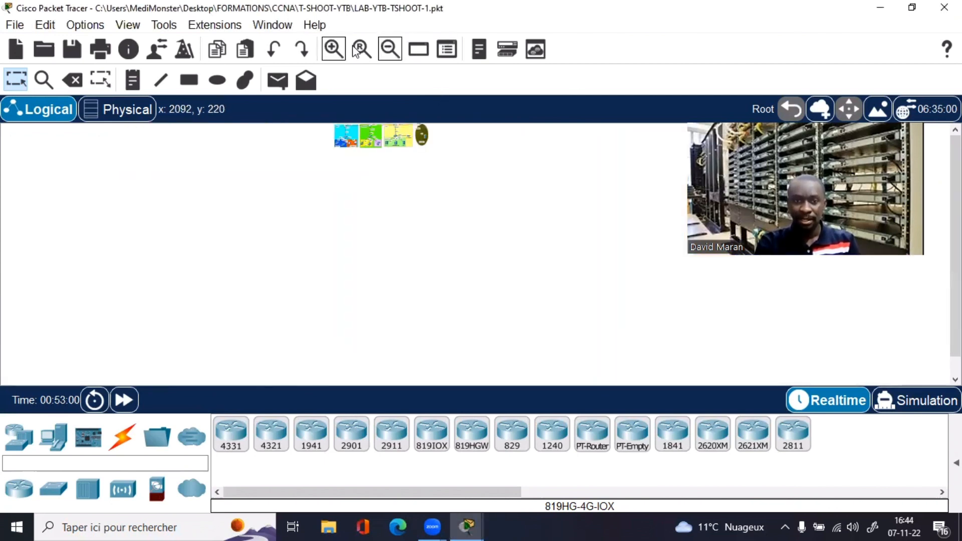
left_click(357, 50)
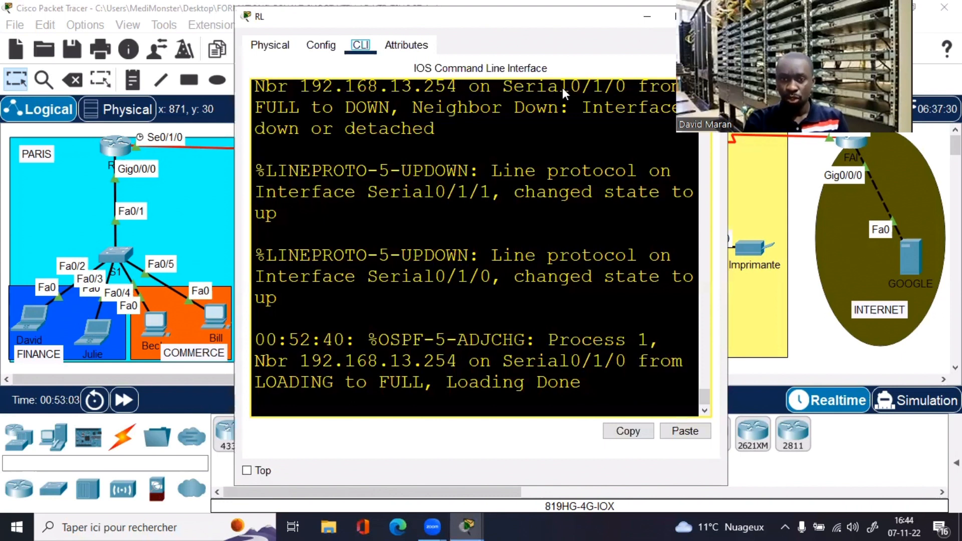
key("Return")
key("Return")
key("Return")
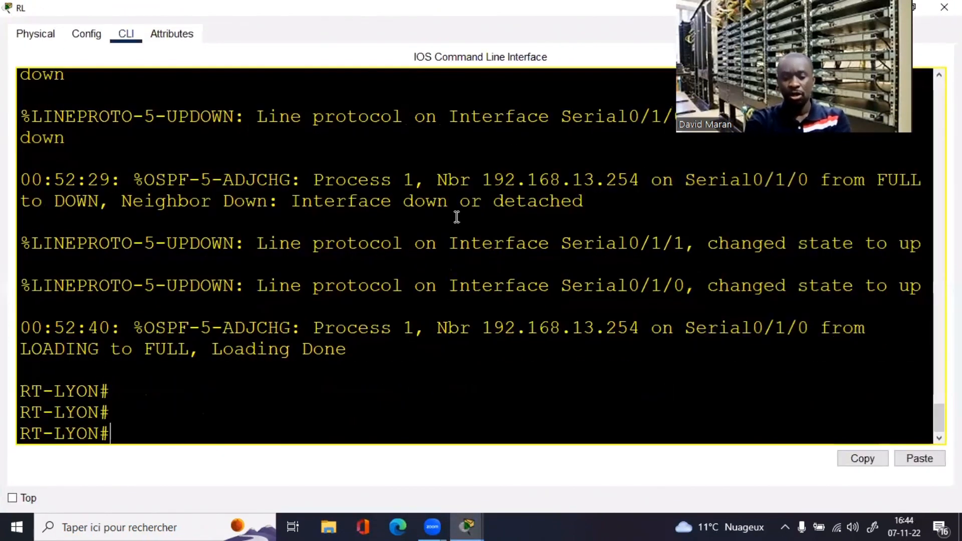
key("Return")
key("Return")
type("conf t")
key("Return")
key("Return")
key("Return")
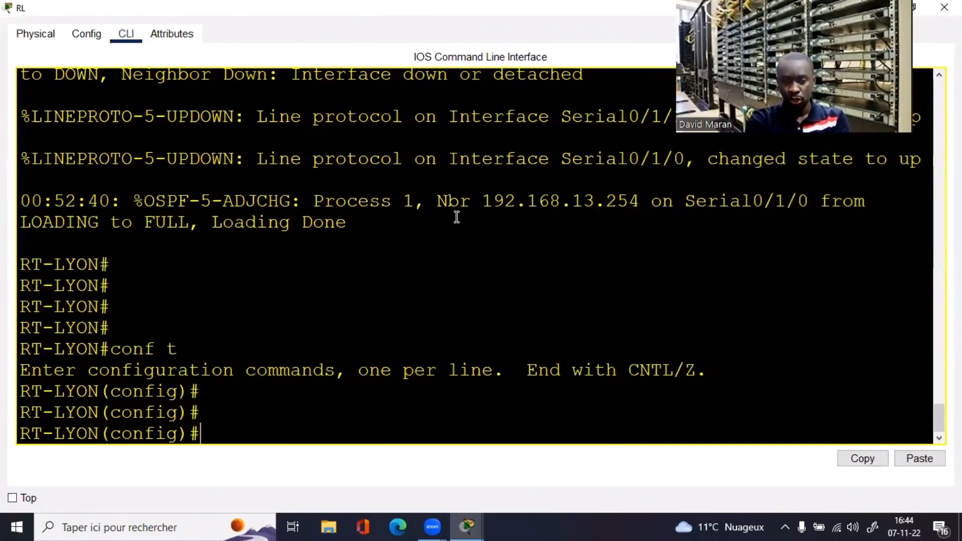
key("Return")
key("Return")
key("Return")
key("Return")
Step: List the static routes, confirming the default route via 1.1.1.2
type("do sh")
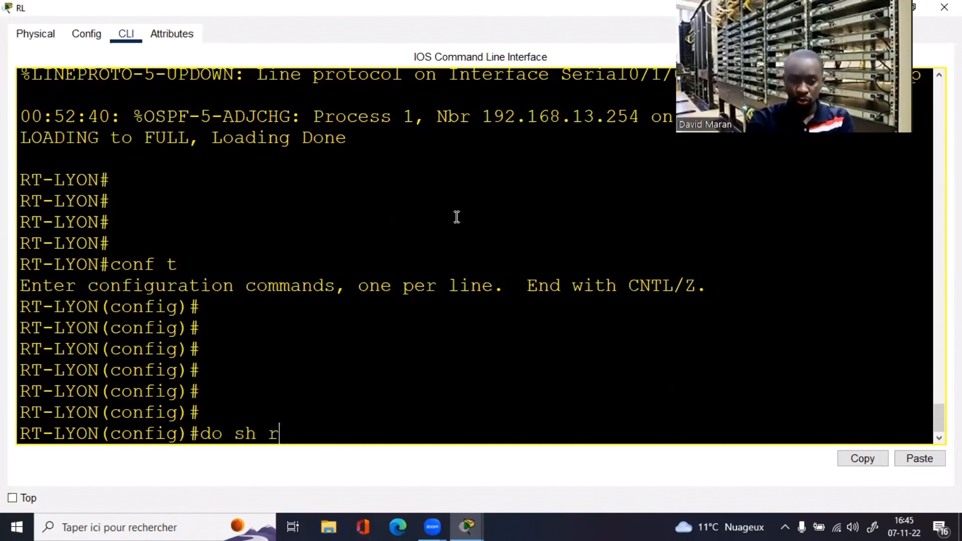
type("r")
key("BackSpace")
type("ip ")
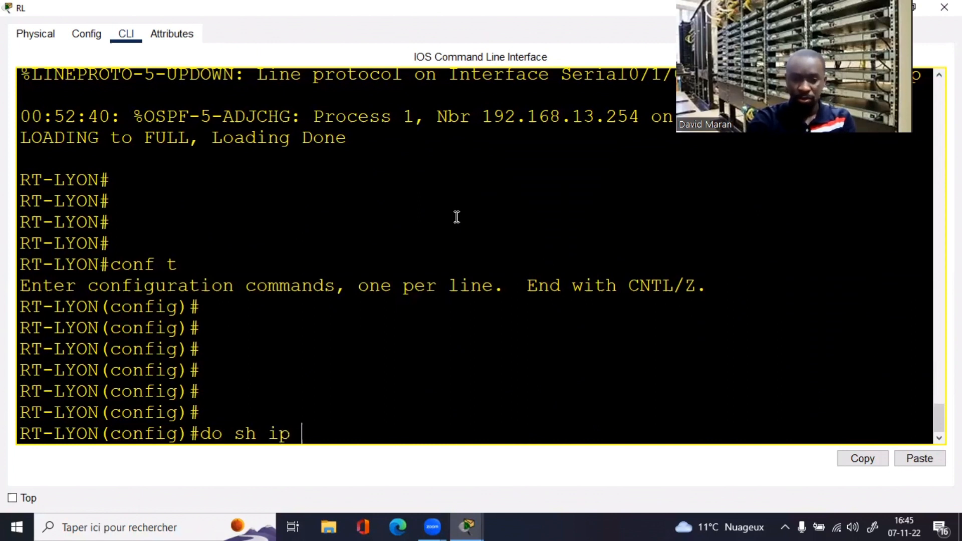
type("route stat")
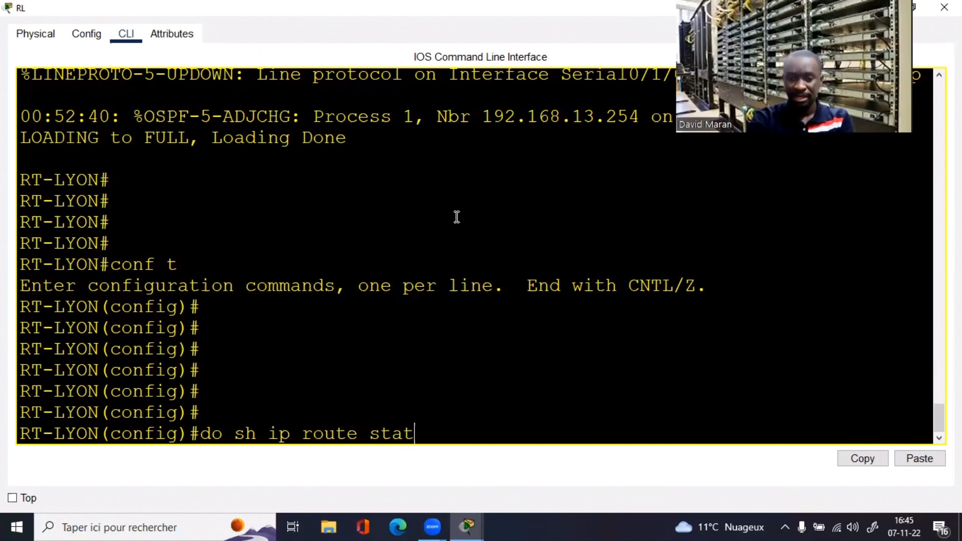
key("Return")
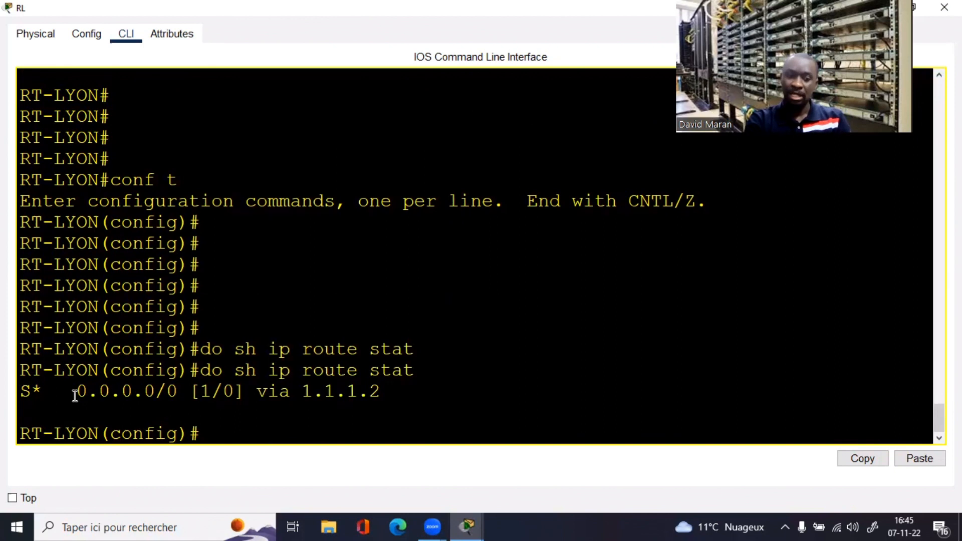
left_click_drag(77, 392, 396, 397)
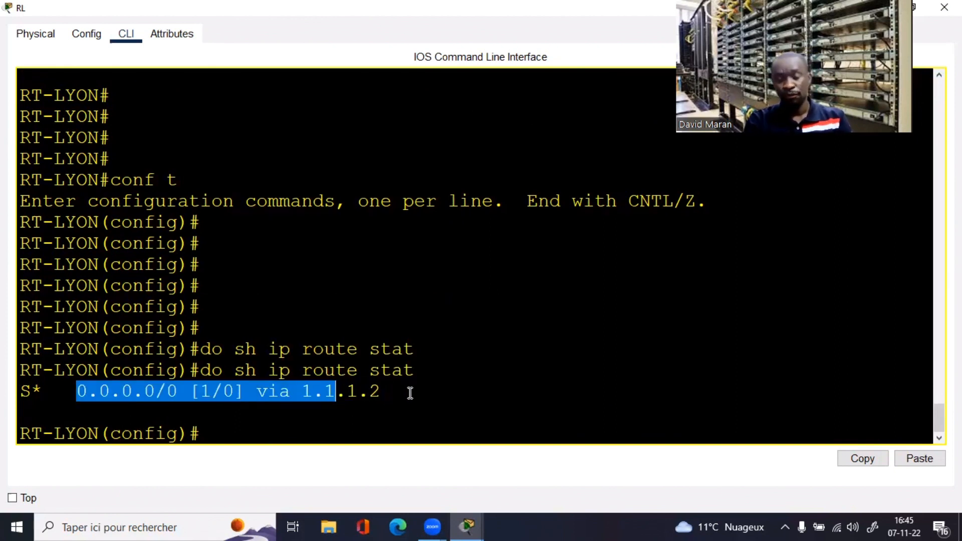
left_click(370, 416)
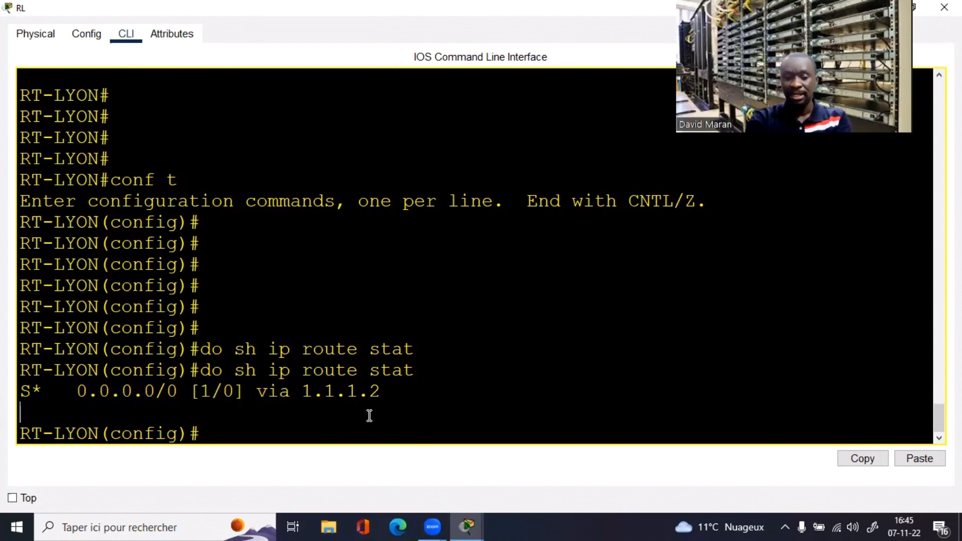
Step: Add default-information originate under router ospf 1 and close the Lyon window
key("Return")
key("Return")
type("router")
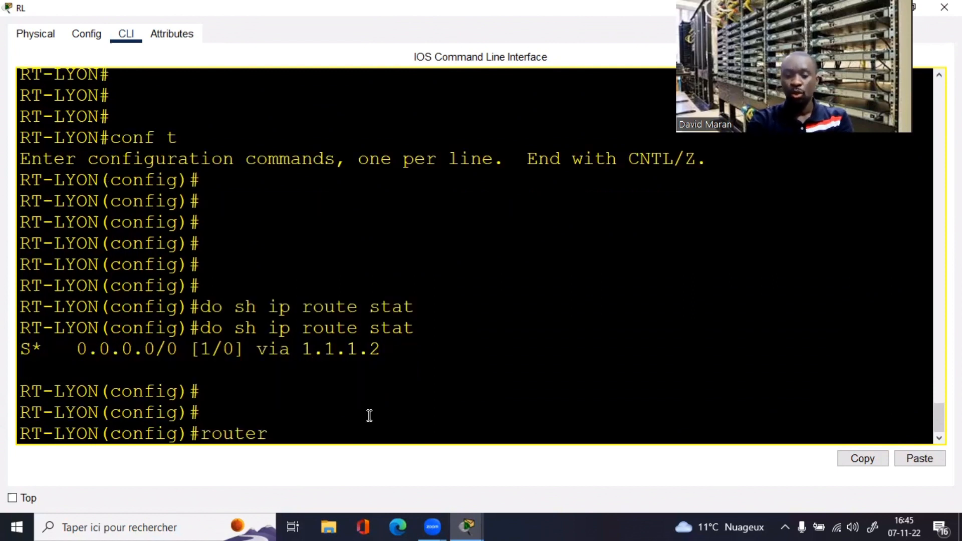
type(" os")
key("Tab")
type("1")
key("Return")
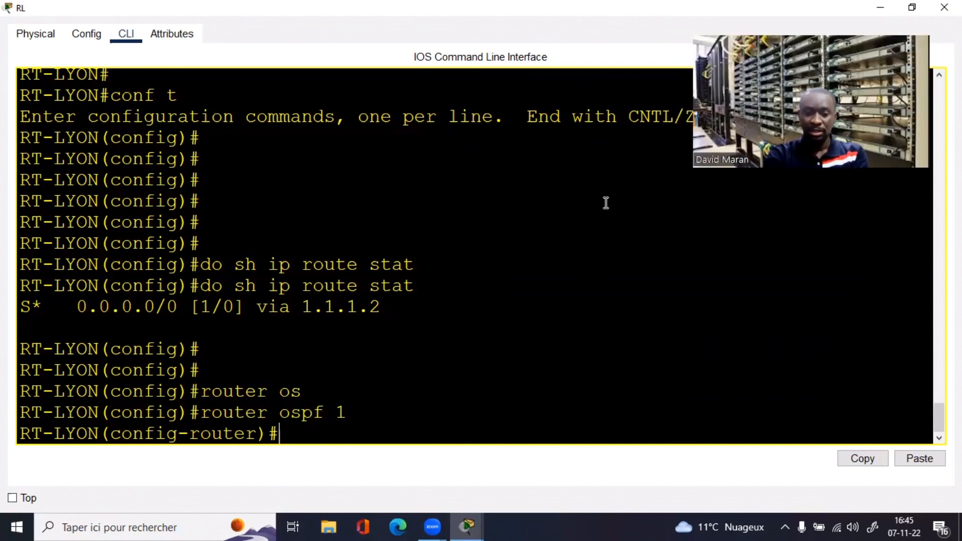
type("def")
key("Tab")
type("or")
key("Tab")
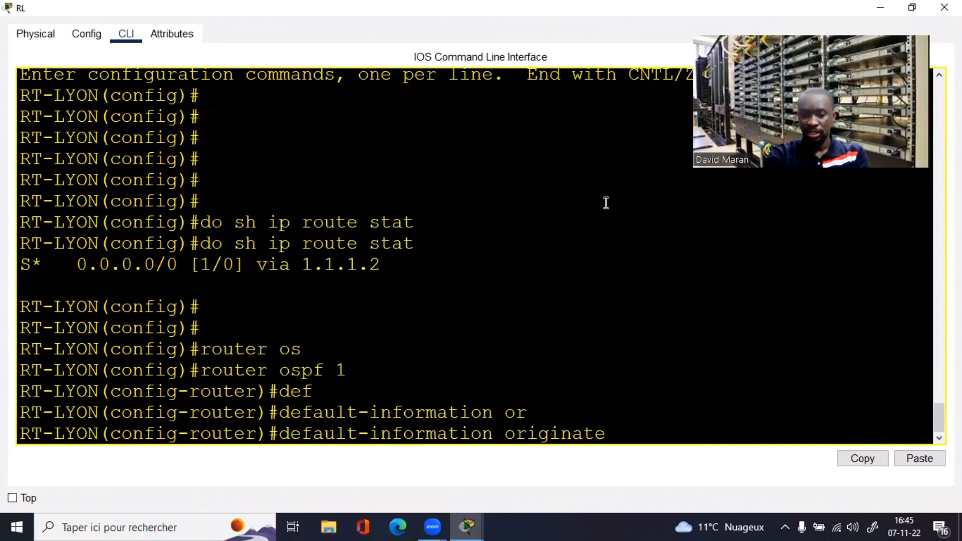
key("Return")
key("Return")
key("Return")
key("Return")
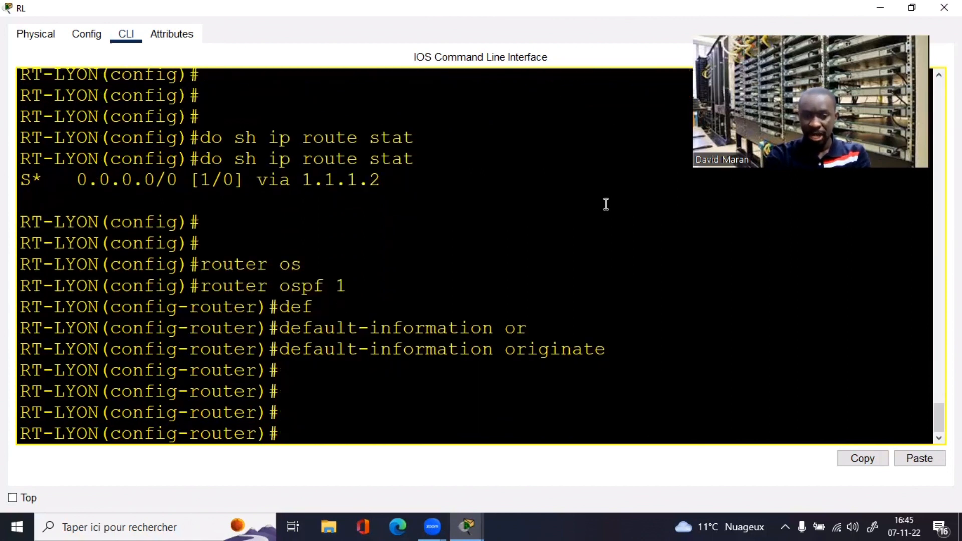
left_click_drag(635, 348, 488, 346)
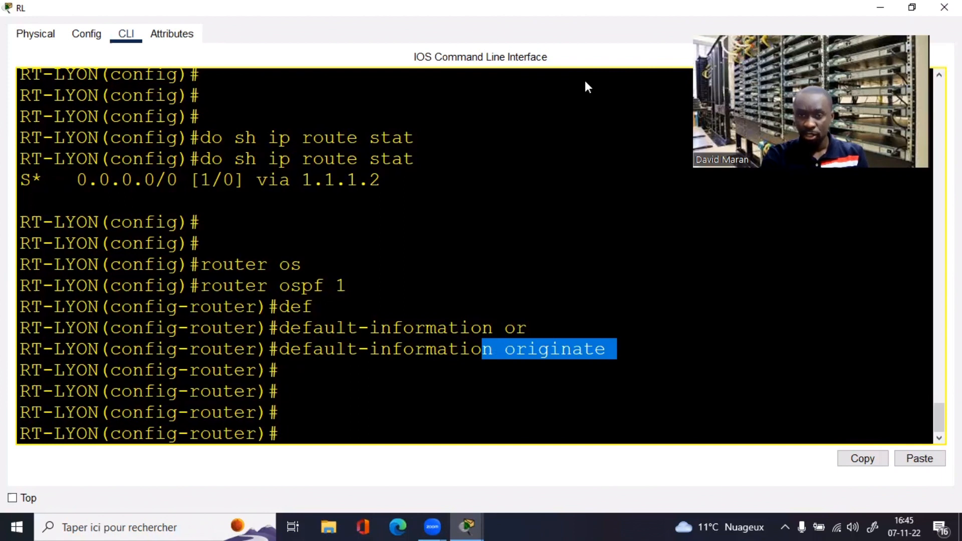
key("alt+Tab")
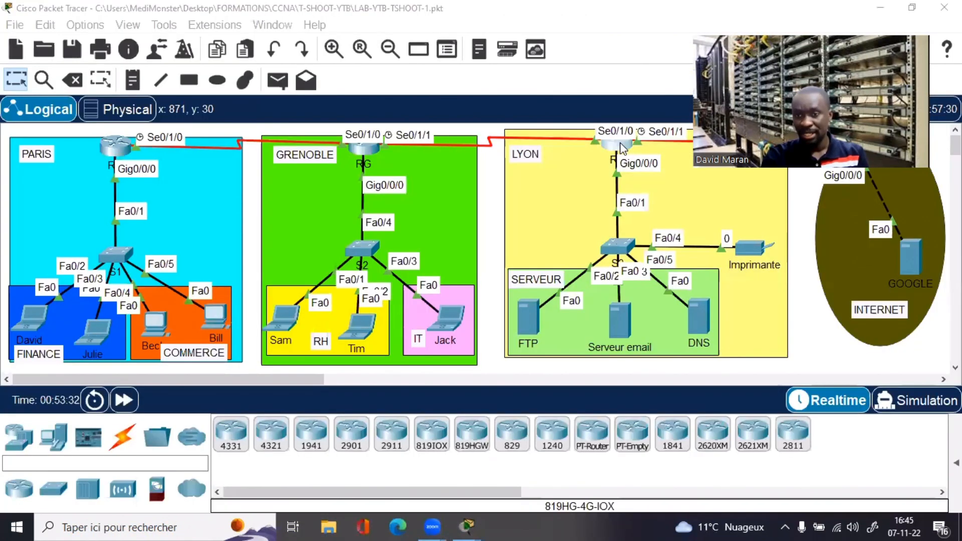
Step: Open the Paris router's CLI in a maximized window
left_click(801, 211)
left_click(110, 151)
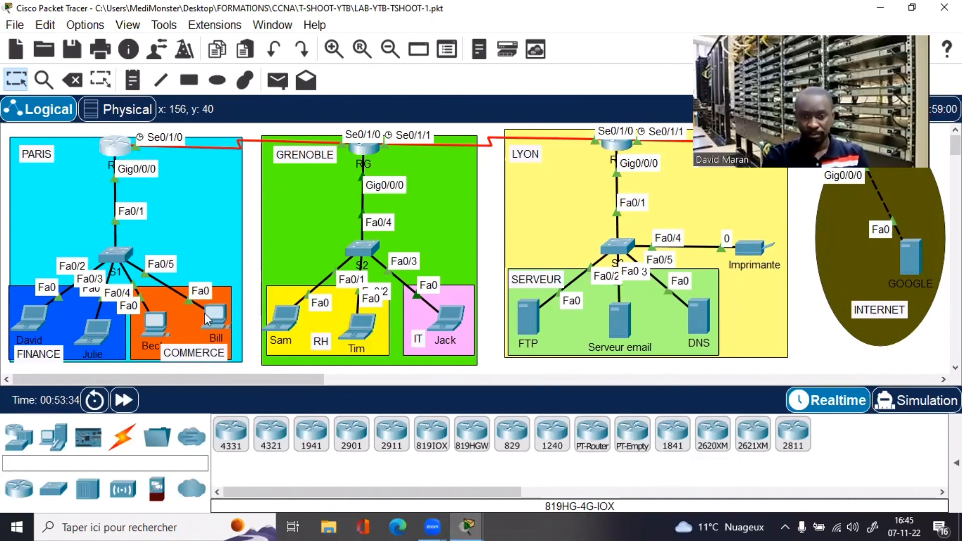
left_click(110, 149)
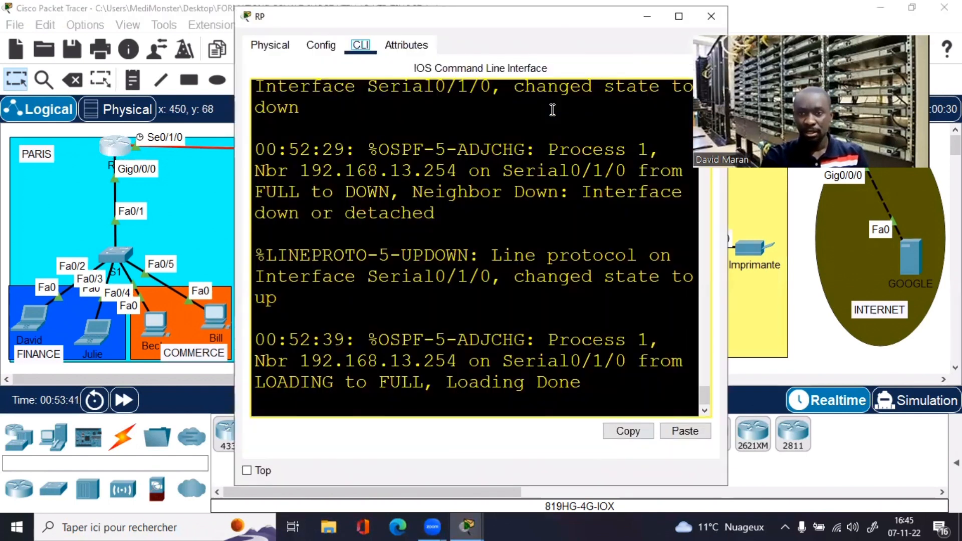
left_click(460, 219)
Step: Show the routing table with sh ip rou, noting gateway of last resort 102.102.102.2
key("Return")
key("Return")
key("Return")
key("Return")
key("Return")
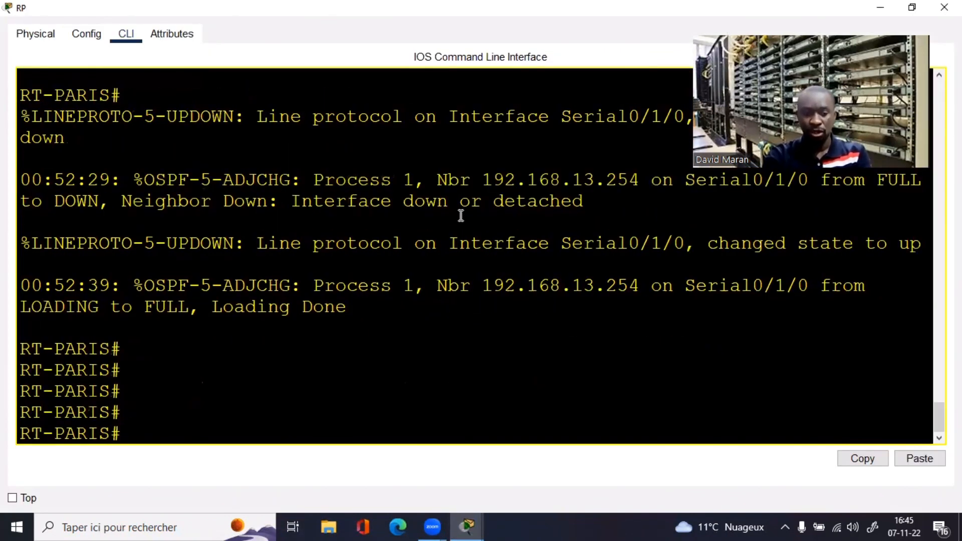
key("Return")
key("Return")
type("sh")
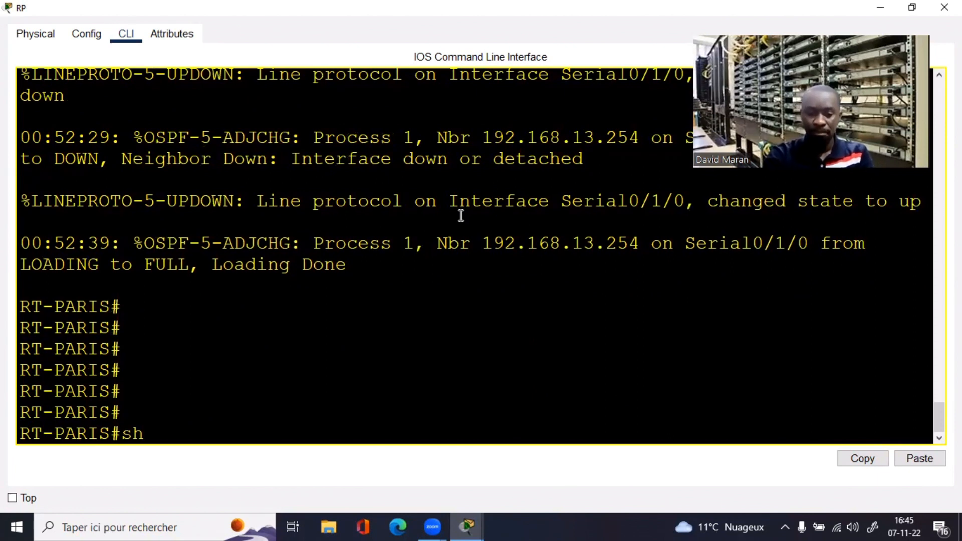
type(" ip rou")
key("Return")
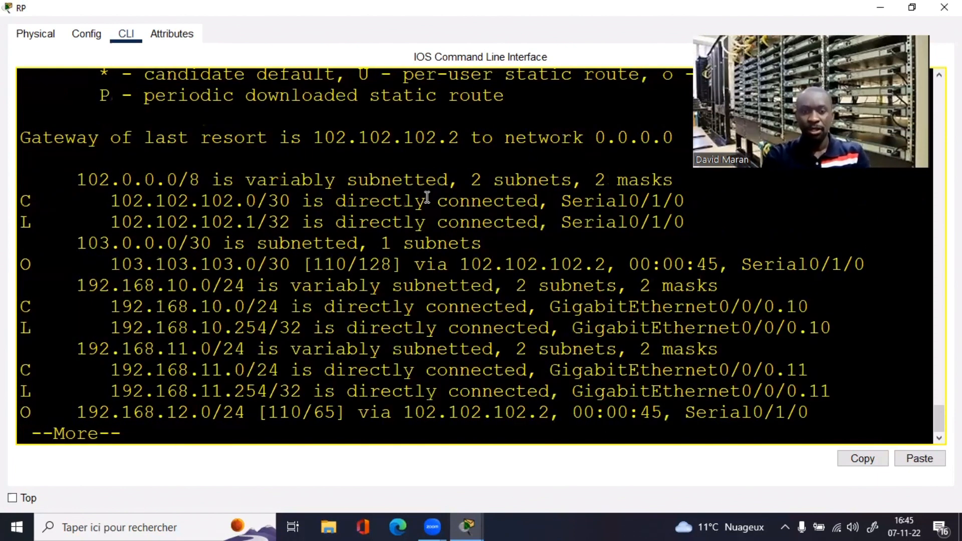
left_click_drag(676, 136, 84, 139)
left_click_drag(292, 138, 651, 141)
key("Return")
key("Return")
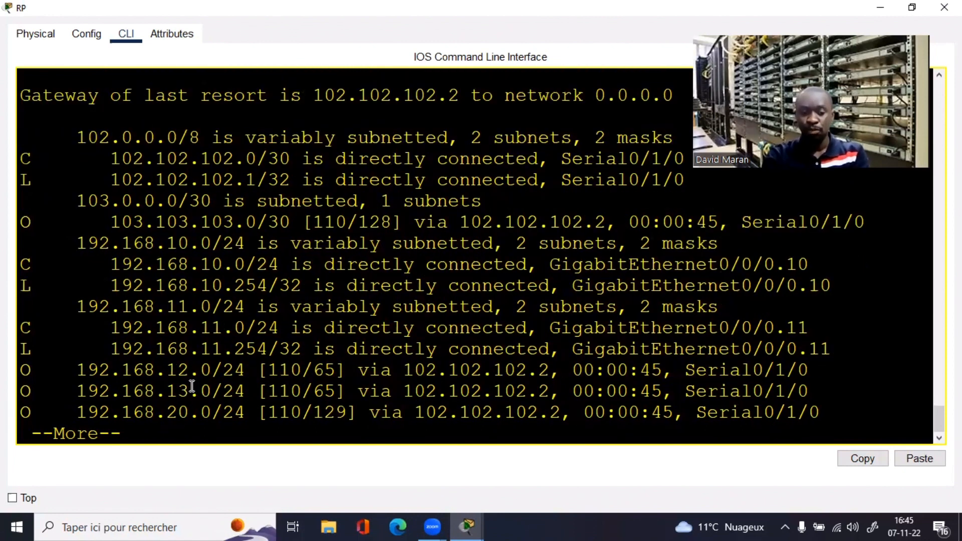
key("Return")
Step: Ping 8.8.8.8 from the Paris router, getting 100 percent success
type("ping")
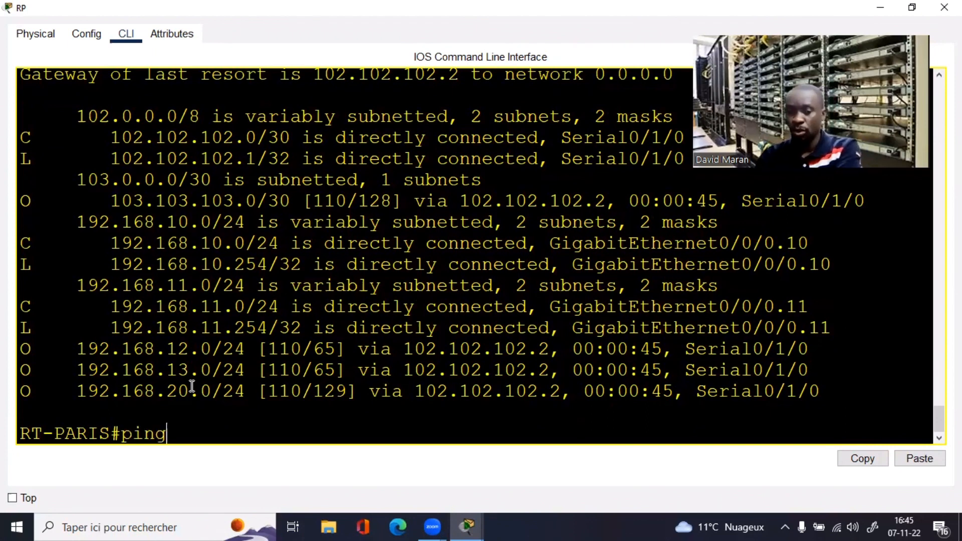
type(" 8.8..8")
key("BackSpace")
key("BackSpace")
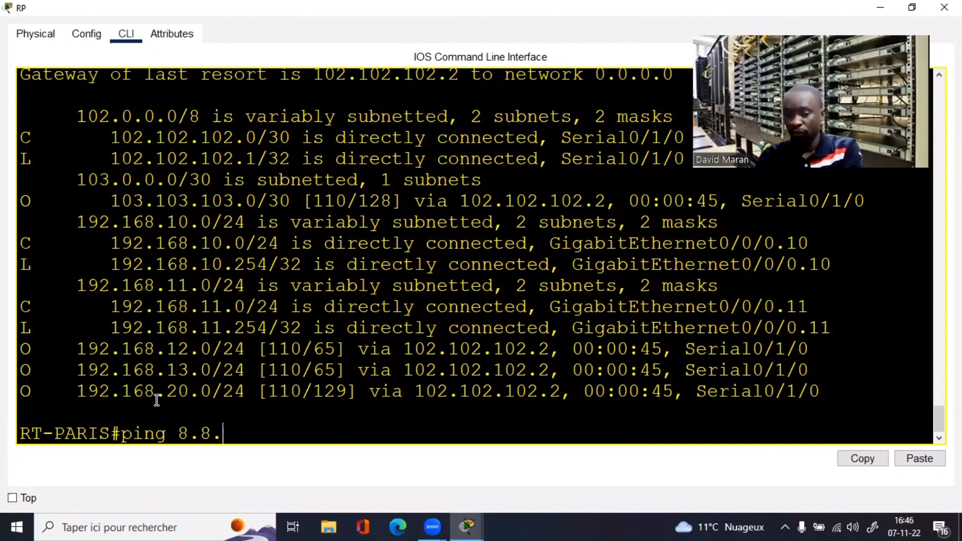
type("8.8")
key("Return")
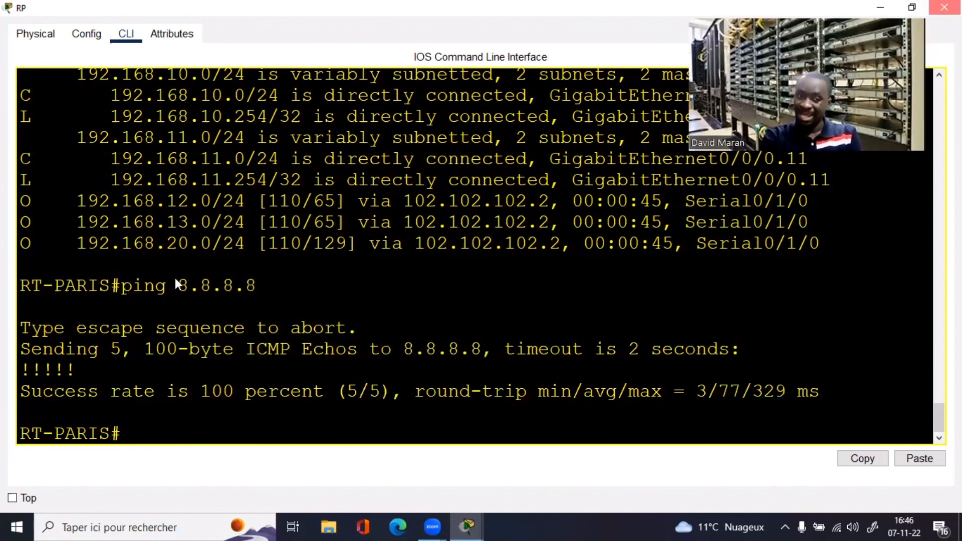
key("alt+Tab")
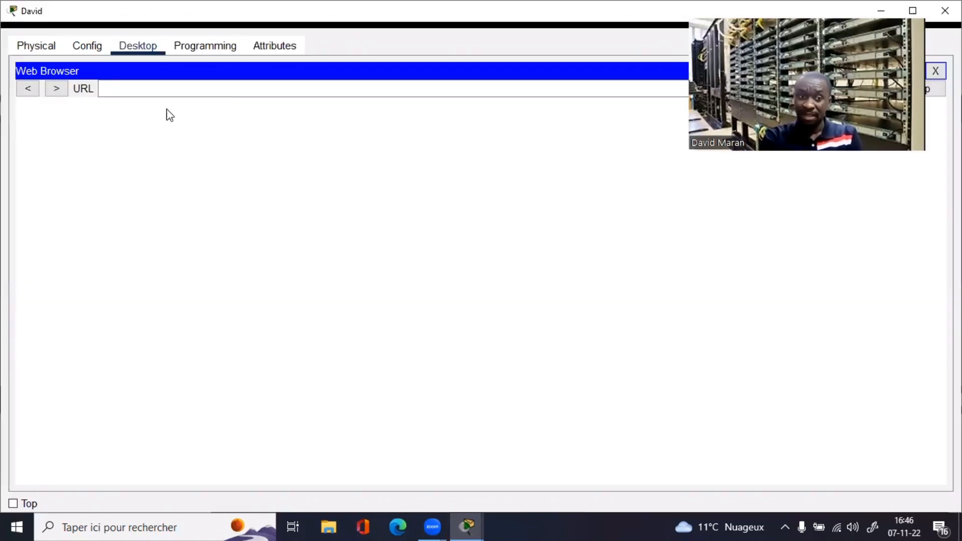
type("www")
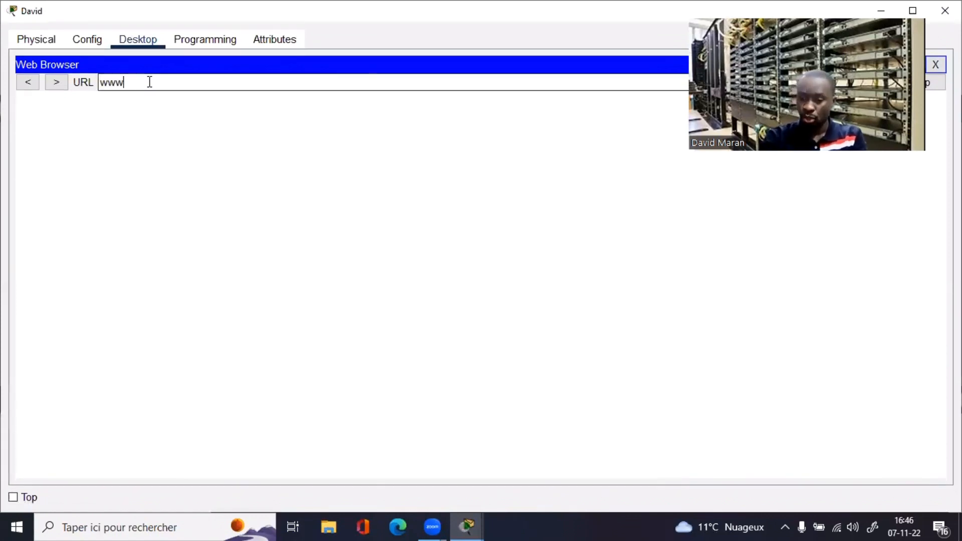
type(".goog")
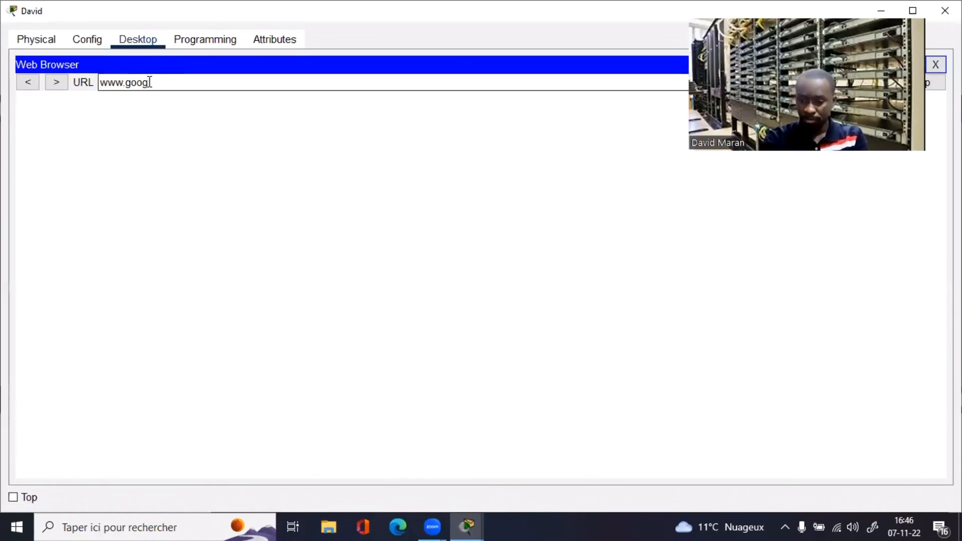
type("le.cp")
key("BackSpace")
type("om")
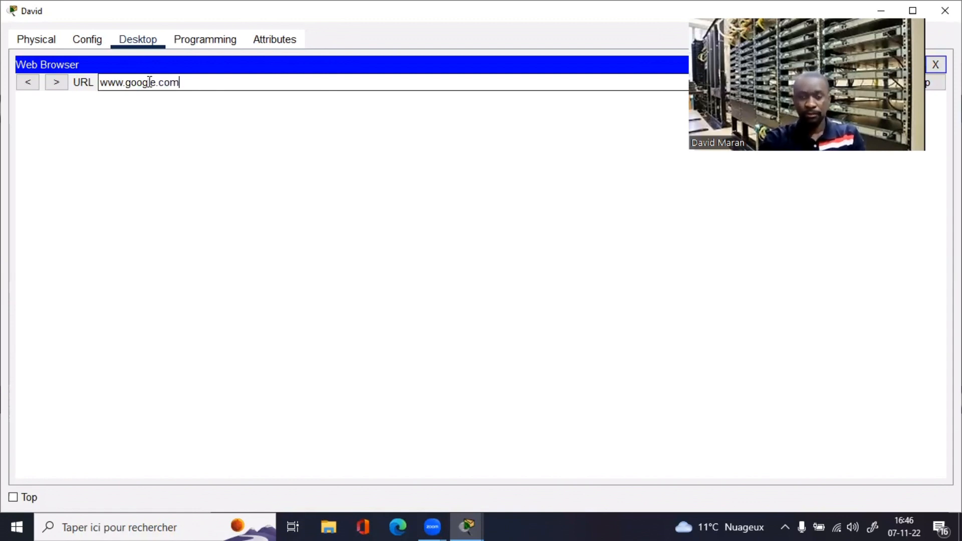
key("Return")
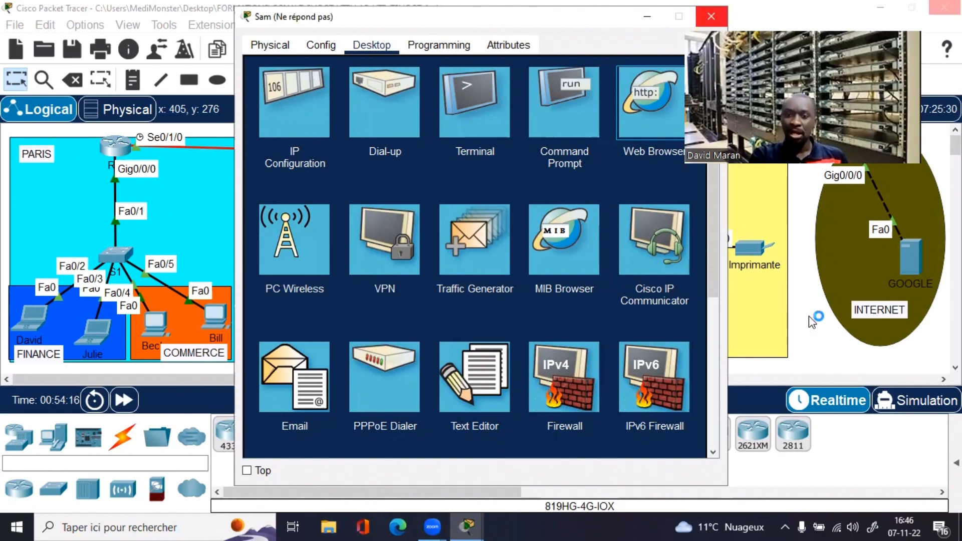
Step: Close the hung Grenoble PC window and open the leftmost FINANCE laptop full screen
left_click_drag(776, 30, 784, 8)
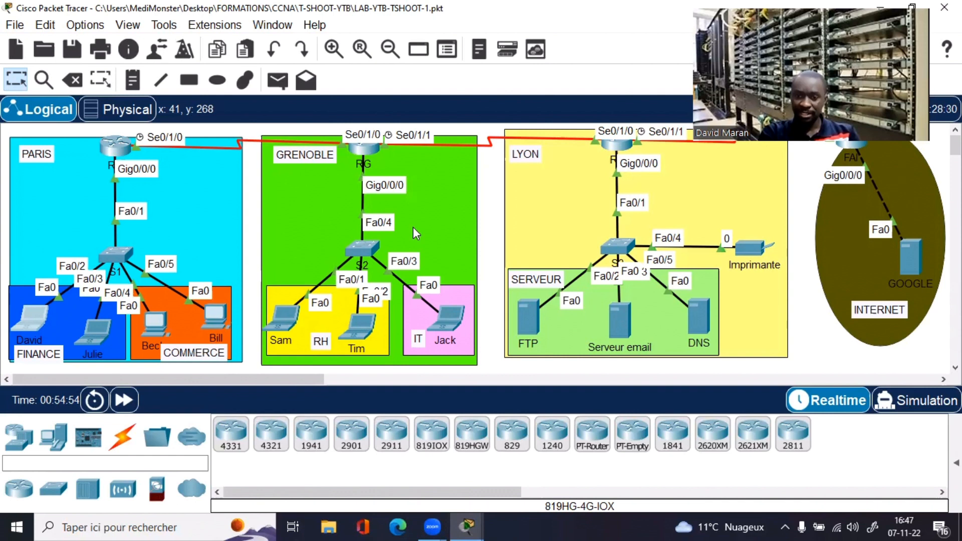
left_click(46, 314)
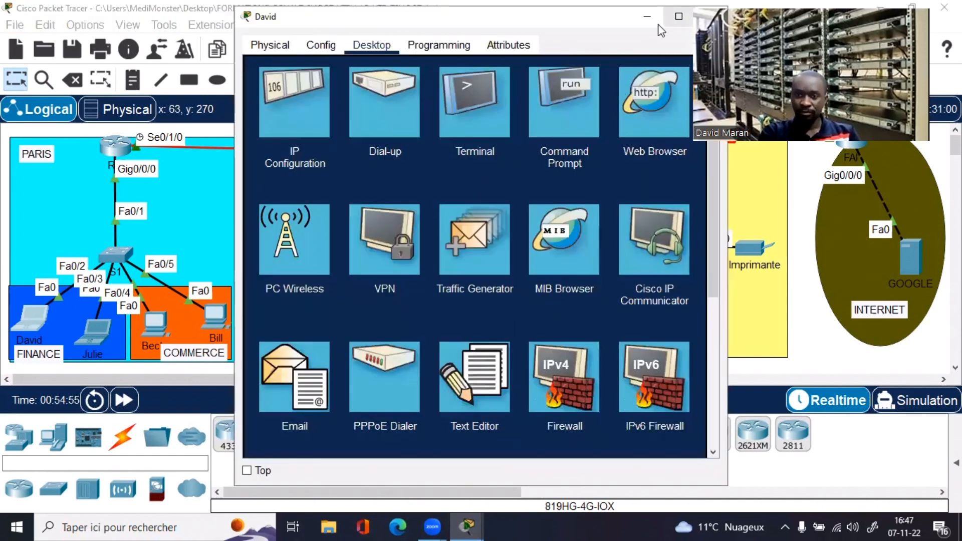
left_click(678, 17)
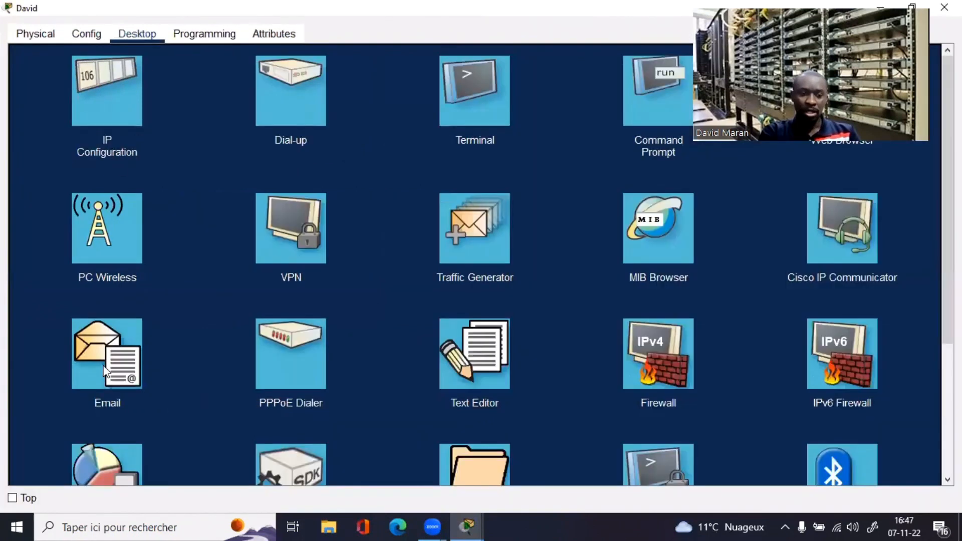
Step: Start a new email to the recipient's address with subject TEST
left_click(103, 374)
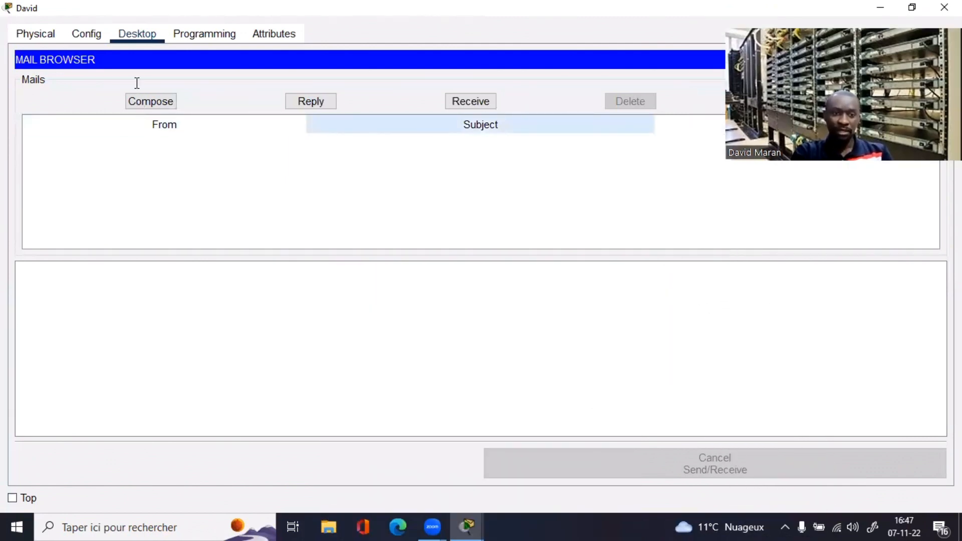
type("sa")
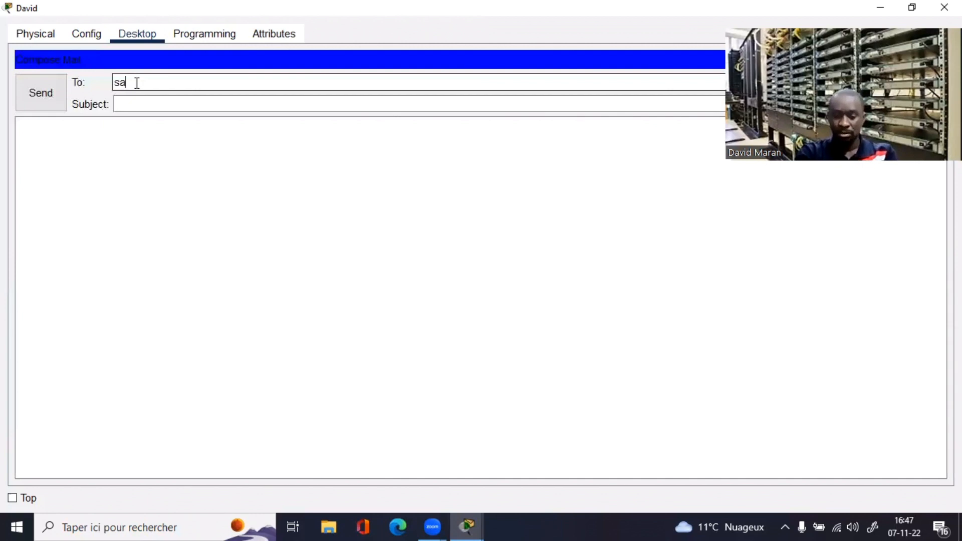
key("BackSpace")
key("BackSpace")
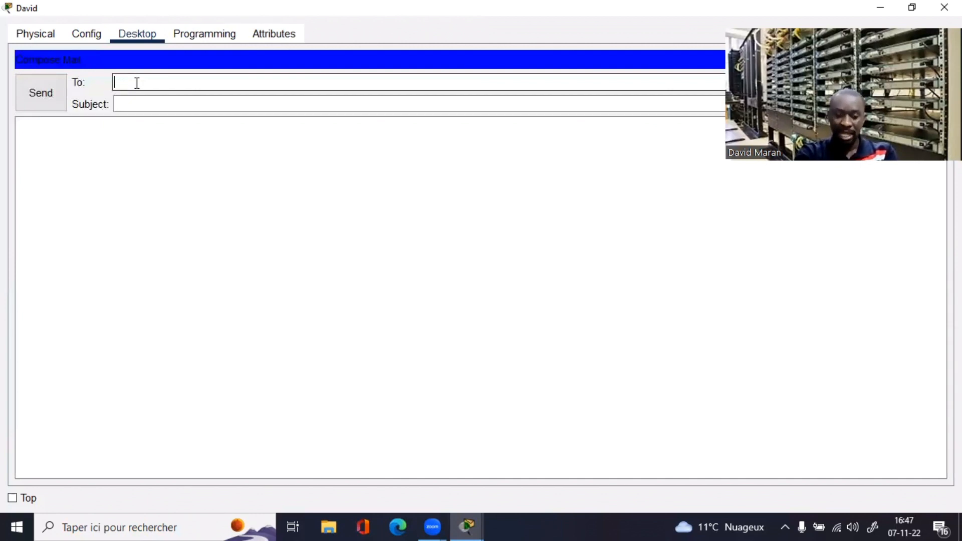
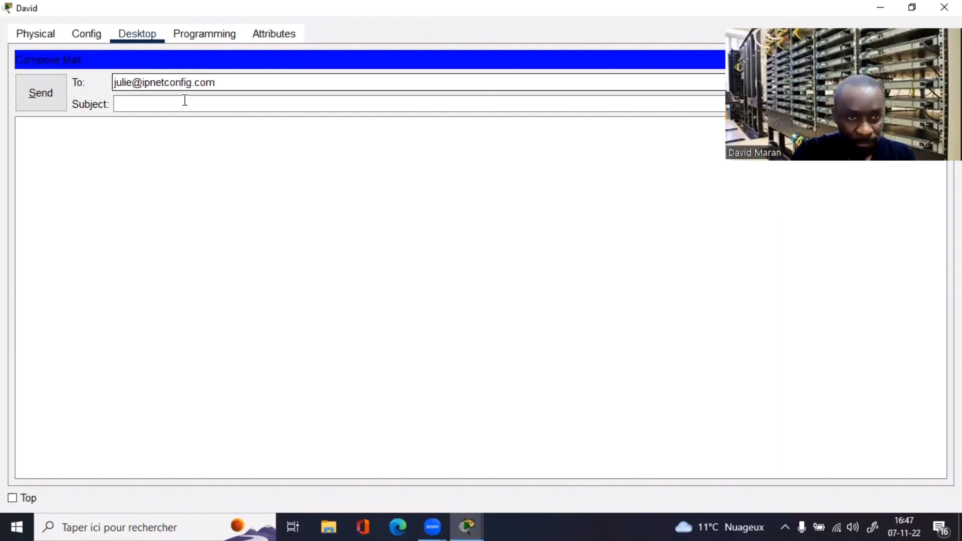
left_click(159, 107)
type("TEST")
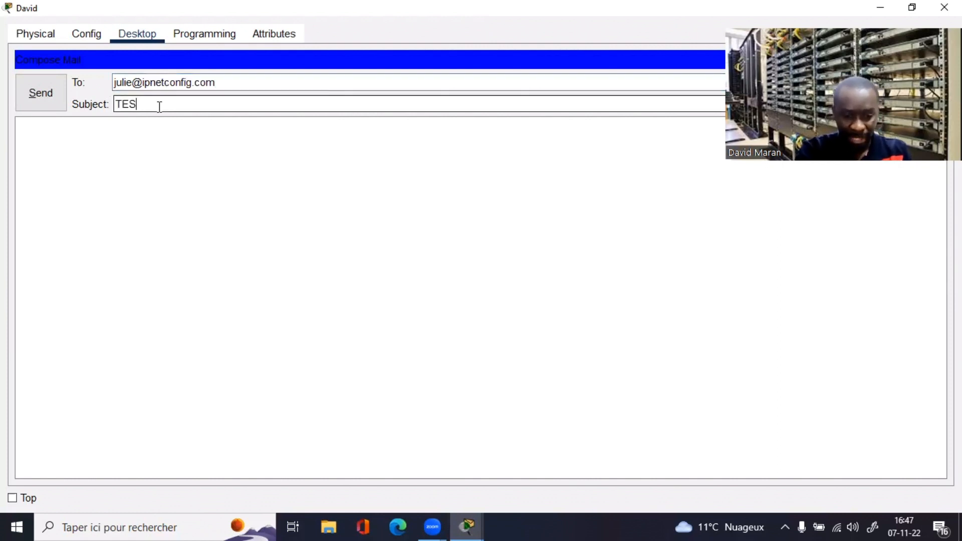
Step: Write the body: greeting, 'Juste pour tester que les mails passent entre nous.', 'Bien a vous,'
left_click(161, 129)
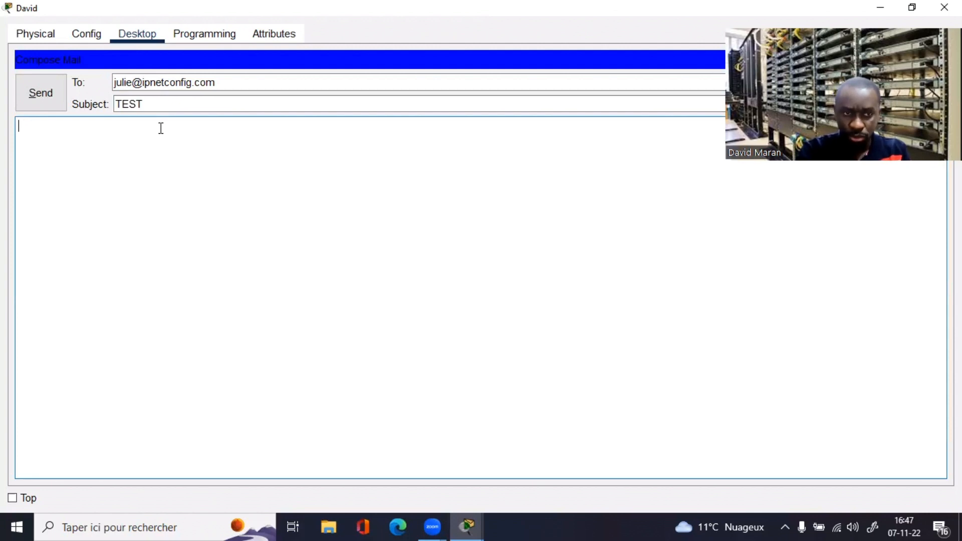
type("Bonjo")
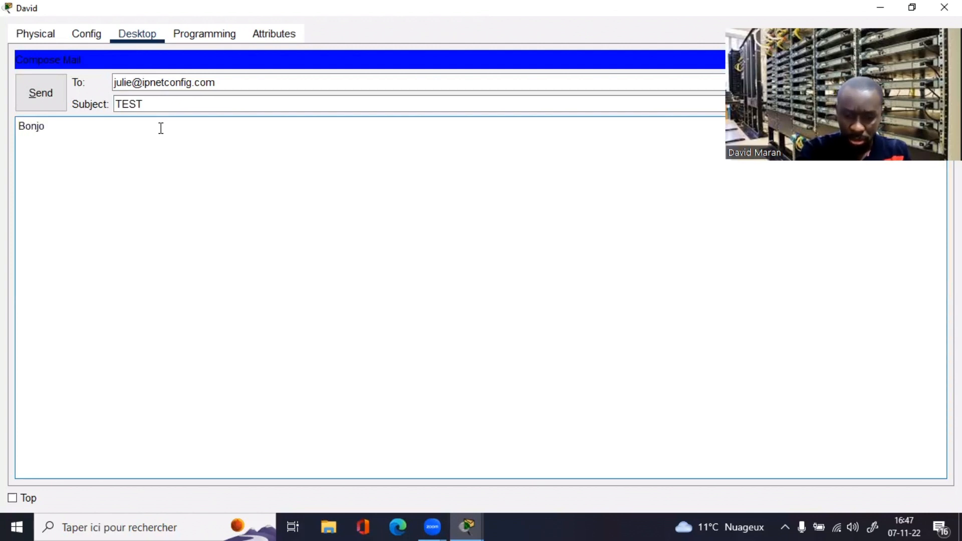
type("ur Julie,  ")
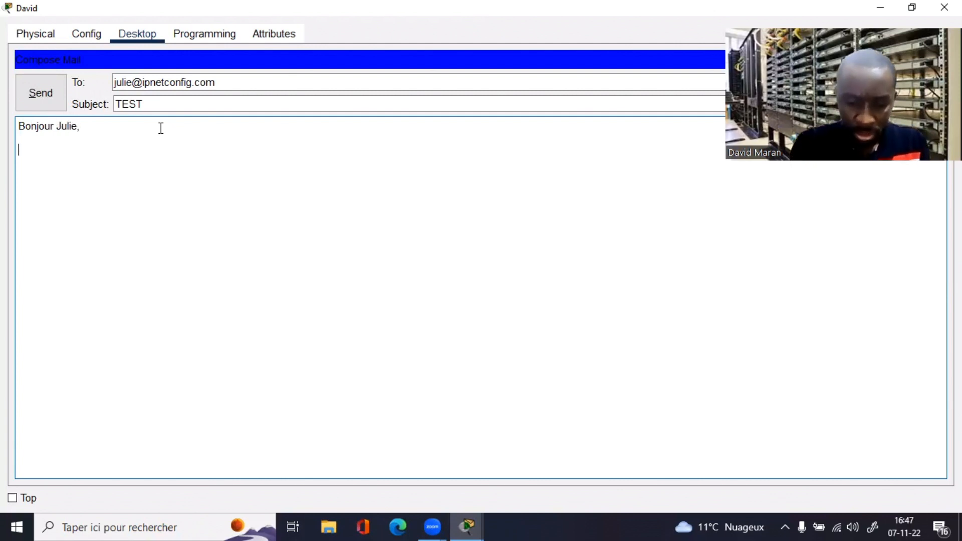
type("Juste po")
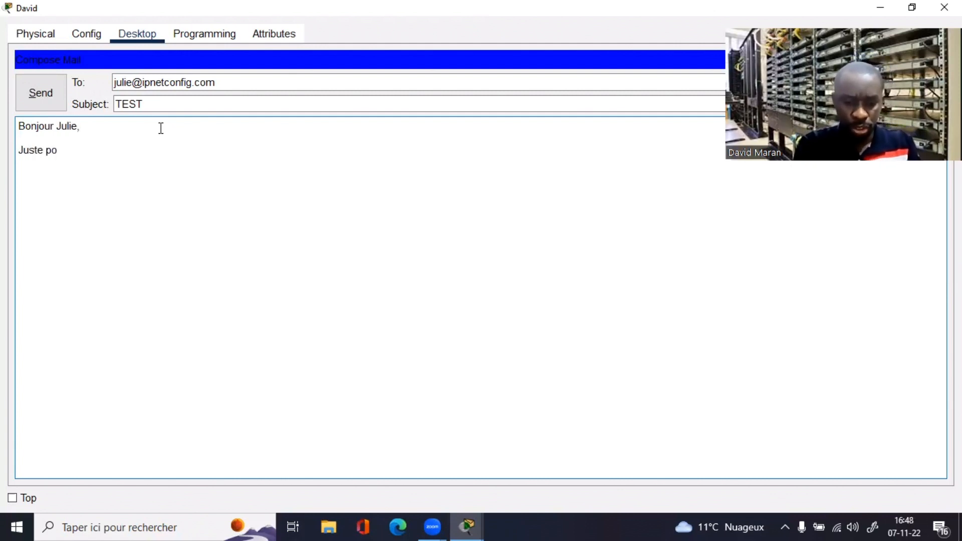
type("u")
type("r tes")
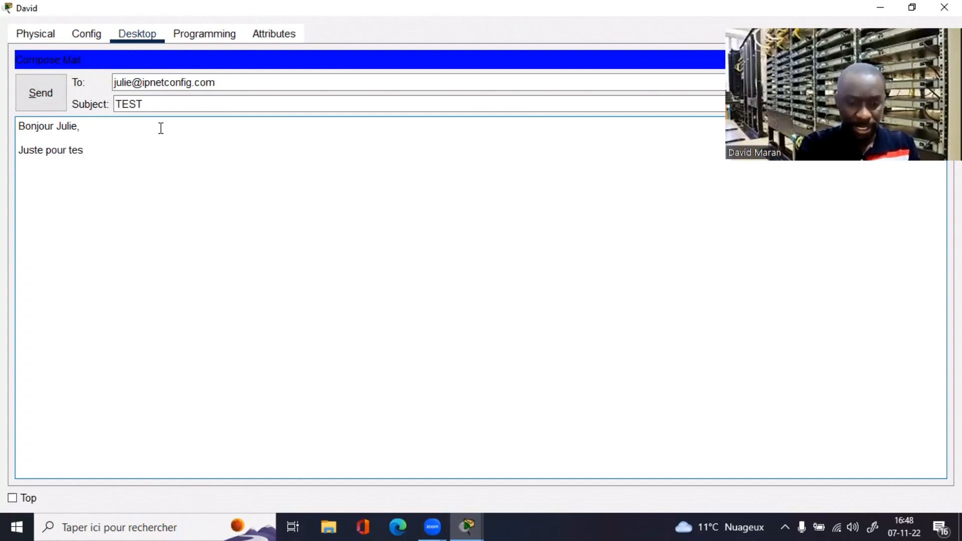
type("ter que ")
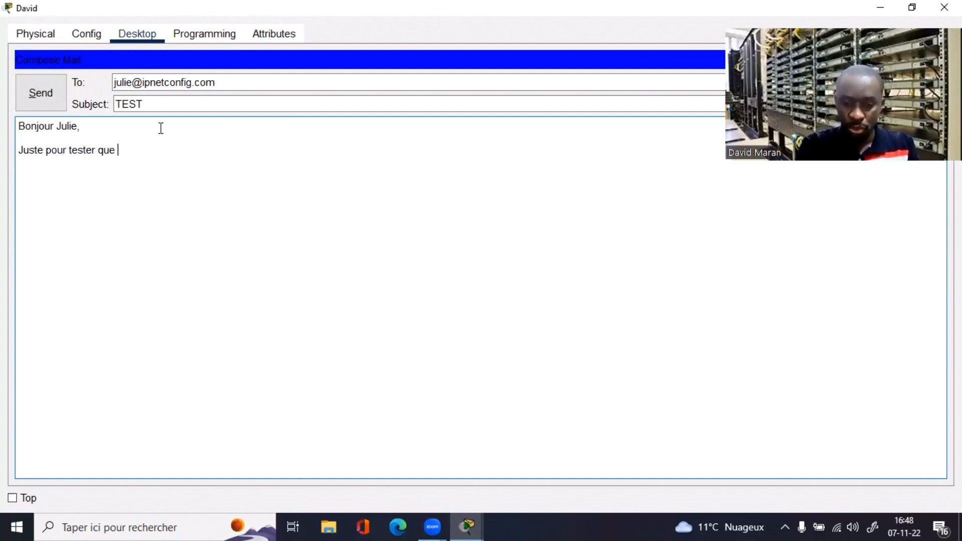
type("le mail")
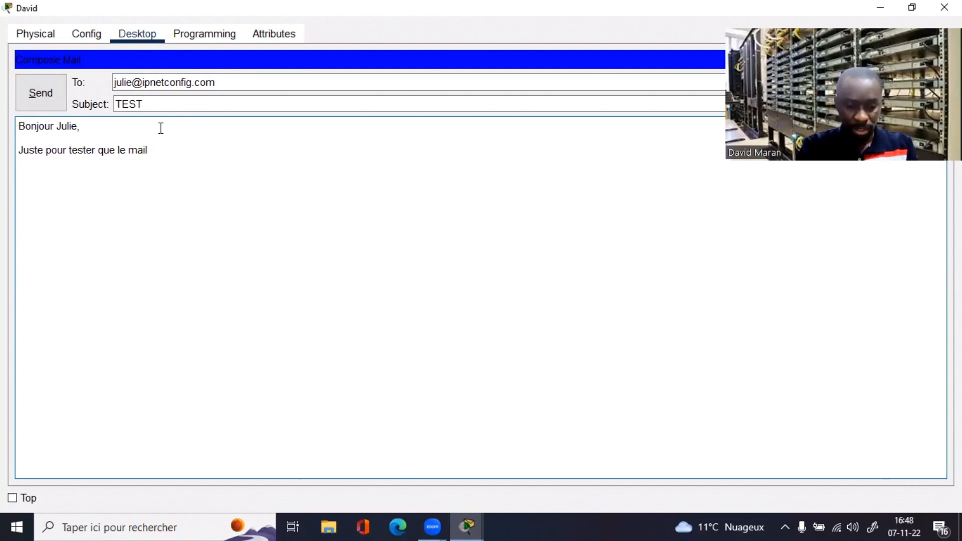
left_click(161, 129)
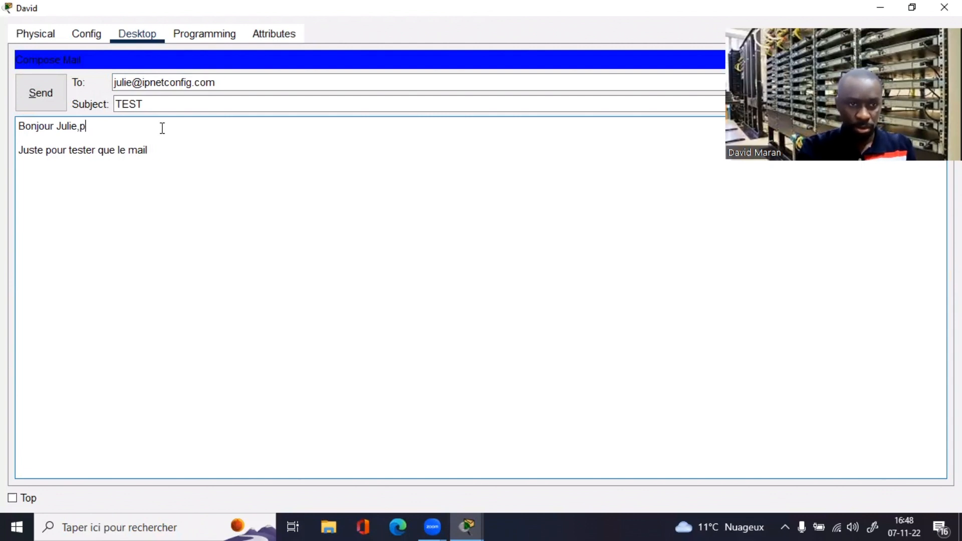
left_click(125, 150)
type("s")
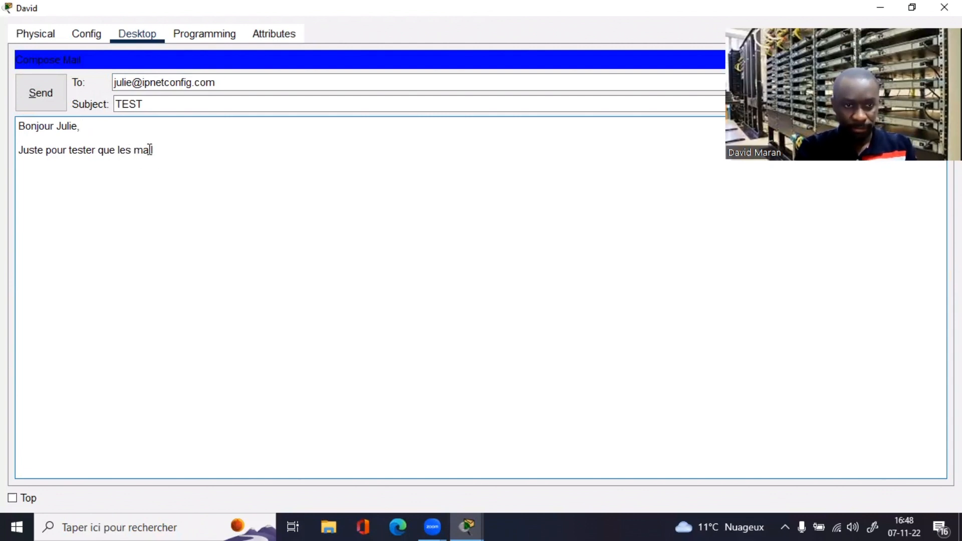
type(" pa")
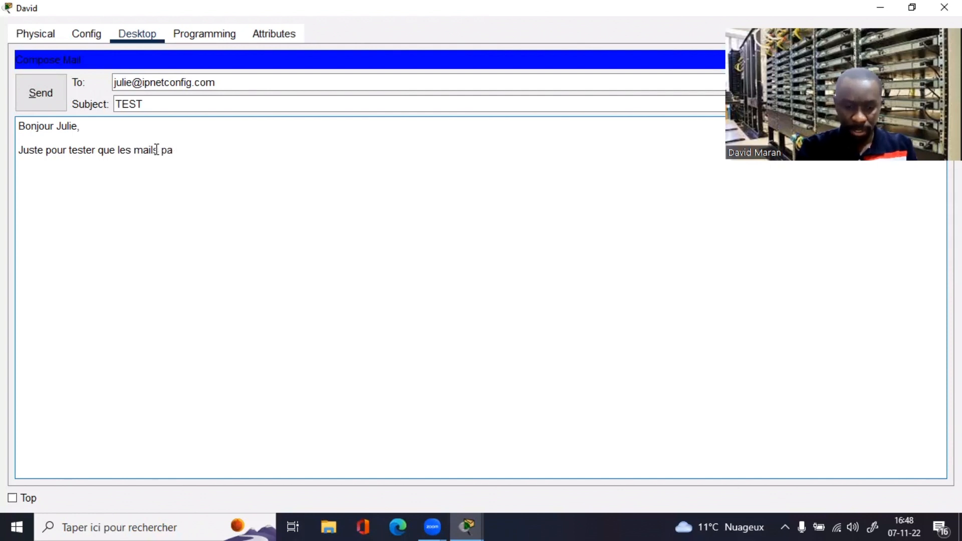
type("ssent ")
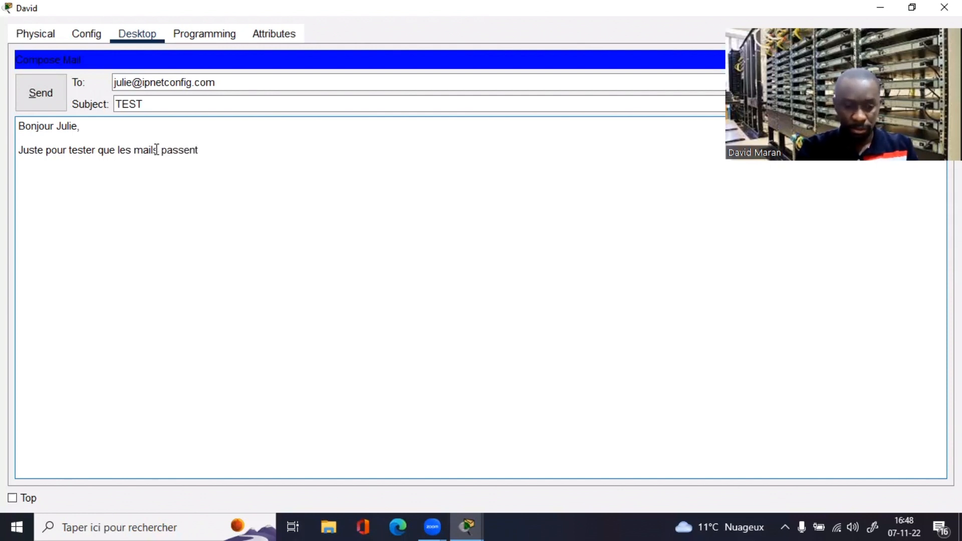
type("entre nous.")
key("Return")
key("Return")
key("Return")
key("Return")
type("Bien a ")
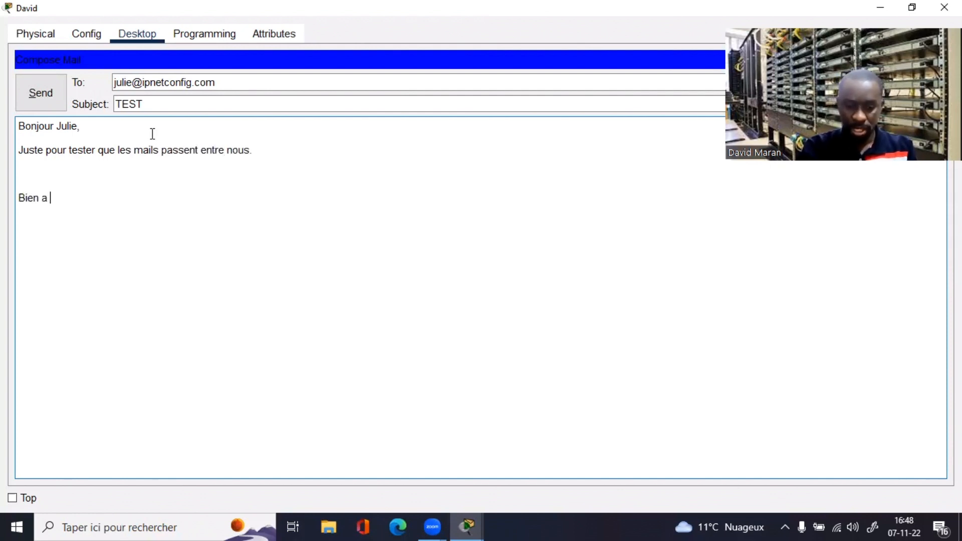
type("vous")
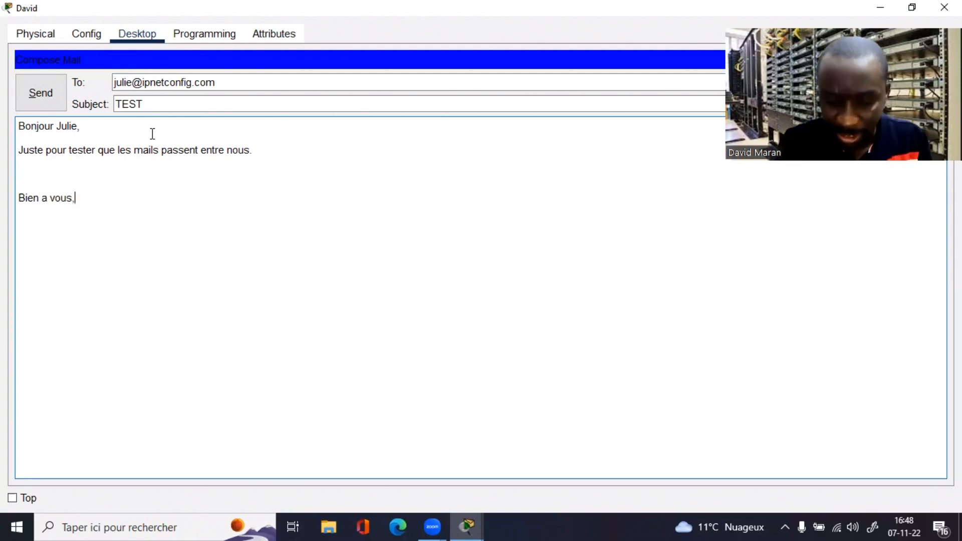
type(",")
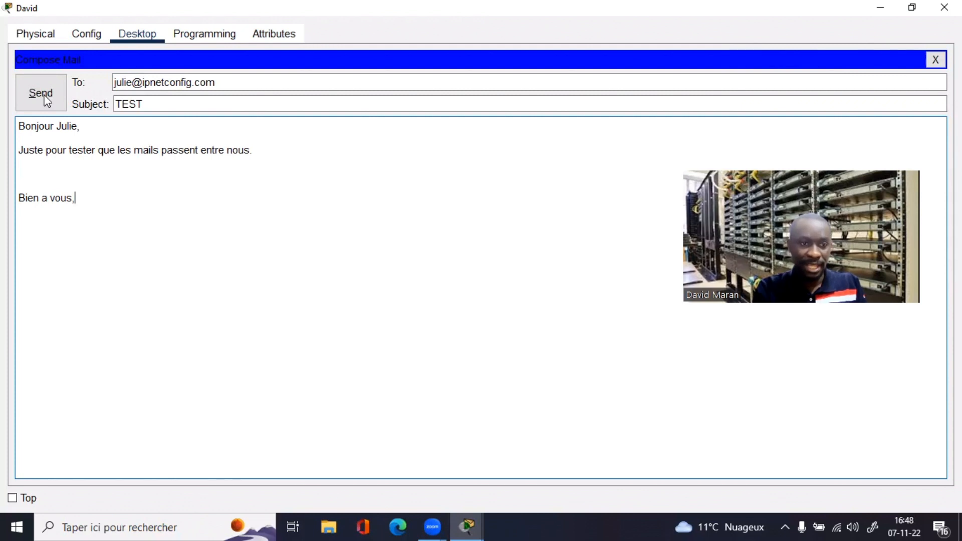
Step: Send the TEST email, then open the other FINANCE laptop
left_click(47, 99)
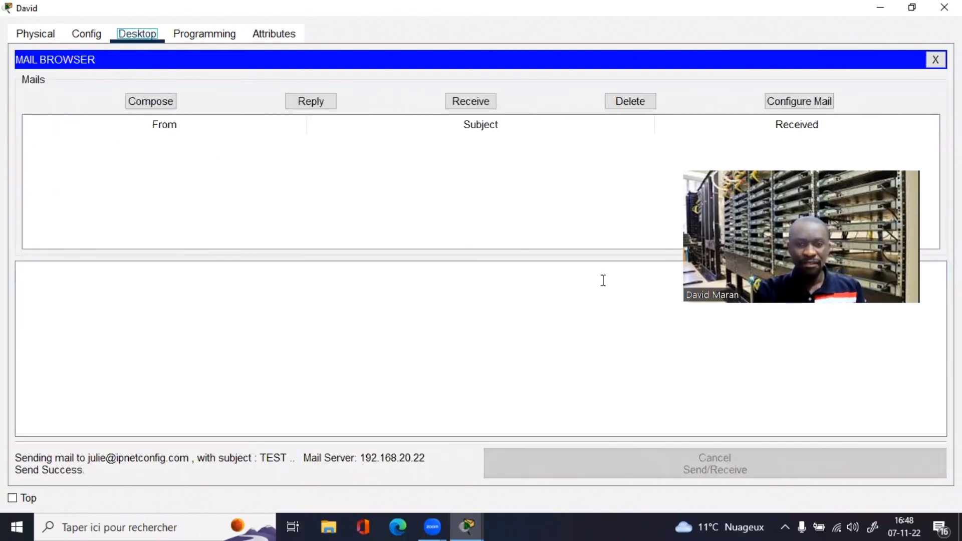
left_click(916, 9)
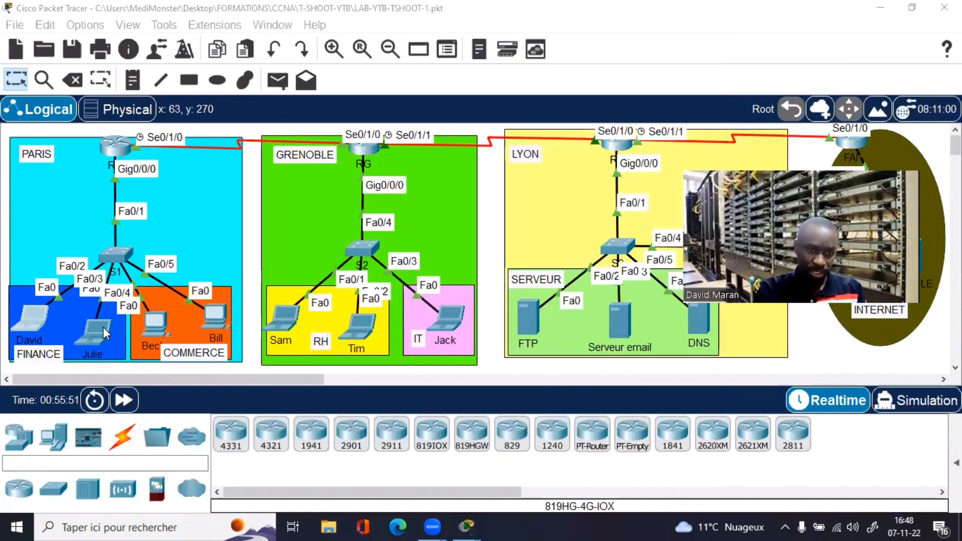
left_click(97, 327)
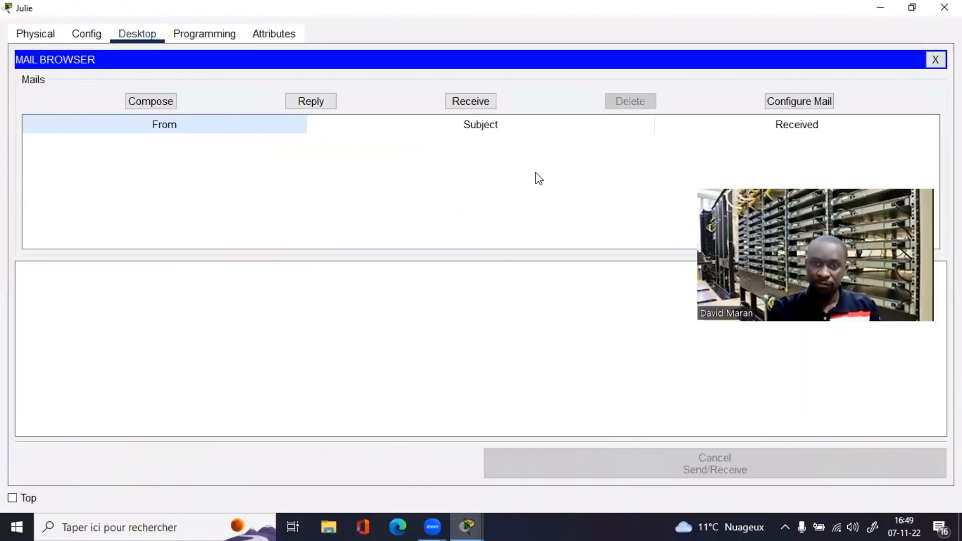
Step: Receive new mail and open the TEST message on the second laptop
left_click(471, 104)
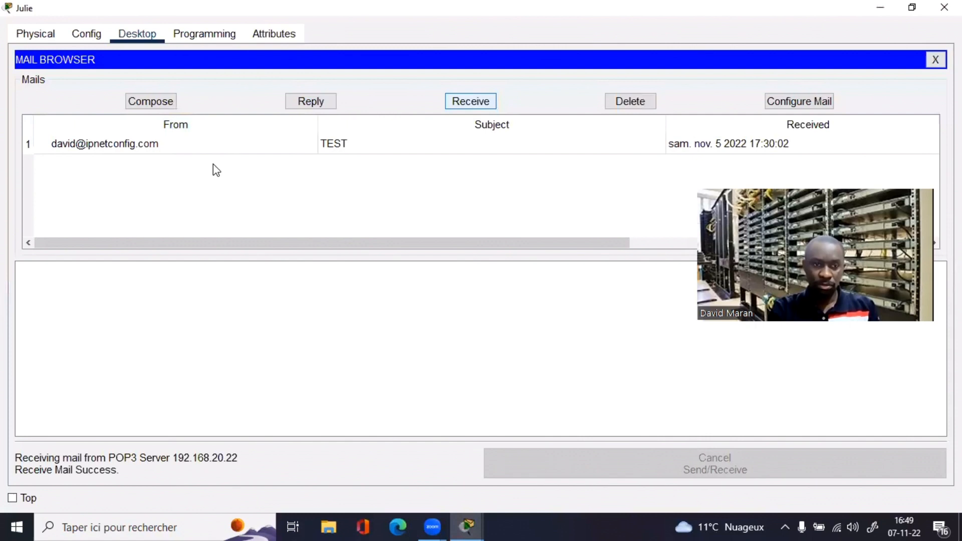
double_click(100, 144)
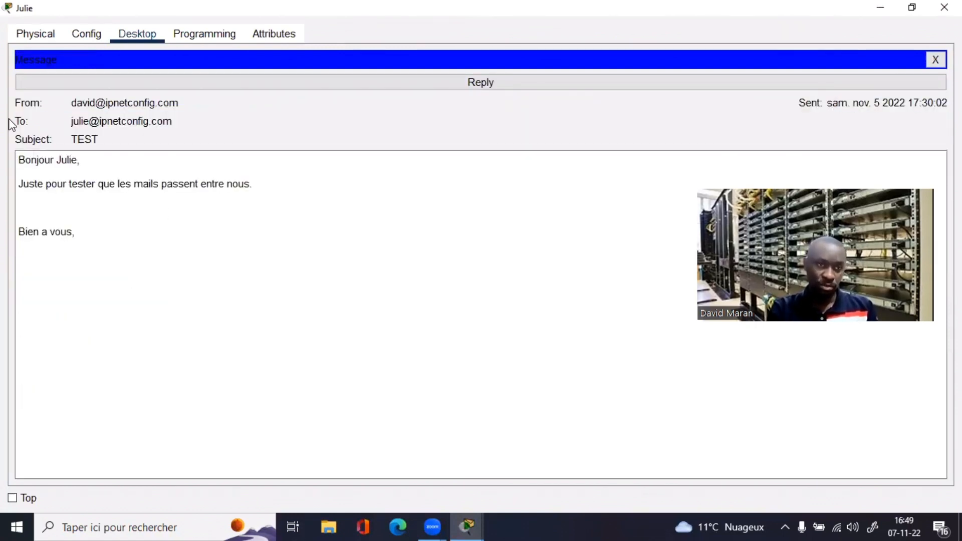
left_click(912, 7)
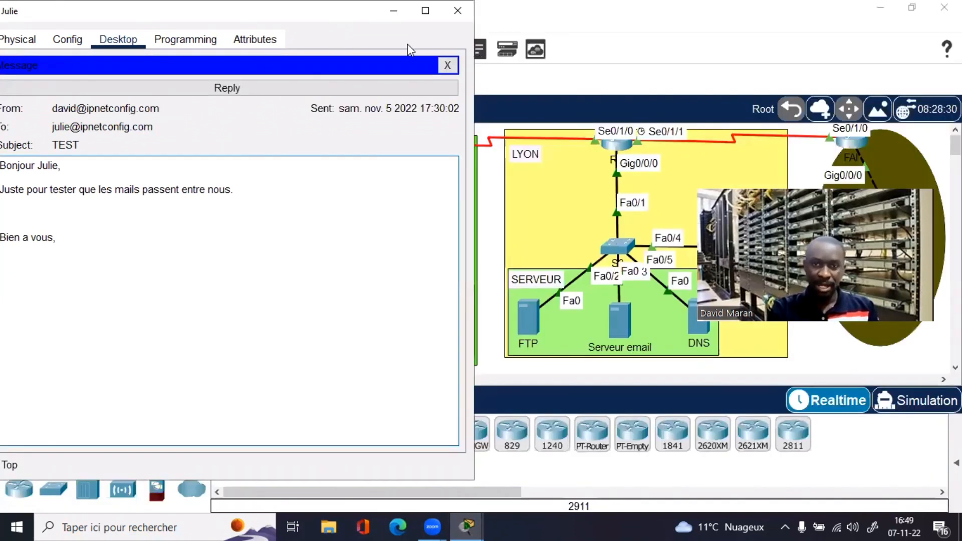
Step: Move the receiving laptop's window aside to uncover the topology
left_click_drag(359, 10, 537, 87)
left_click(603, 87)
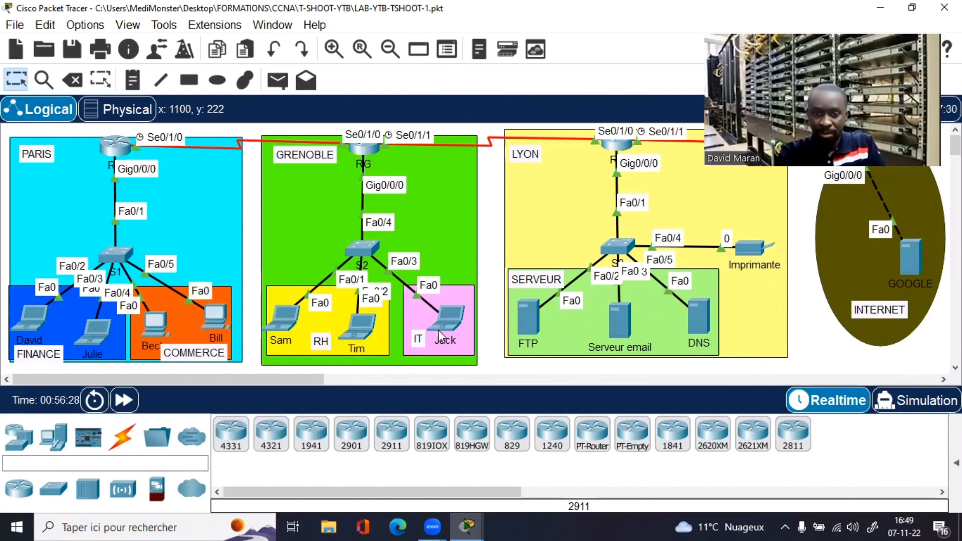
Step: Open the COMMERCE PC full screen and launch its email application
left_click(216, 319)
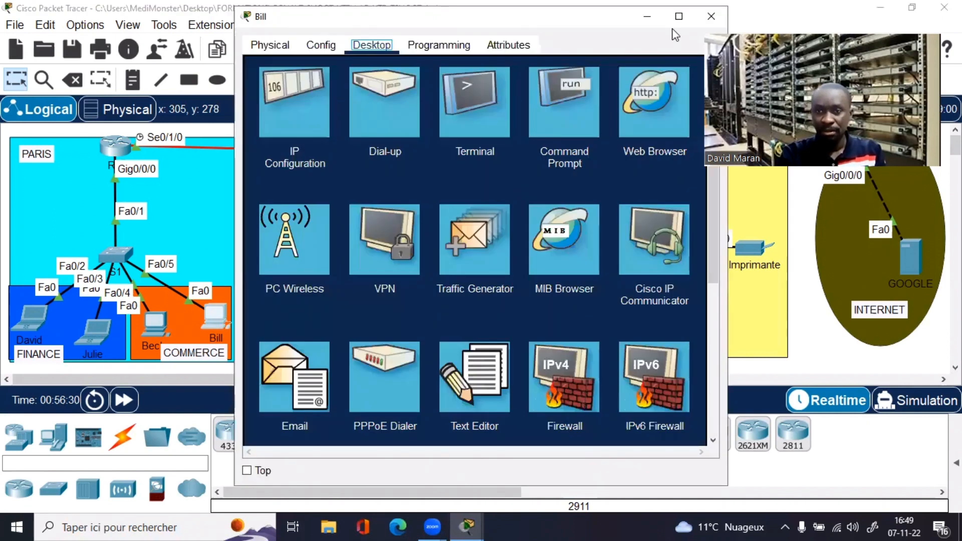
left_click(679, 16)
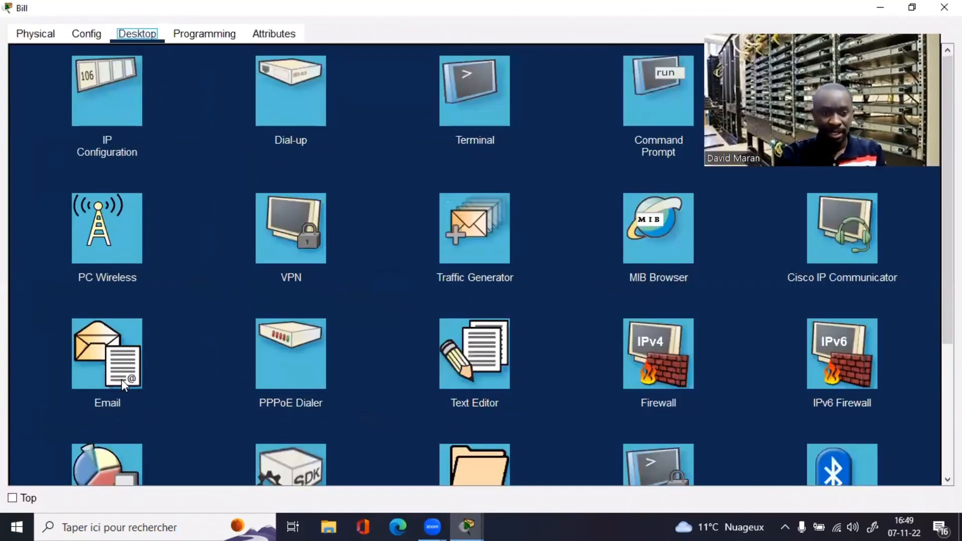
left_click(111, 372)
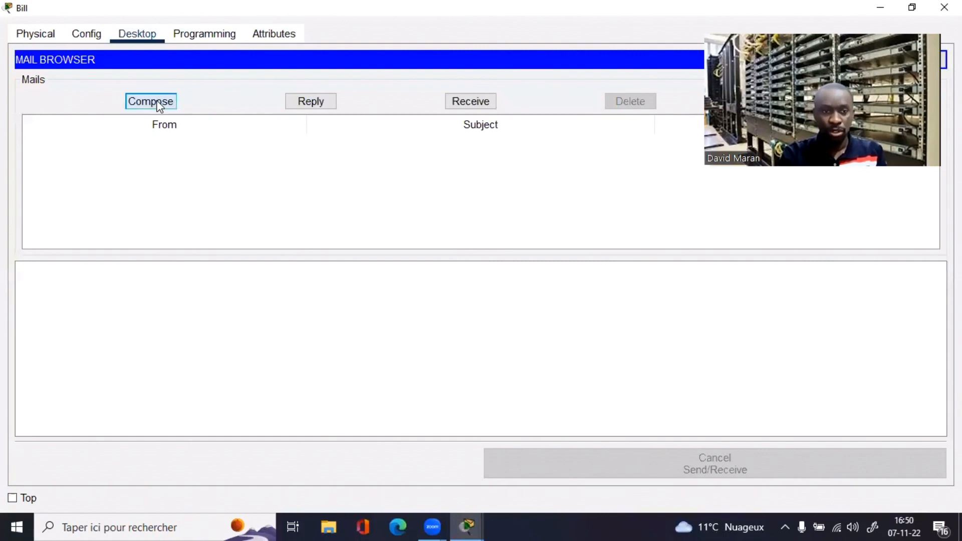
Step: Compose a mail to the recipient's address with subject MON TEST and body 'Salut'
left_click(159, 103)
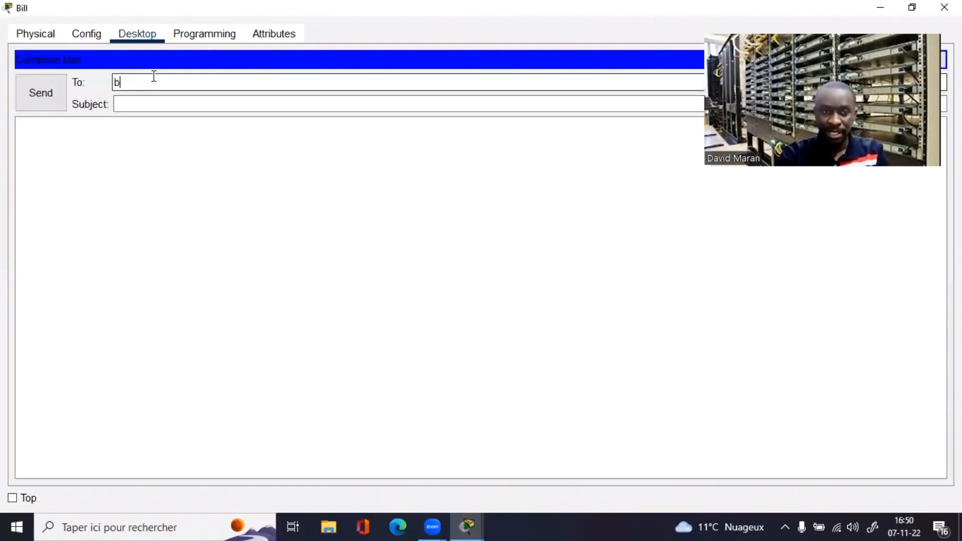
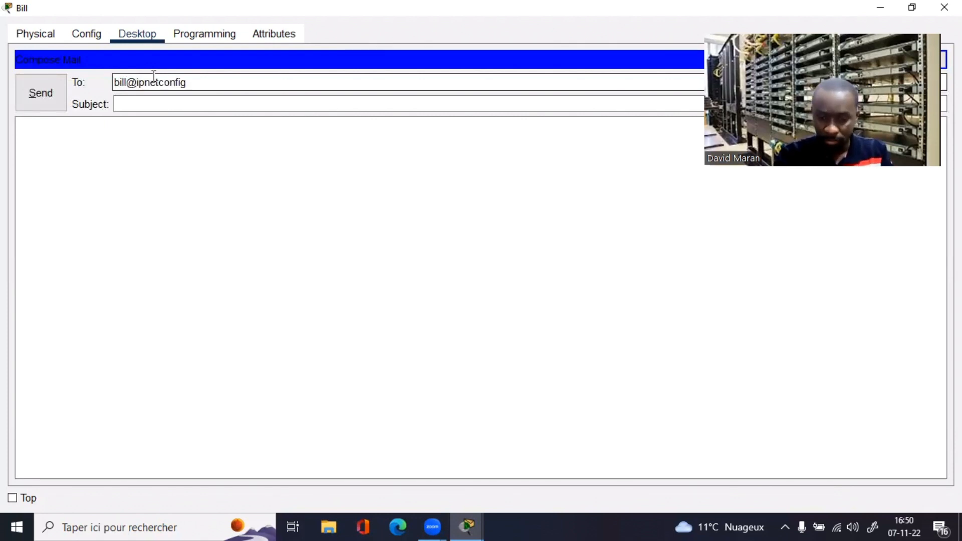
left_click(154, 111)
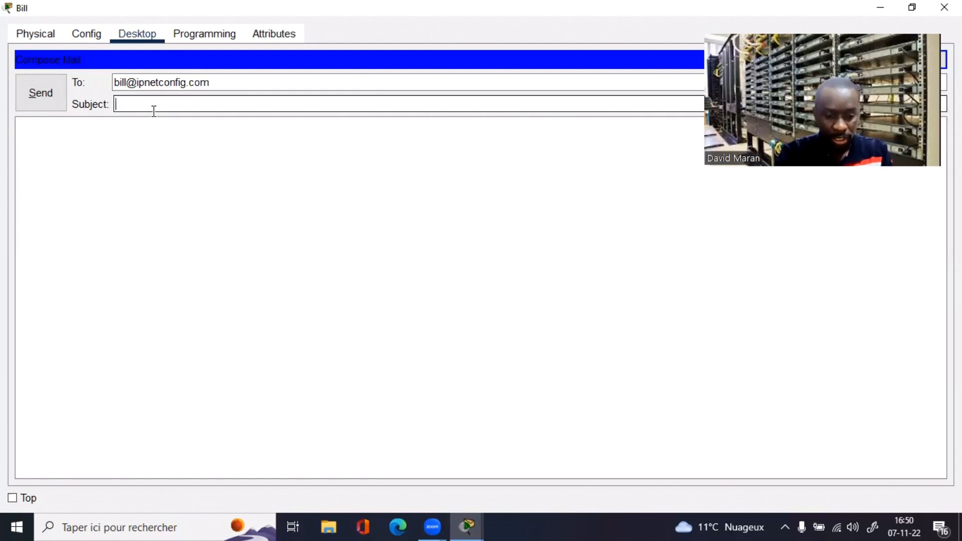
type("MON TEST")
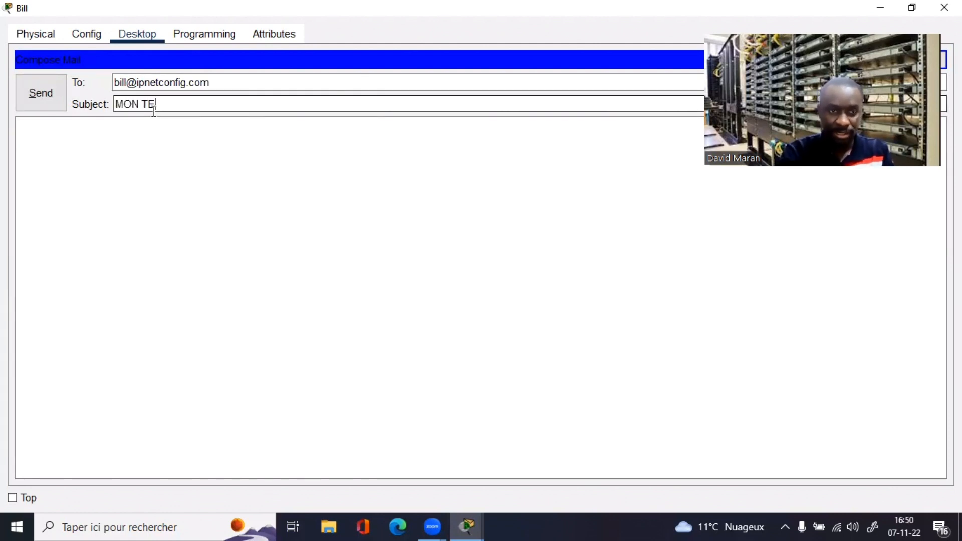
left_click(155, 146)
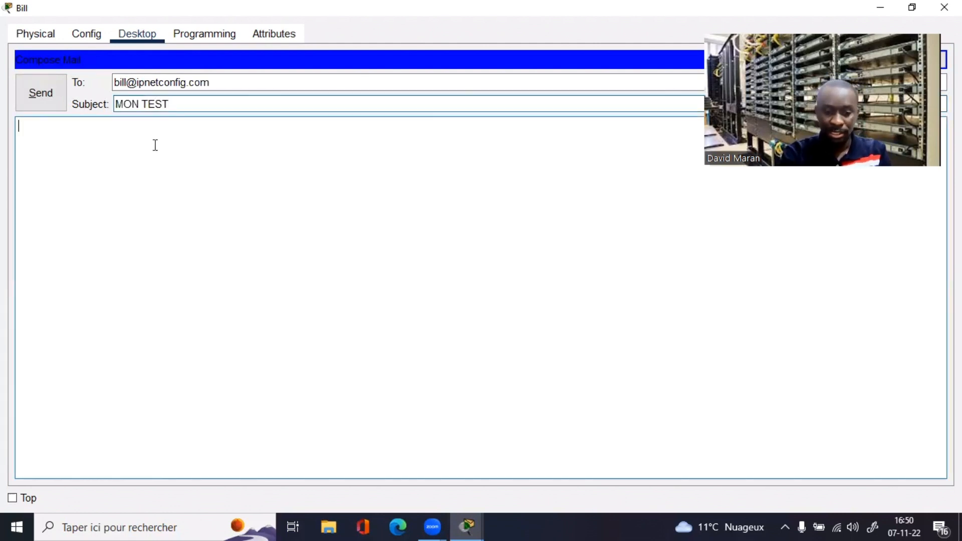
type("Salut,")
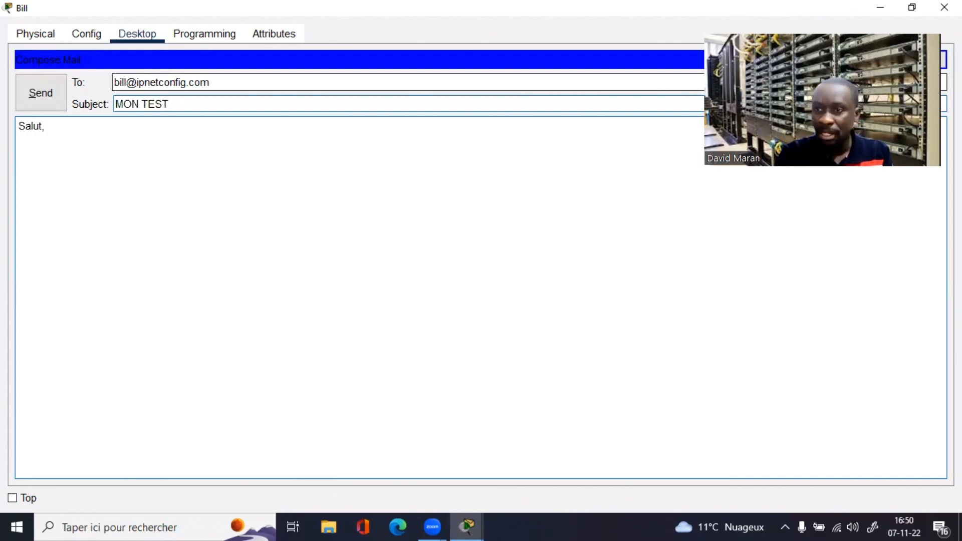
left_click(913, 8)
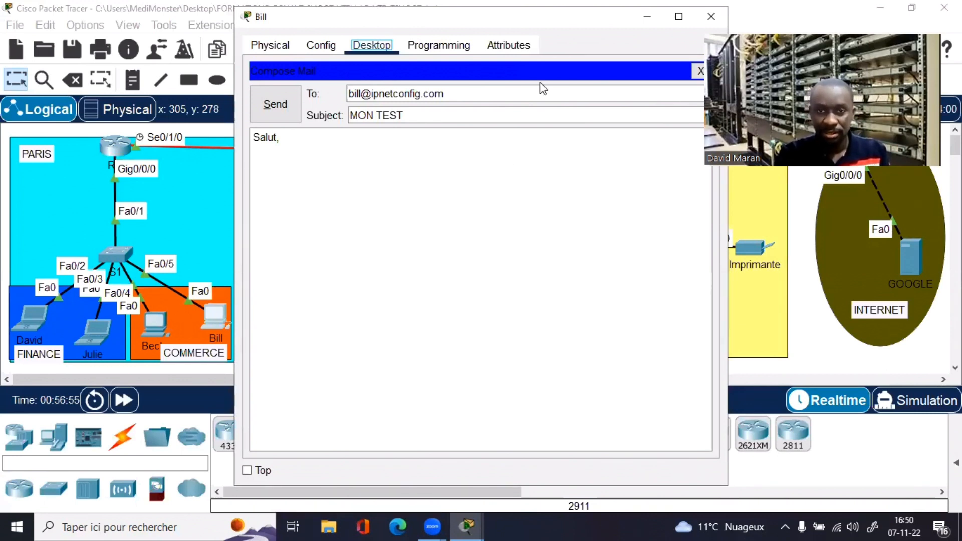
left_click_drag(282, 16, 126, 82)
double_click(126, 83)
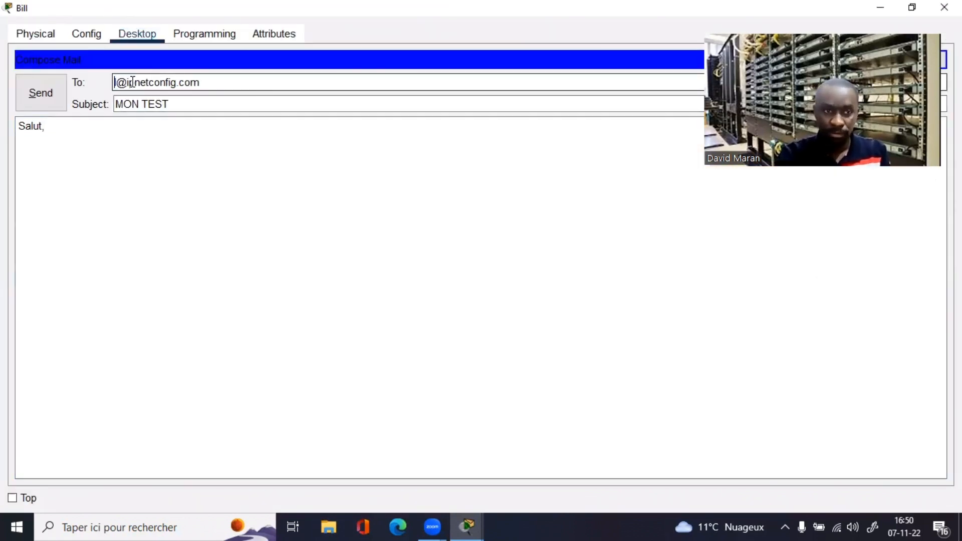
key("ctrl+a")
key("BackSpace")
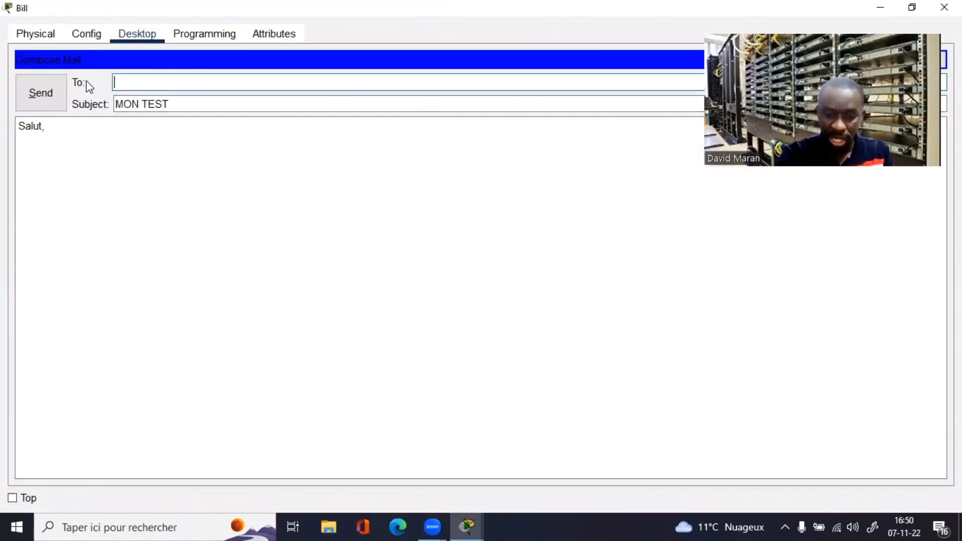
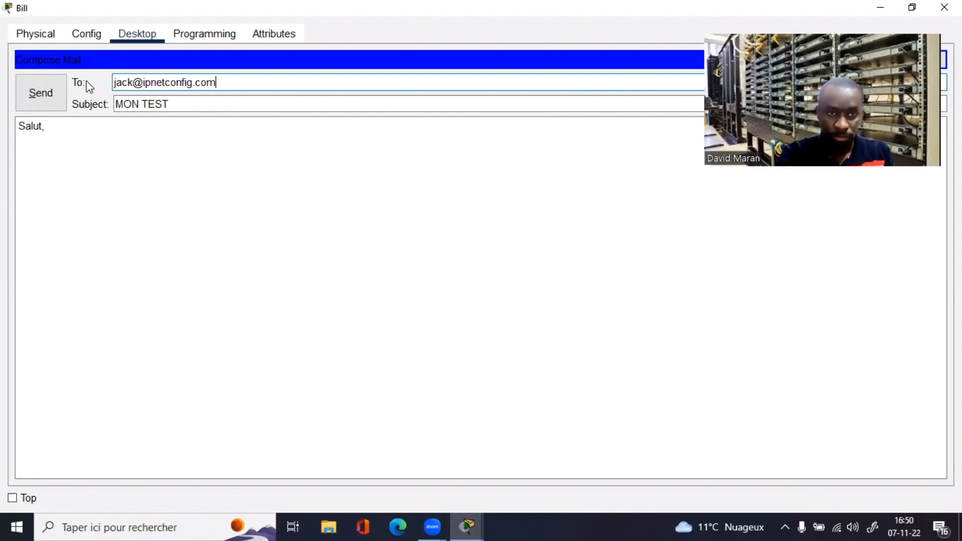
Step: Add "Jack C'est le premier jour du travail" to the body and send the mail
left_click(60, 153)
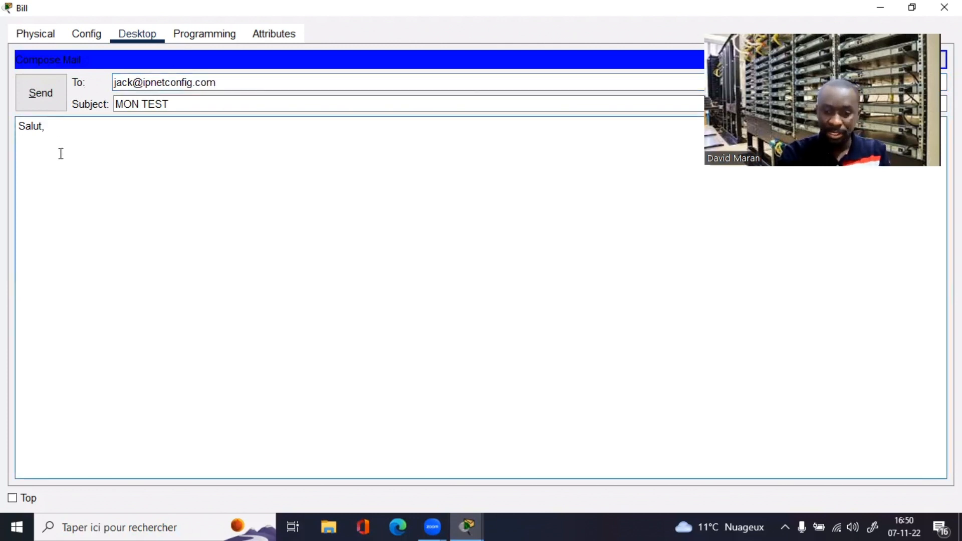
type("Jack  ")
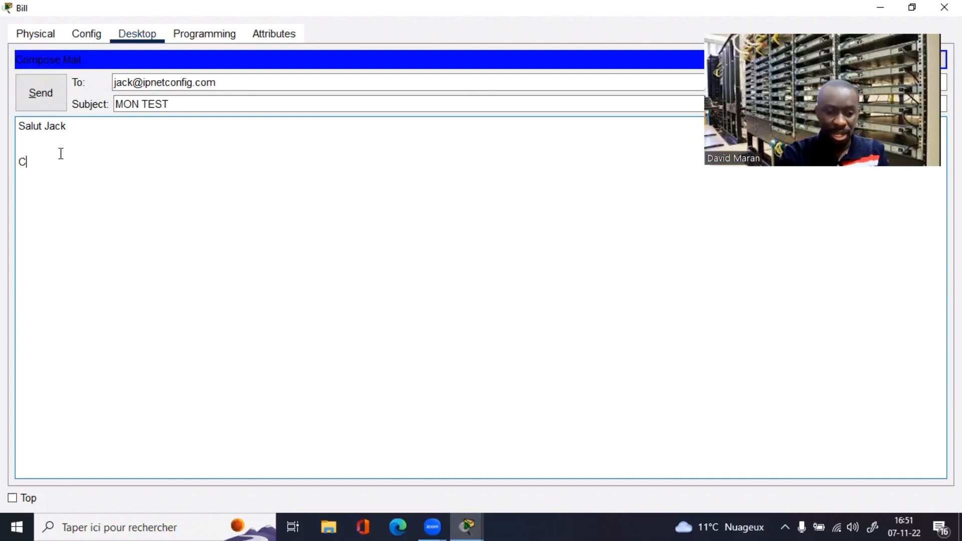
type("C'est le ")
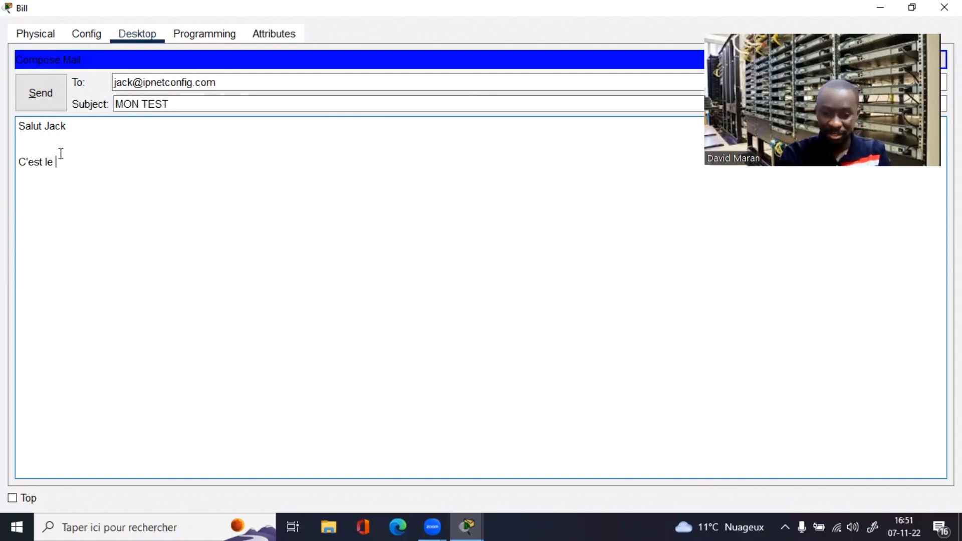
type("premier")
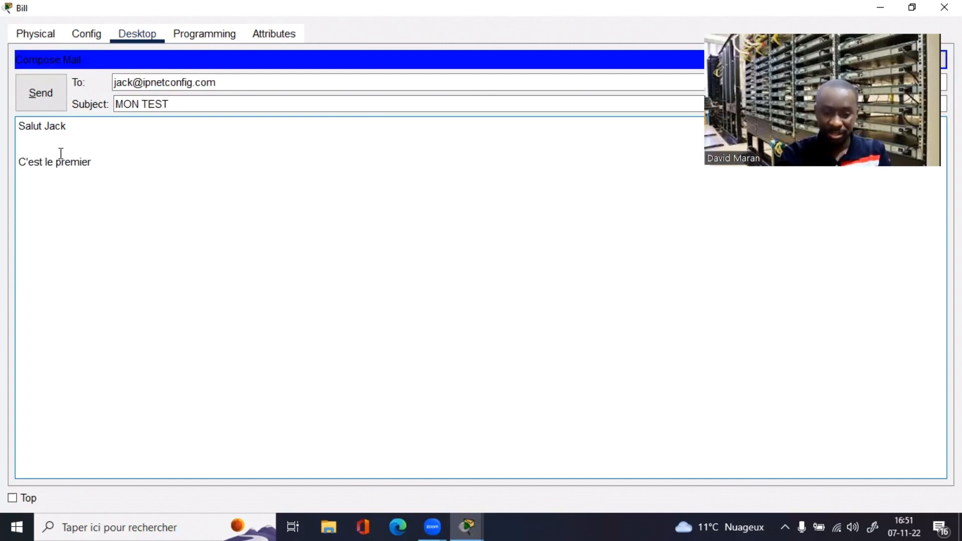
type(" jour du t")
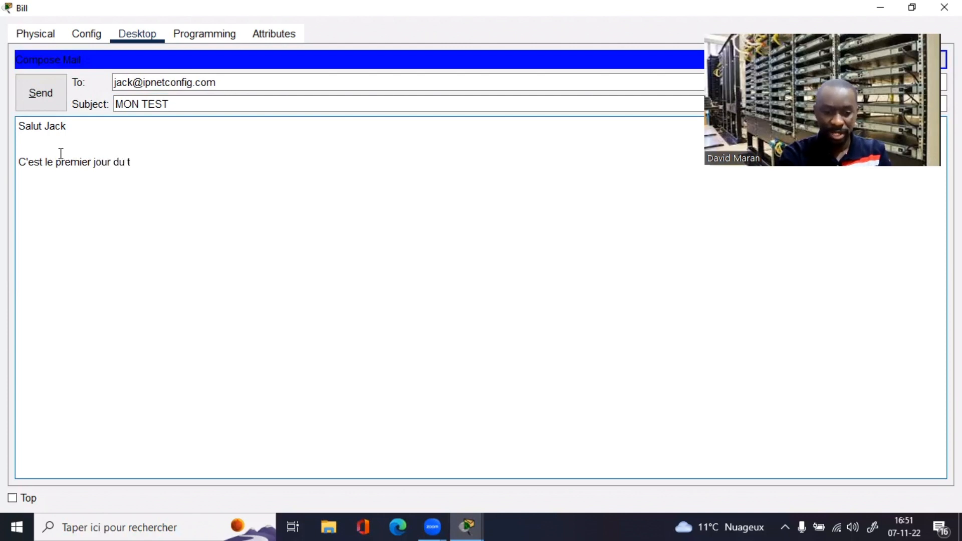
type("ravail....")
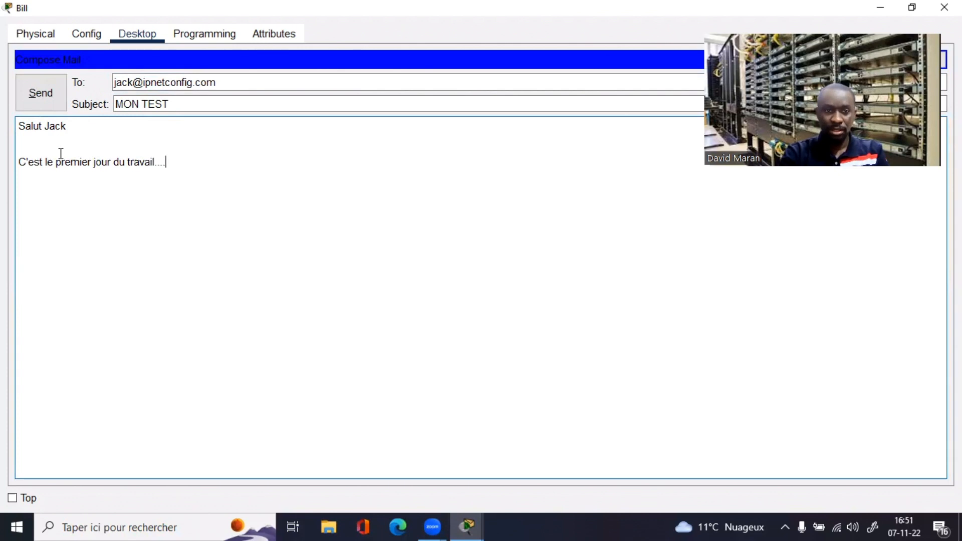
left_click(35, 98)
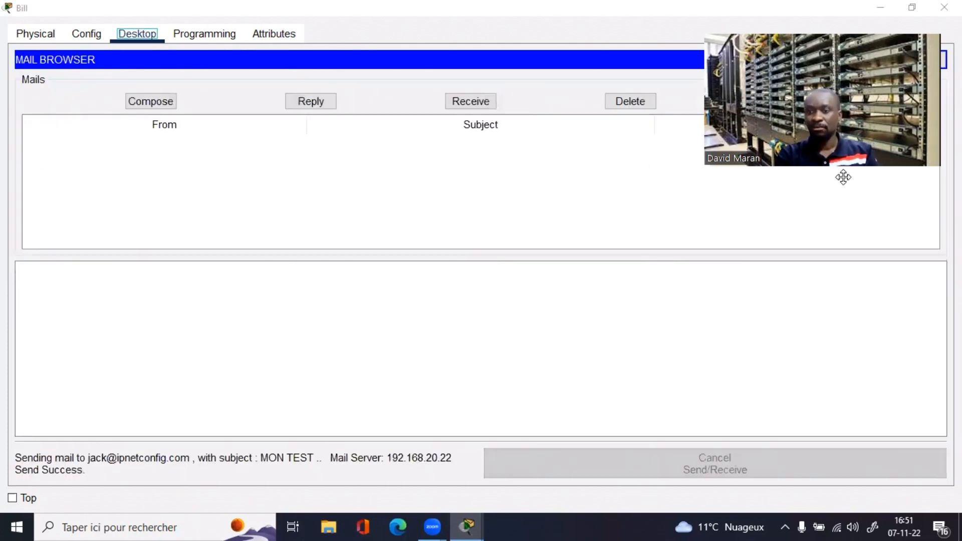
Step: Close the COMMERCE PC window and receive new mail in the IT laptop's email client
left_click(882, 8)
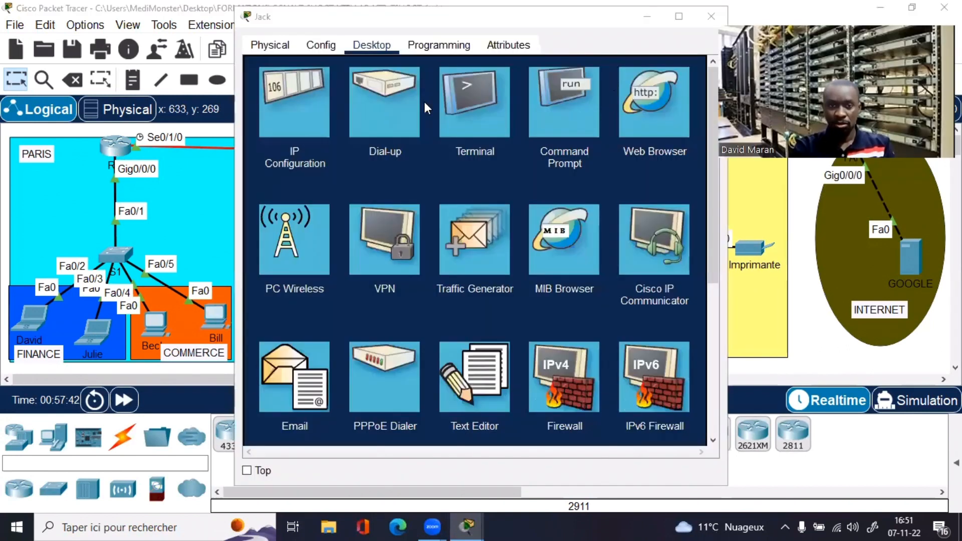
left_click(300, 383)
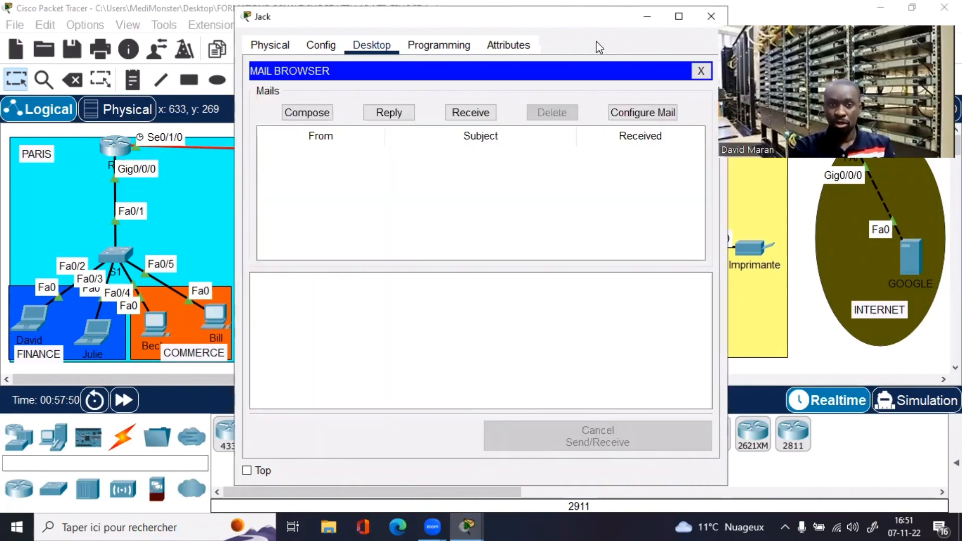
left_click(679, 16)
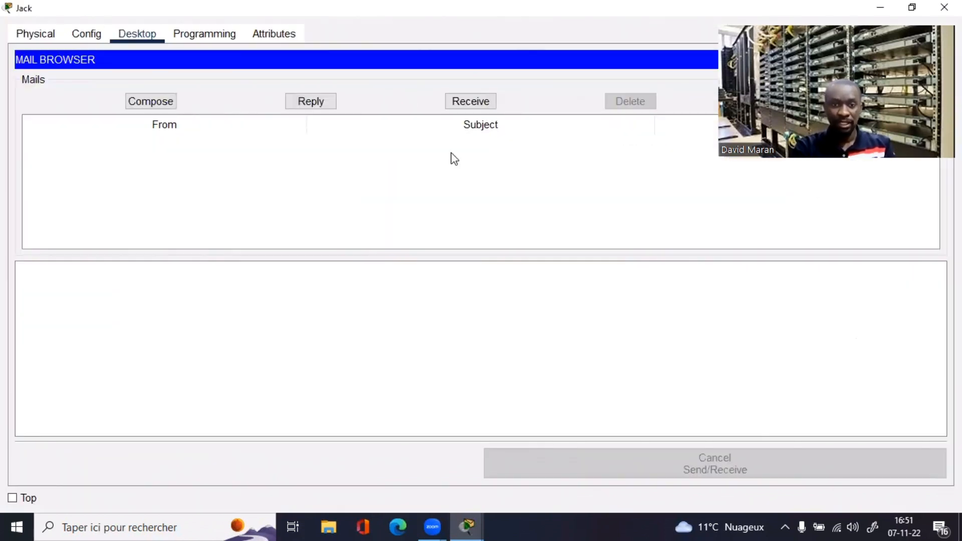
left_click(471, 101)
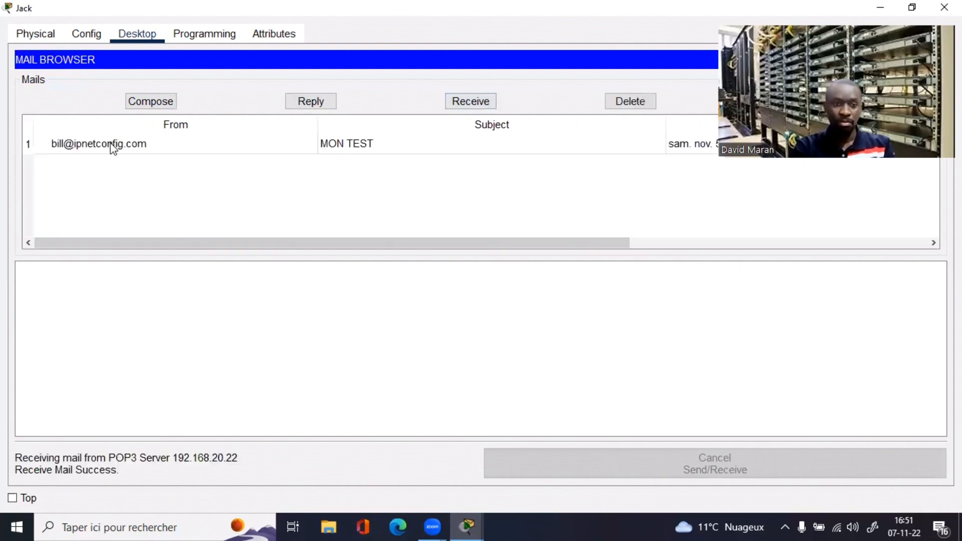
Step: Open and read the received MON TEST message, then return to the topology
left_click(114, 146)
double_click(200, 199)
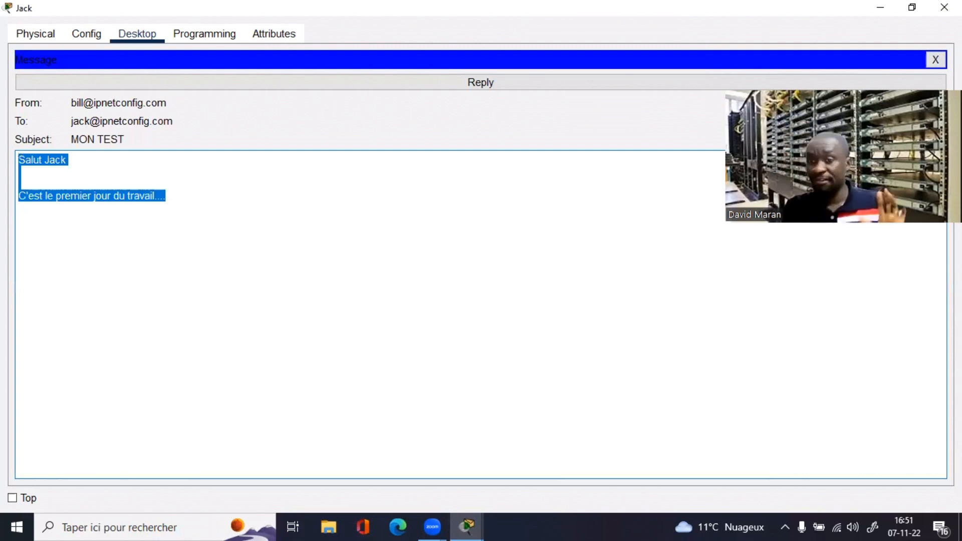
key("alt+Tab")
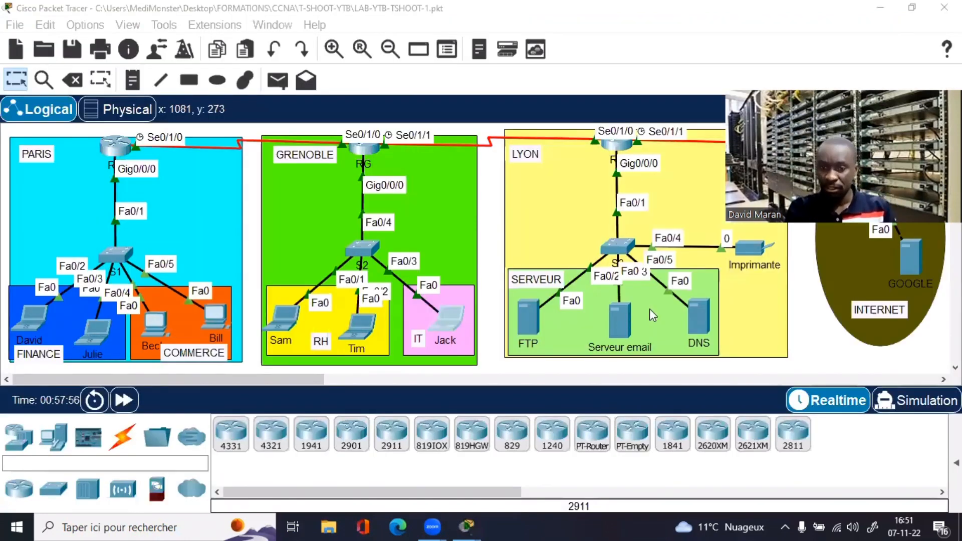
left_click(624, 320)
left_click(623, 318)
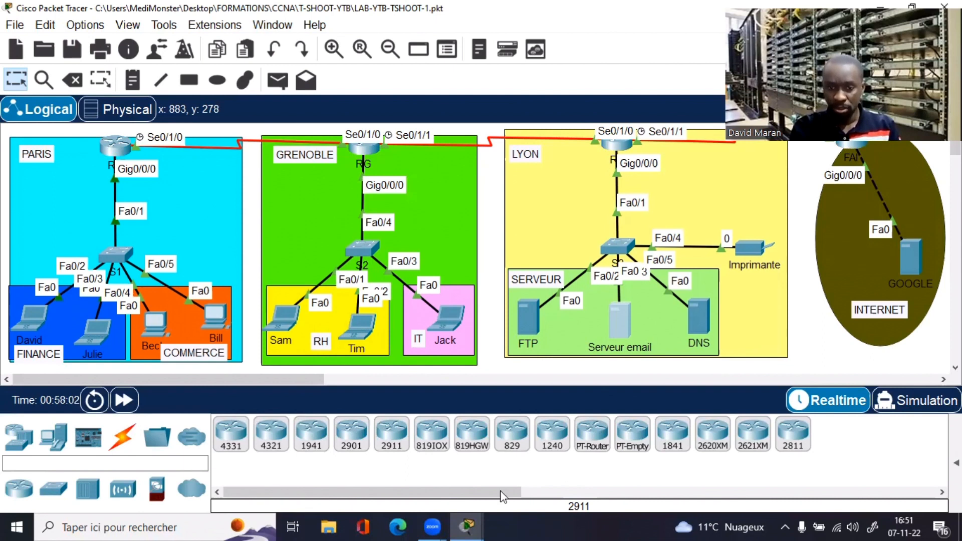
left_click(620, 320)
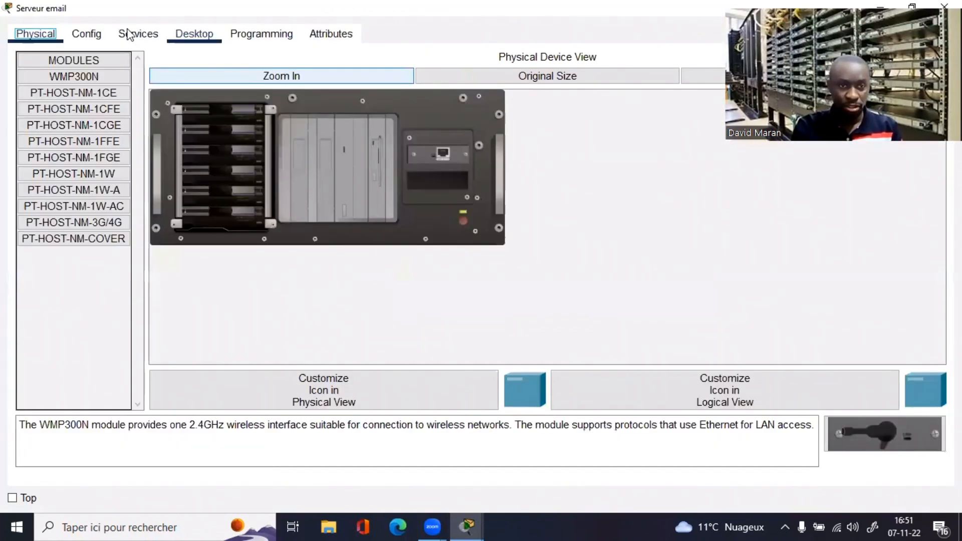
left_click(135, 36)
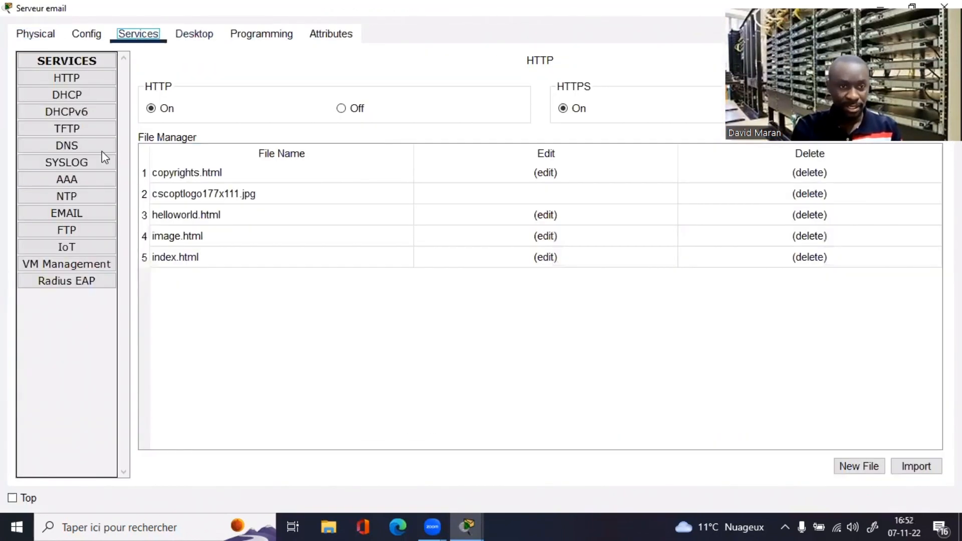
left_click(65, 214)
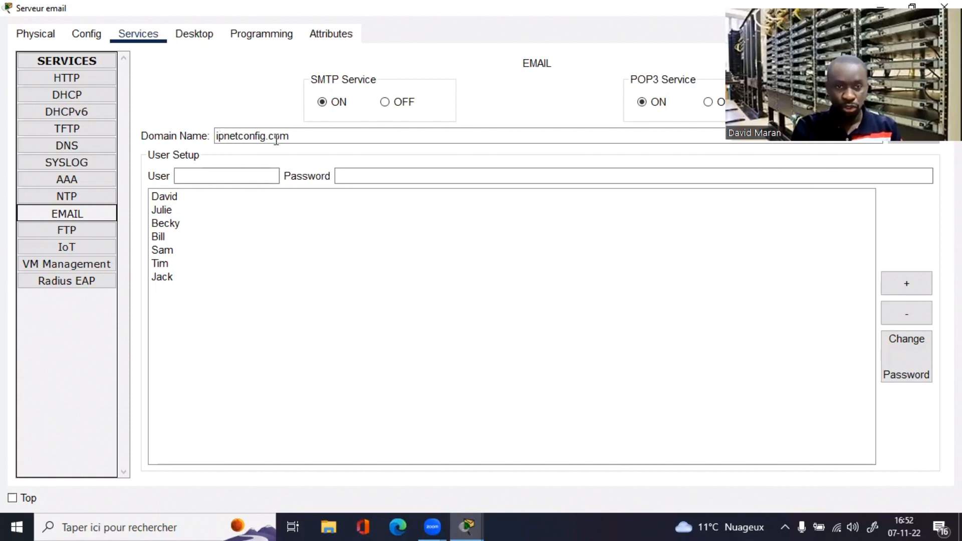
left_click_drag(219, 138, 319, 141)
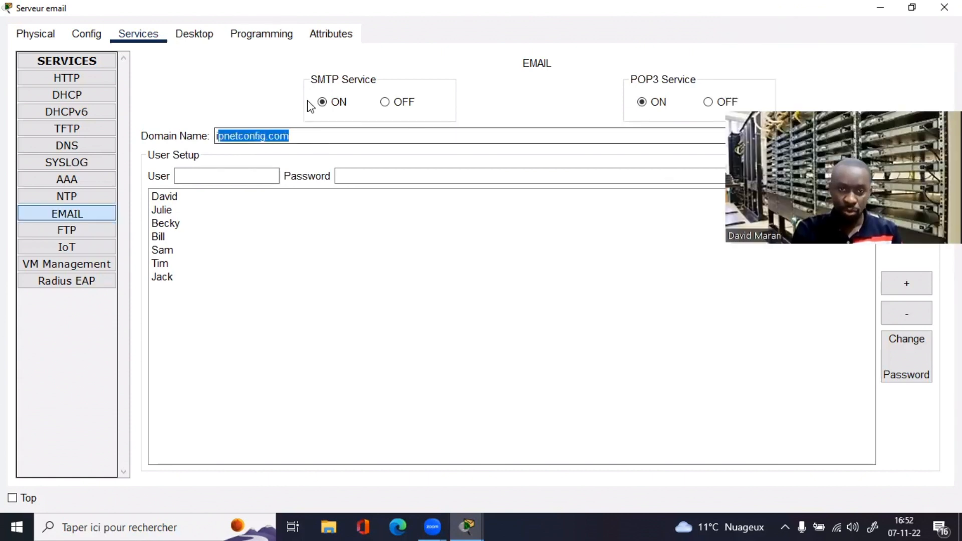
left_click(325, 102)
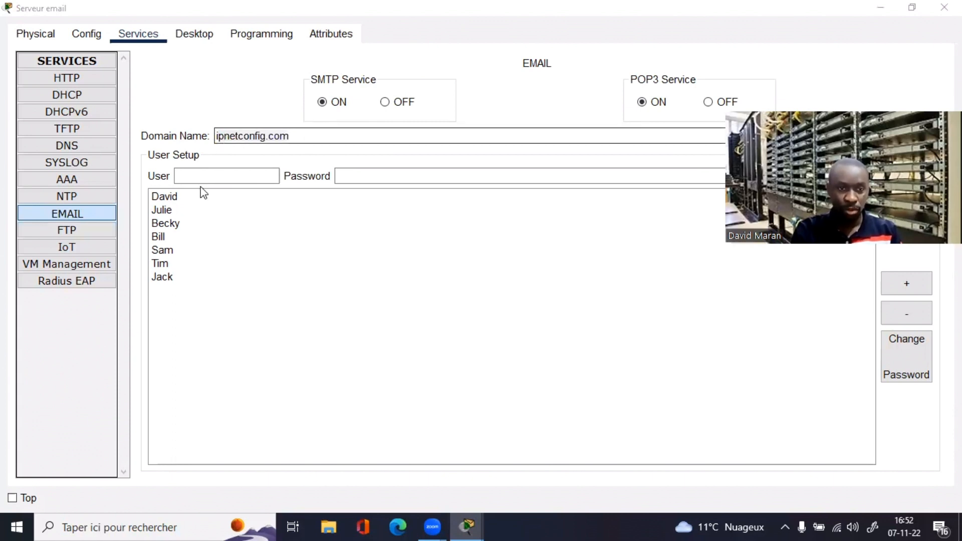
left_click(163, 197)
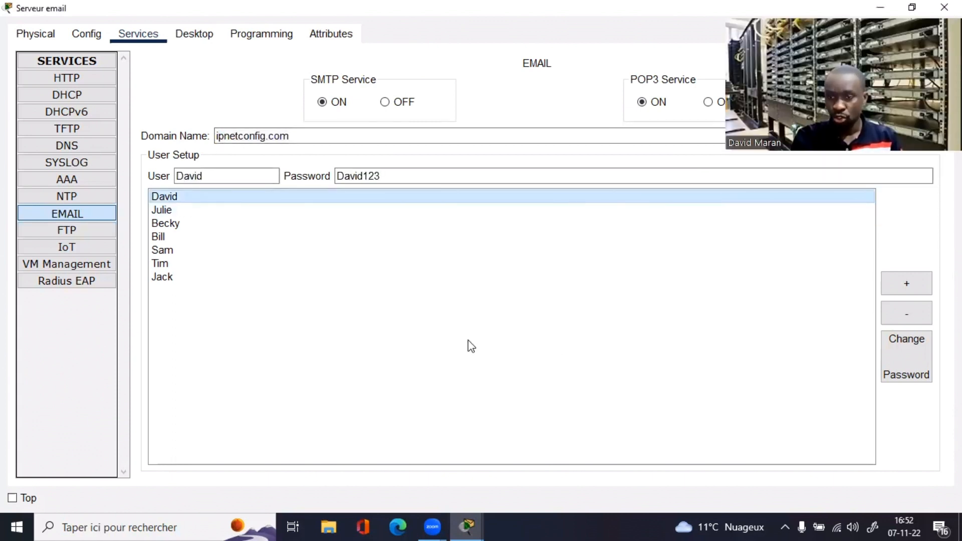
left_click(851, 204)
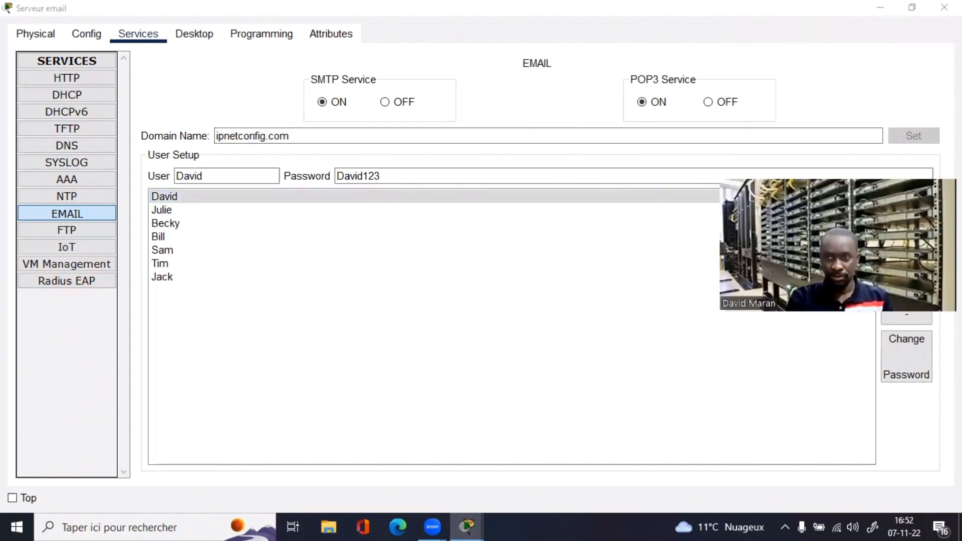